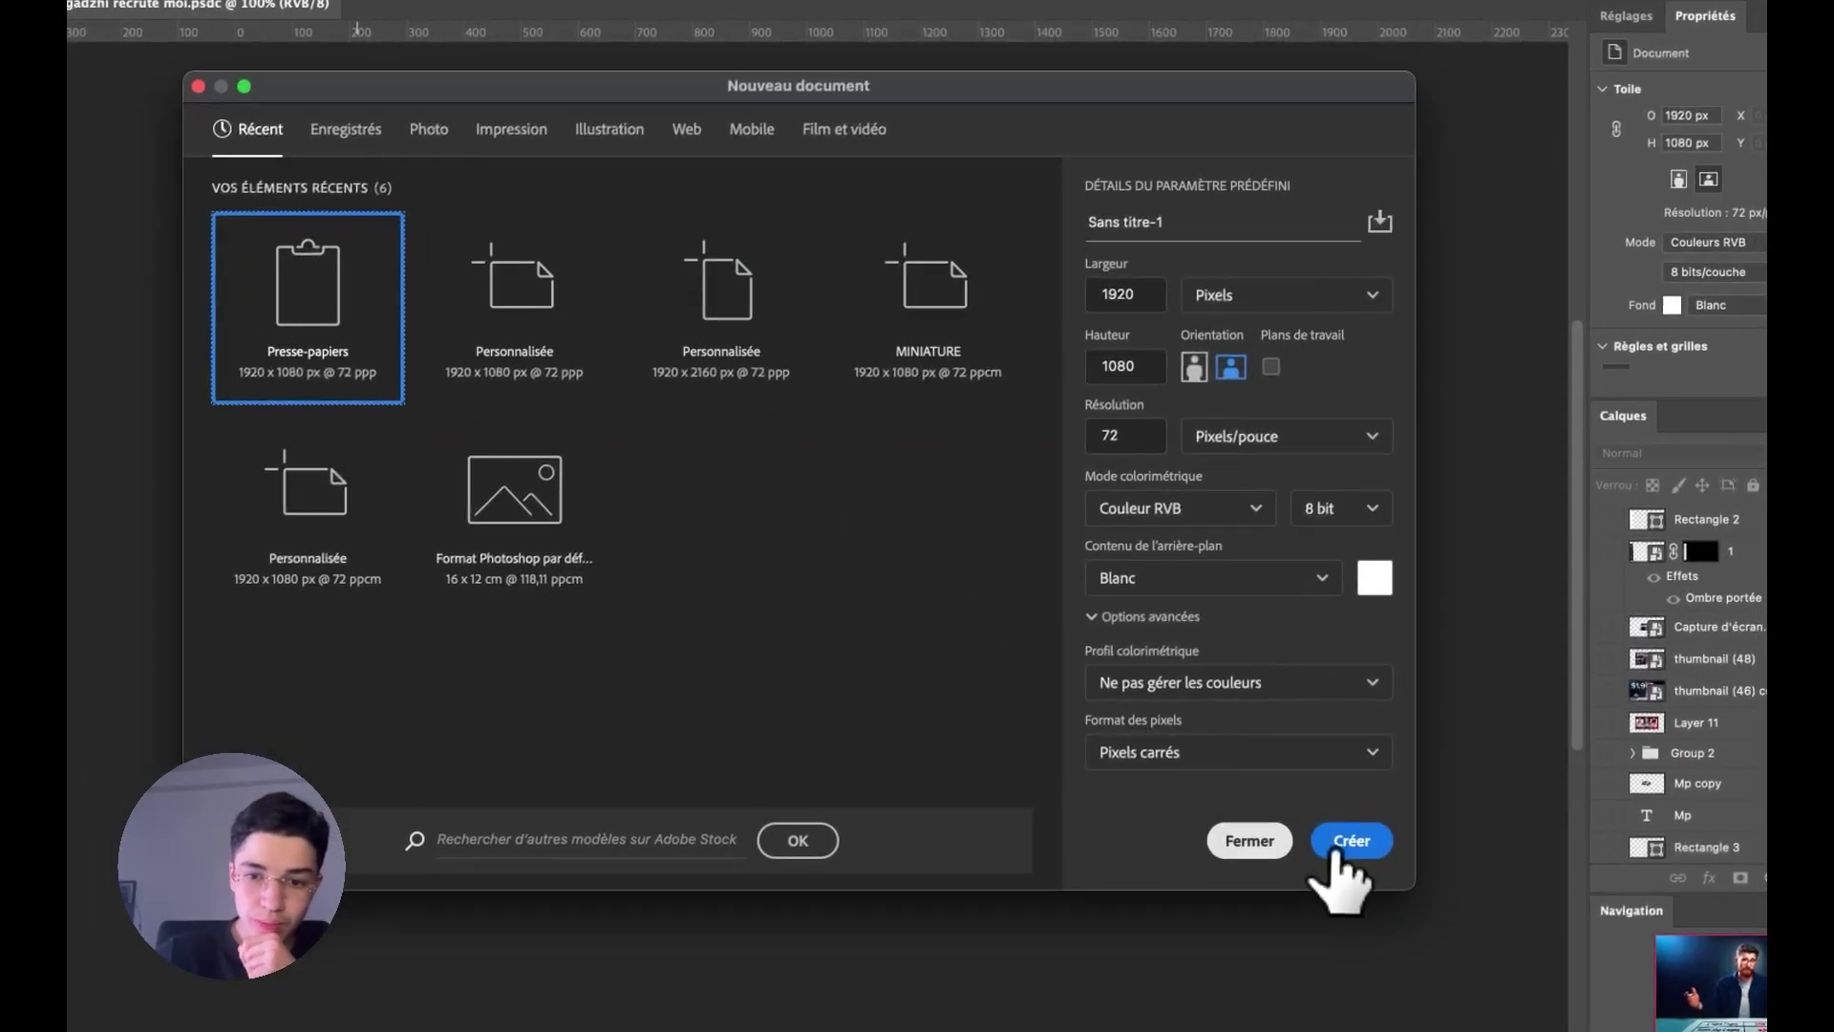
- Confirm the 1920×1080 px Nouveau document settings with Créer to make the blank canvas
left_click(1427, 919)
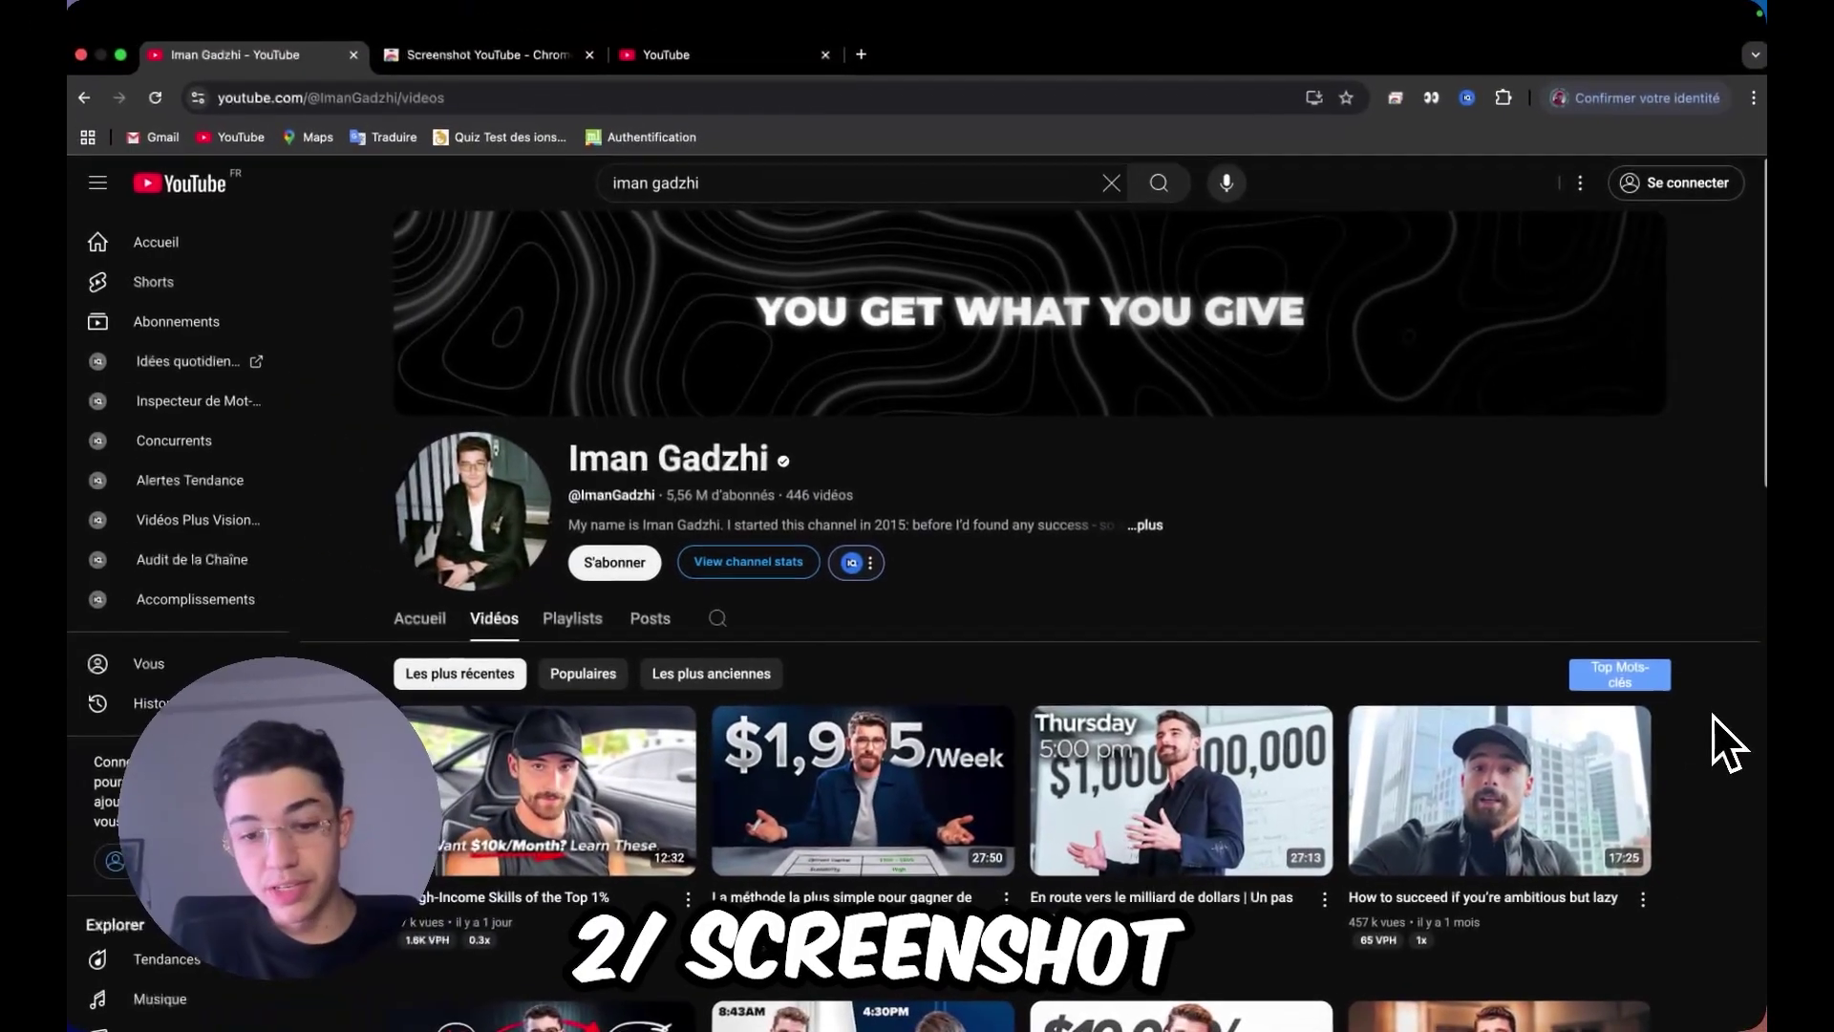
- Scroll the channel's Vidéos grid, open the '/Week' earnings video and pause it
scroll(1723, 731, "down", 3)
scroll(1723, 730, "down", 1)
scroll(1723, 729, "down", 1)
scroll(1723, 730, "down", 2)
scroll(1723, 730, "down", 2)
scroll(1723, 730, "up", 5)
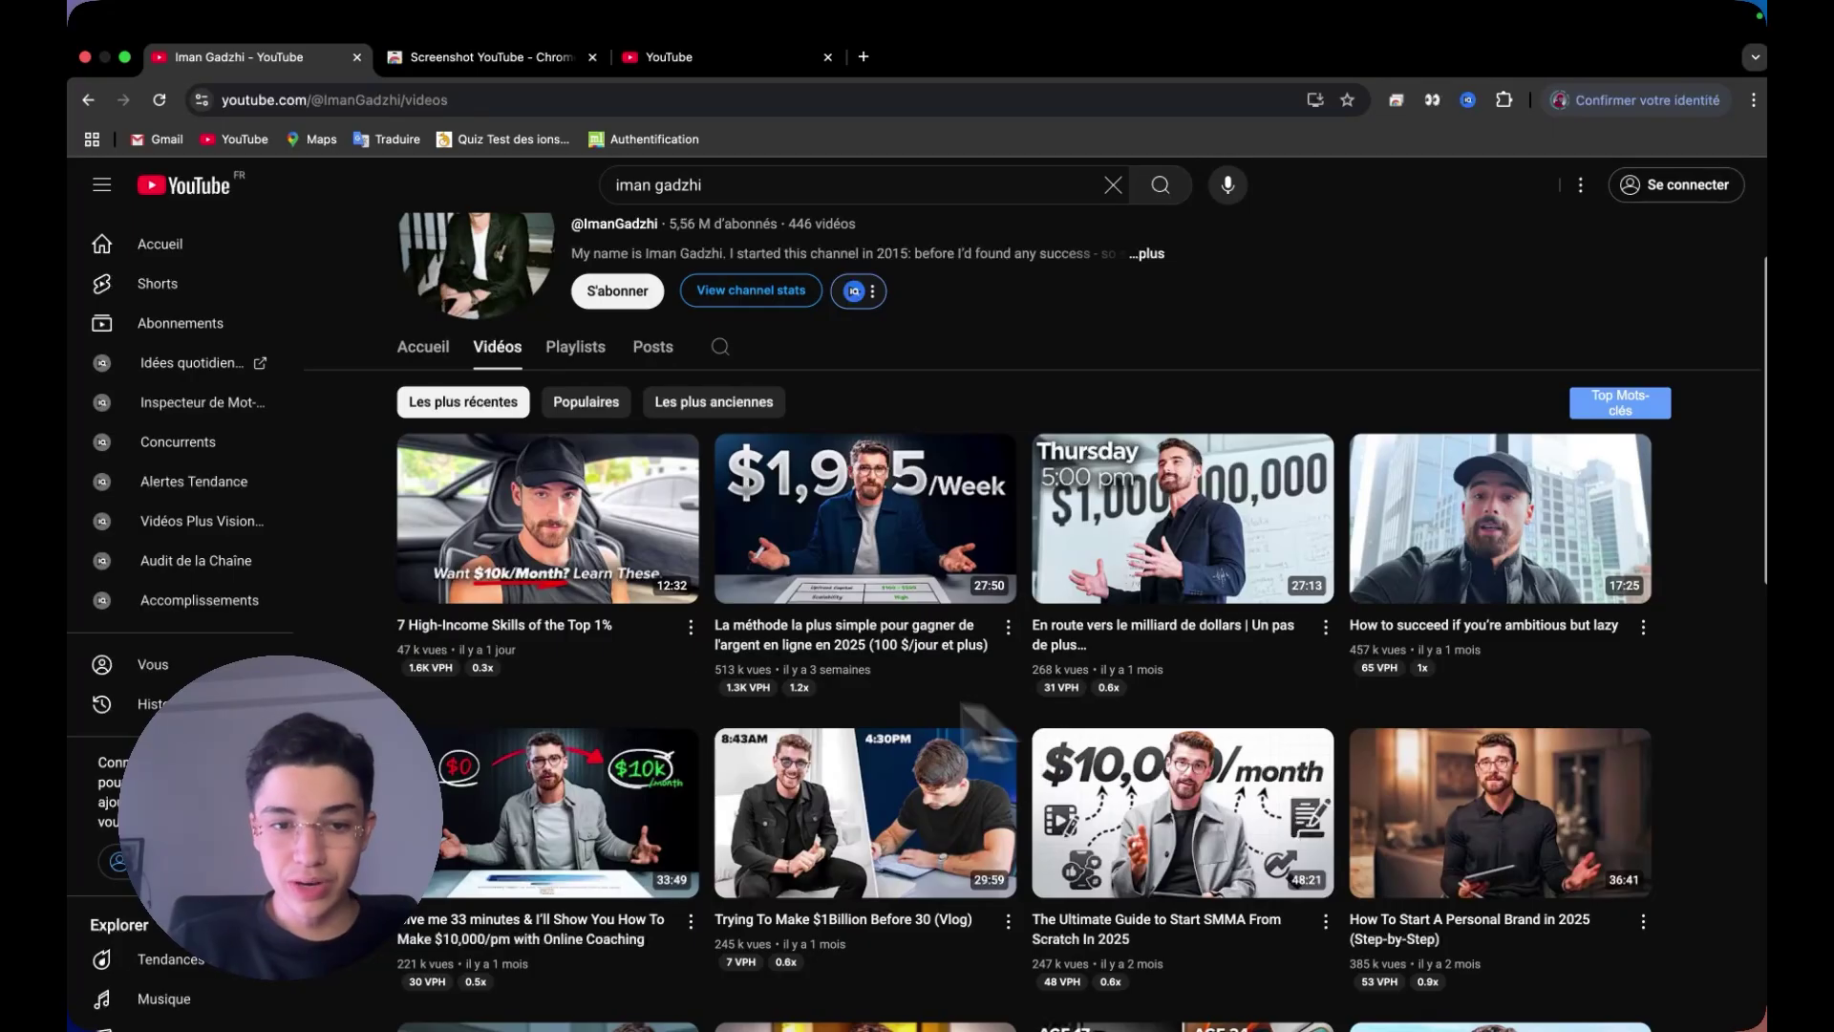
scroll(1625, 833, "down", 2)
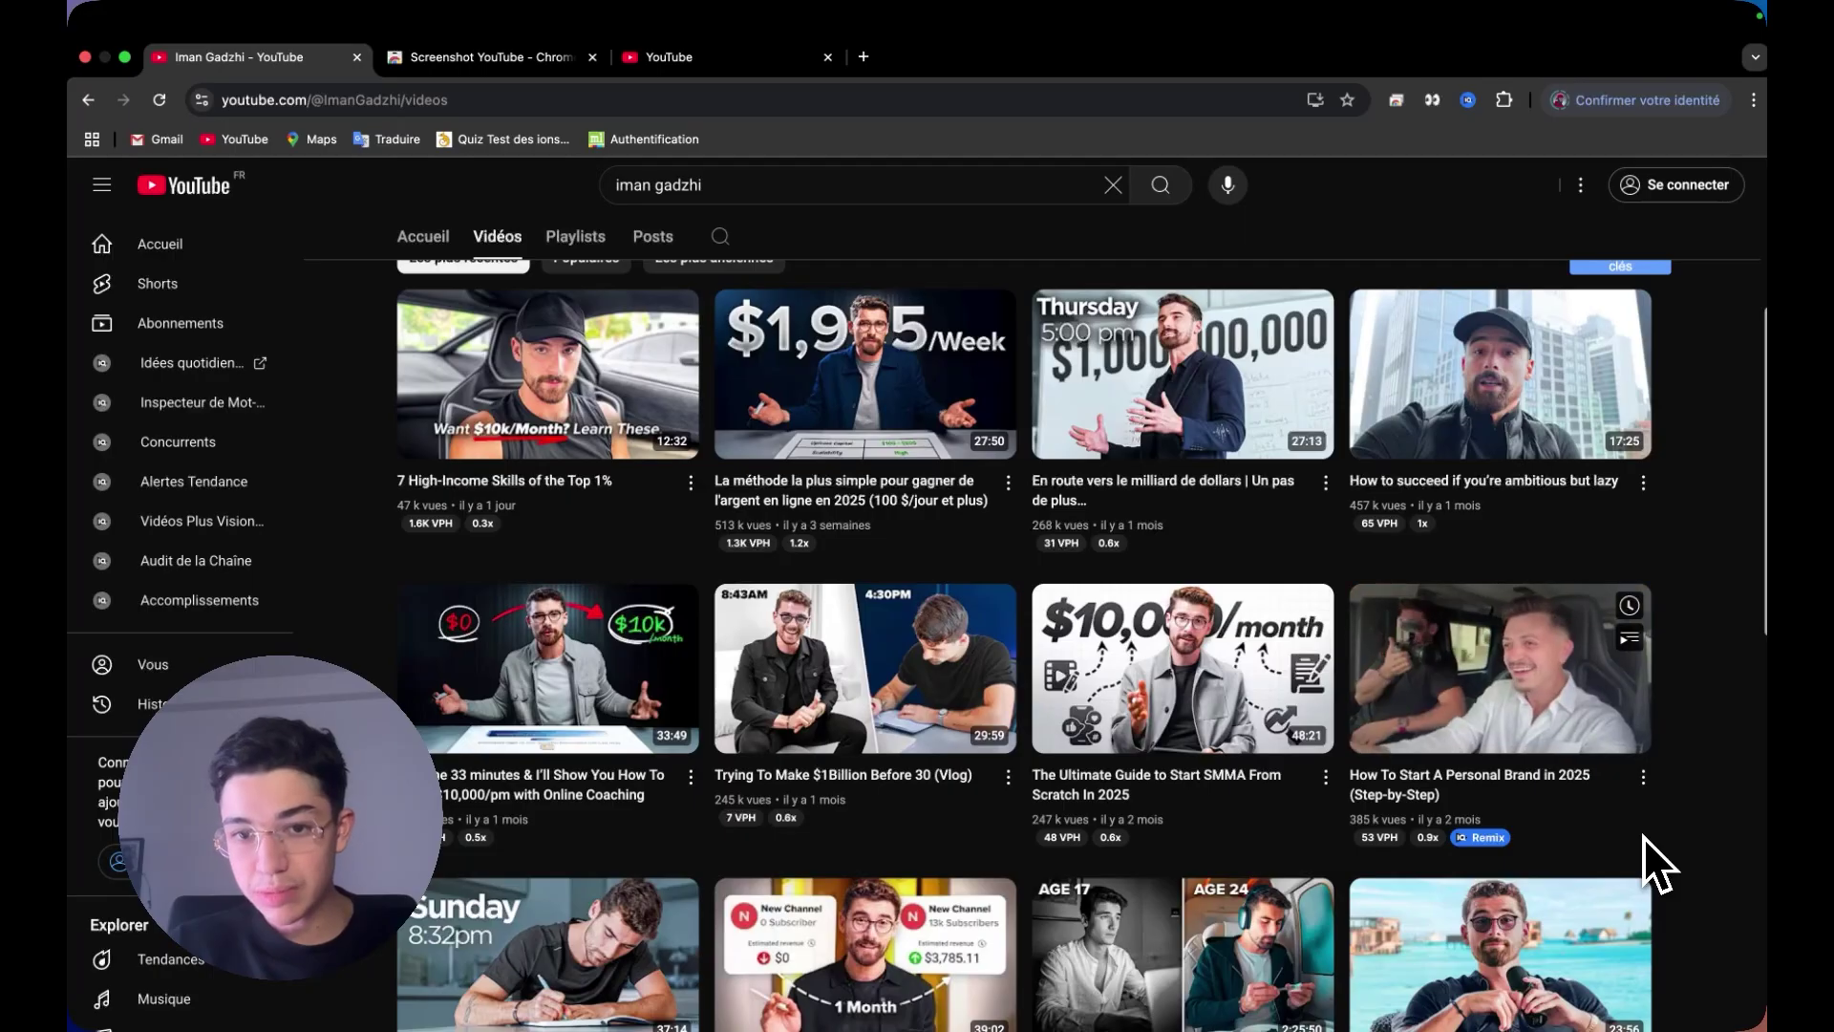
left_click(813, 353)
left_click(814, 354)
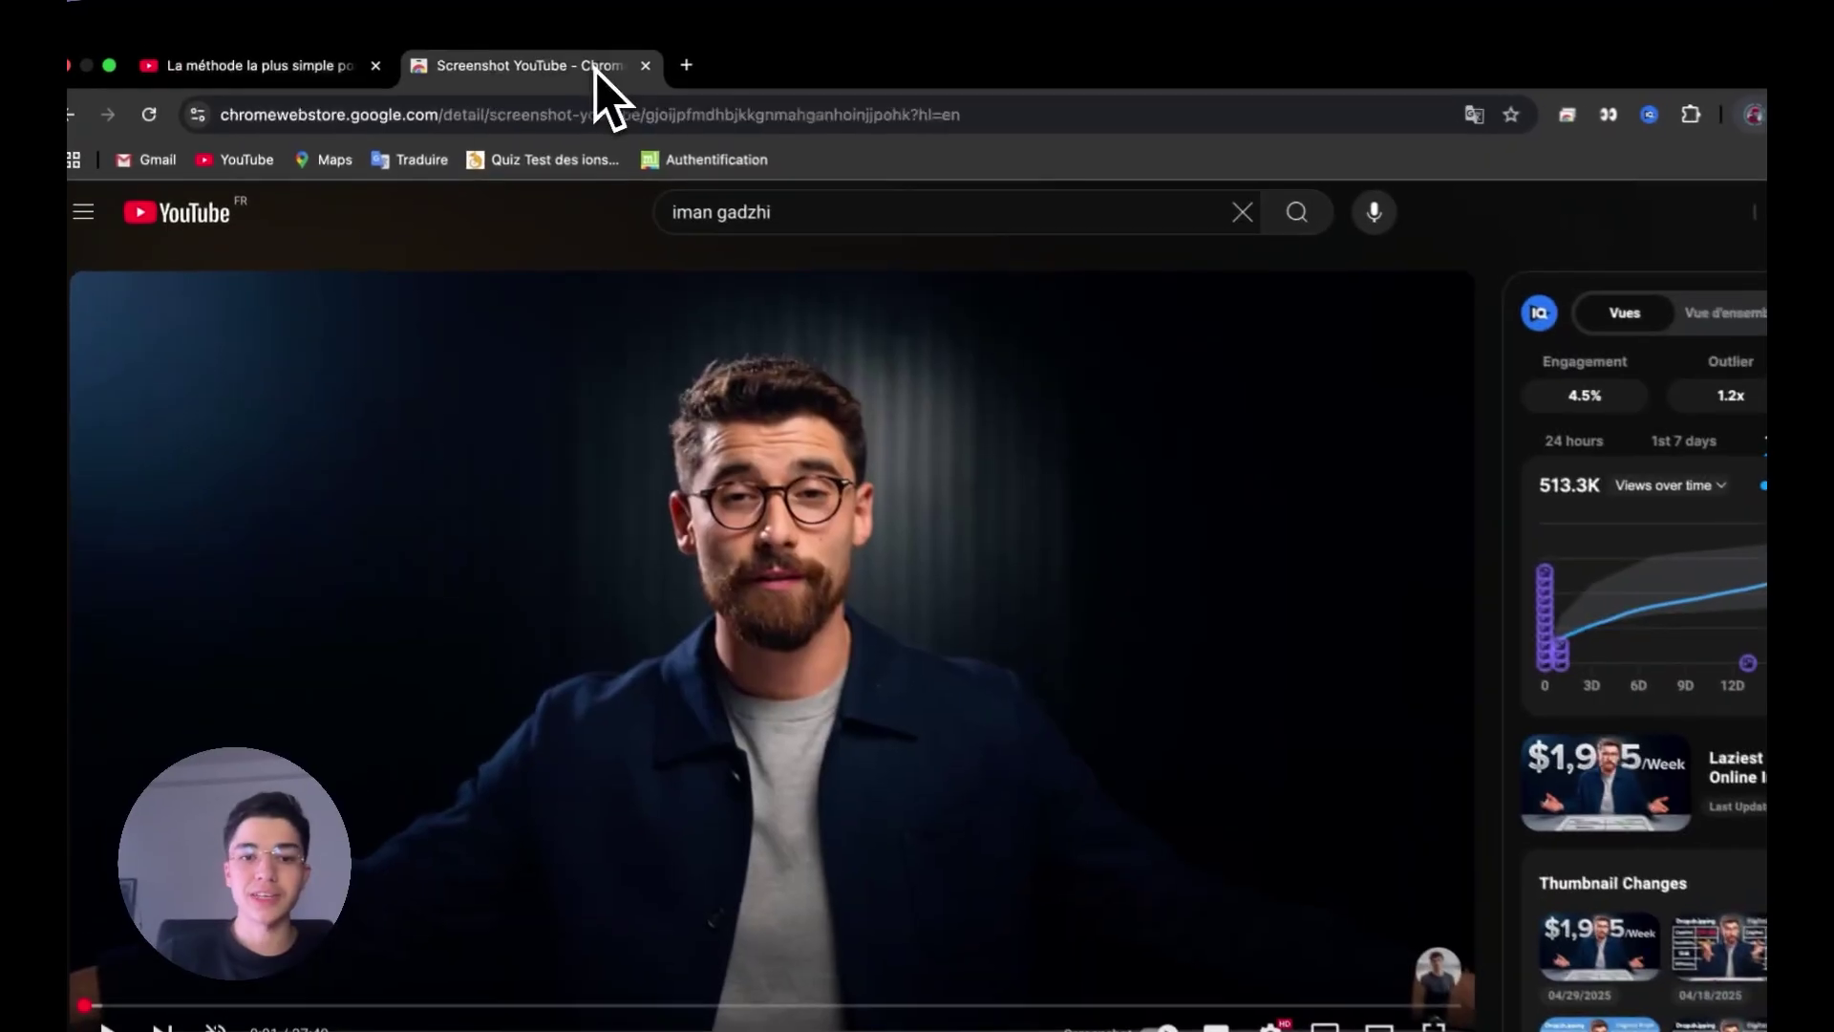
left_click(552, 59)
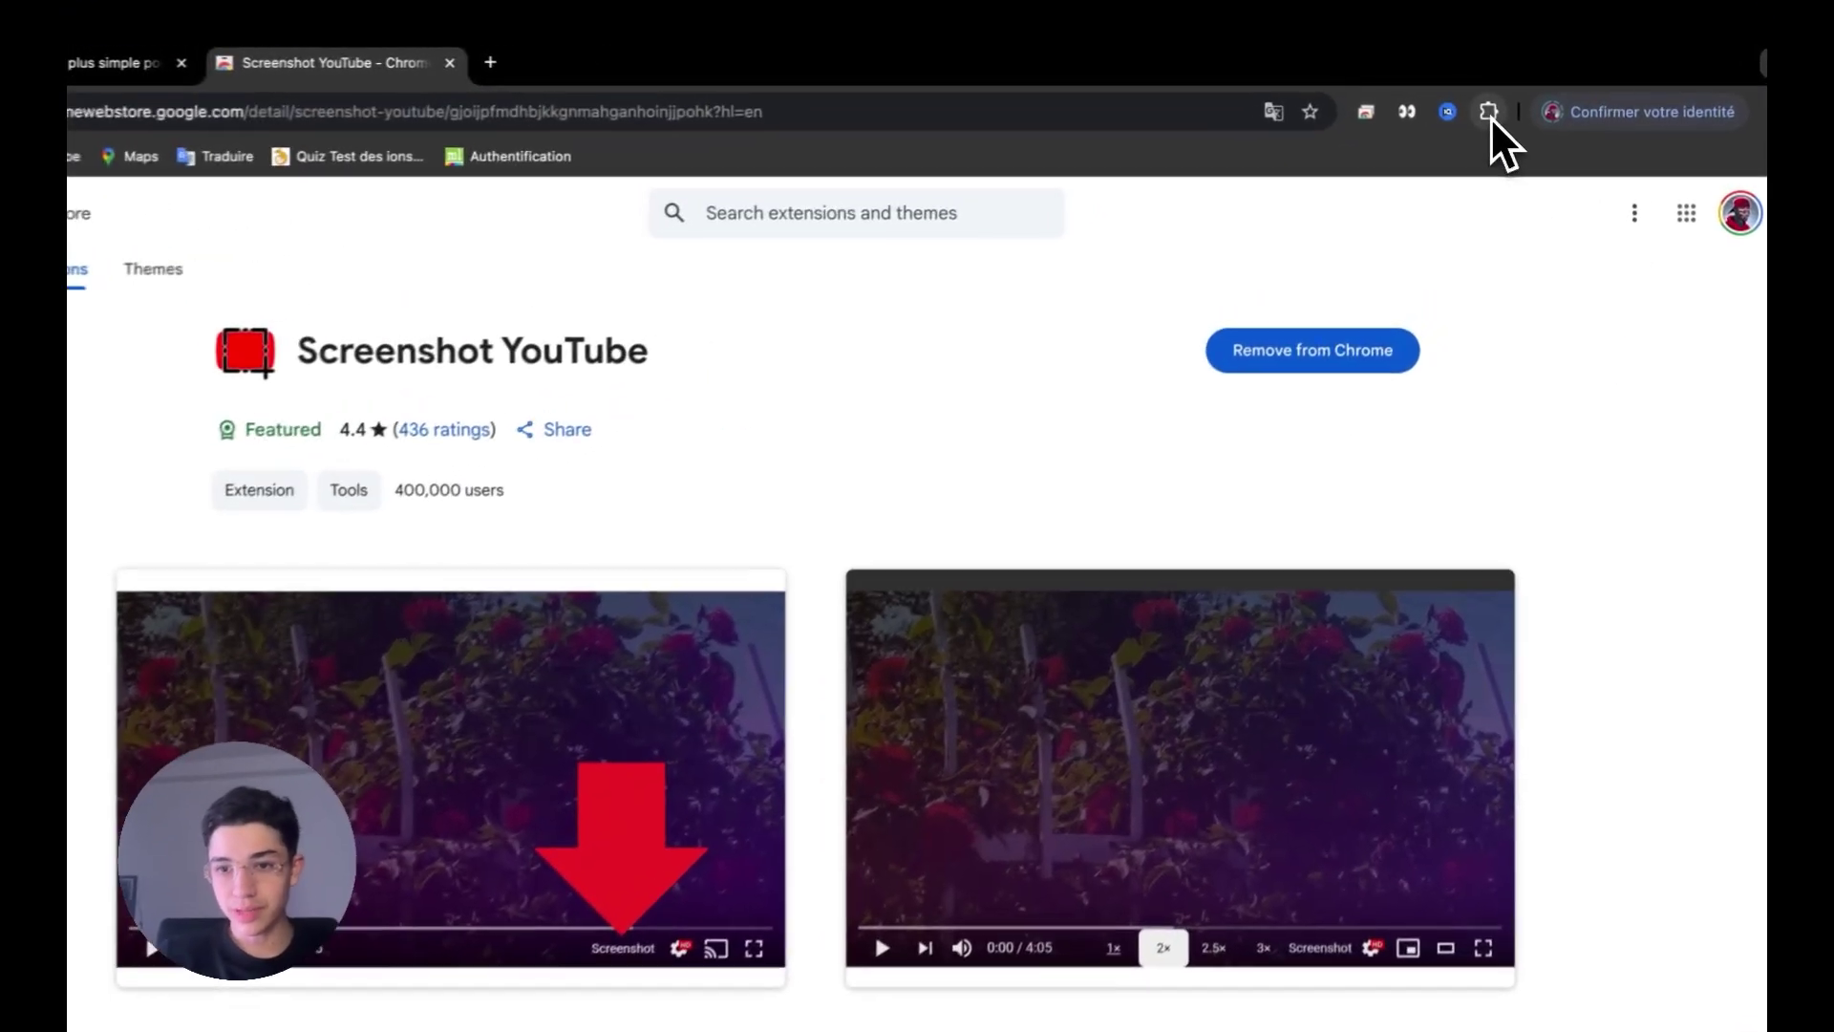
left_click(1498, 104)
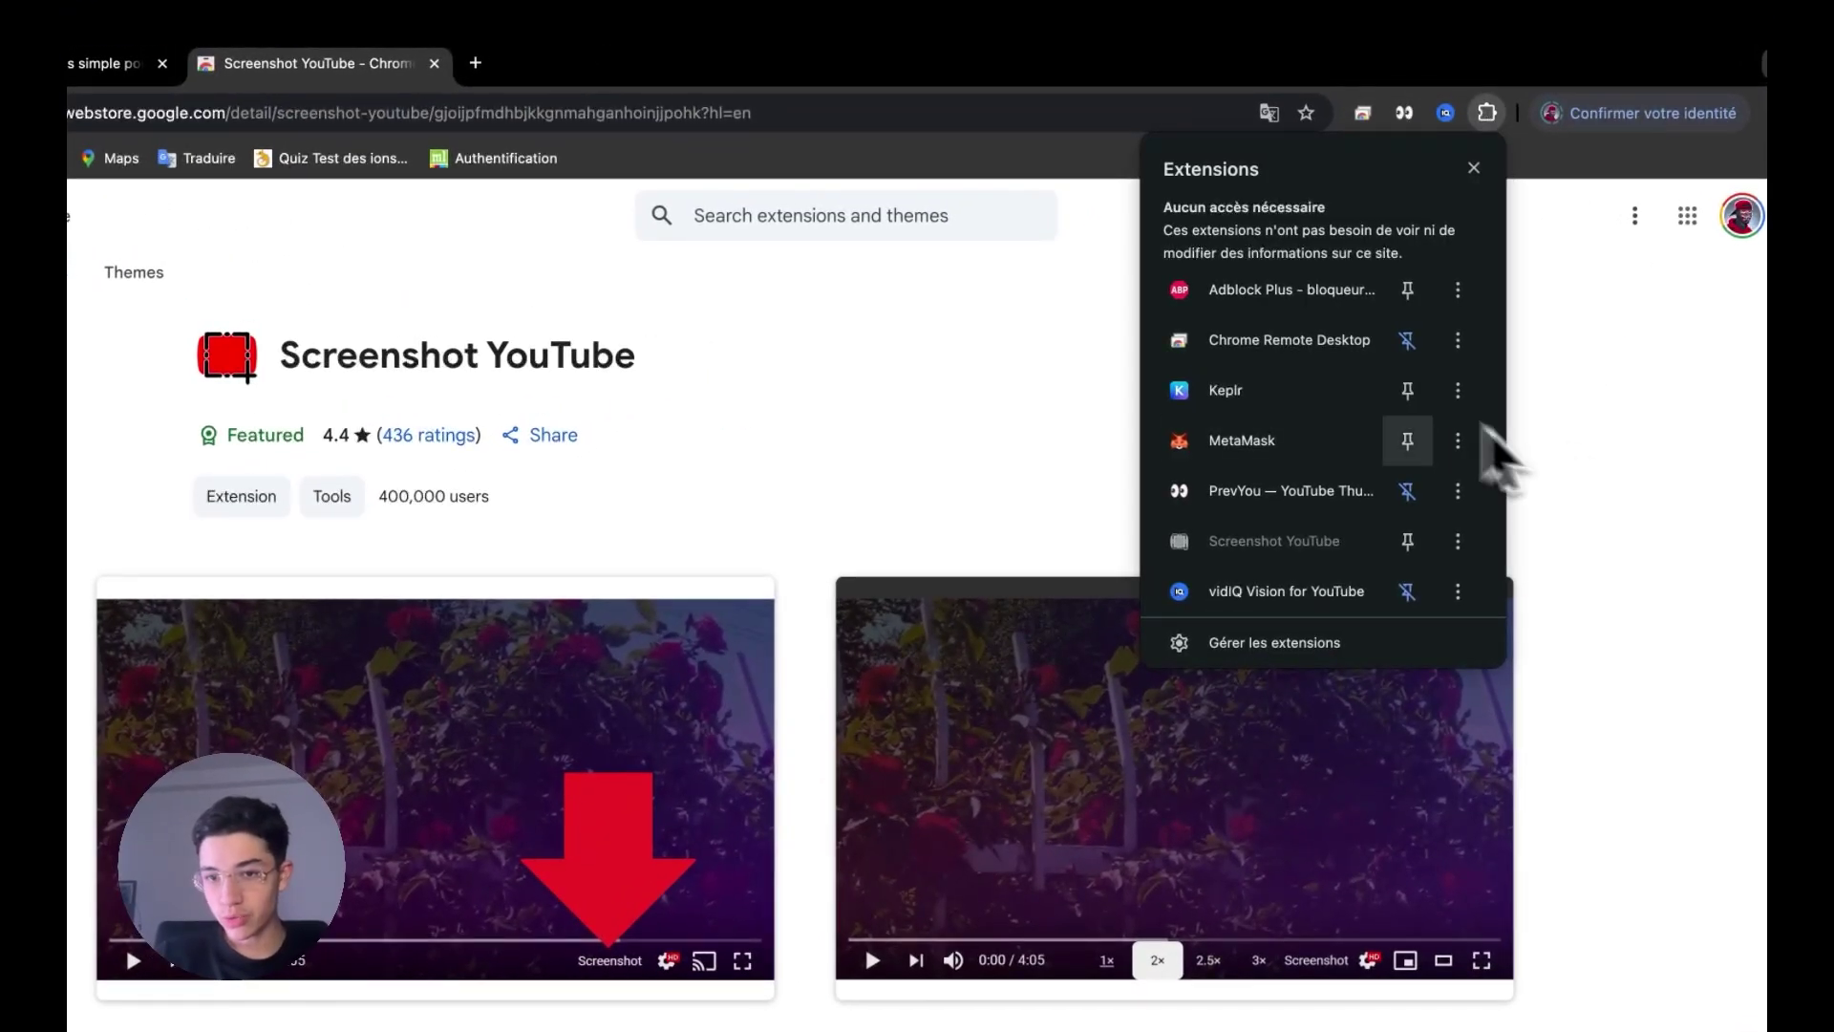
left_click(1560, 361)
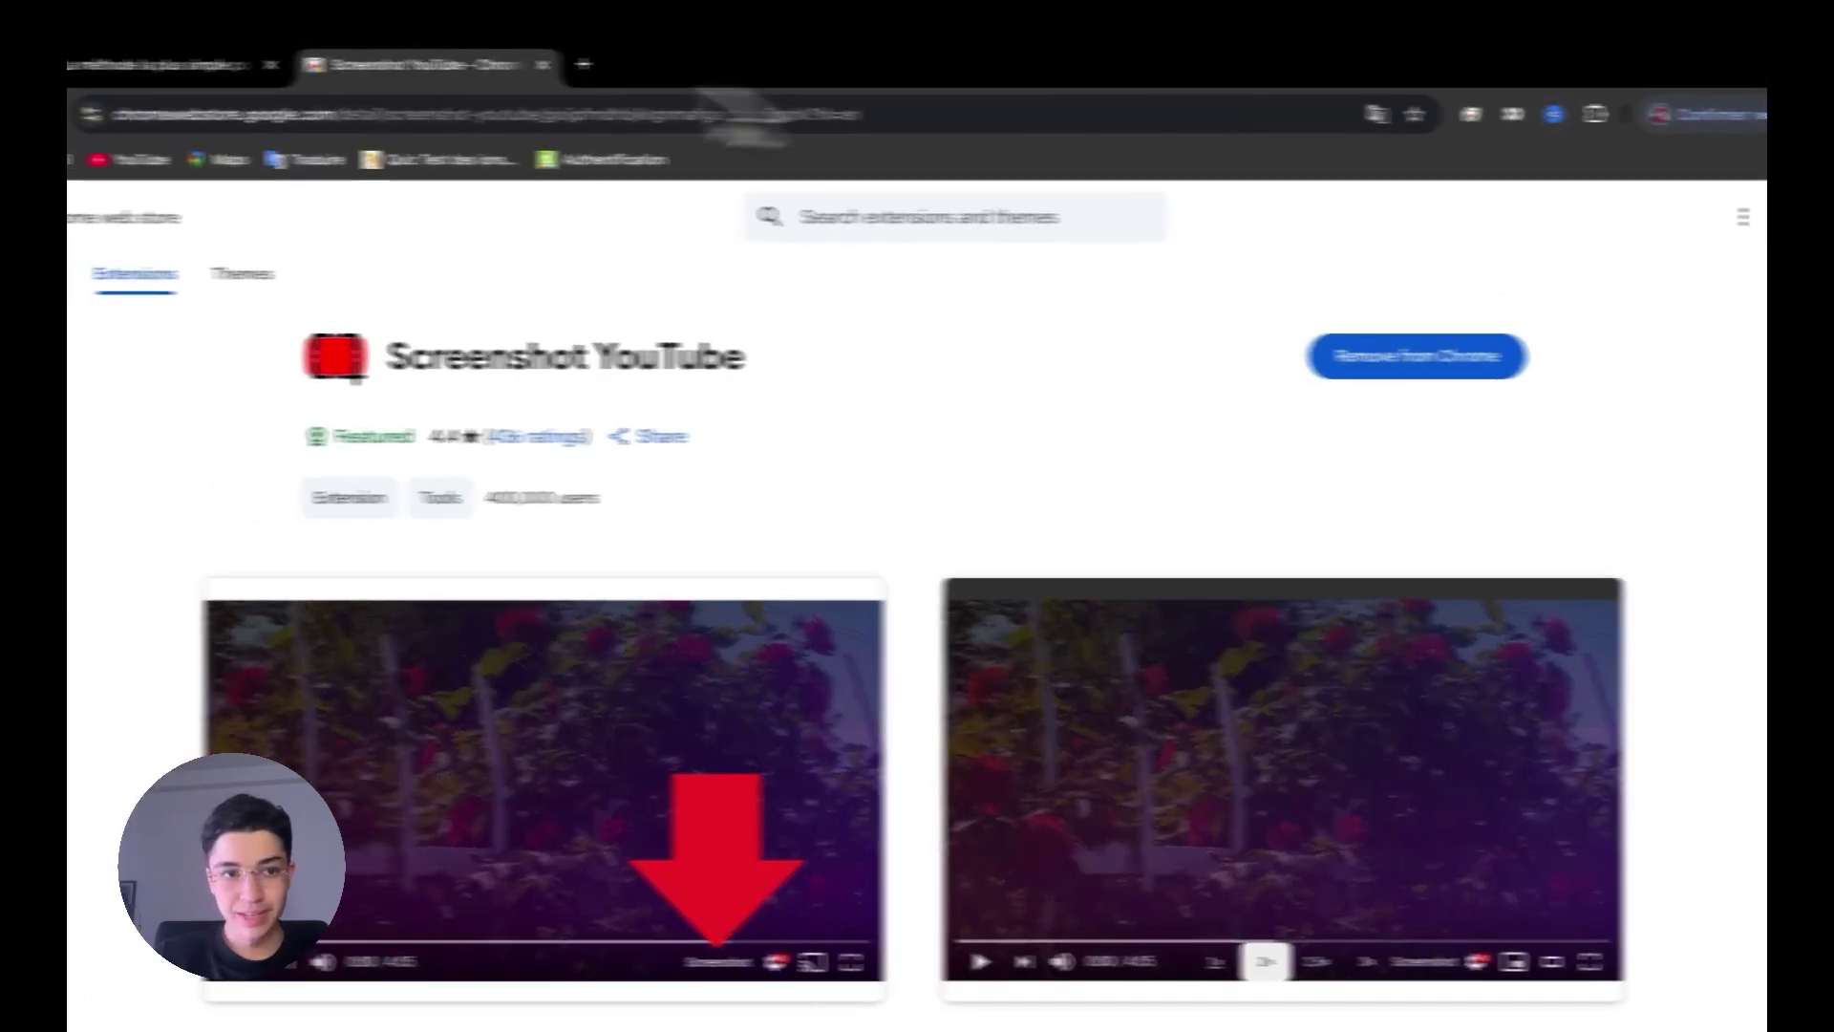
left_click(296, 75)
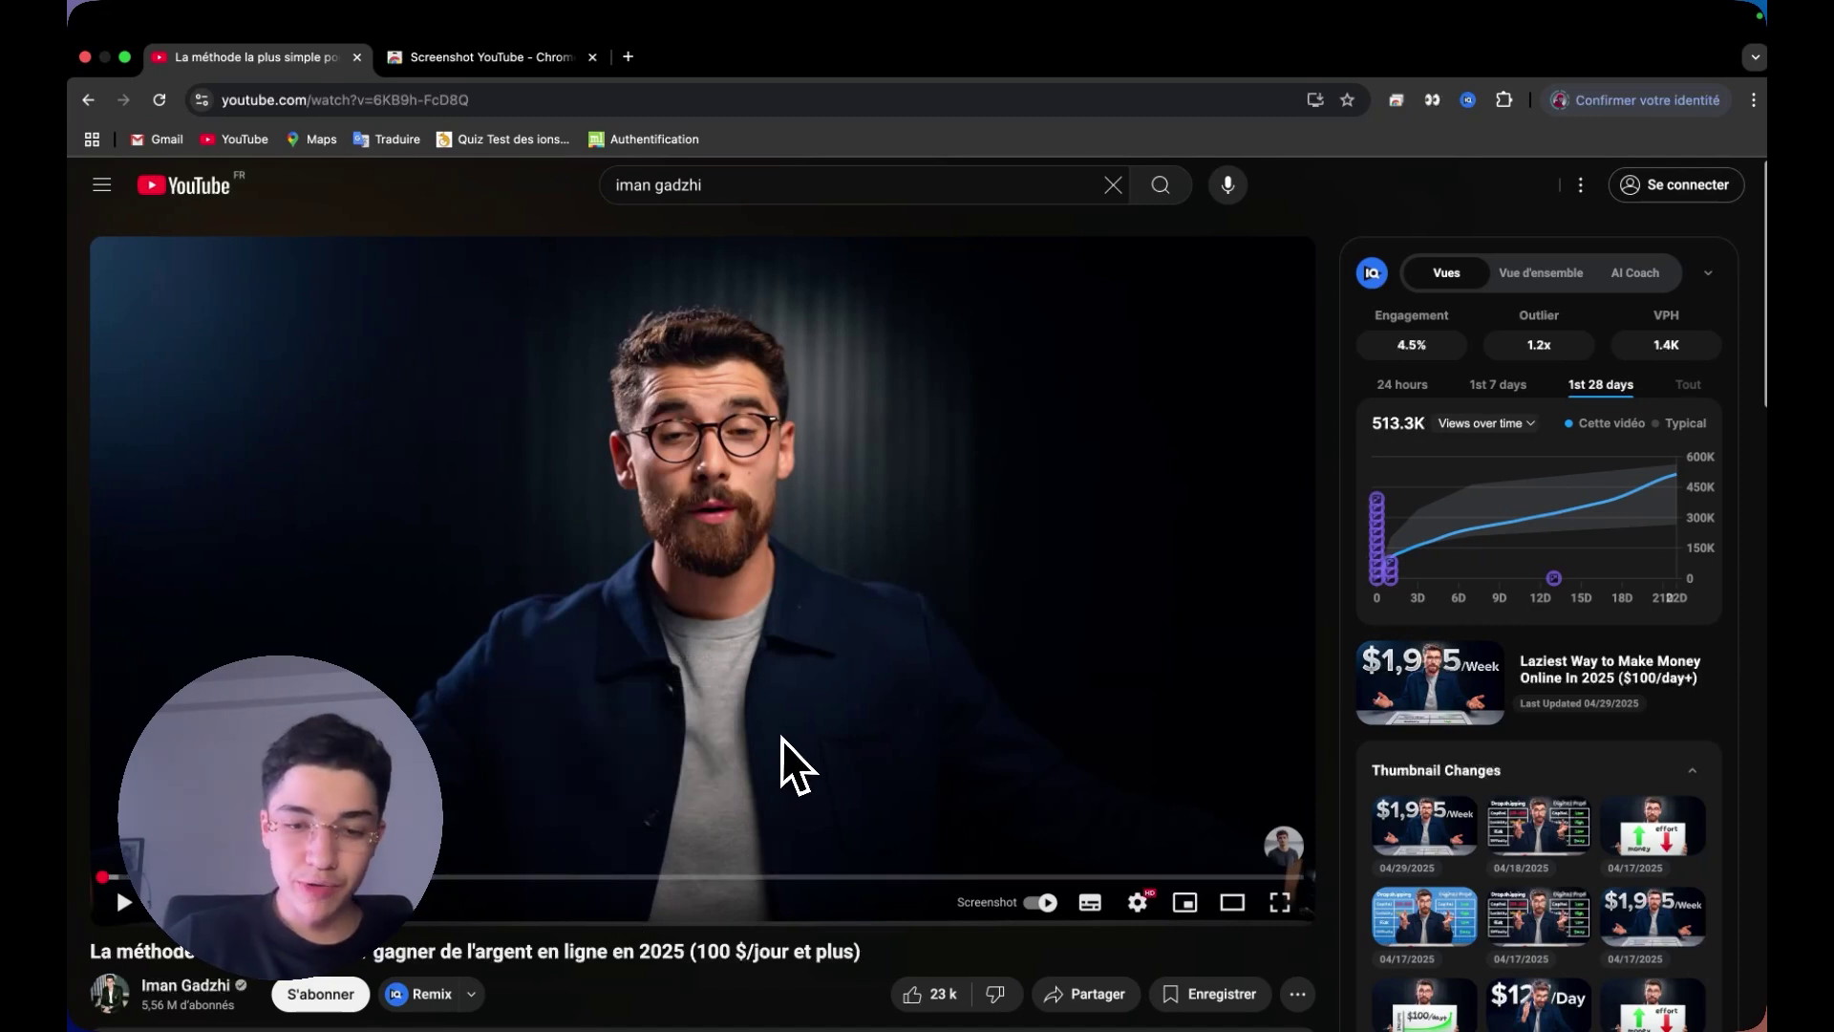
- Scrub the video and step 5 s back and forth to pause on a near-end frame
left_click(554, 874)
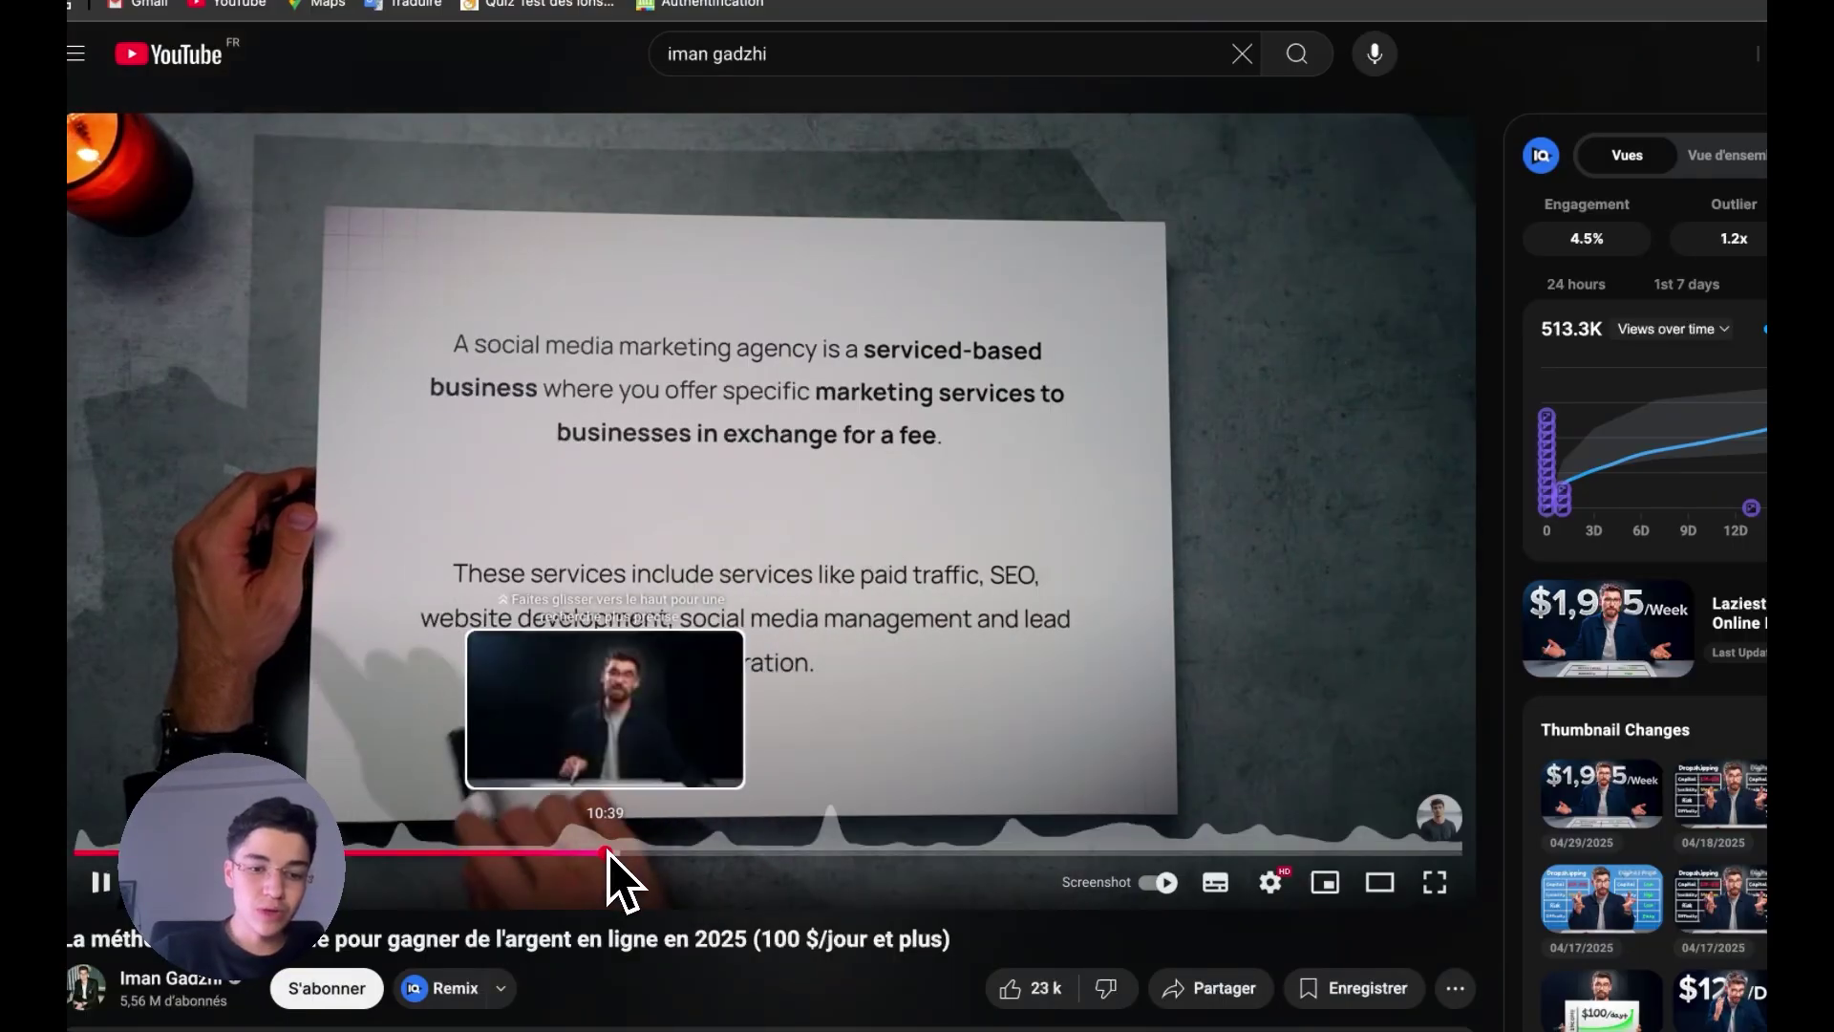
left_click(608, 852)
left_click(713, 717)
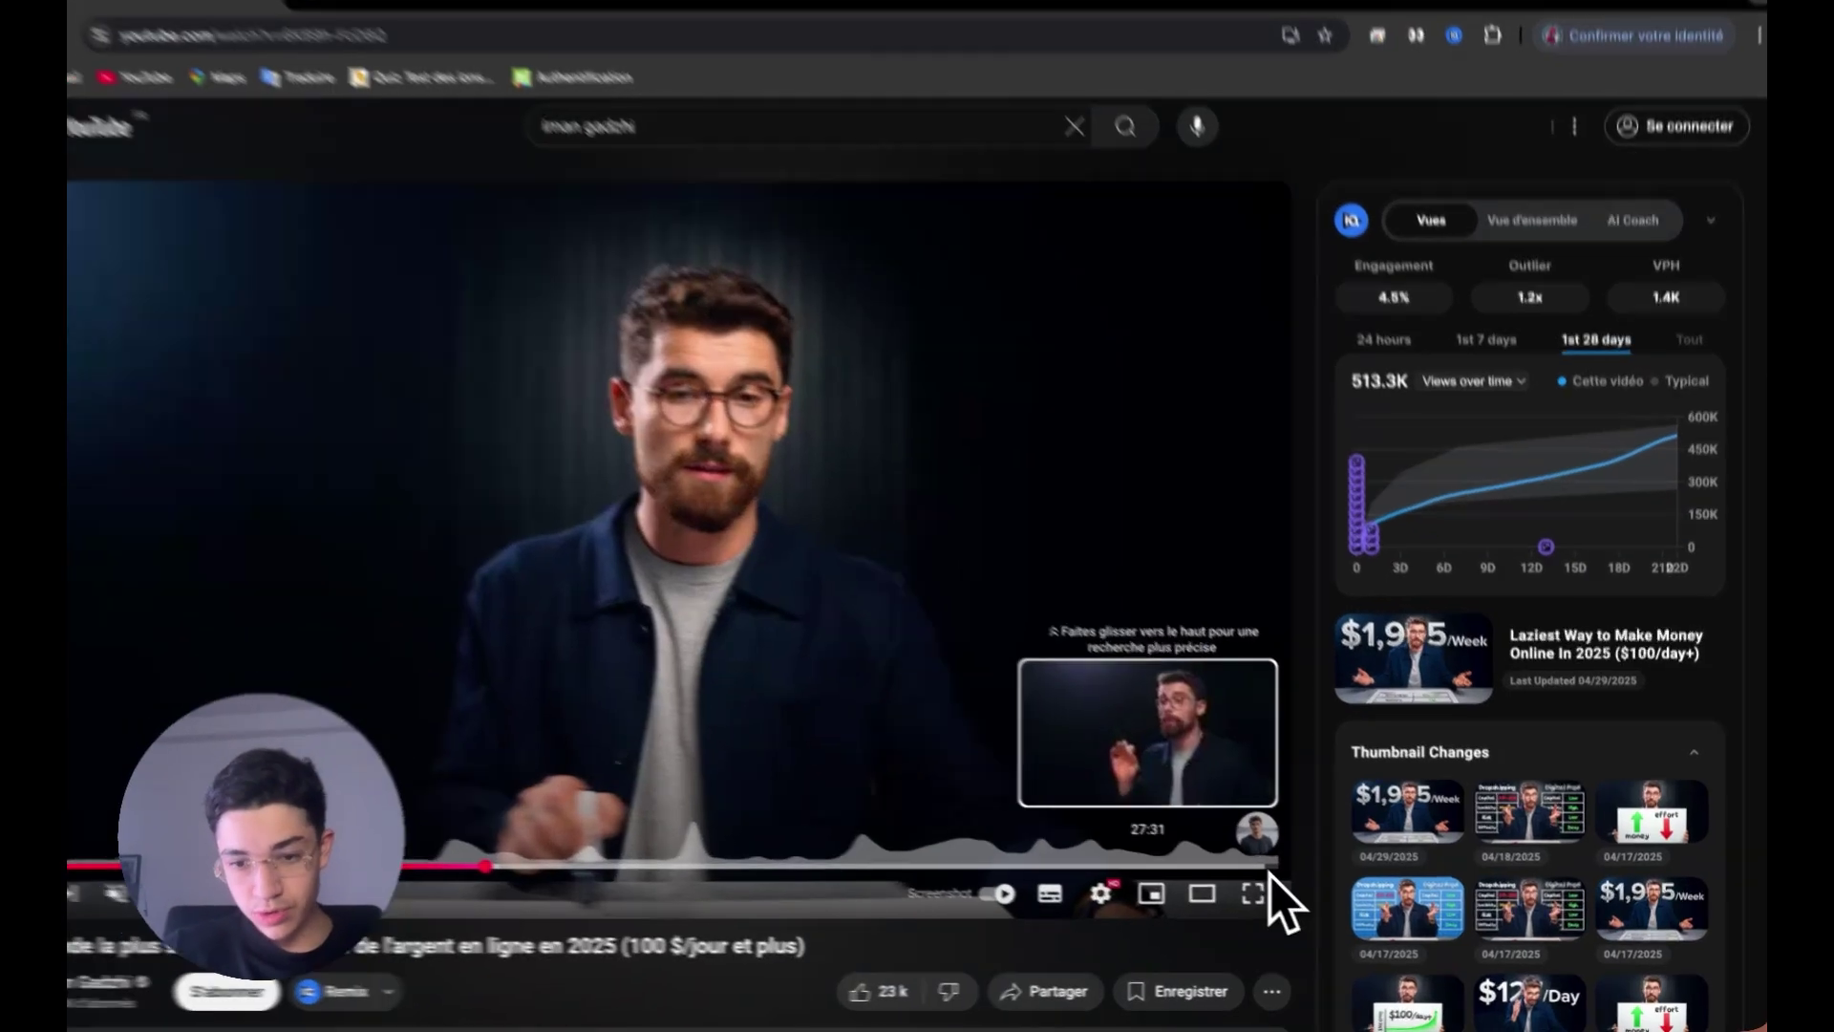
left_click(1270, 871)
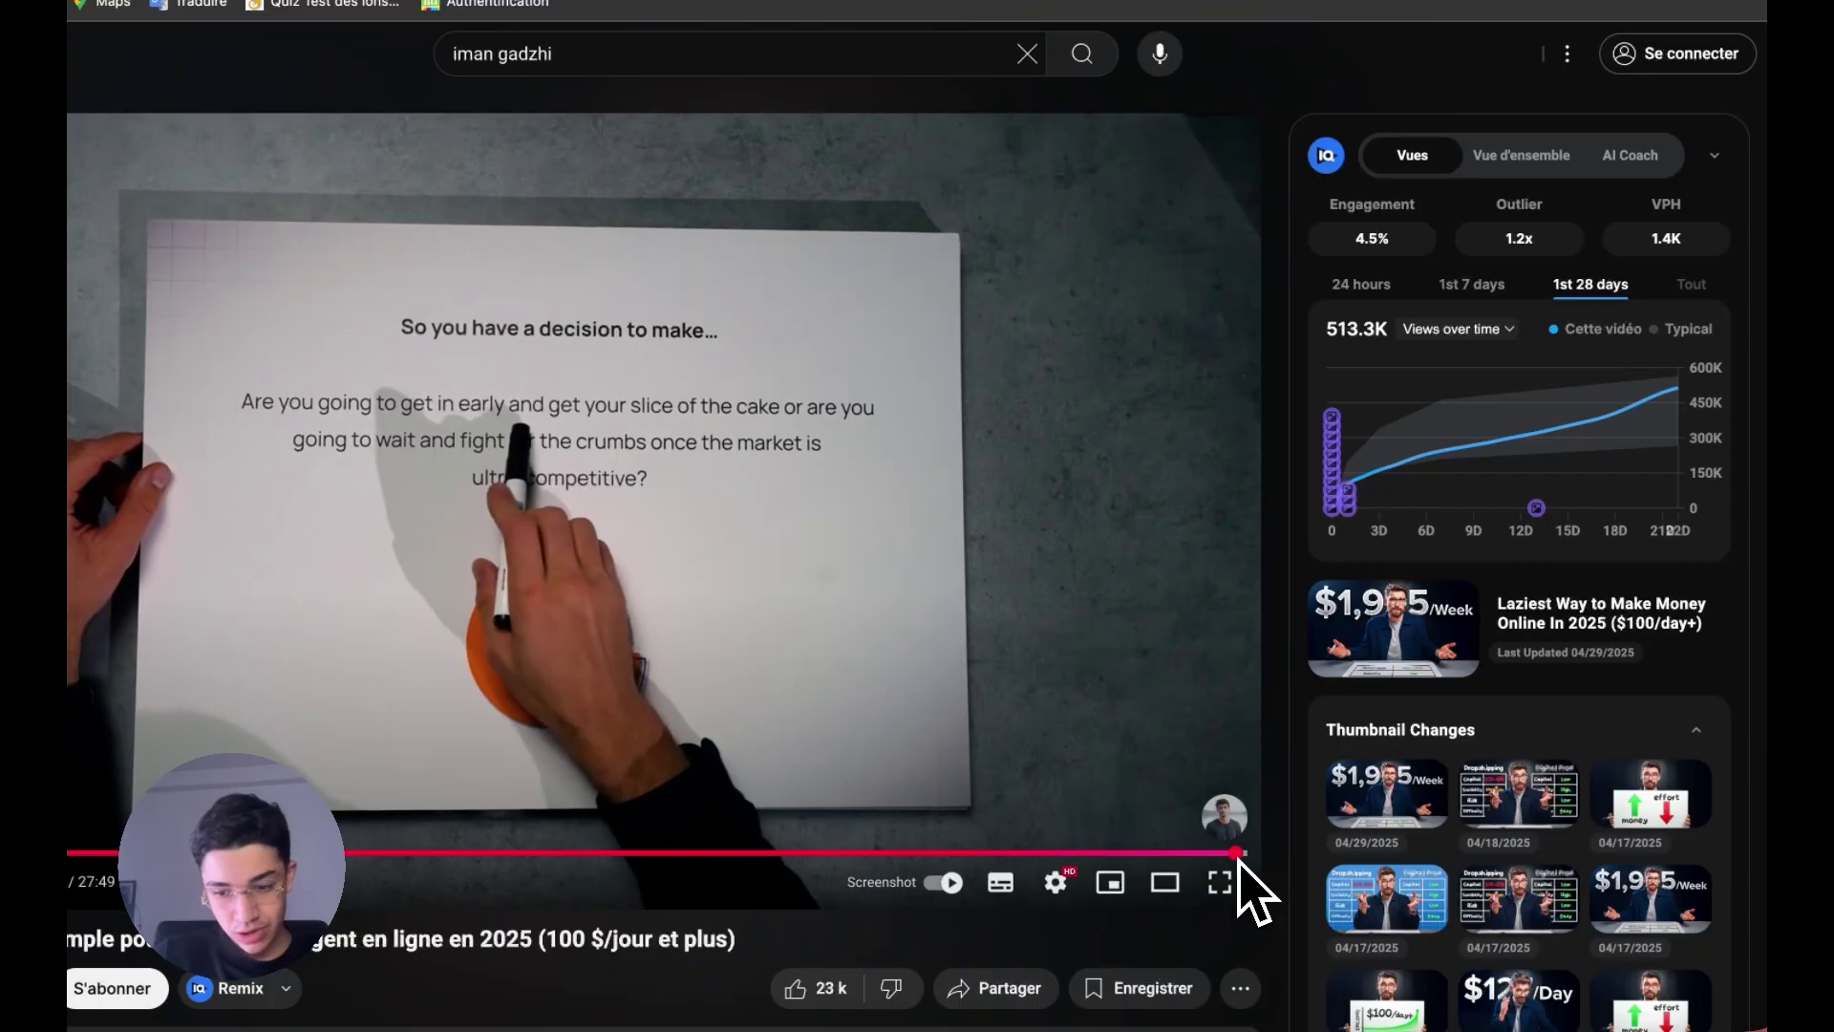
key("Right")
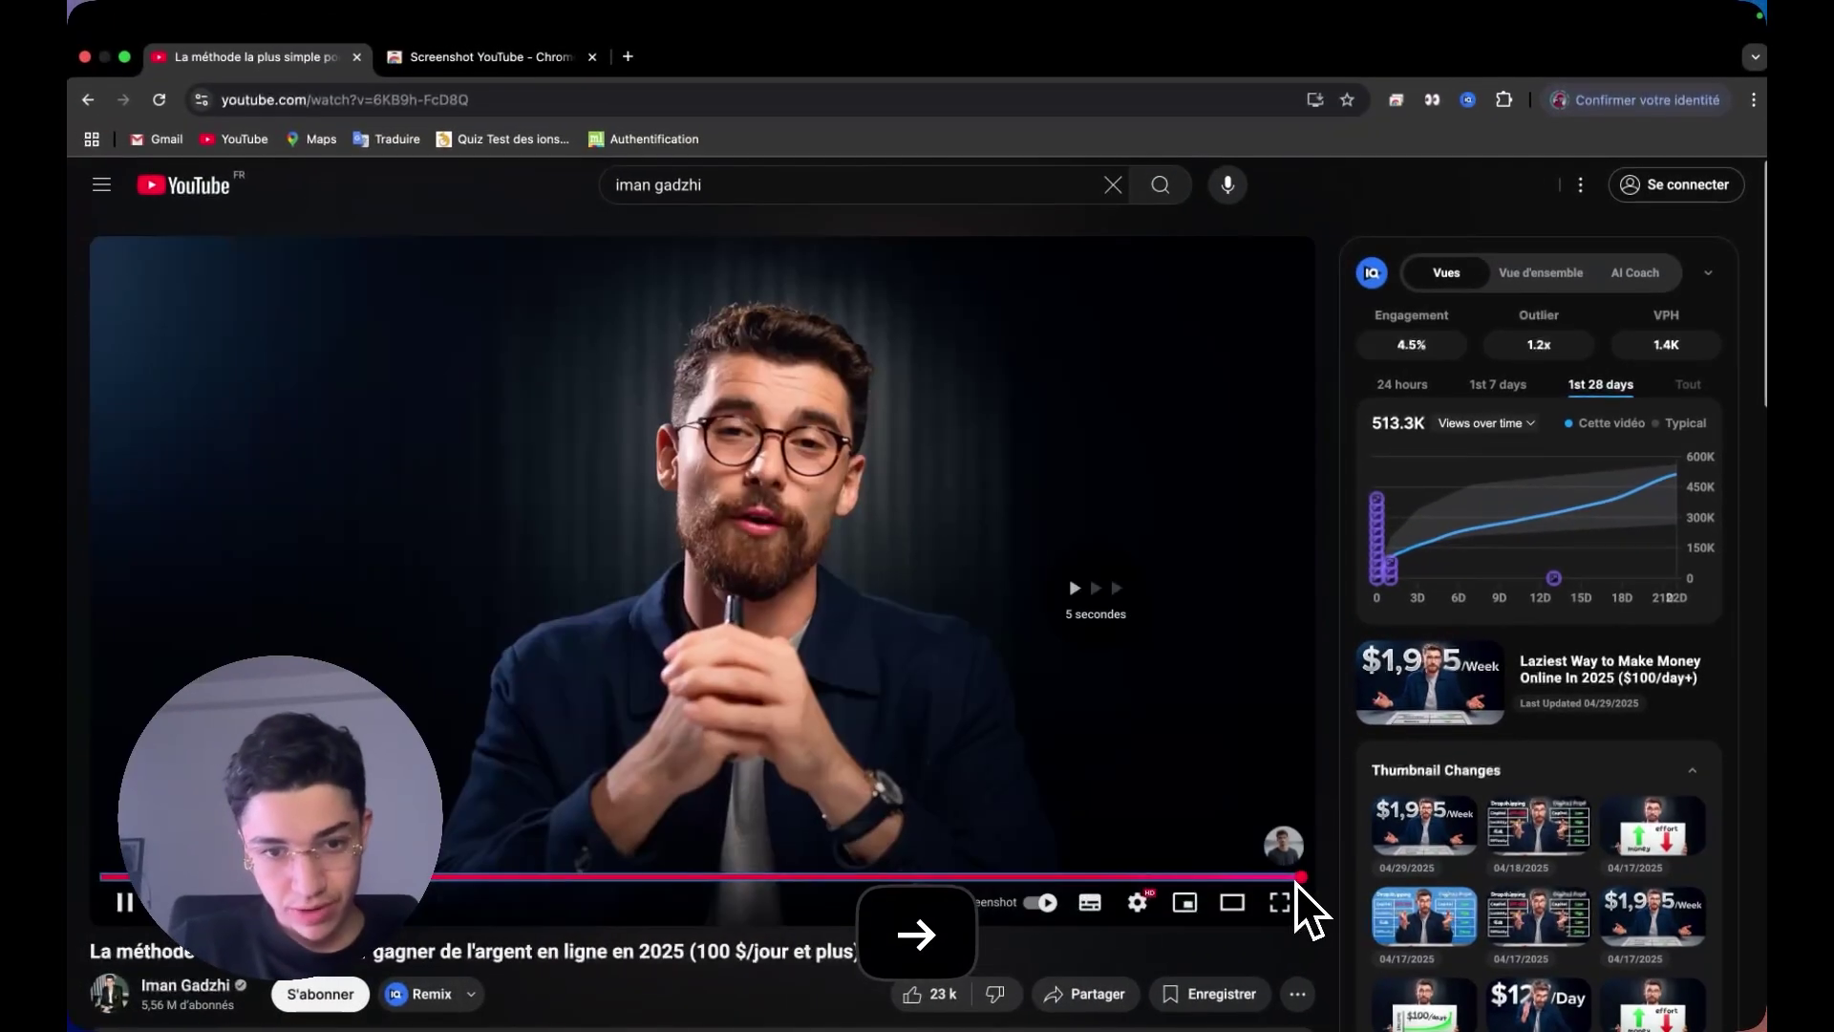
key("Left")
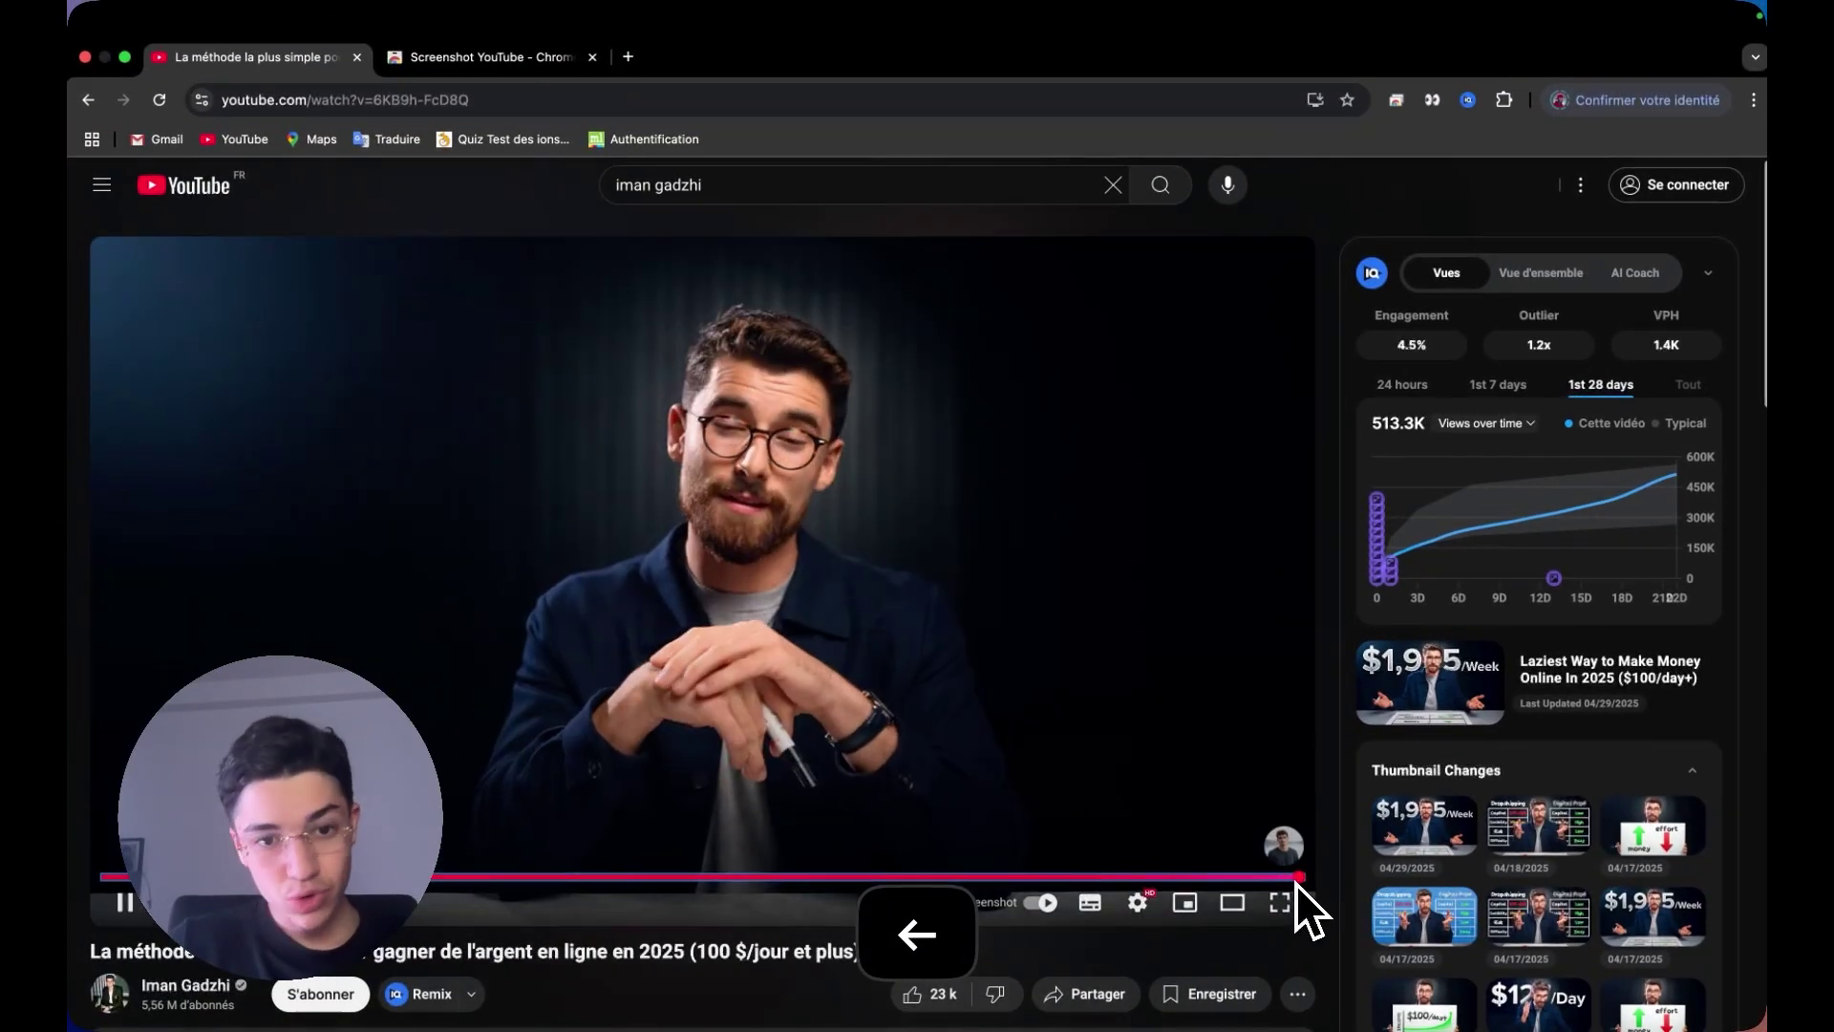
key("space")
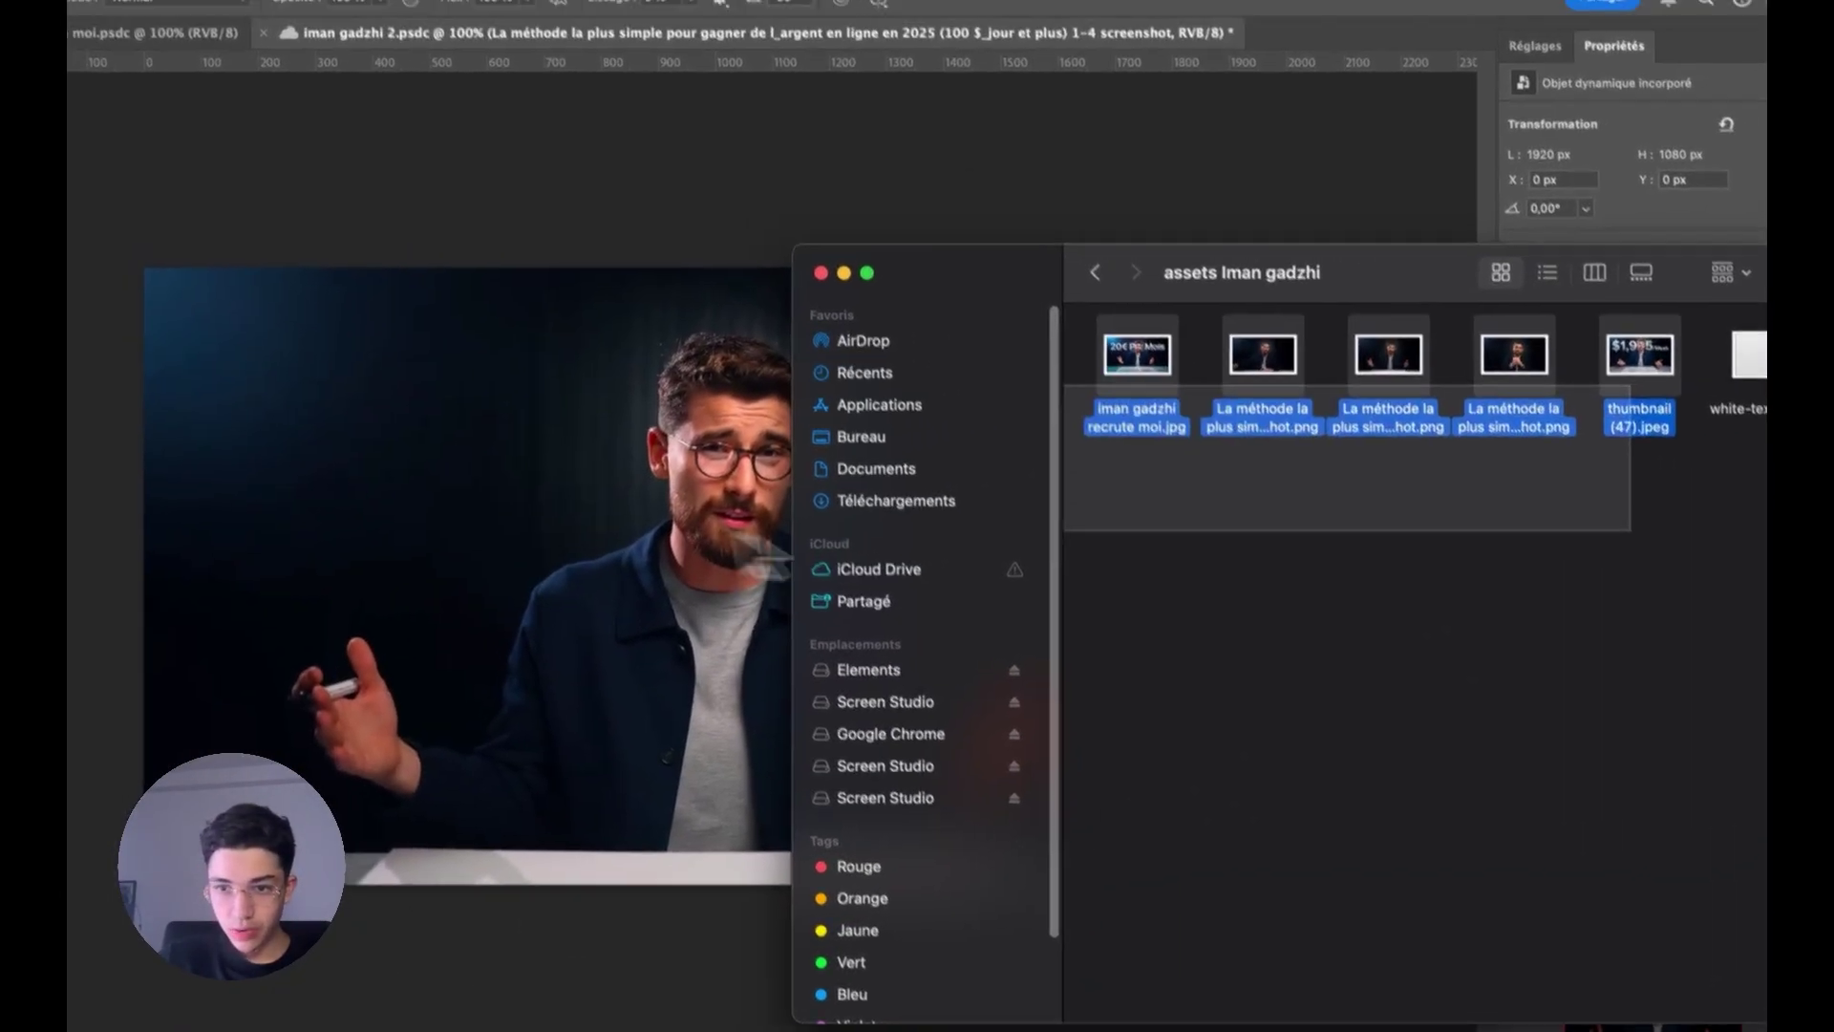
- Place thumbnail (47).jpeg onto the canvas and hide its layer
left_click(1738, 315)
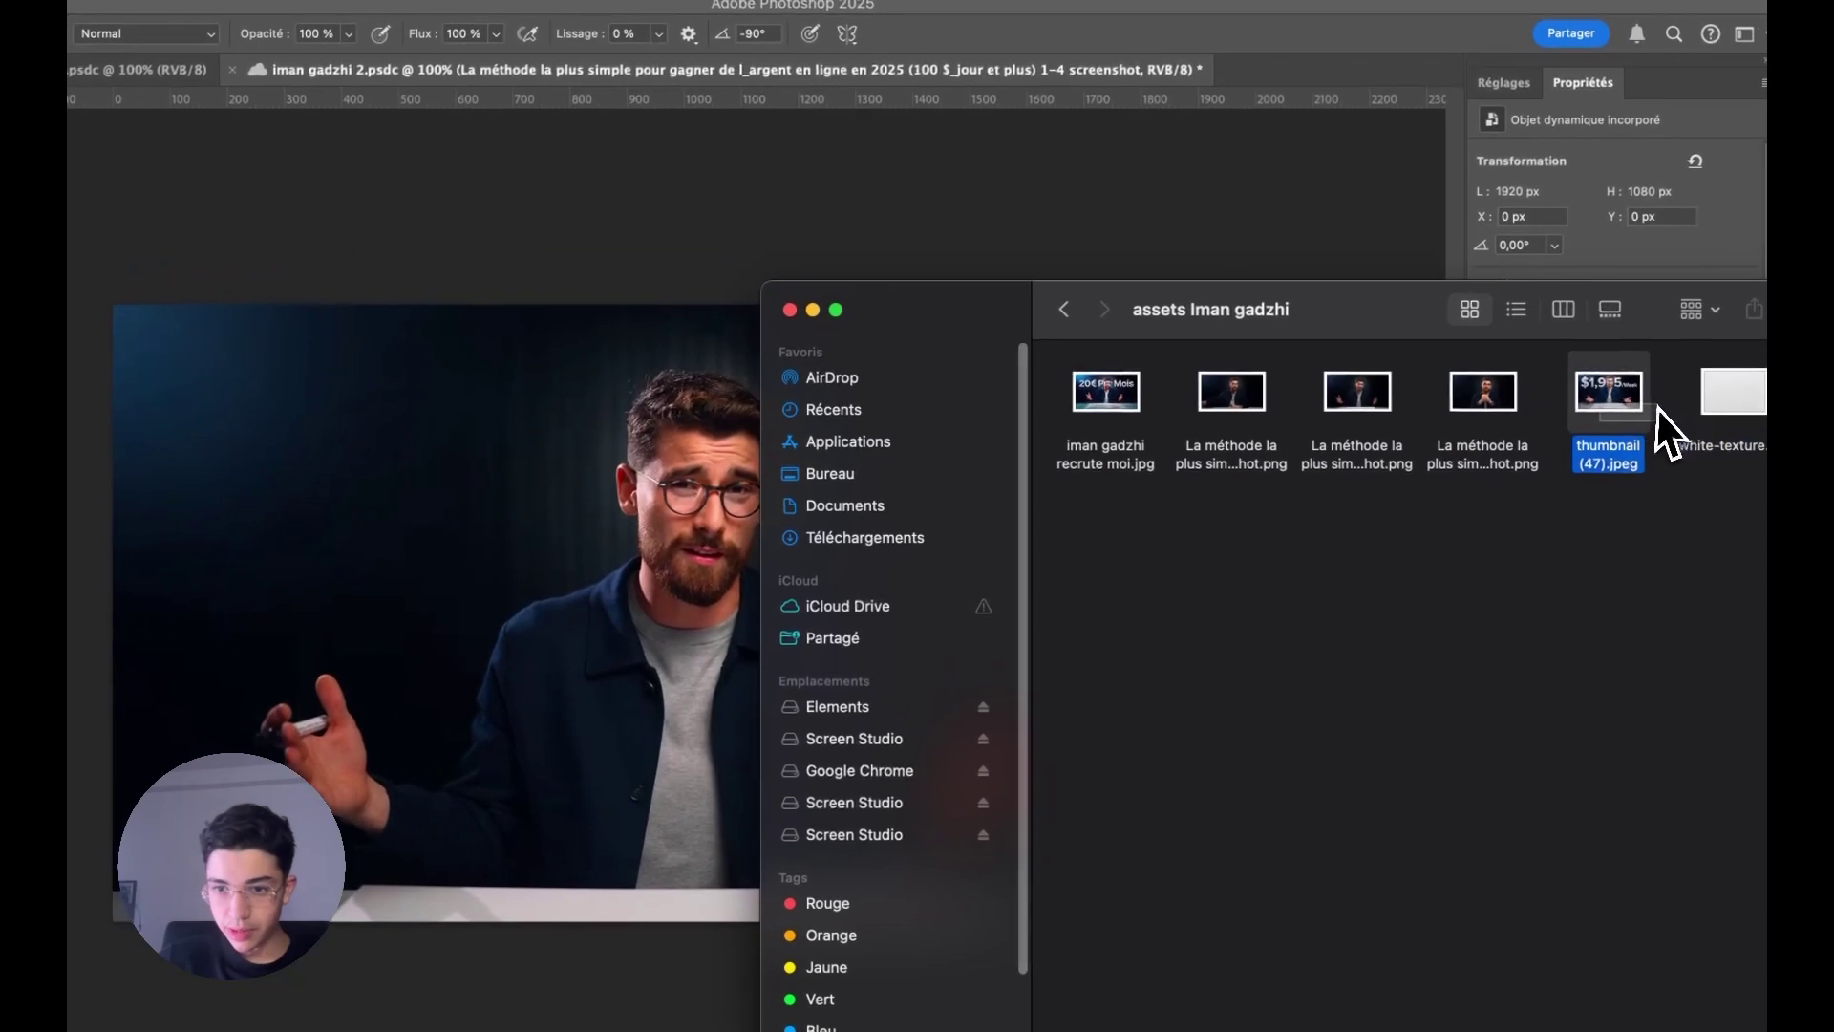
left_click_drag(1738, 315, 616, 565)
left_click(1527, 554)
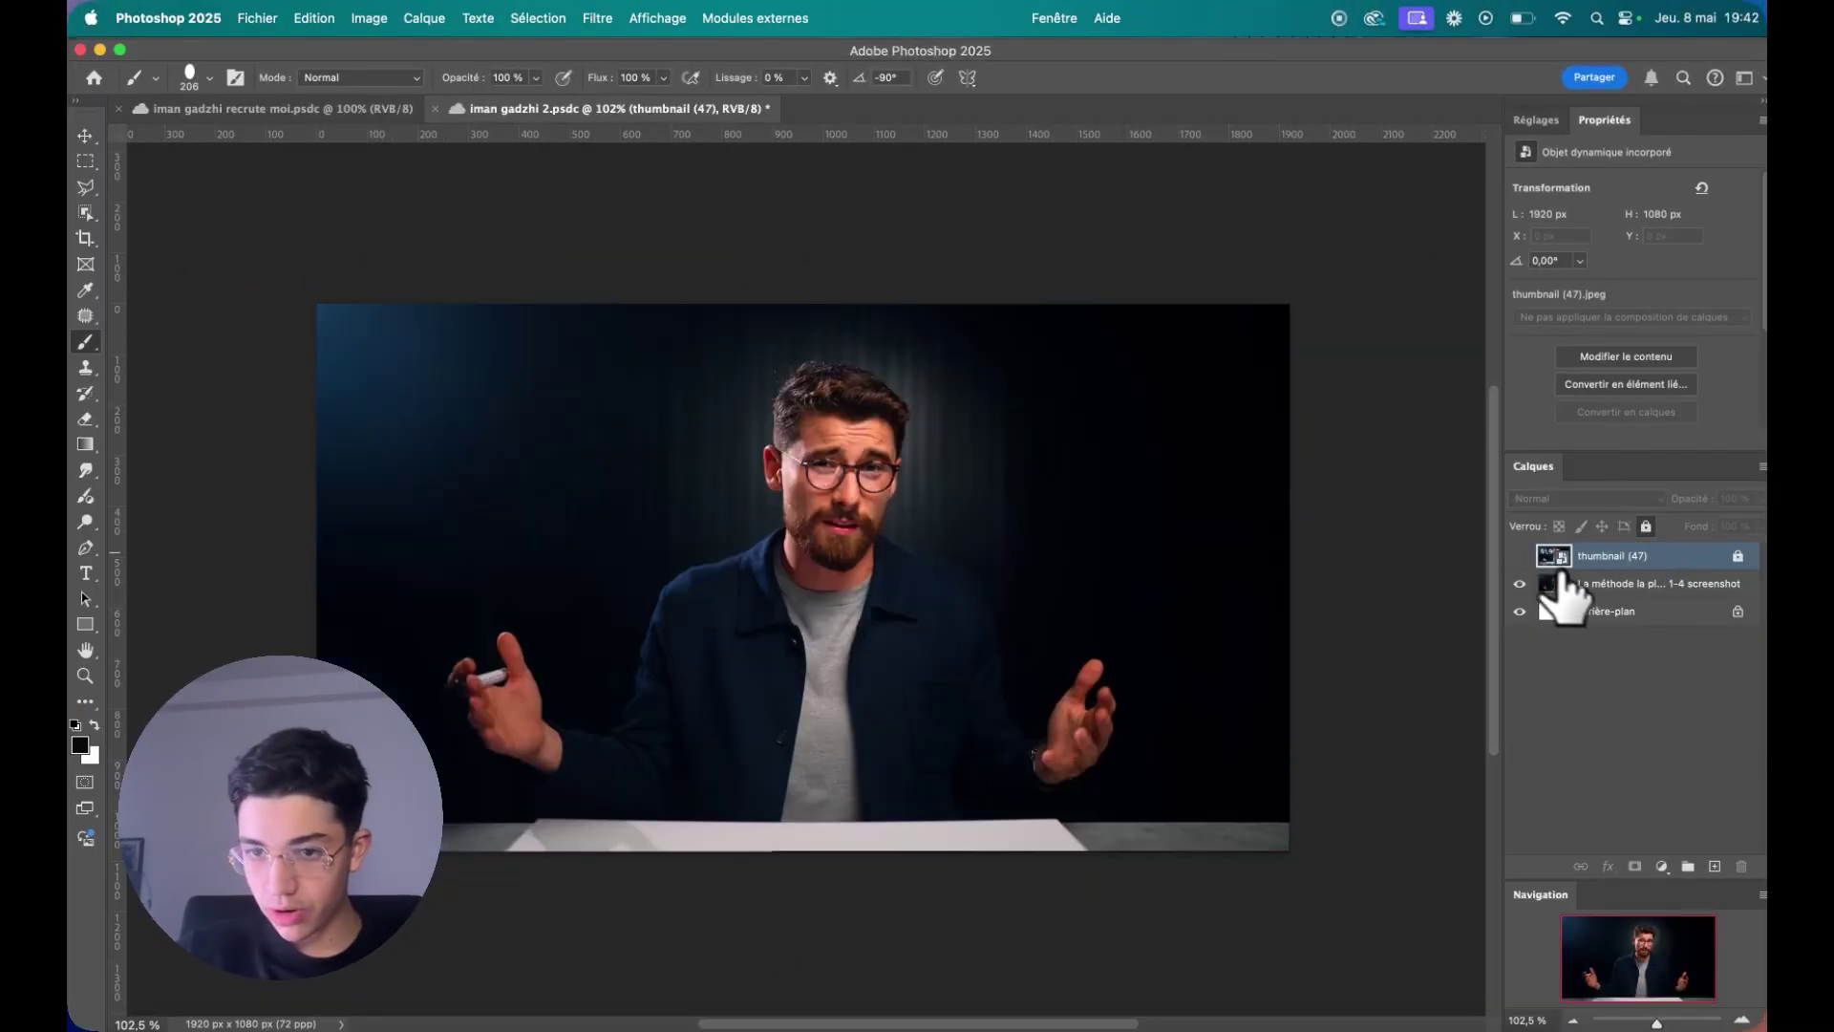
- Place the white-texture image, hide it, and select the screenshot layer with the thumbnail hidden
left_click_drag(1734, 389, 573, 573)
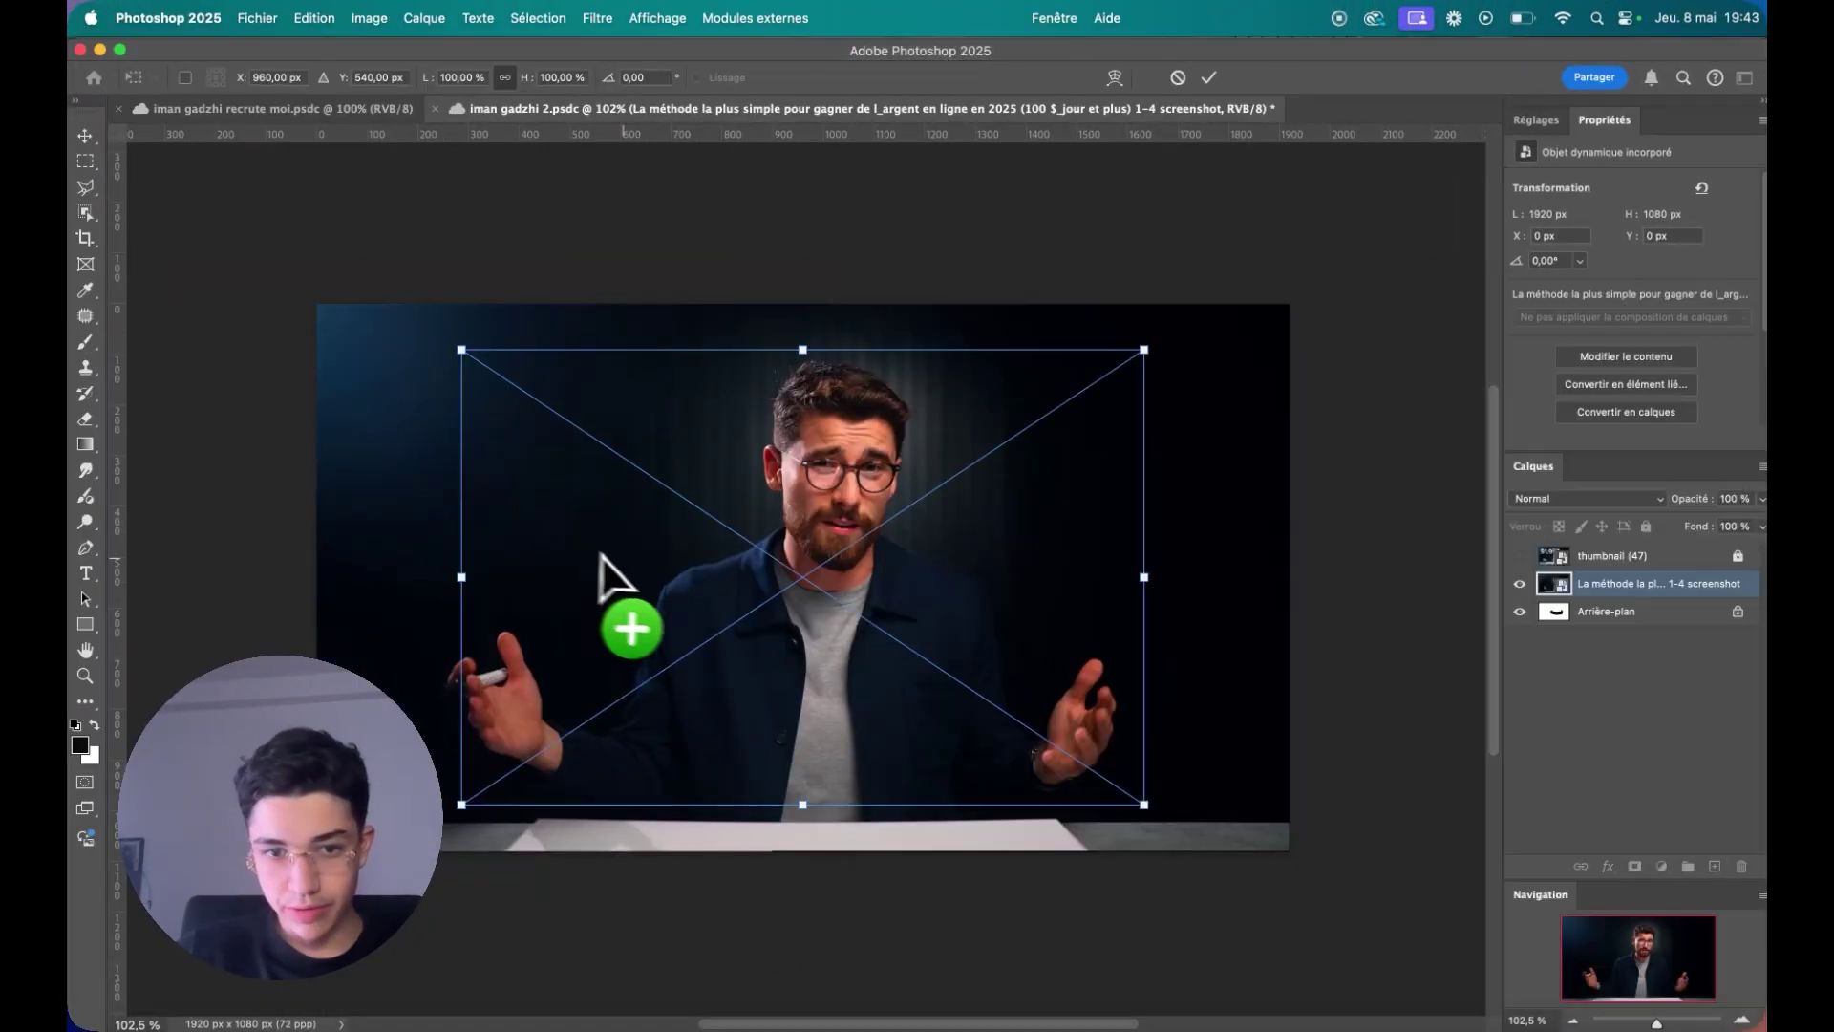
key("Return")
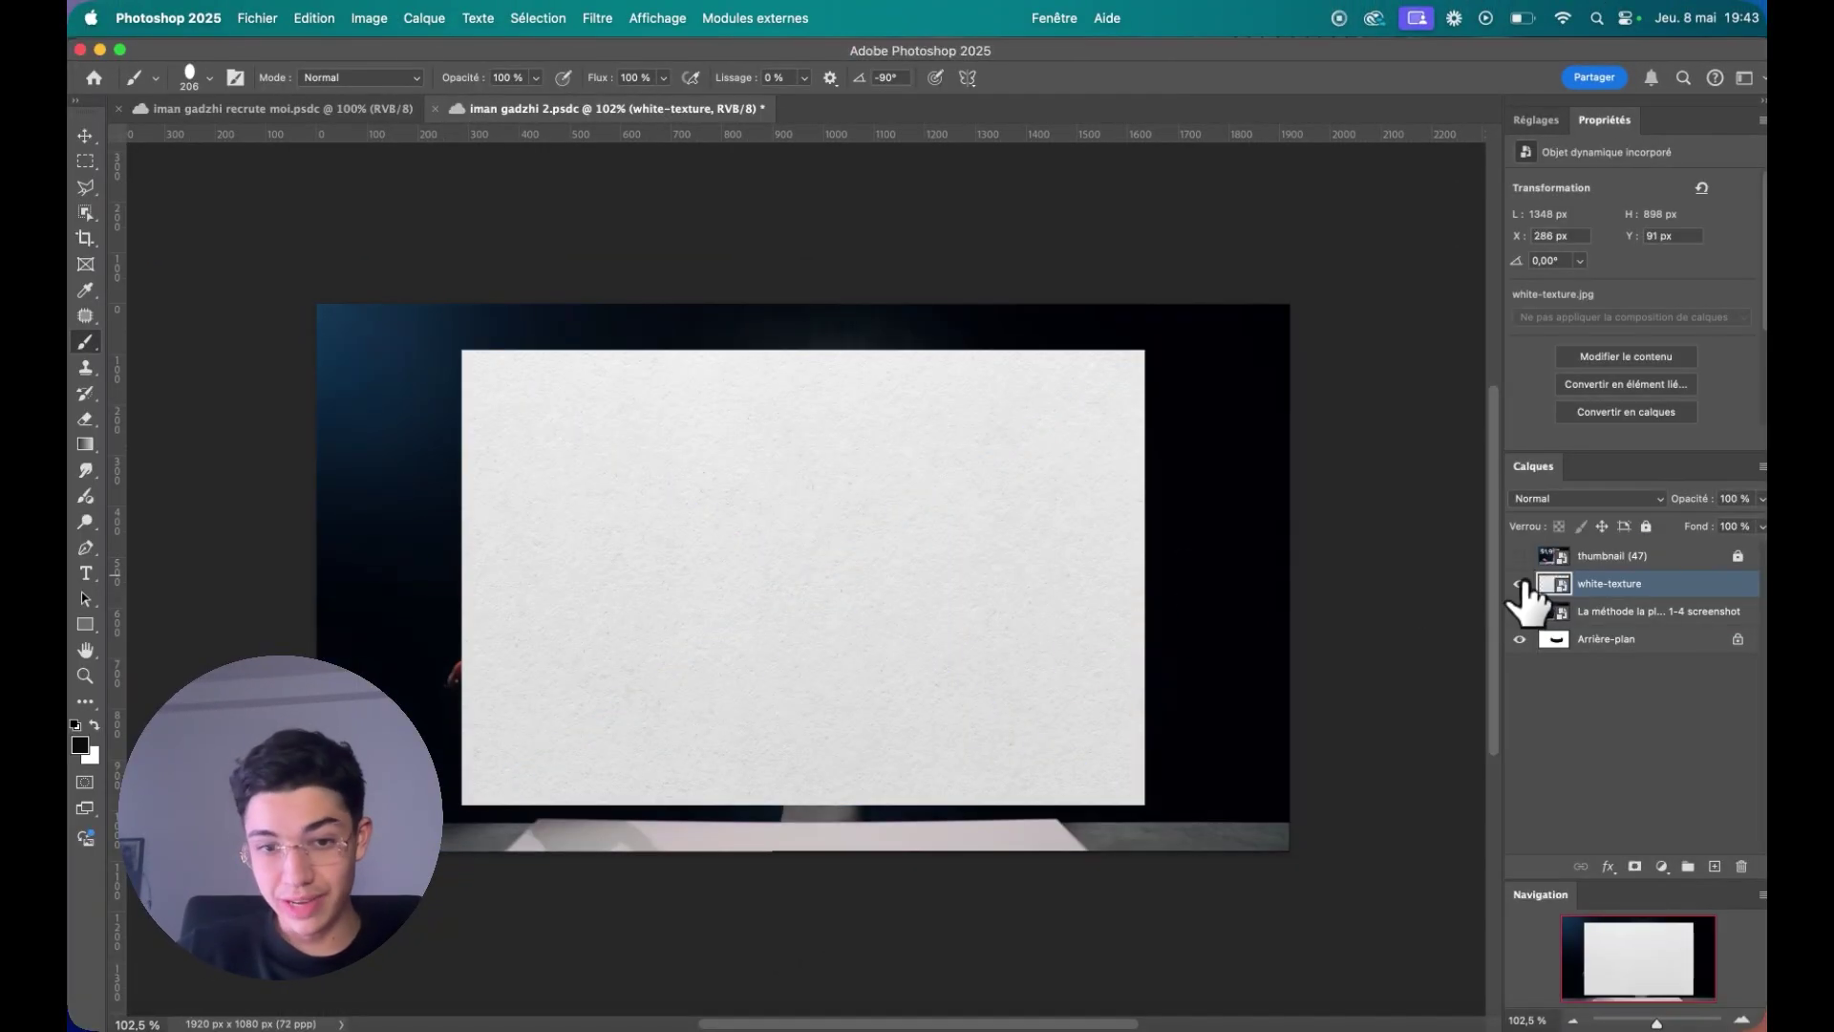
left_click(1520, 584)
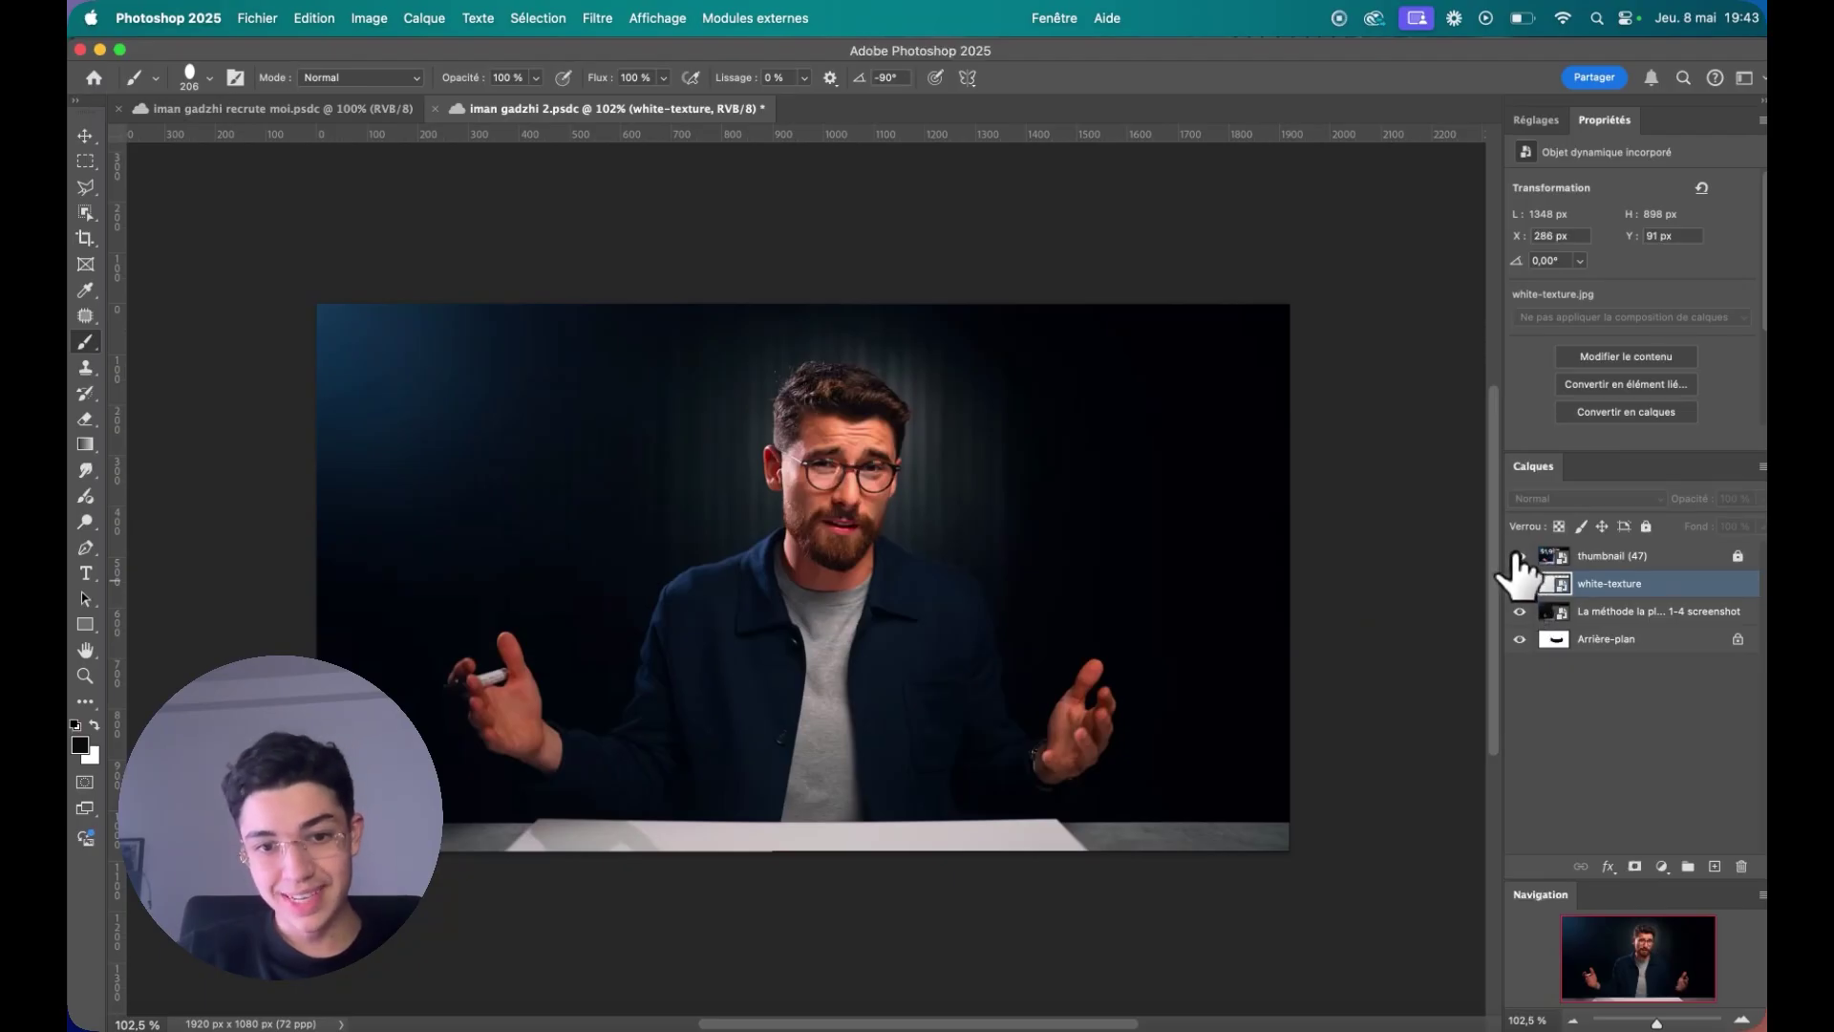
left_click(1519, 556)
left_click(1518, 556)
left_click(1614, 611)
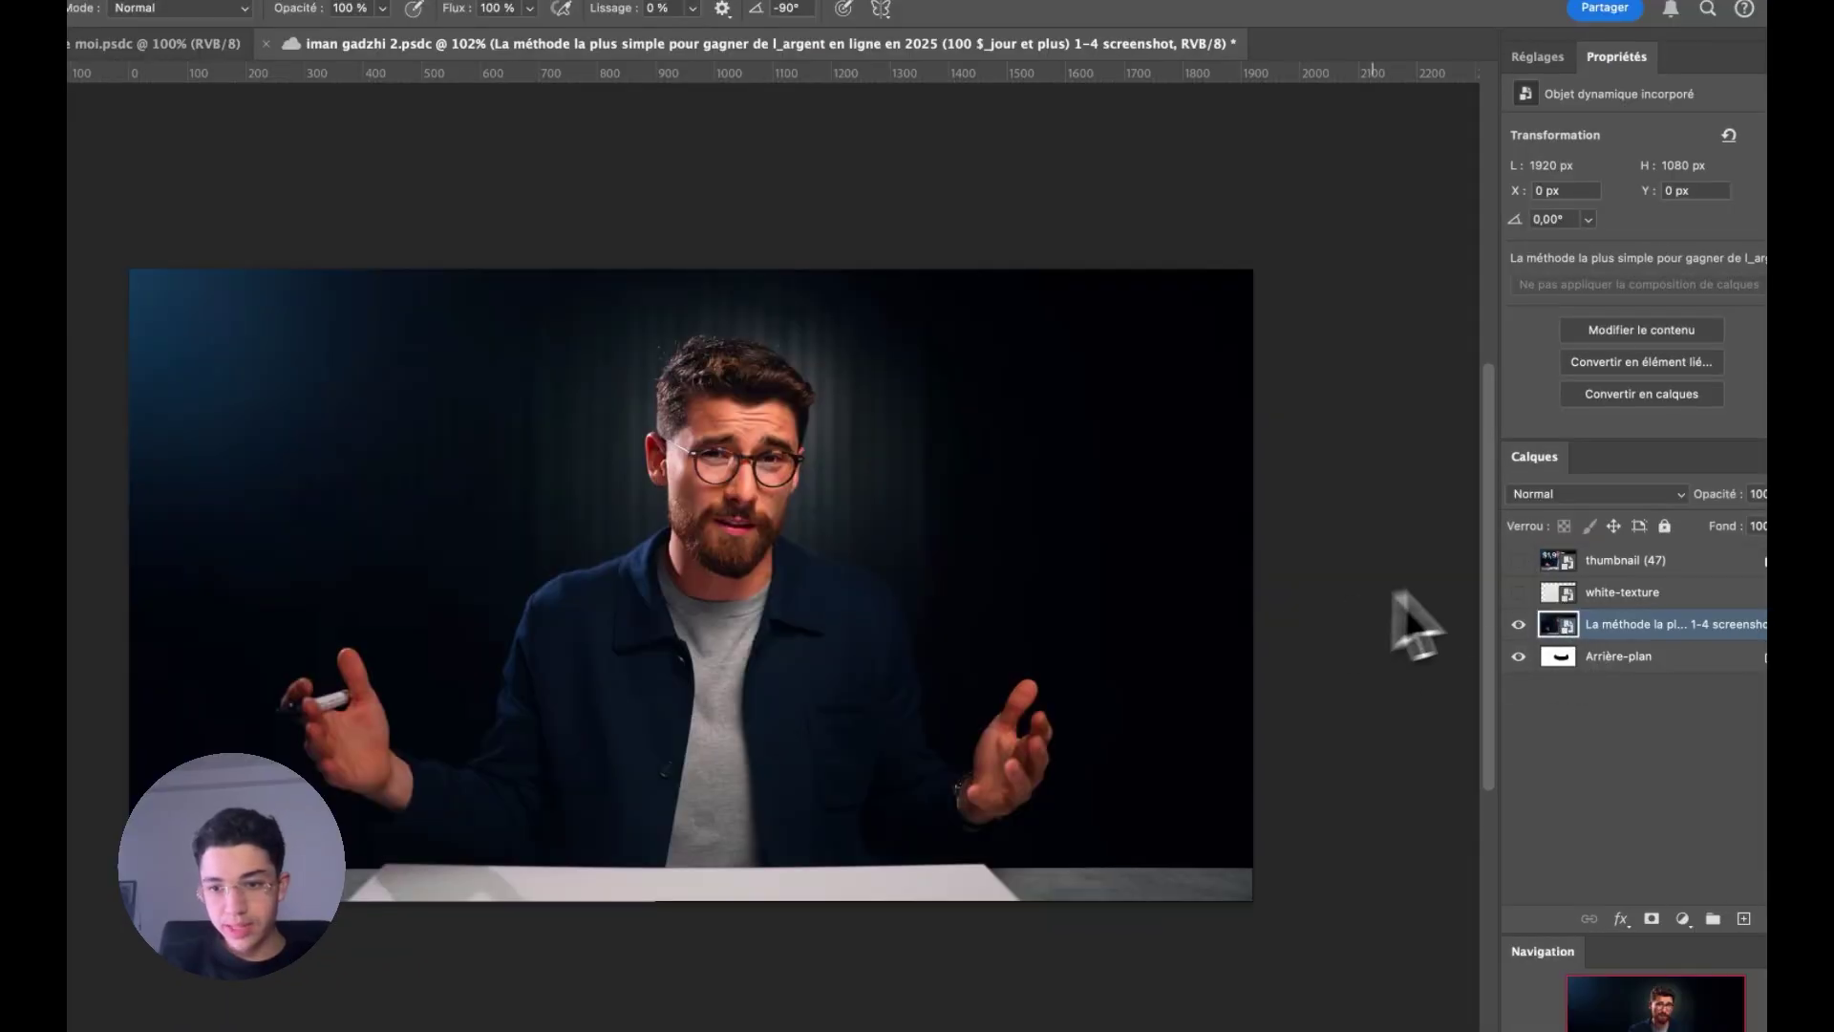
left_click(1518, 559)
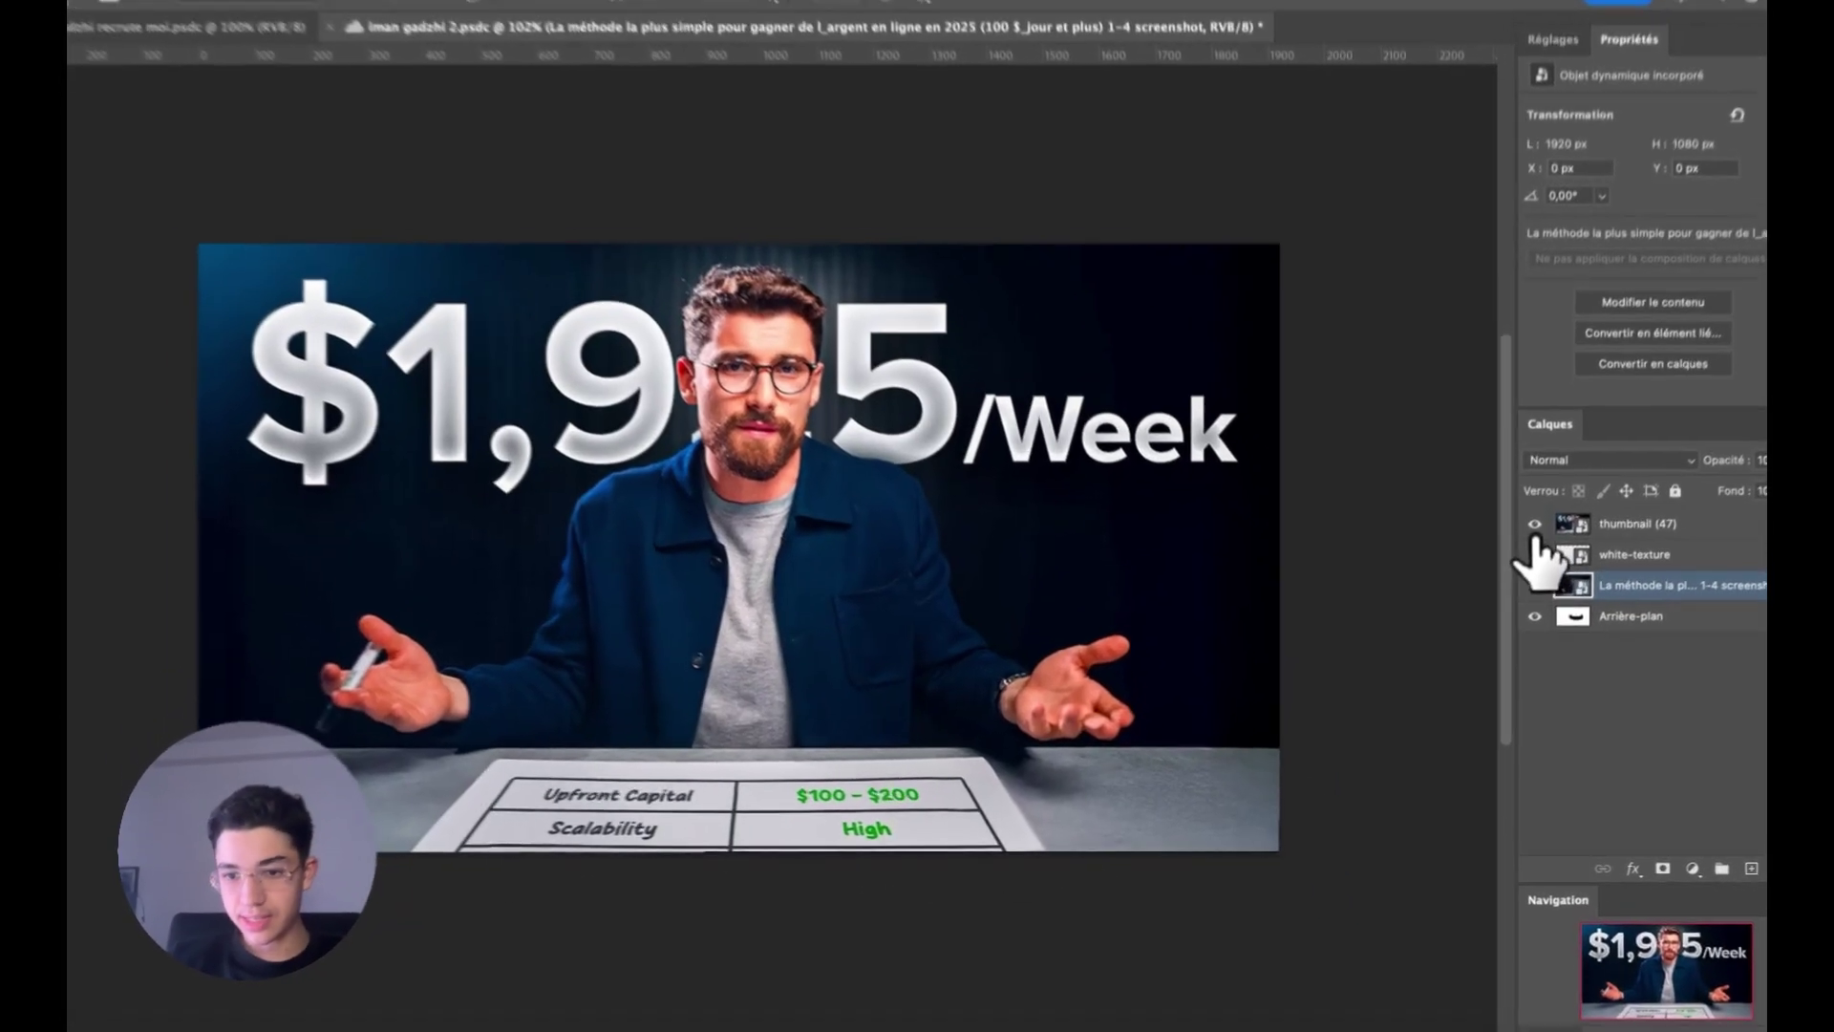
left_click(1519, 555)
- Scale the screenshot down with Cmd+T and hide the Arrière-plan layer
key("ctrl+t")
mouse_move(712, 851)
left_mouse_down()
mouse_move(737, 800)
mouse_move(695, 784)
left_mouse_up()
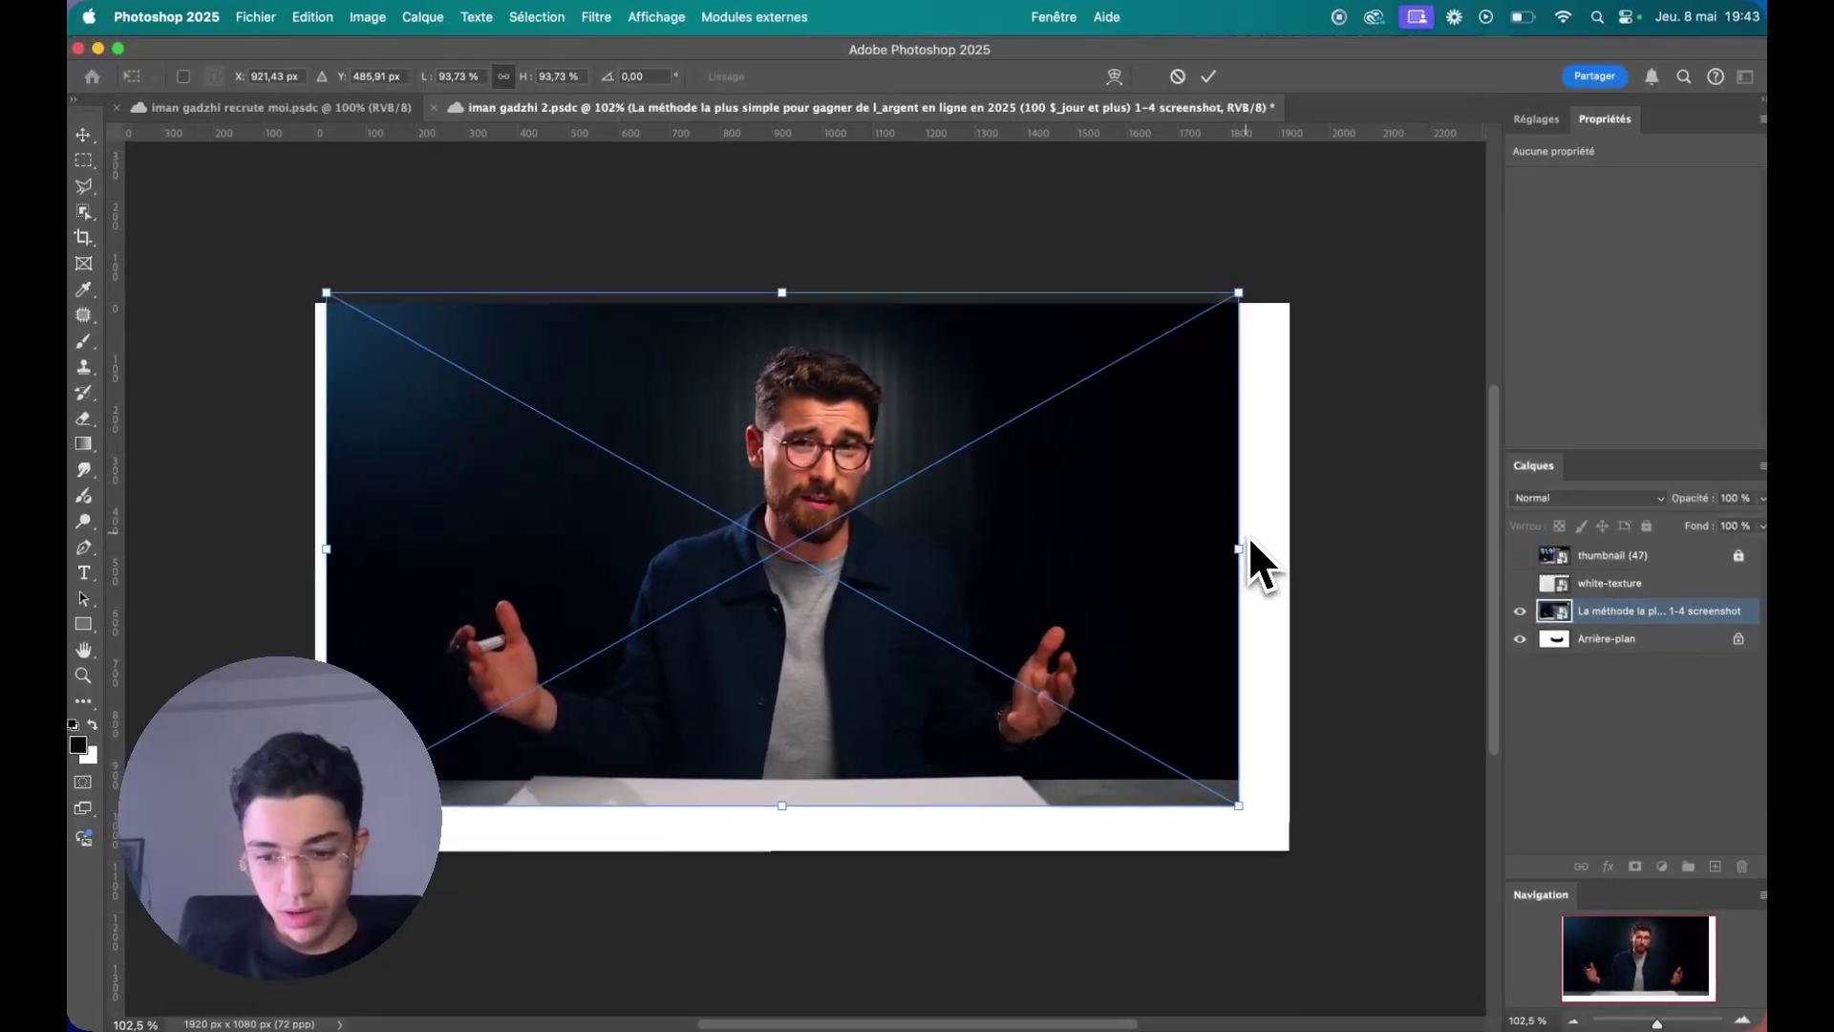
key("Return")
key("m")
left_click(1519, 638)
- Marquee-select the empty transparent strips along the canvas edges, adding with Shift
left_click_drag(1348, 836, 1220, 156)
key("super+z")
scroll(842, 463, "down", 5)
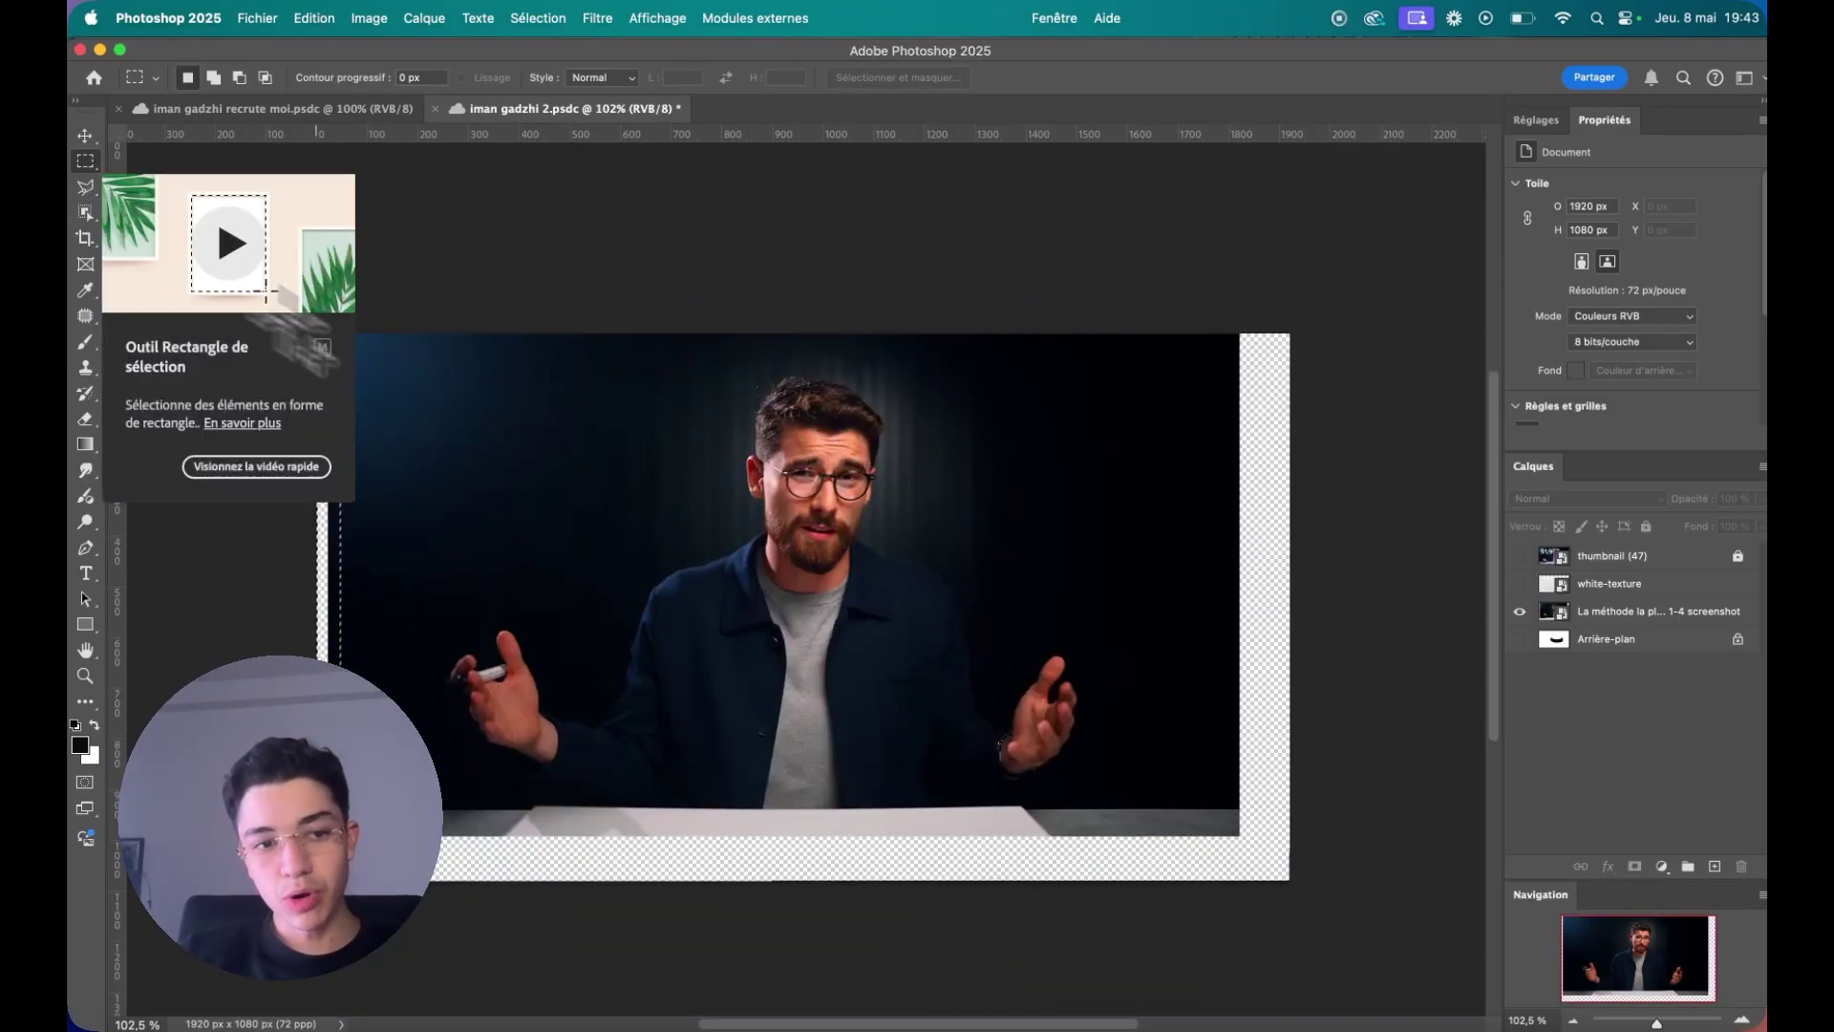
mouse_move(1393, 299)
left_mouse_down()
mouse_move(1238, 922)
mouse_move(1228, 910)
left_mouse_up()
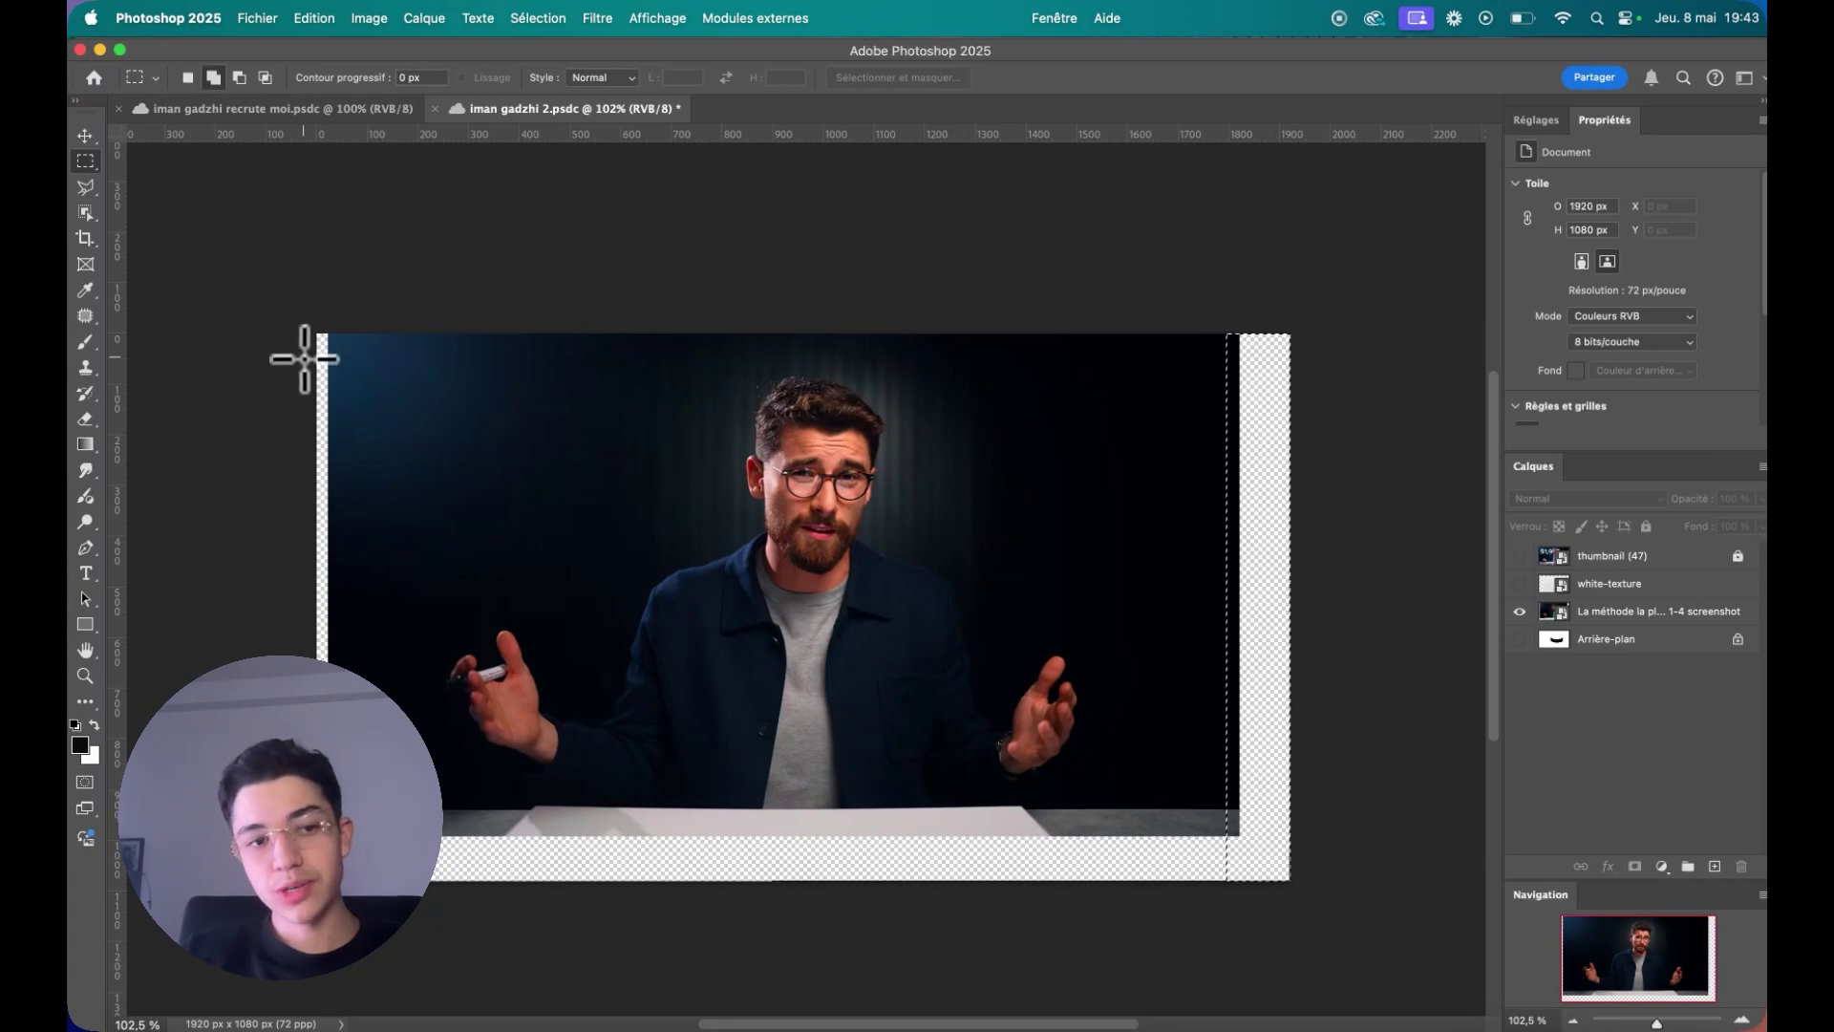
key("shift")
left_click_drag(318, 333, 342, 903)
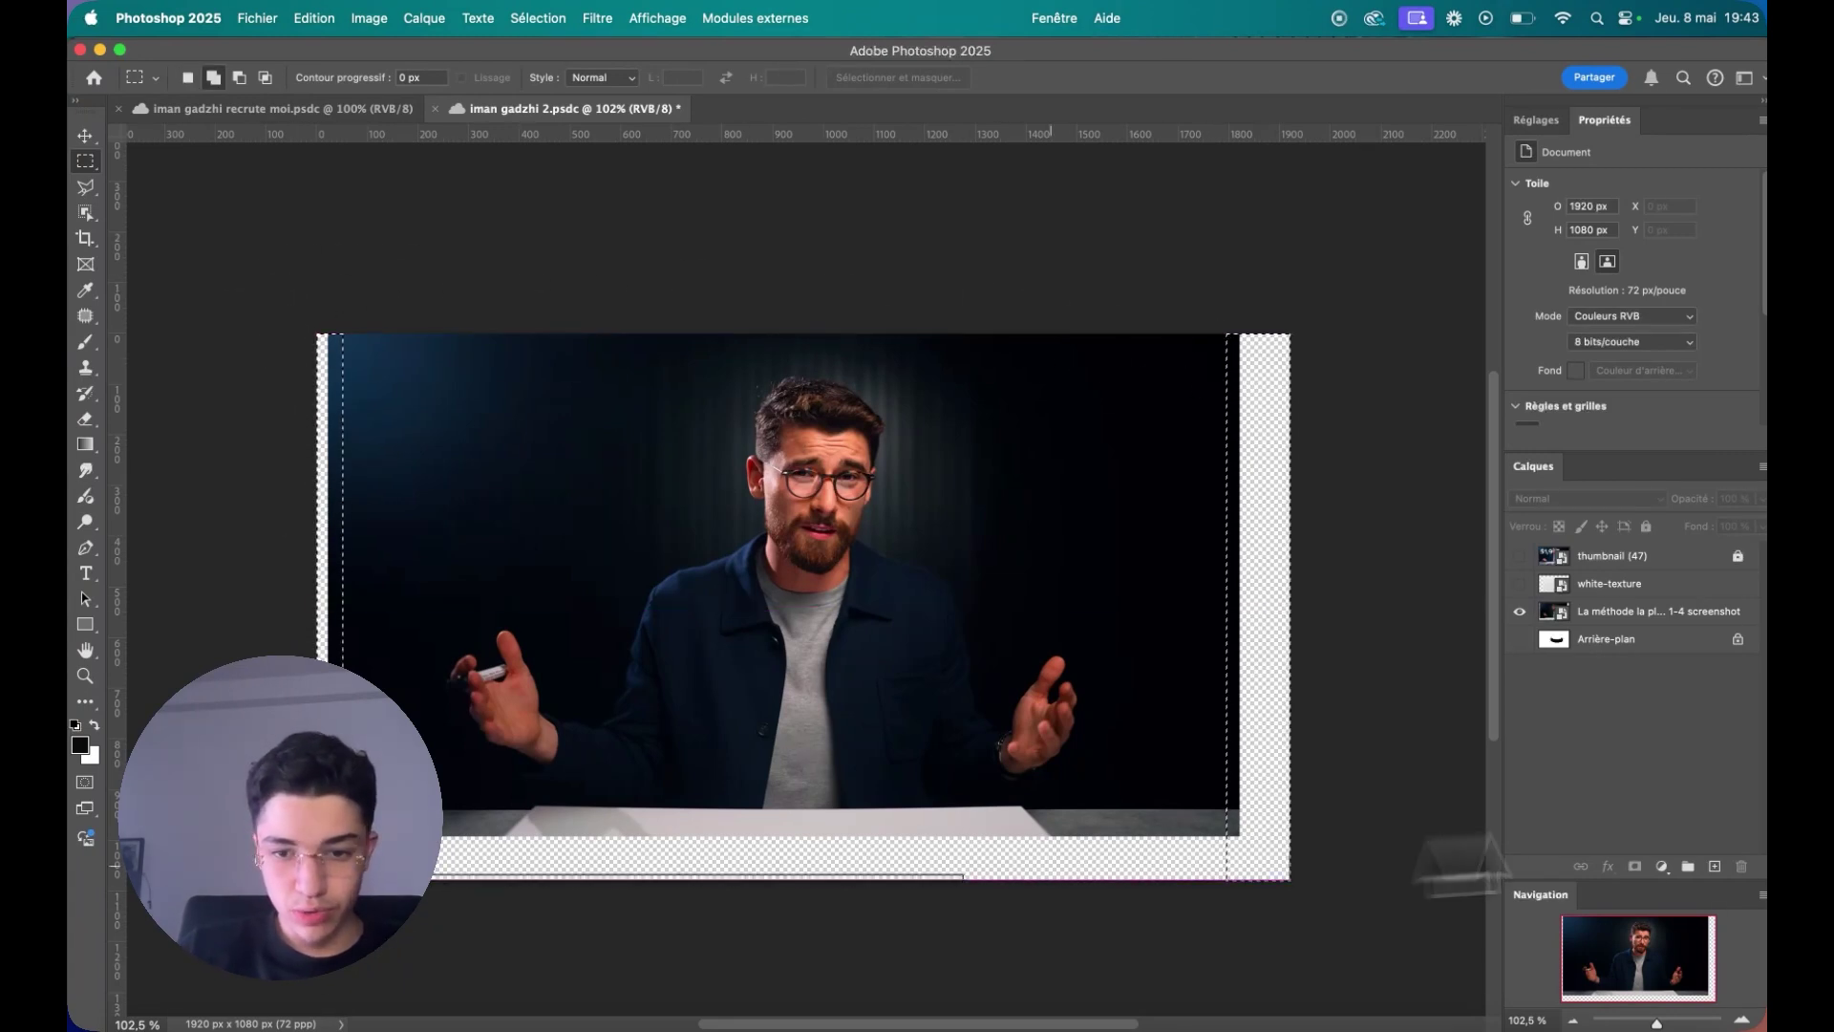
scroll(1287, 785, "right", 10)
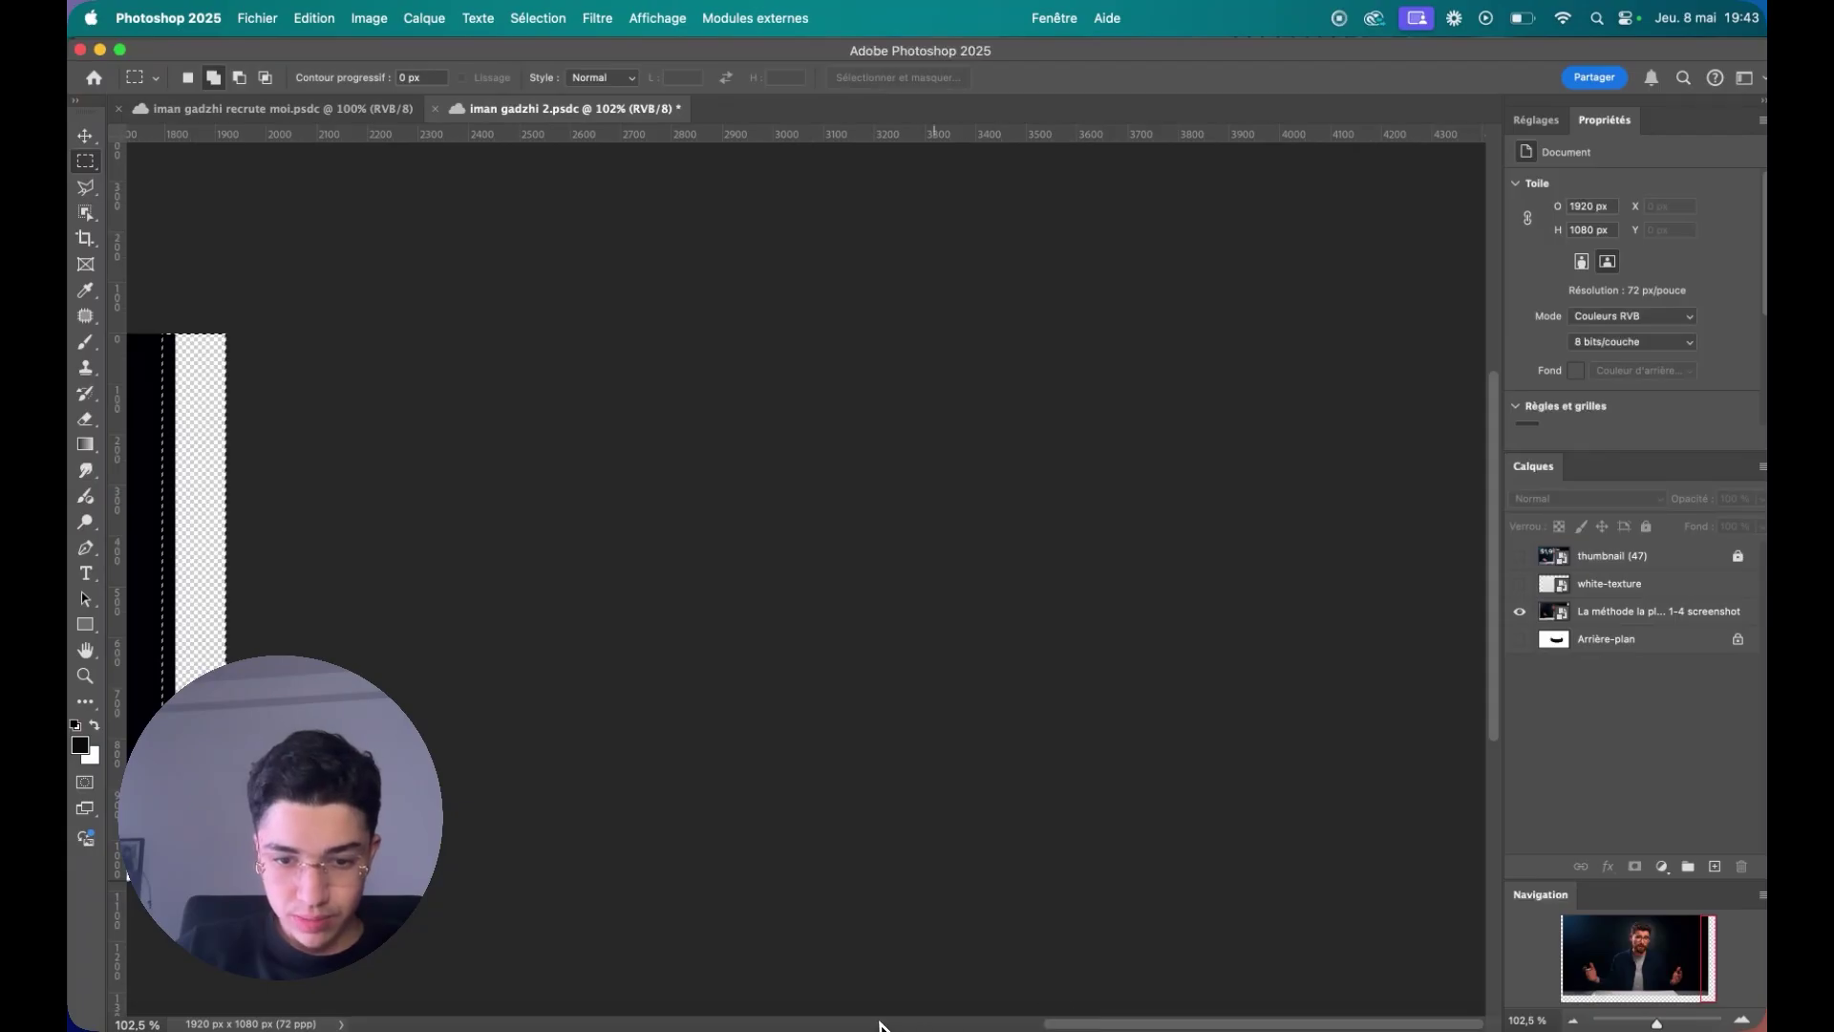
scroll(879, 1026, "left", 10)
left_click(1328, 1030)
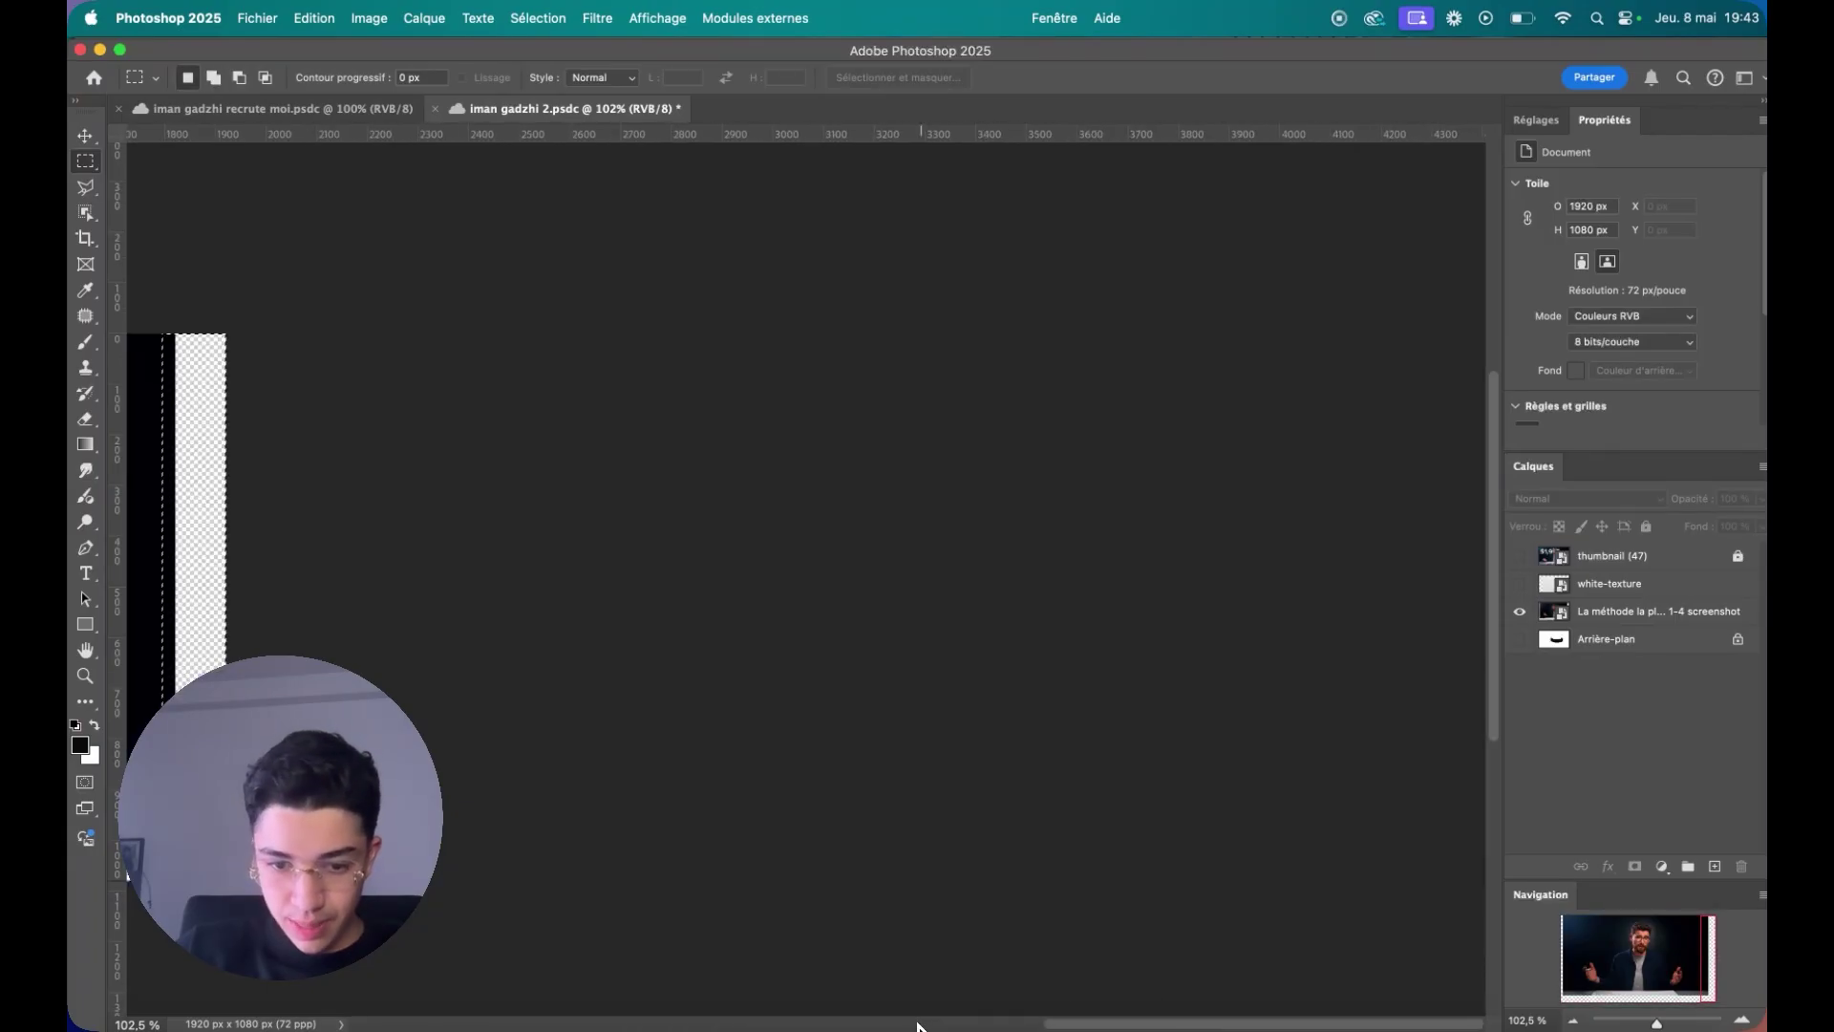
key("super+z")
left_click(1042, 21)
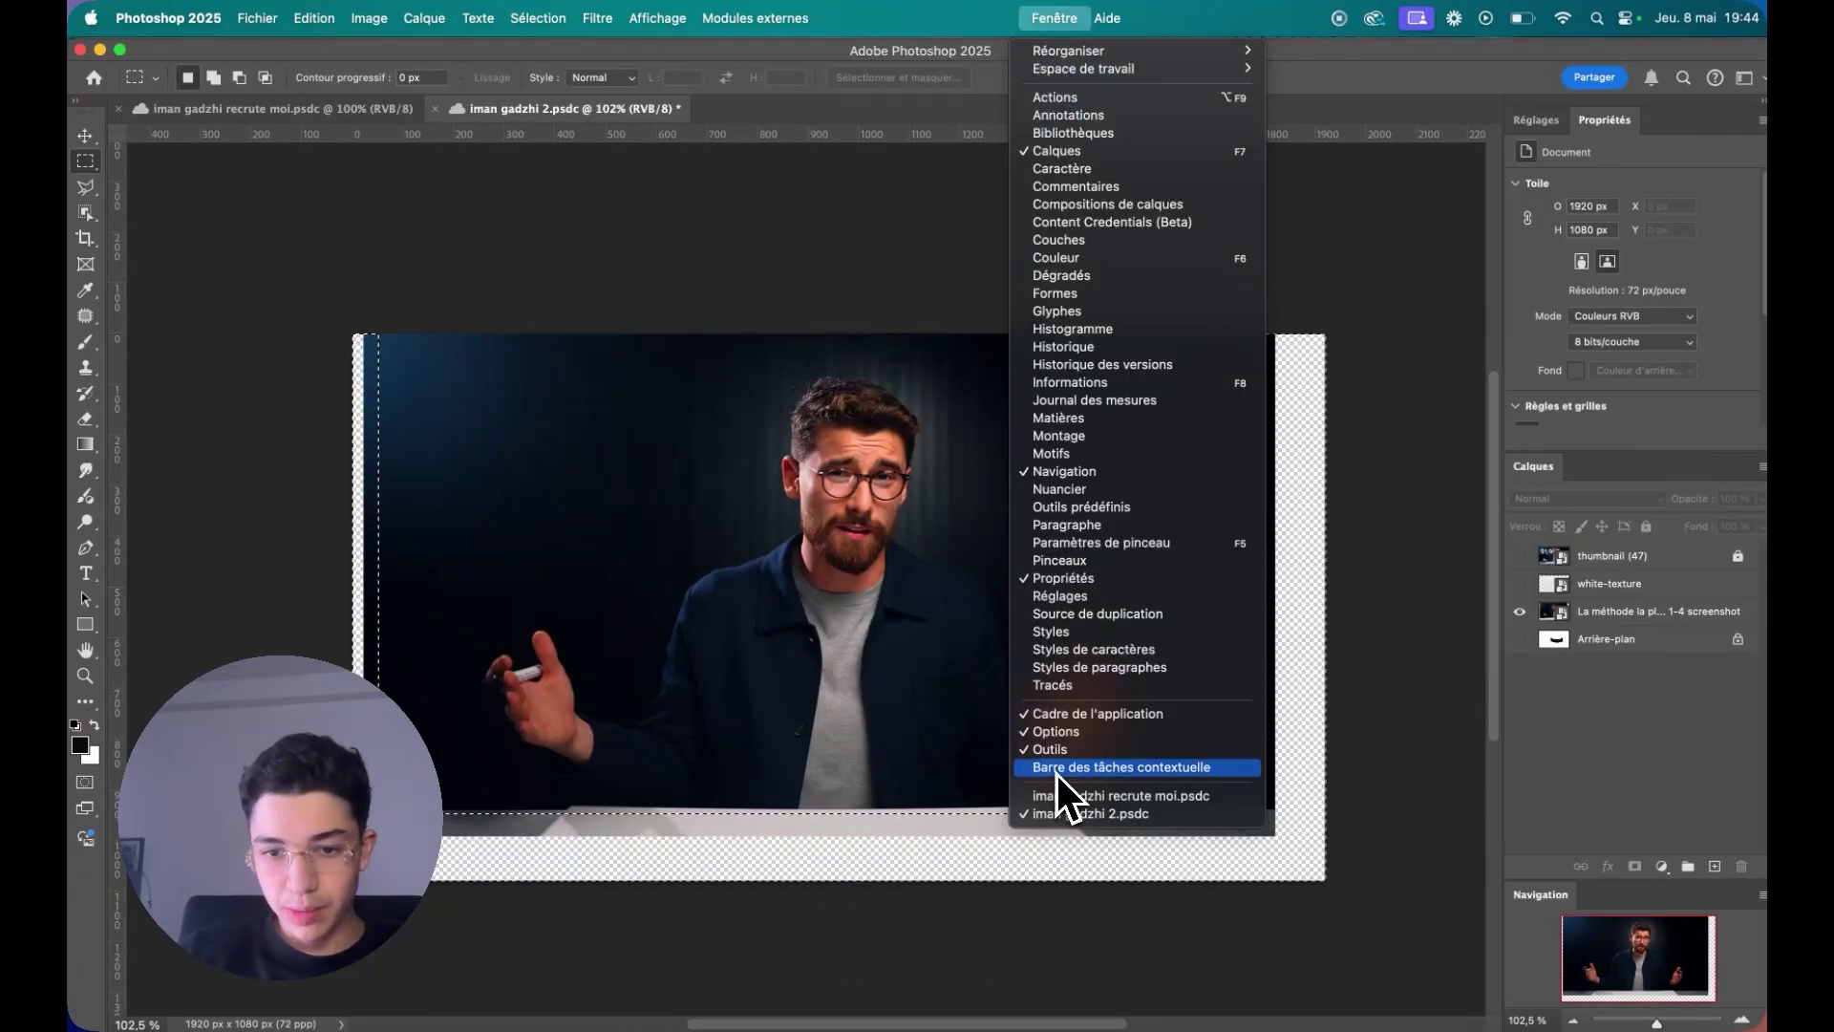
- Generative-fill the empty edges, choose variant 3/3, and marquee the paper sheet on the table
left_click(1057, 769)
type("r")
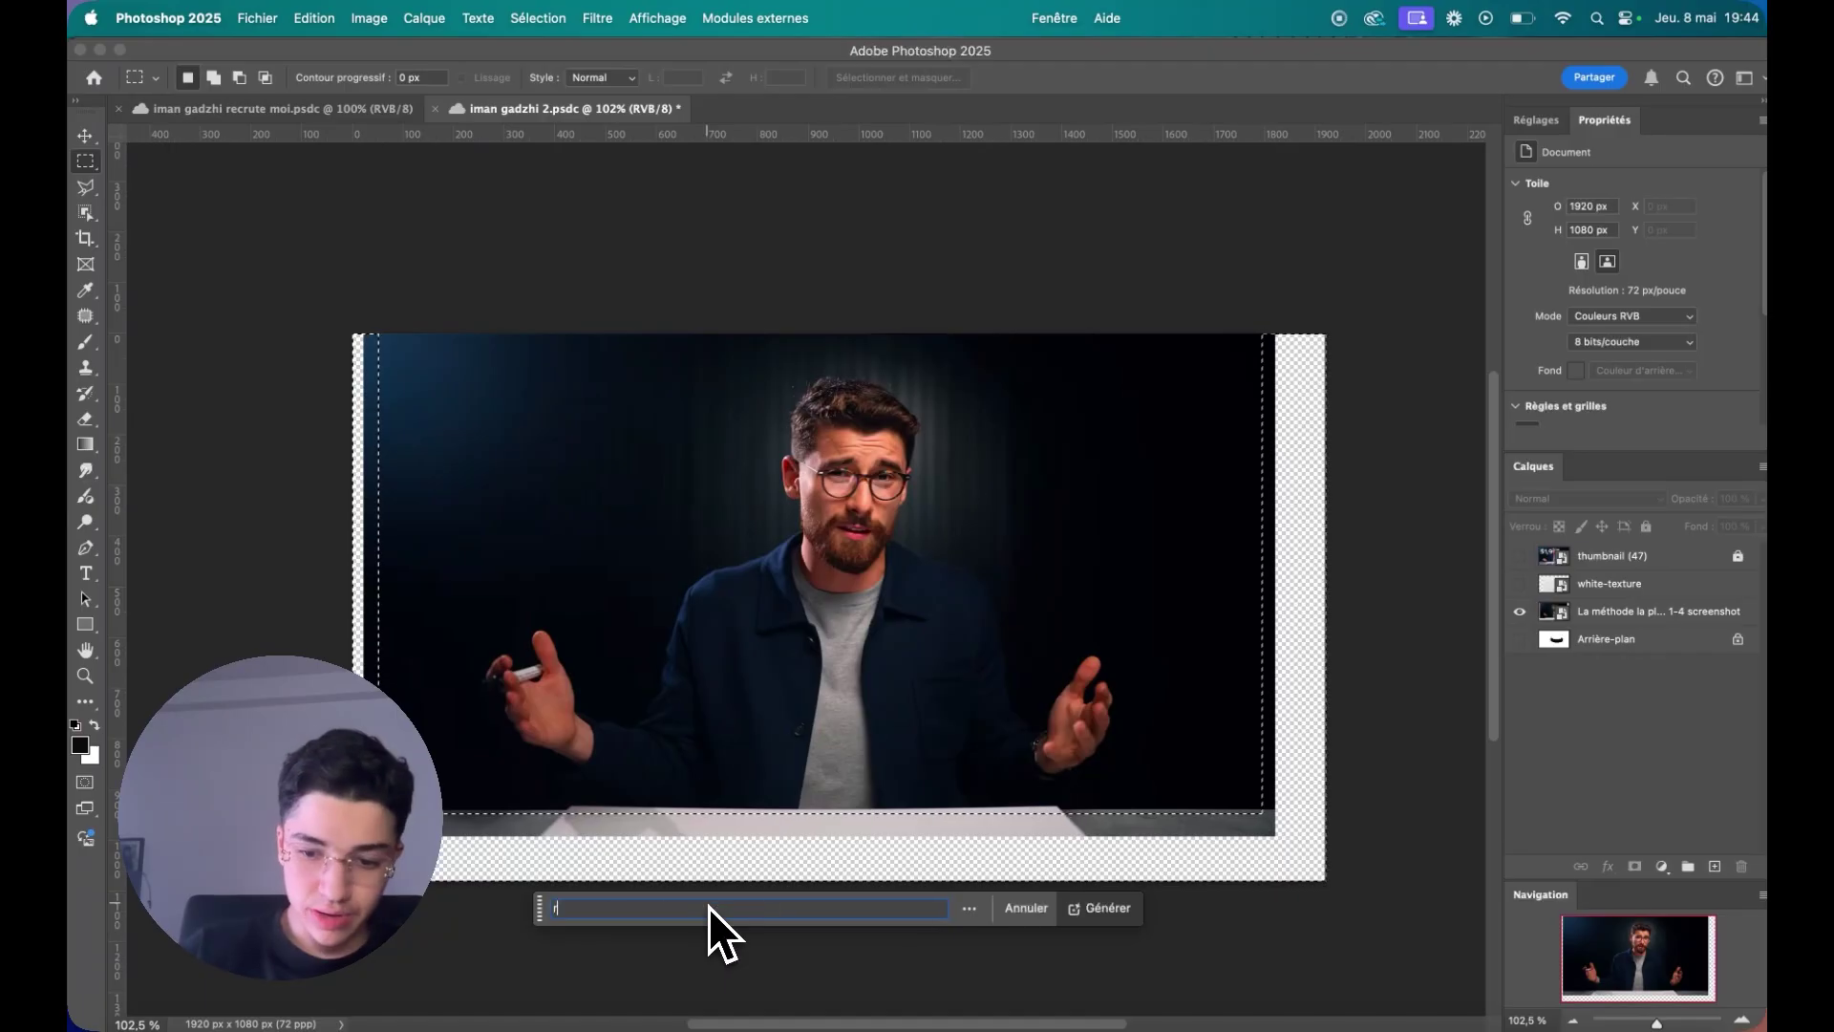
key("BackSpace")
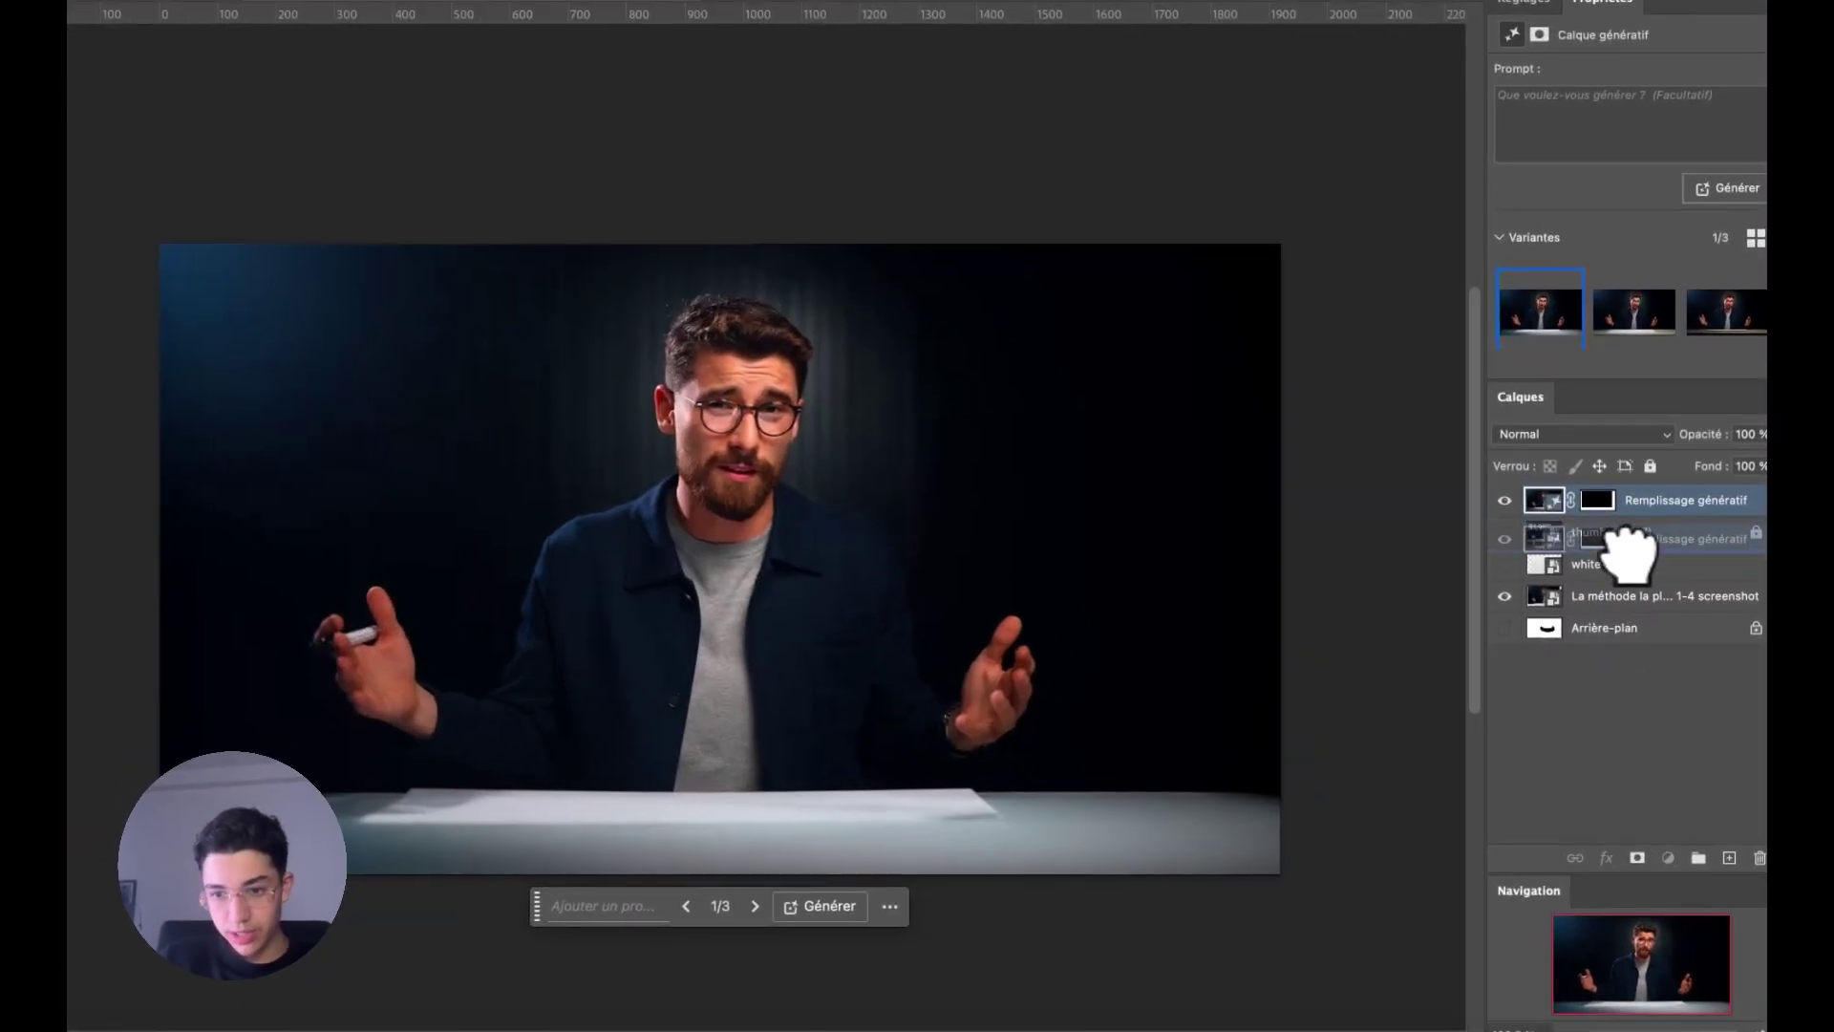
left_click_drag(1635, 559, 1623, 621)
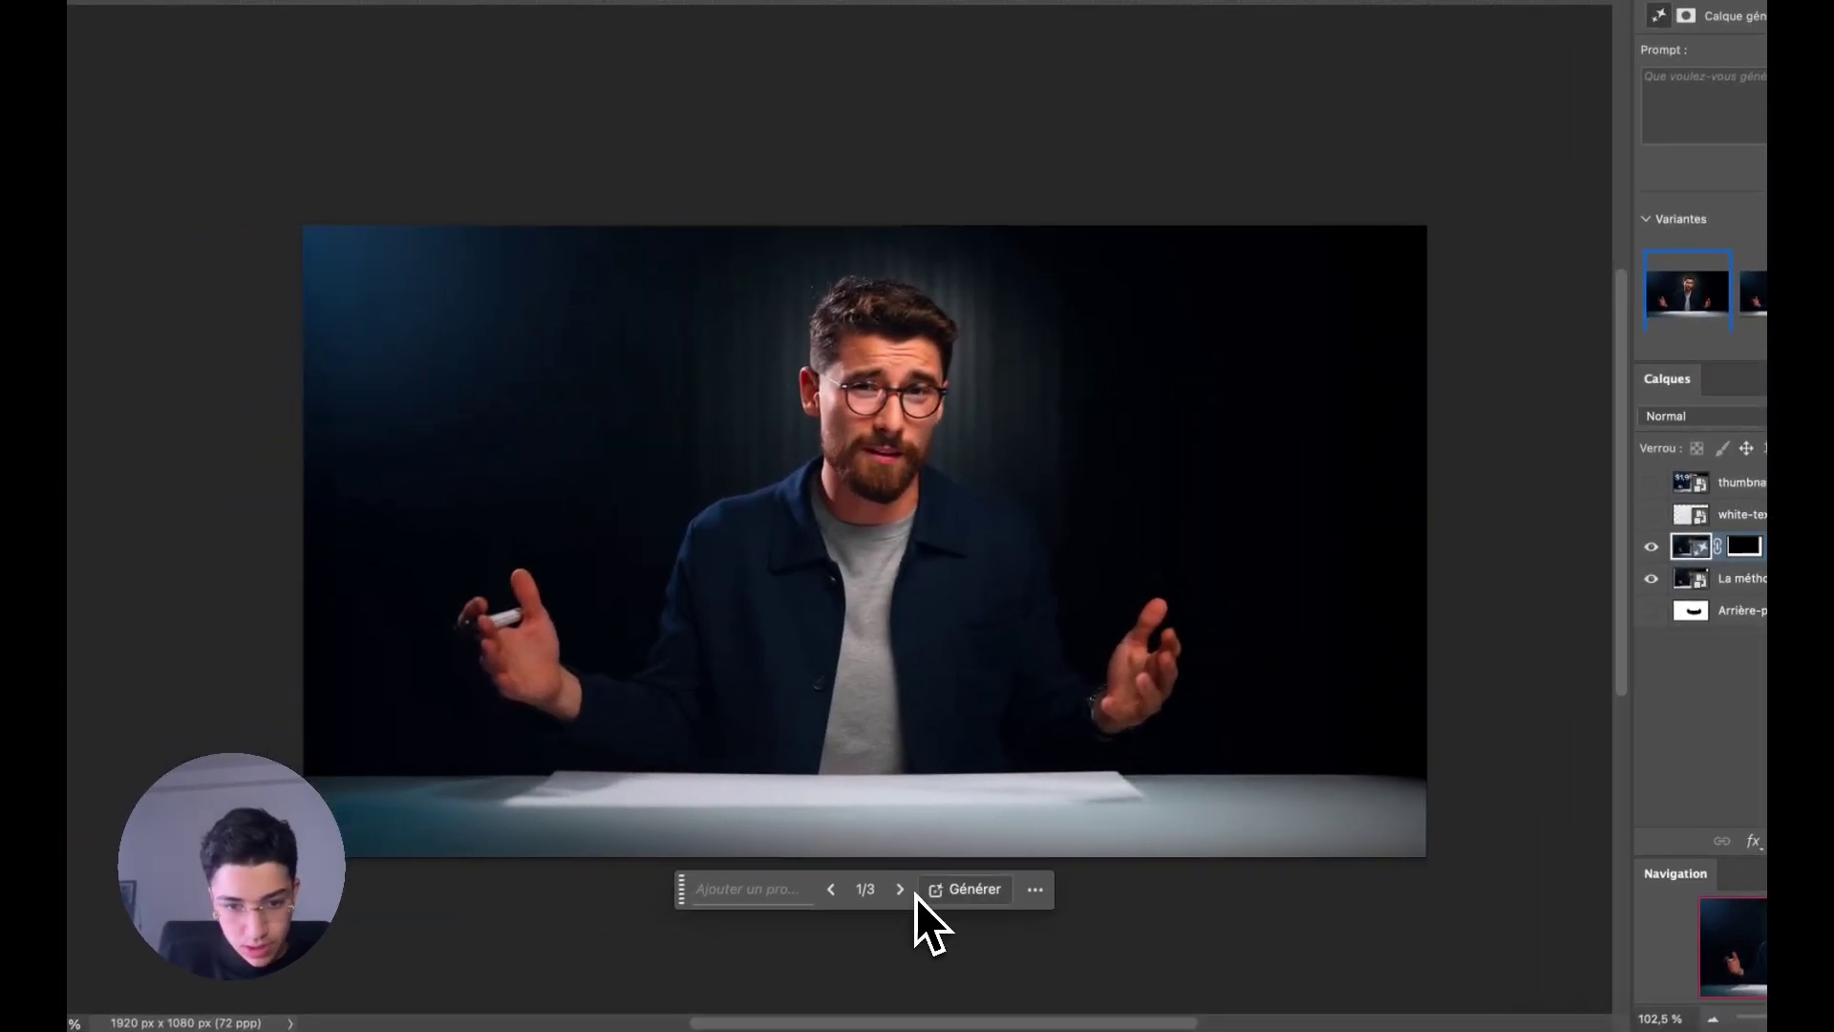
left_click(912, 890)
left_click(903, 889)
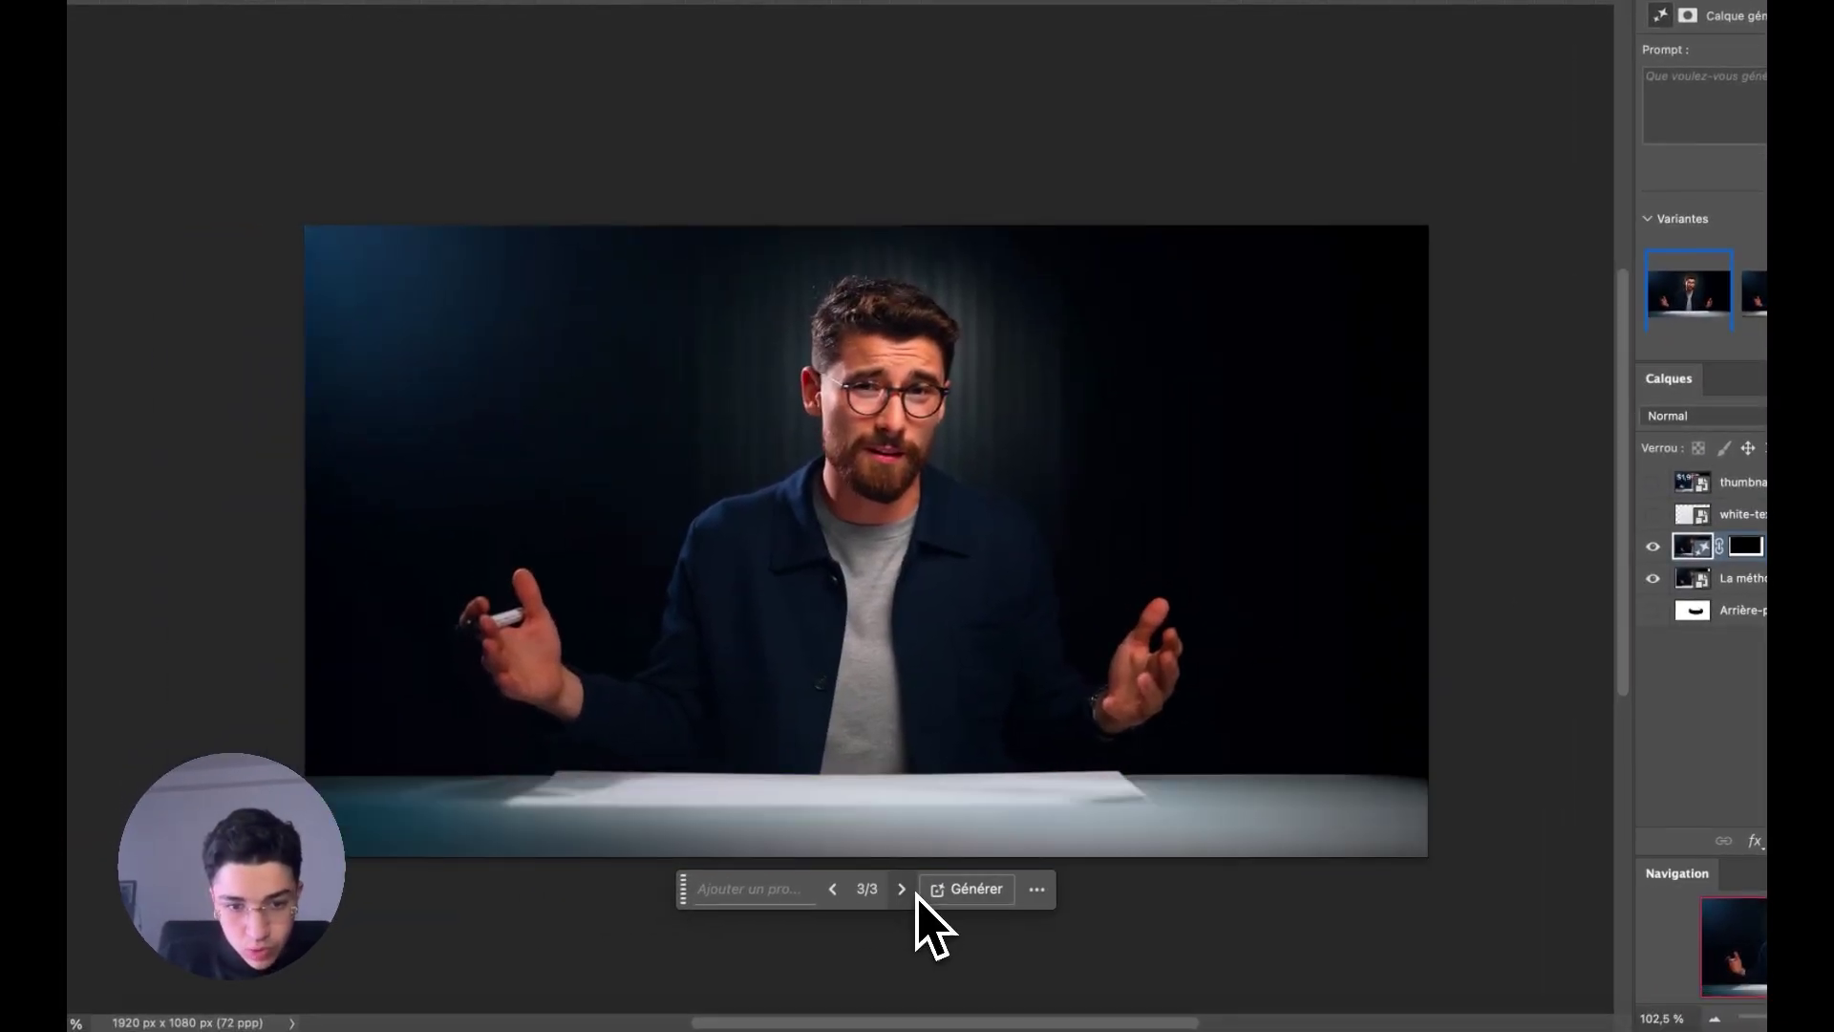
scroll(848, 704, "up", 3)
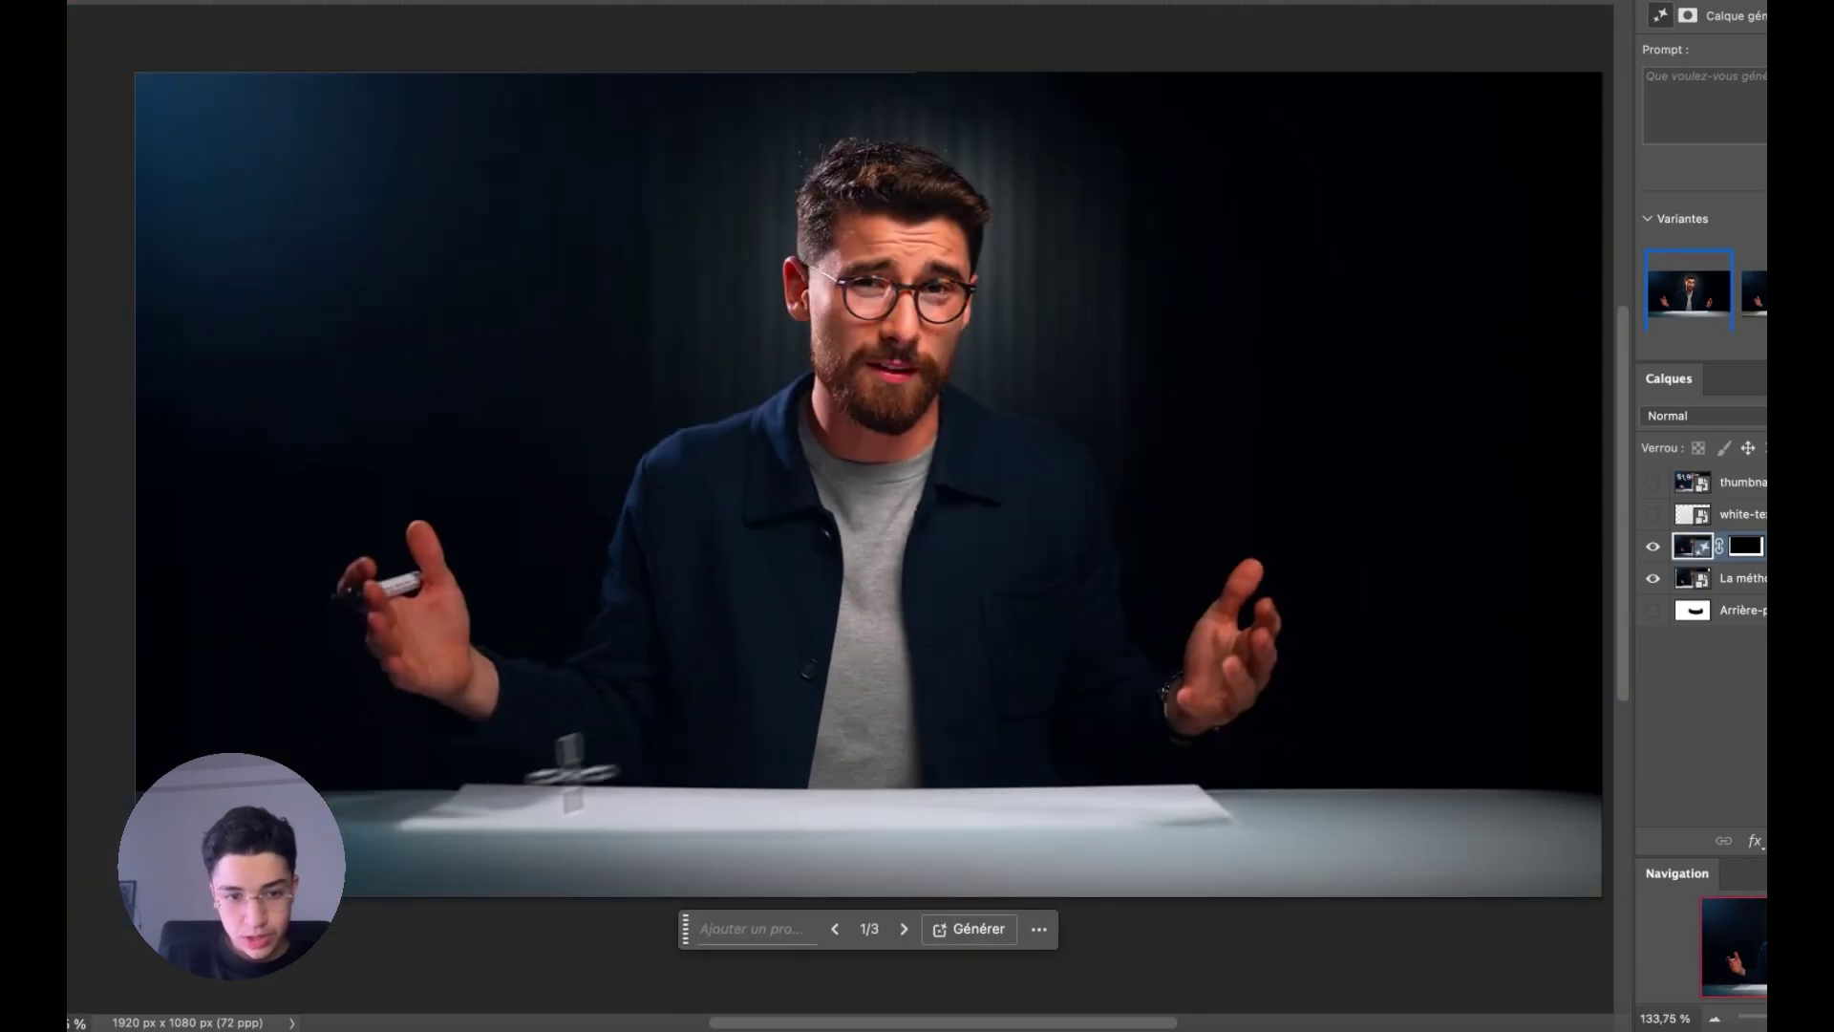
left_click_drag(389, 762, 1222, 860)
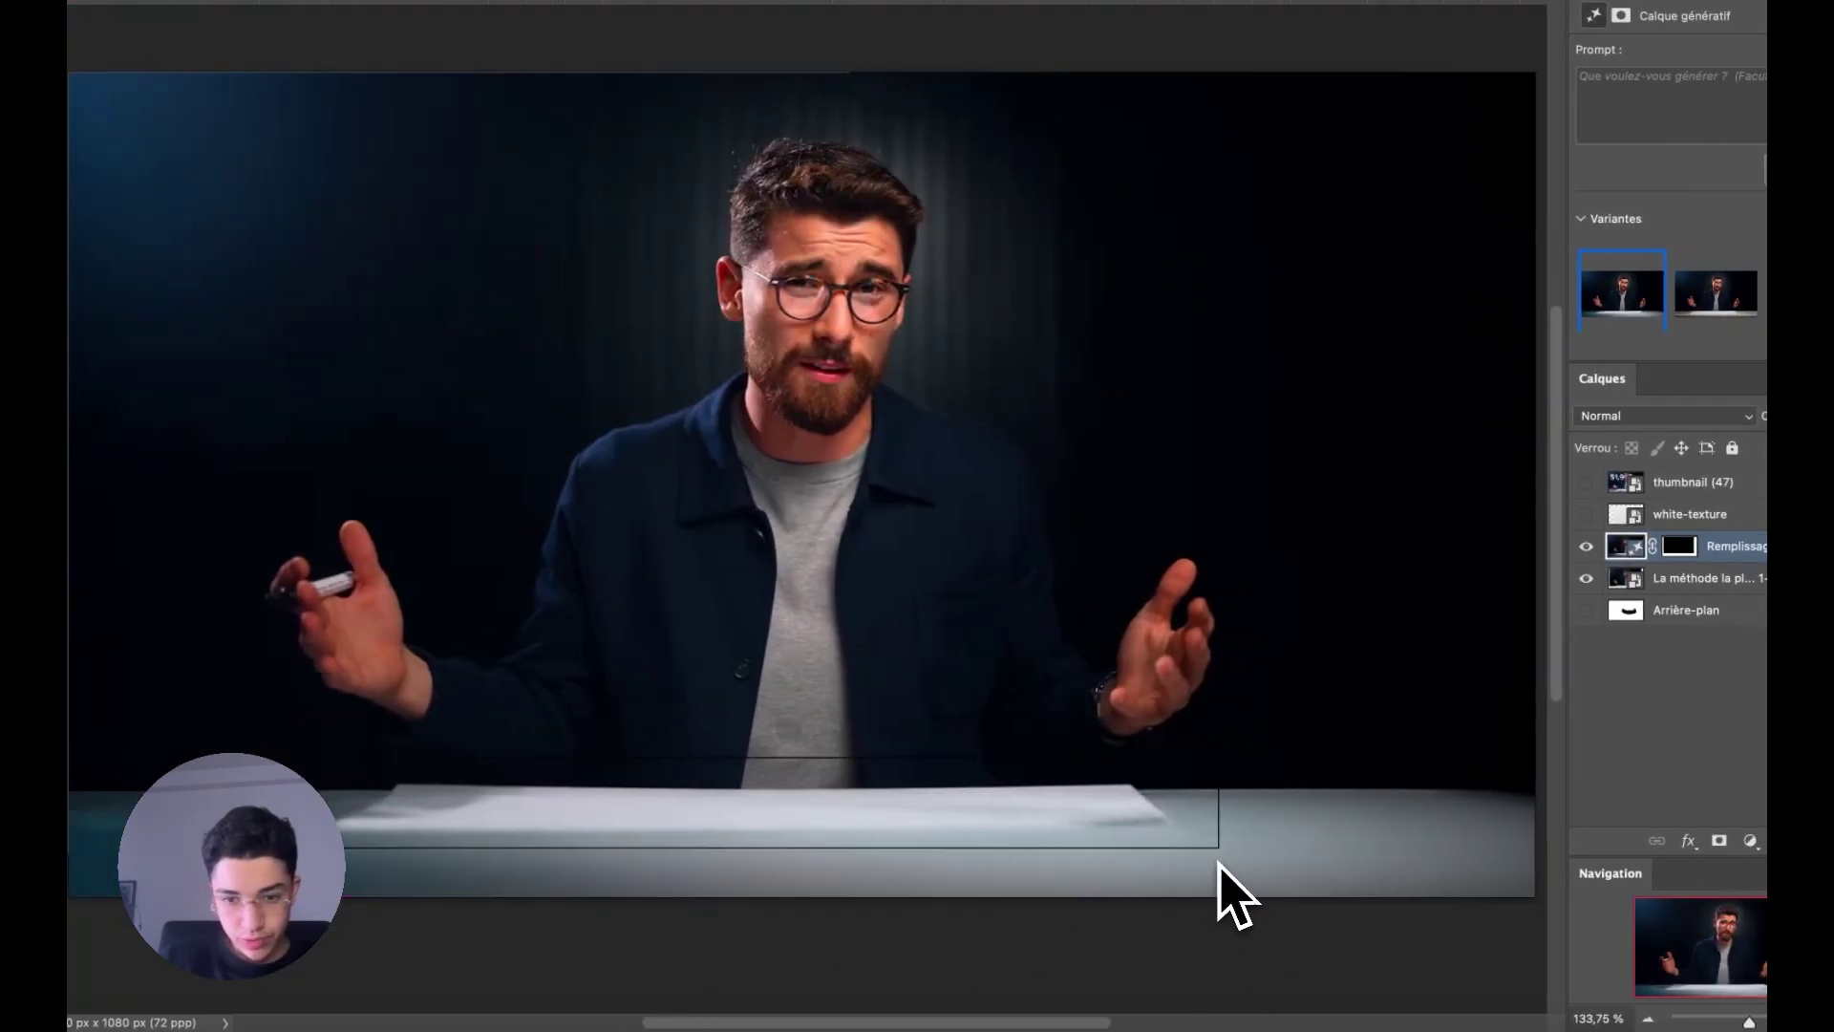
- Generative-fill the selection with the prompt 'remove', then stamp visible layers into Calque 1
left_click(661, 898)
type("remov")
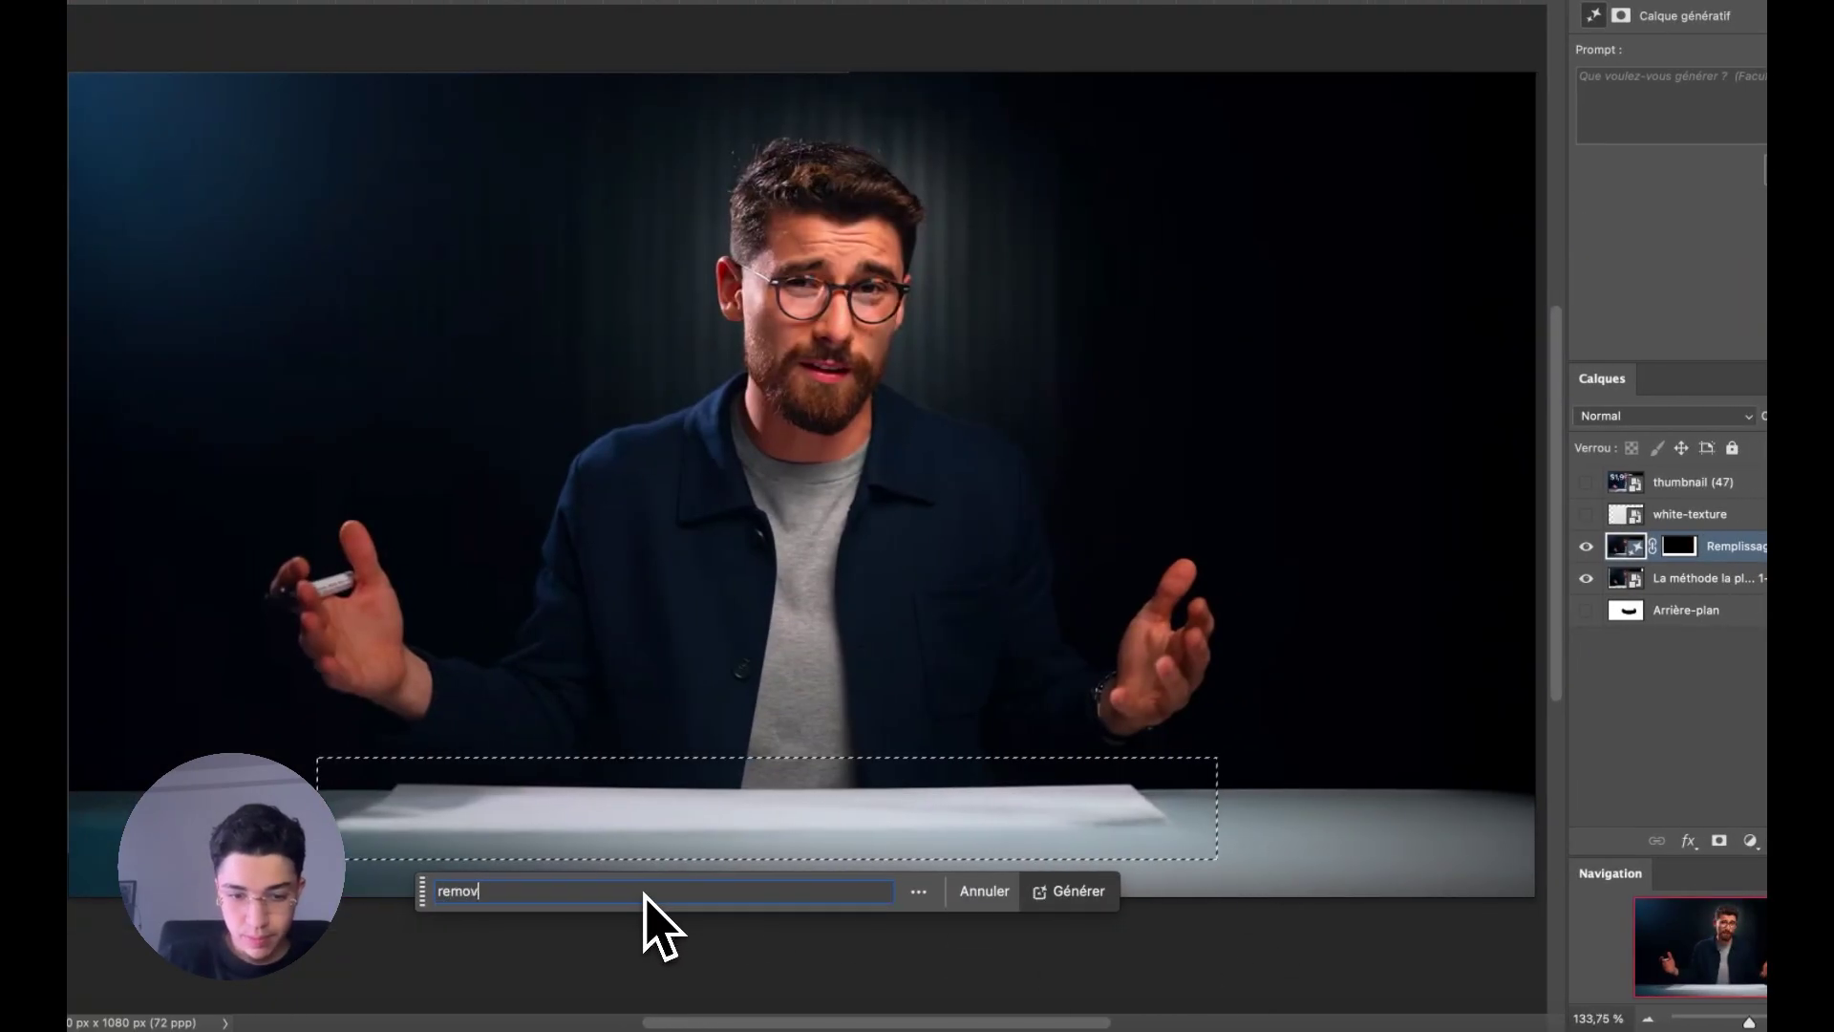
type("e")
key("Return")
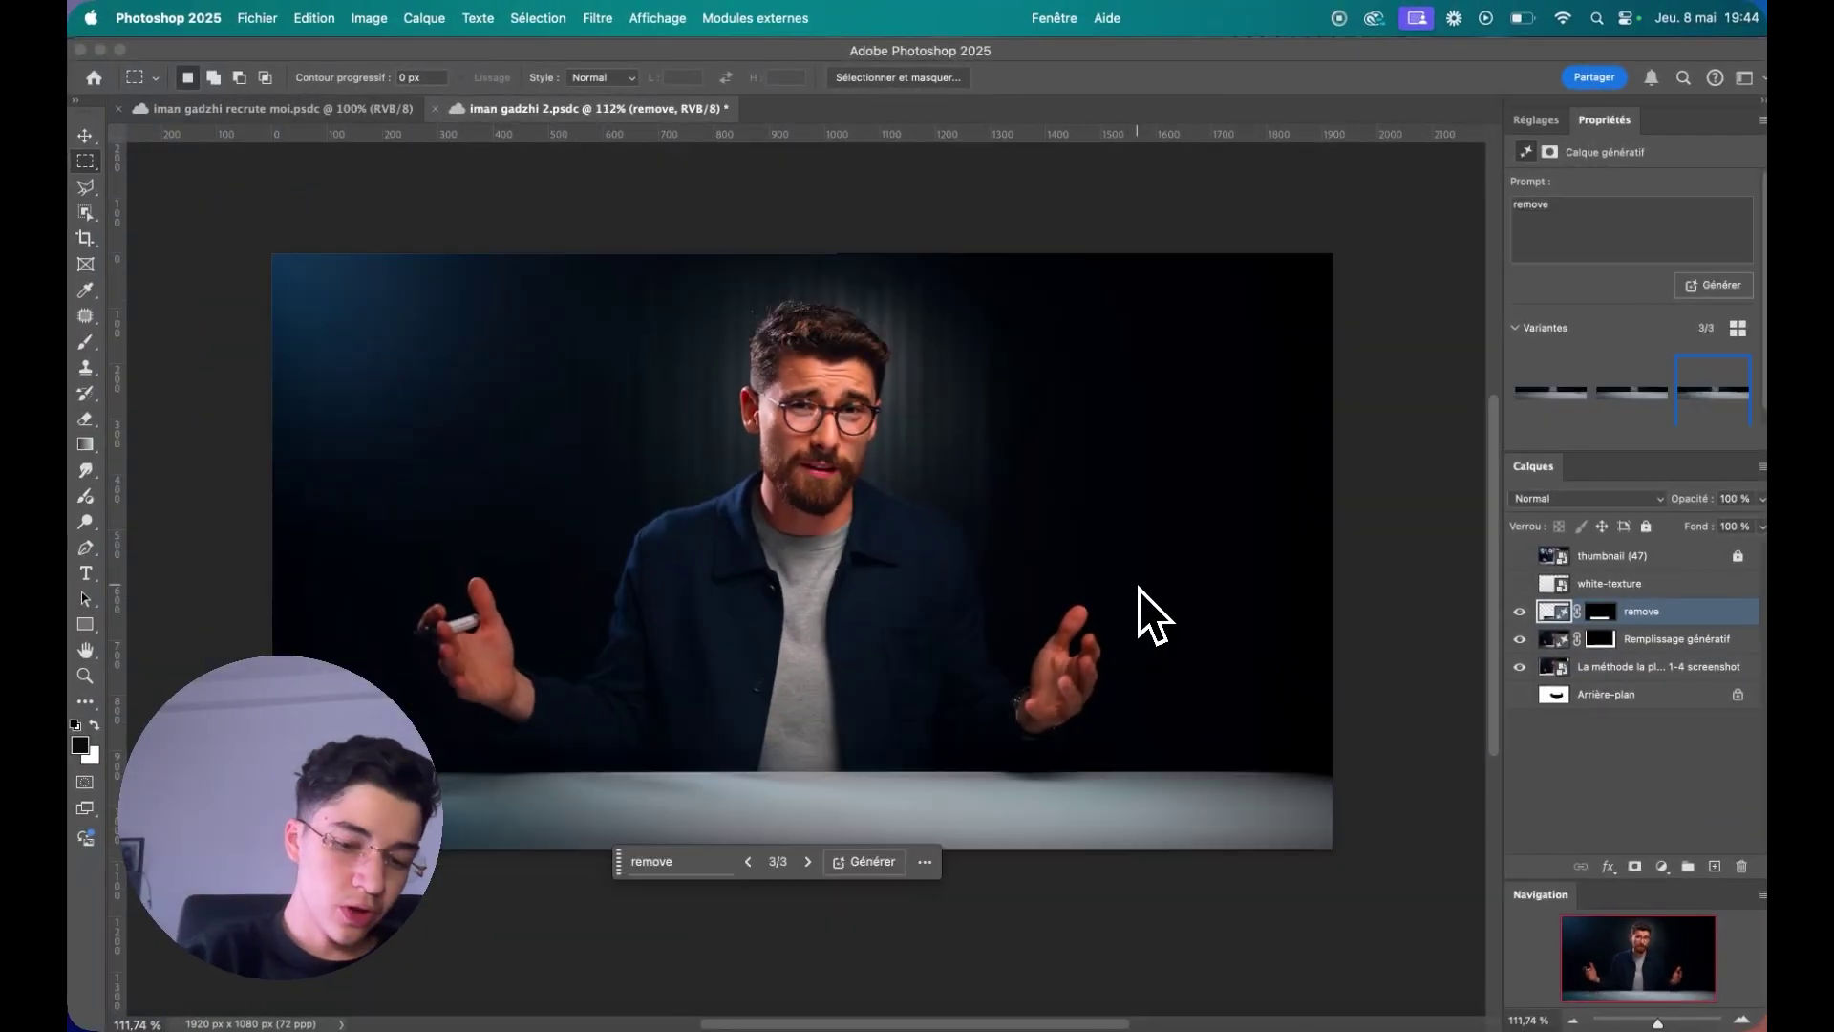
key("super+shift+alt+e")
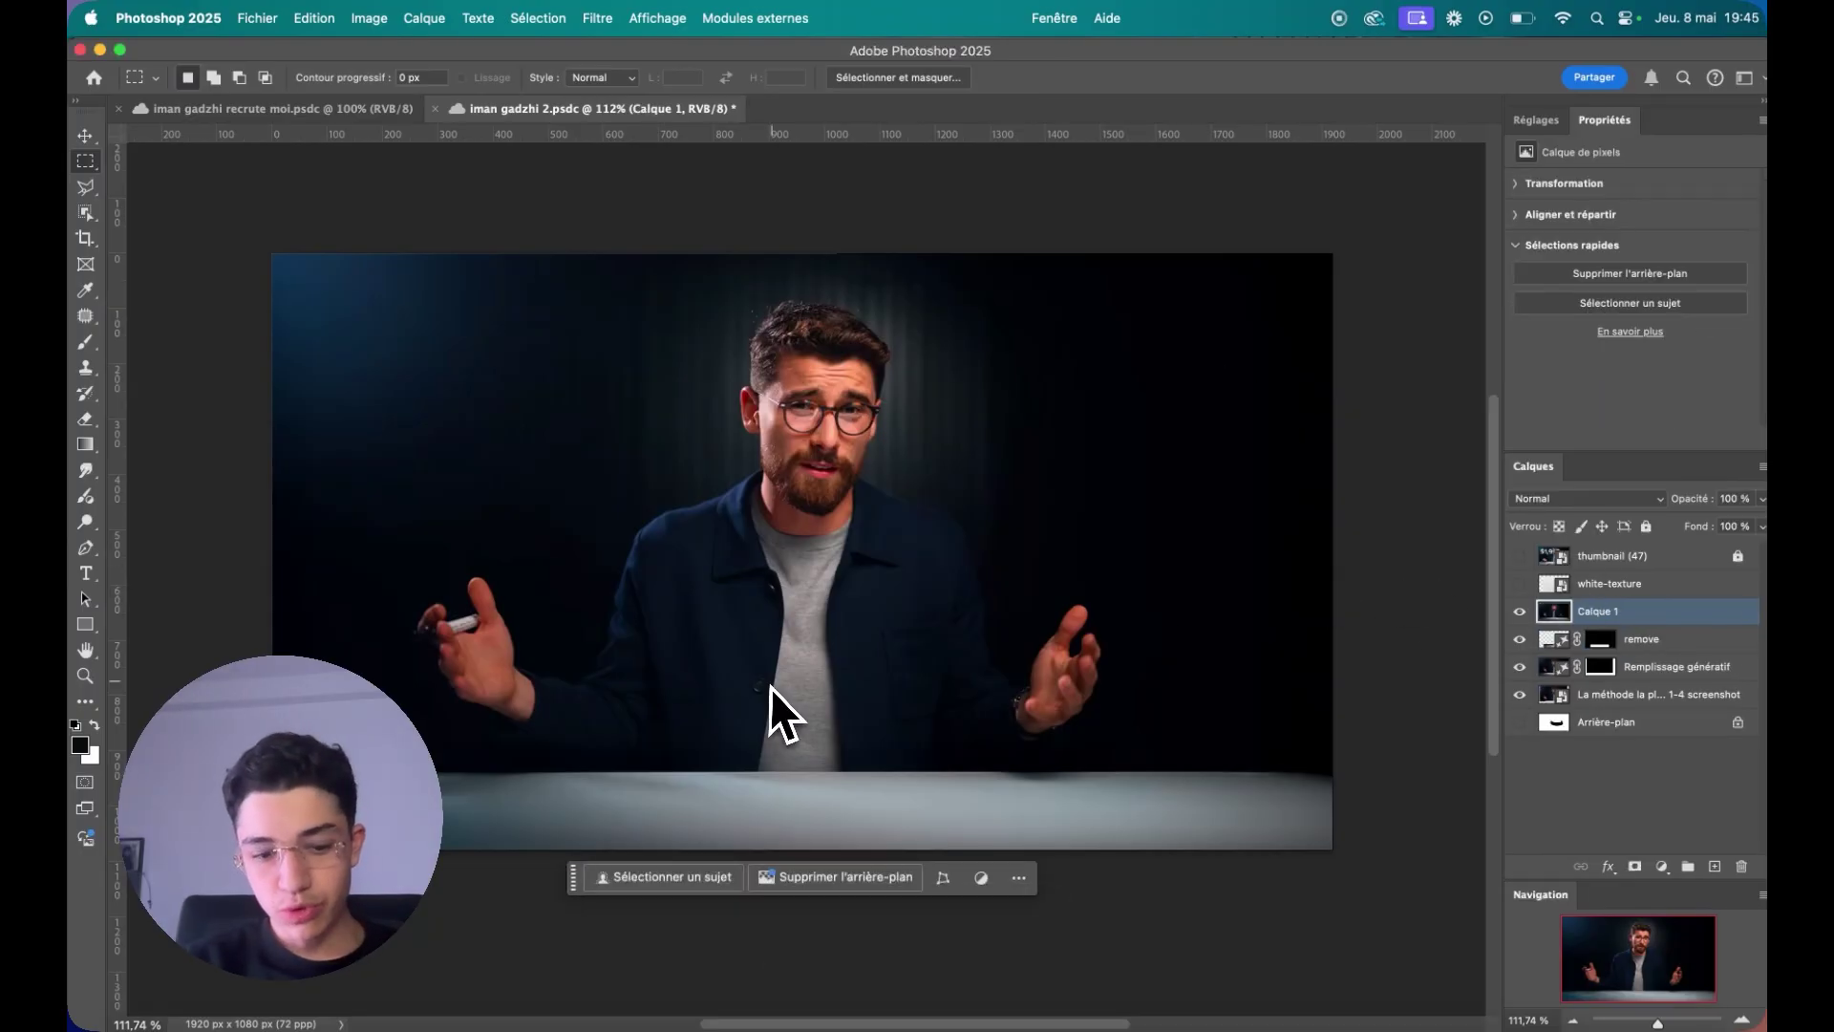
left_click(86, 214)
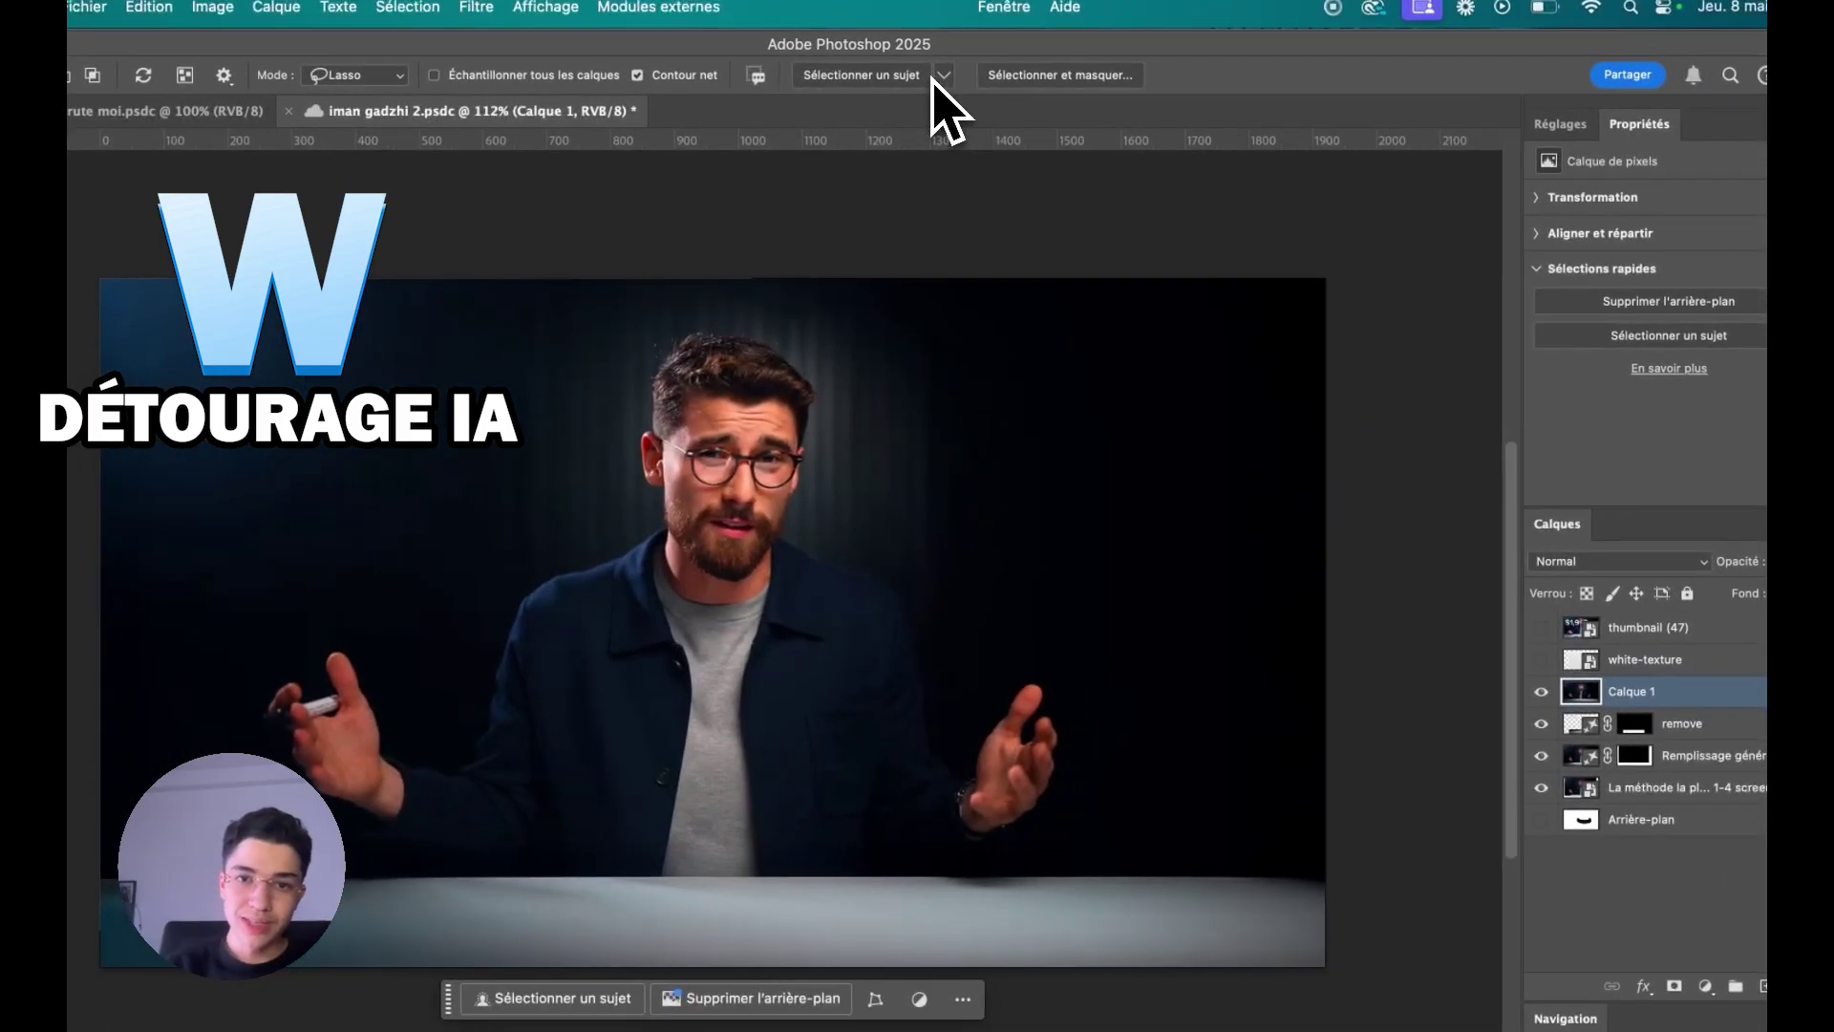
- Select the presenter with Sélectionner un sujet
left_click(943, 76)
left_click(972, 107)
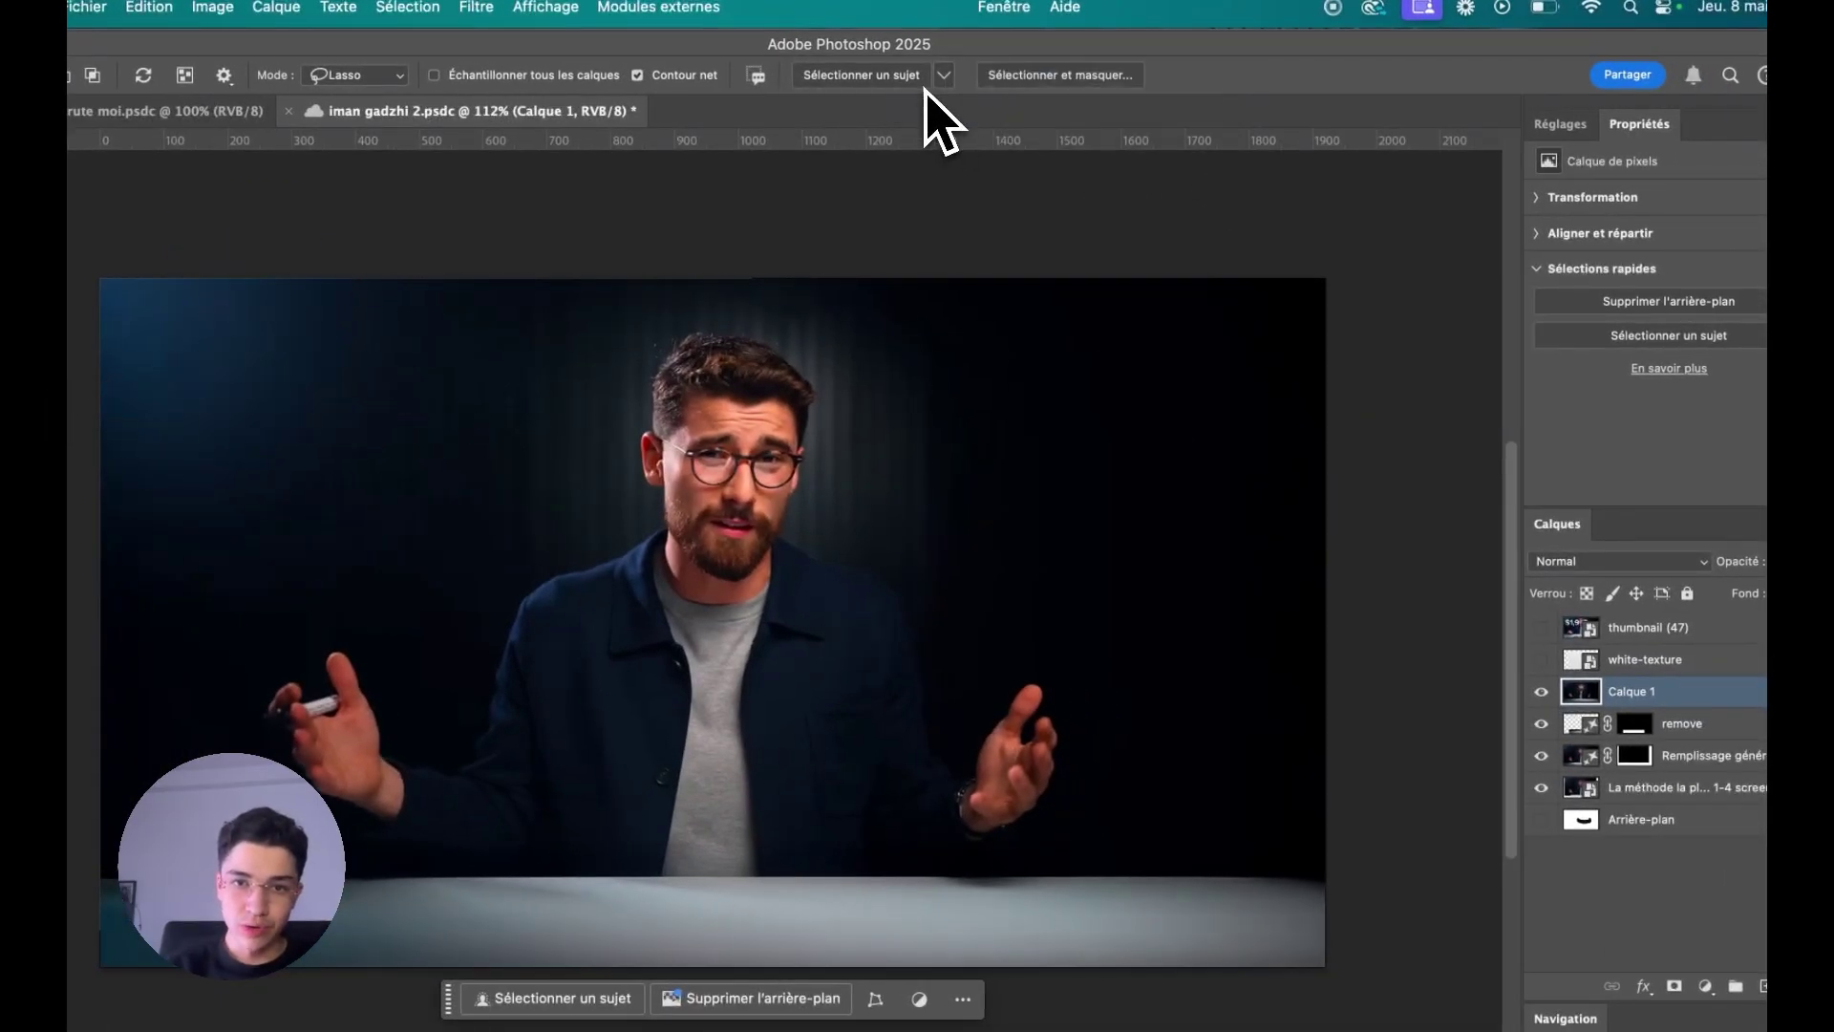
left_click(922, 86)
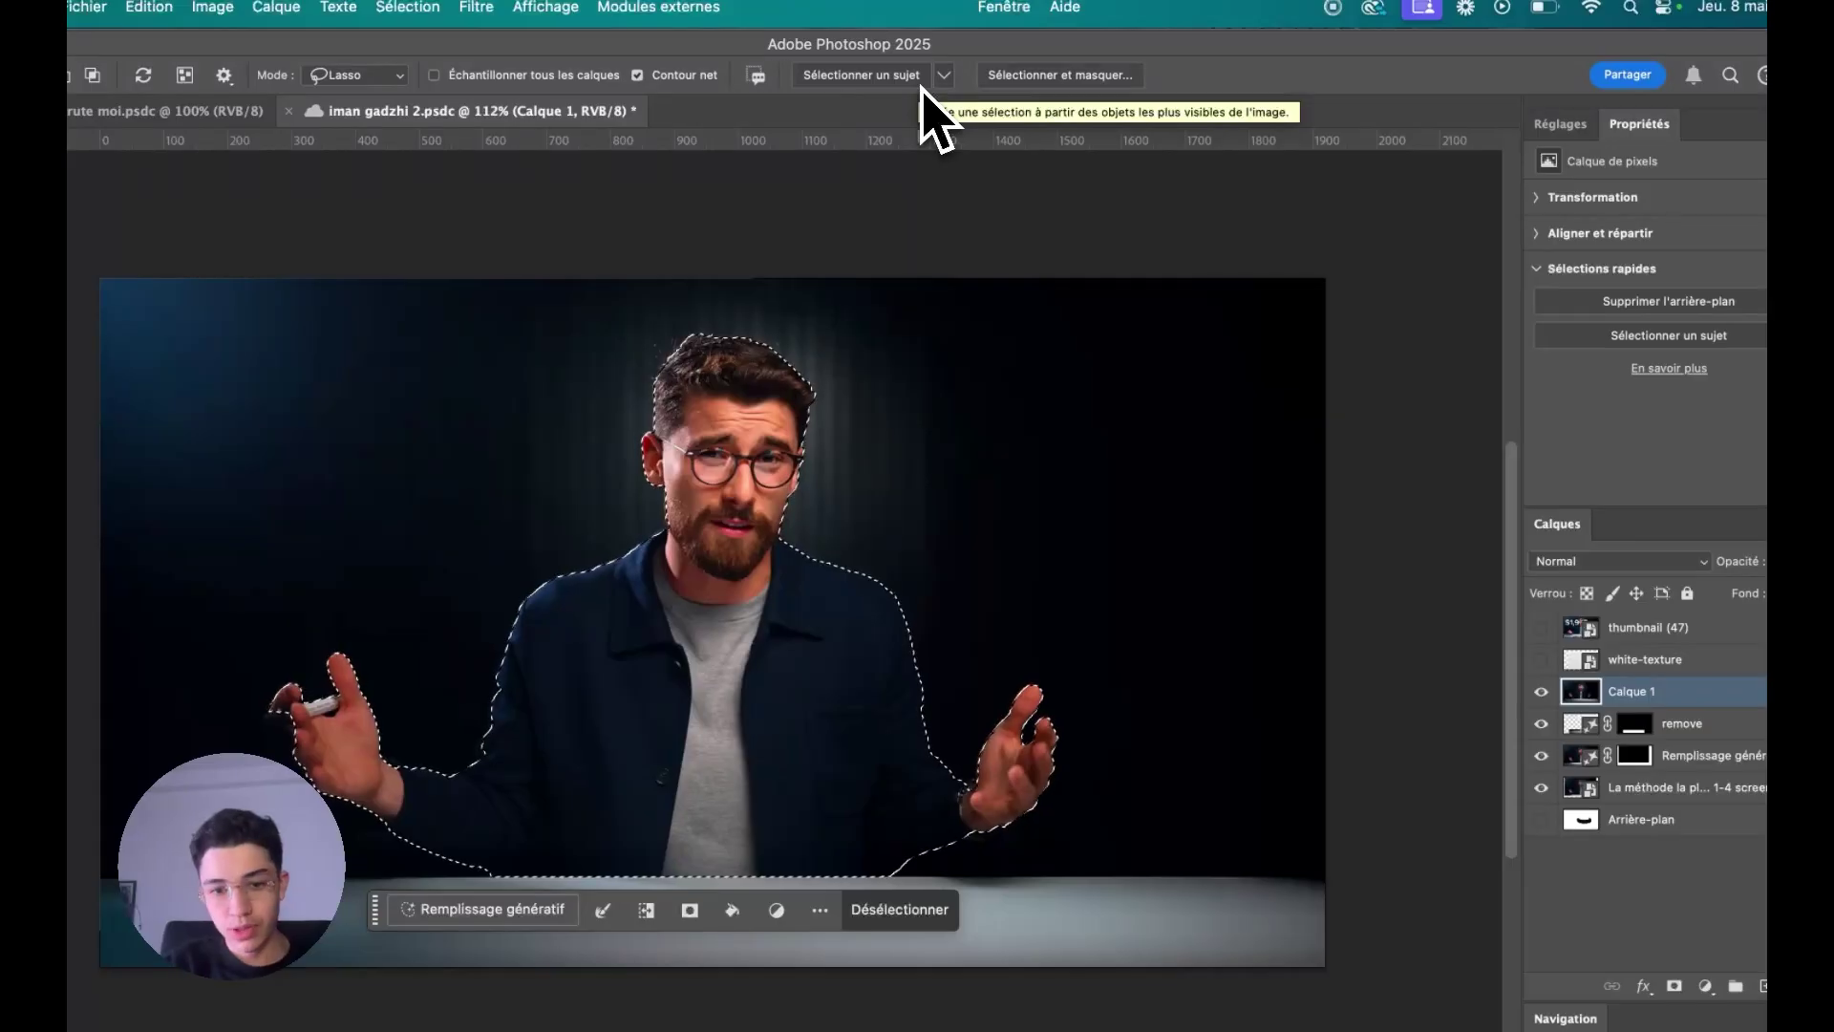
scroll(835, 644, "up", 5)
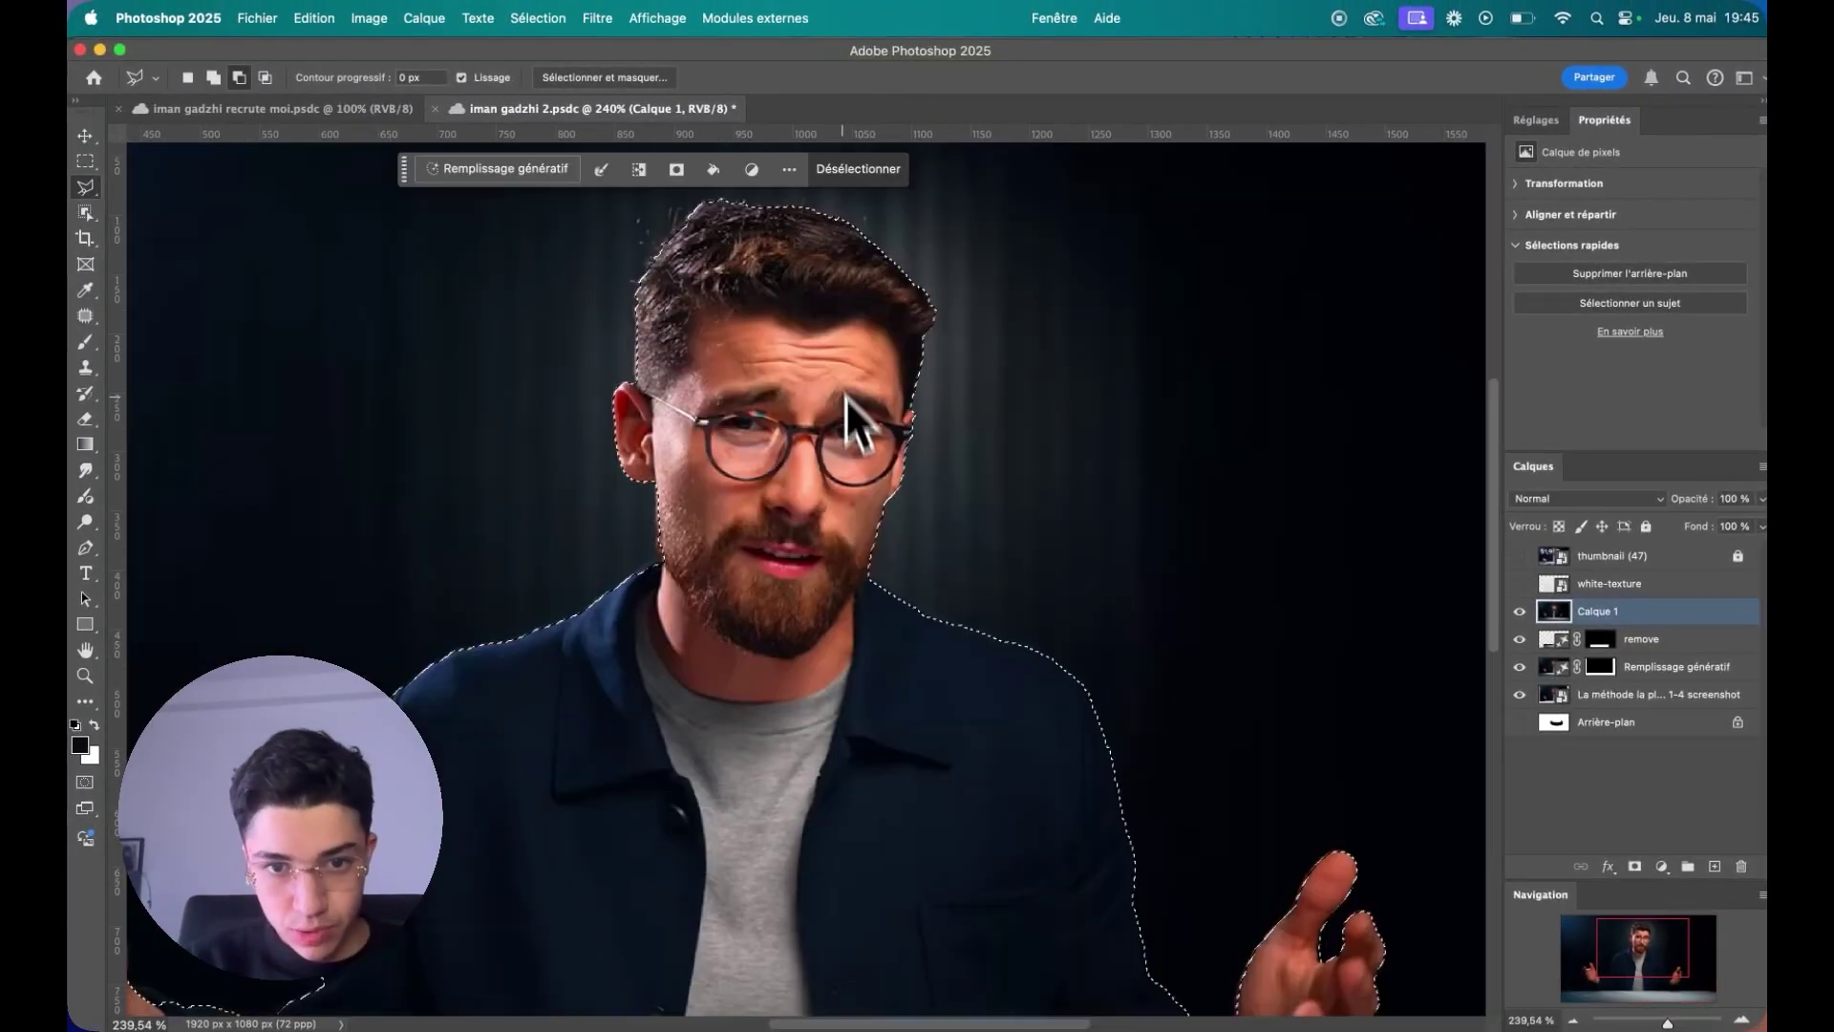
scroll(860, 430, "up", 3)
scroll(1331, 667, "down", 3)
scroll(1002, 479, "down", 3)
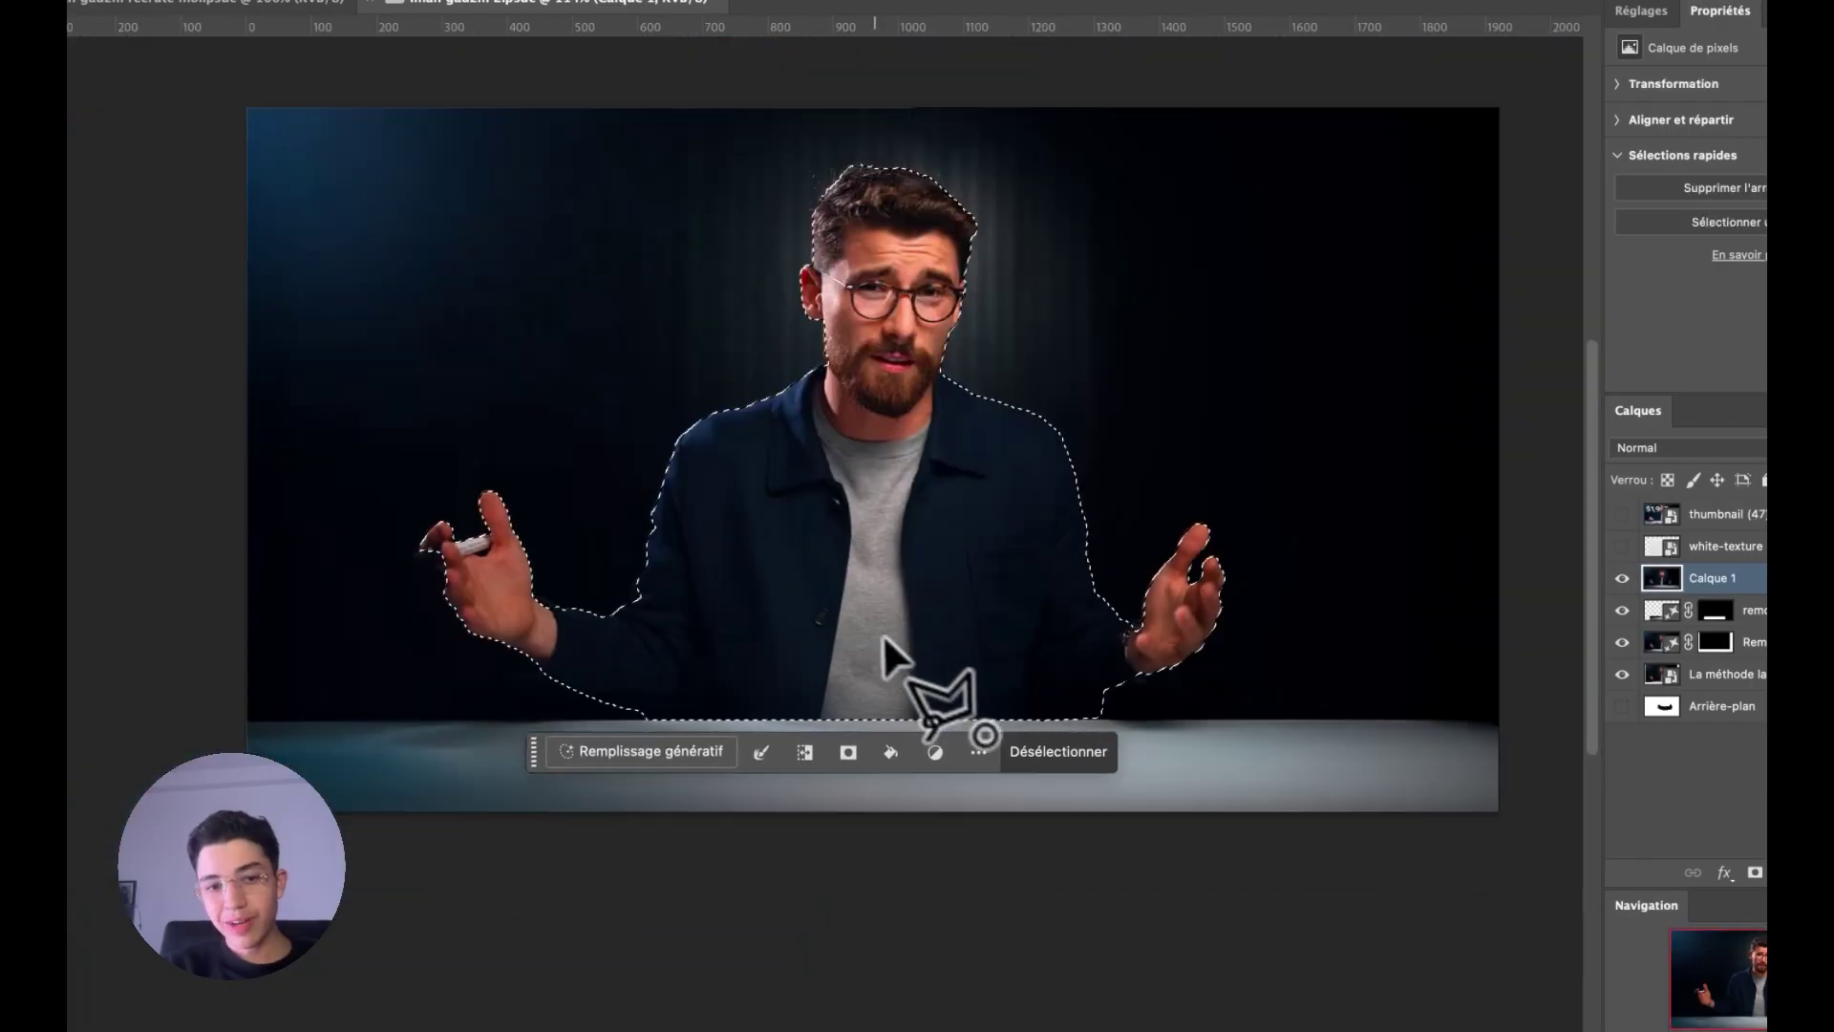
scroll(917, 535, "up", 3)
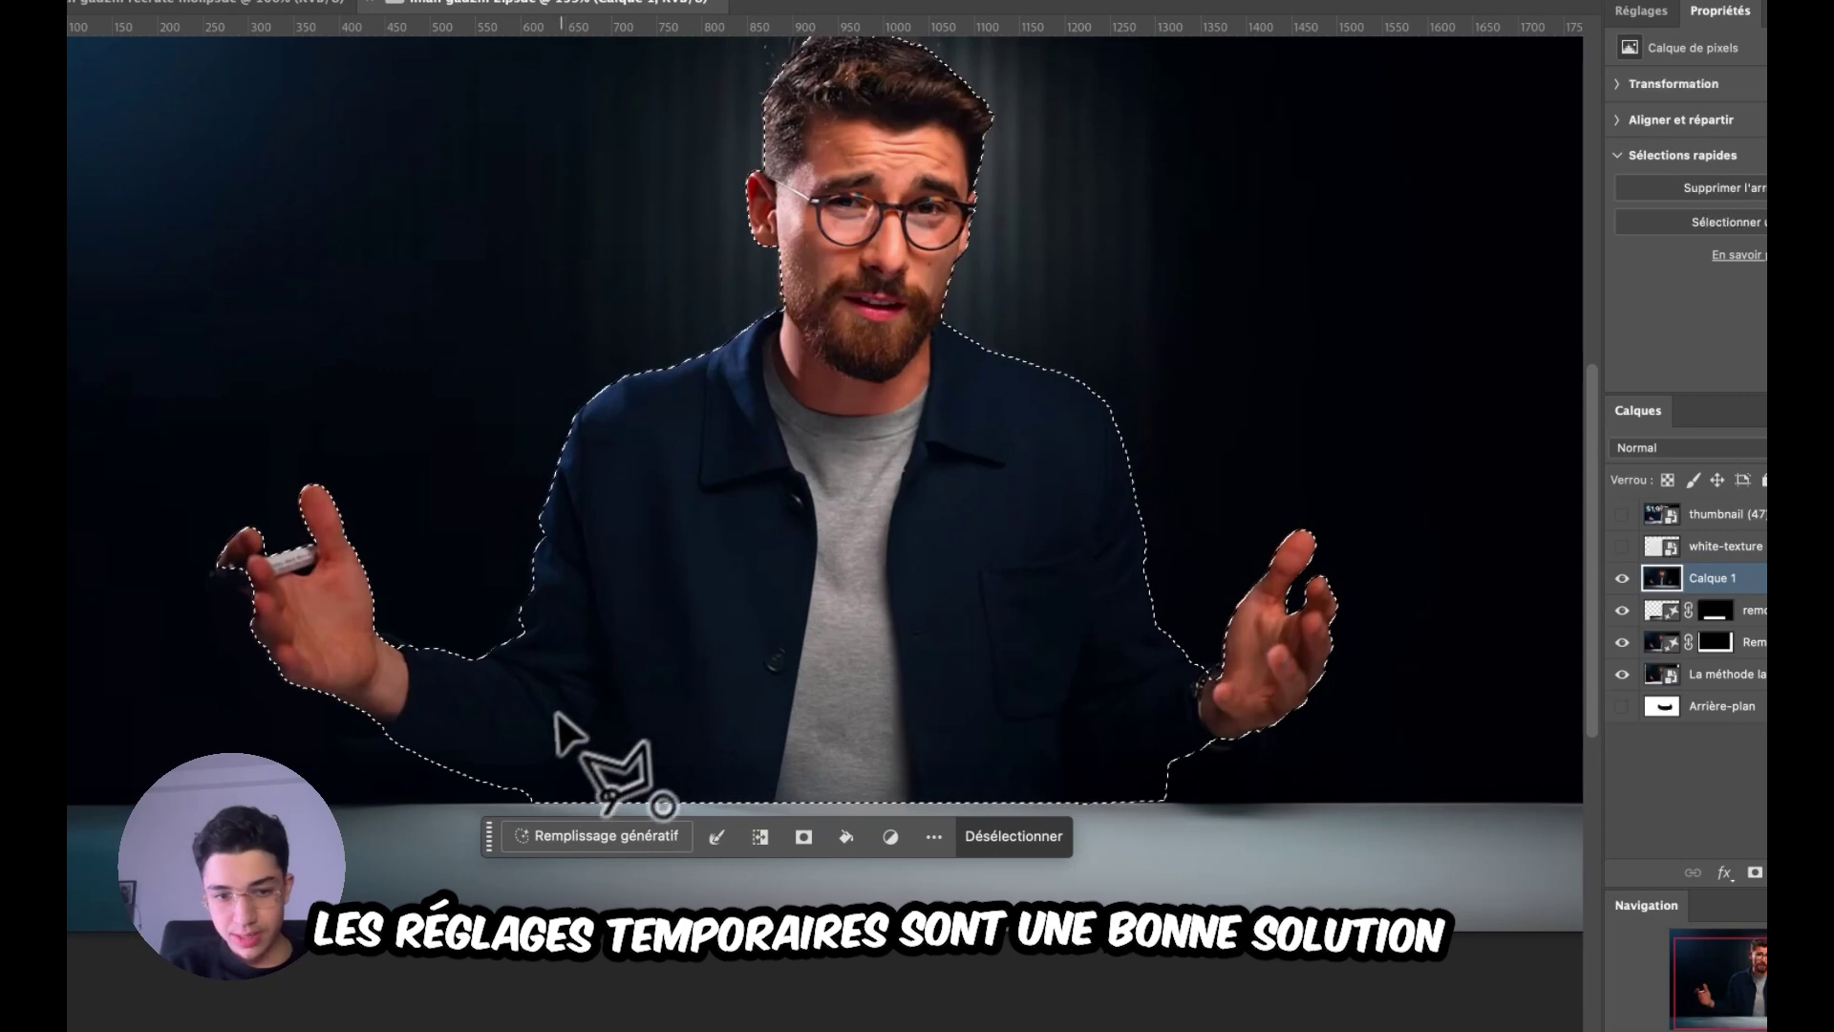
- Lasso the selection's bottom along the table edge and add a layer mask to Calque 1
left_click_drag(513, 781, 584, 796)
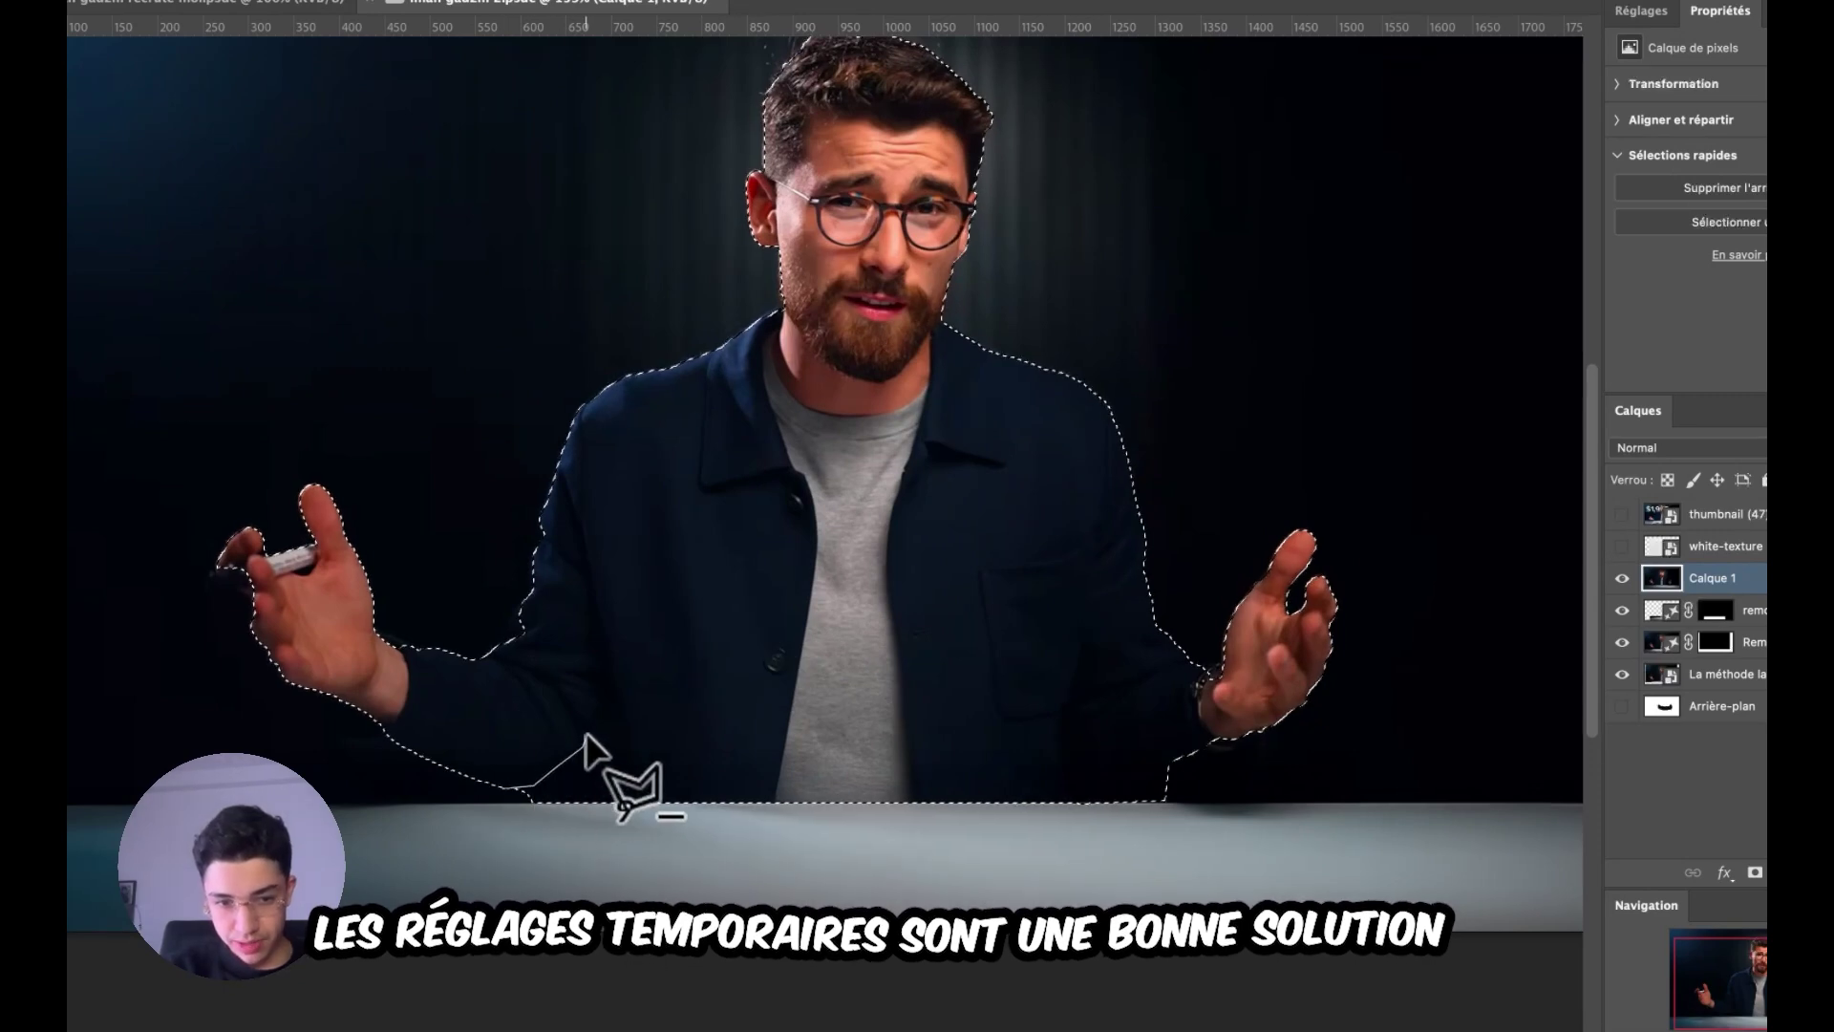
left_click_drag(584, 794, 477, 820)
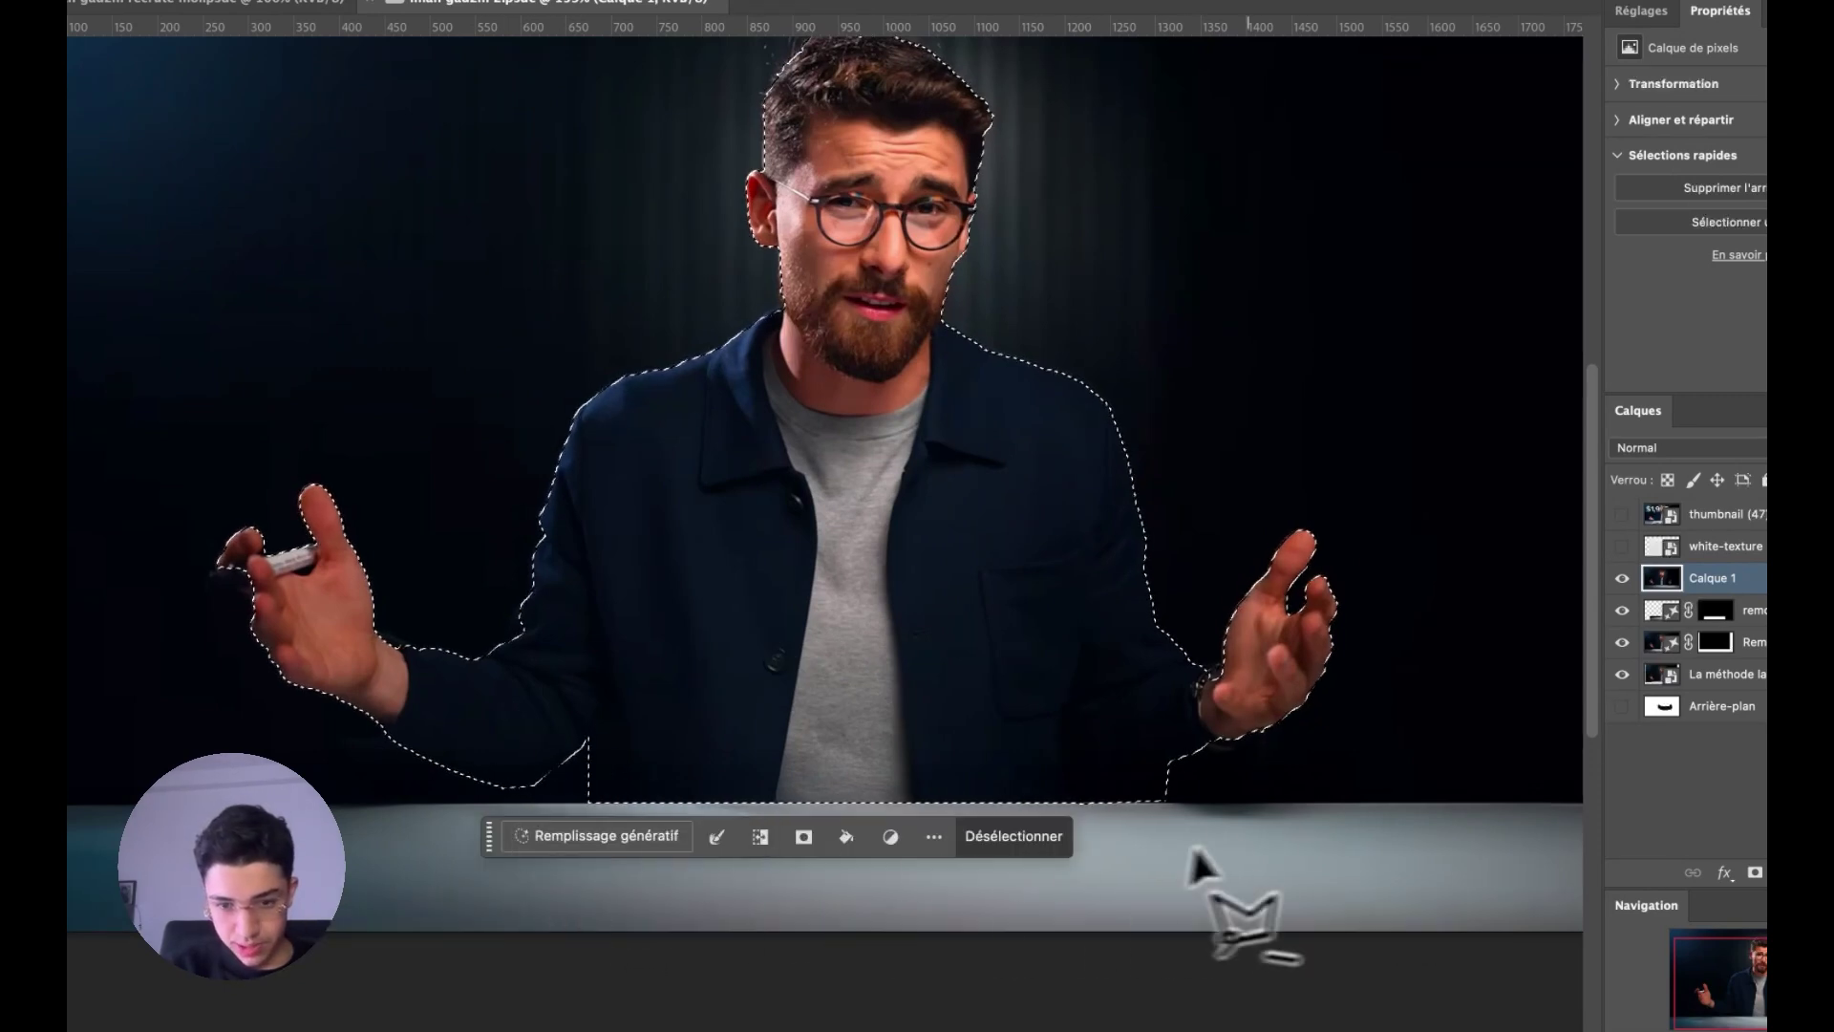
mouse_move(1213, 776)
left_mouse_down()
mouse_move(1151, 747)
mouse_move(1098, 800)
left_mouse_up()
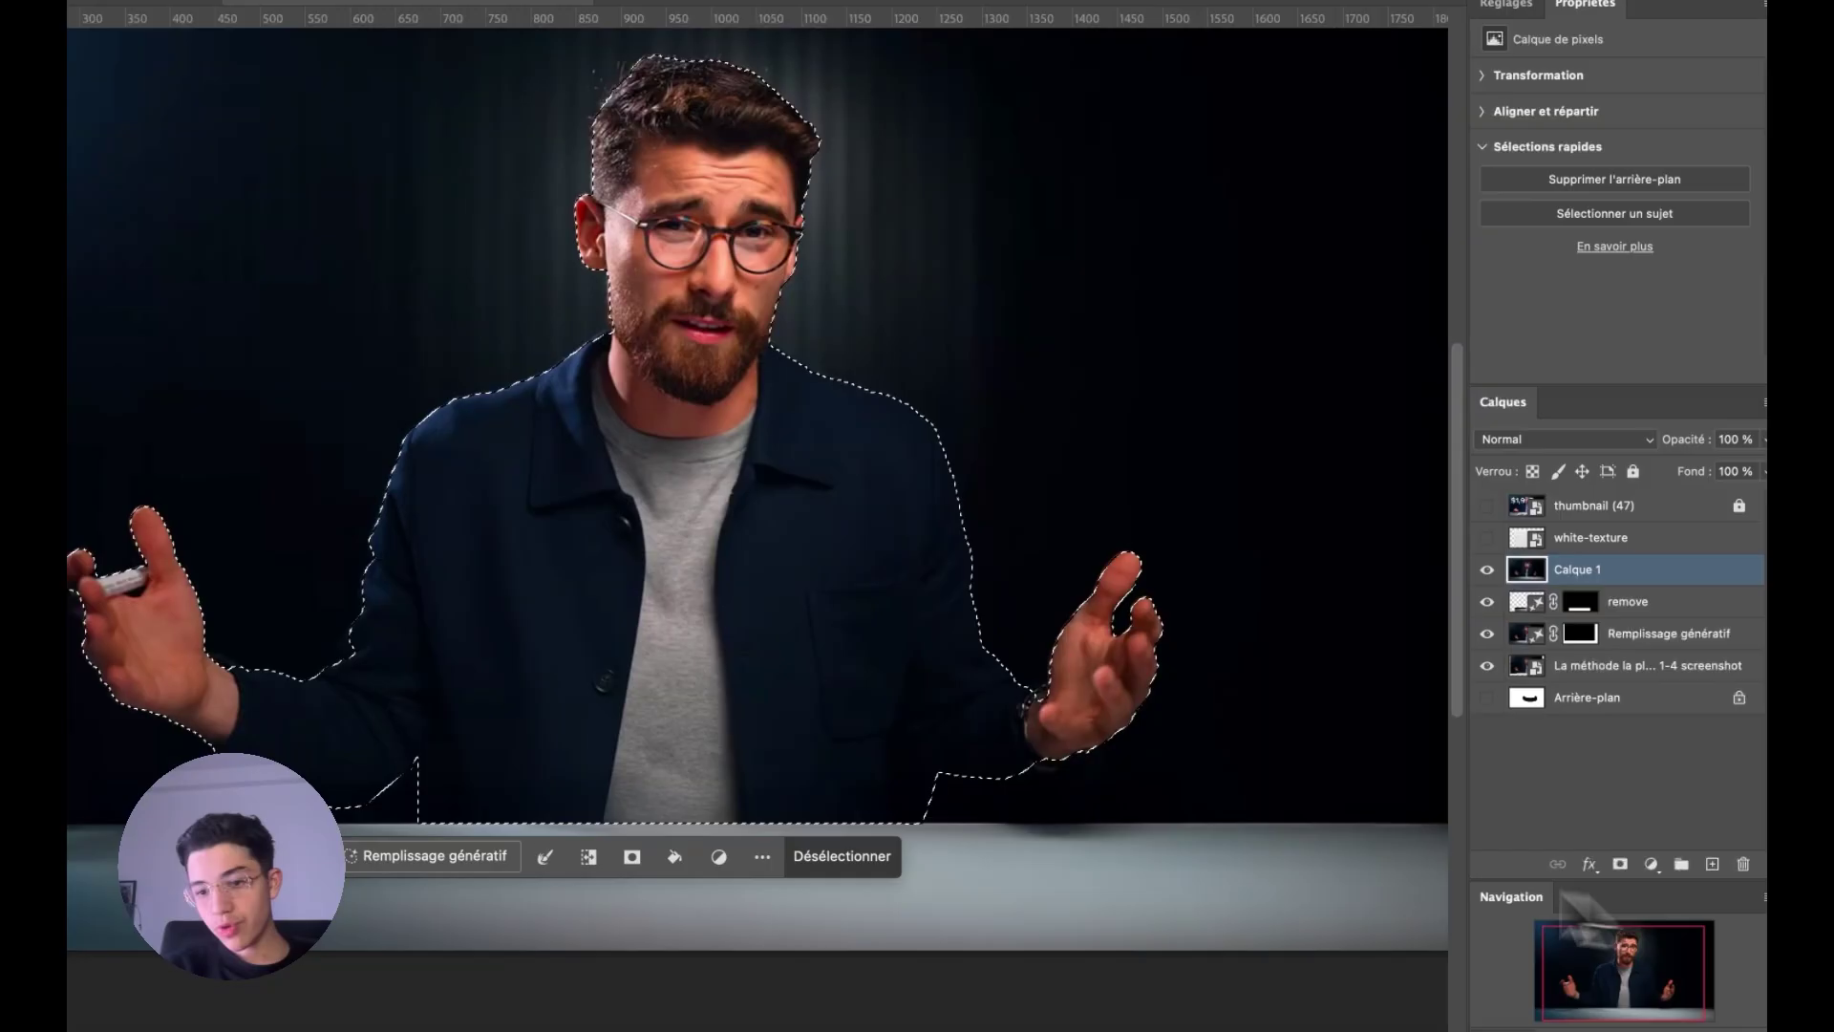
left_click(1620, 862)
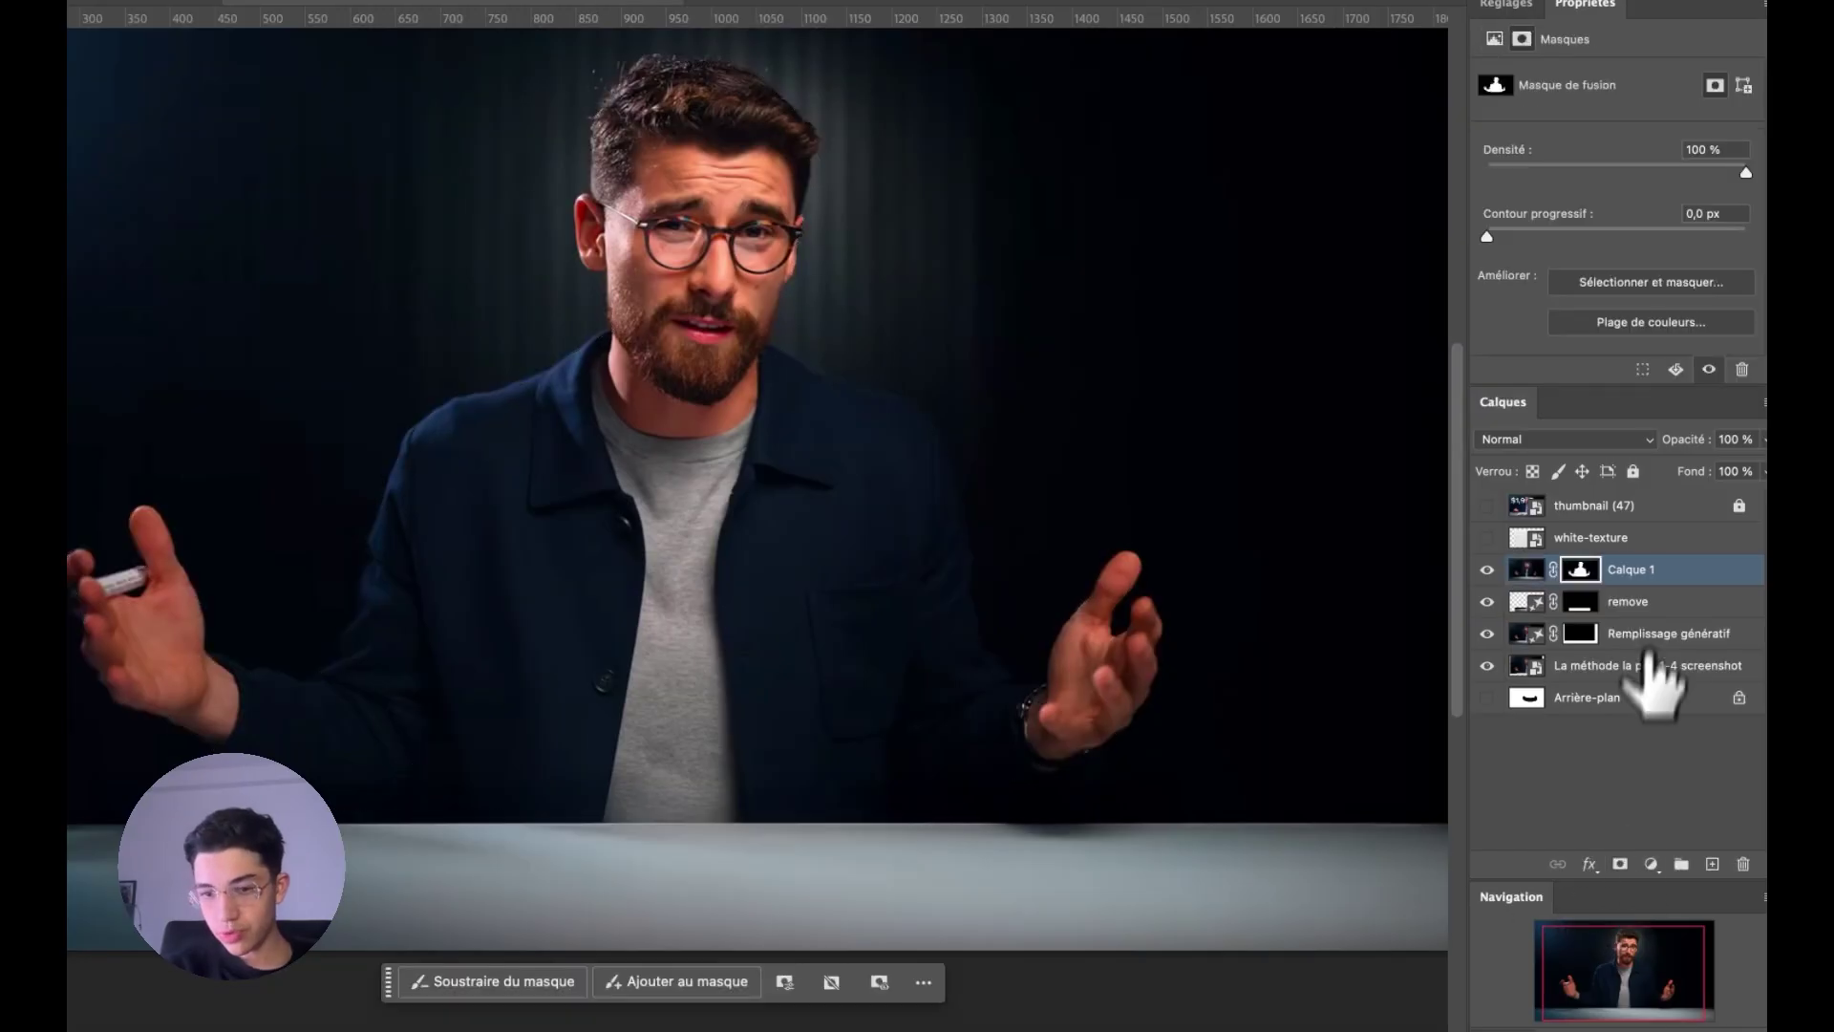
- Duplicate the masked man layer and convert the top copy to a smart object
left_click_drag(1655, 578, 1592, 597)
left_click(1580, 602)
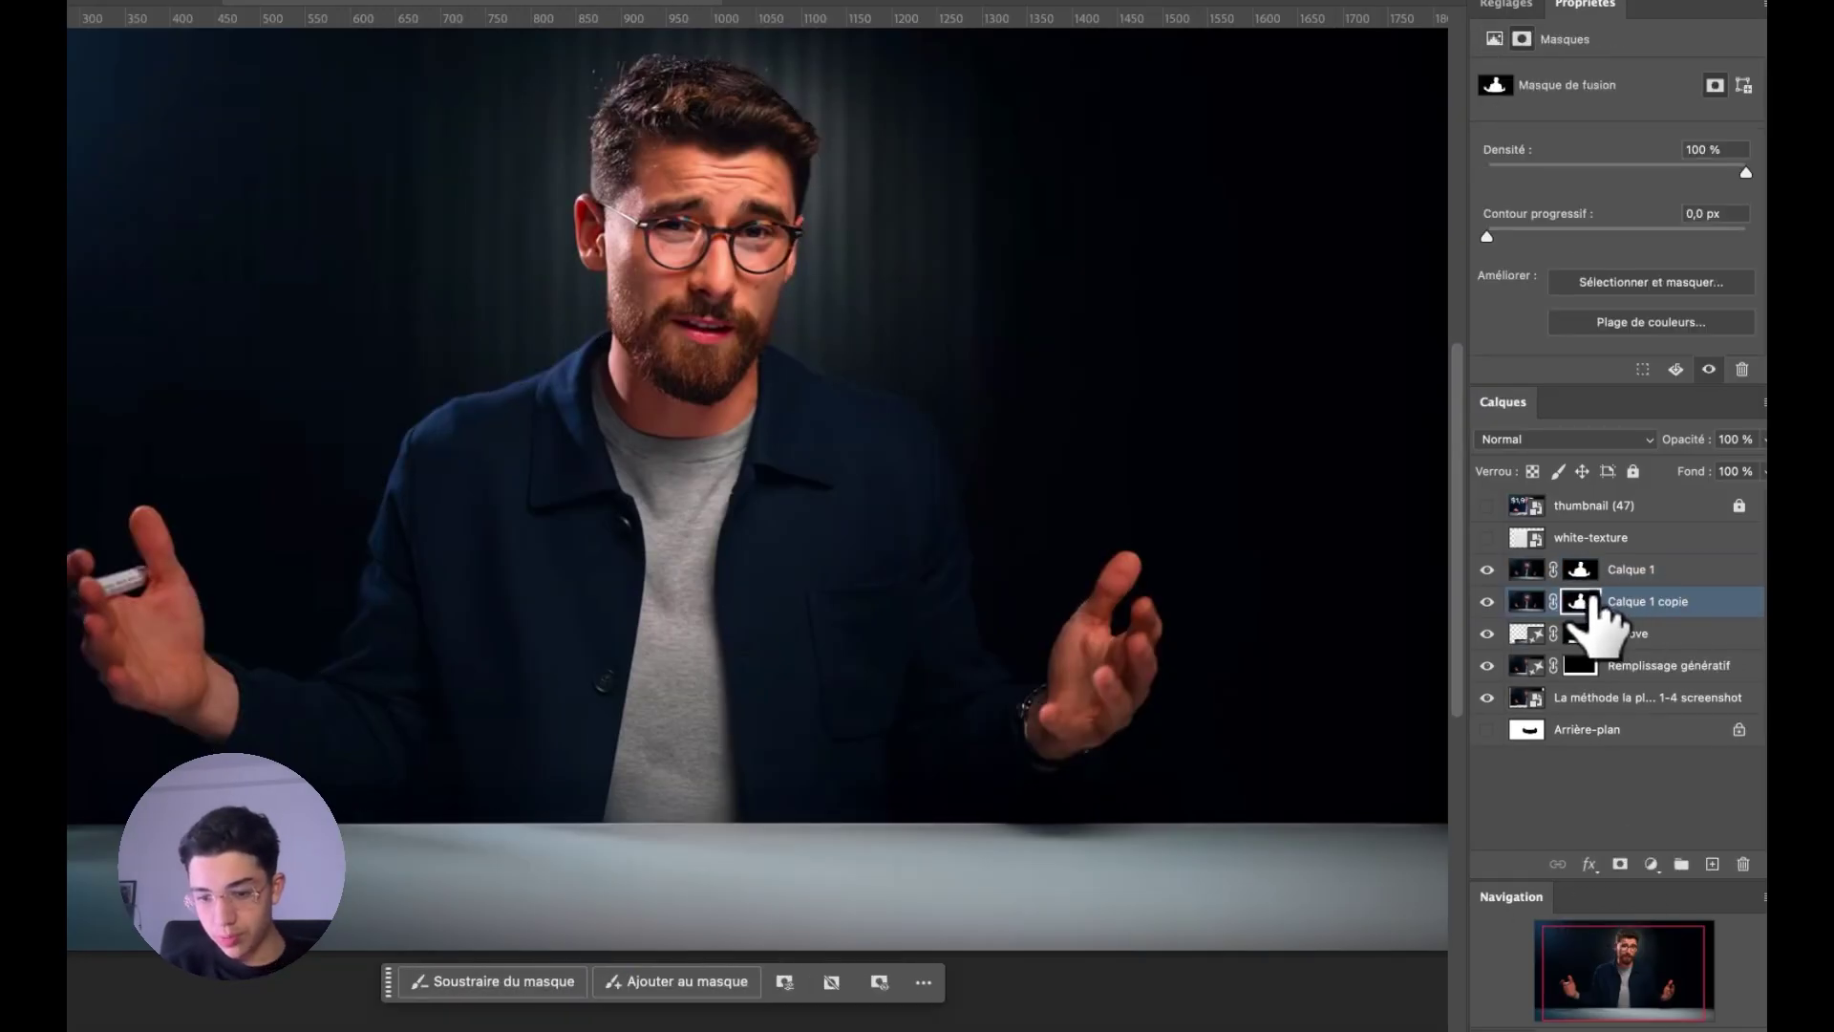
left_click(1588, 616)
right_click(1626, 571)
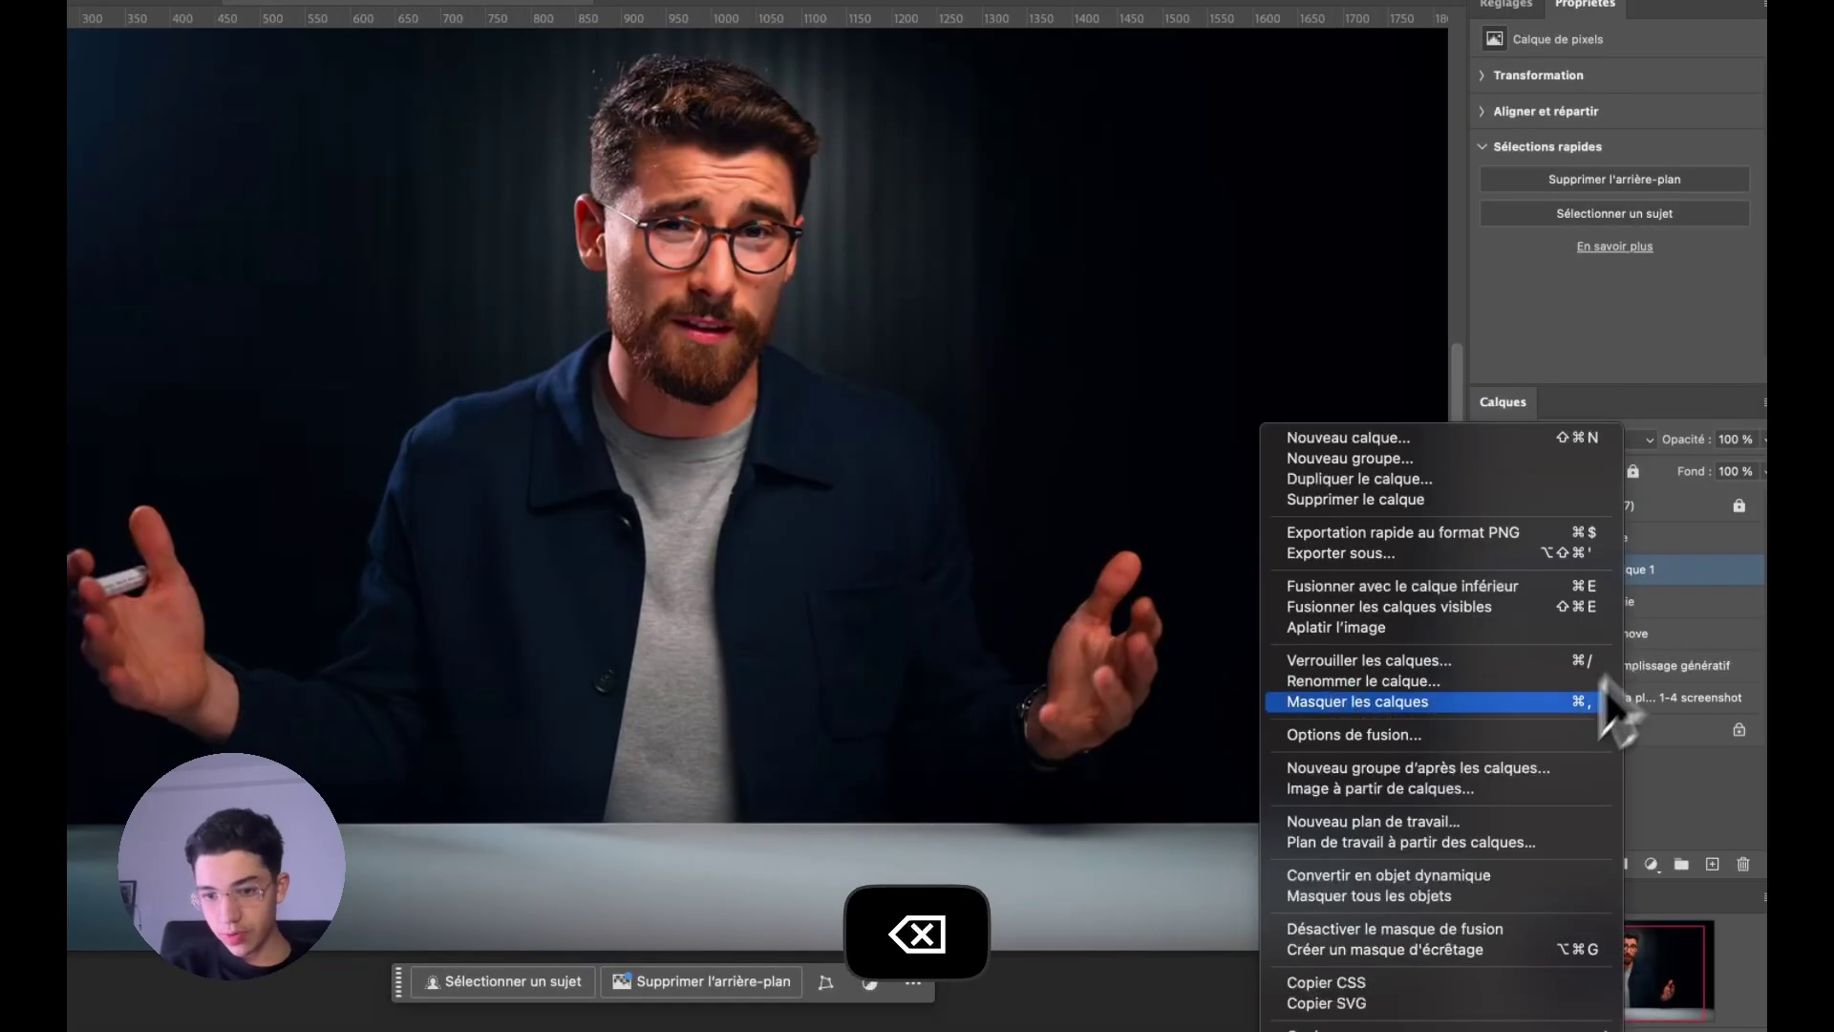
left_click(1483, 875)
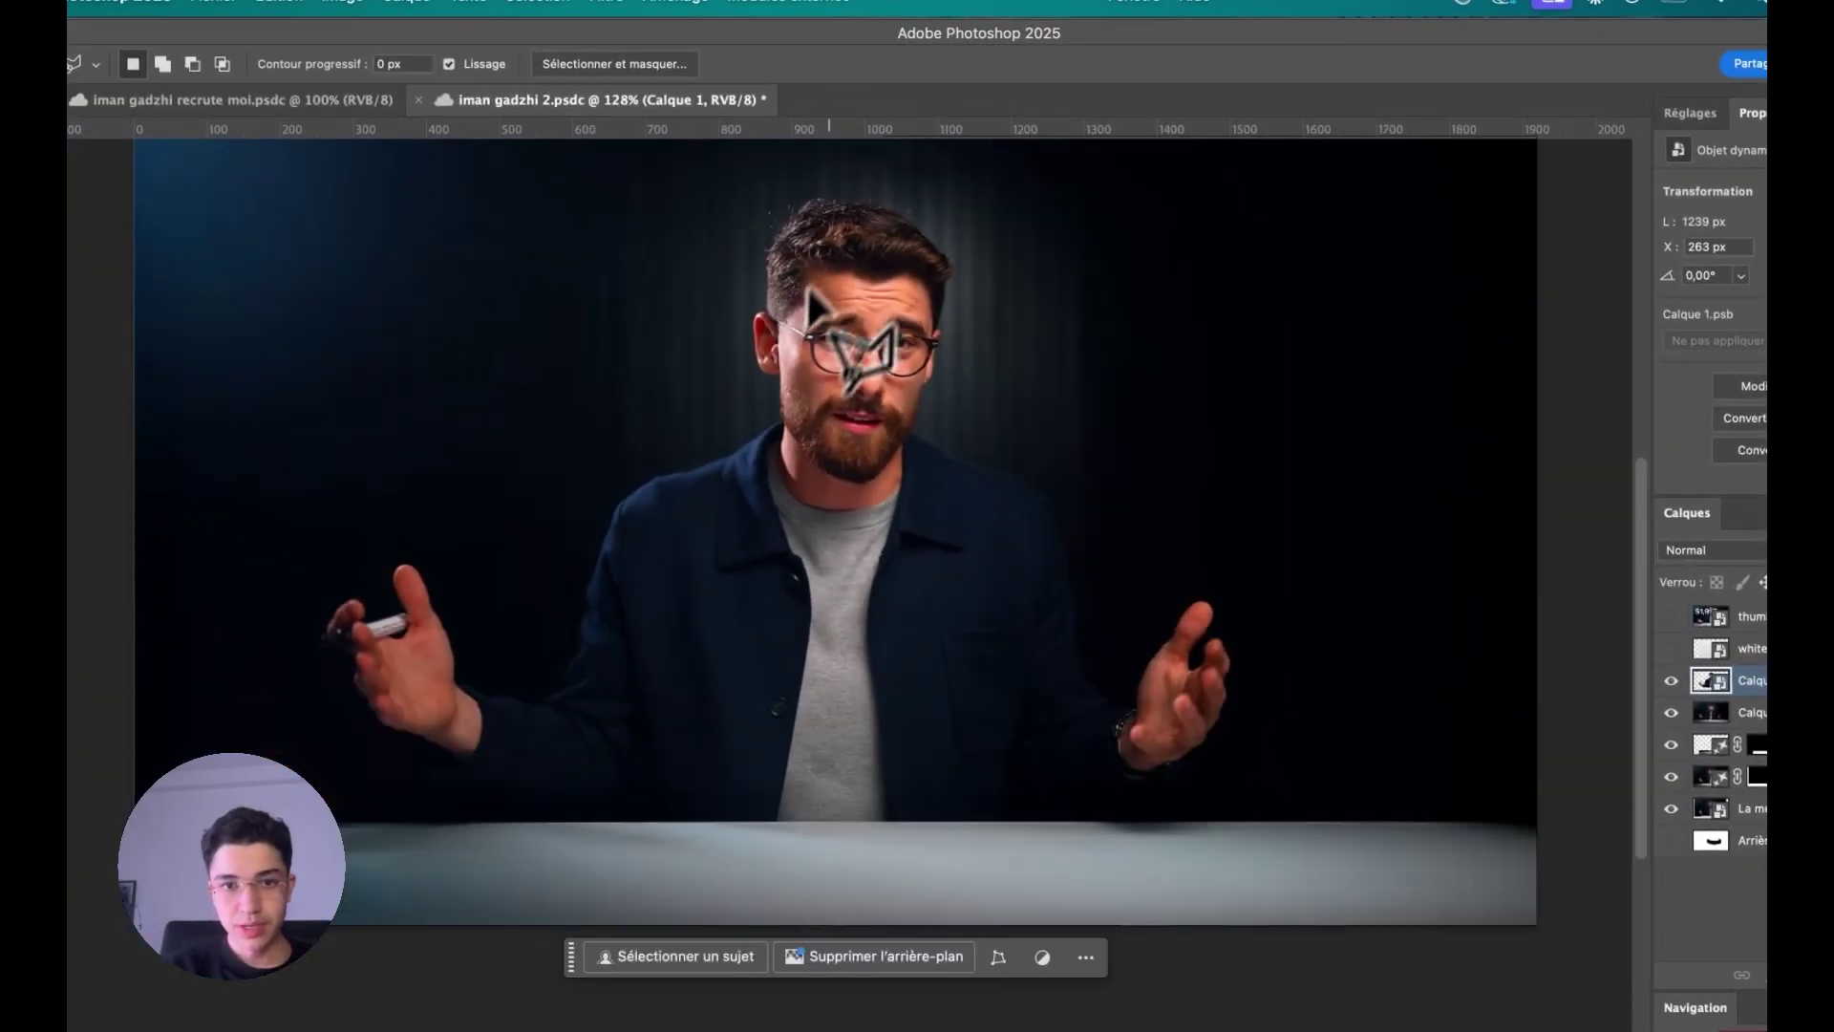
key("super+0")
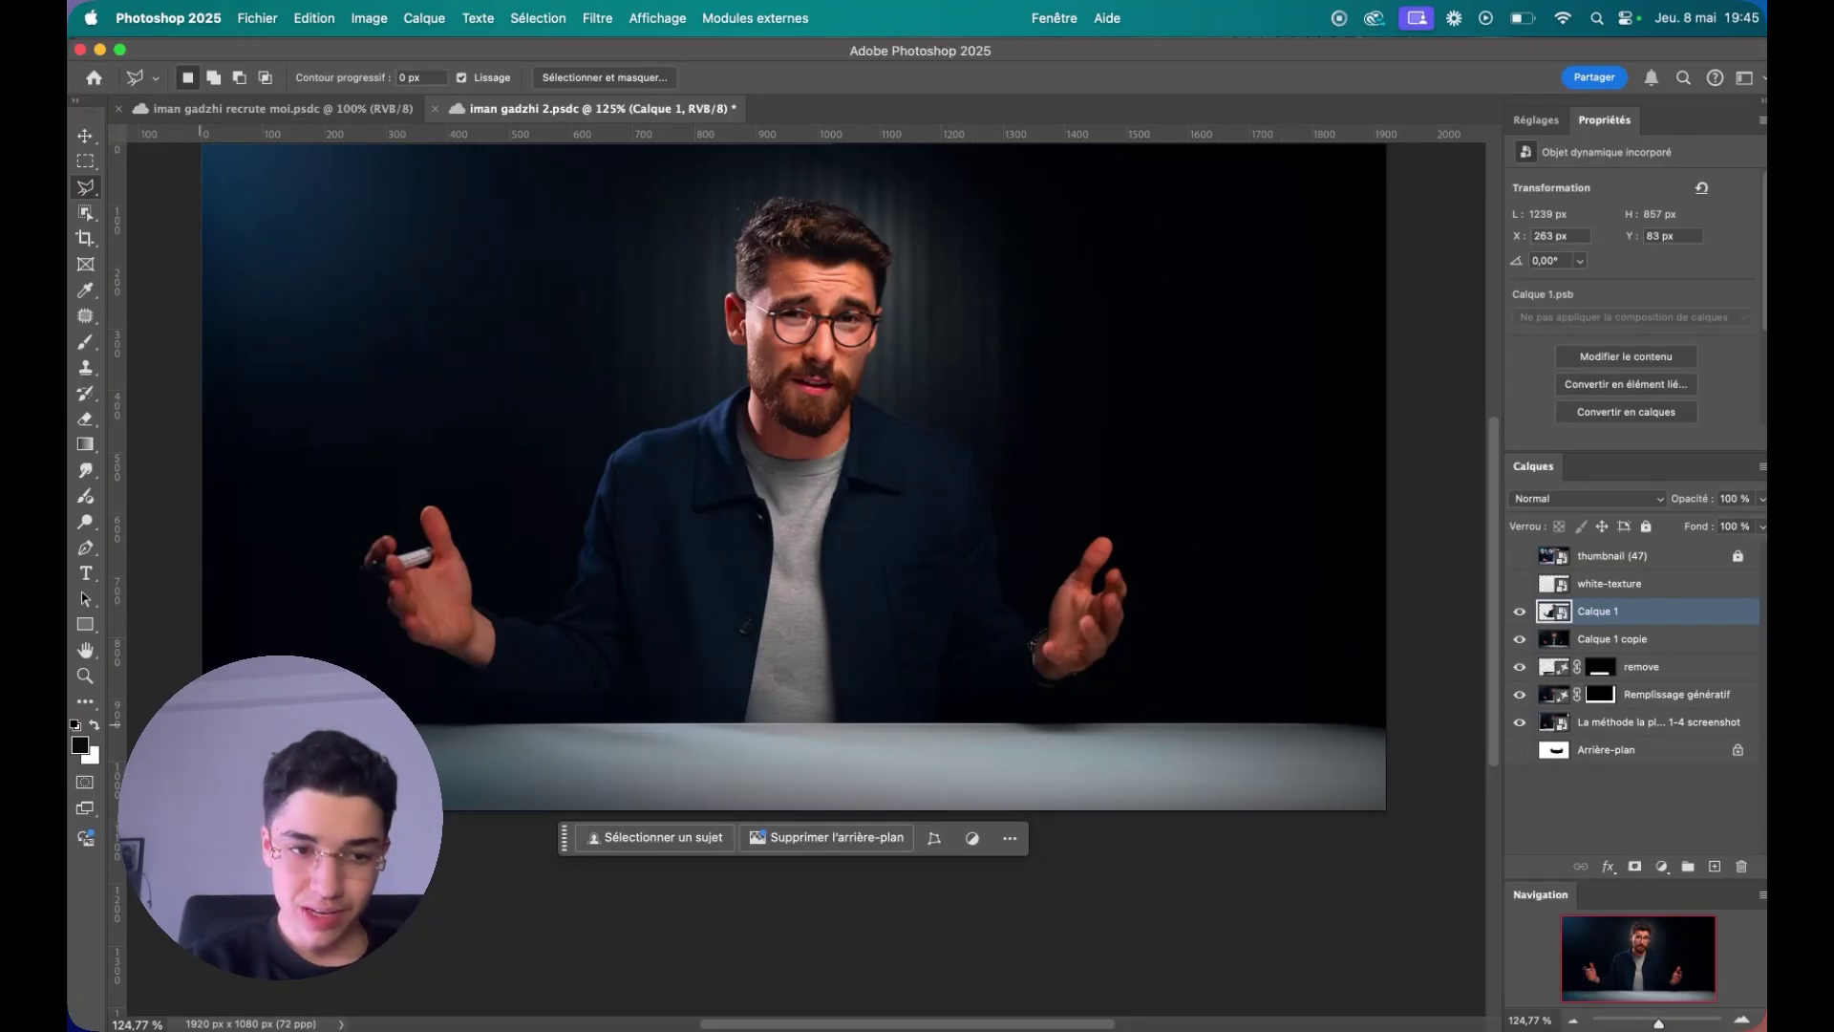
- Lasso the table strip, copy it to its own layer with Cmd+J, and make it a smart object
left_click(202, 723)
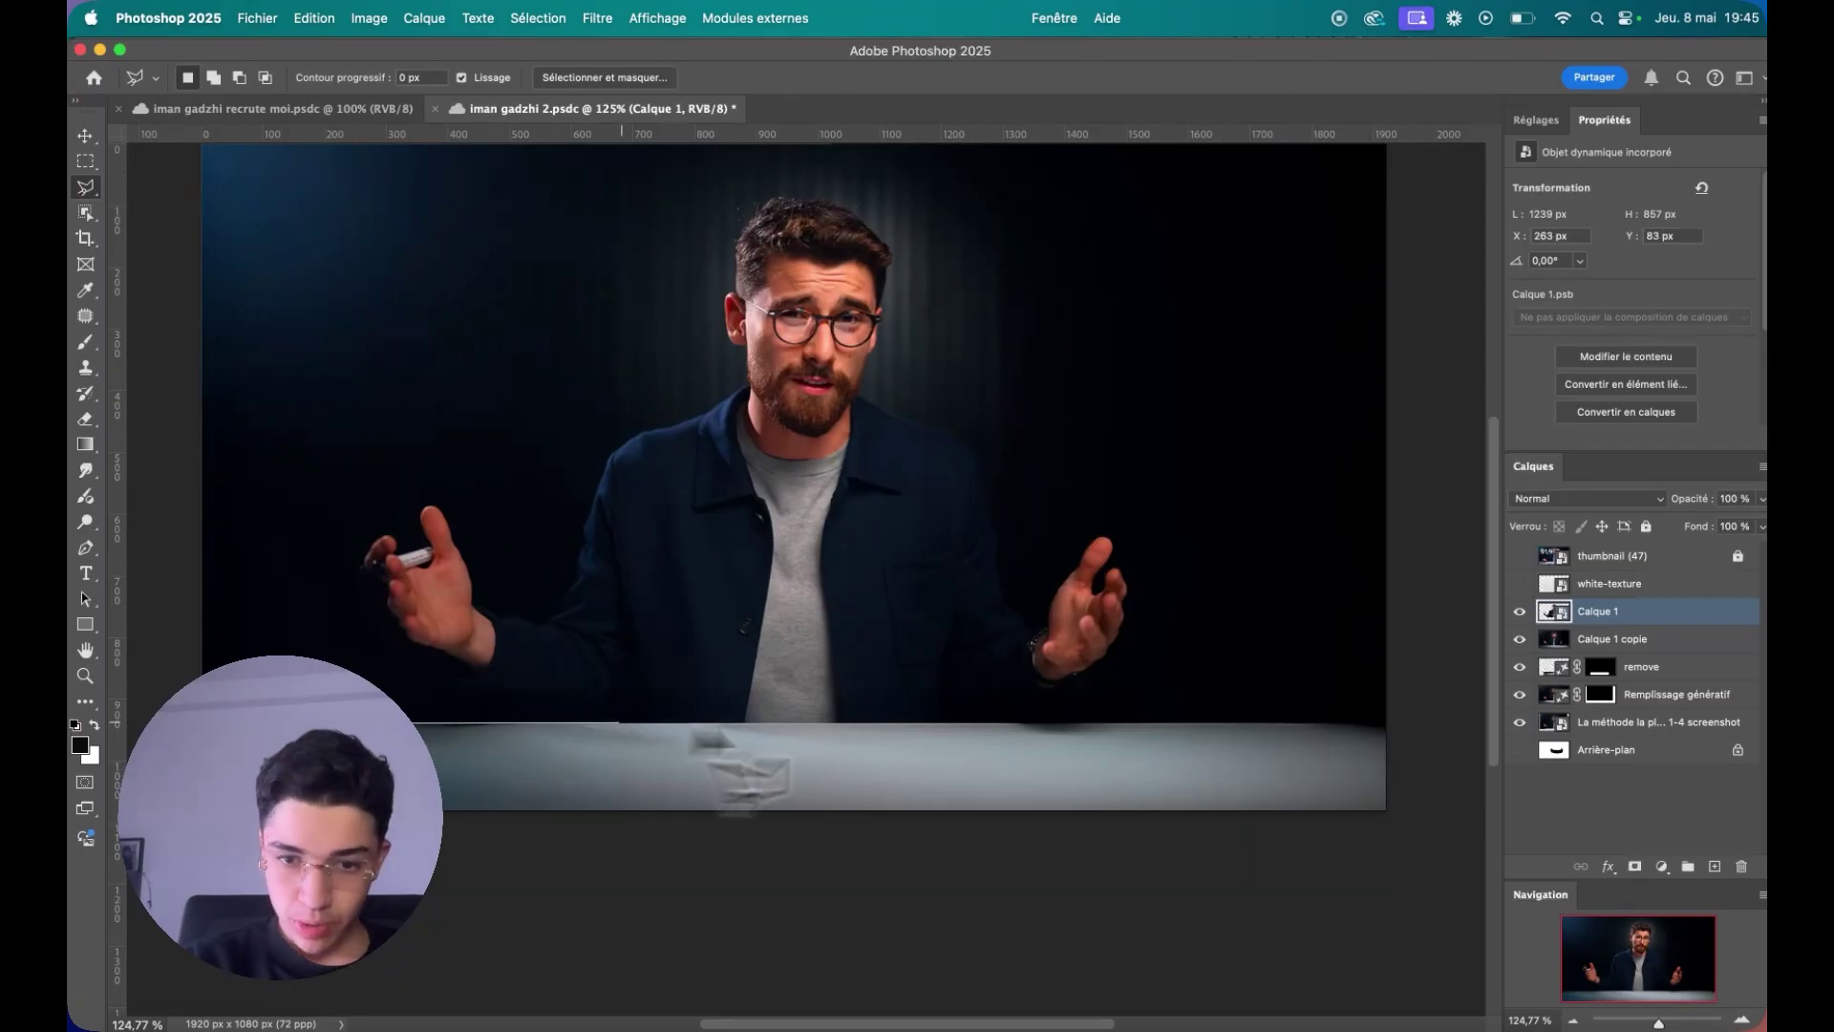
left_click(1271, 722)
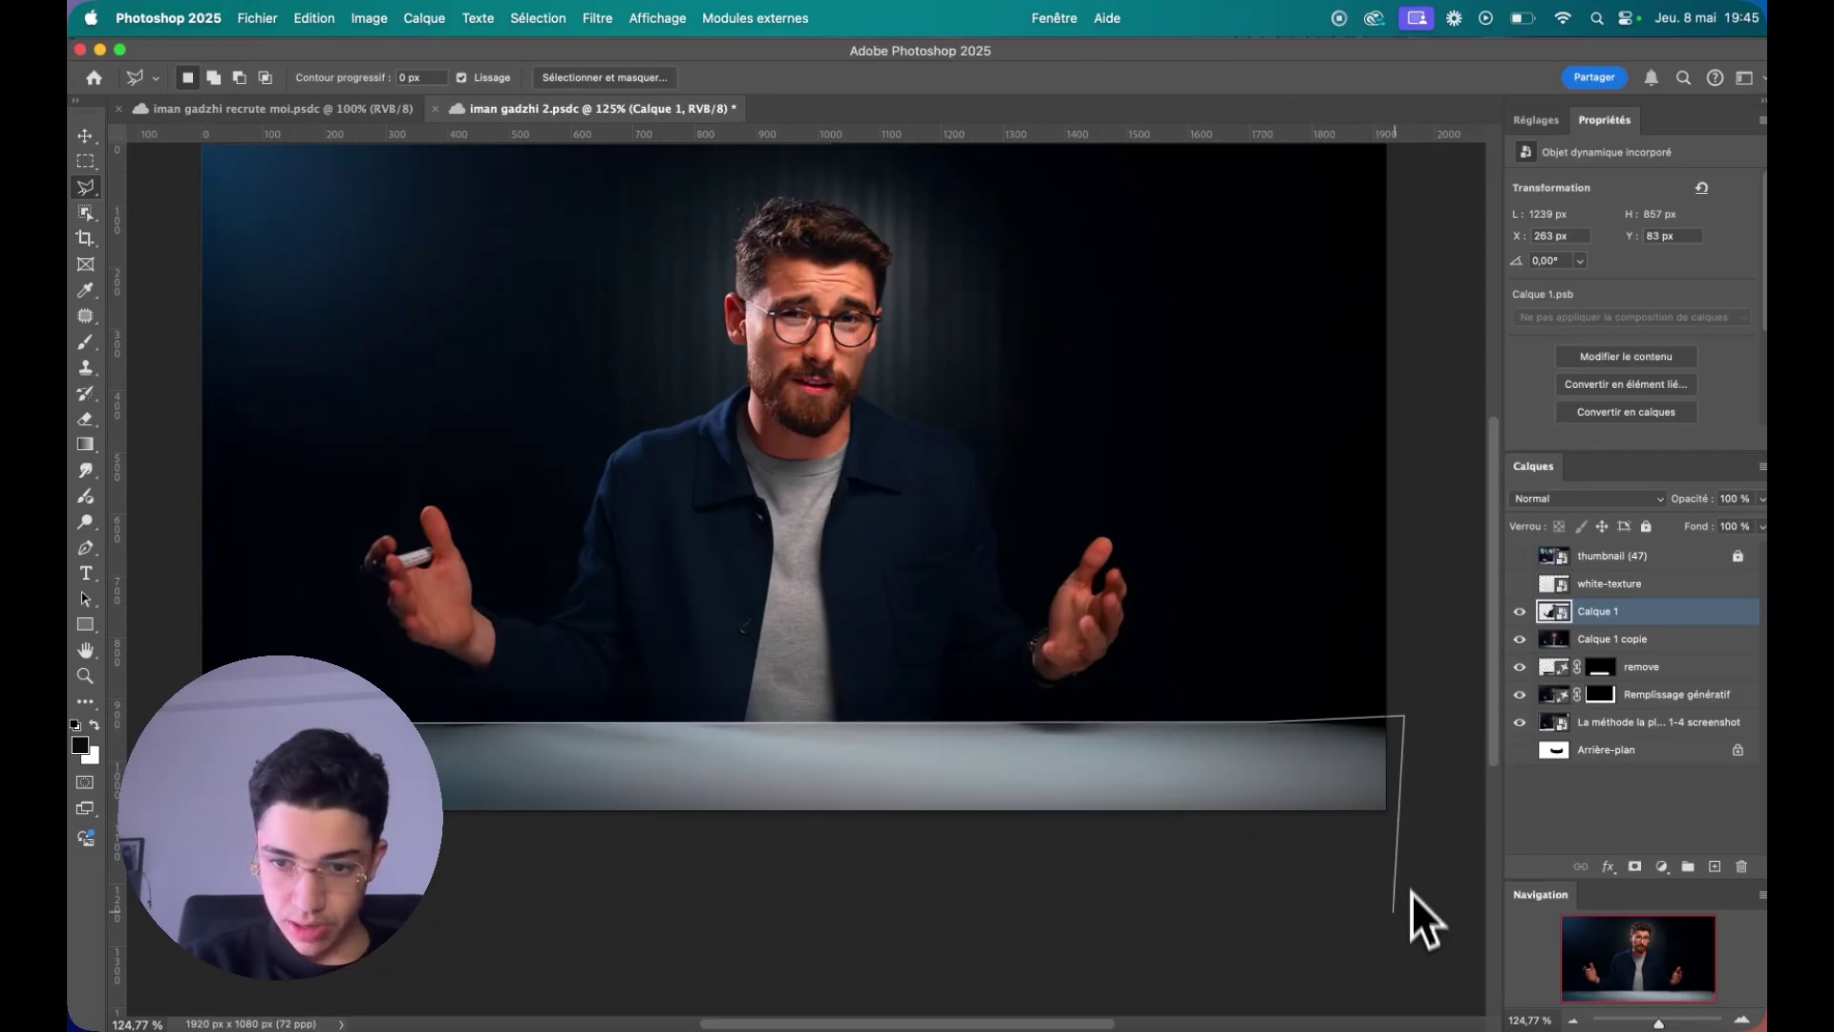
scroll(434, 883, "down", 5)
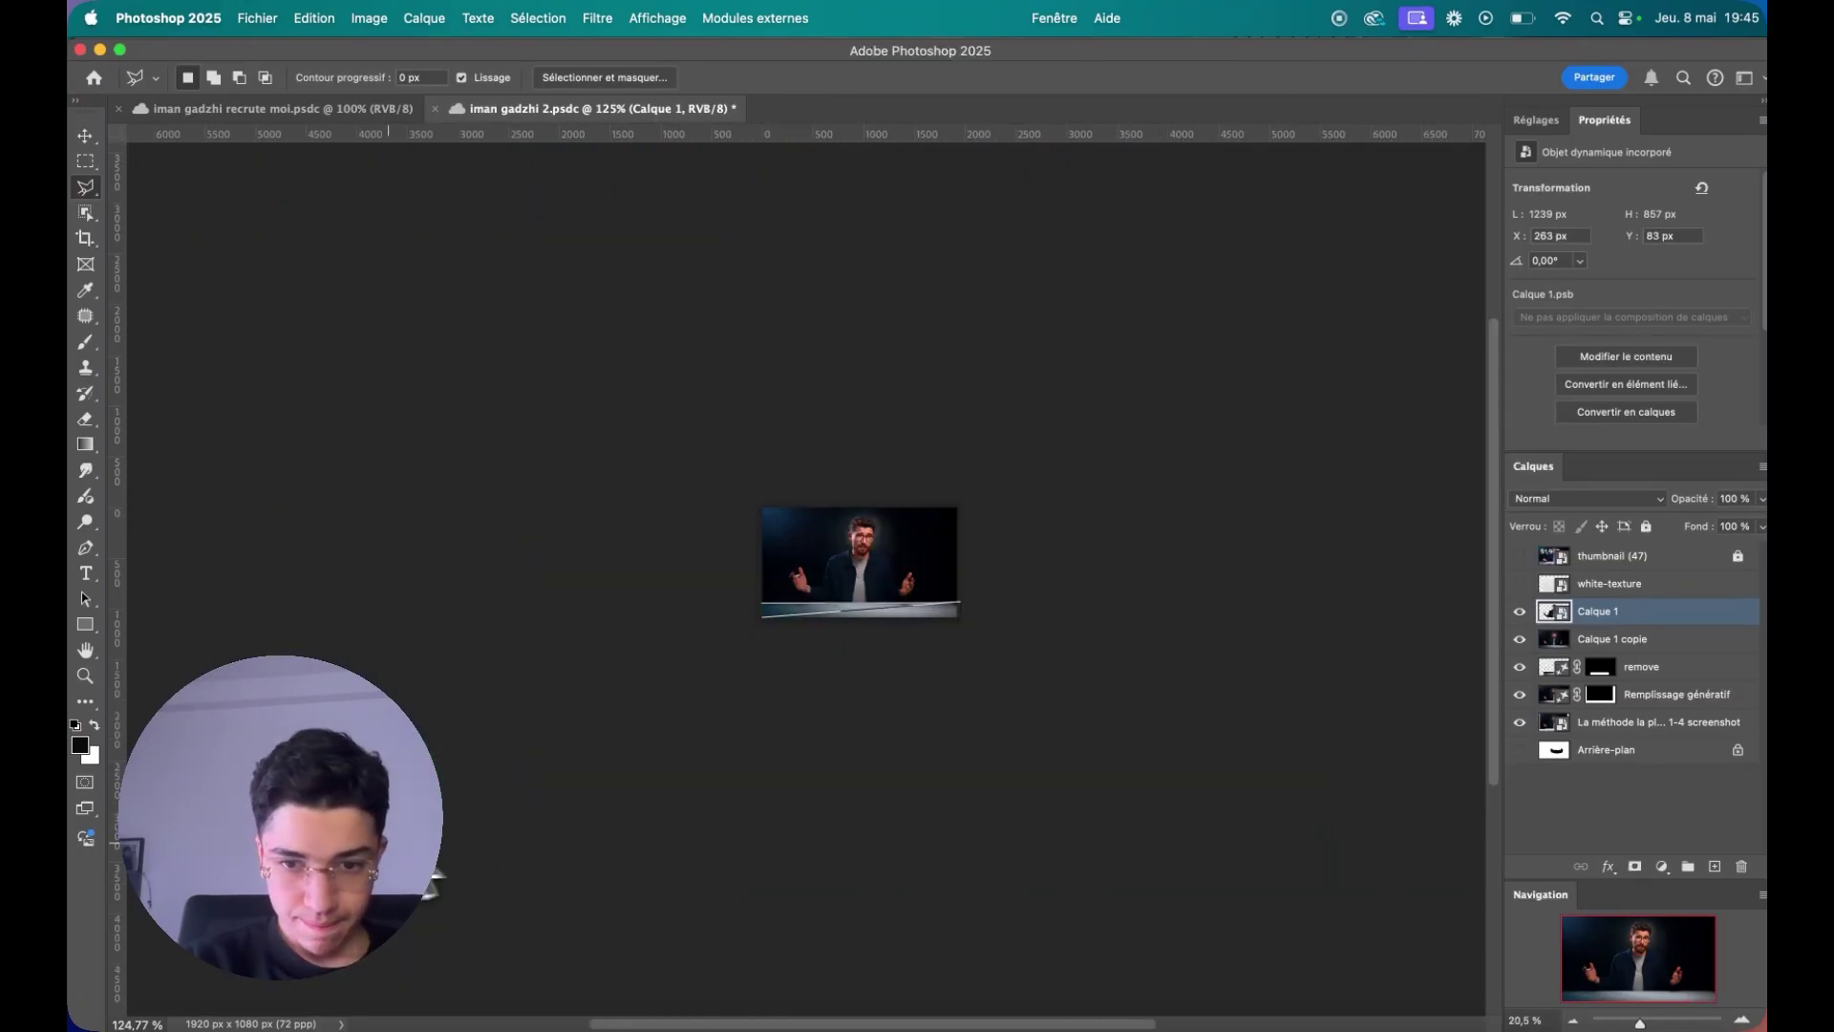
key("super+j")
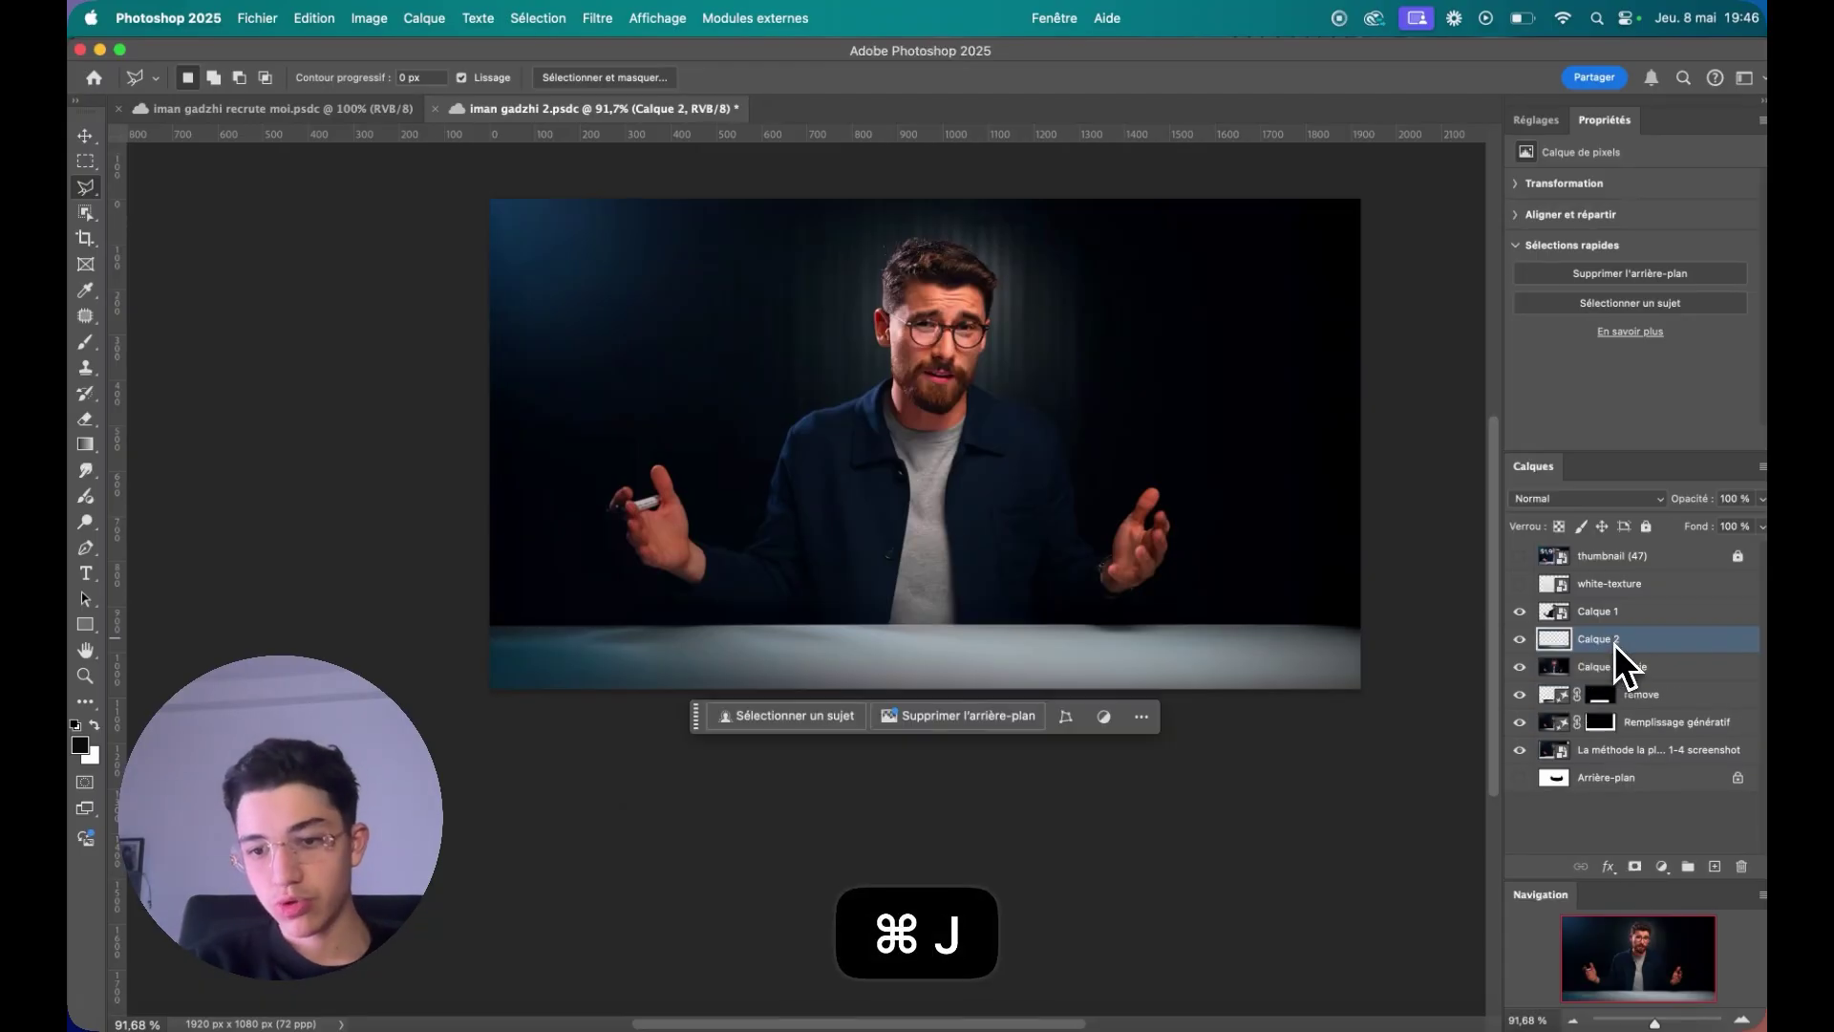
right_click(1614, 642)
left_click(1479, 894)
scroll(1207, 573, "up", 2)
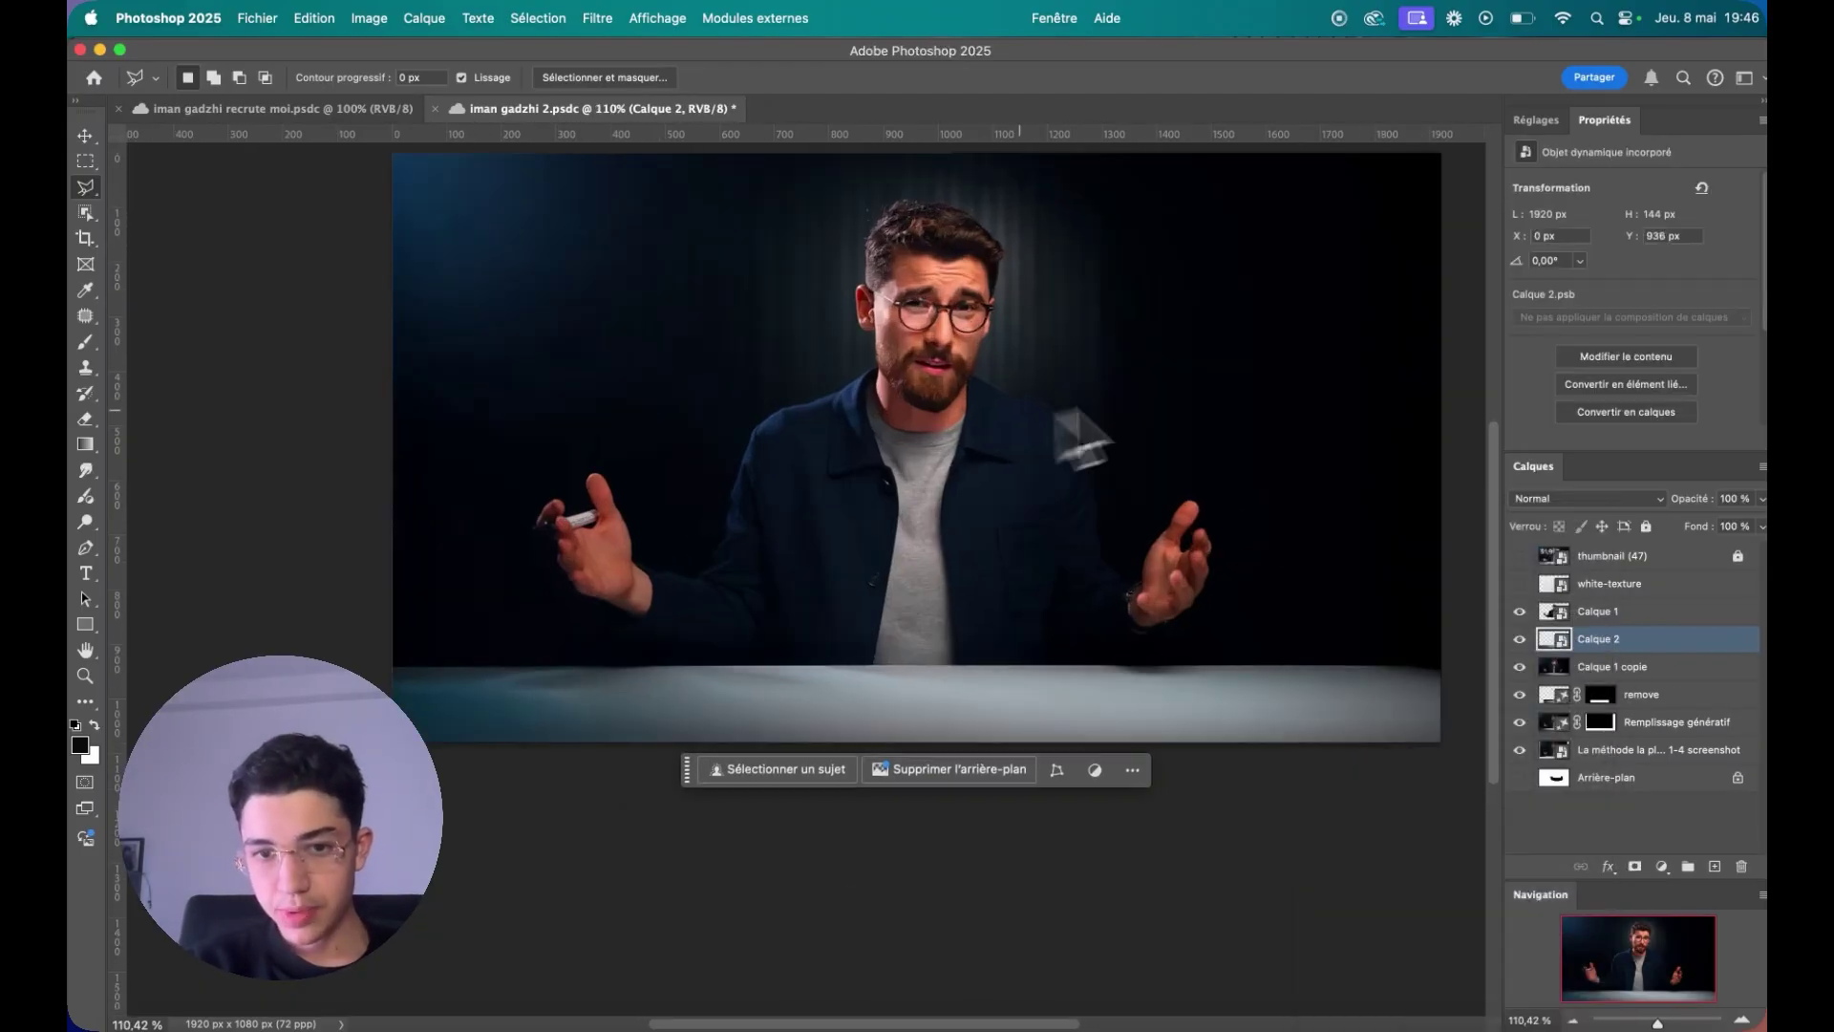
scroll(1084, 439, "down", 3)
scroll(1198, 316, "up", 4)
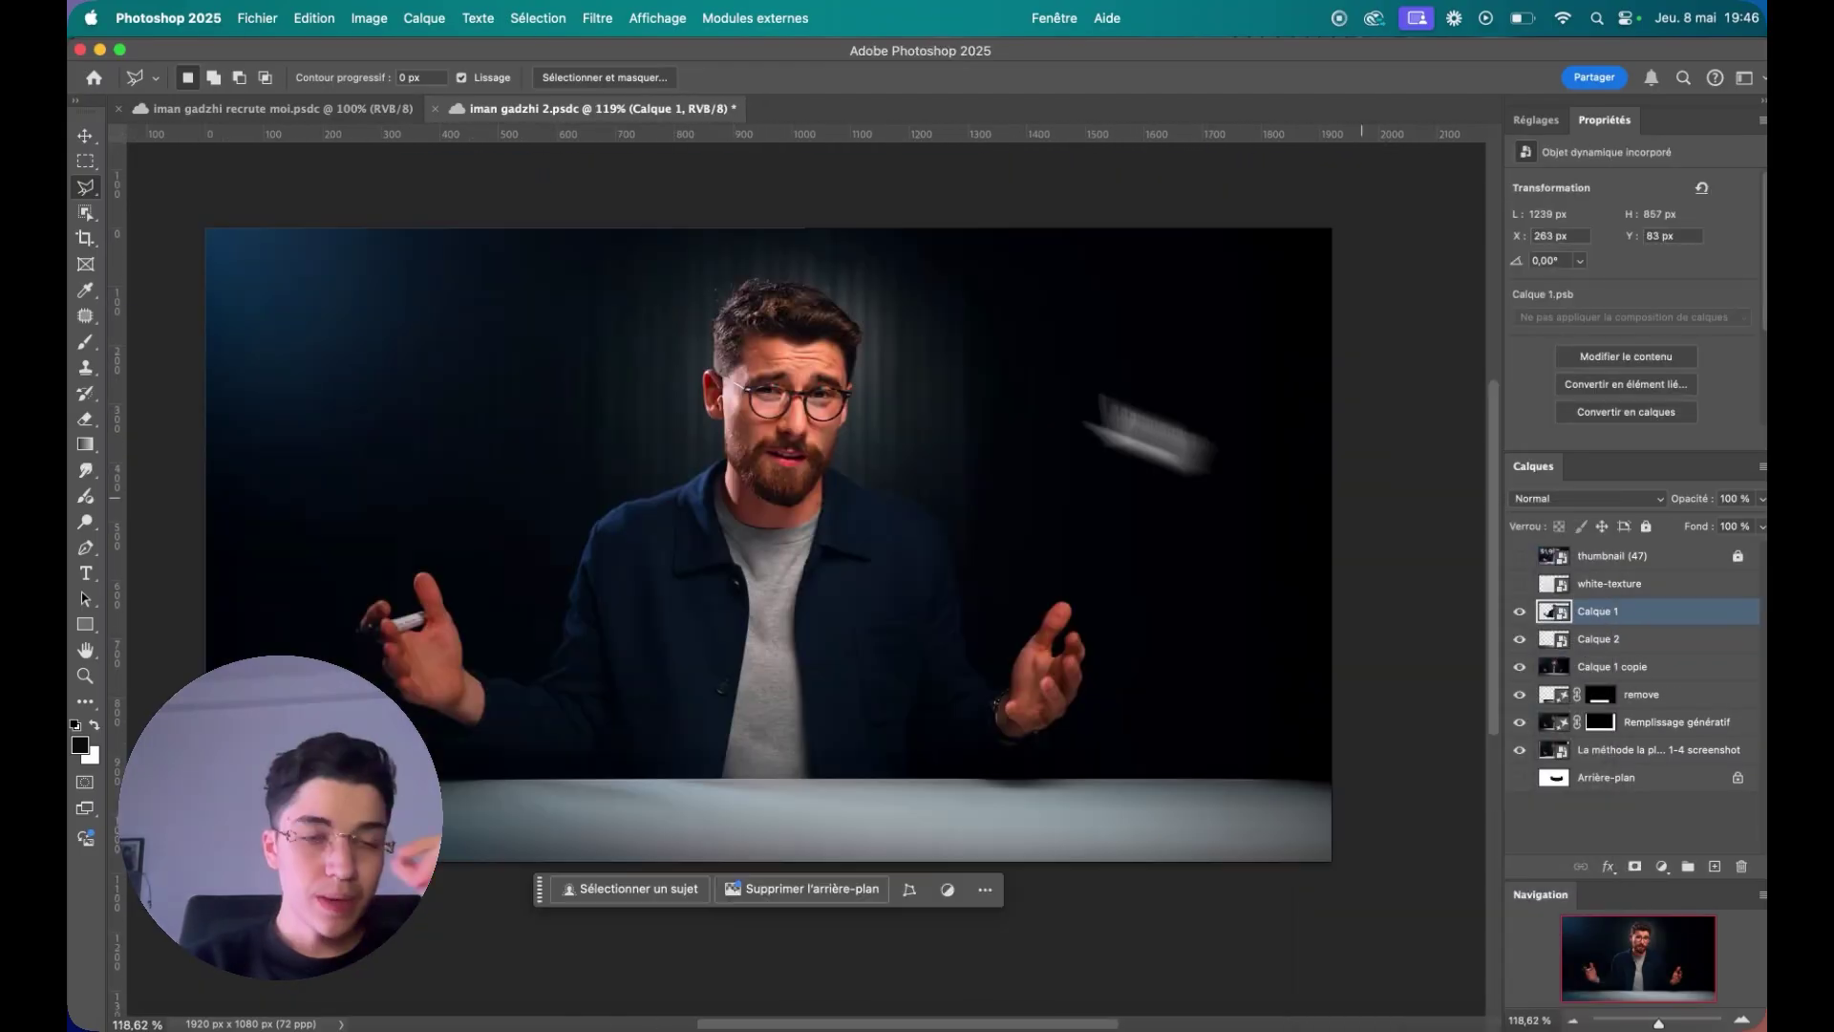
- Apply a Camera Raw filter to the man, raising Exposition and lifting Noirs
left_click(597, 18)
left_click(700, 193)
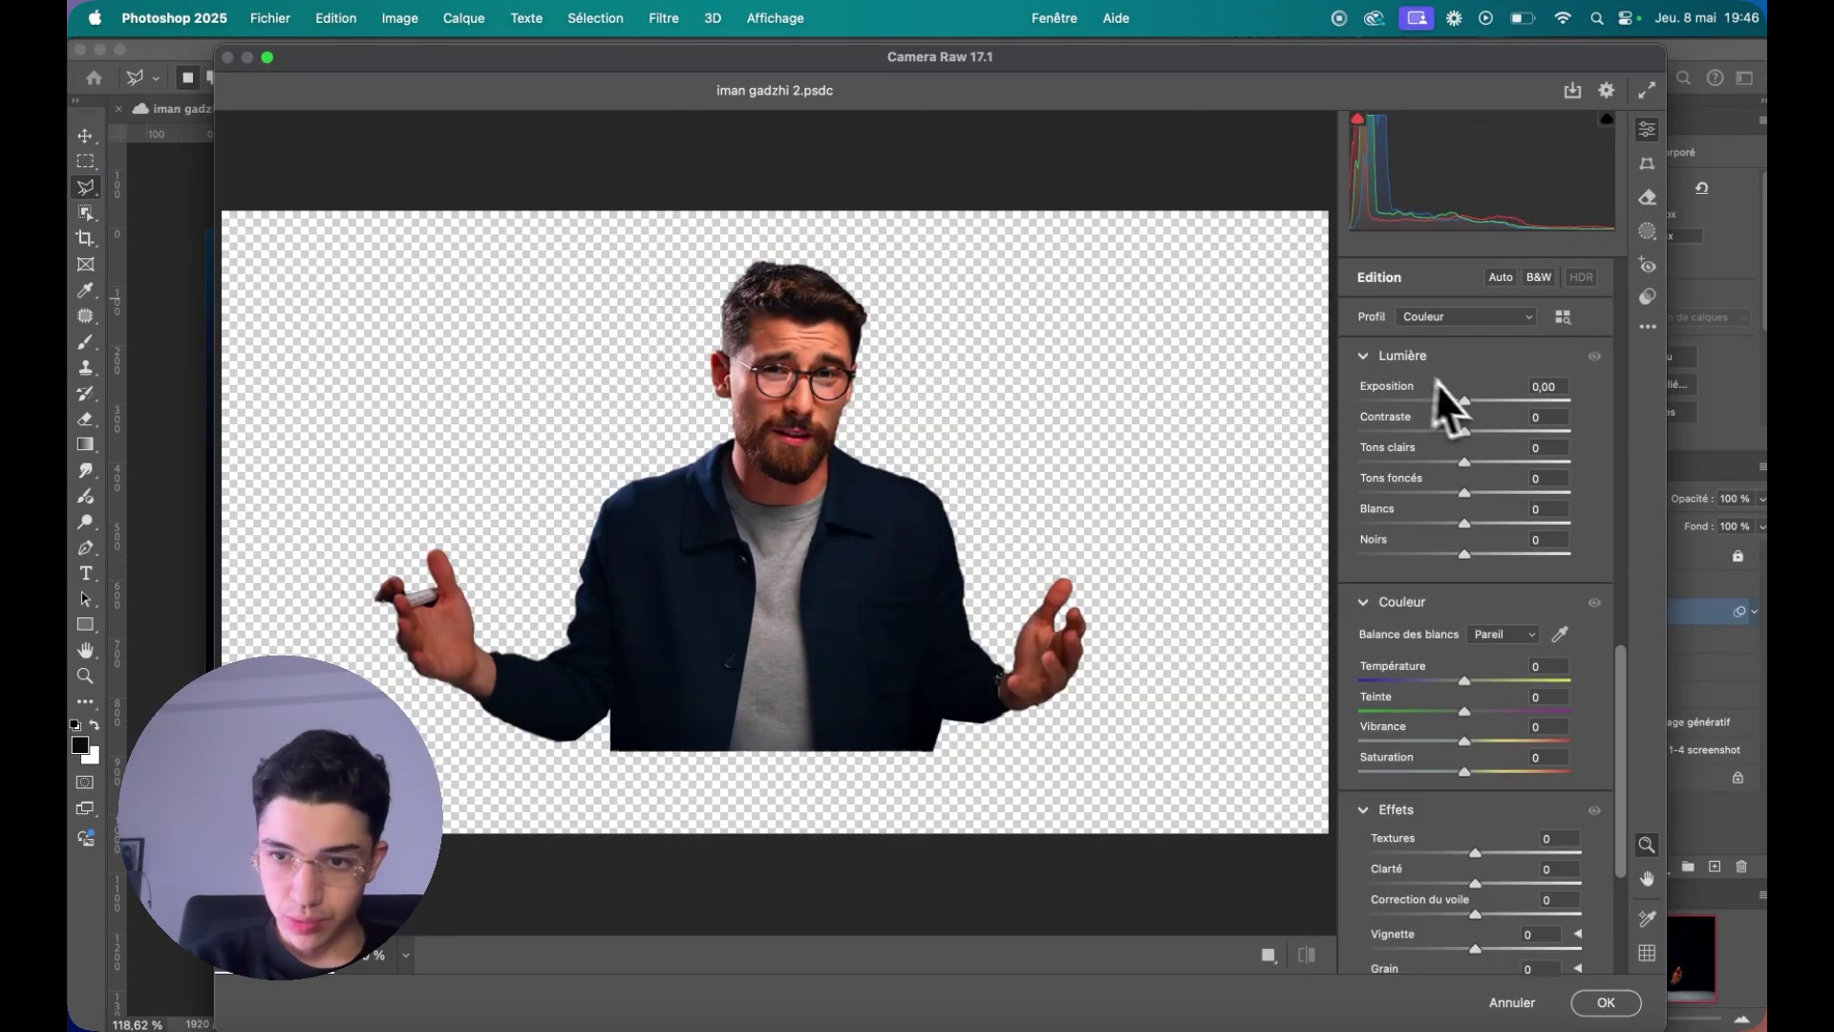
left_click_drag(1463, 401, 1477, 415)
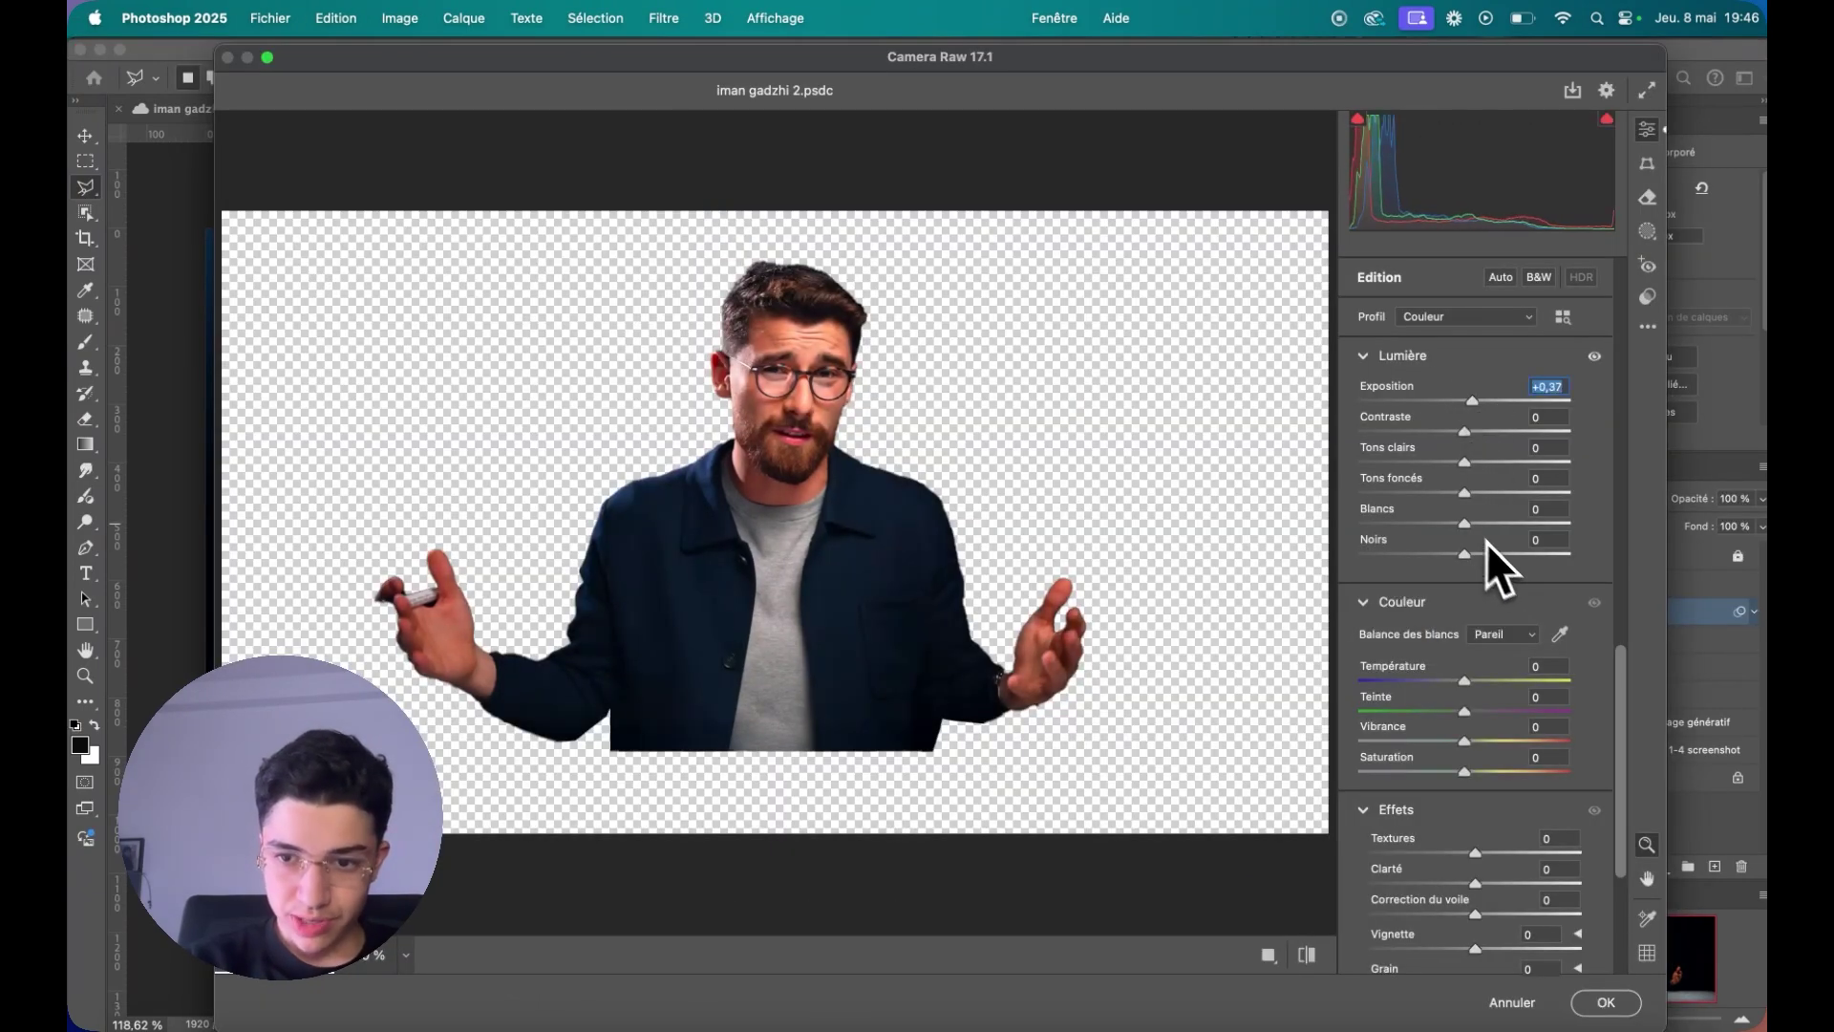
left_click(1513, 555)
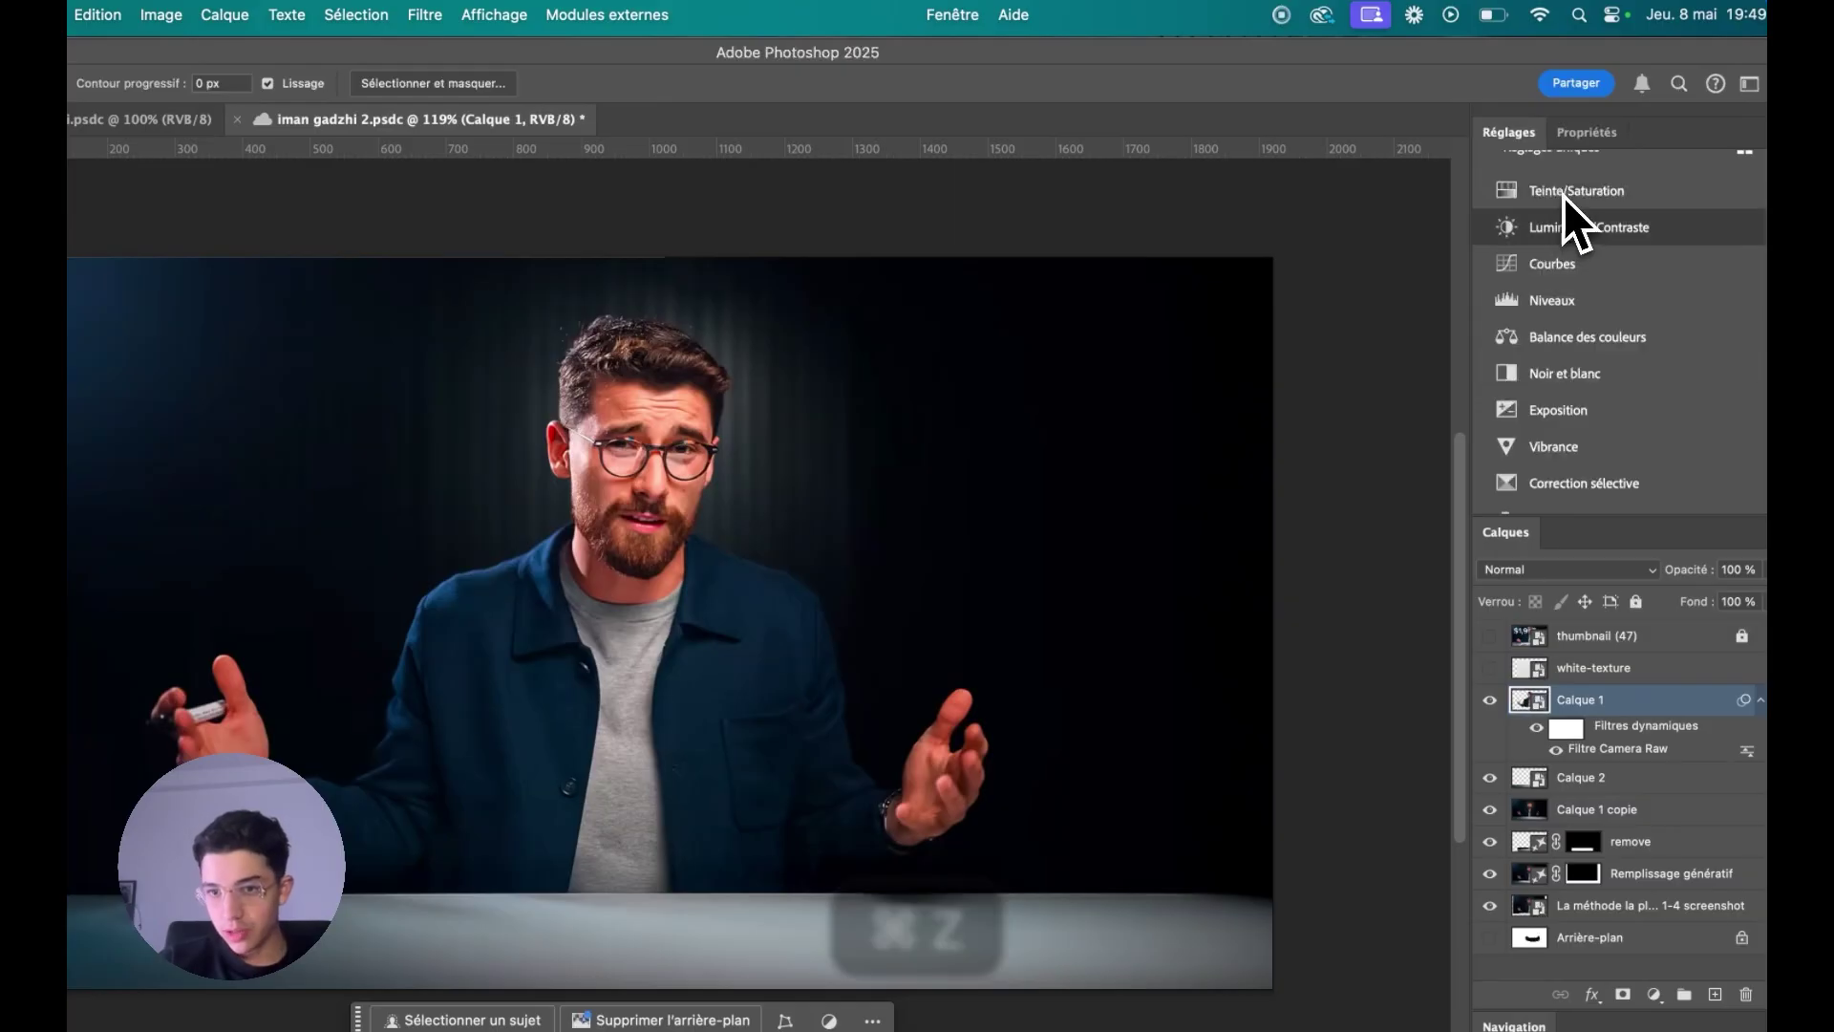
- Add a Hue/Saturation layer with saturation fully removed and its mask inverted
left_click(1563, 191)
left_click_drag(1602, 363, 1290, 376)
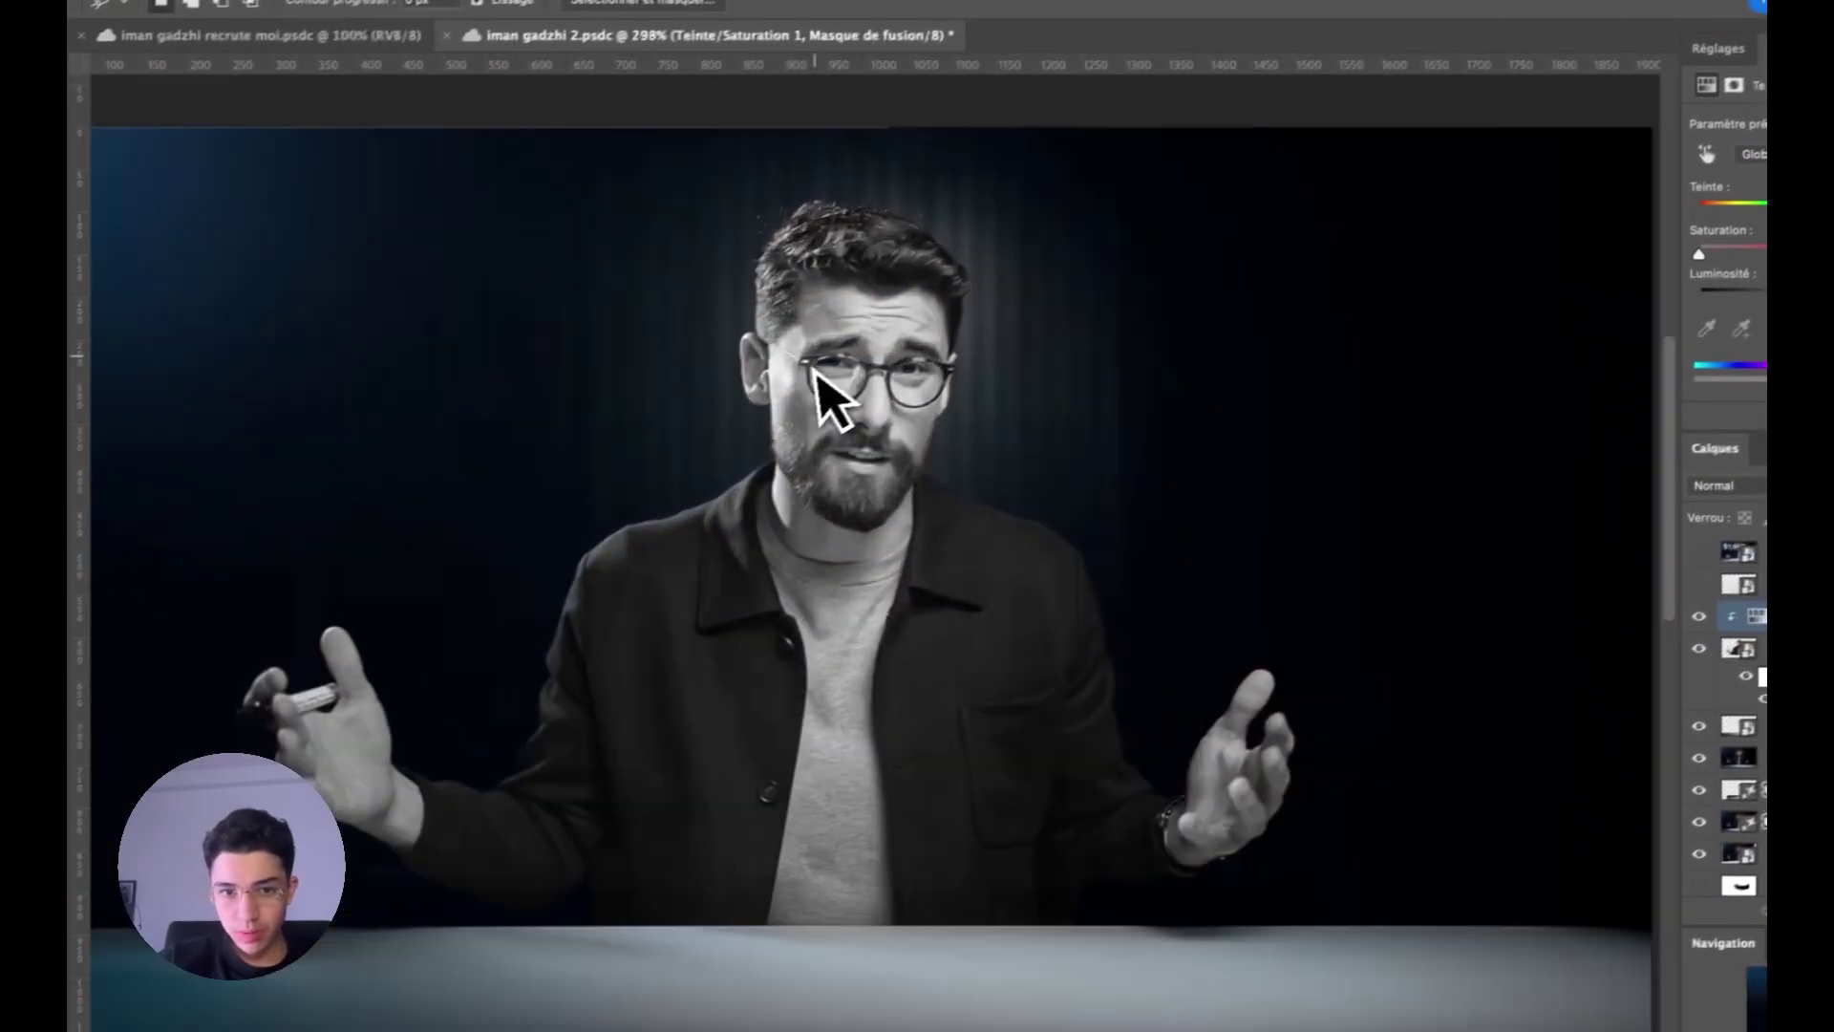
scroll(822, 391, "up", 5)
key("super+i")
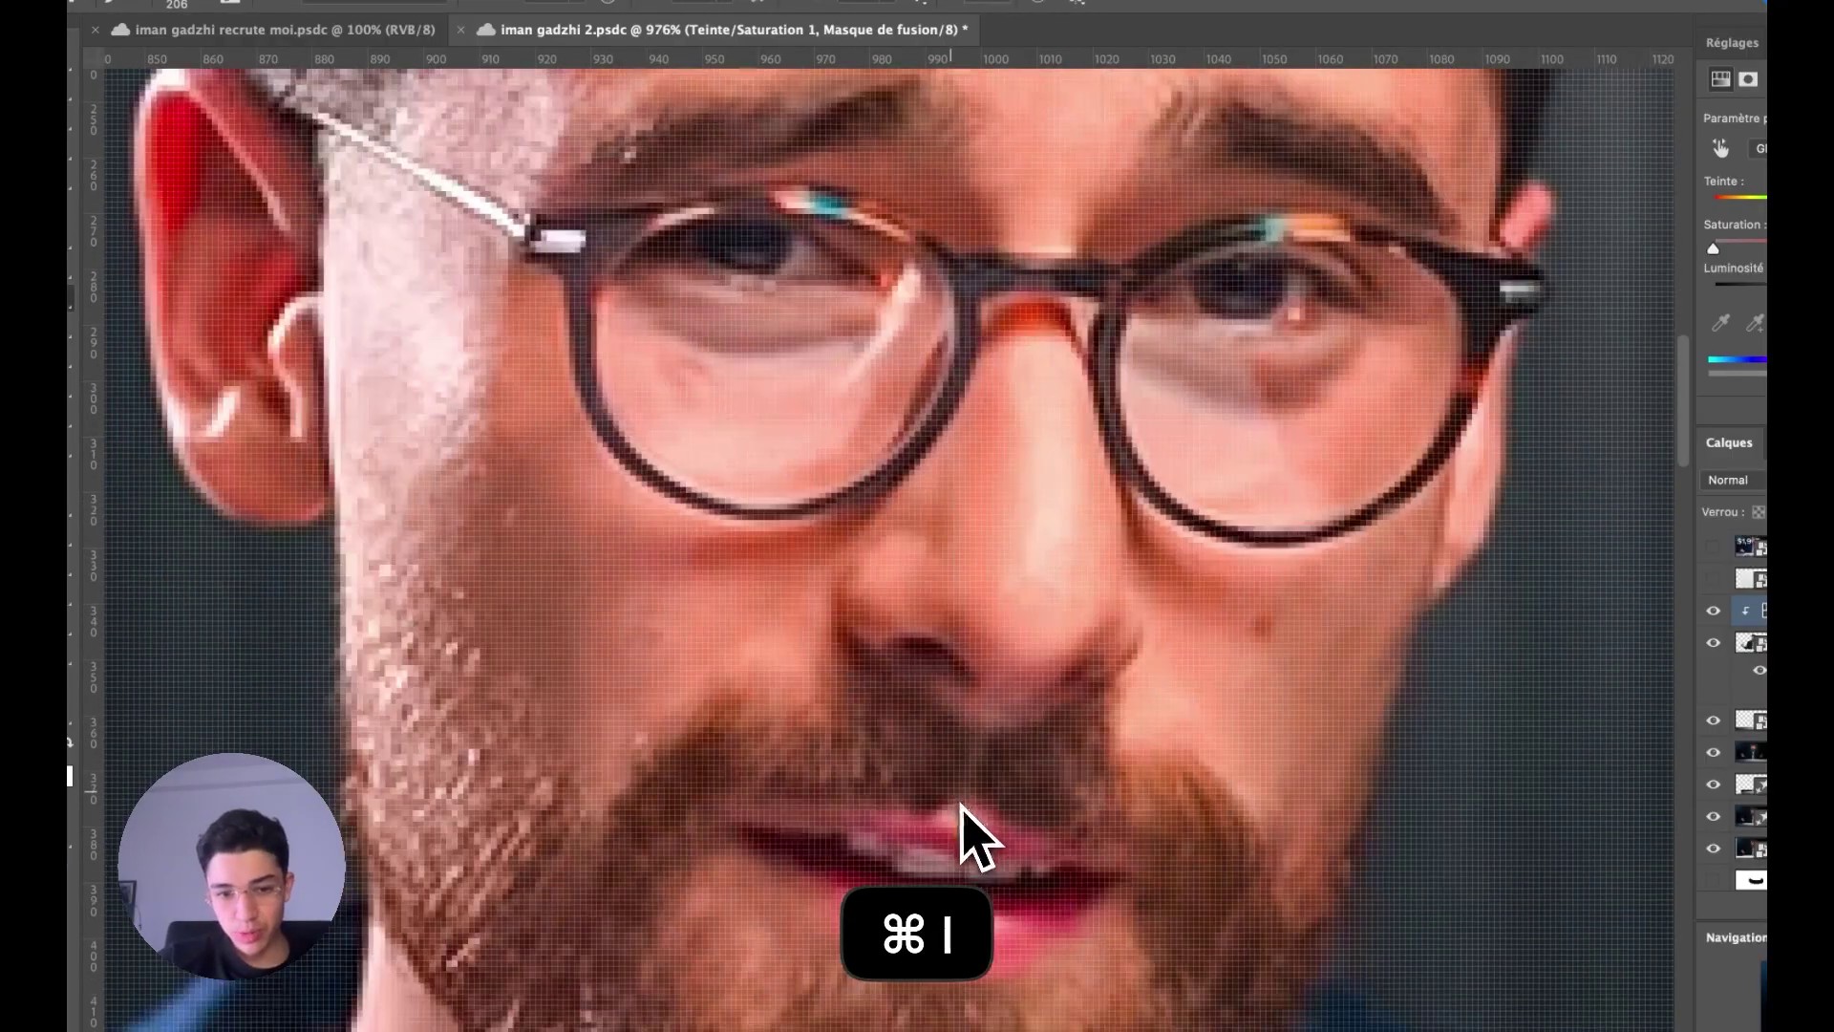
- Switch to the Brush tool and set its size and hardness for mask painting
key("b")
left_click_drag(961, 755, 1017, 754)
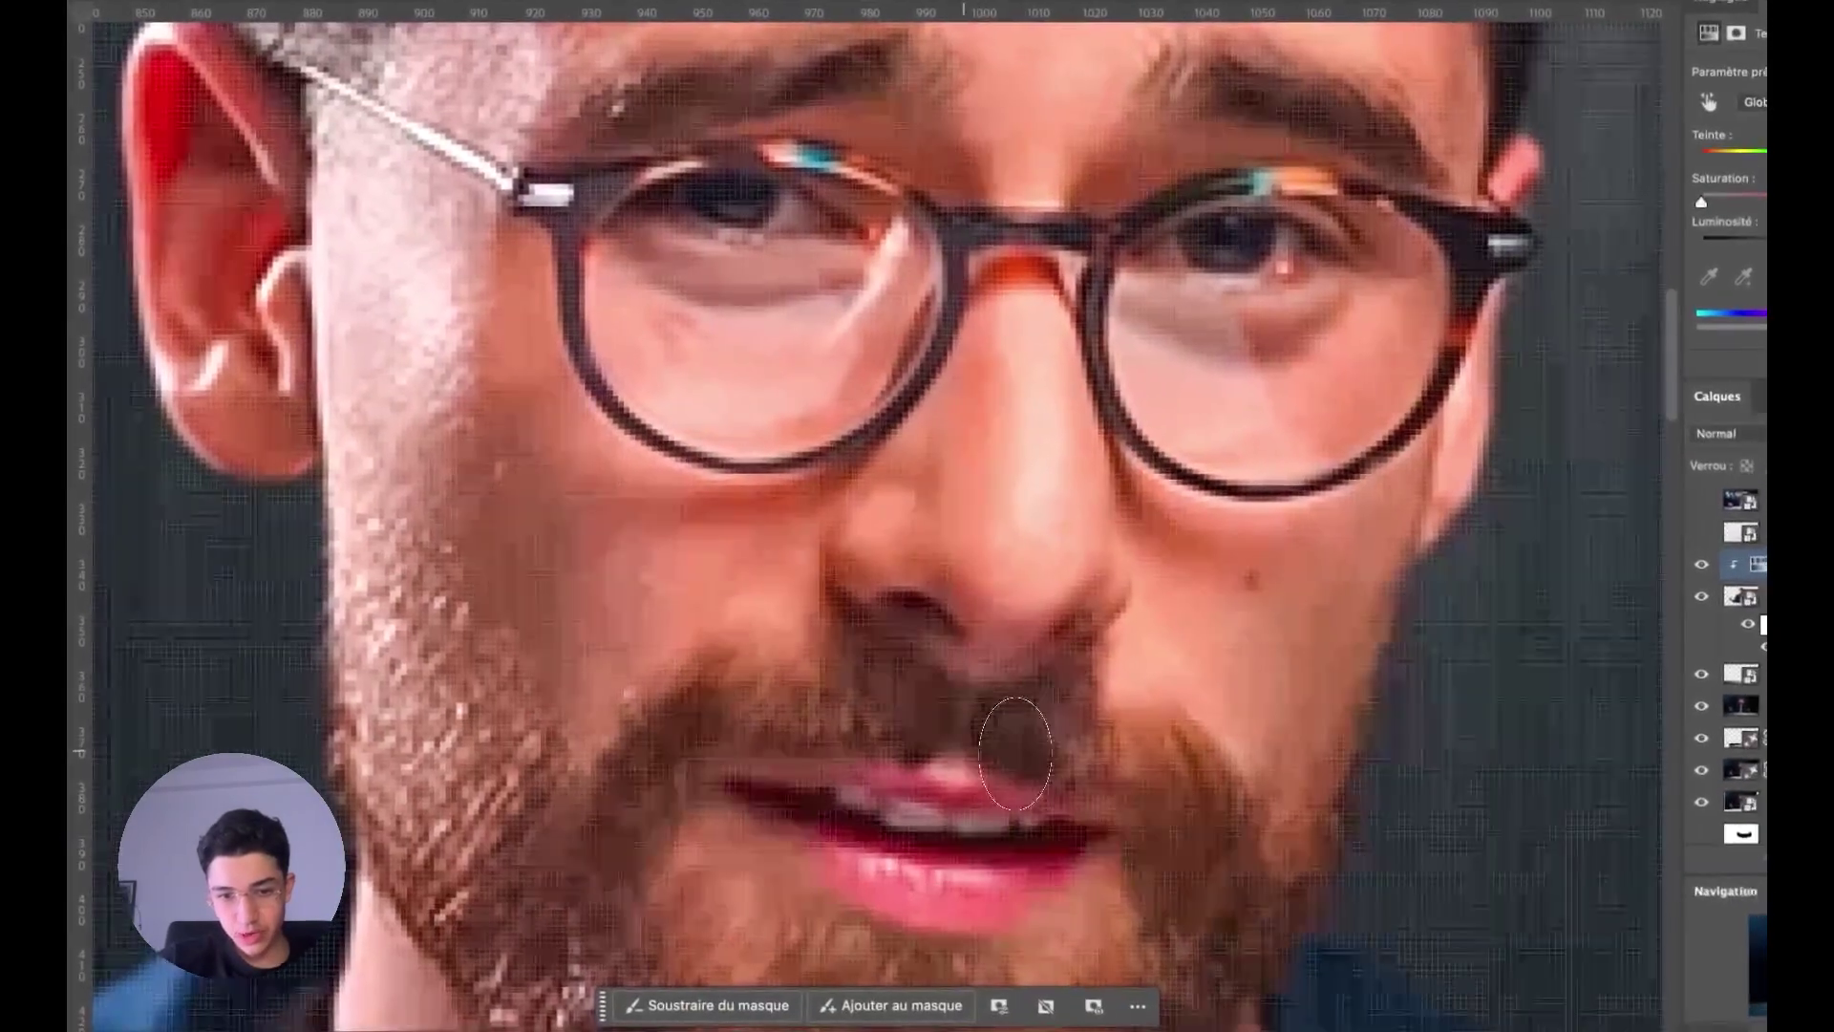
right_click(893, 549)
key("Escape")
scroll(745, 812, "down", 5)
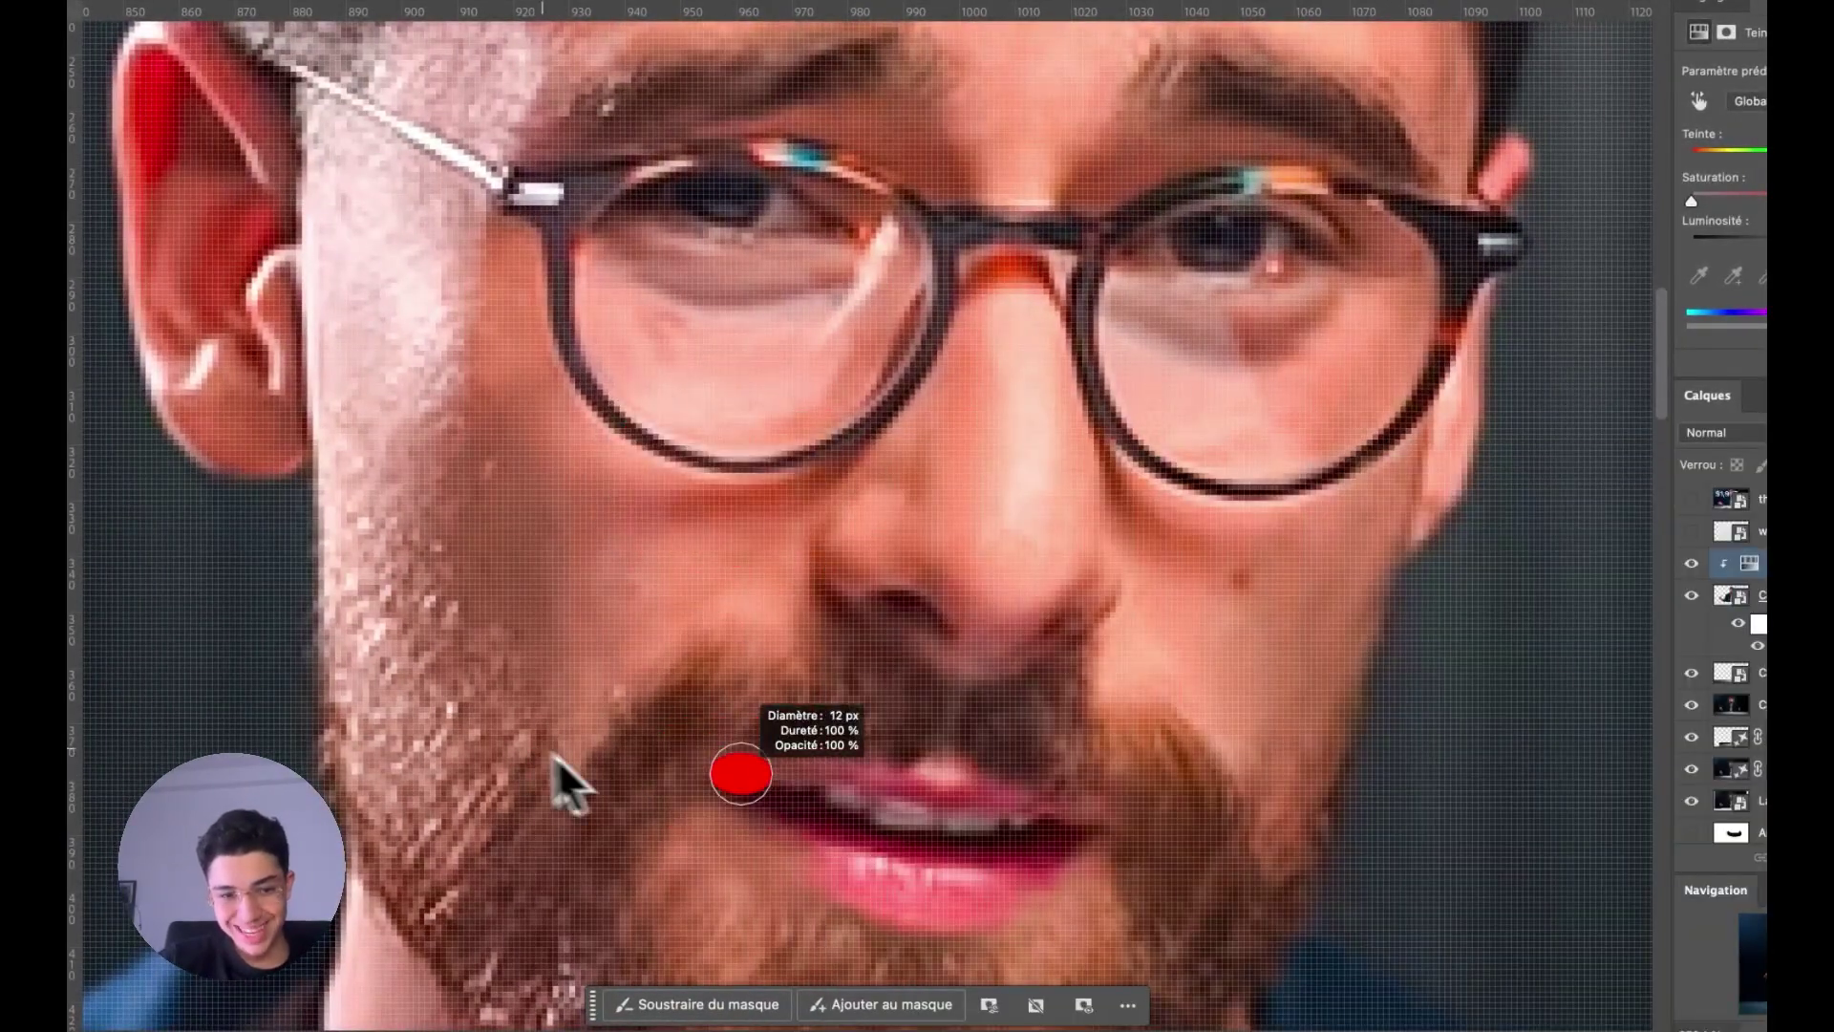
scroll(1013, 933, "down", 5)
scroll(1008, 874, "up", 10)
scroll(994, 848, "down", 5)
scroll(878, 718, "up", 4)
- Paint the mask along the lip line, zooming in to check the eyes and glasses
mouse_move(708, 634)
left_mouse_down()
mouse_move(1018, 702)
mouse_move(853, 688)
mouse_move(917, 675)
mouse_move(839, 685)
left_mouse_up()
scroll(783, 654, "down", 2)
scroll(1060, 697, "down", 3)
scroll(1044, 643, "up", 5)
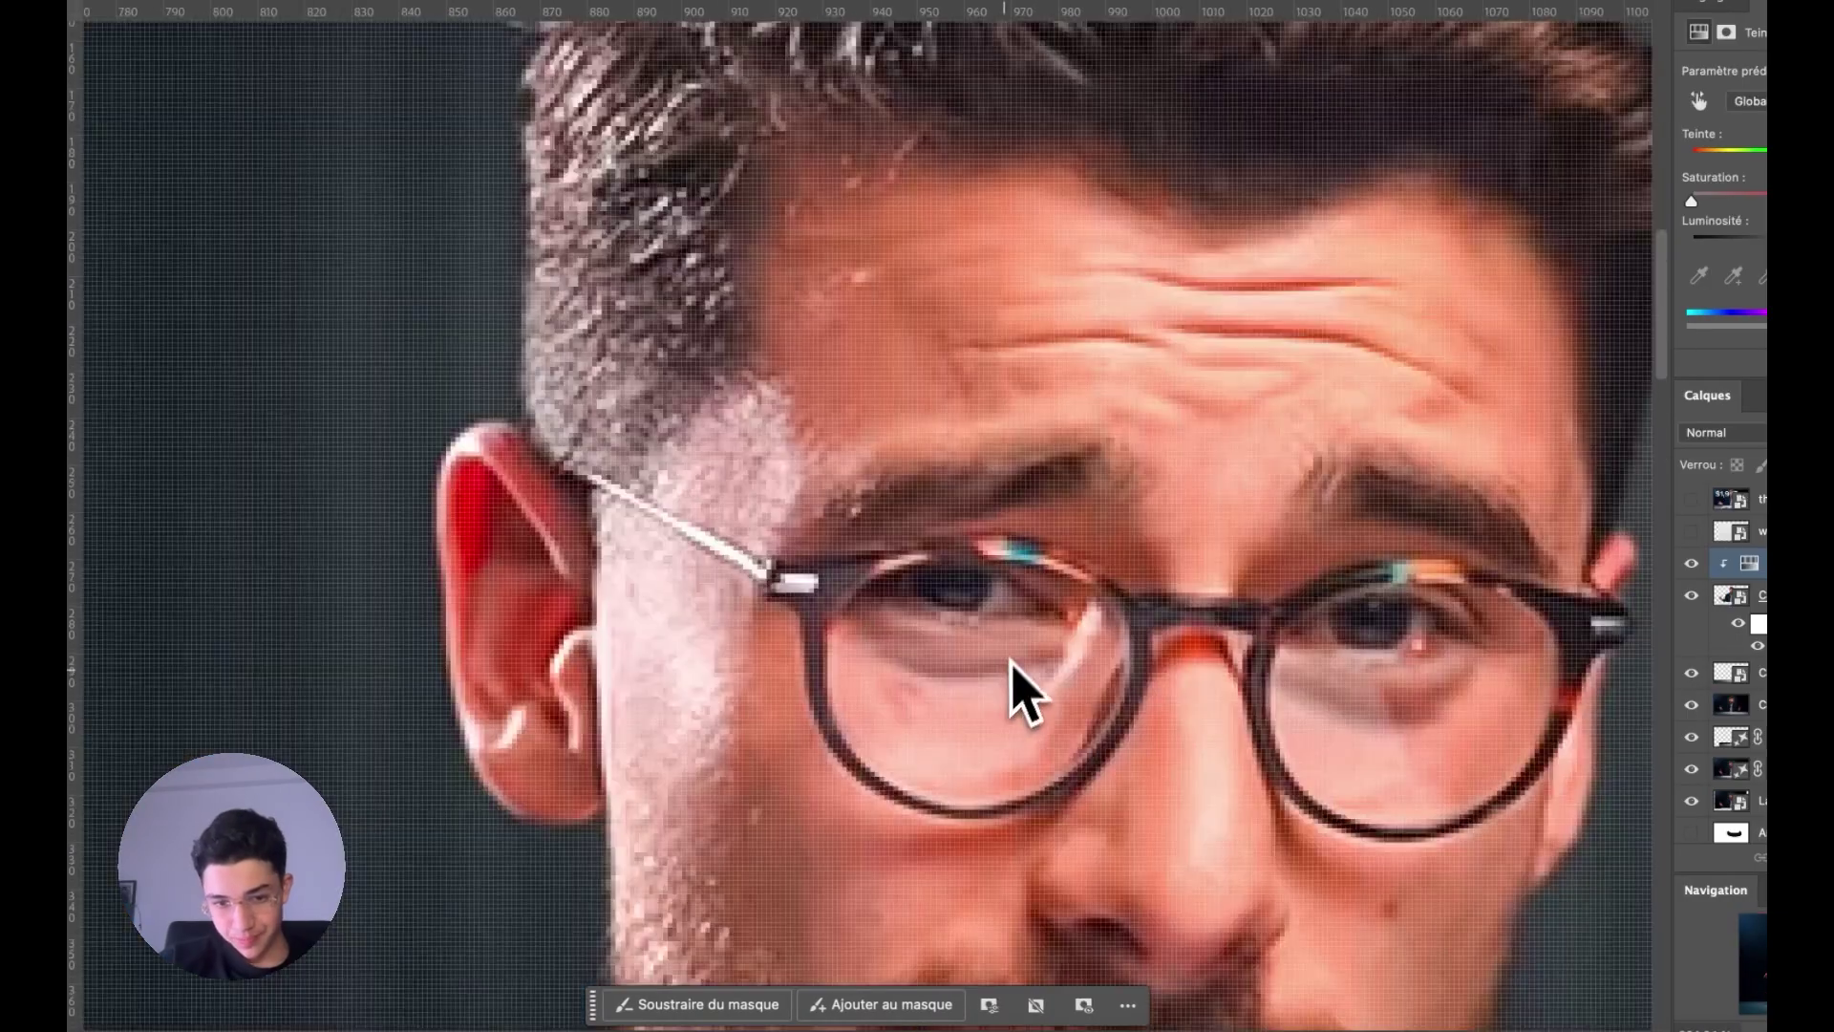
scroll(1018, 702, "up", 5)
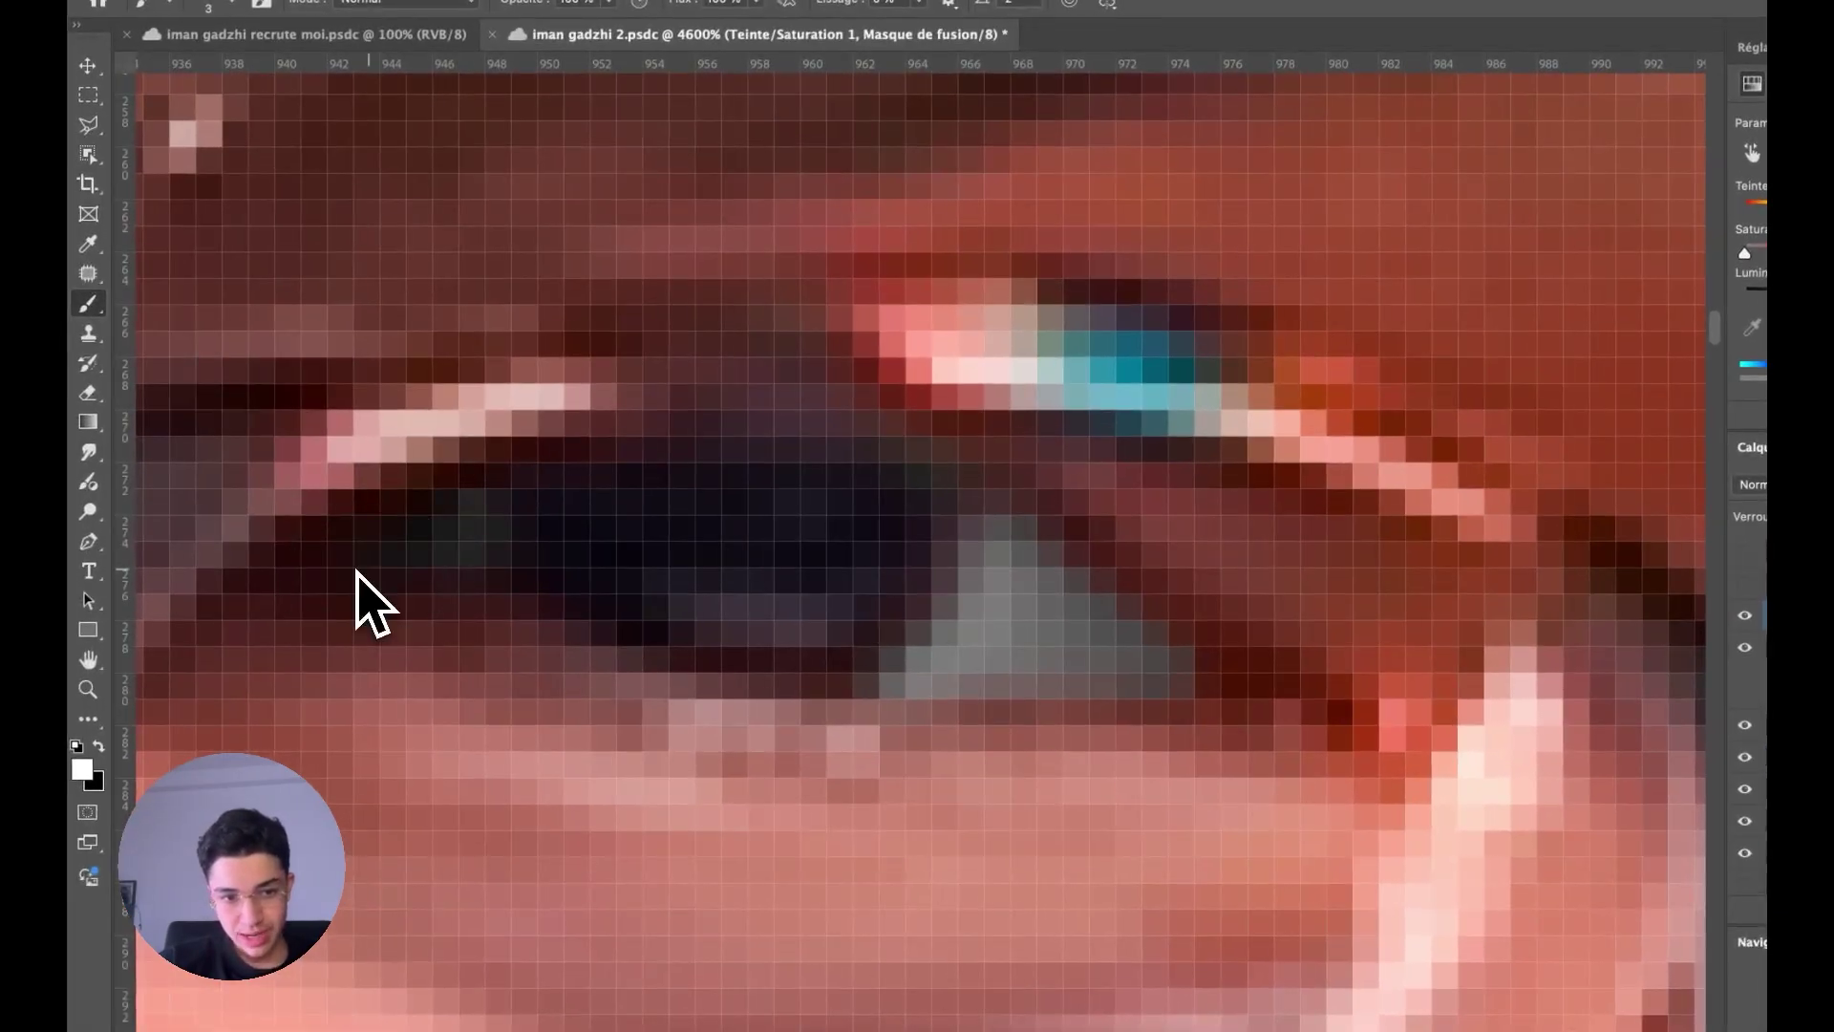
scroll(356, 571, "down", 5)
scroll(525, 614, "up", 4)
scroll(622, 643, "down", 2)
- Add a Levels layer with the white input at 144, then set black as the paint colour and enlarge the brush
scroll(421, 593, "down", 1)
left_click(1535, 119)
left_click(1574, 266)
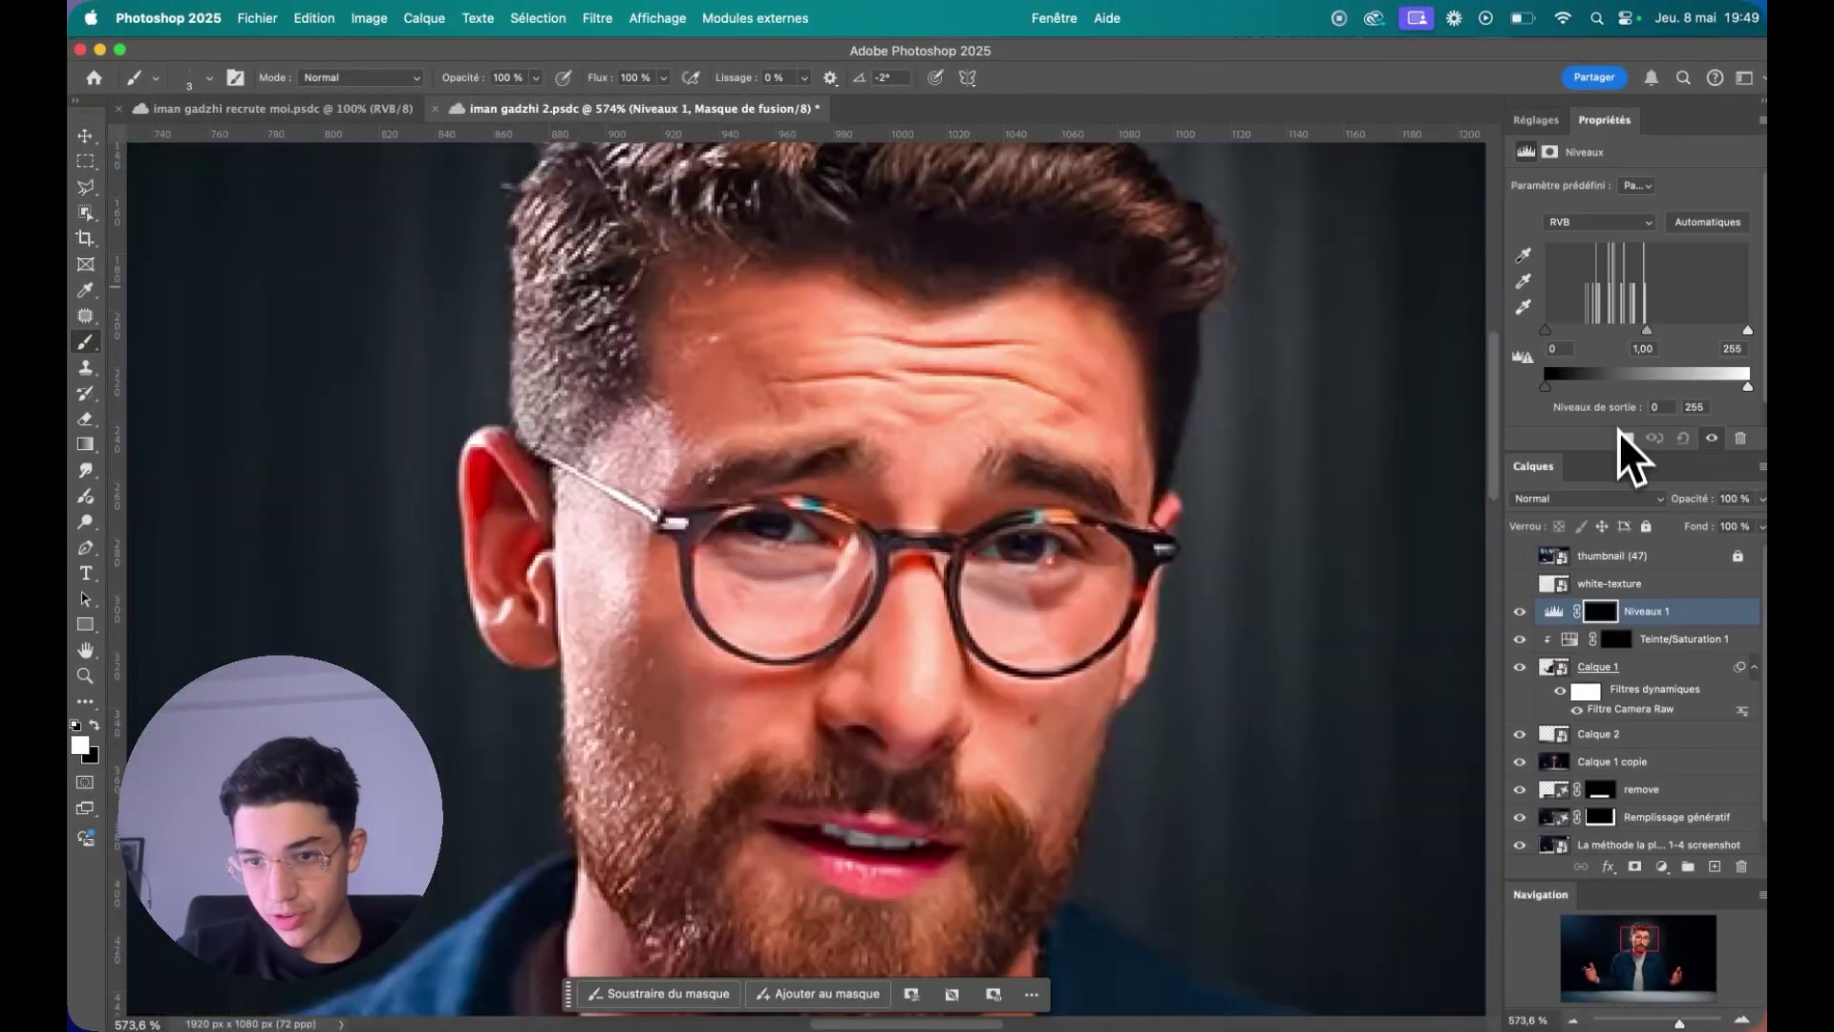
left_click_drag(1653, 346, 1662, 346)
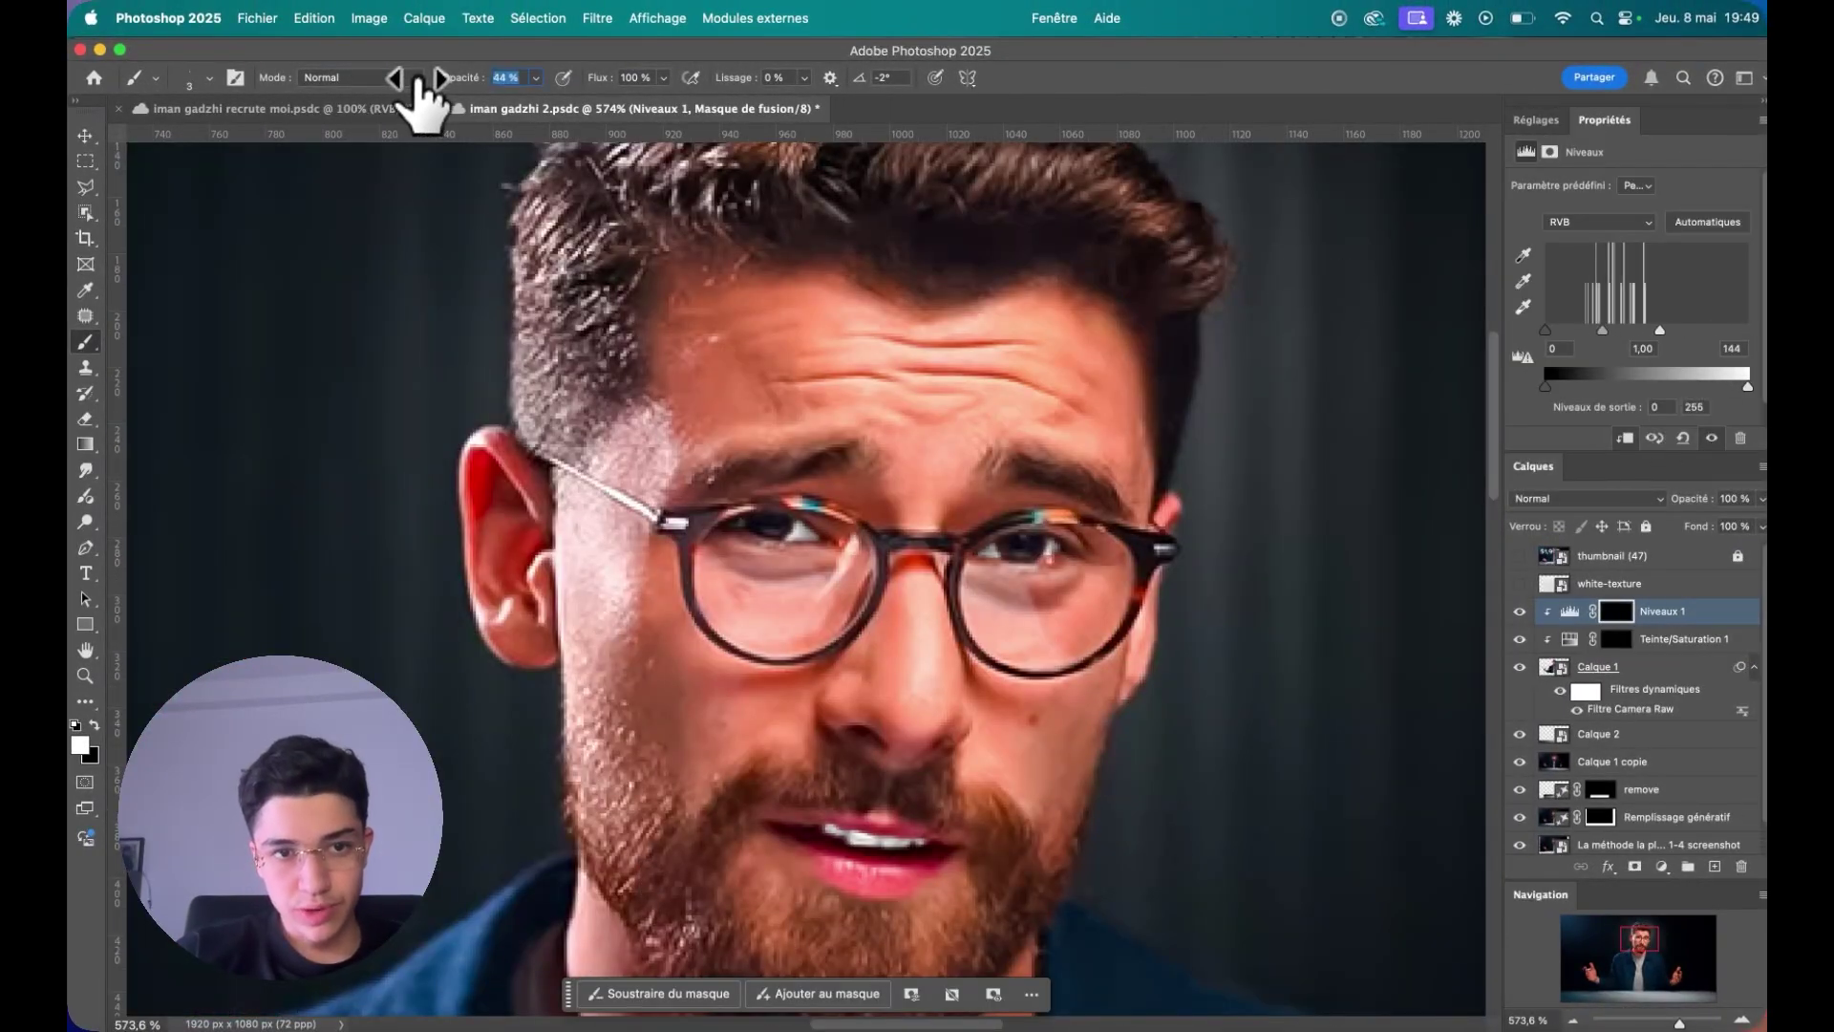
key("x")
mouse_move(675, 777)
left_mouse_down()
mouse_move(860, 839)
mouse_move(894, 884)
left_mouse_up()
left_click(1616, 639)
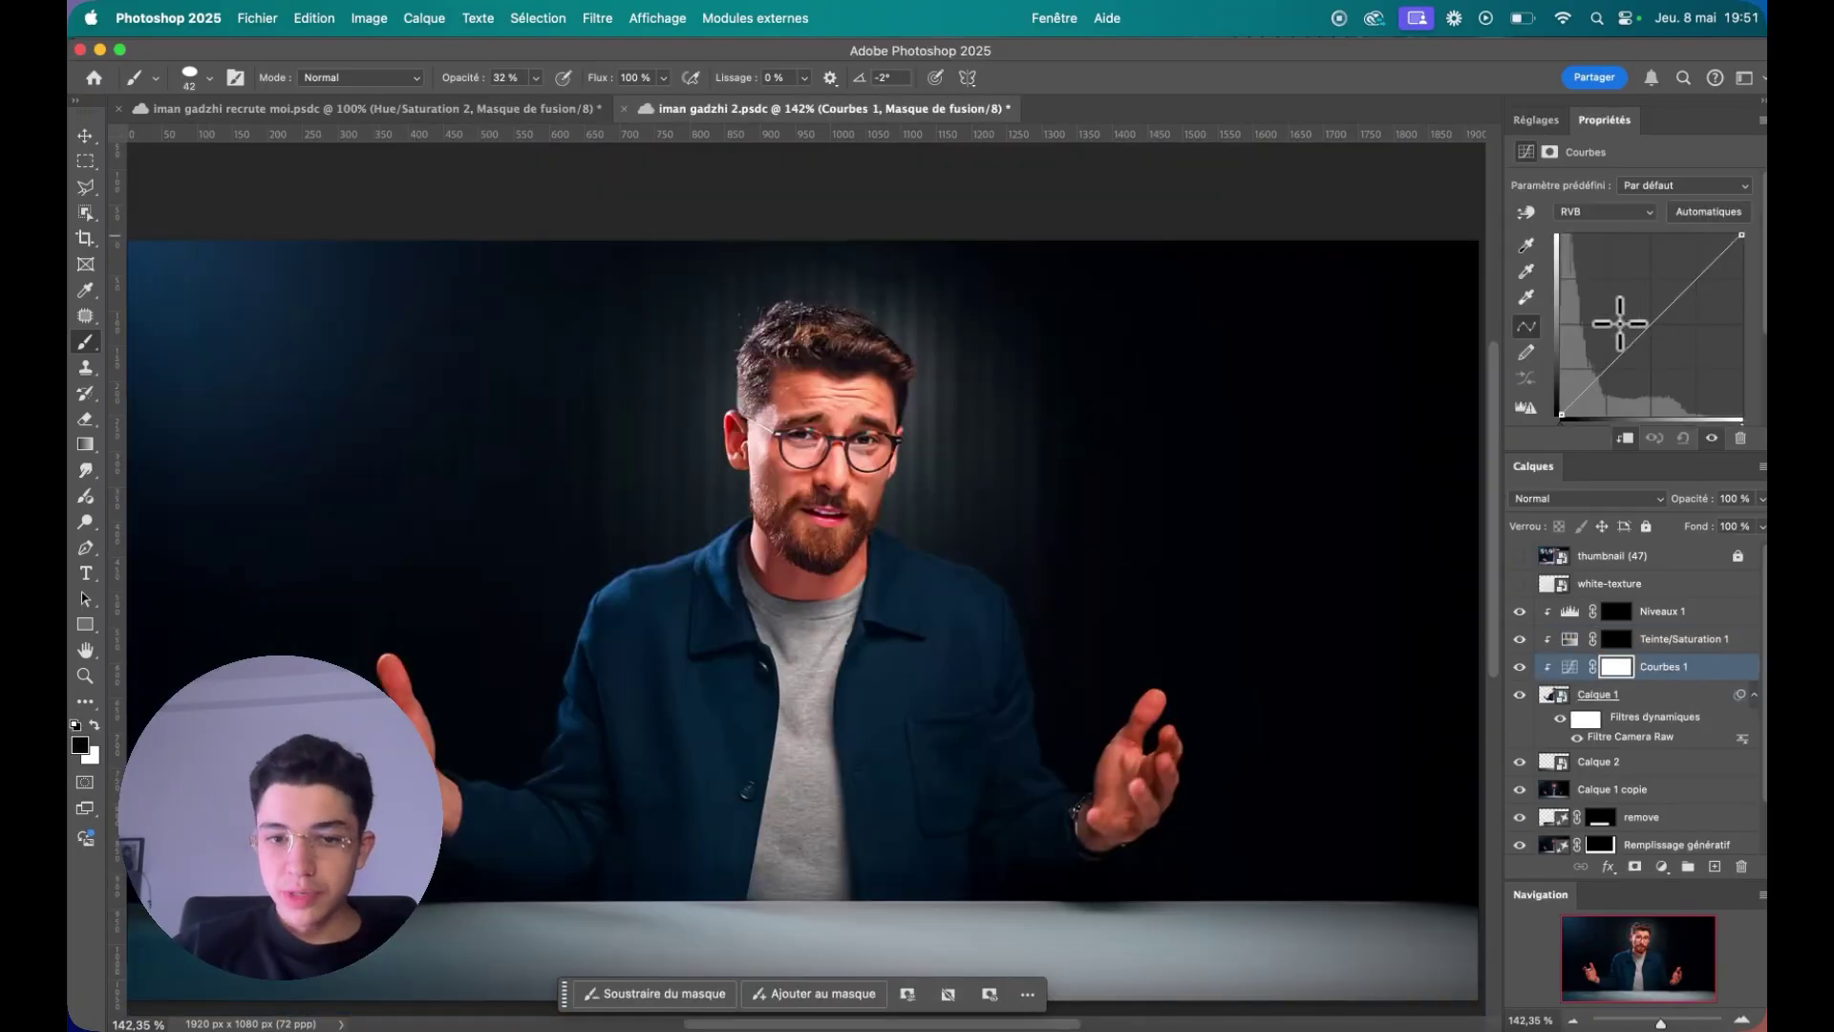
- Raise the Curves layer and set its Underlying Layer black blend slider to 66
left_click(1609, 315)
double_click(1725, 670)
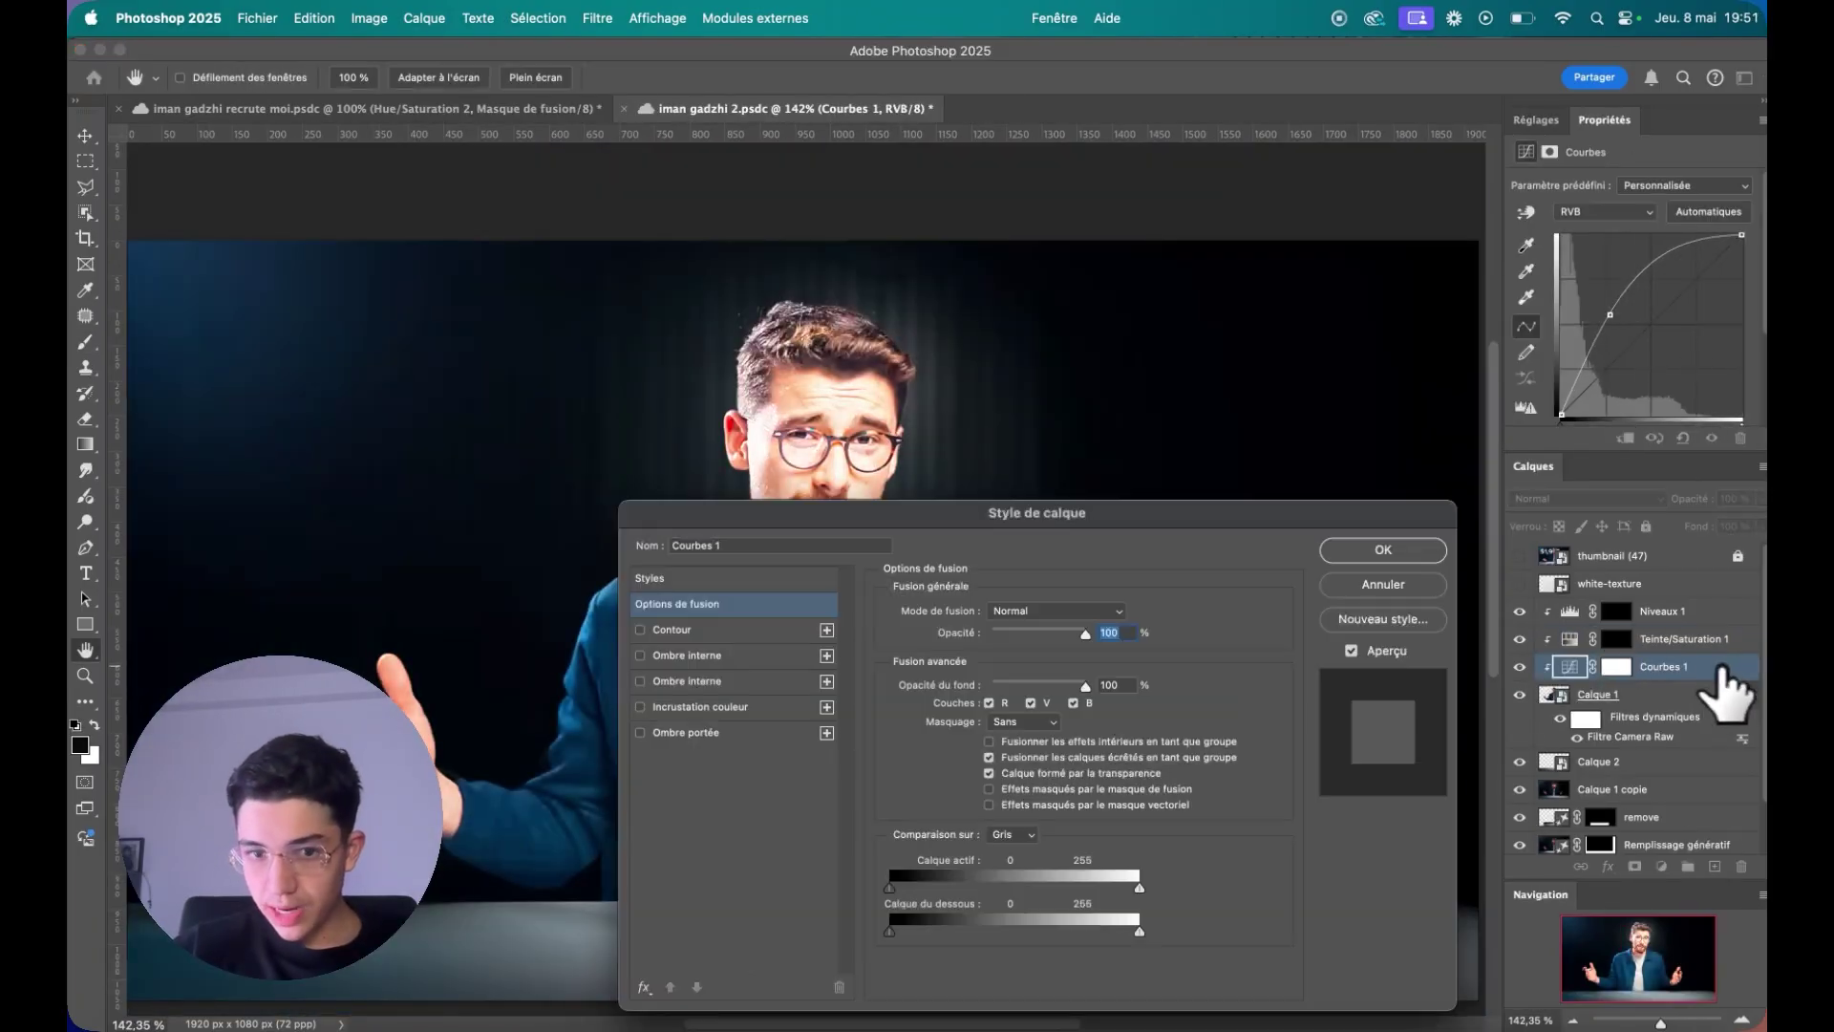
left_click_drag(914, 515, 1277, 216)
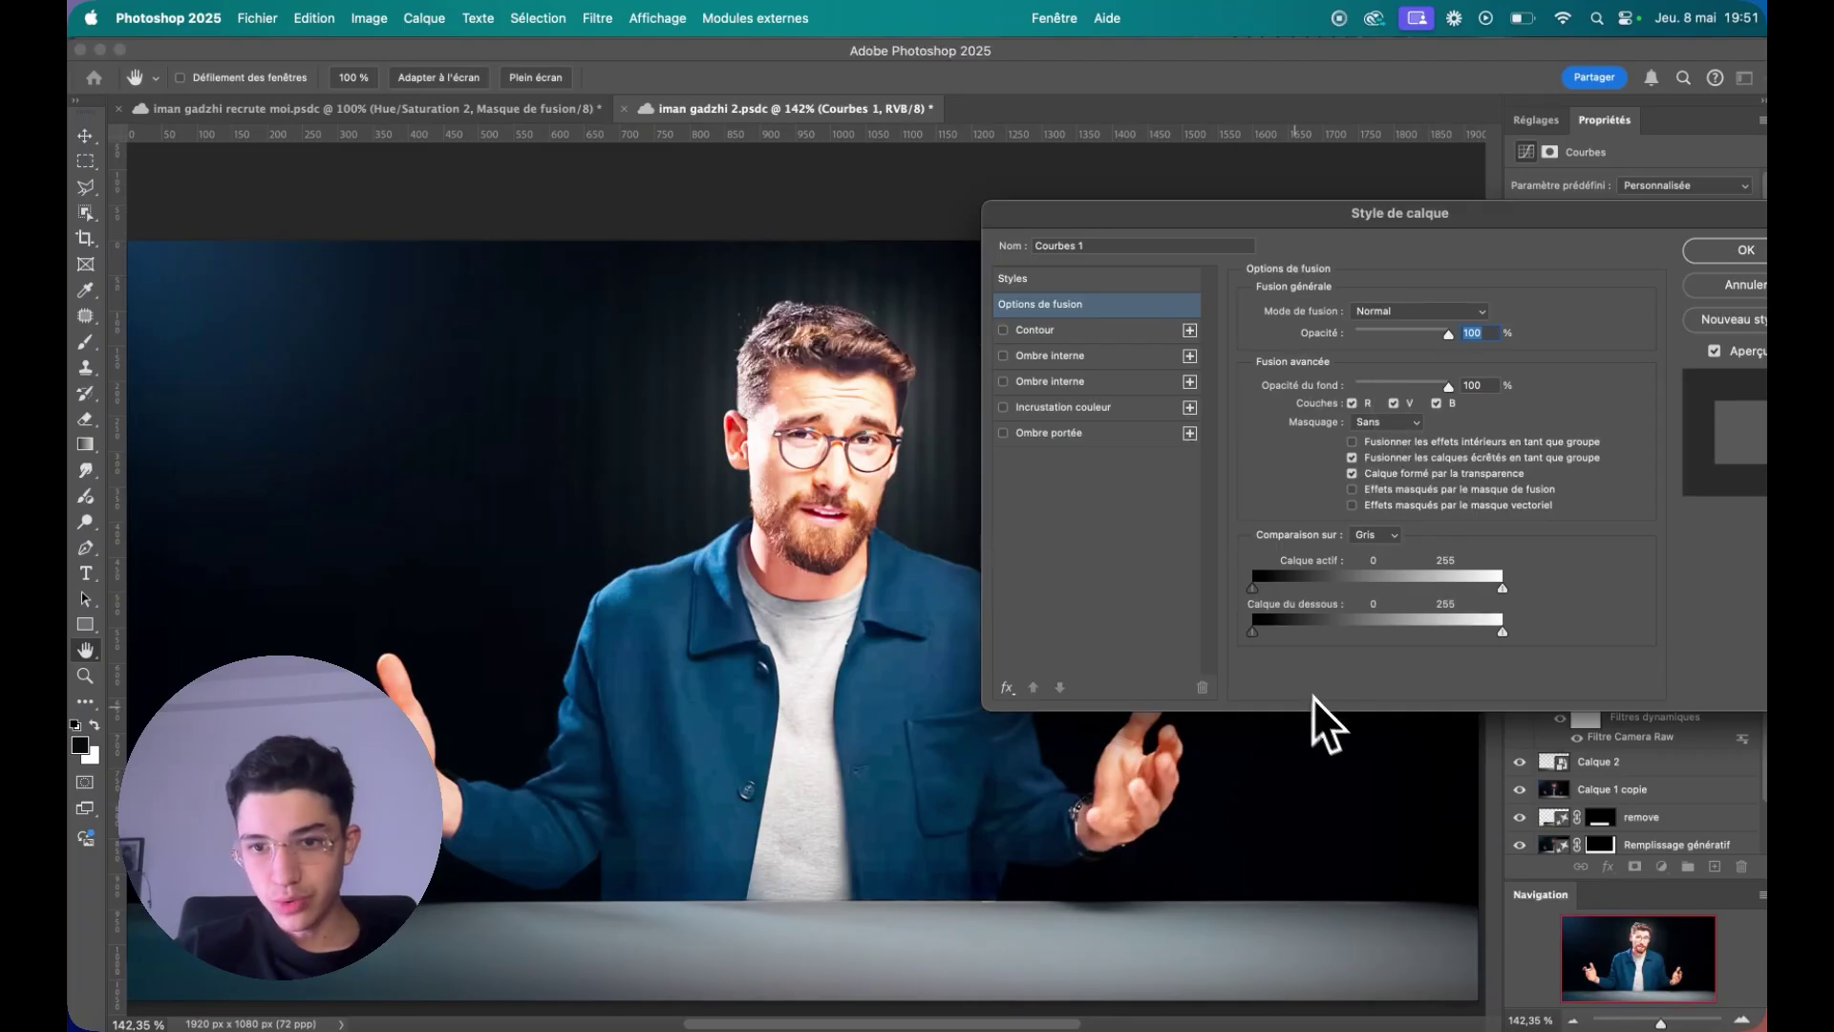
left_click_drag(1253, 632, 1487, 633)
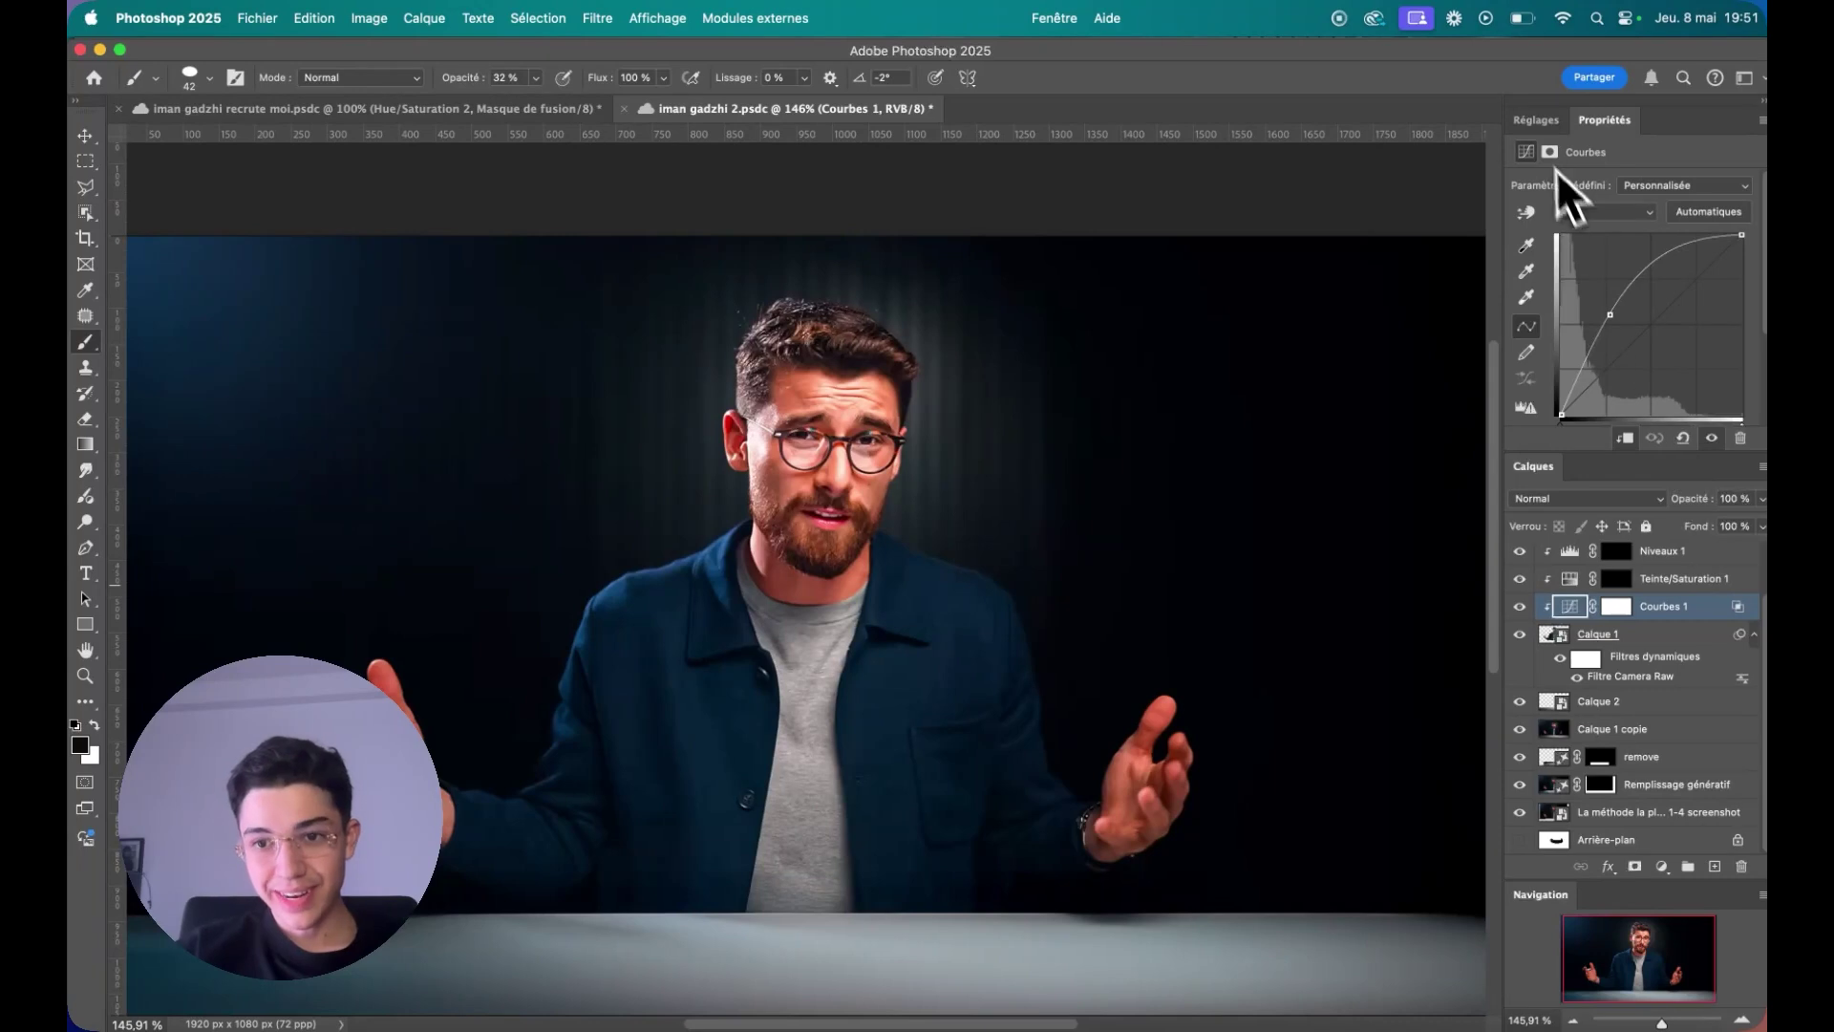
left_click(1537, 125)
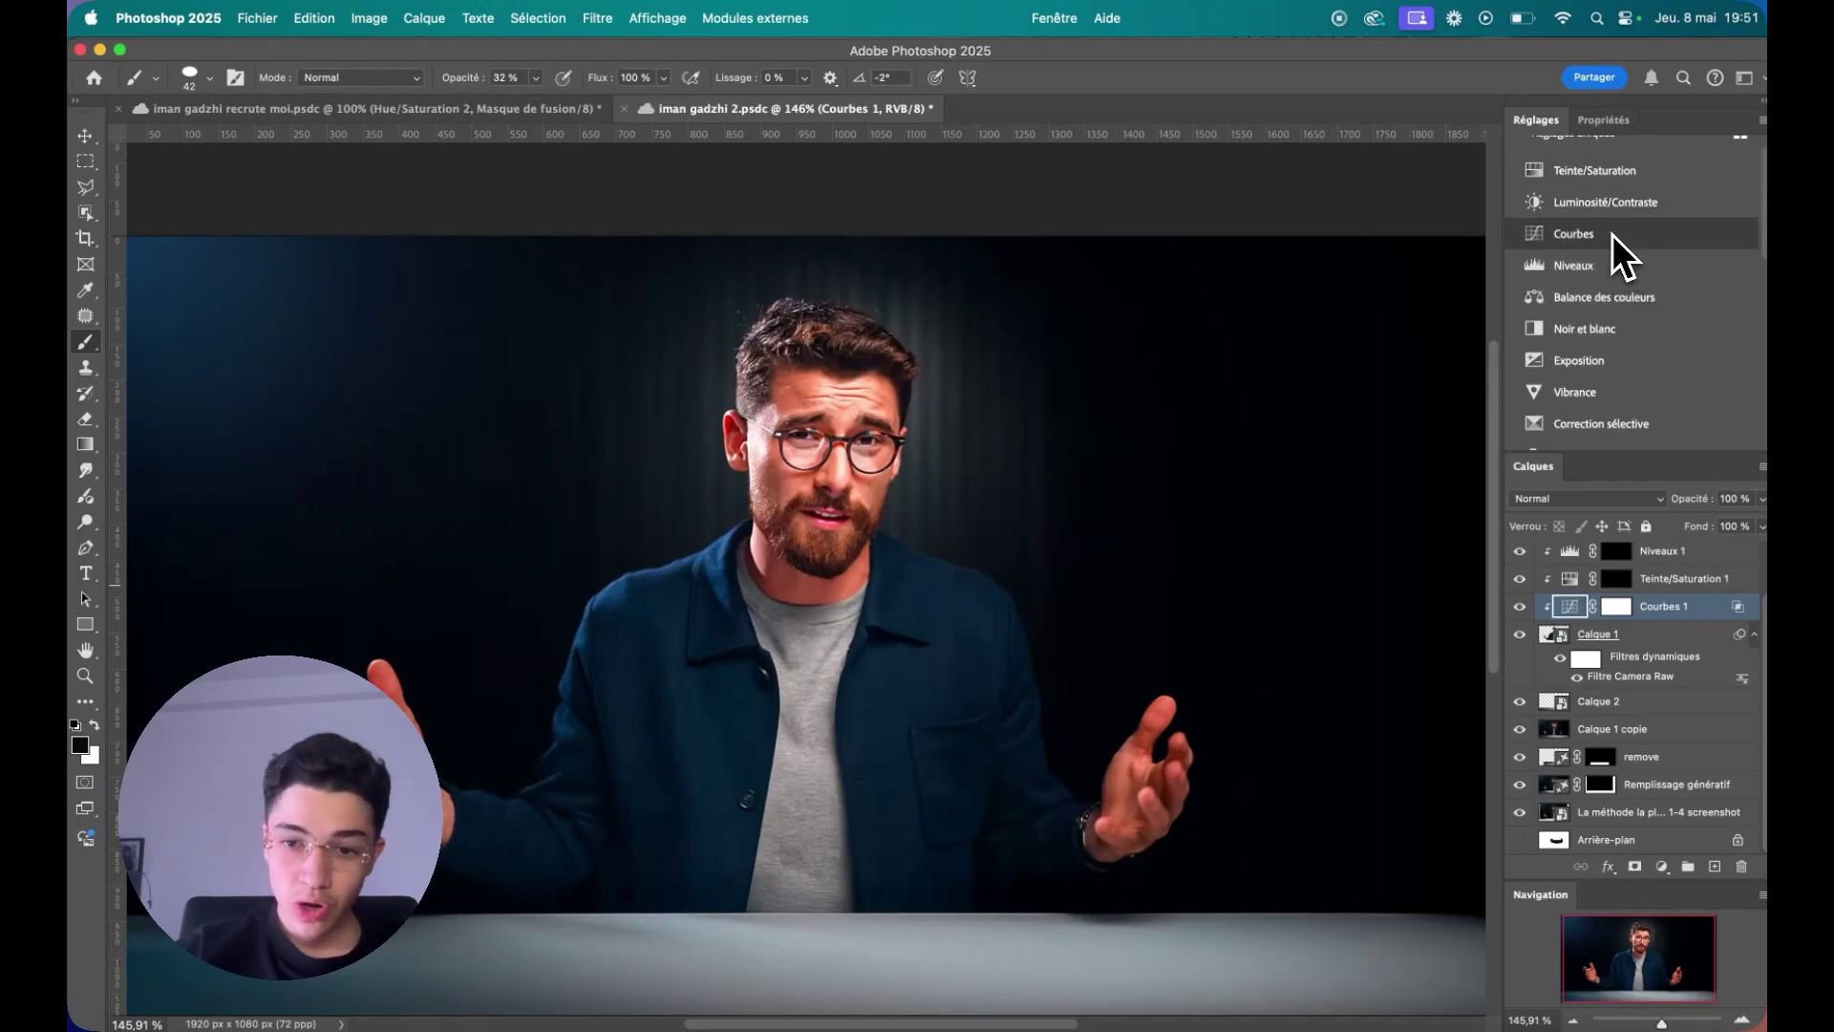
- Add a second brightening Curves layer and invert its mask to hide it
left_click(1612, 235)
left_click_drag(1654, 315, 1644, 297)
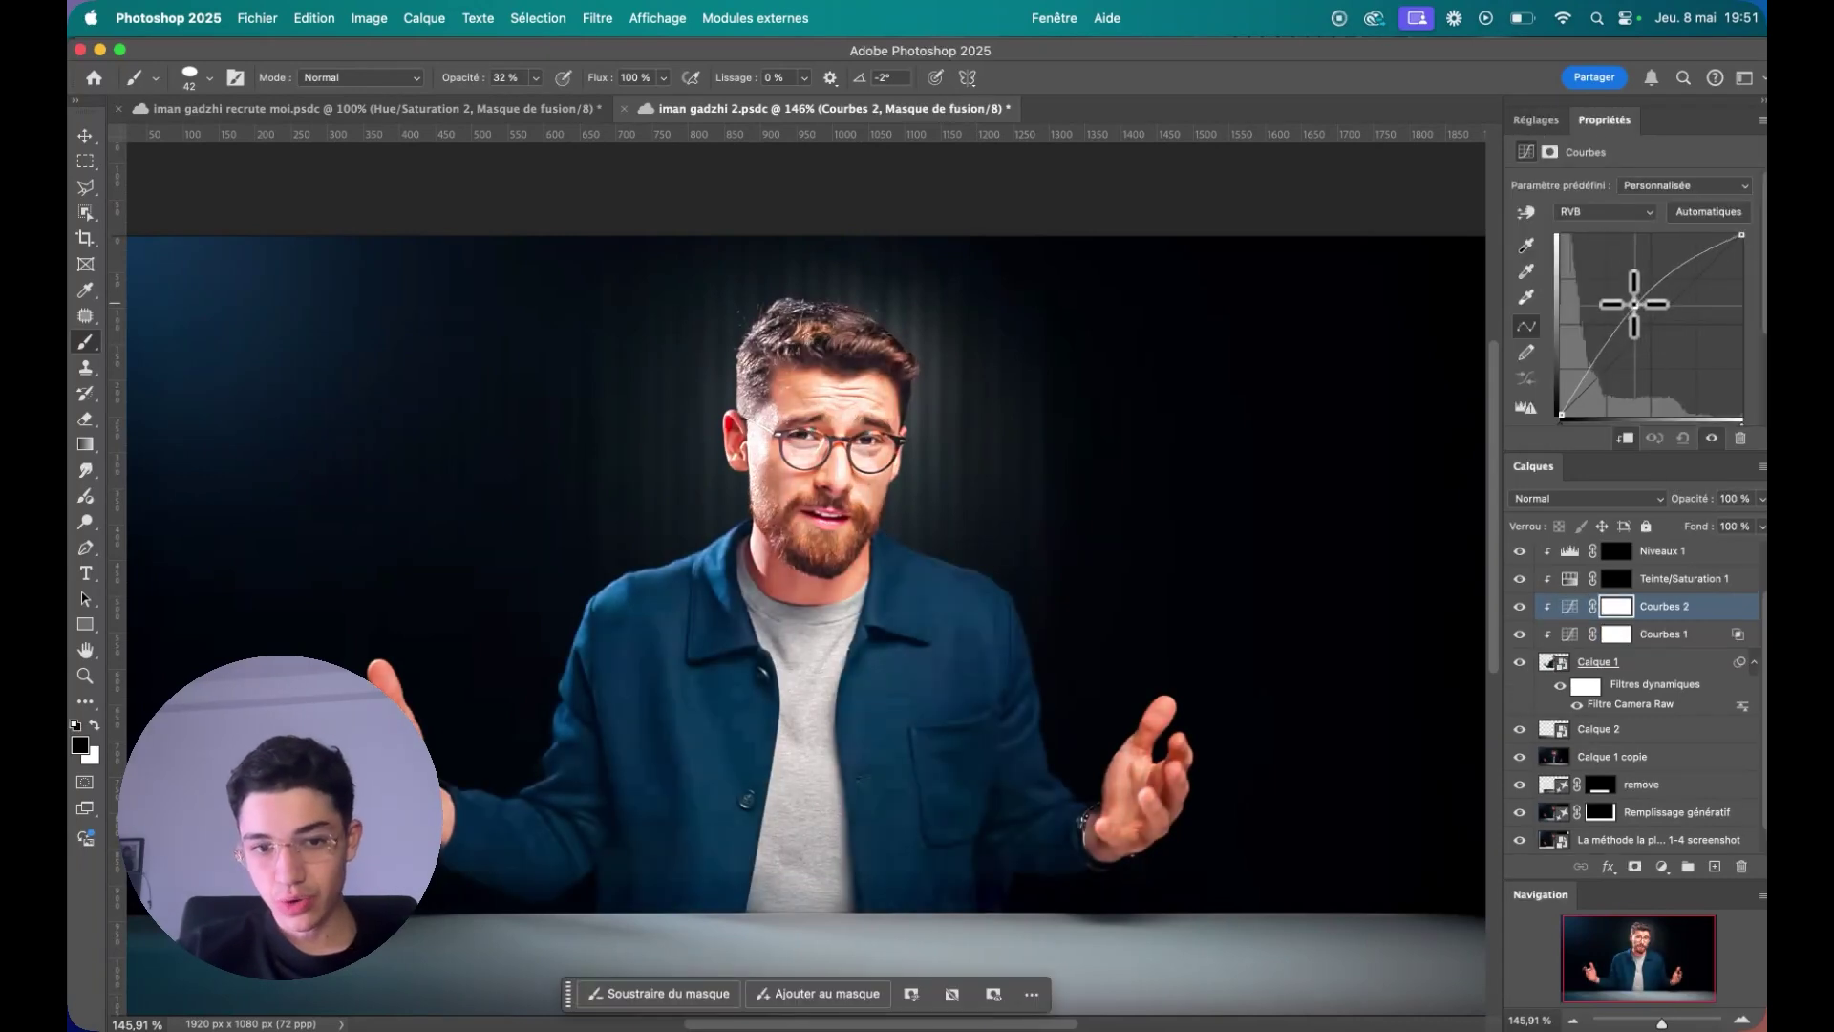
key("super+i")
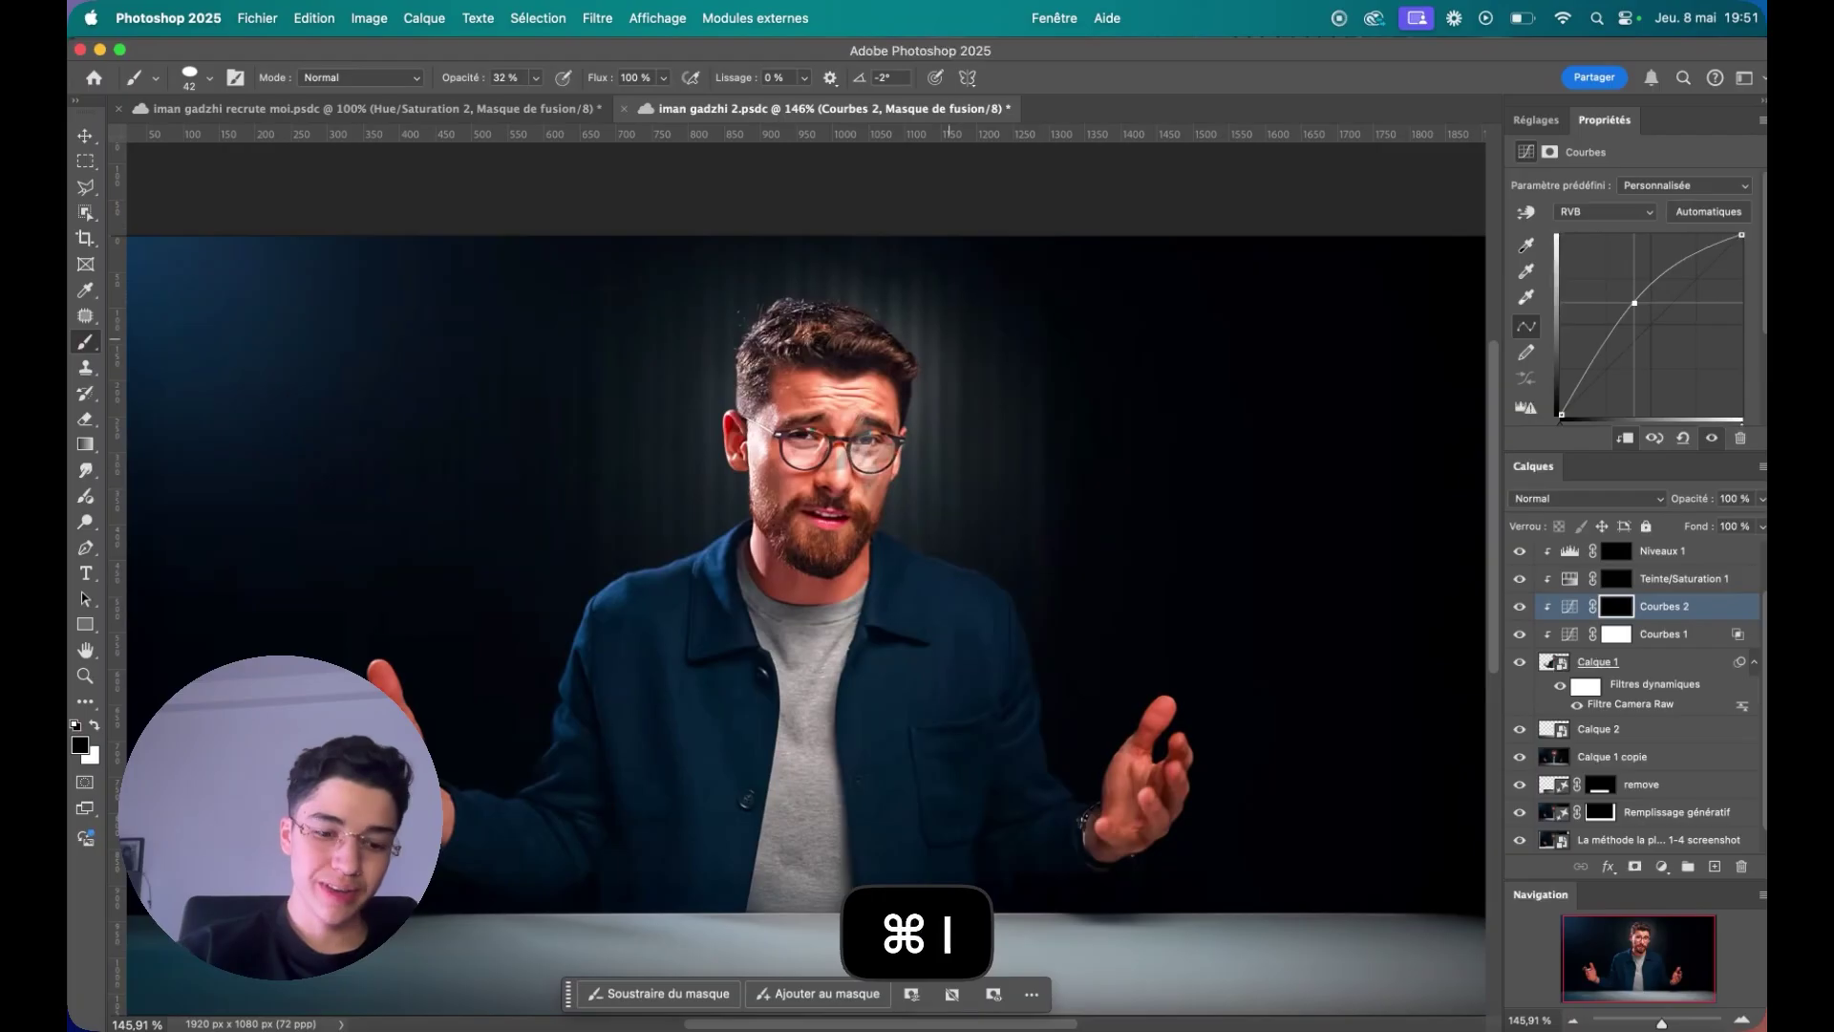
- Choose a soft round brush and lower its flow to 5%
scroll(713, 609, "up", 1)
scroll(713, 609, "up", 3)
scroll(745, 363, "up", 2)
right_click(764, 382)
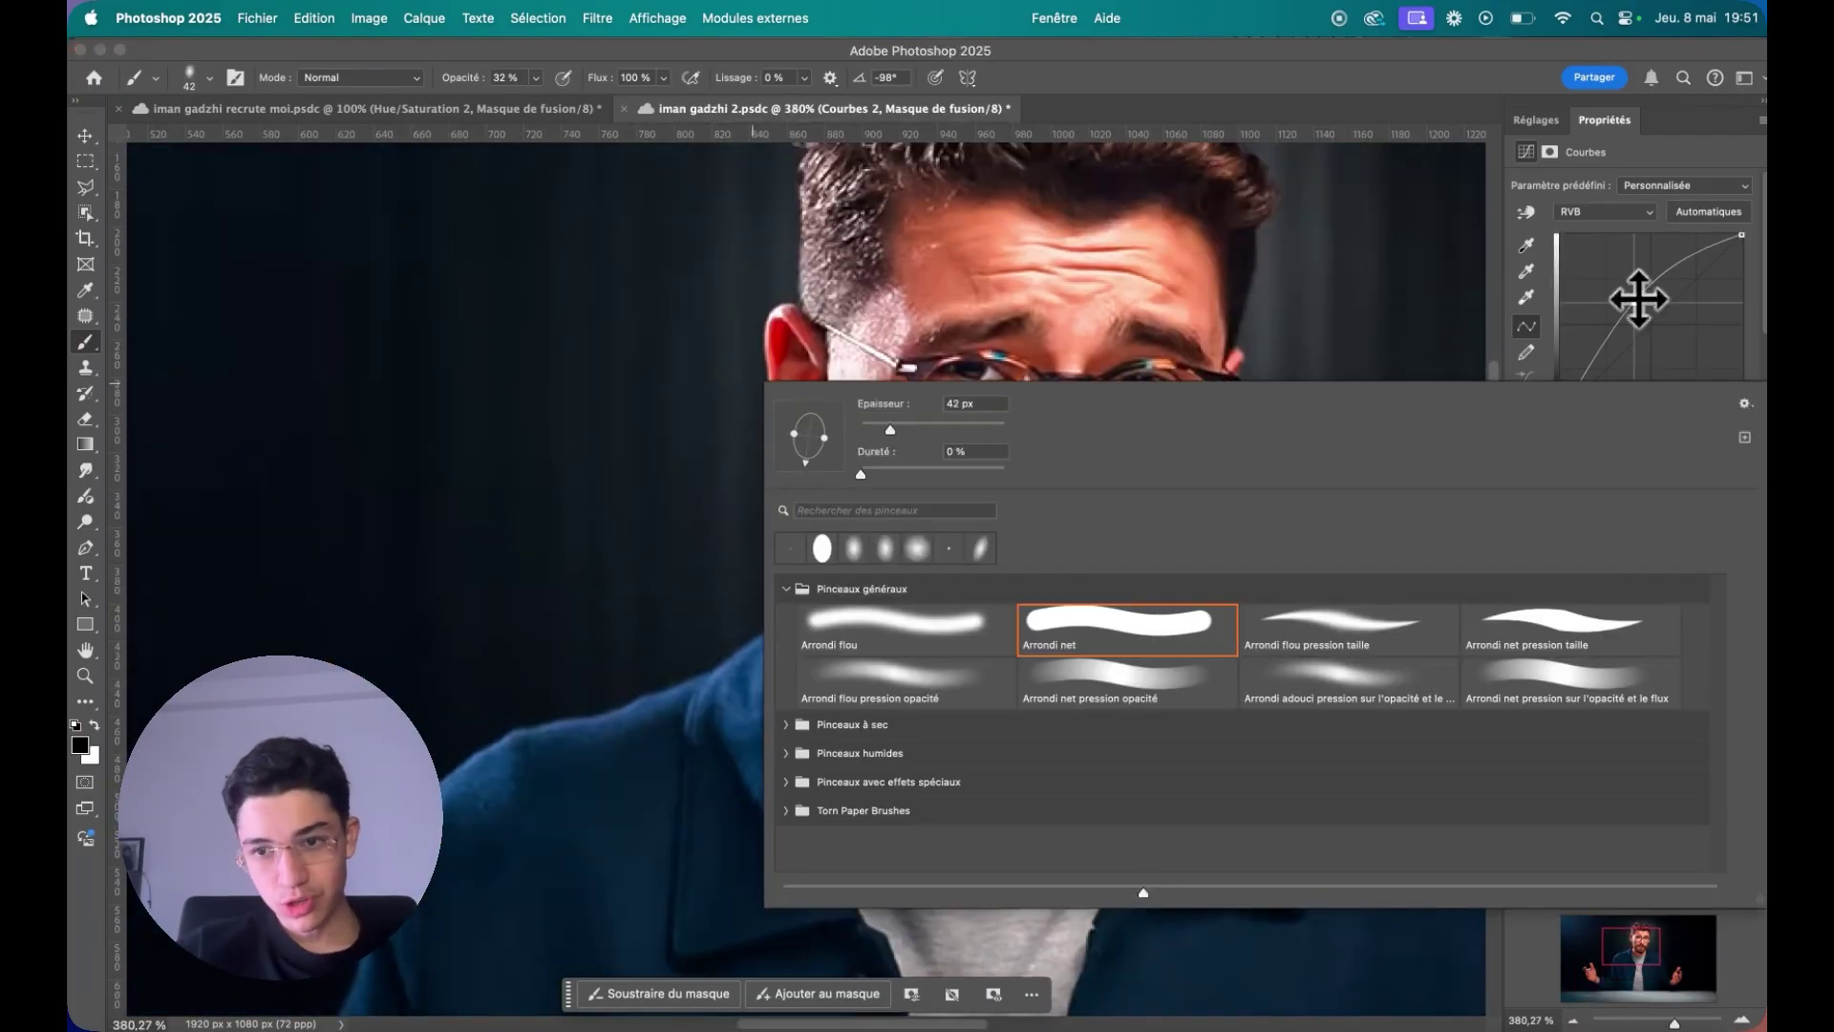
left_click(1641, 302)
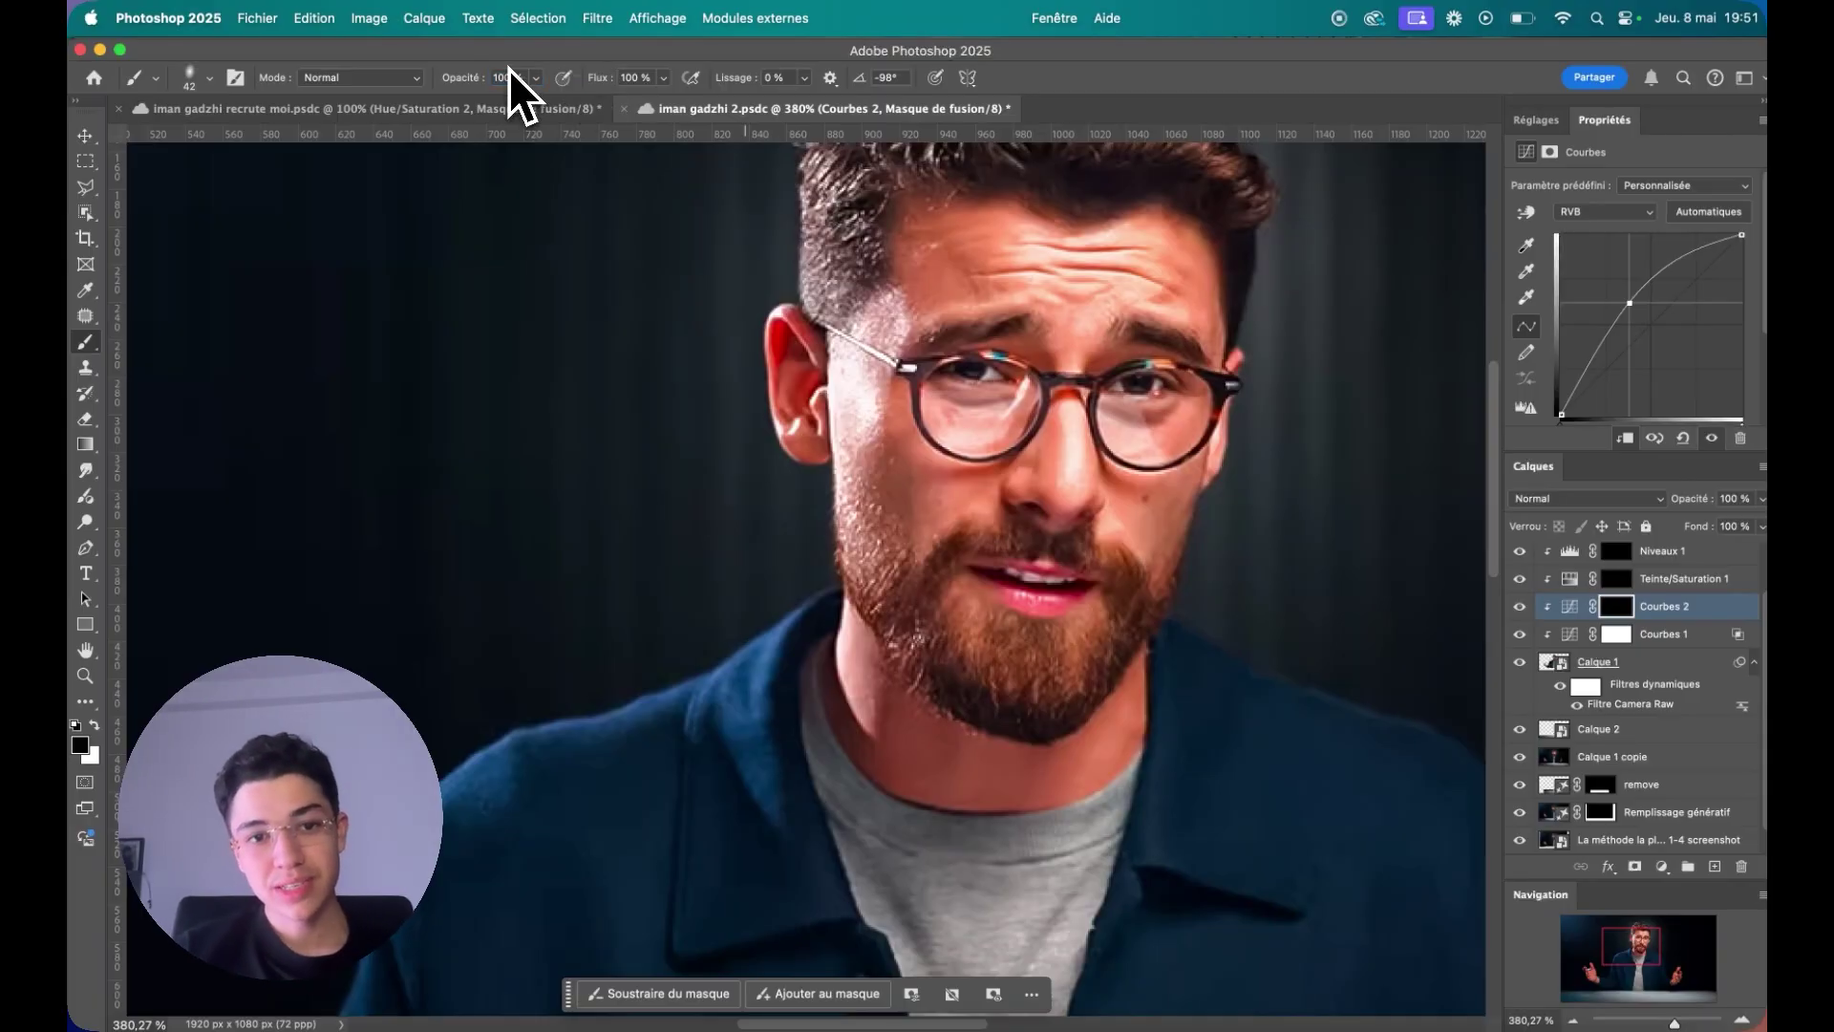
left_click_drag(599, 78, 401, 215)
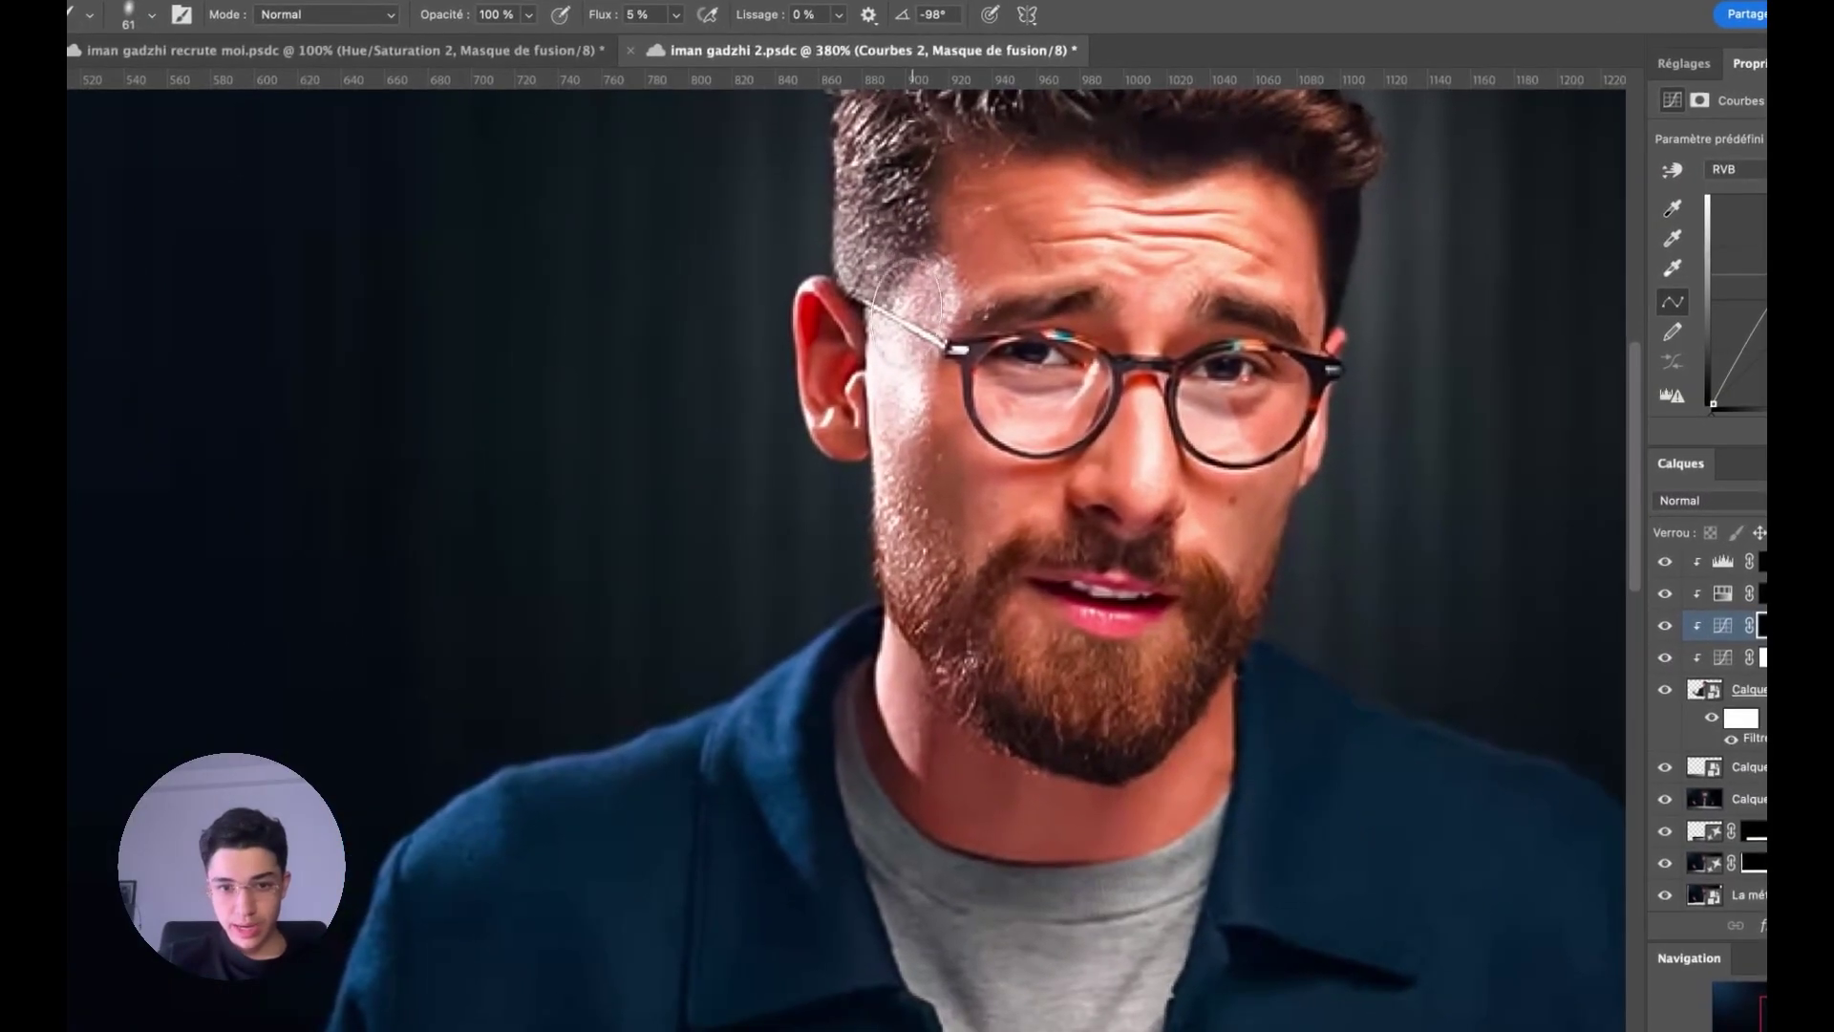
- Paint the brightening onto the left temple, sideburn and hair highlights
mouse_move(877, 440)
left_mouse_down()
mouse_move(901, 221)
mouse_move(884, 277)
left_mouse_up()
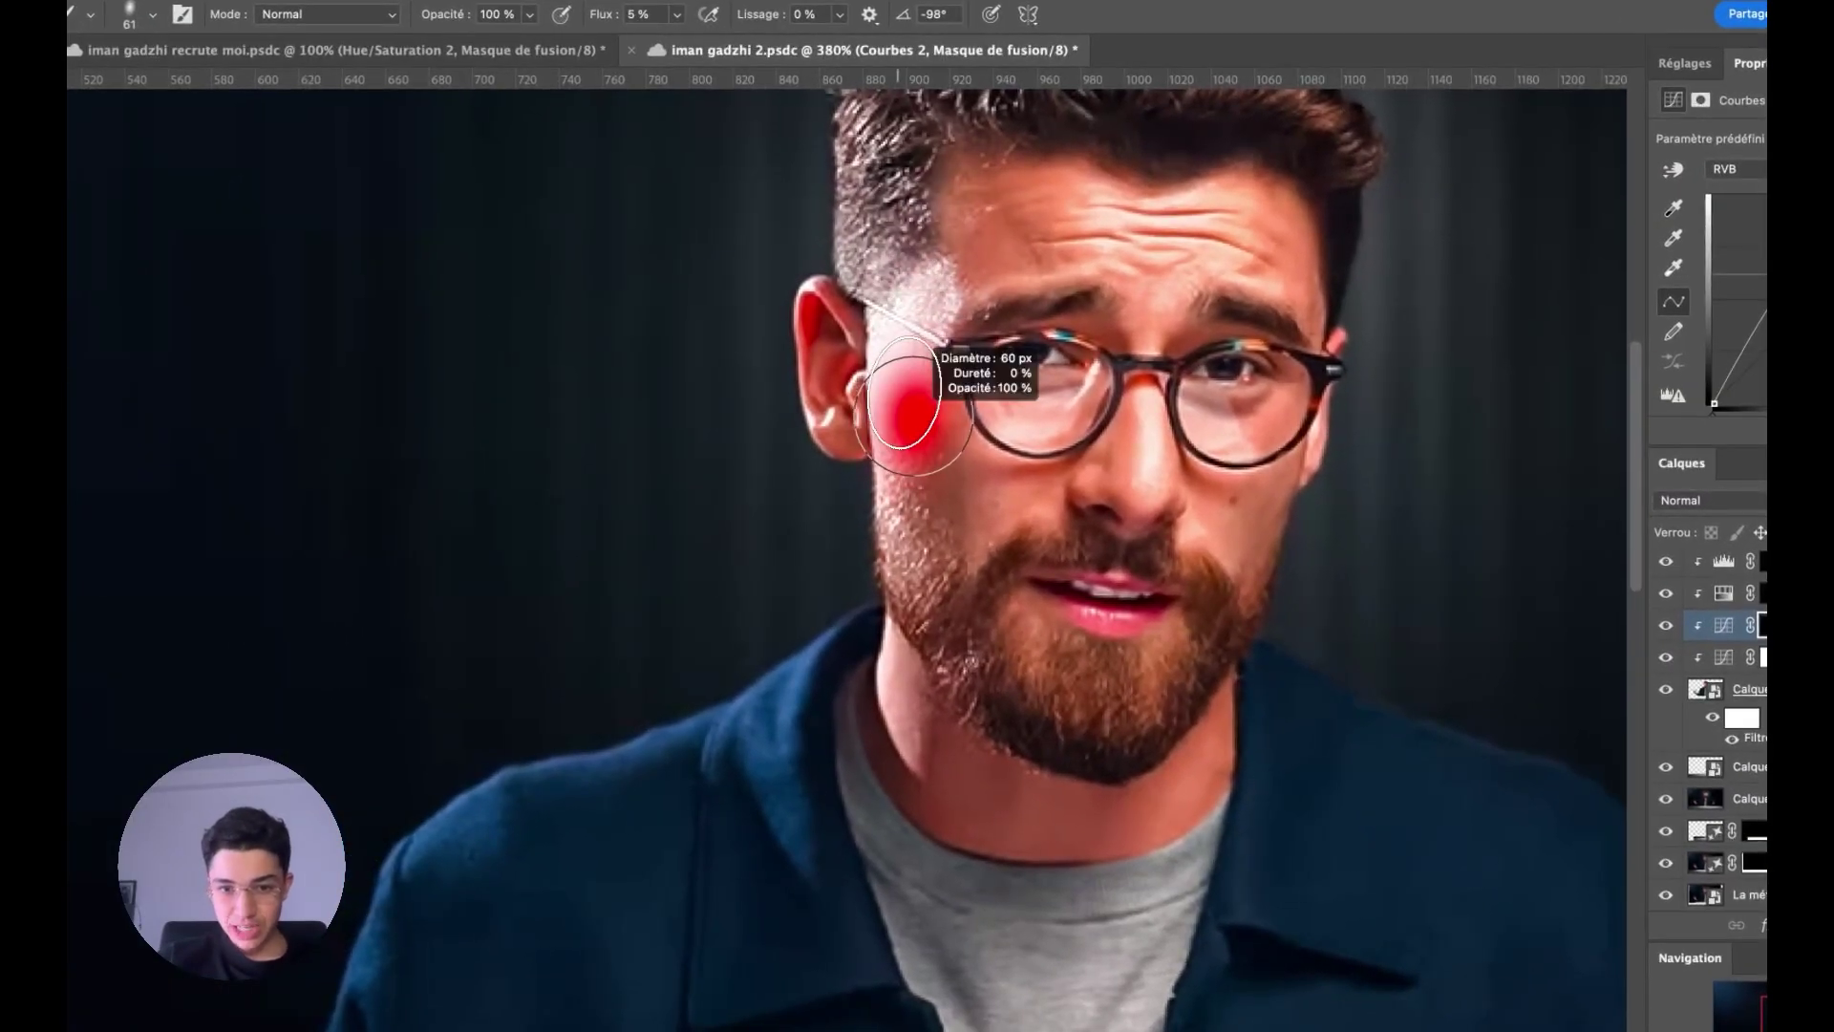
mouse_move(898, 449)
left_mouse_down()
mouse_move(912, 375)
mouse_move(900, 739)
left_mouse_up()
scroll(897, 669, "down", 5)
scroll(868, 451, "up", 3)
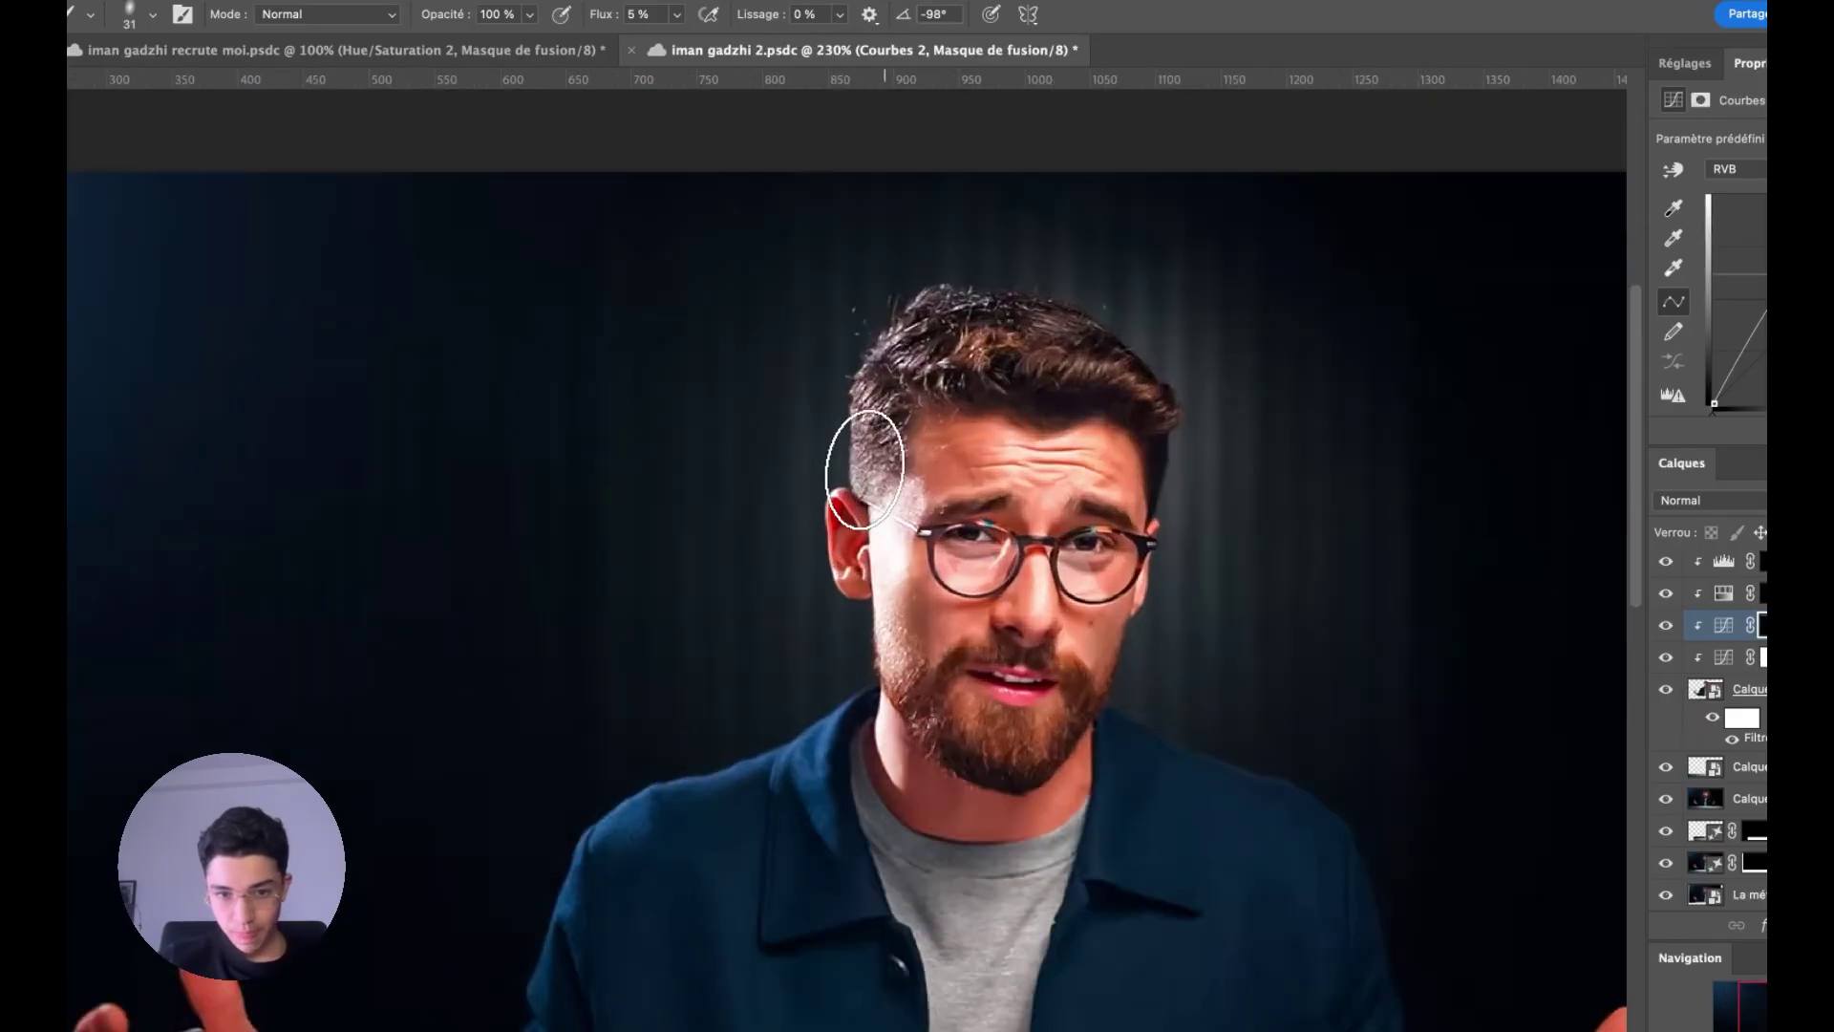
scroll(868, 451, "up", 3)
mouse_move(917, 306)
left_mouse_down()
mouse_move(962, 204)
mouse_move(988, 425)
left_mouse_up()
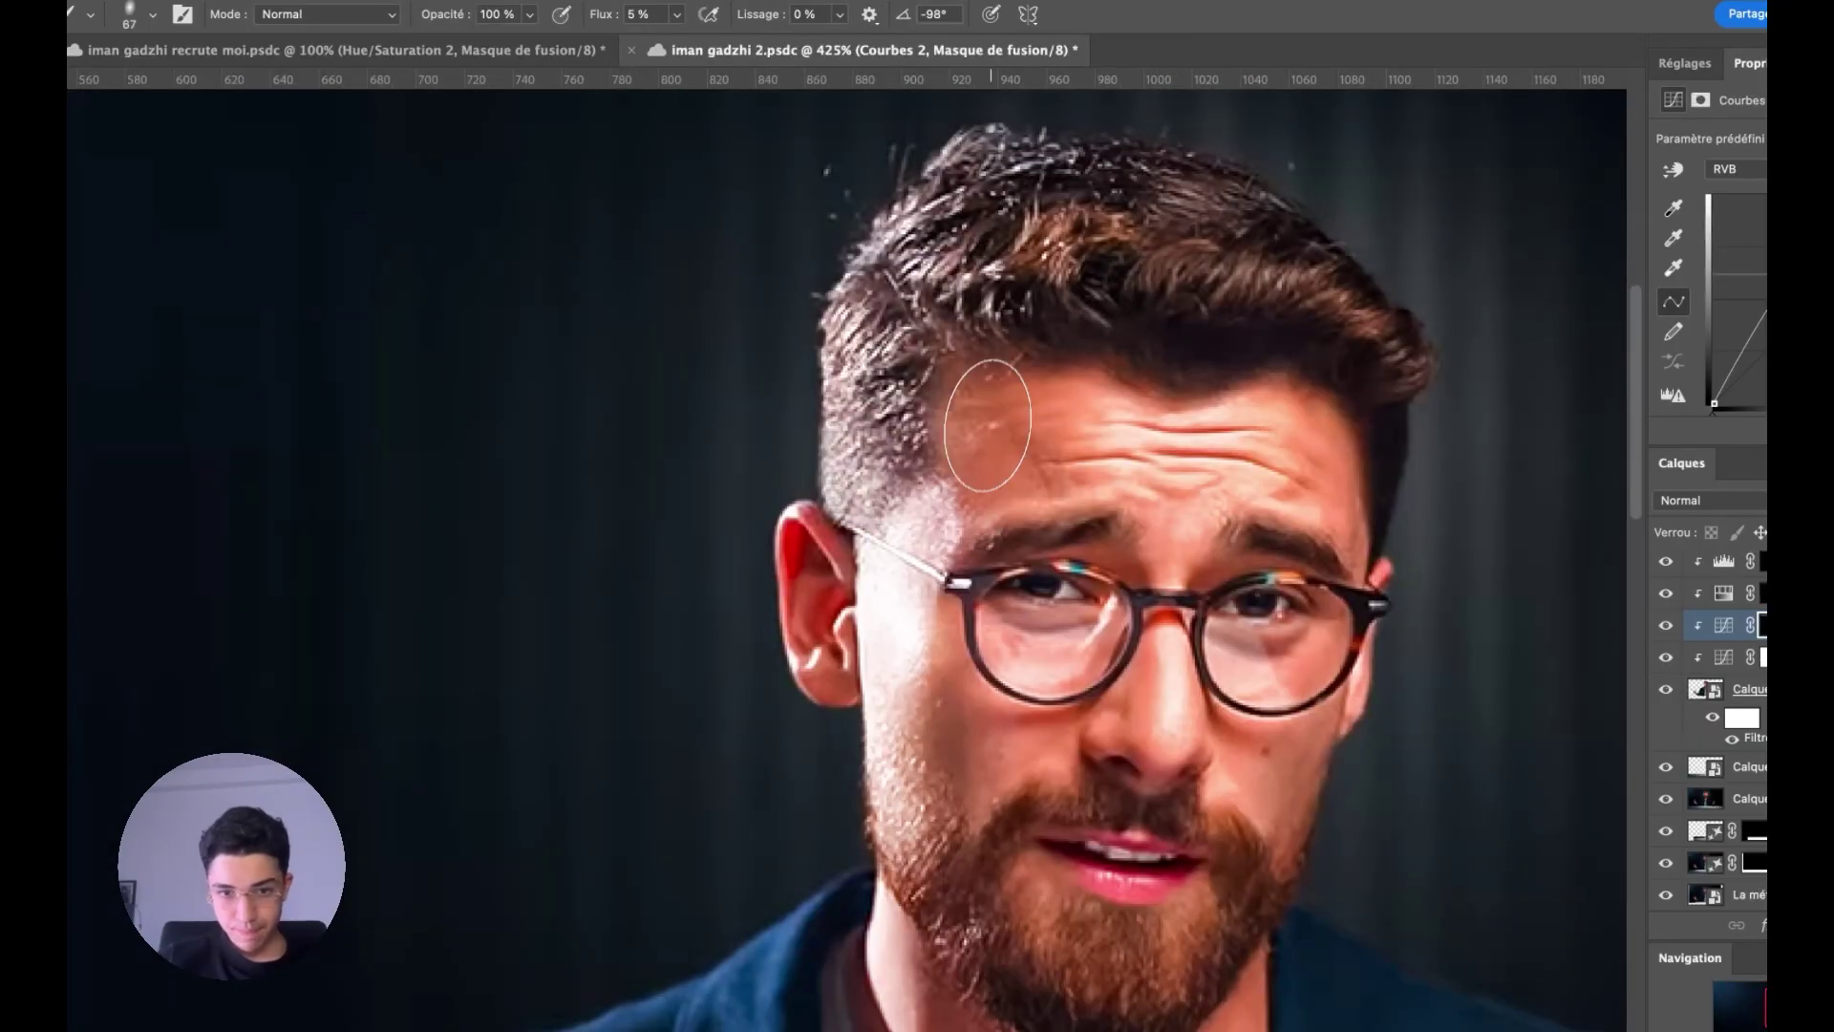
scroll(921, 737, "down", 5)
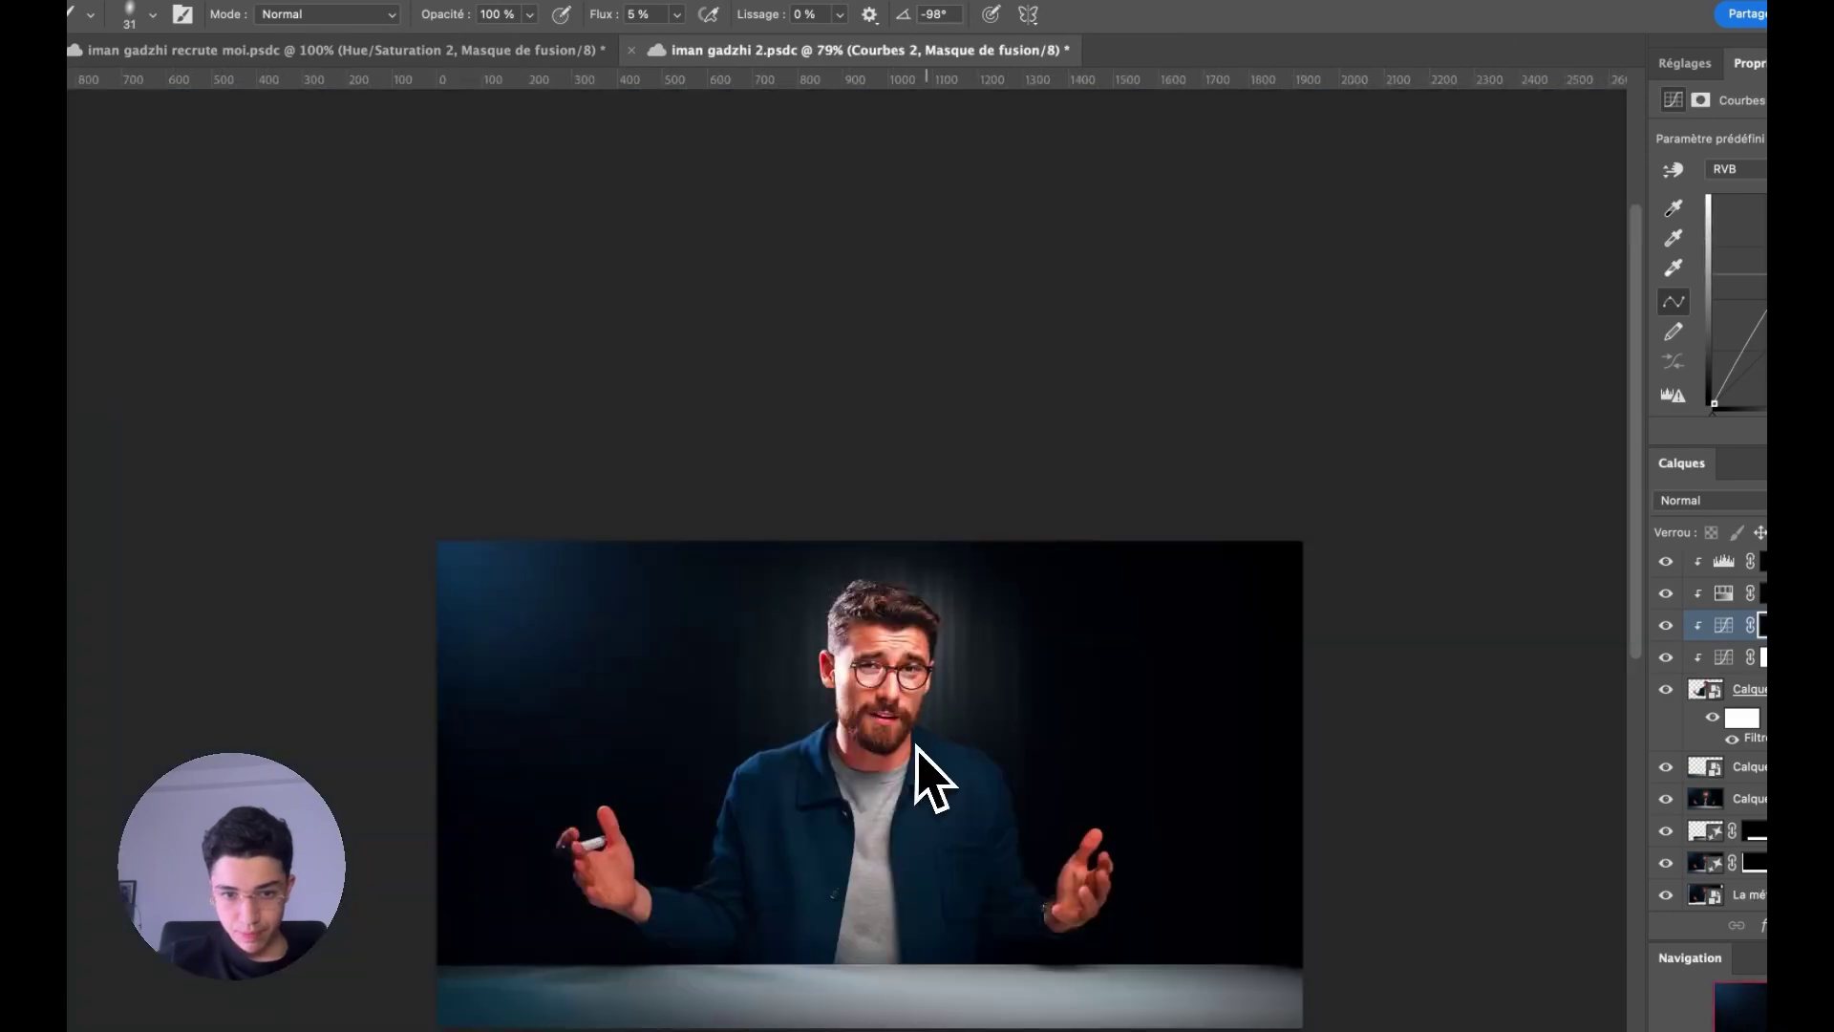
scroll(573, 859, "up", 5)
scroll(374, 476, "down", 5)
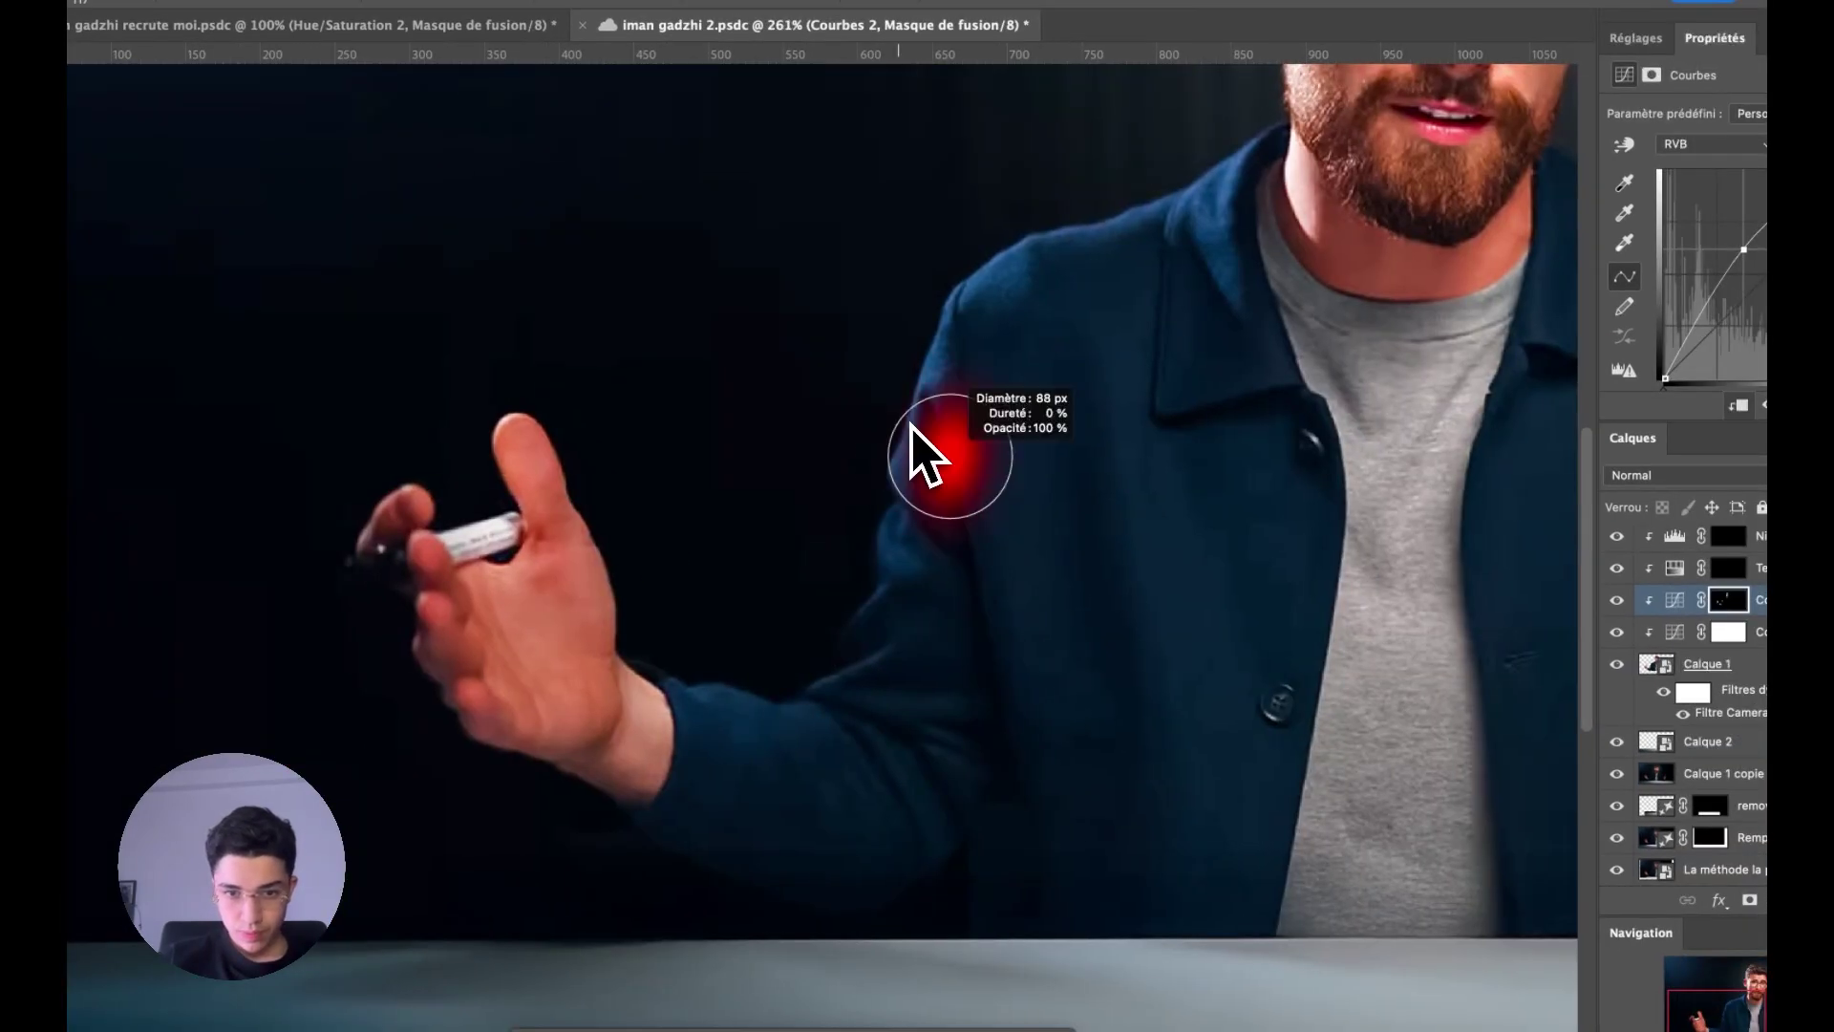
scroll(836, 382, "down", 5)
scroll(802, 450, "up", 5)
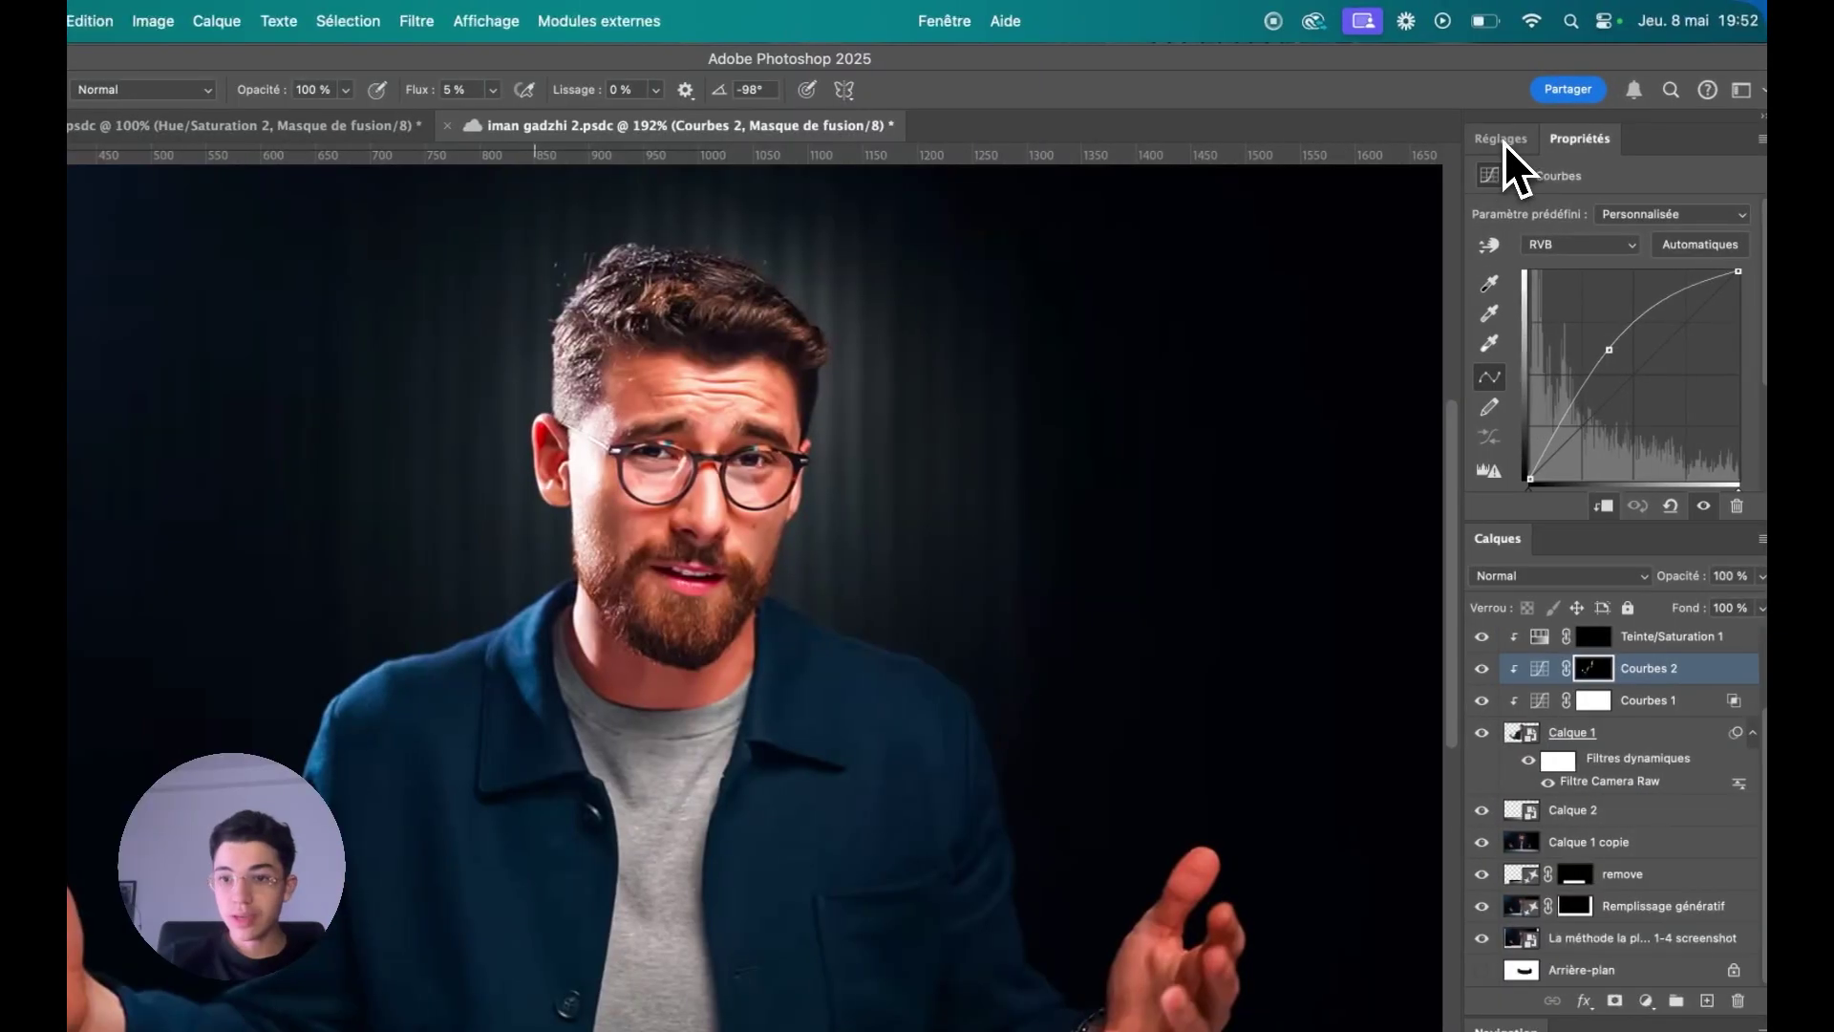
left_click(1503, 141)
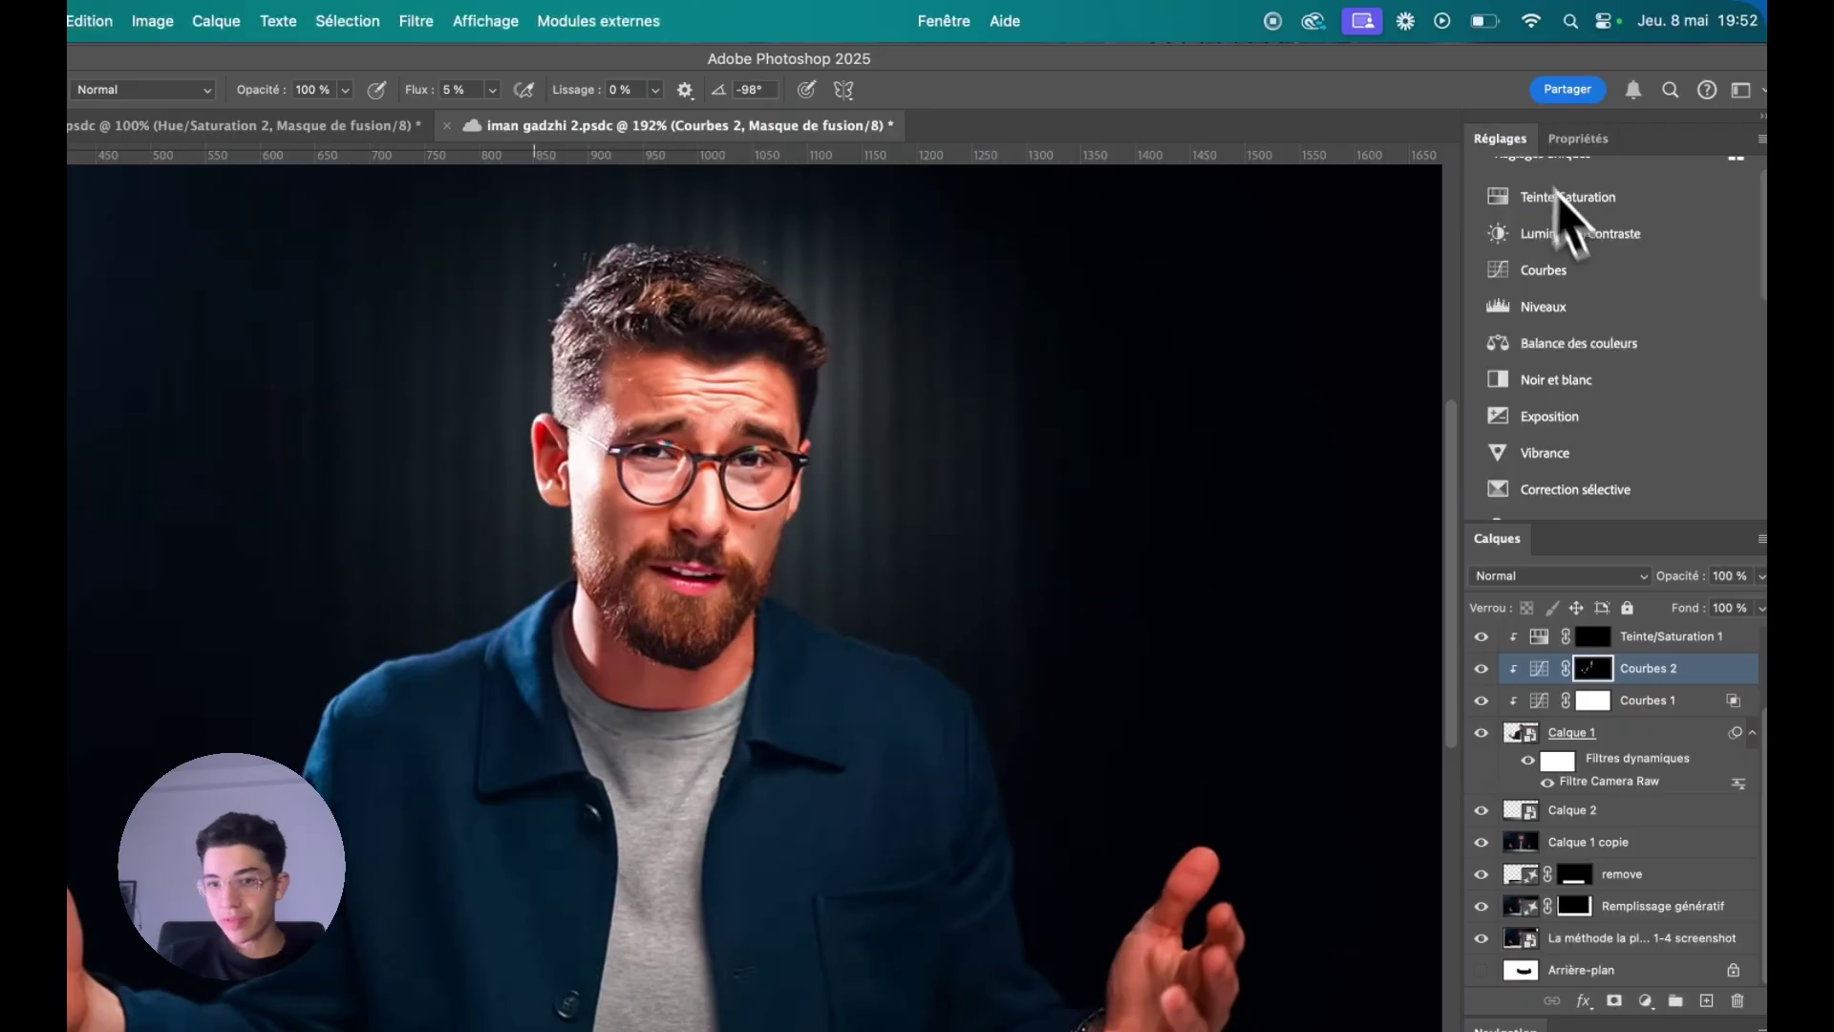
- Add a third Curves layer pulled down to darken, with its mask inverted
left_click(1596, 269)
left_click_drag(1736, 323, 1703, 351)
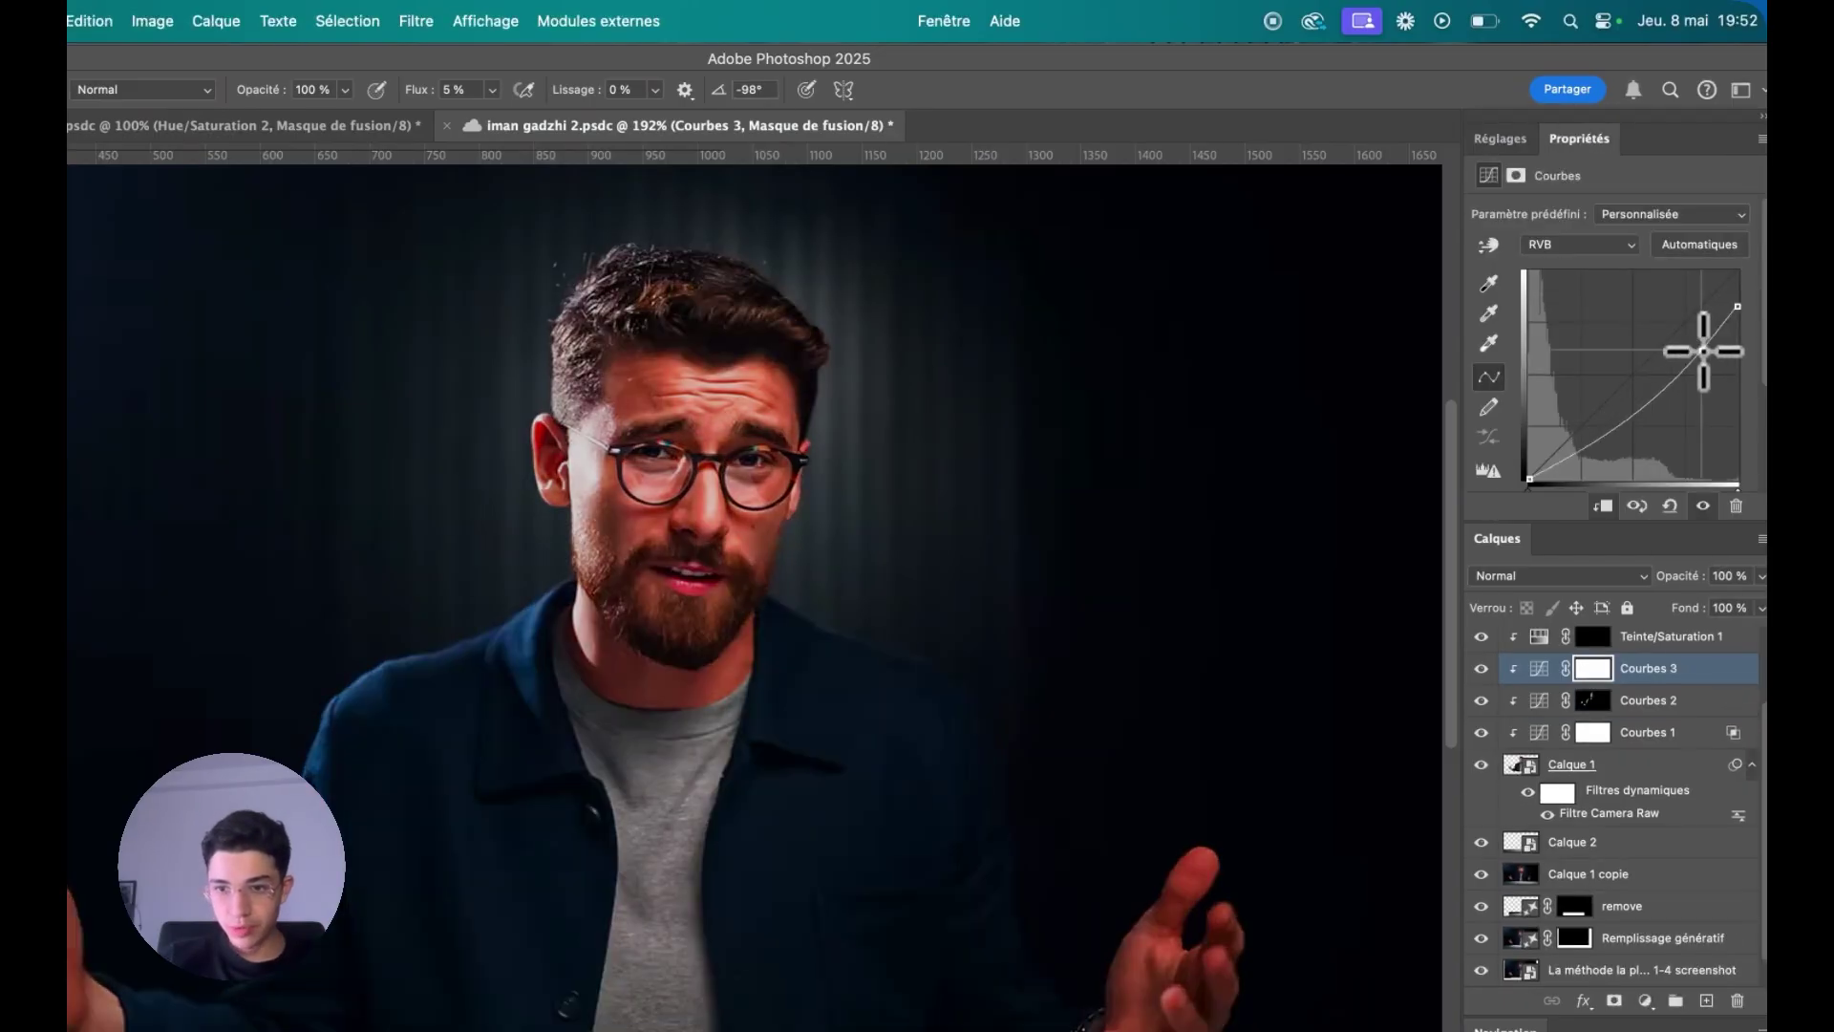
key("super+i")
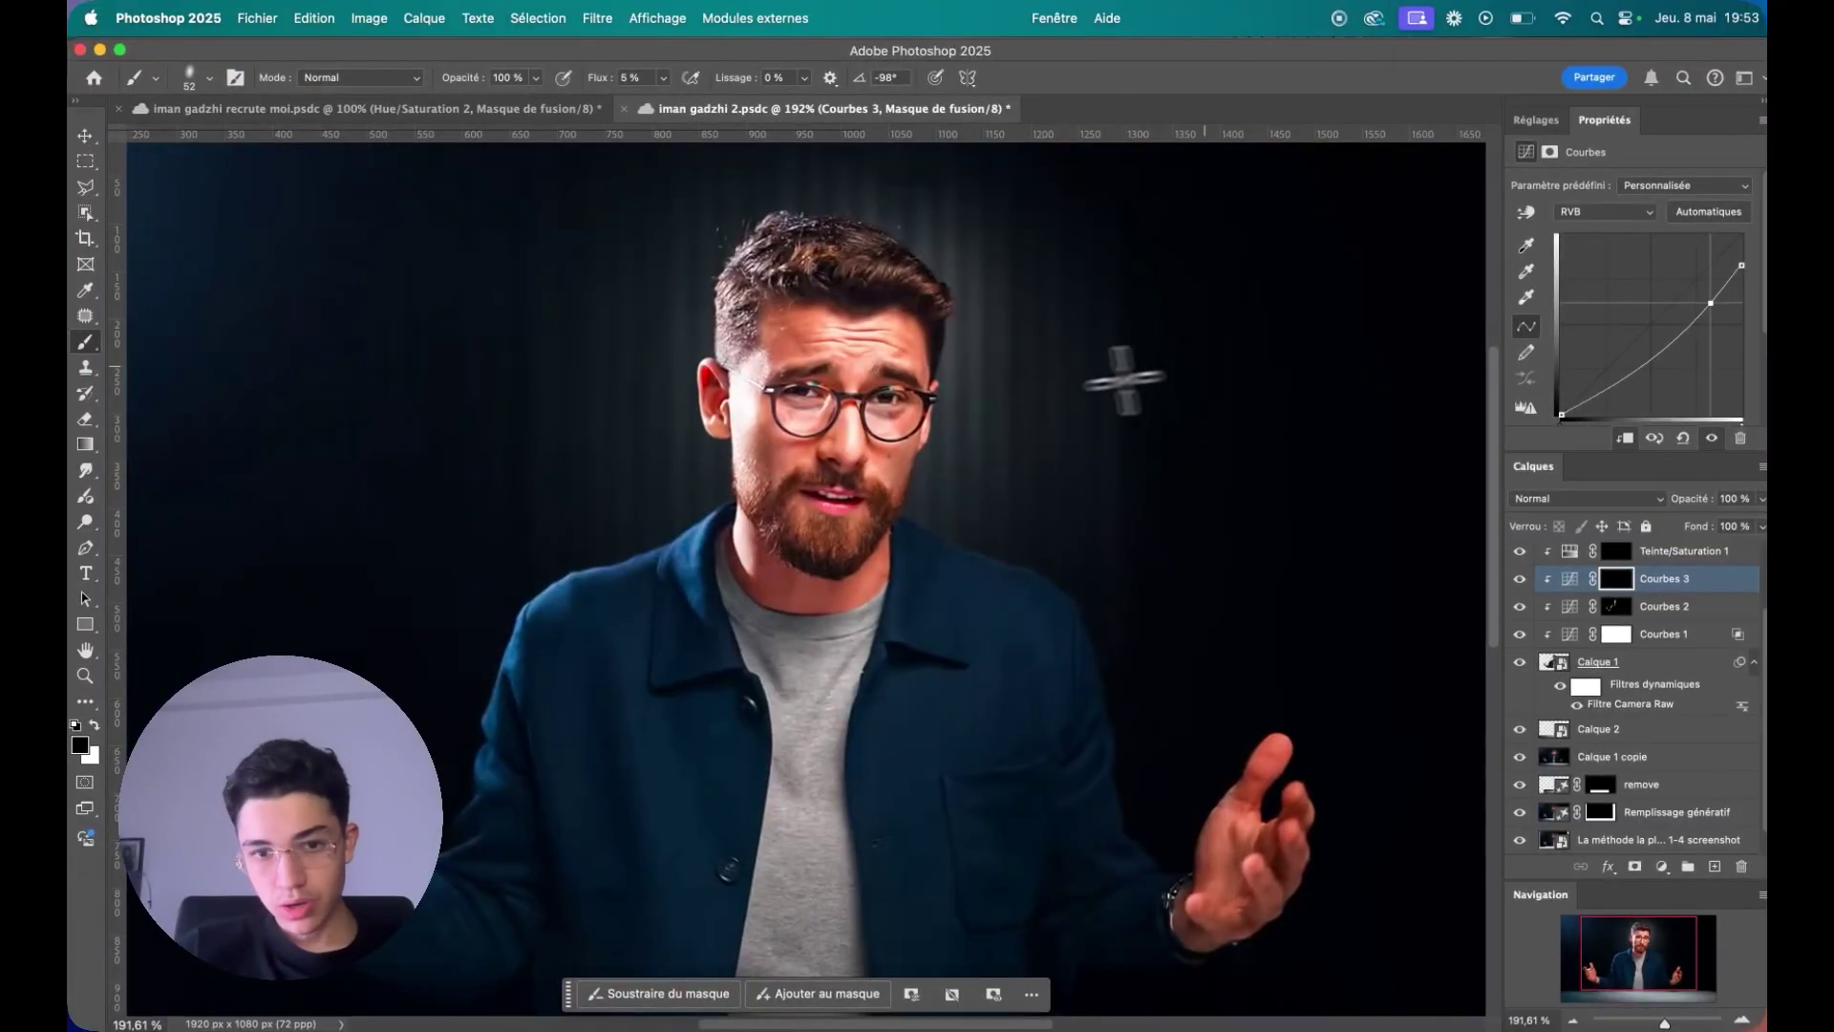
scroll(912, 384, "up", 5)
- Paint white with a resized soft brush along the face edges, beard and jacket shadows
key("x")
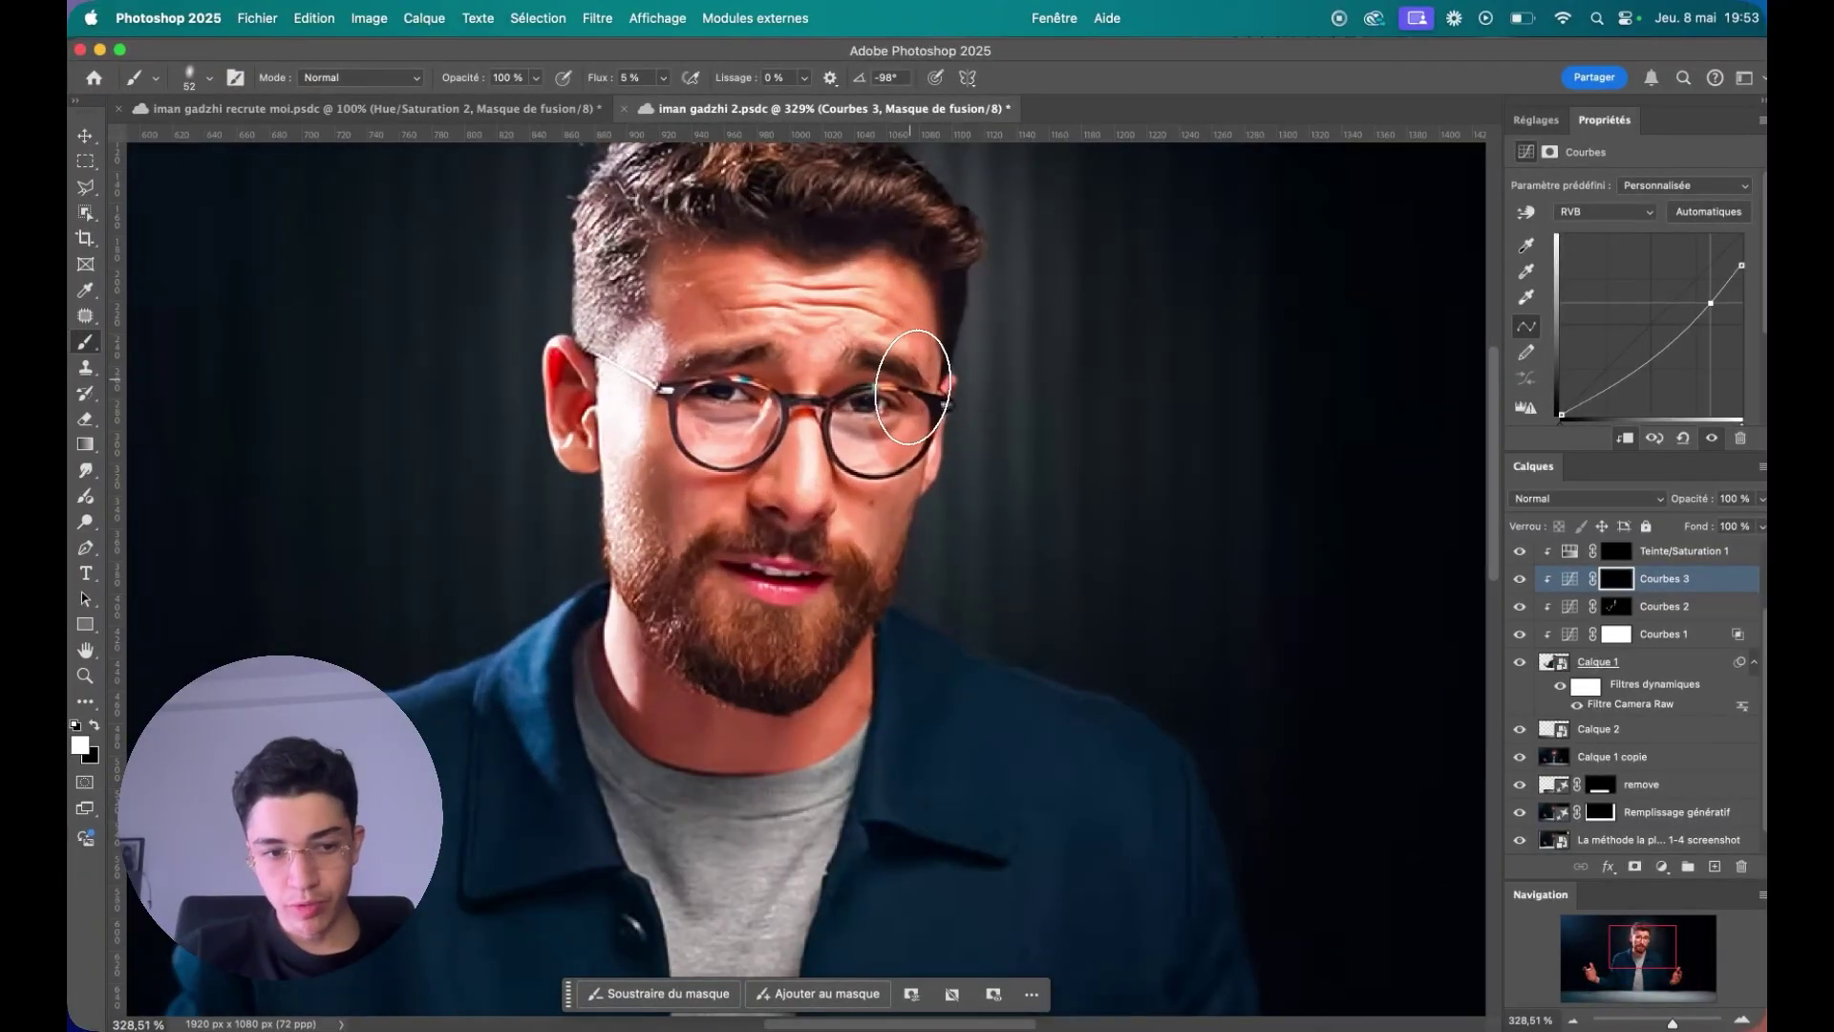
scroll(912, 384, "up", 2)
mouse_move(946, 391)
left_mouse_down()
mouse_move(923, 386)
mouse_move(915, 341)
left_mouse_up()
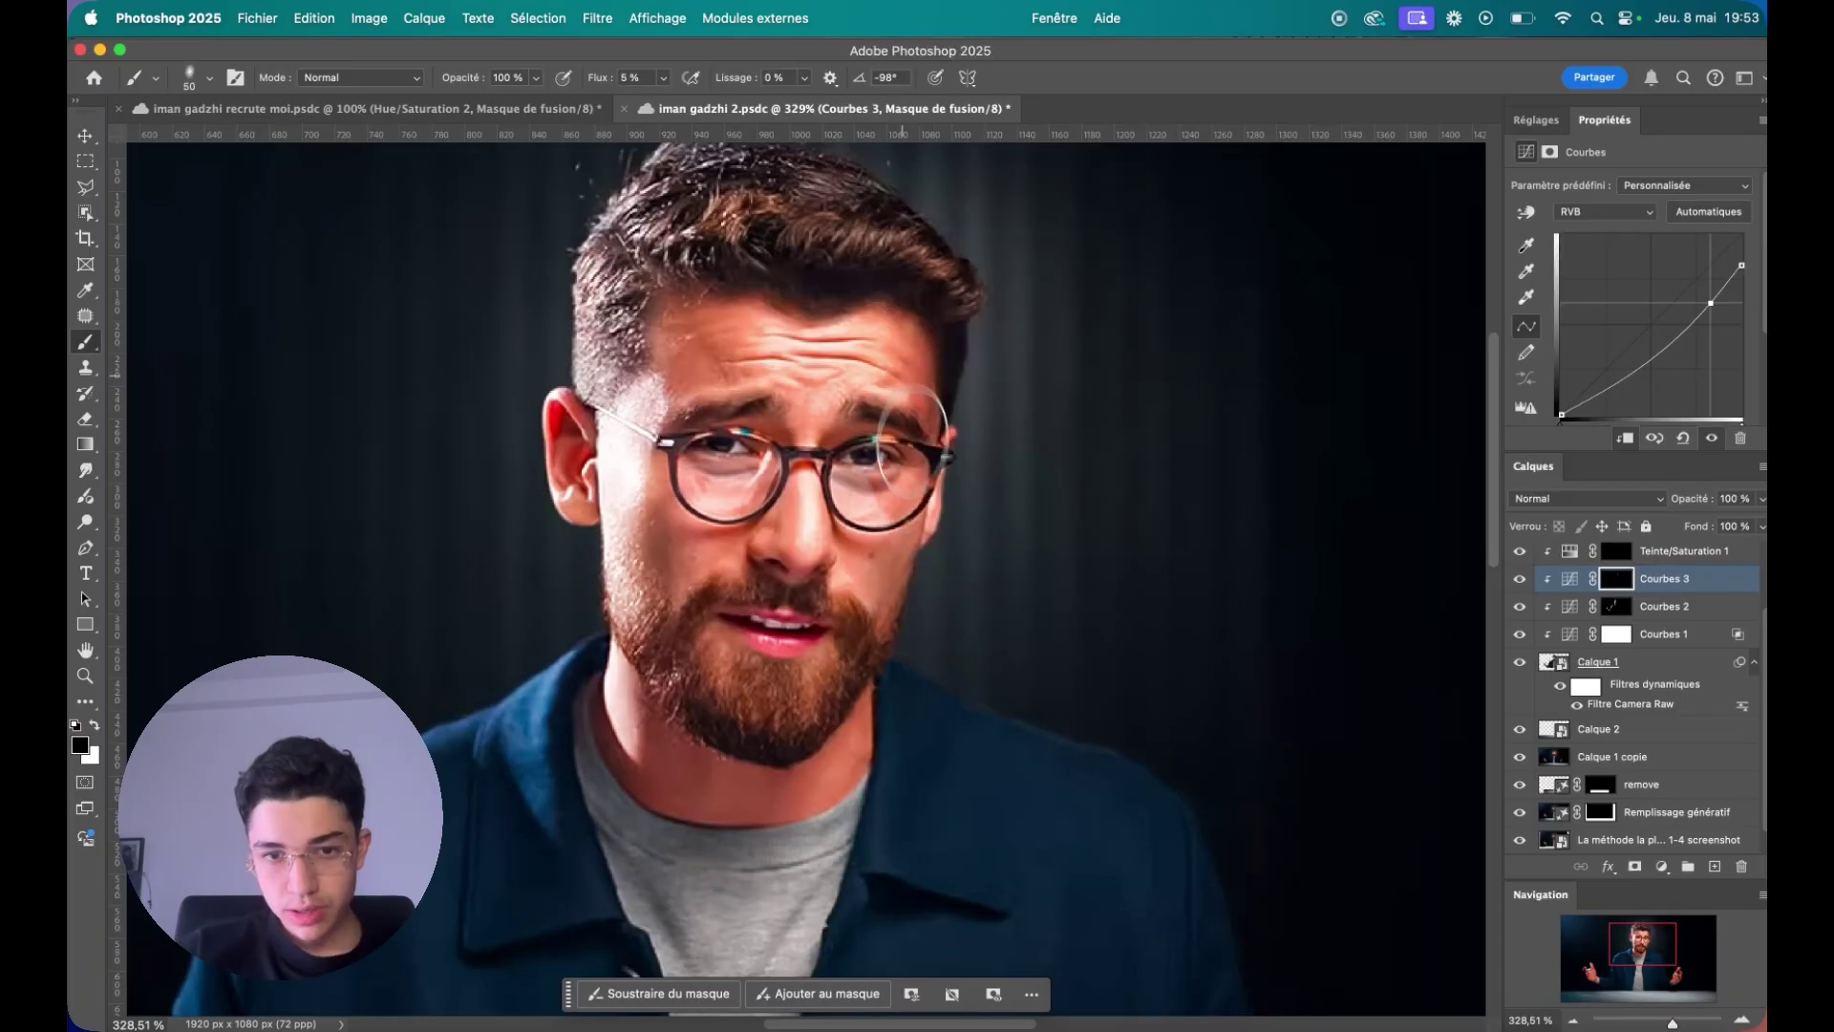
left_click_drag(905, 410, 888, 410)
key("x")
left_click_drag(845, 630, 837, 579)
left_click_drag(844, 726, 880, 714)
scroll(880, 713, "down", 6)
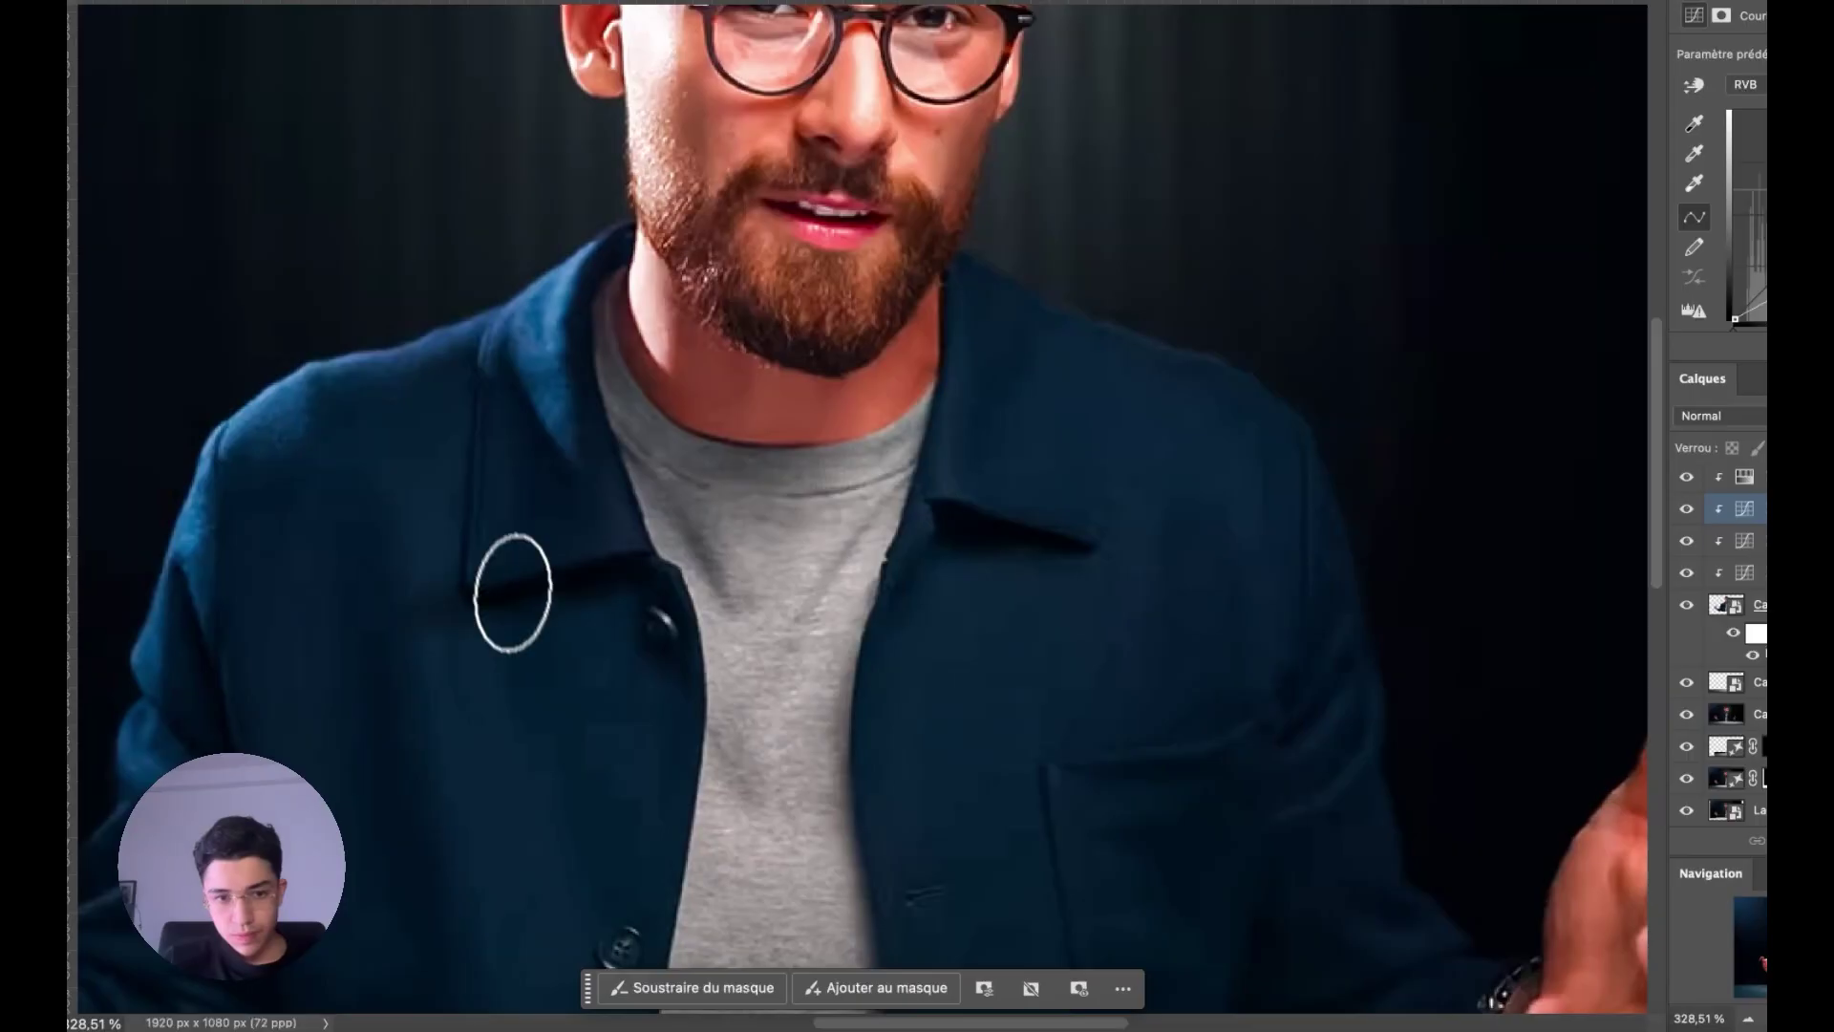
scroll(838, 703, "down", 5)
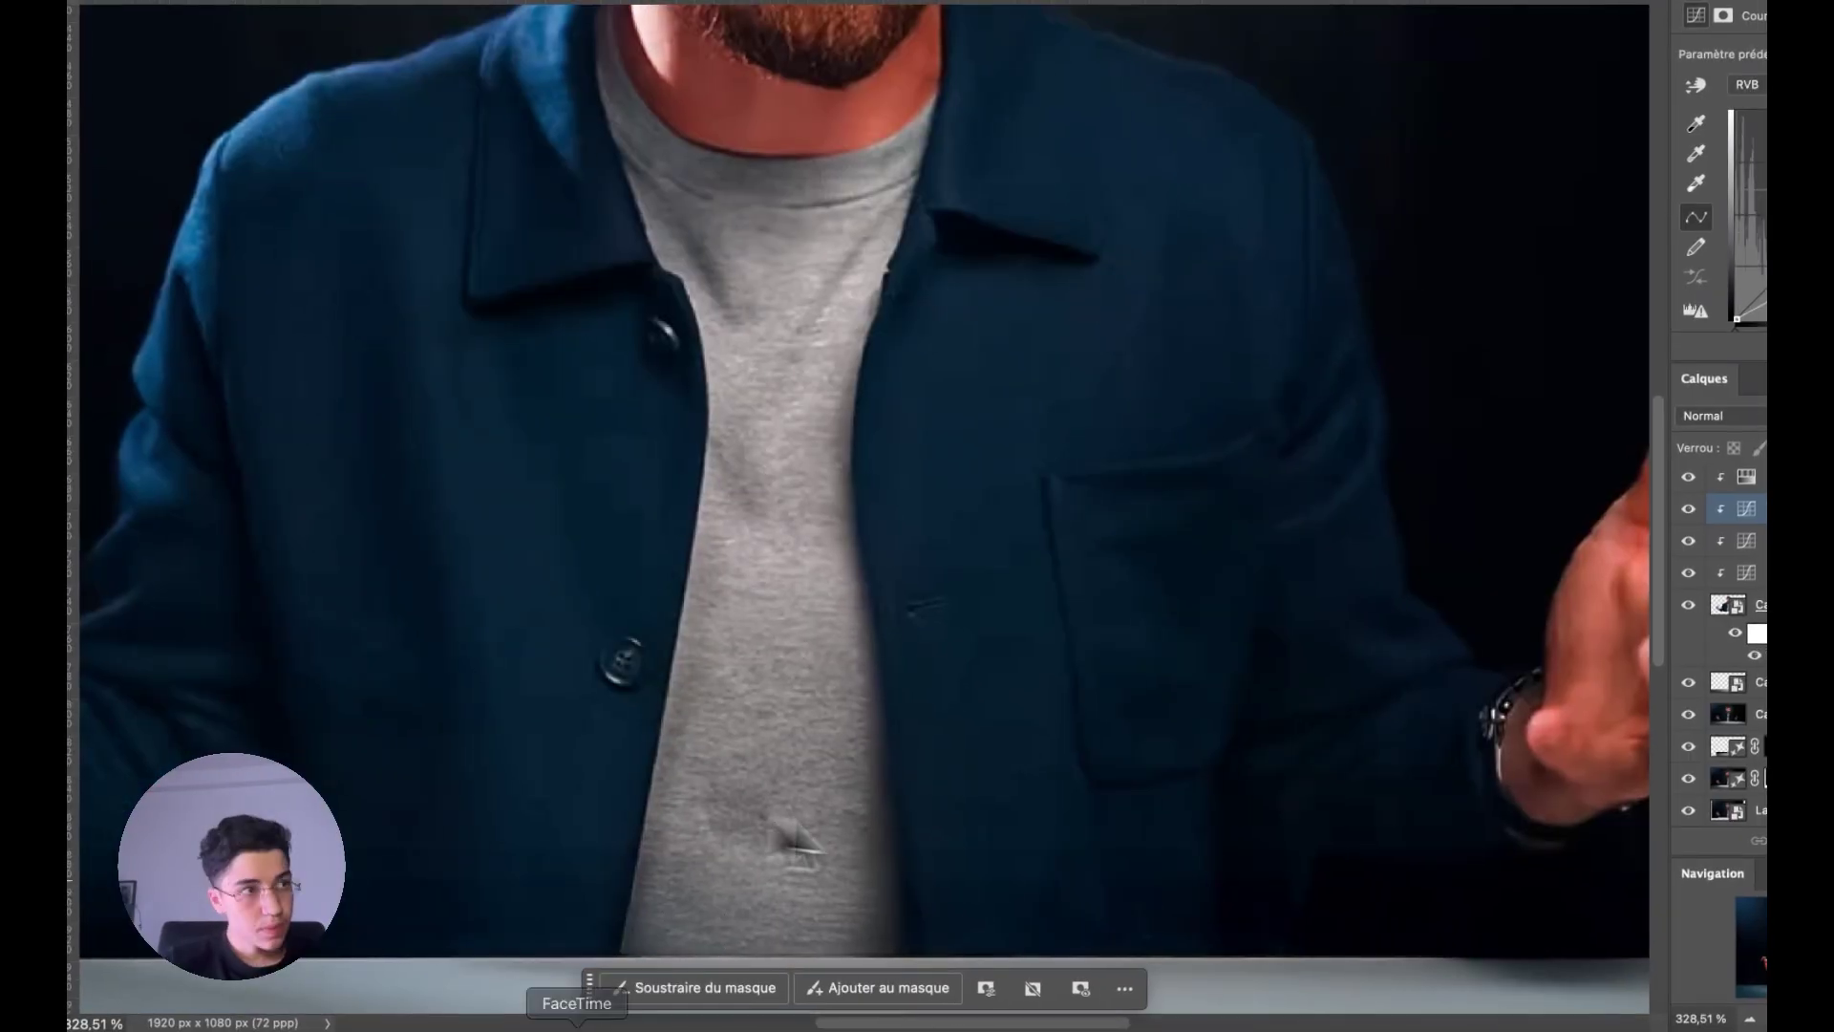
scroll(700, 917, "up", 5)
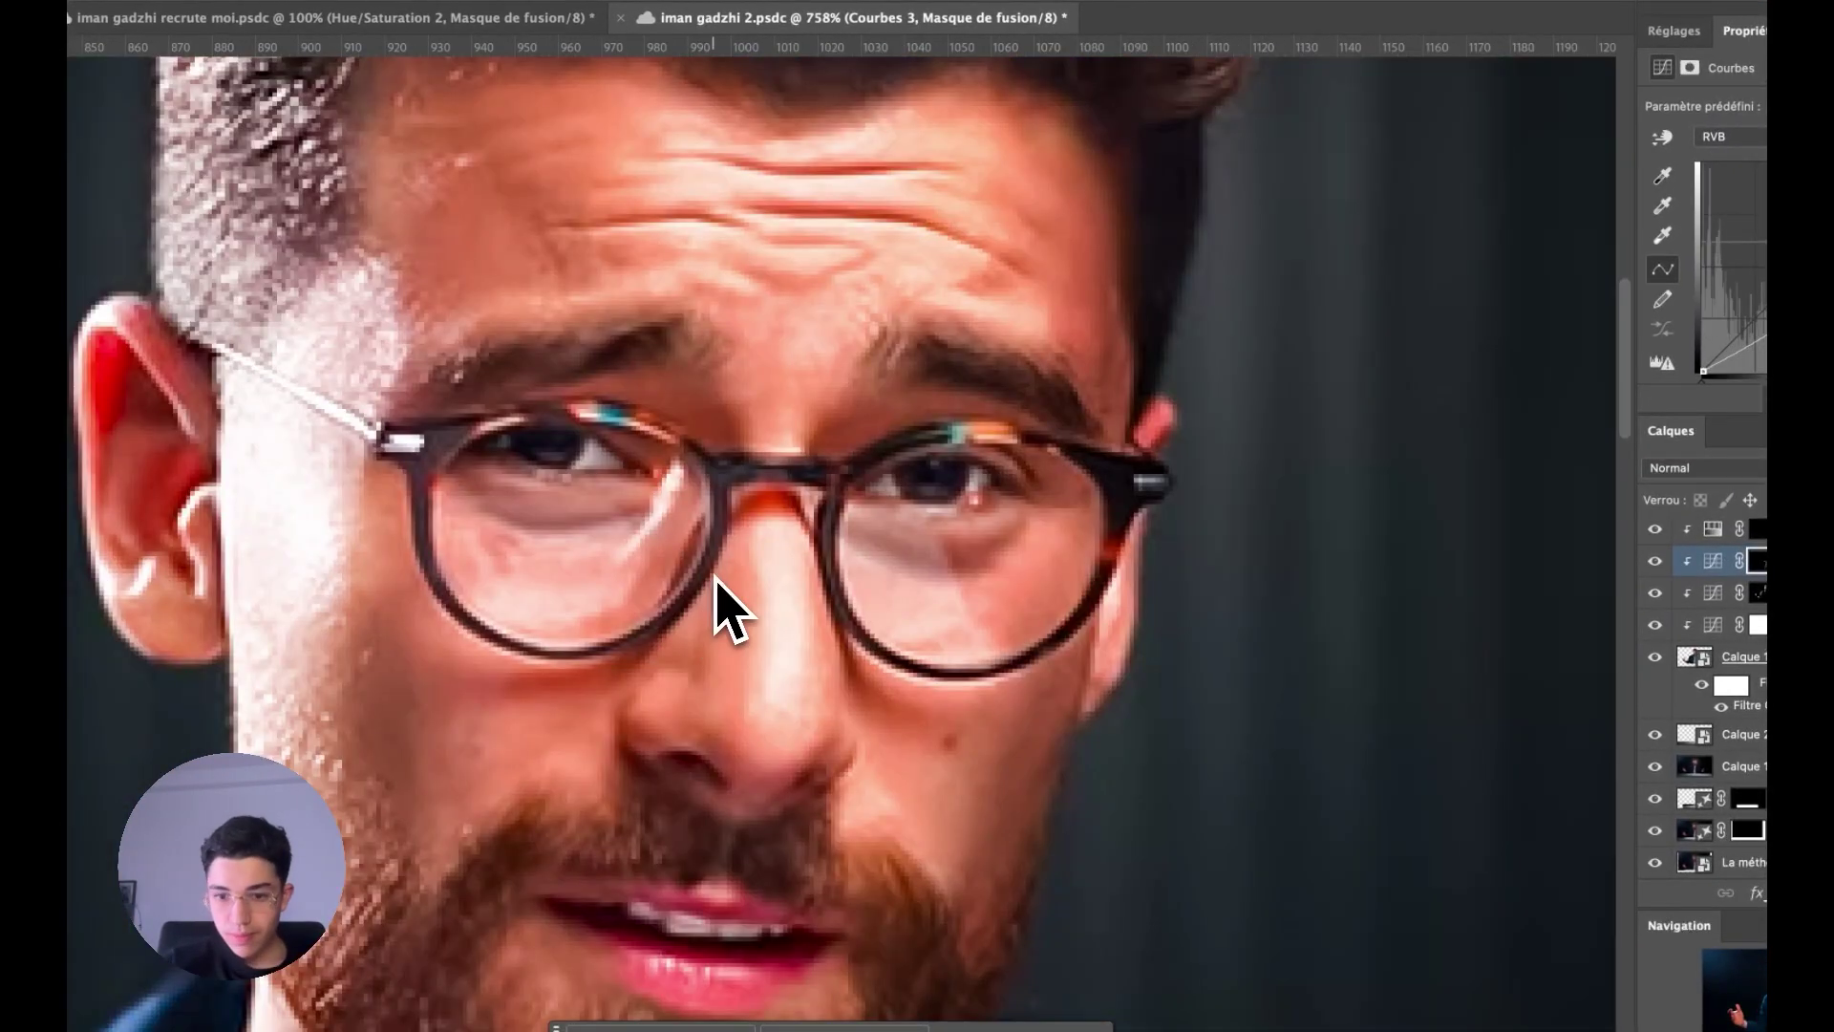
scroll(909, 484, "up", 1)
scroll(909, 484, "down", 3)
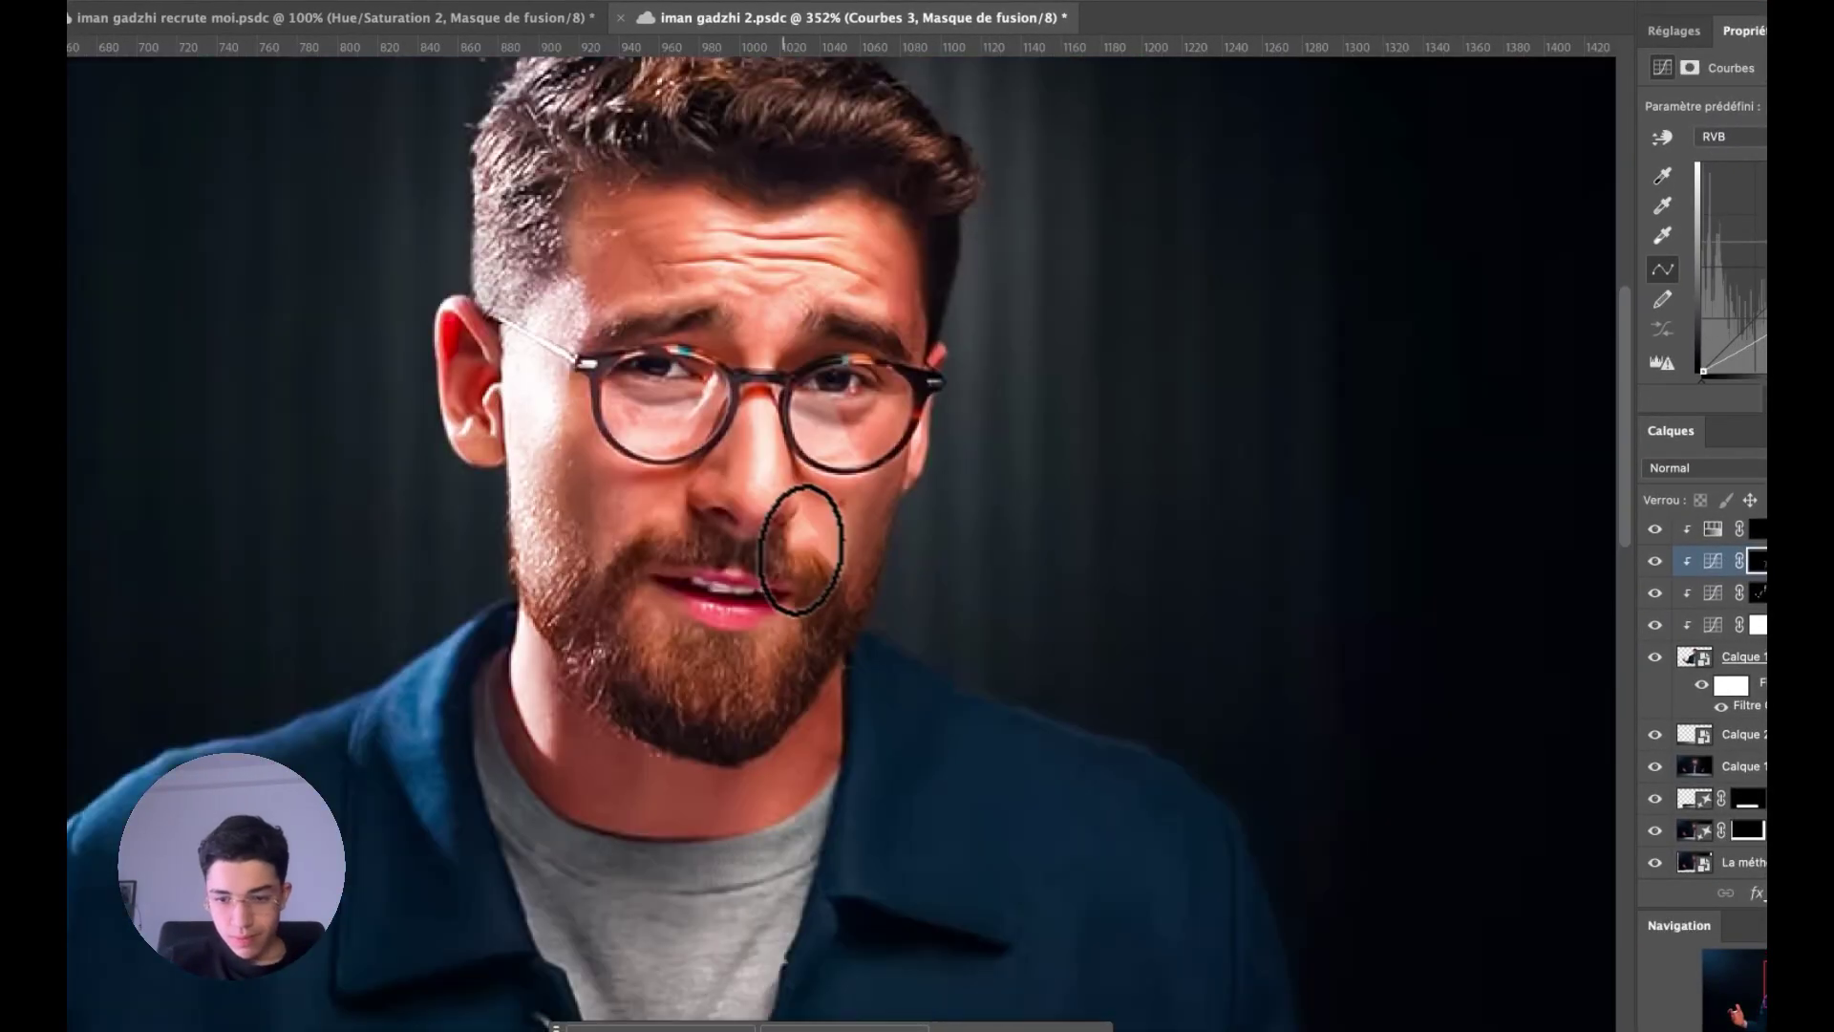
scroll(806, 530, "down", 3)
scroll(1630, 667, "up", 2)
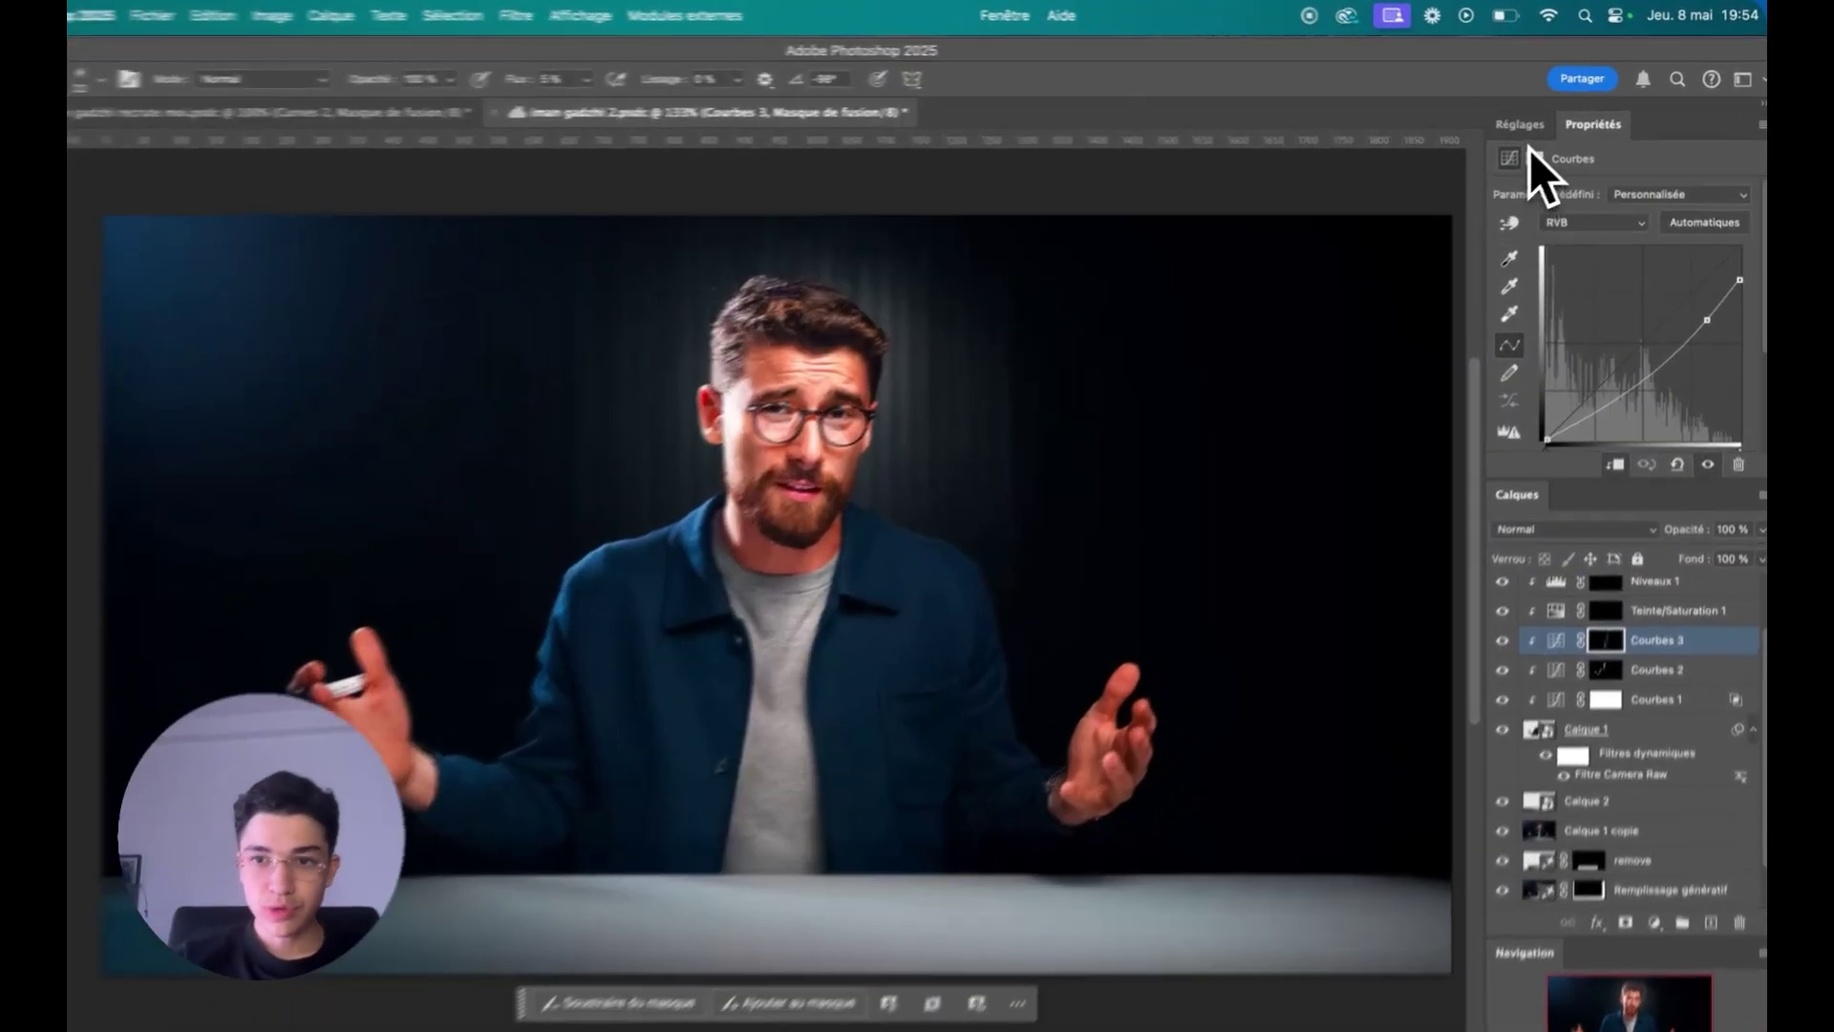
left_click(1522, 127)
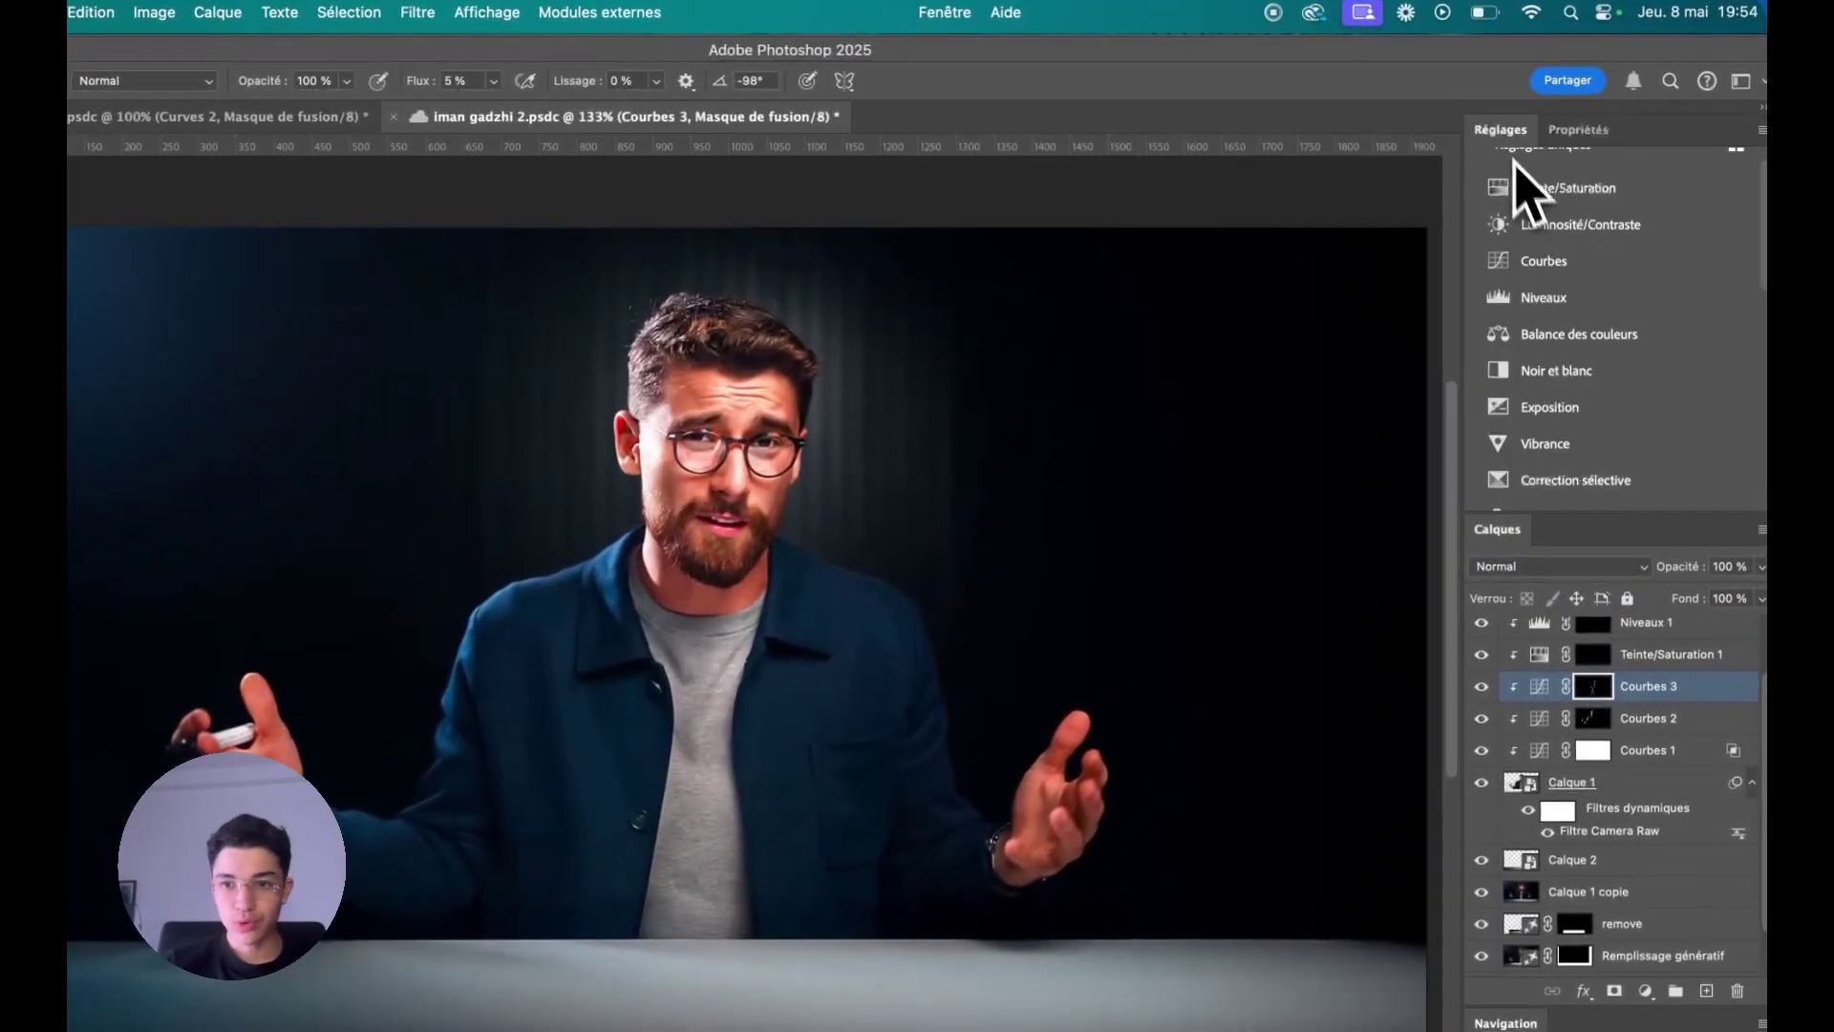
- Add a fourth Curves layer lifting the upper midtones, checking the Green, Red and Blue channels
left_click(1525, 260)
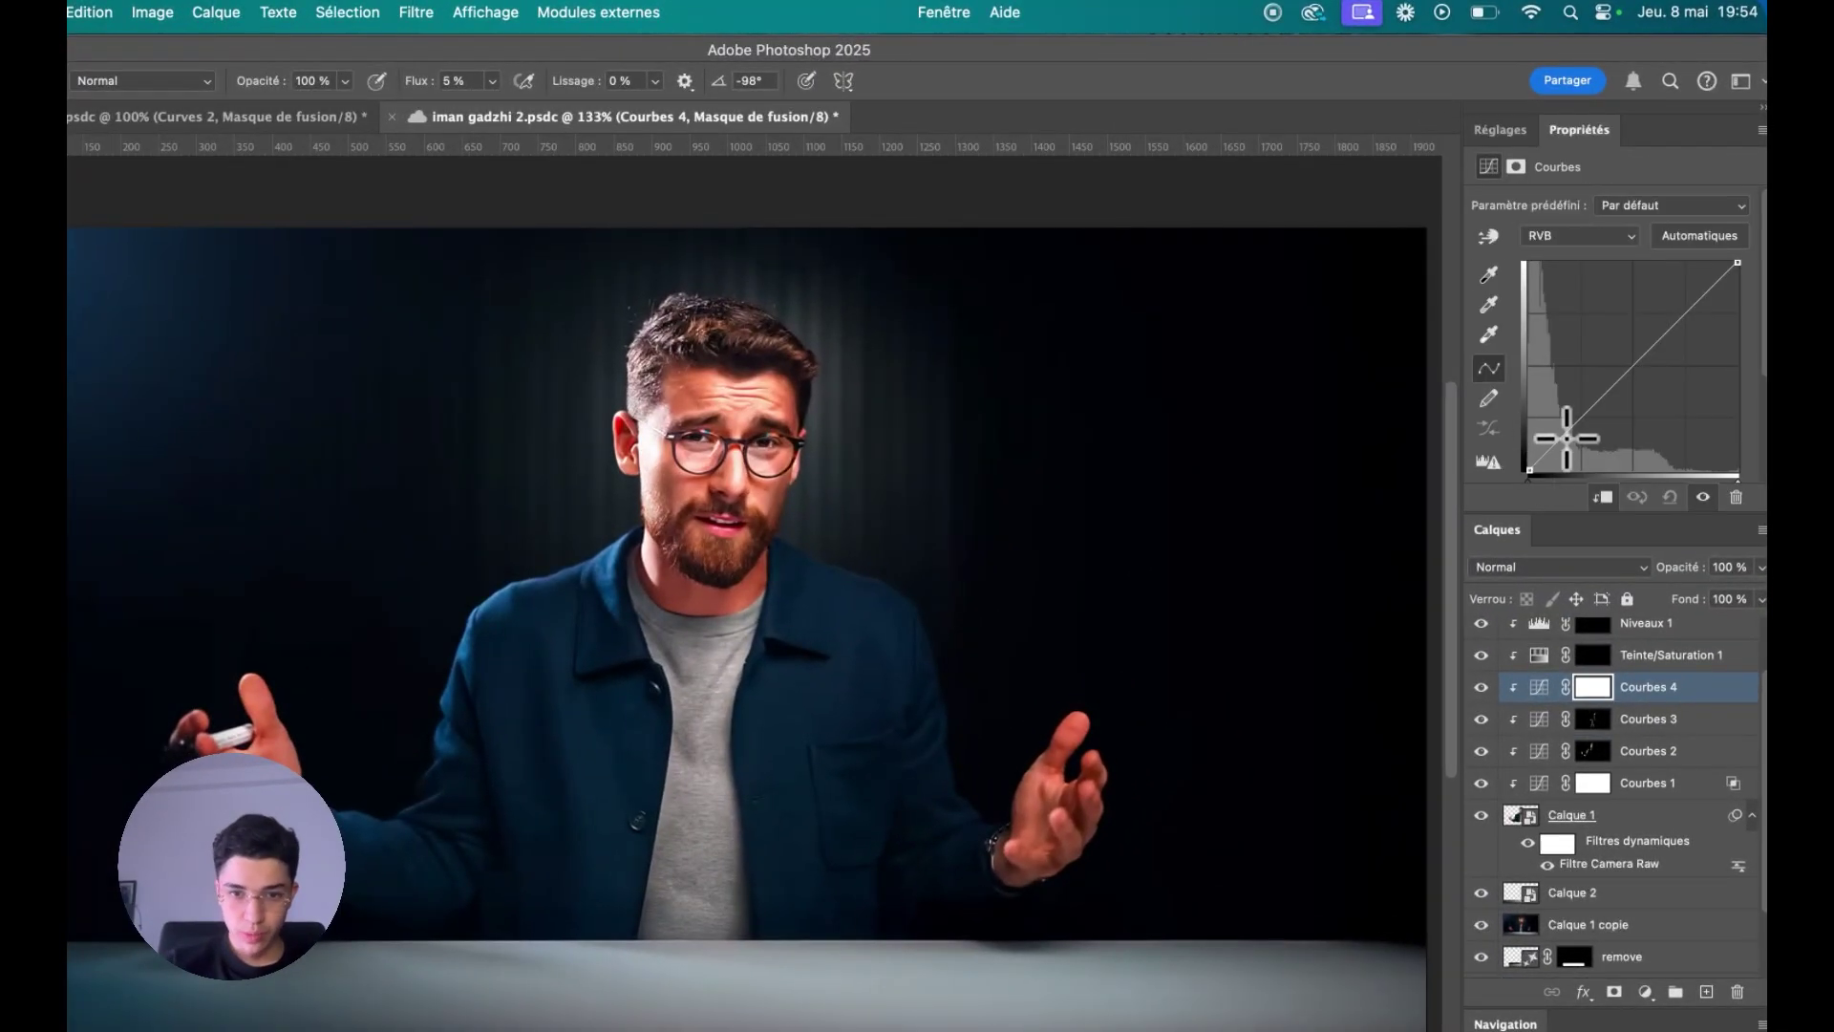
left_click(1565, 438)
left_click_drag(1681, 318, 1679, 313)
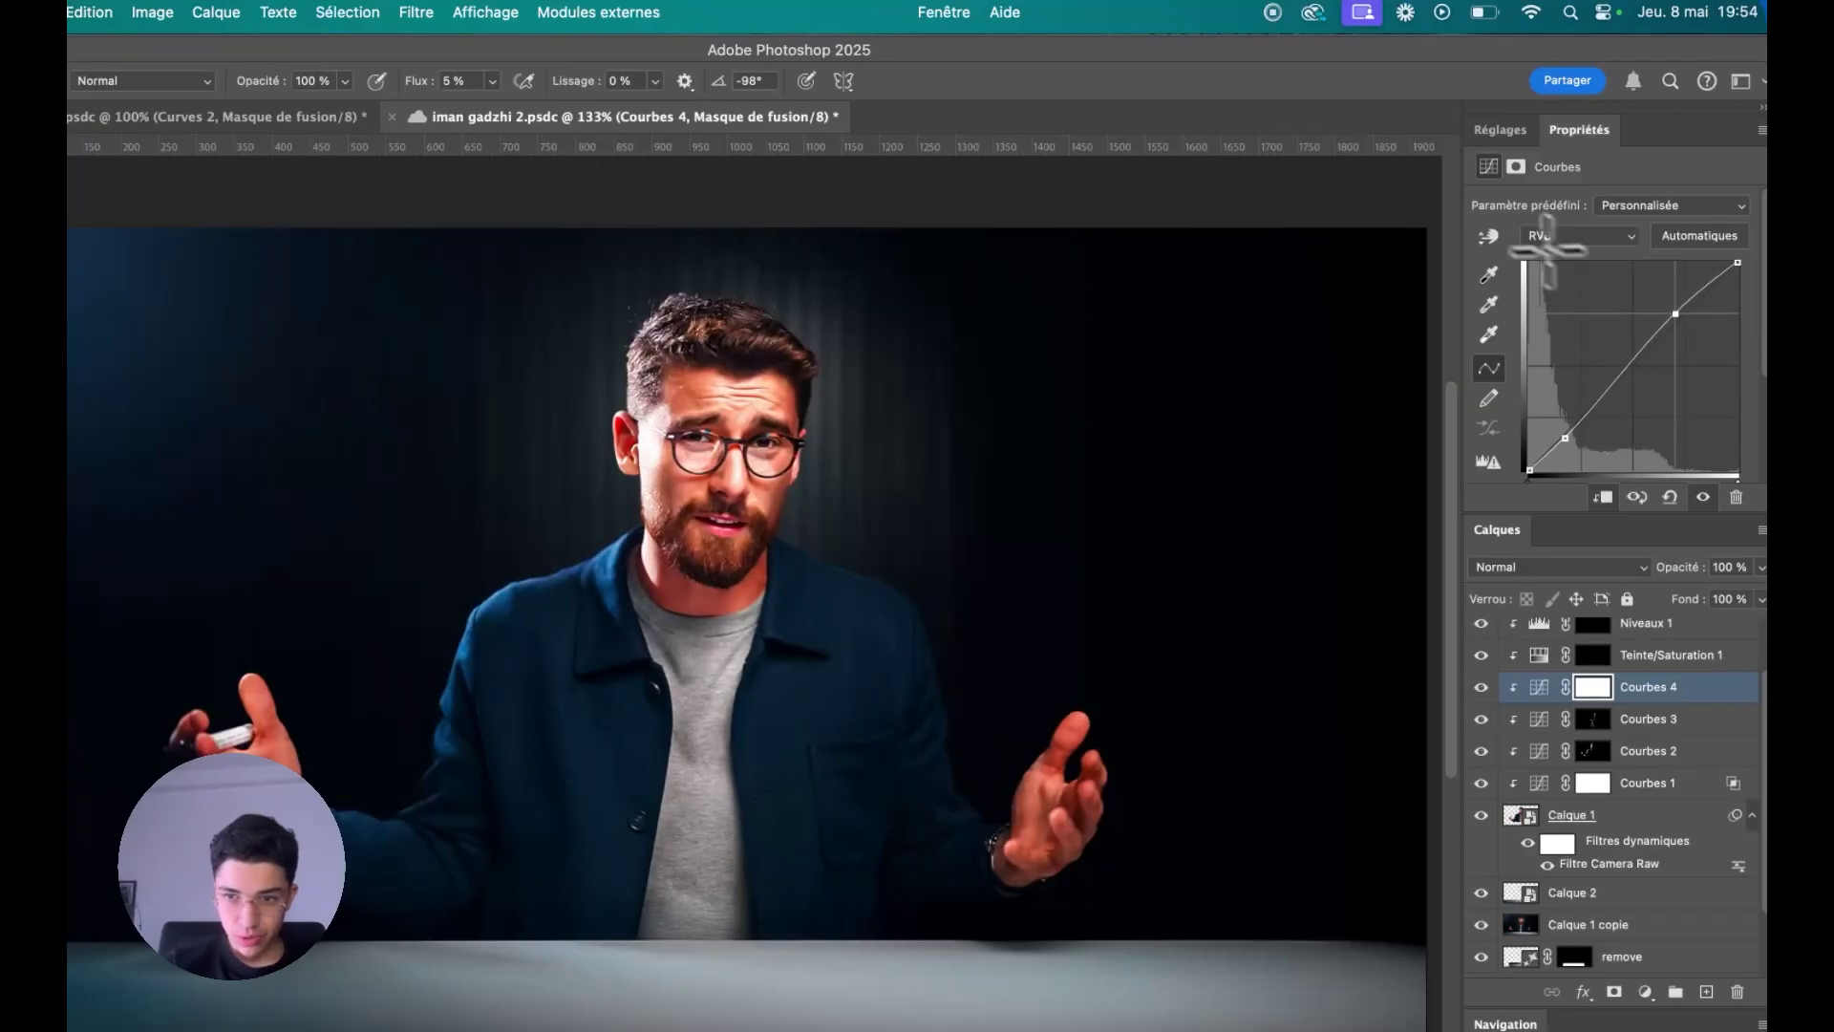
left_click(1577, 282)
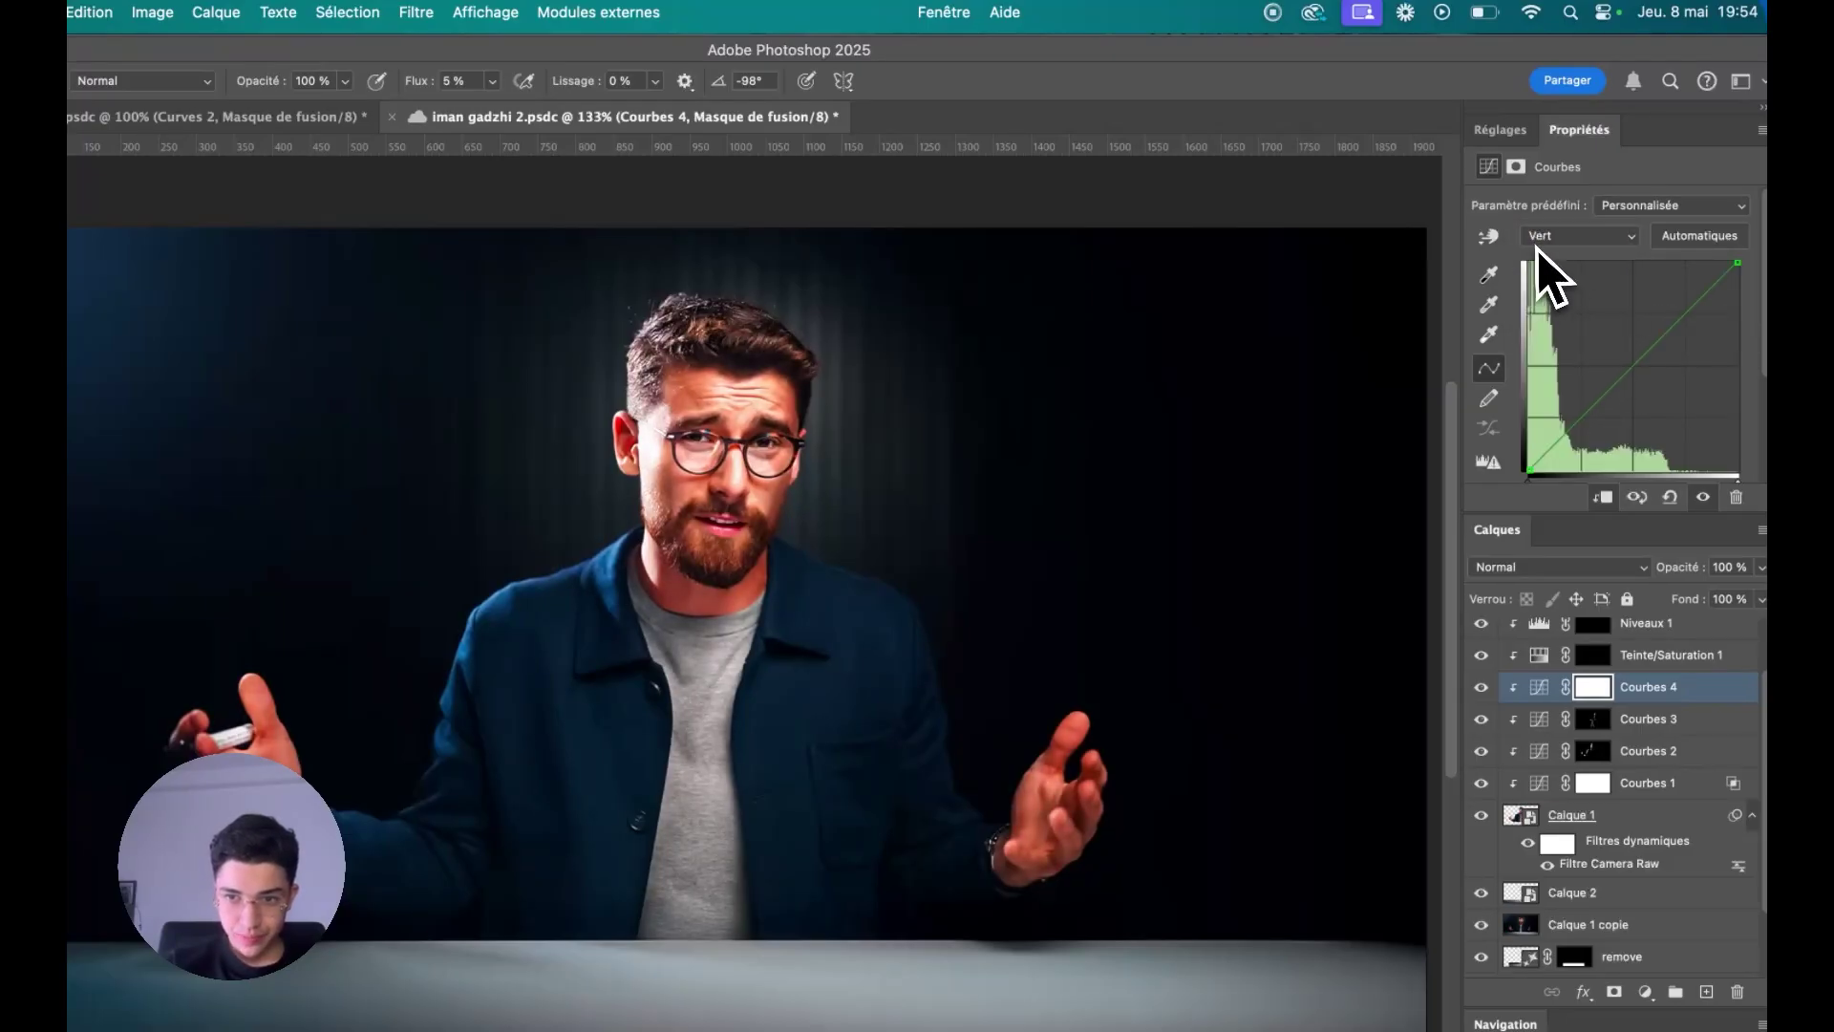
left_click(1545, 236)
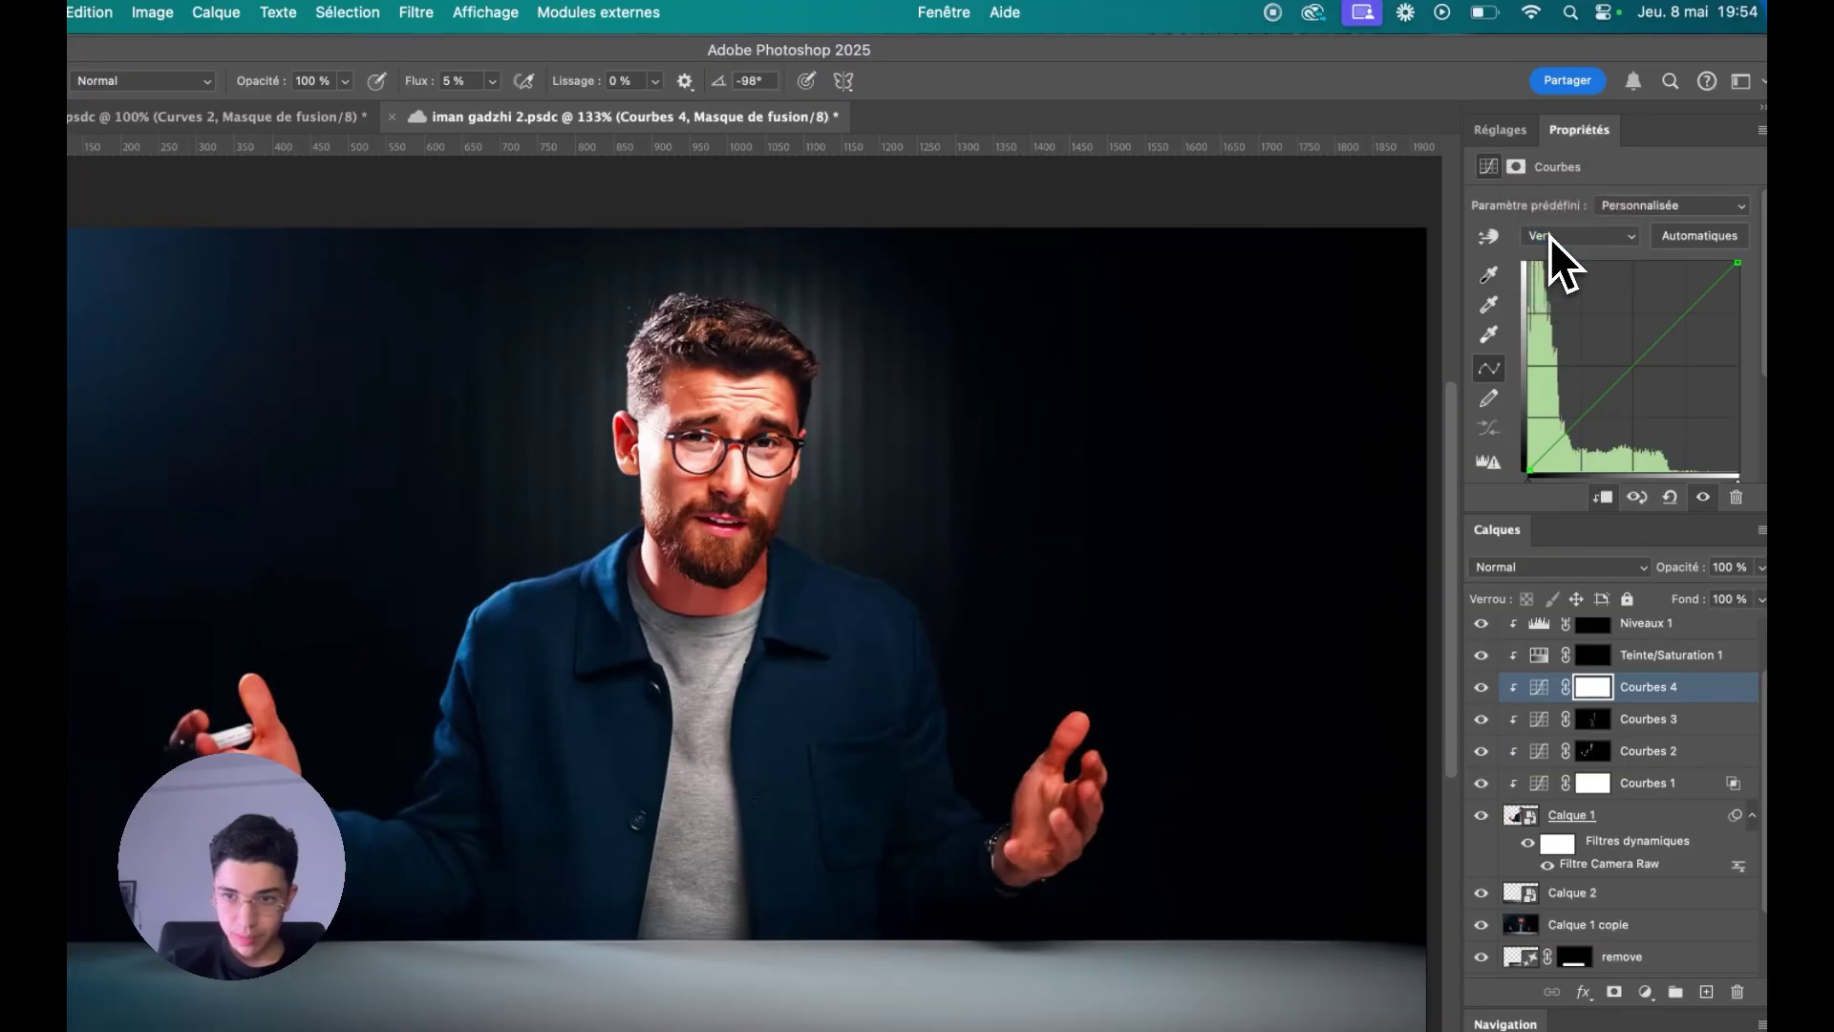
left_click(1533, 218)
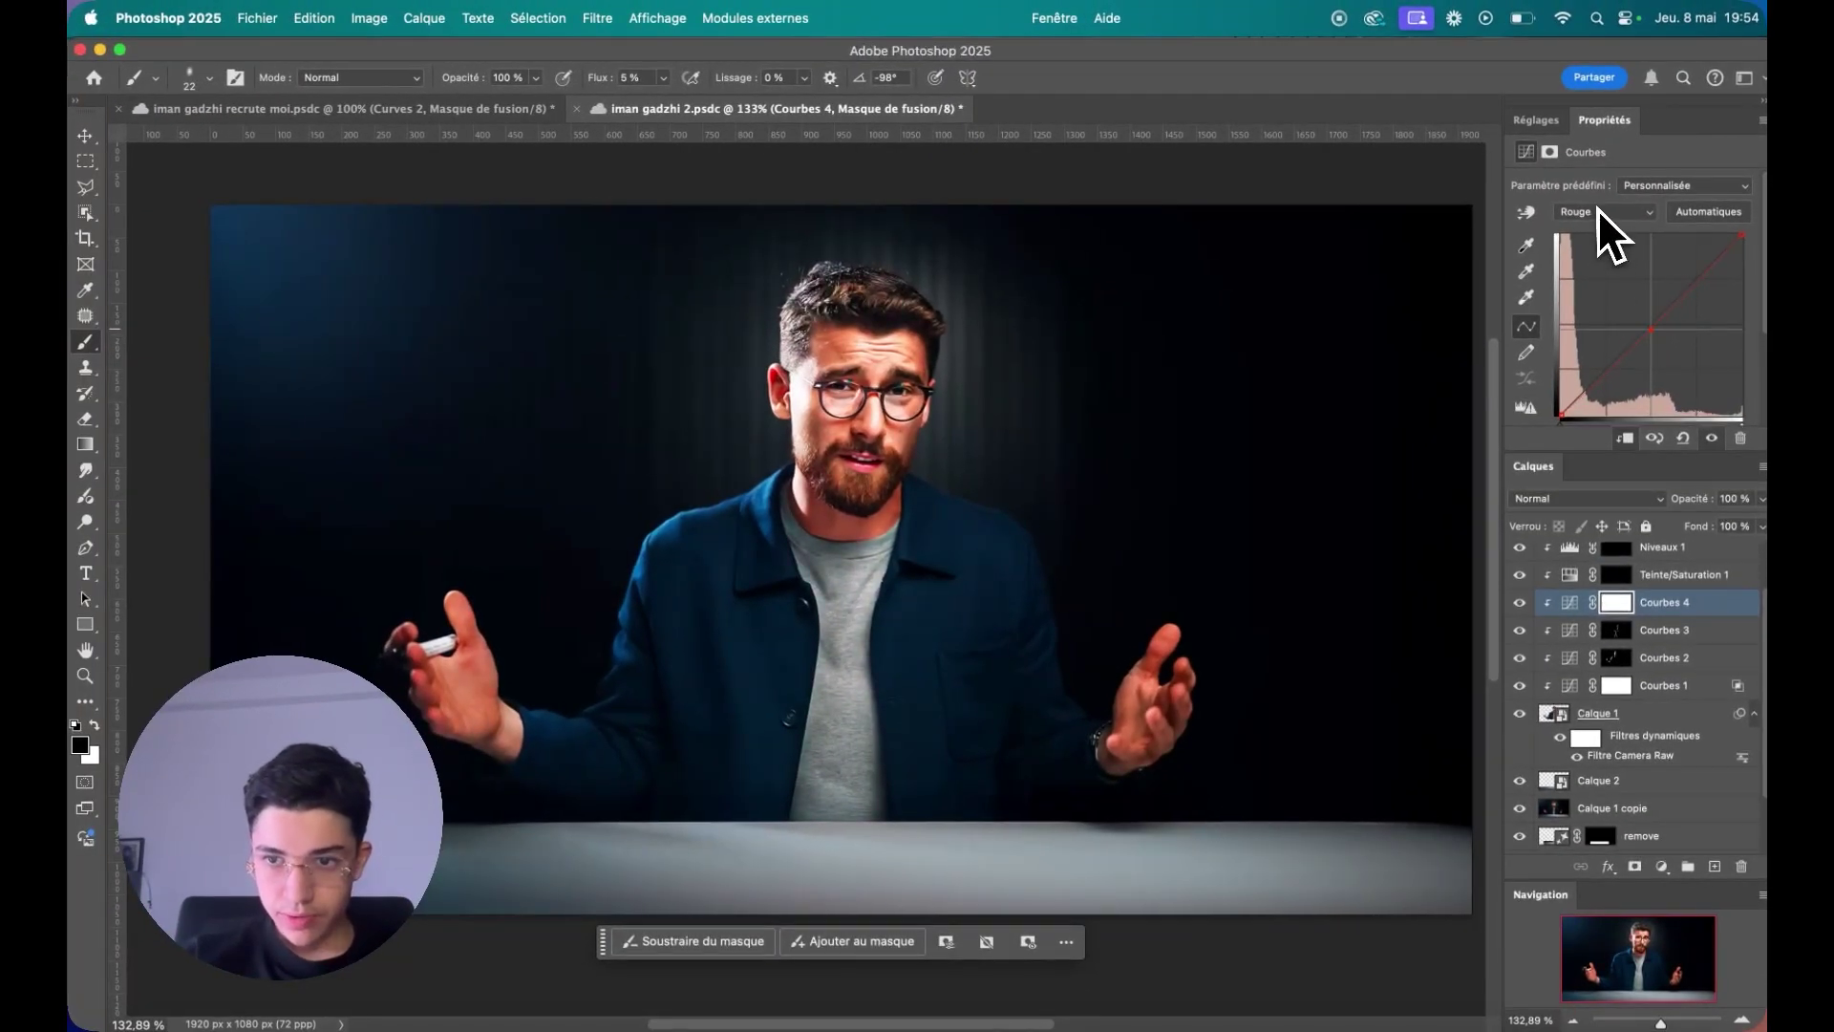
left_click(1606, 255)
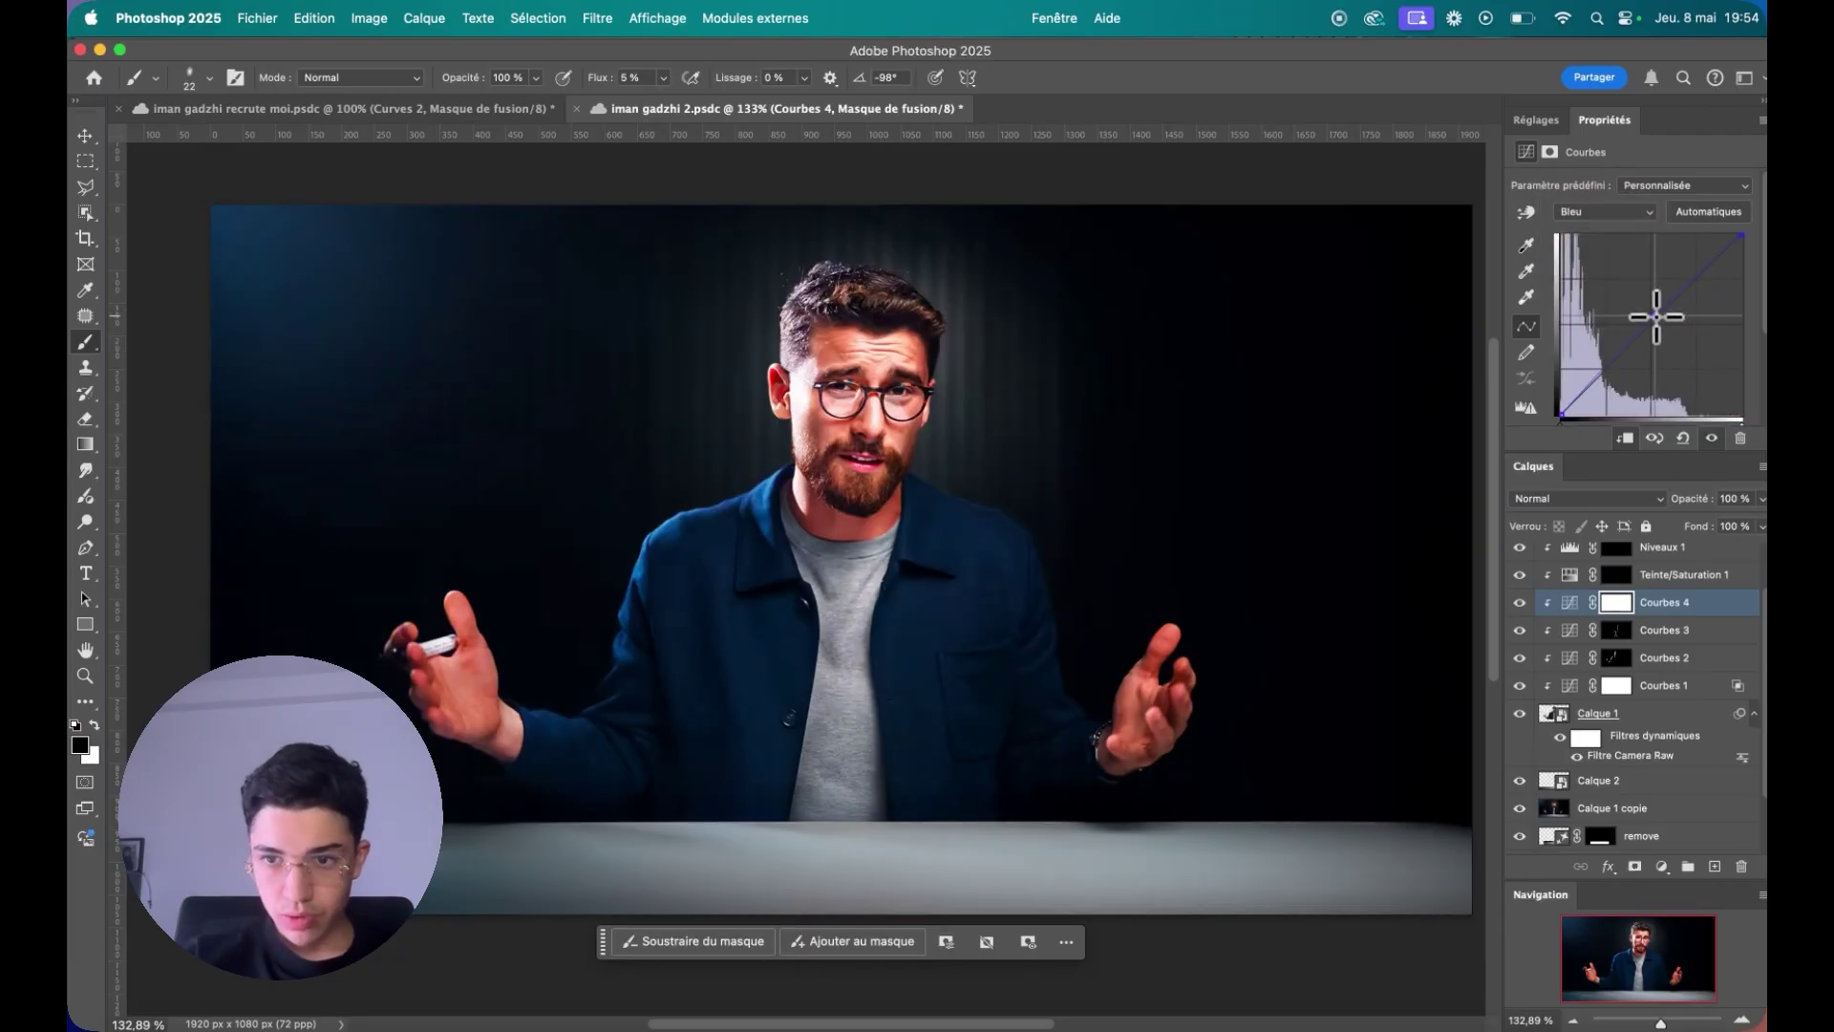
scroll(824, 591, "down", 3)
scroll(821, 590, "down", 2)
scroll(819, 592, "up", 1)
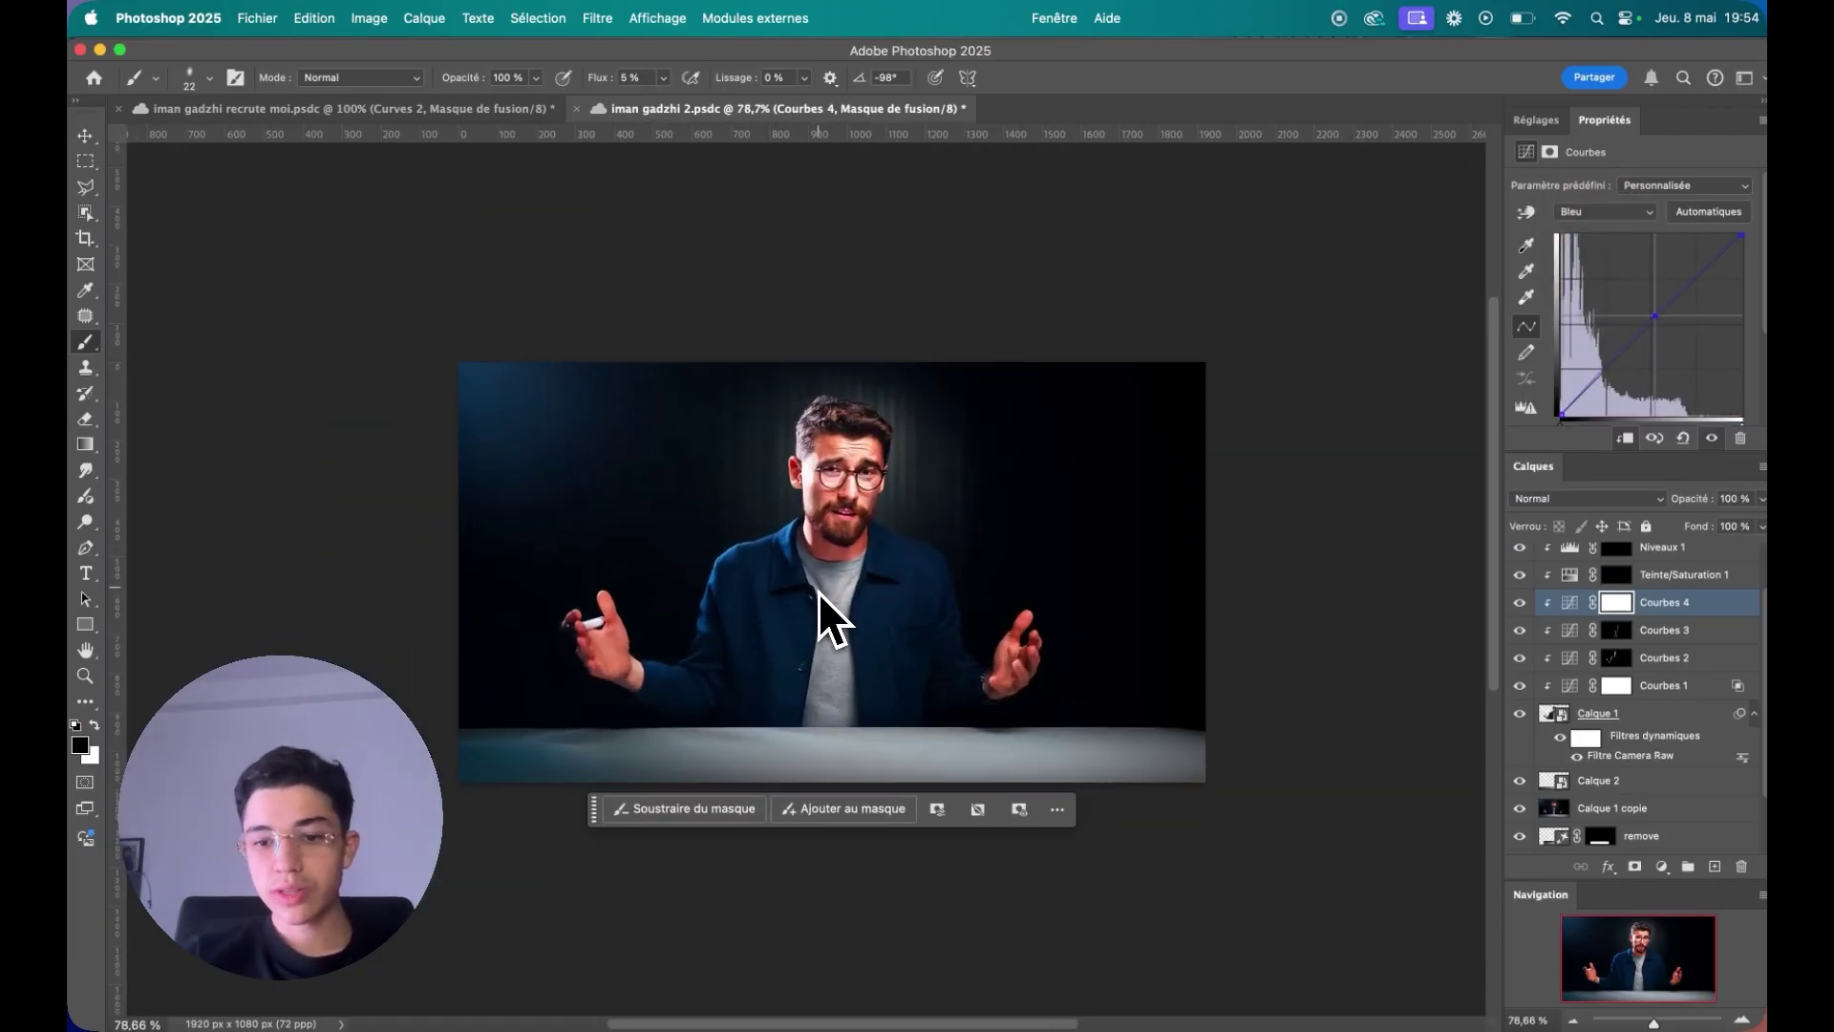
scroll(817, 592, "up", 4)
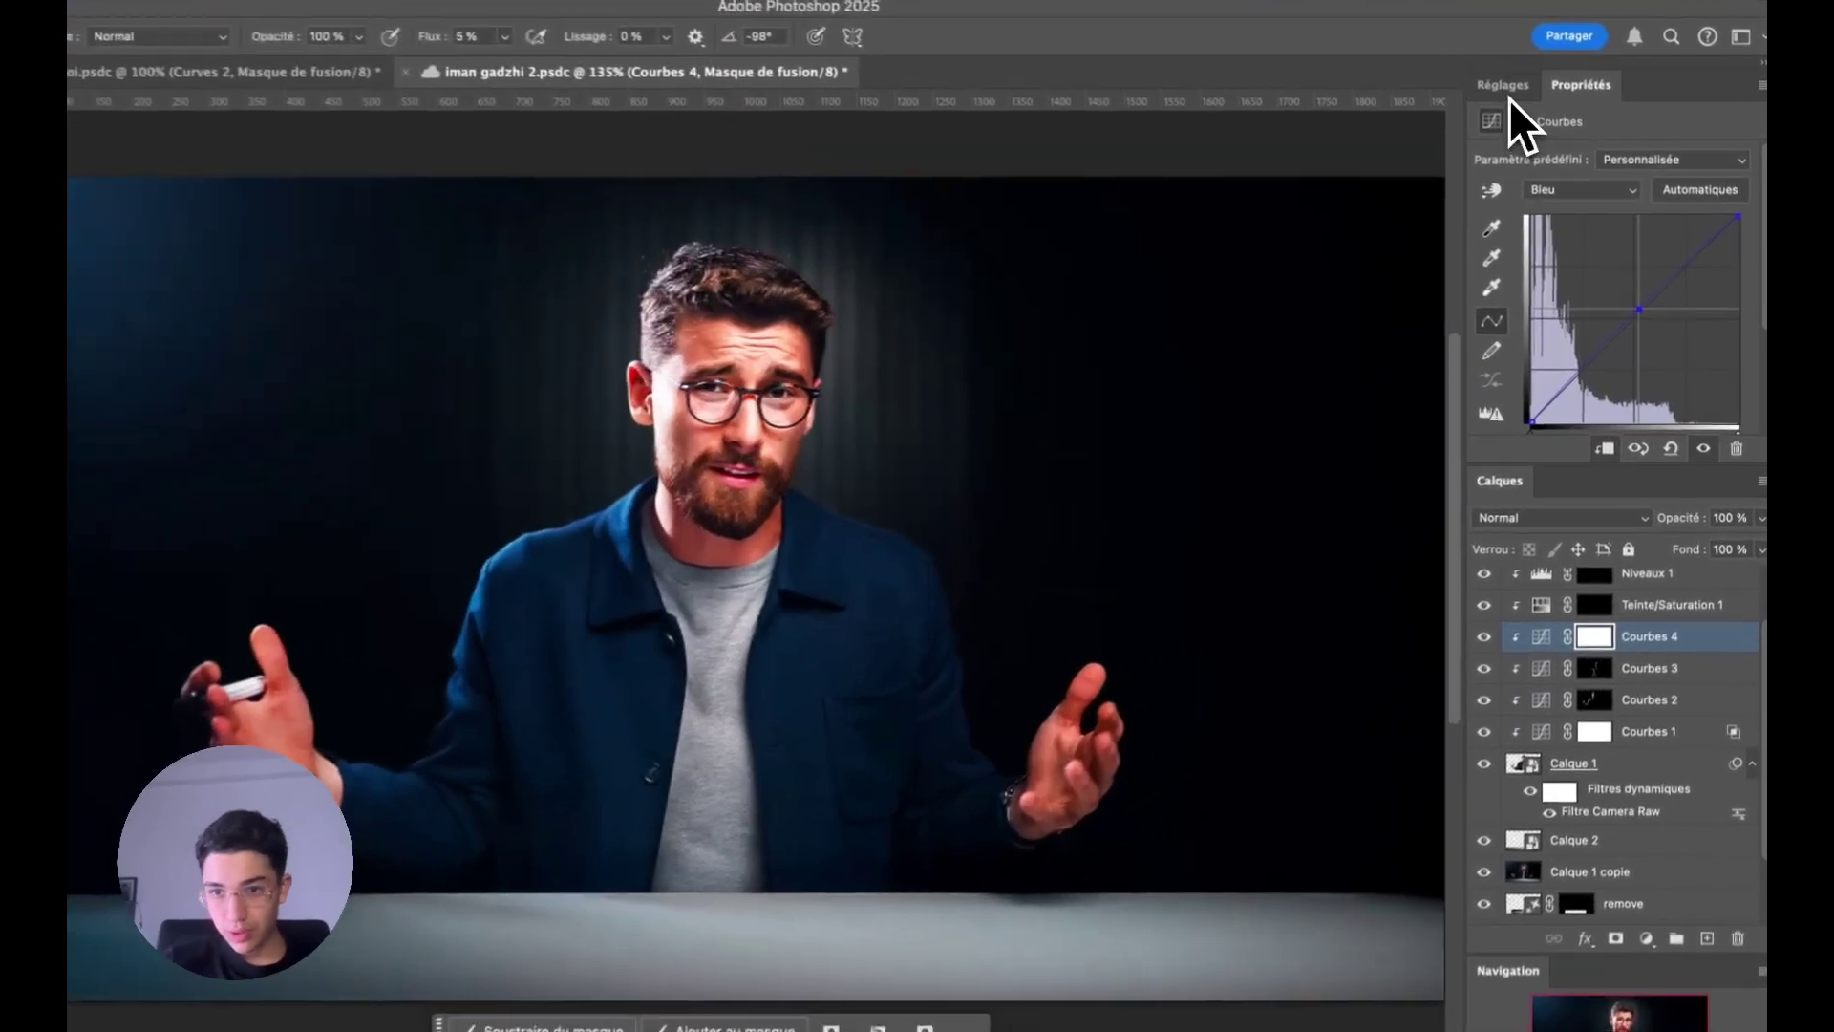
- Add a new Hue/Saturation layer with Saturation at +7
left_click(1535, 119)
left_click(1537, 143)
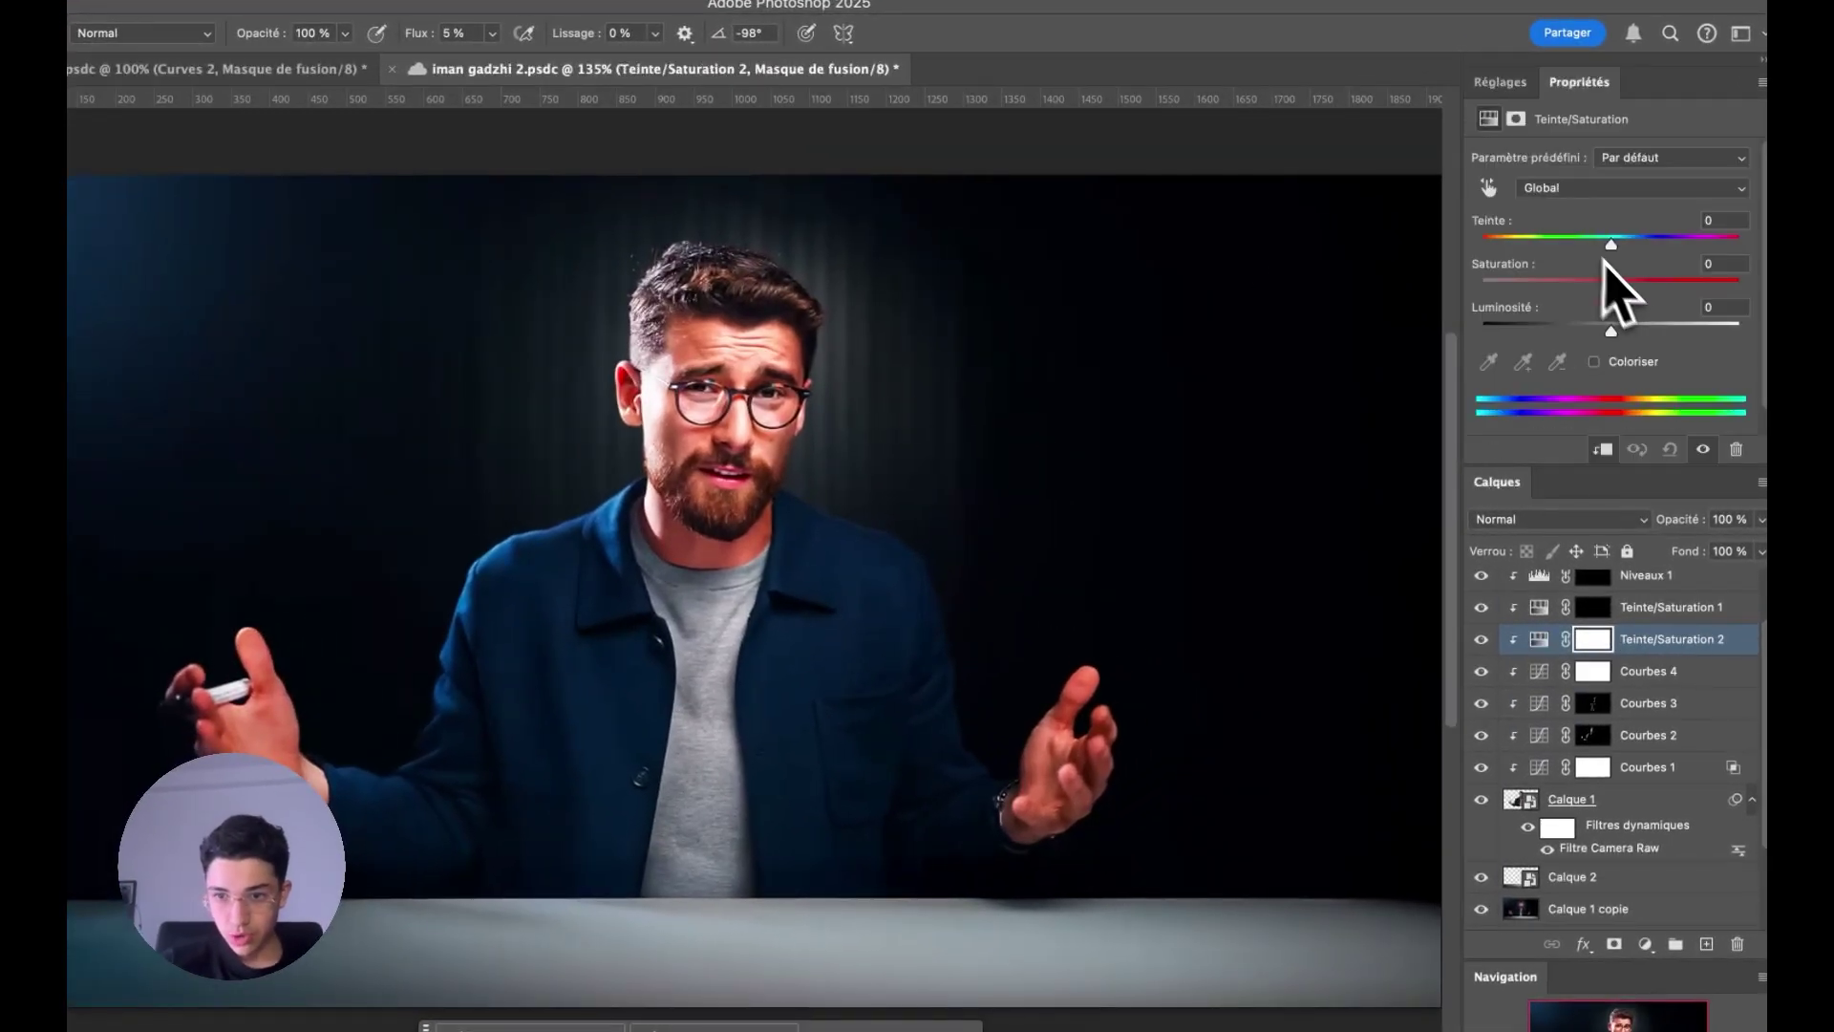
left_click(1621, 279)
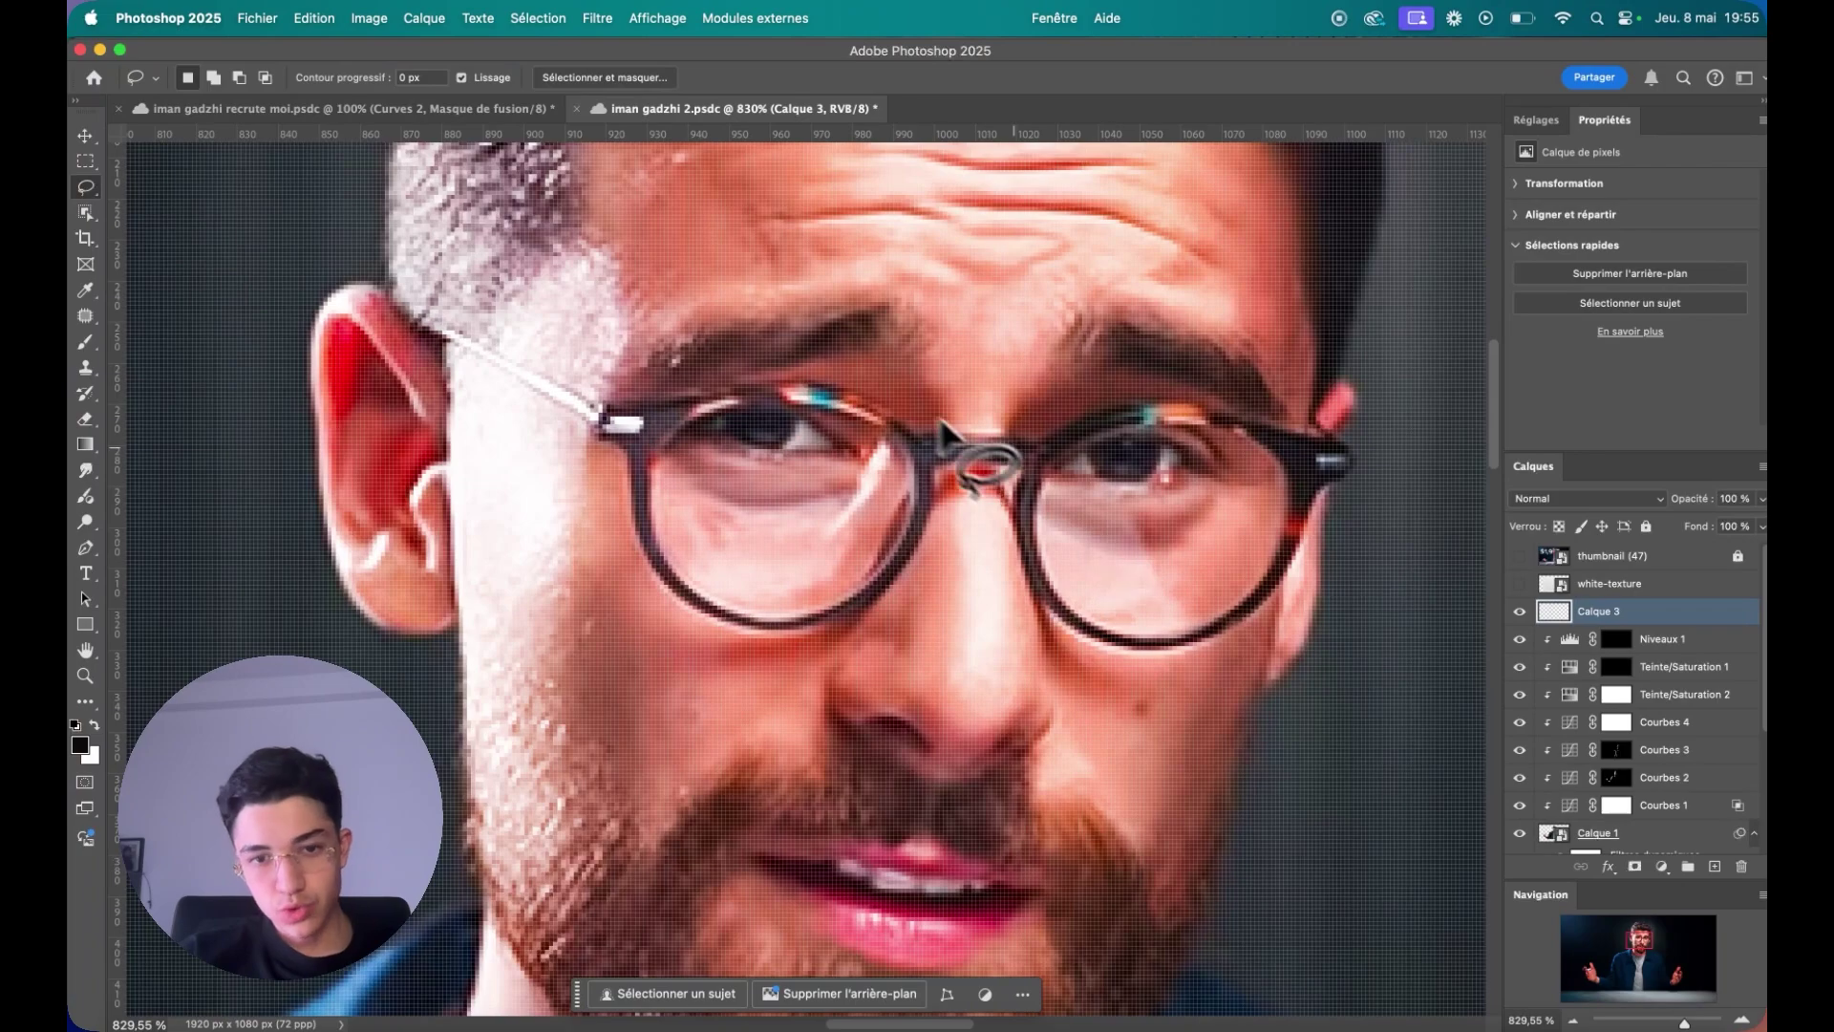
- Lasso the glare on both lenses and Generative Fill it with the prompt 'remove'
mouse_move(875, 377)
left_mouse_down()
mouse_move(748, 376)
mouse_move(907, 406)
left_mouse_up()
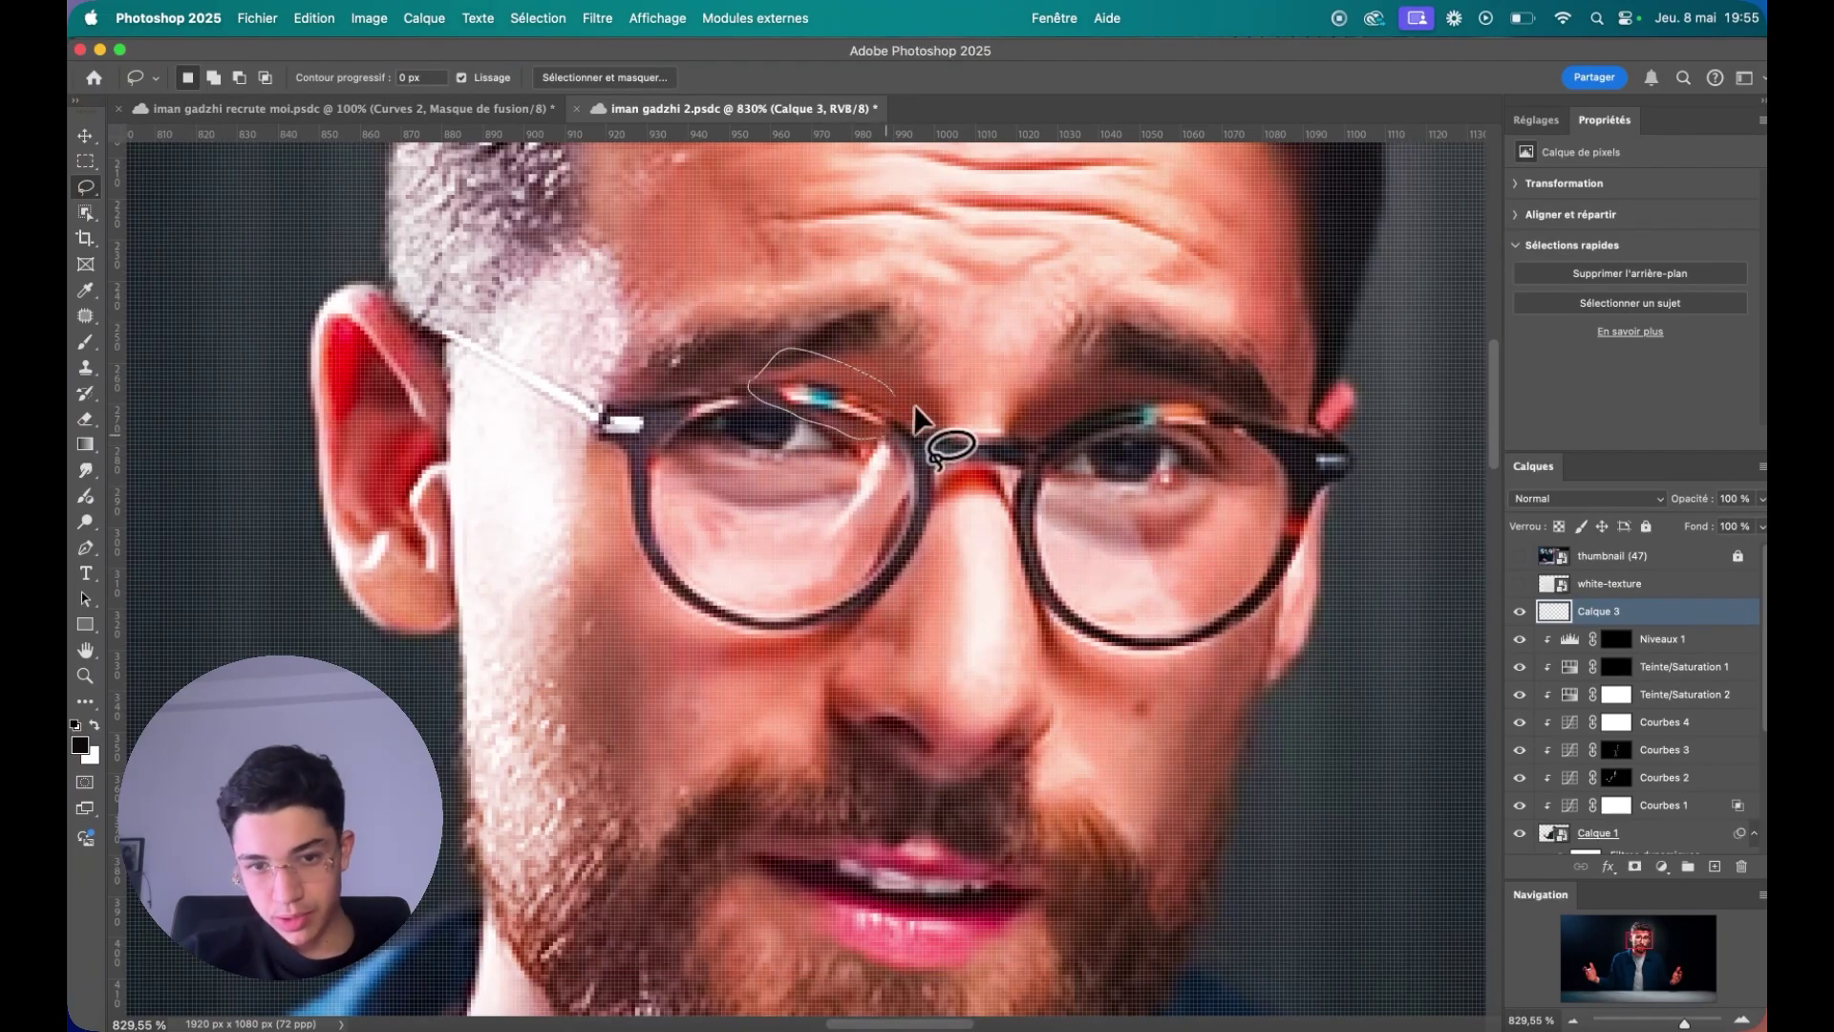
left_click_drag(1173, 426, 1250, 405)
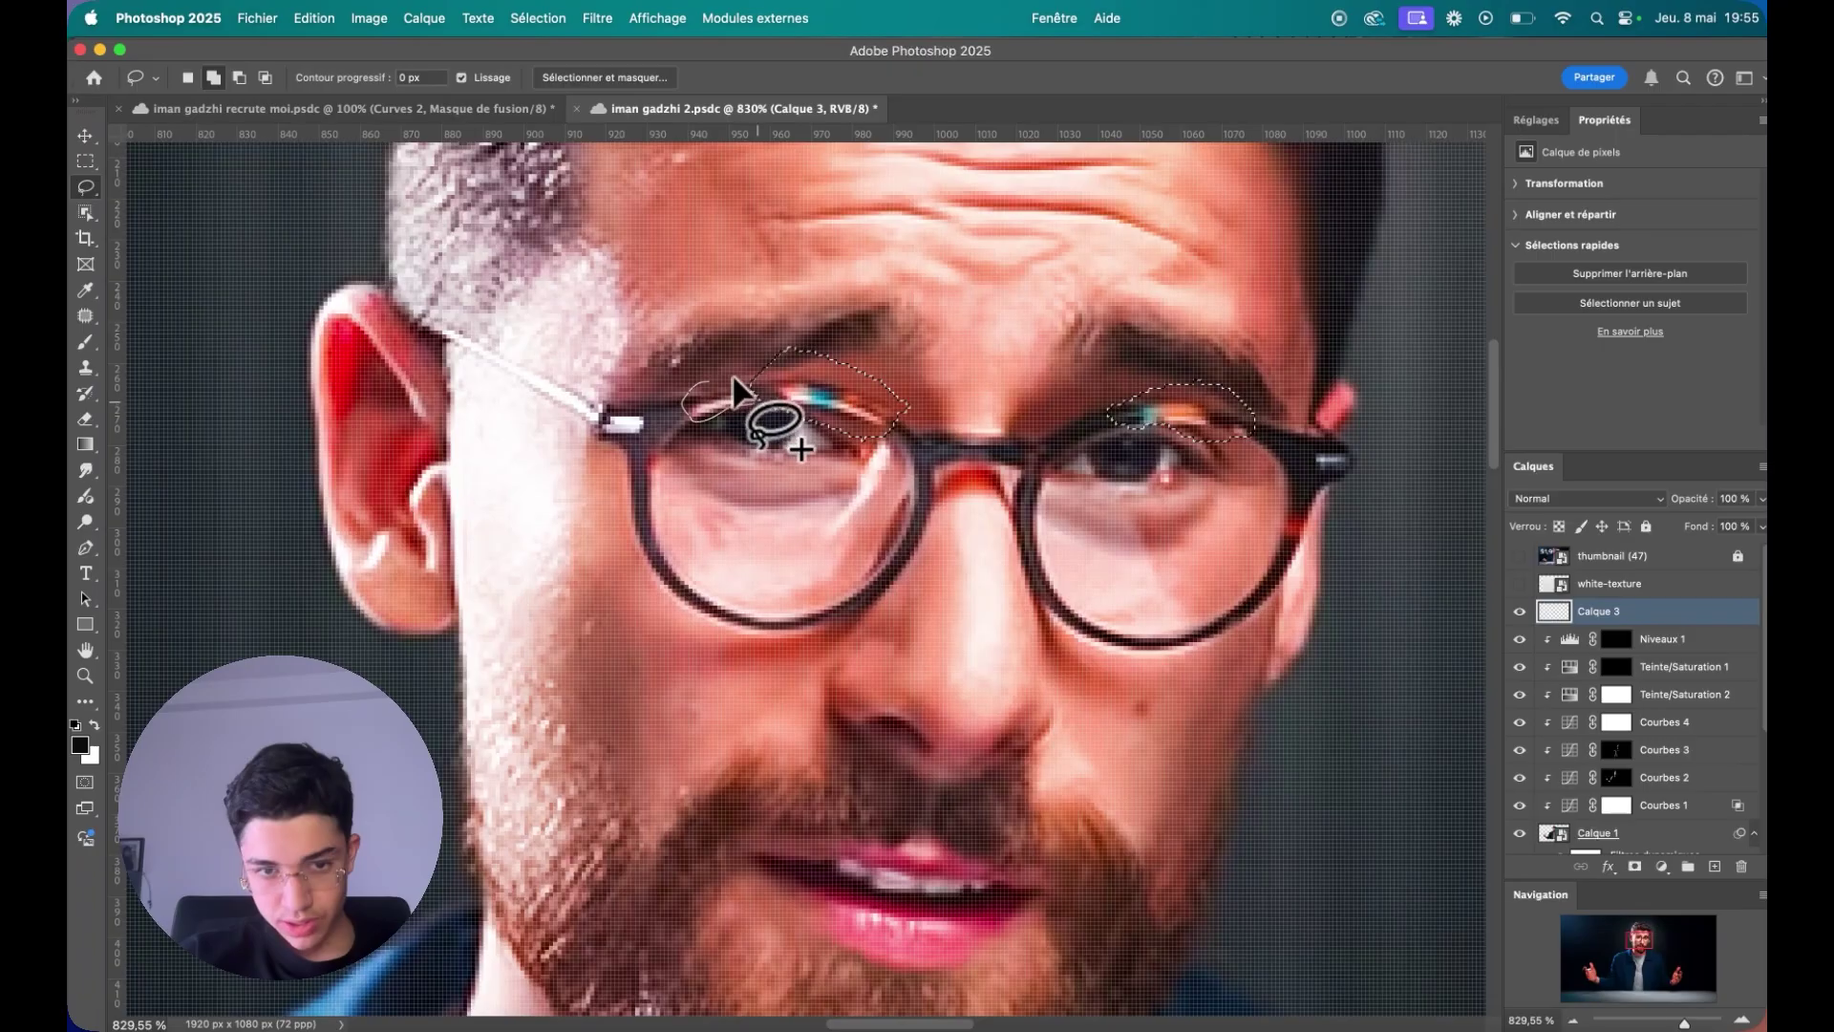
left_click_drag(736, 387, 755, 430)
left_click(768, 461)
type("remove")
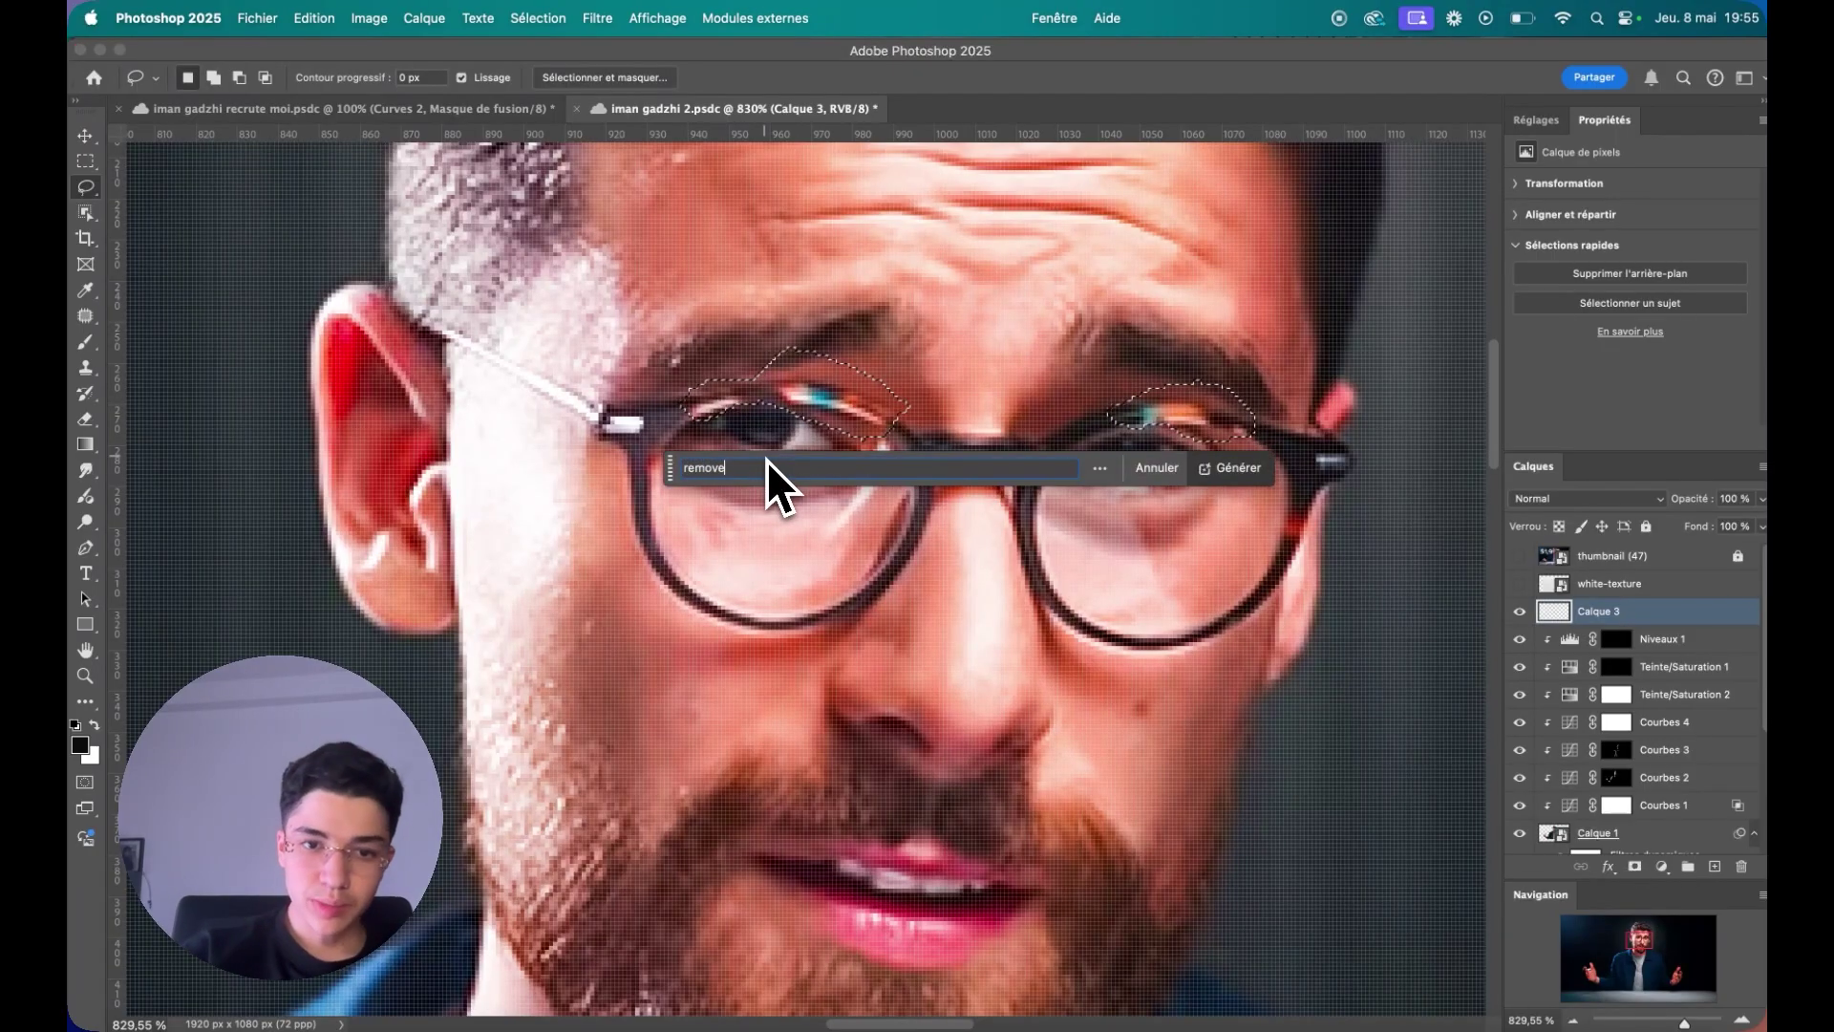
key("Return")
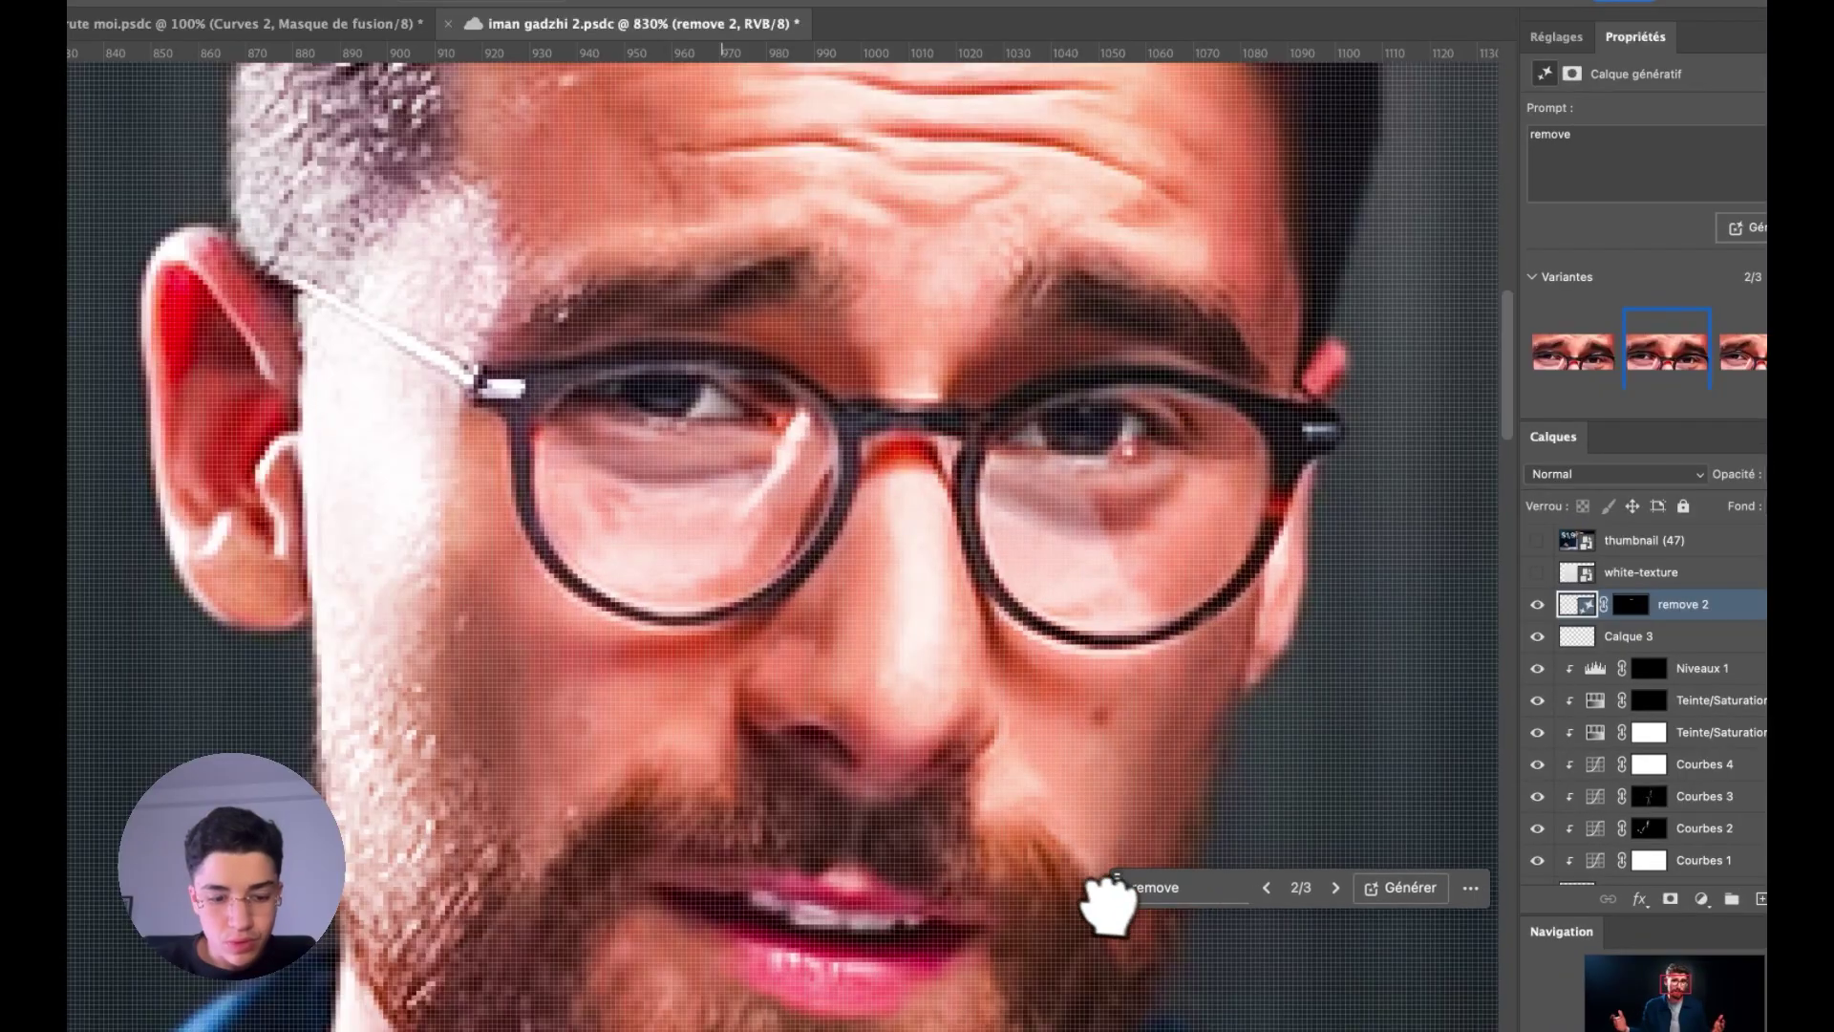
scroll(839, 683, "down", 10)
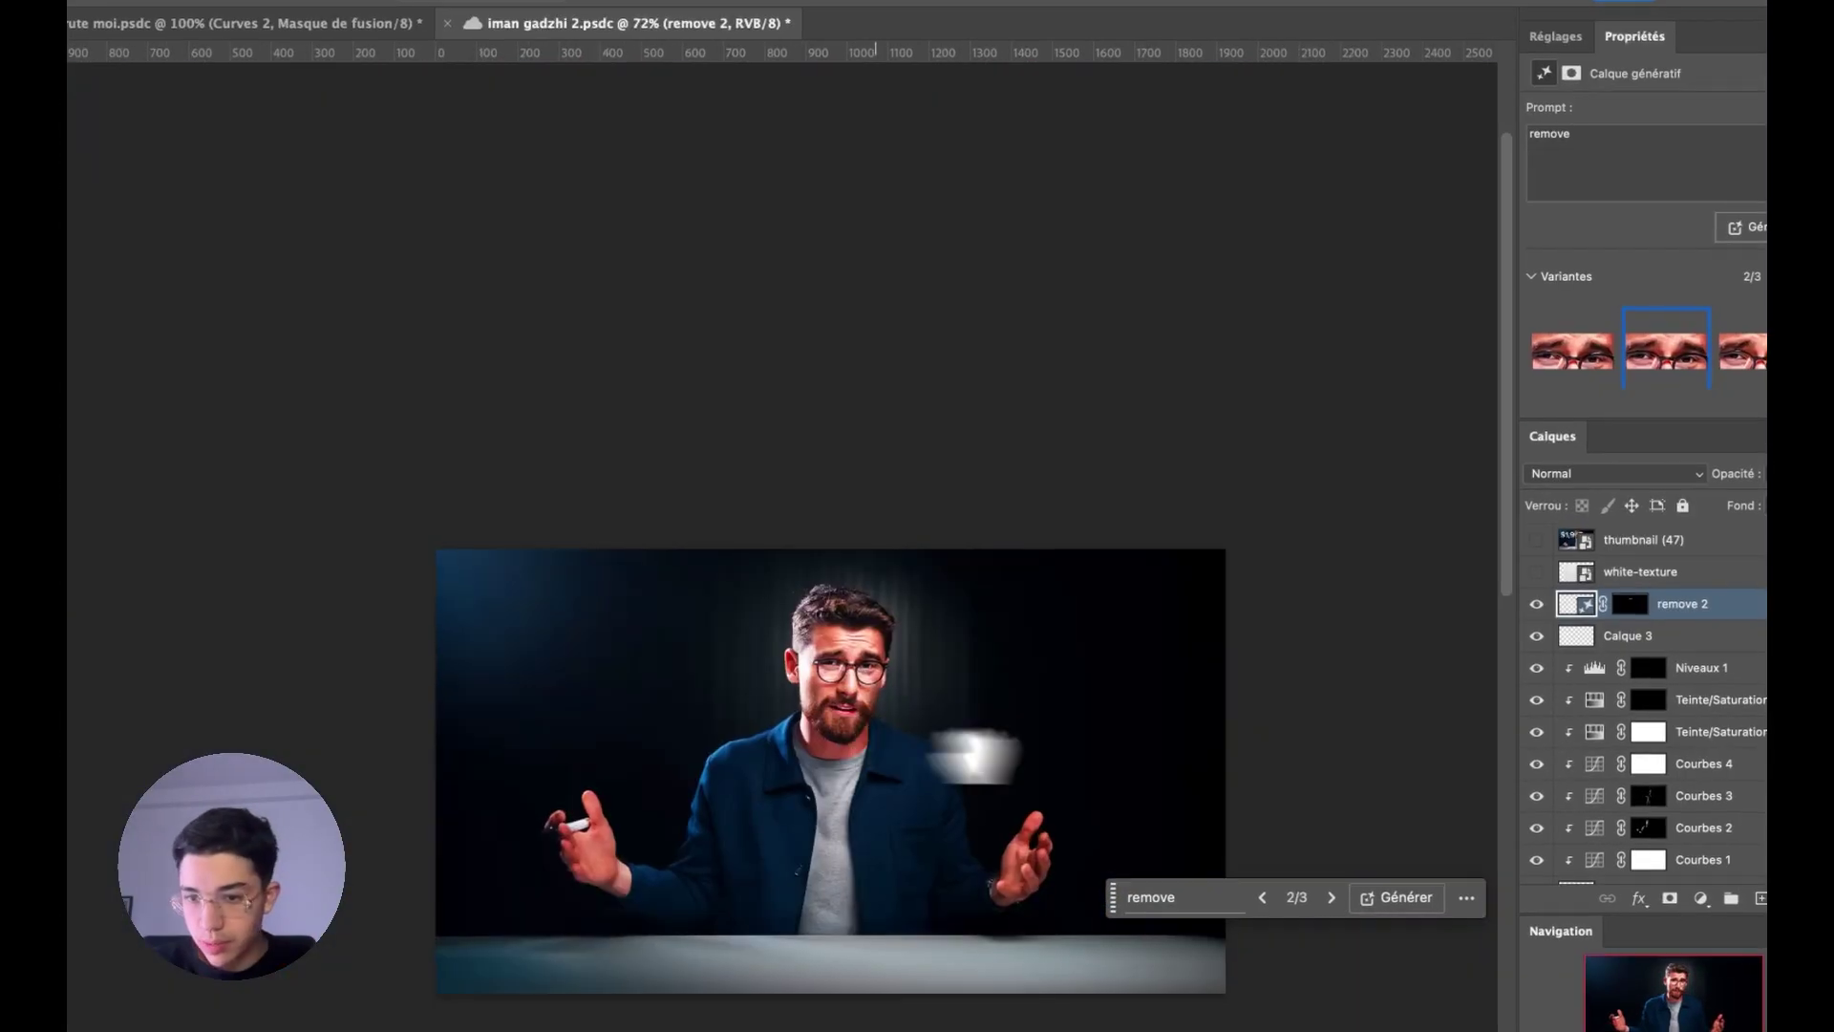
left_click(1629, 817, "shift")
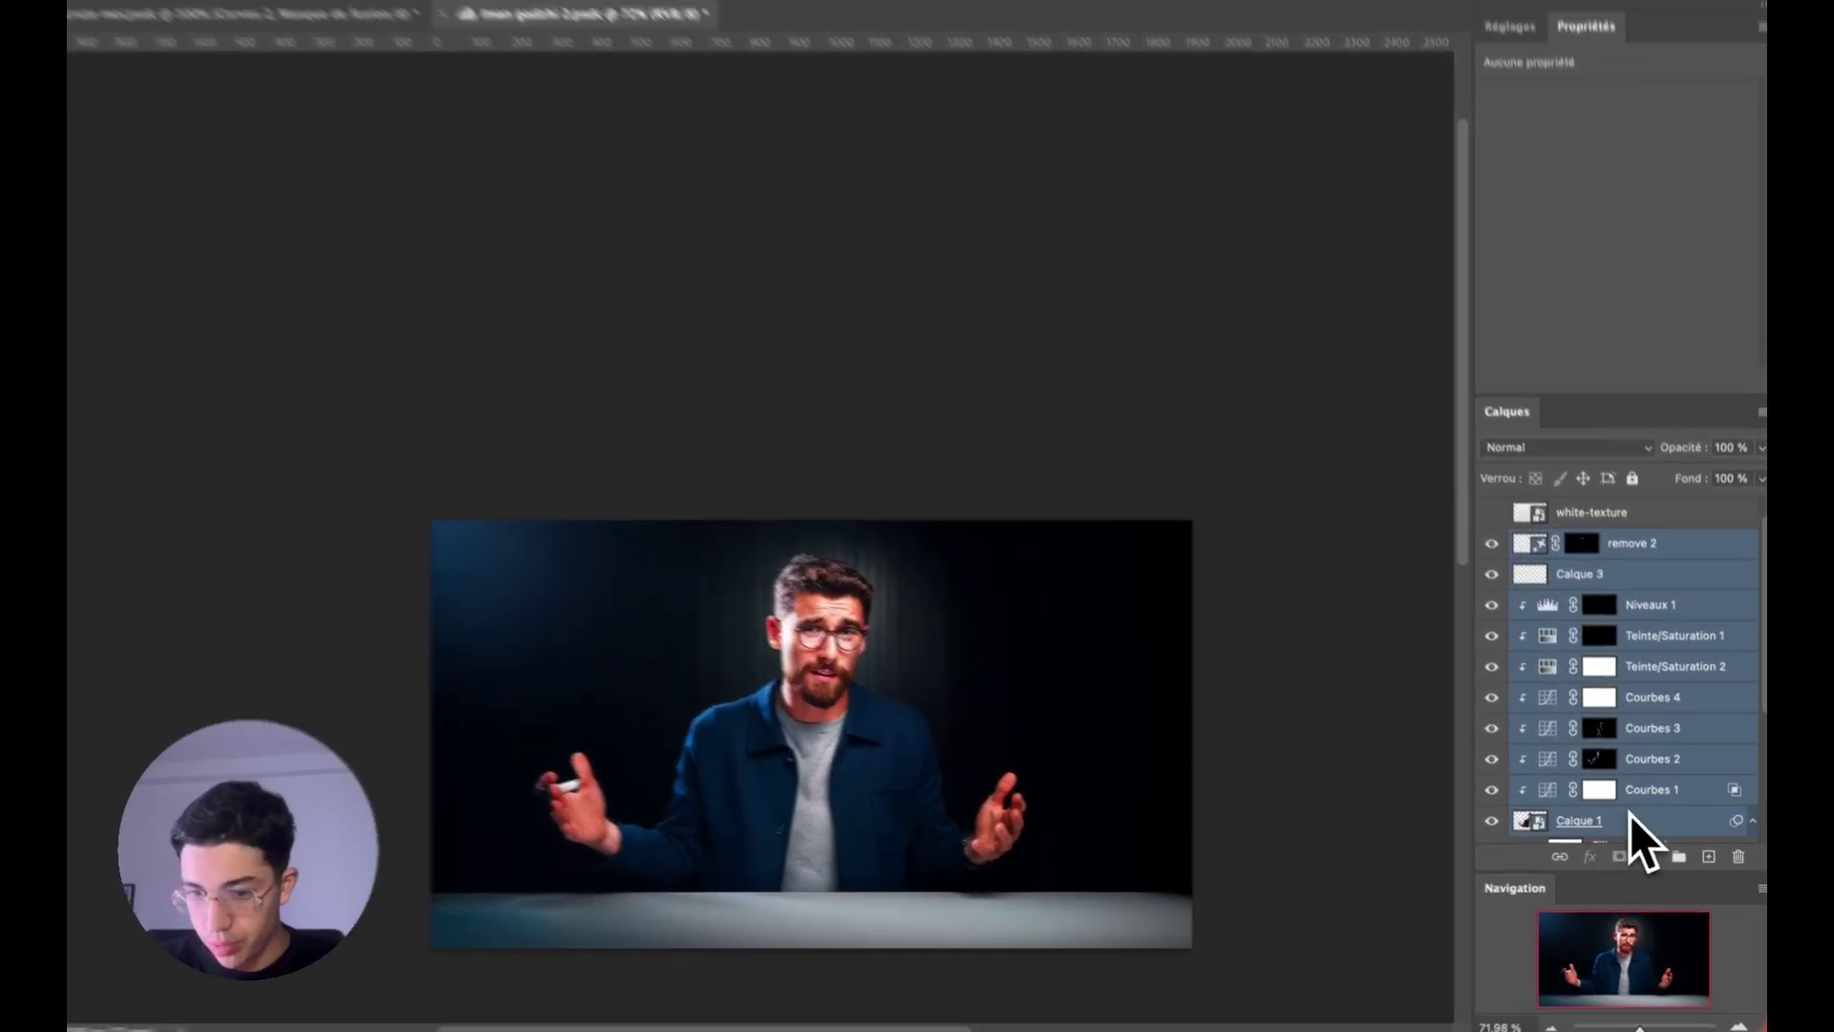
- Convert layers remove 2 through Calque 1 into one 'Iman' layer and move thumbnail (47) down
right_click(1630, 814)
left_click(1555, 902)
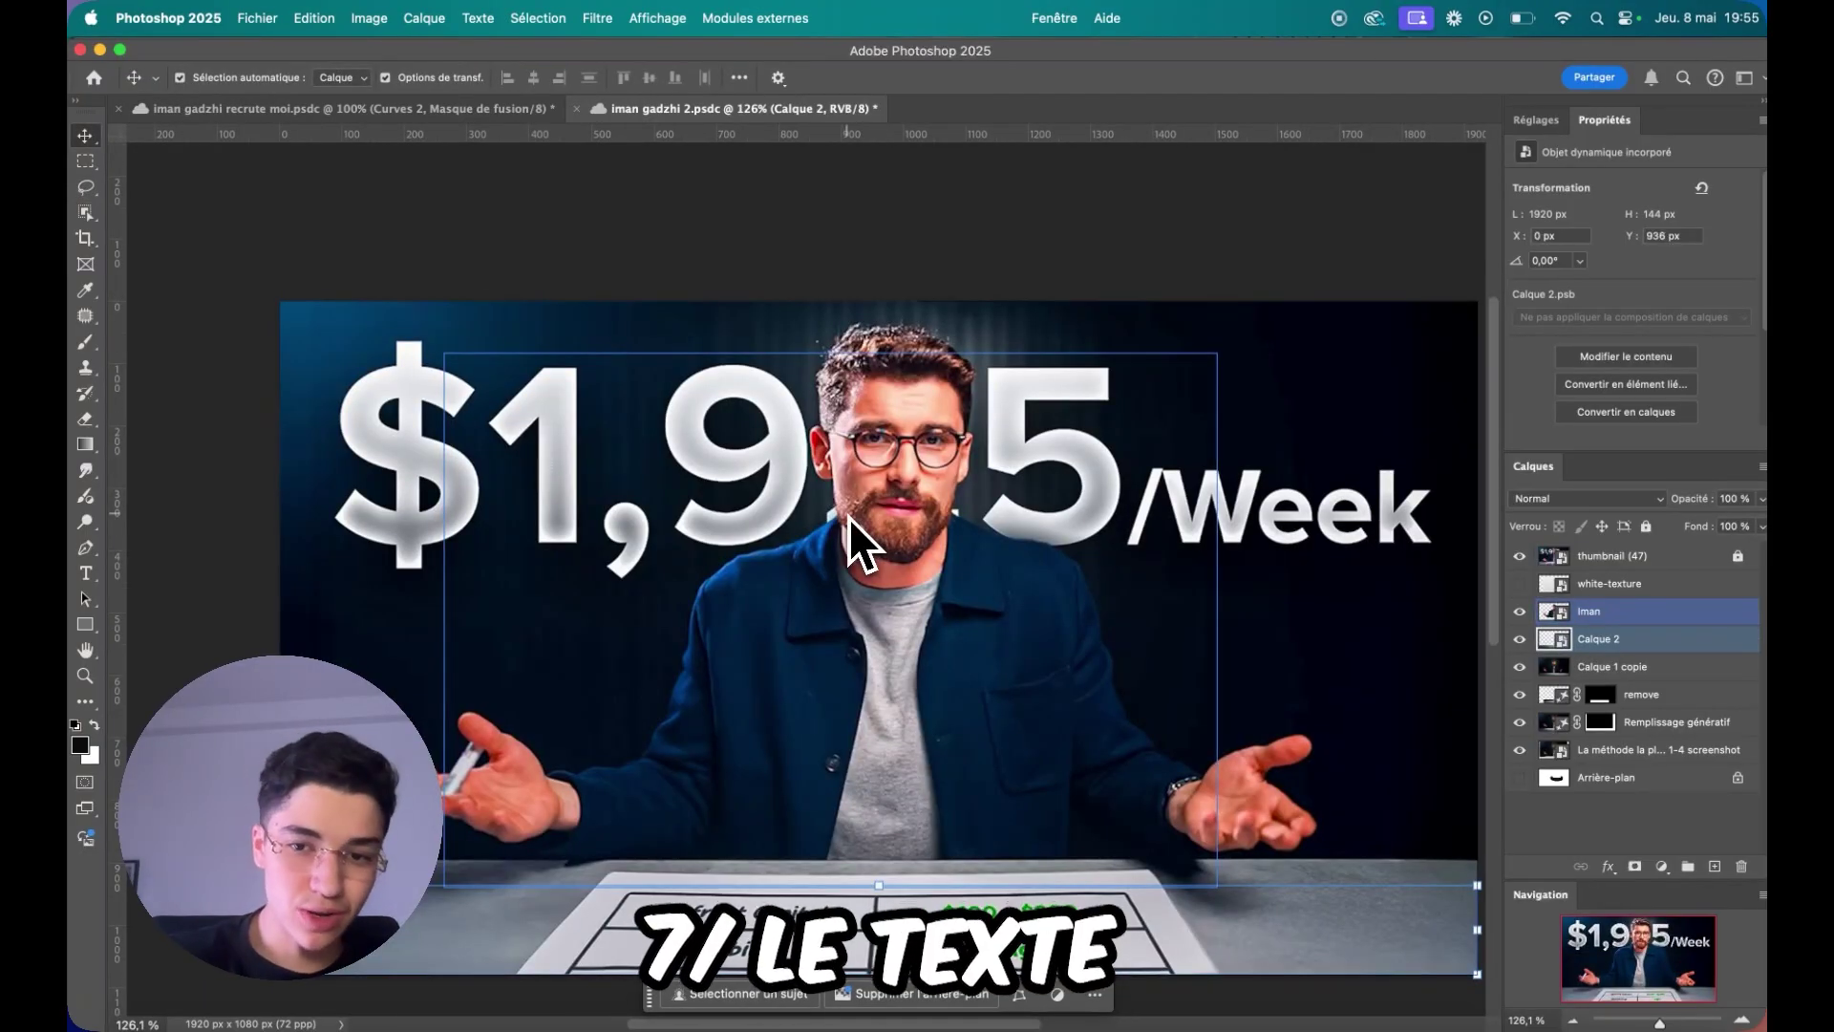
left_click(1709, 556, "super")
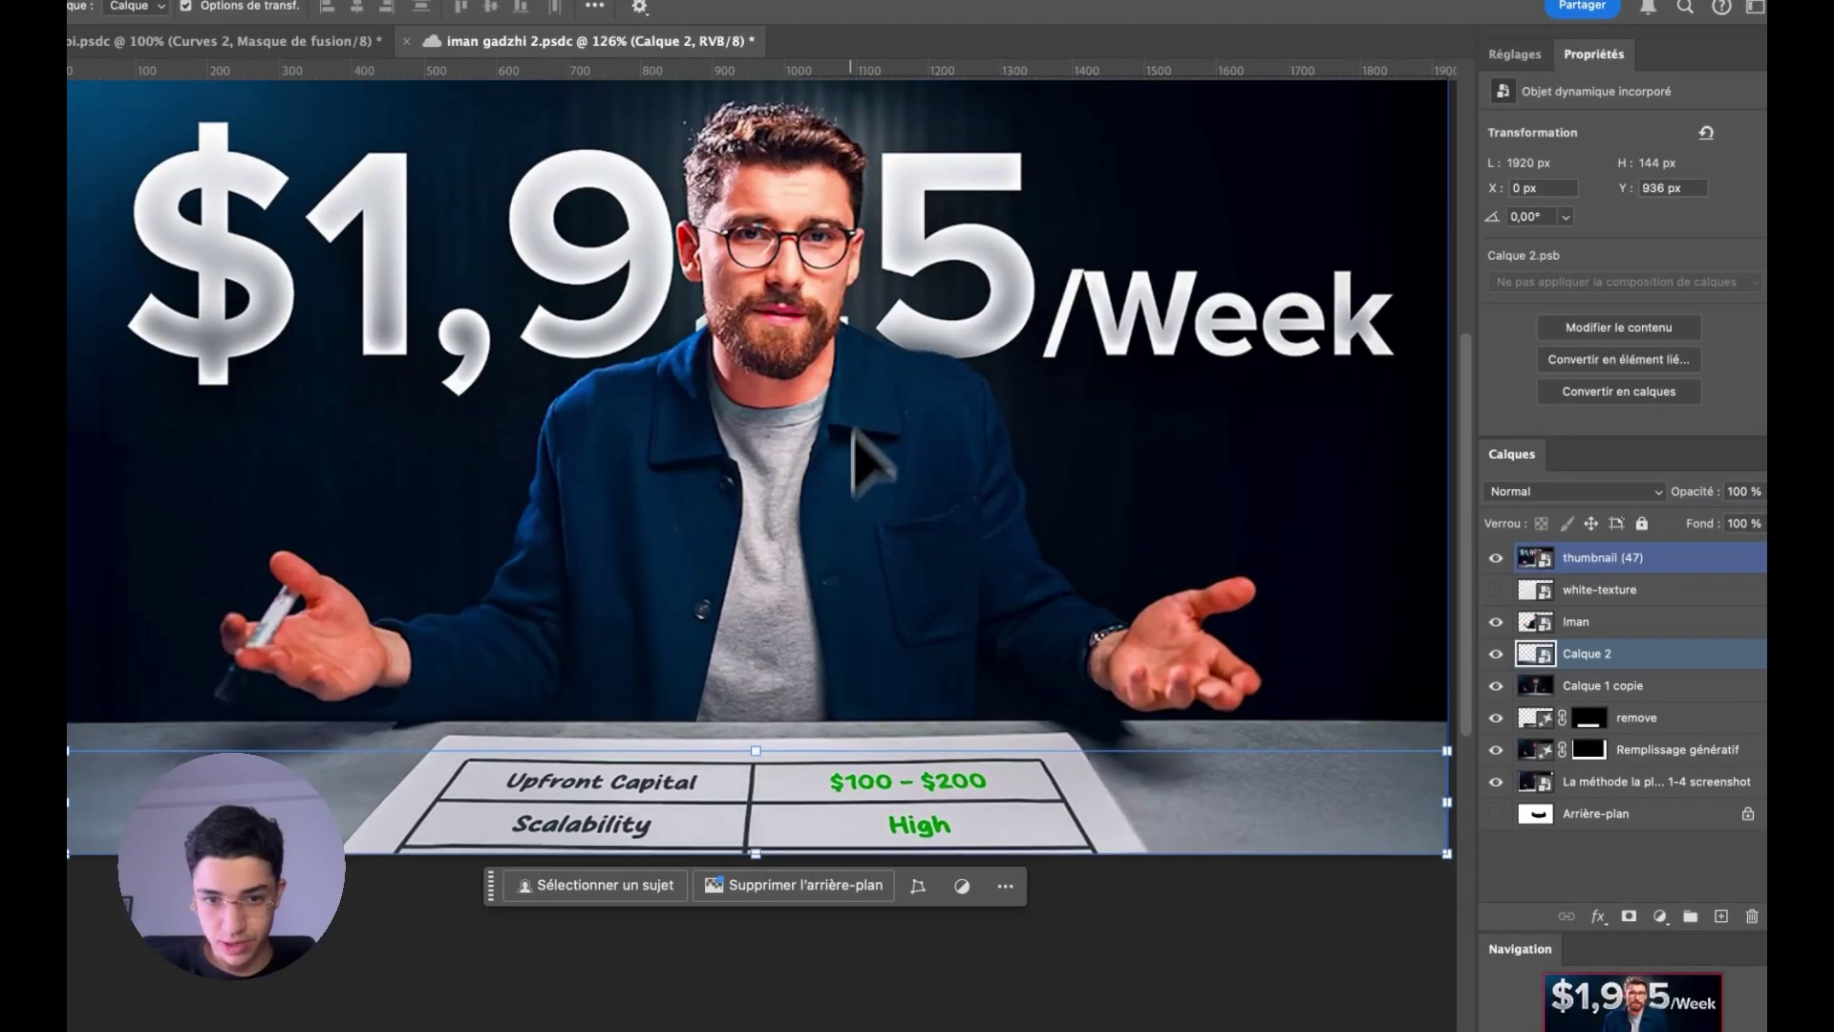
left_click_drag(859, 459, 835, 754)
left_click(1614, 653)
- Add a '$1,925/WEEK' text layer at the top and scale it up across the image
key("t")
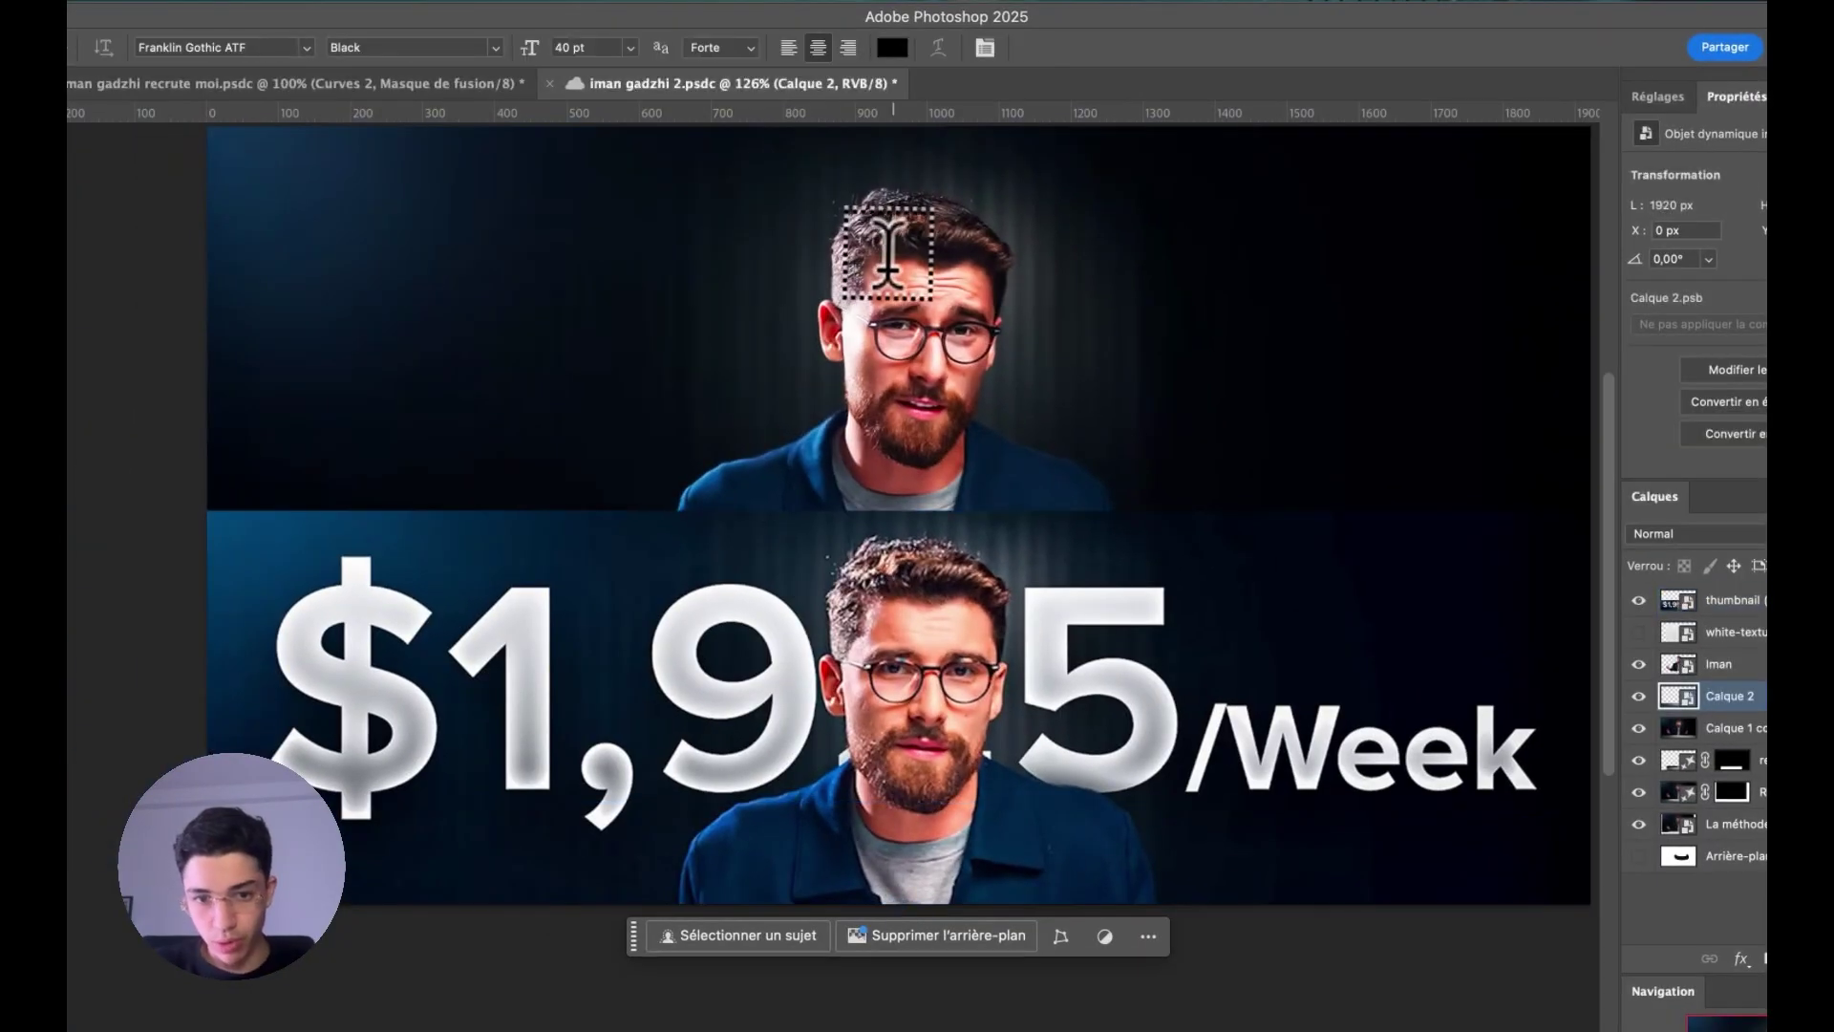
left_click(881, 272)
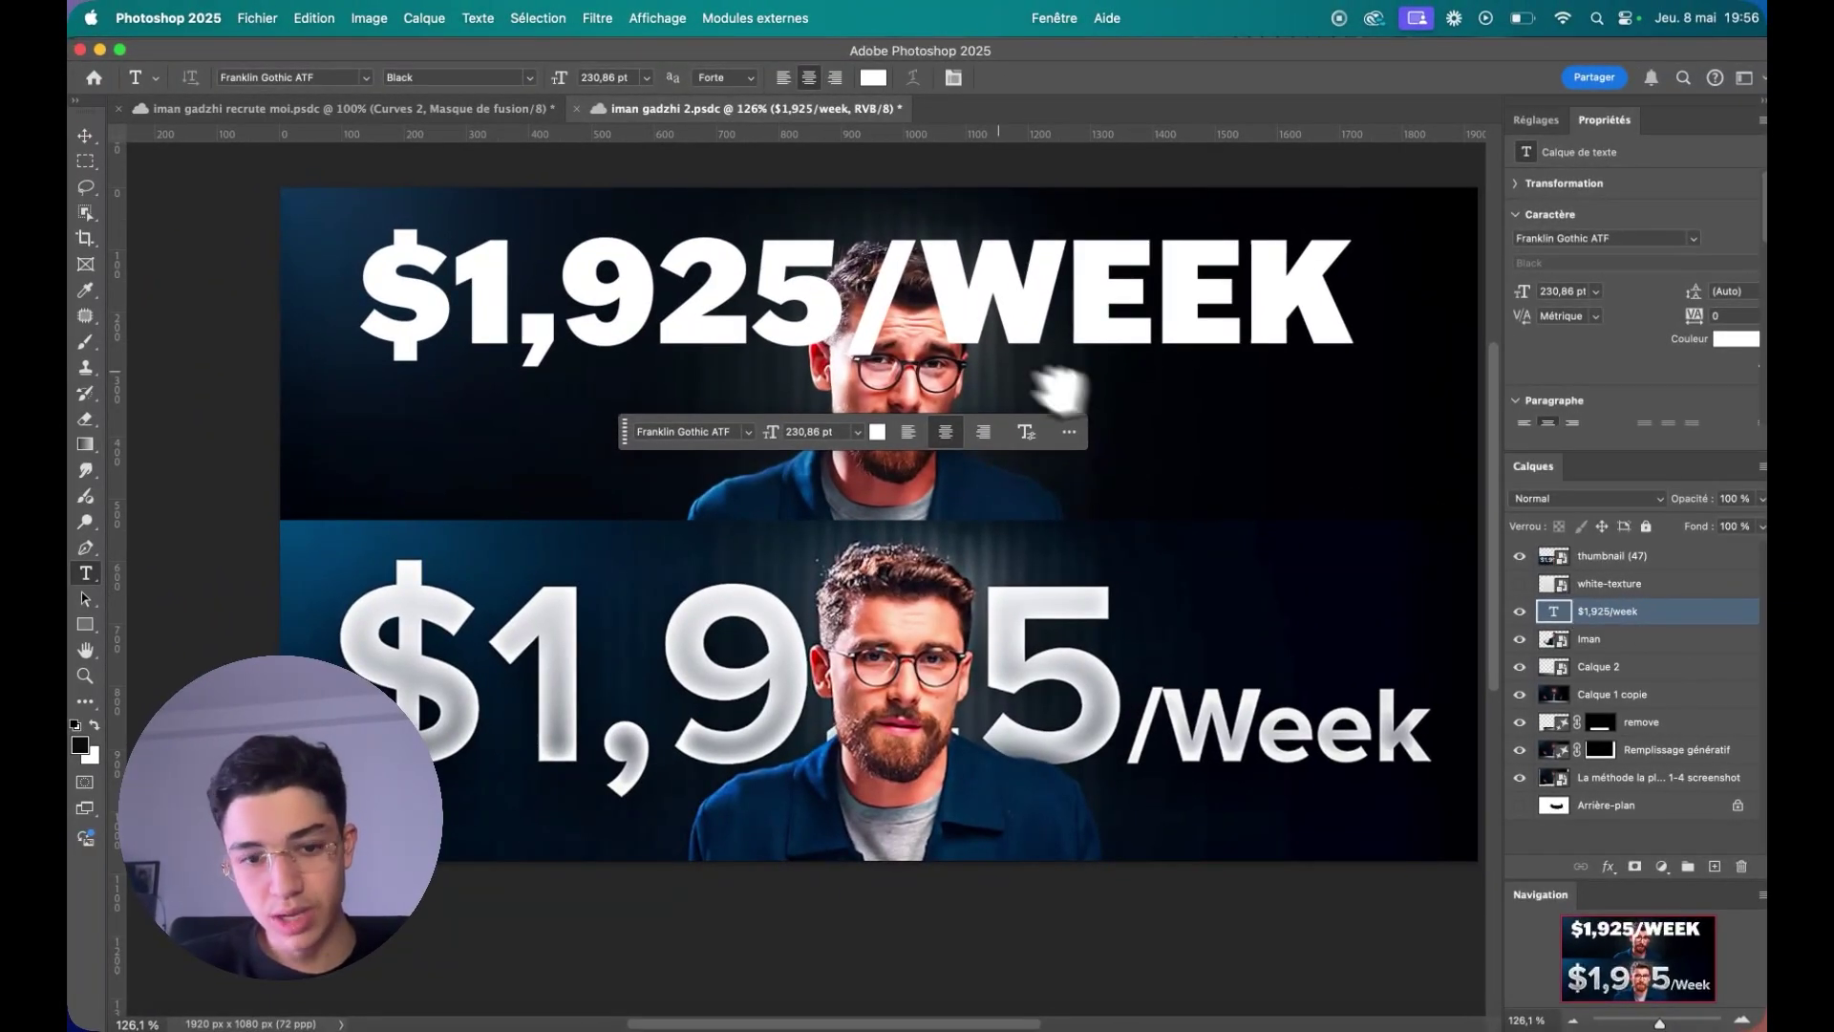
key("super+t")
left_click_drag(356, 283, 318, 298)
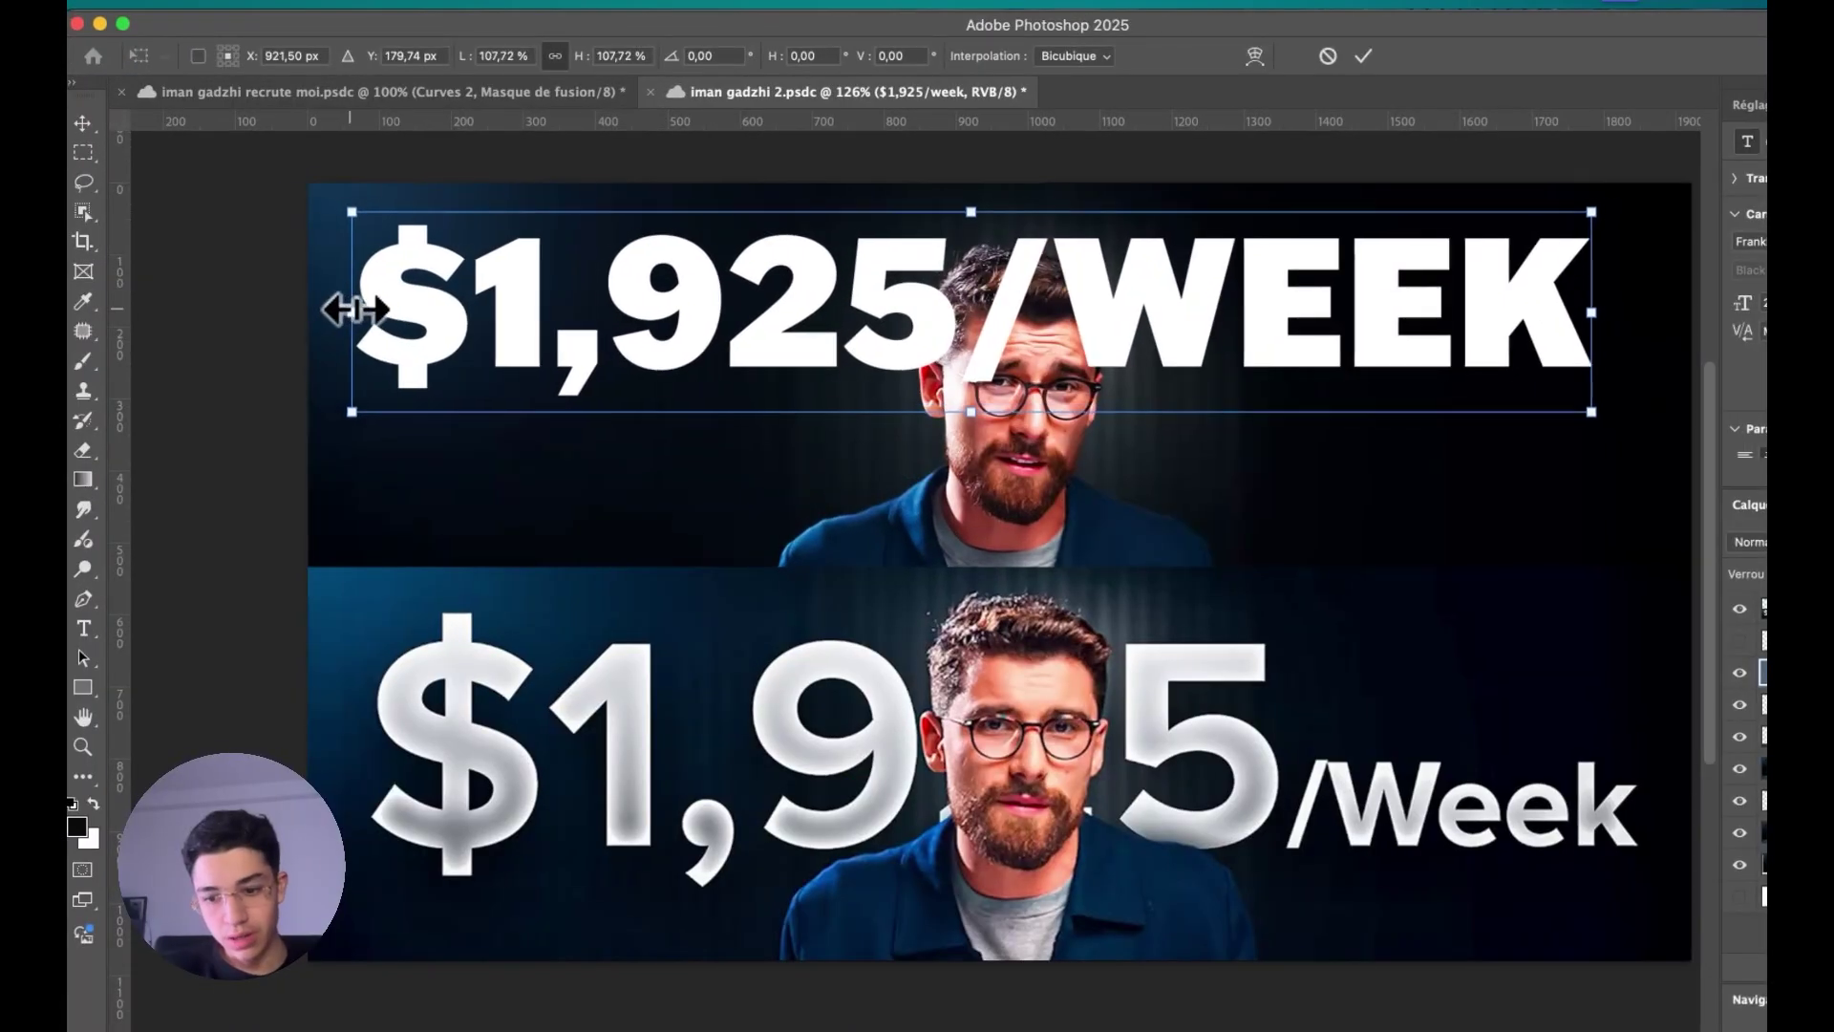
key("Return")
- Set all of the headline text to SF Pro Display Bold
double_click(626, 369)
key("super+a")
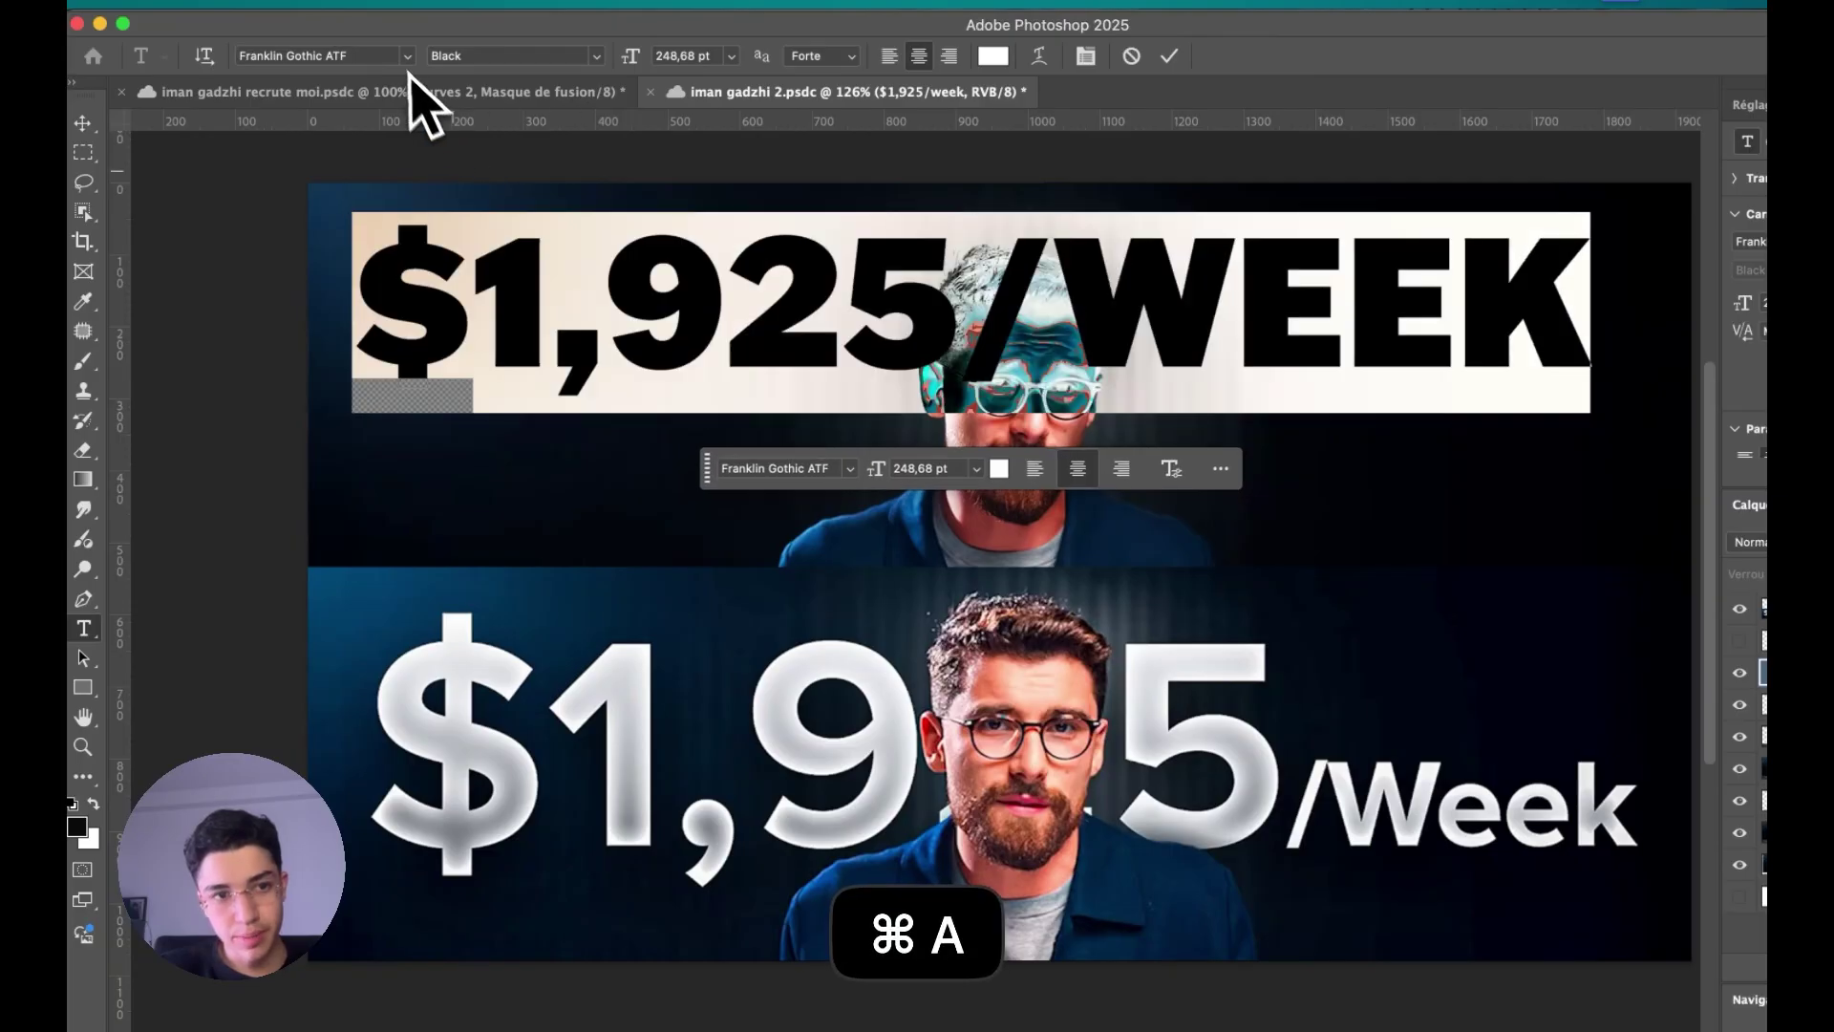
left_click(405, 57)
type("sf")
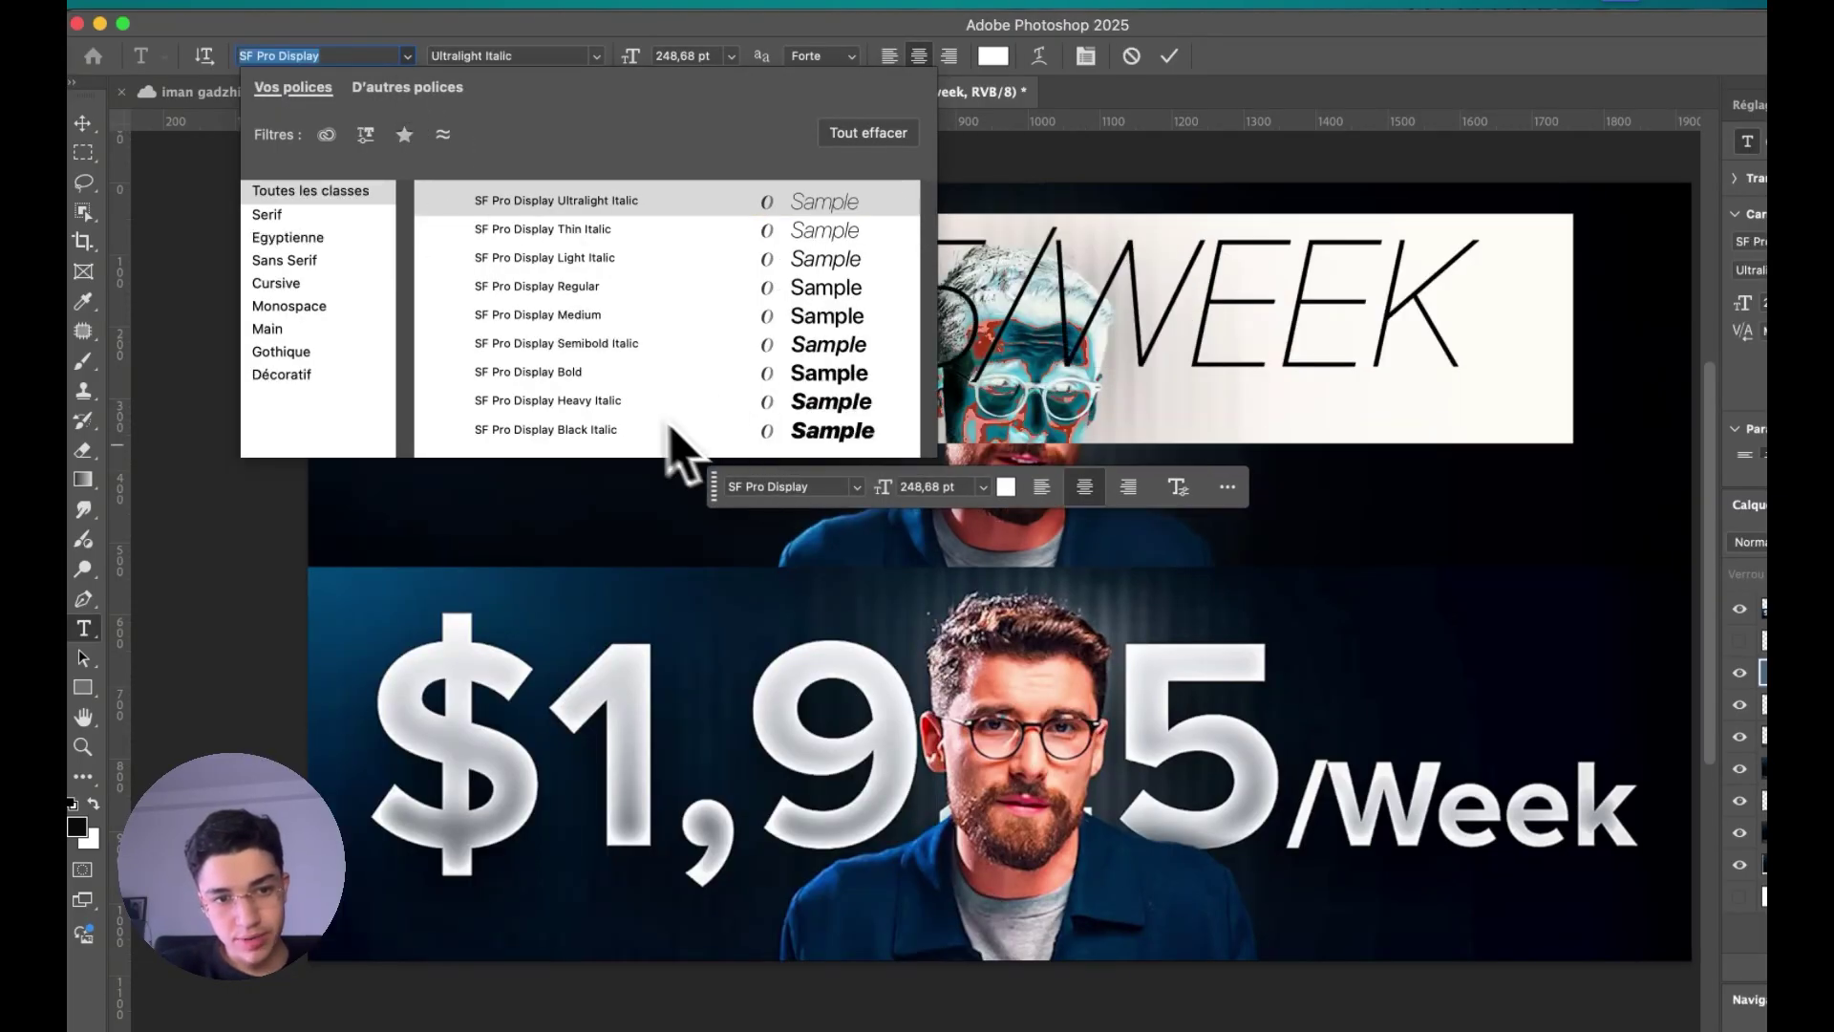
left_click(675, 431)
left_click(405, 57)
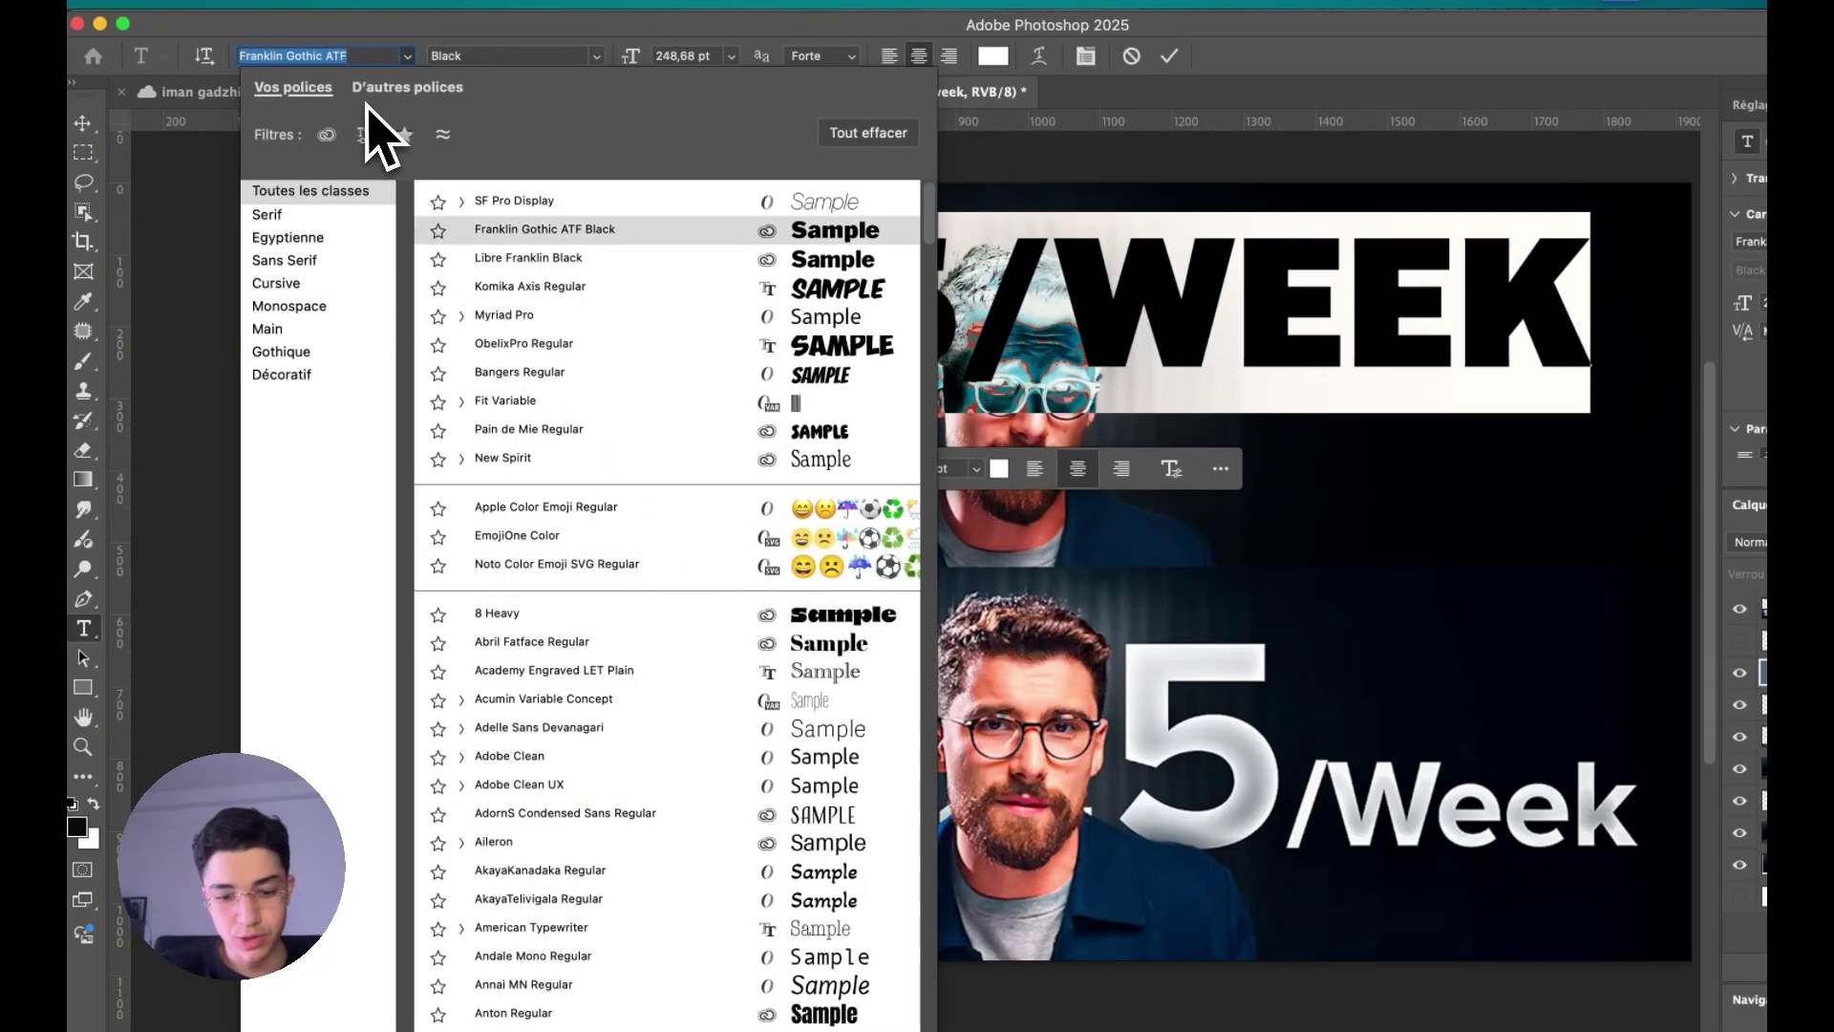
type("sf")
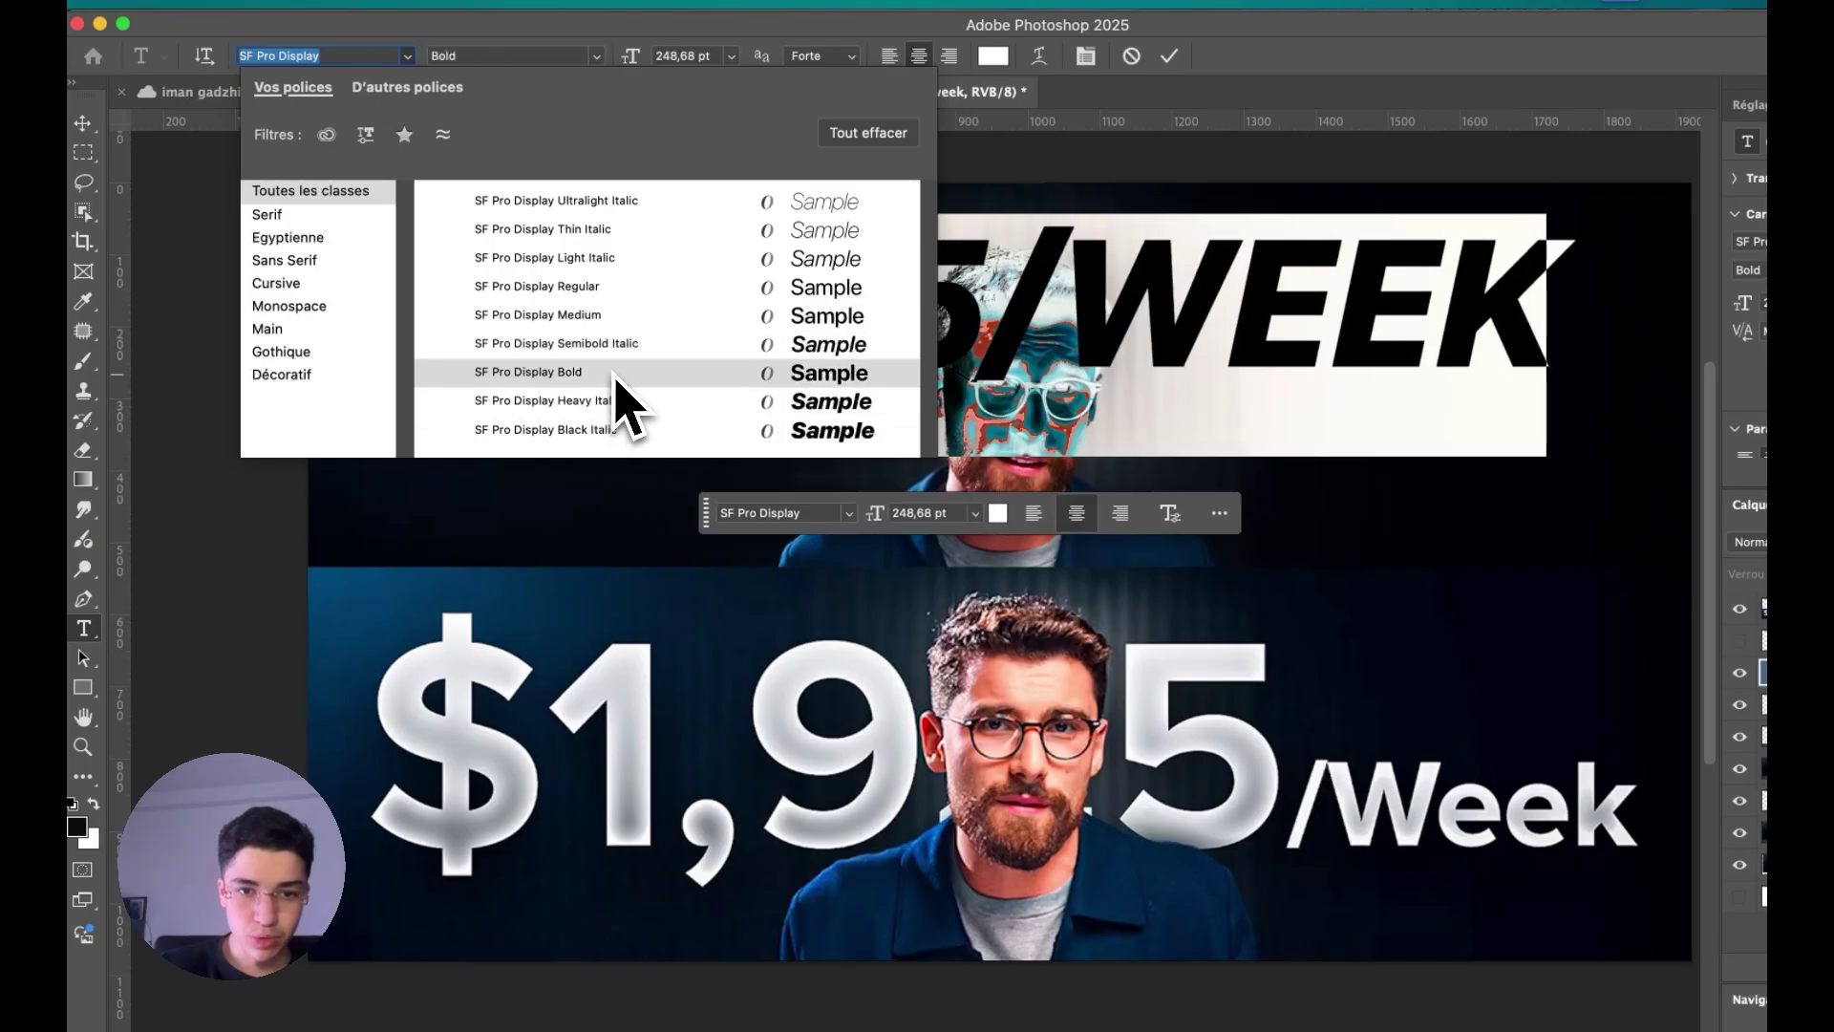
left_click(616, 375)
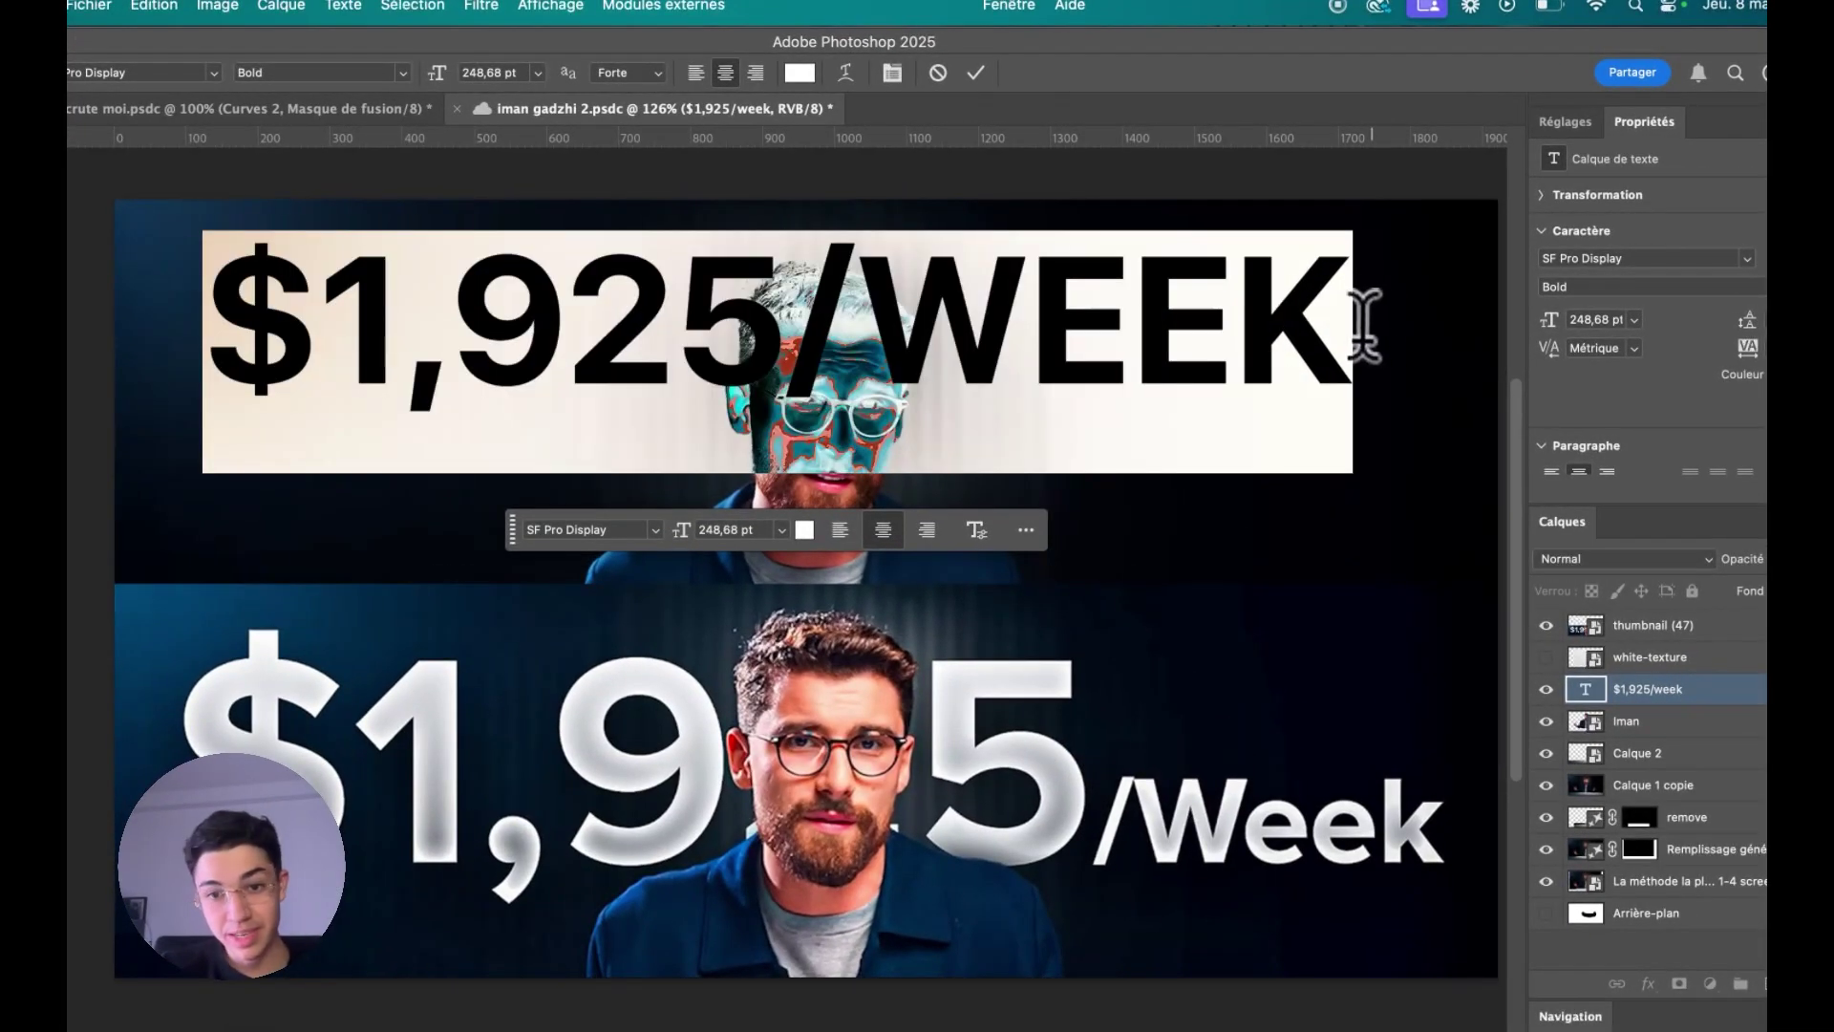
left_click_drag(1364, 325, 775, 329)
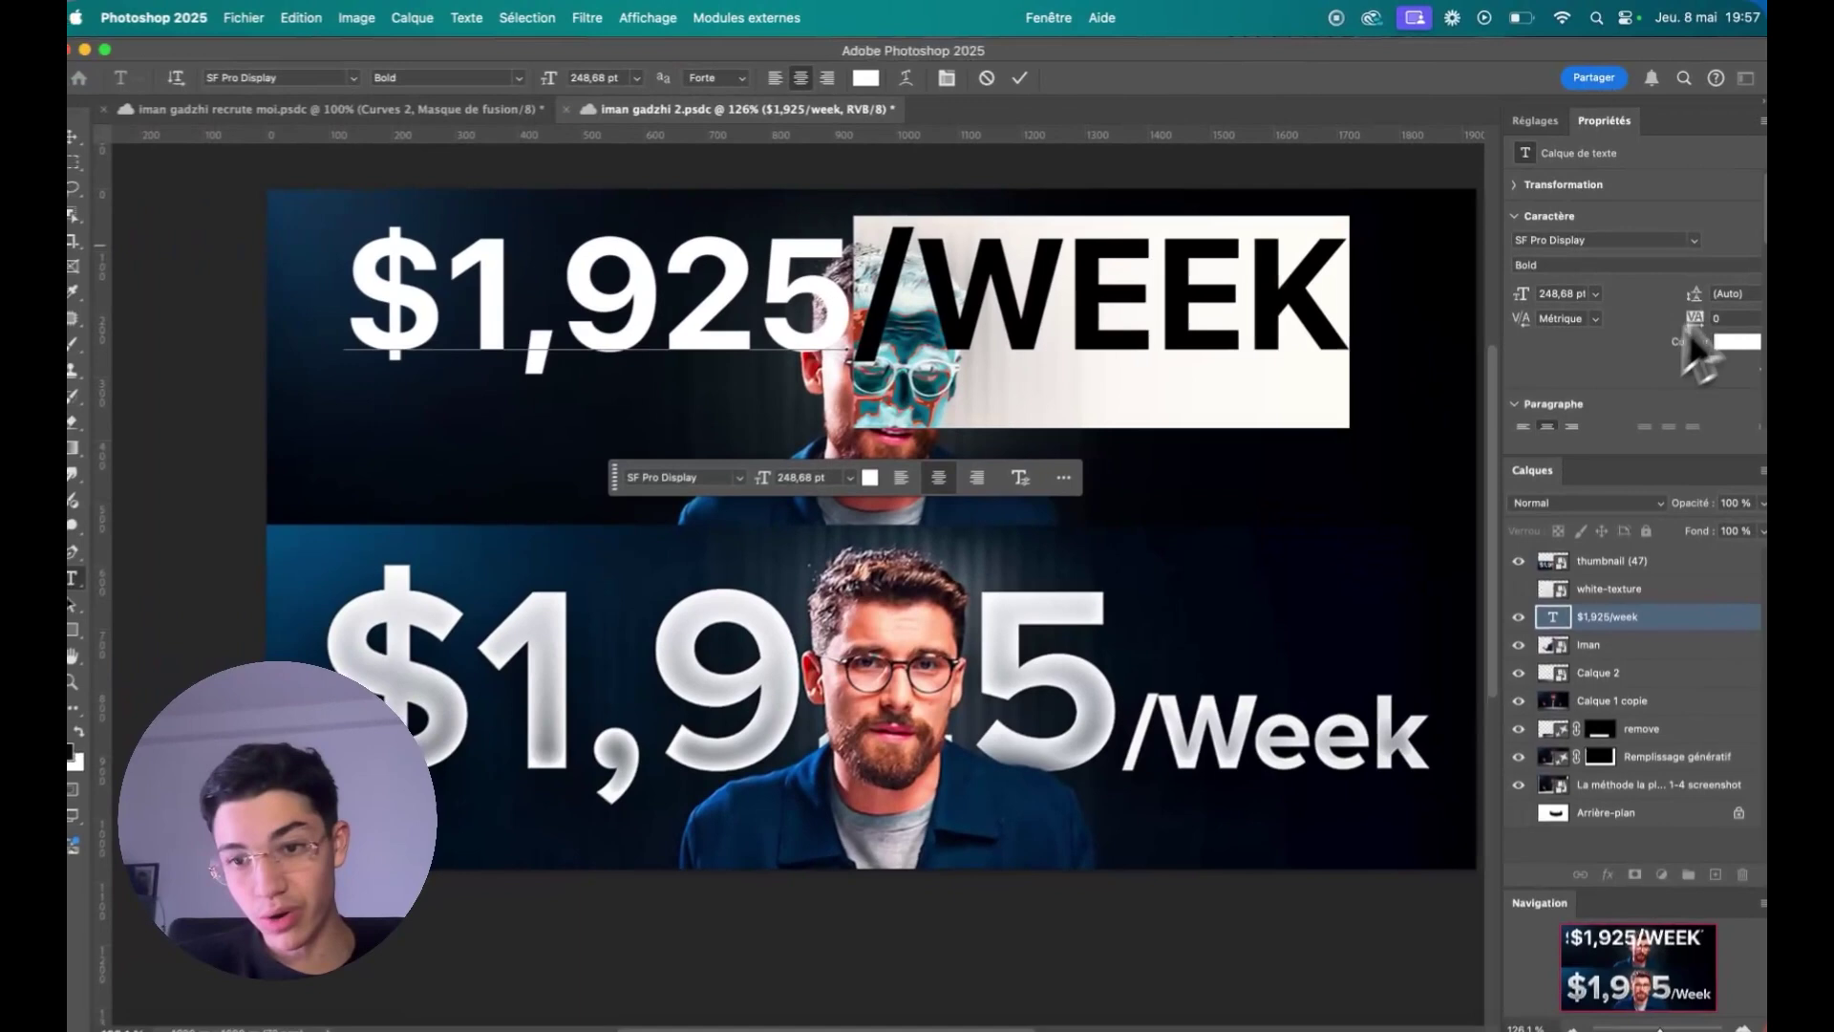
- Turn off All Caps for the /WEEK text and delete its lowercase w
scroll(1628, 385, "down", 2)
scroll(1628, 386, "down", 2)
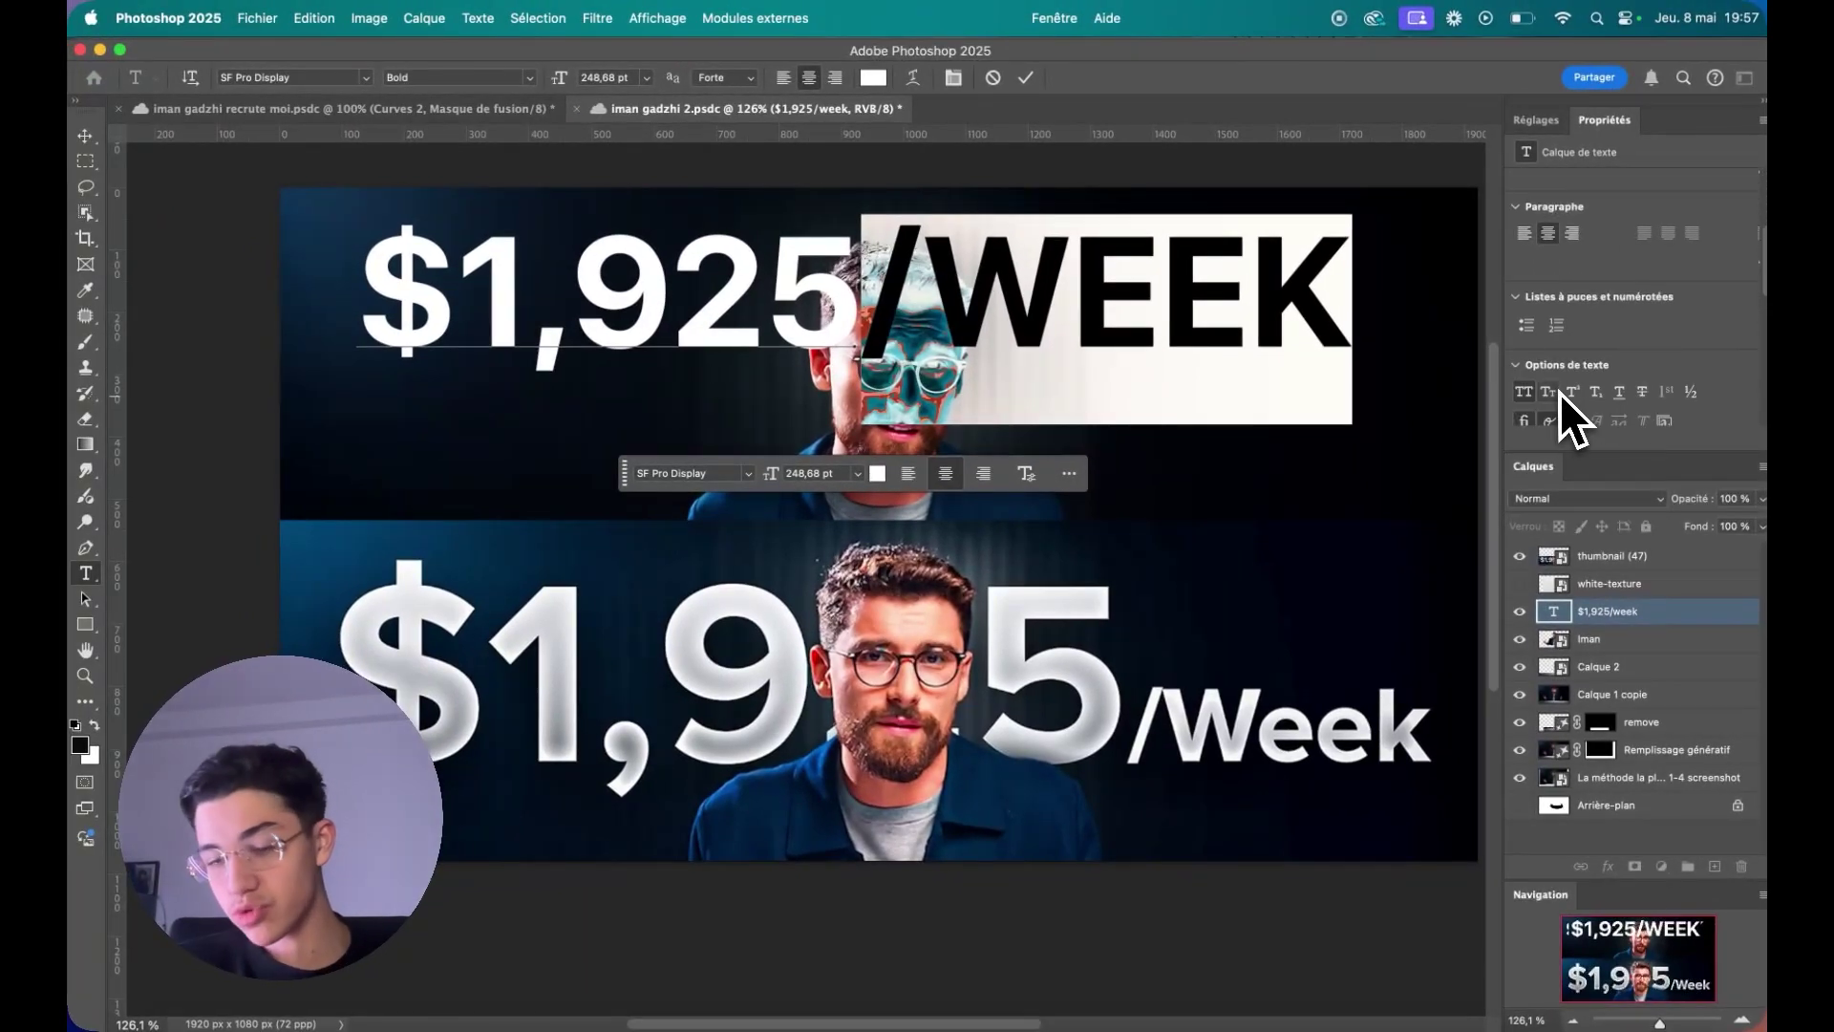
scroll(1538, 416, "up", 2)
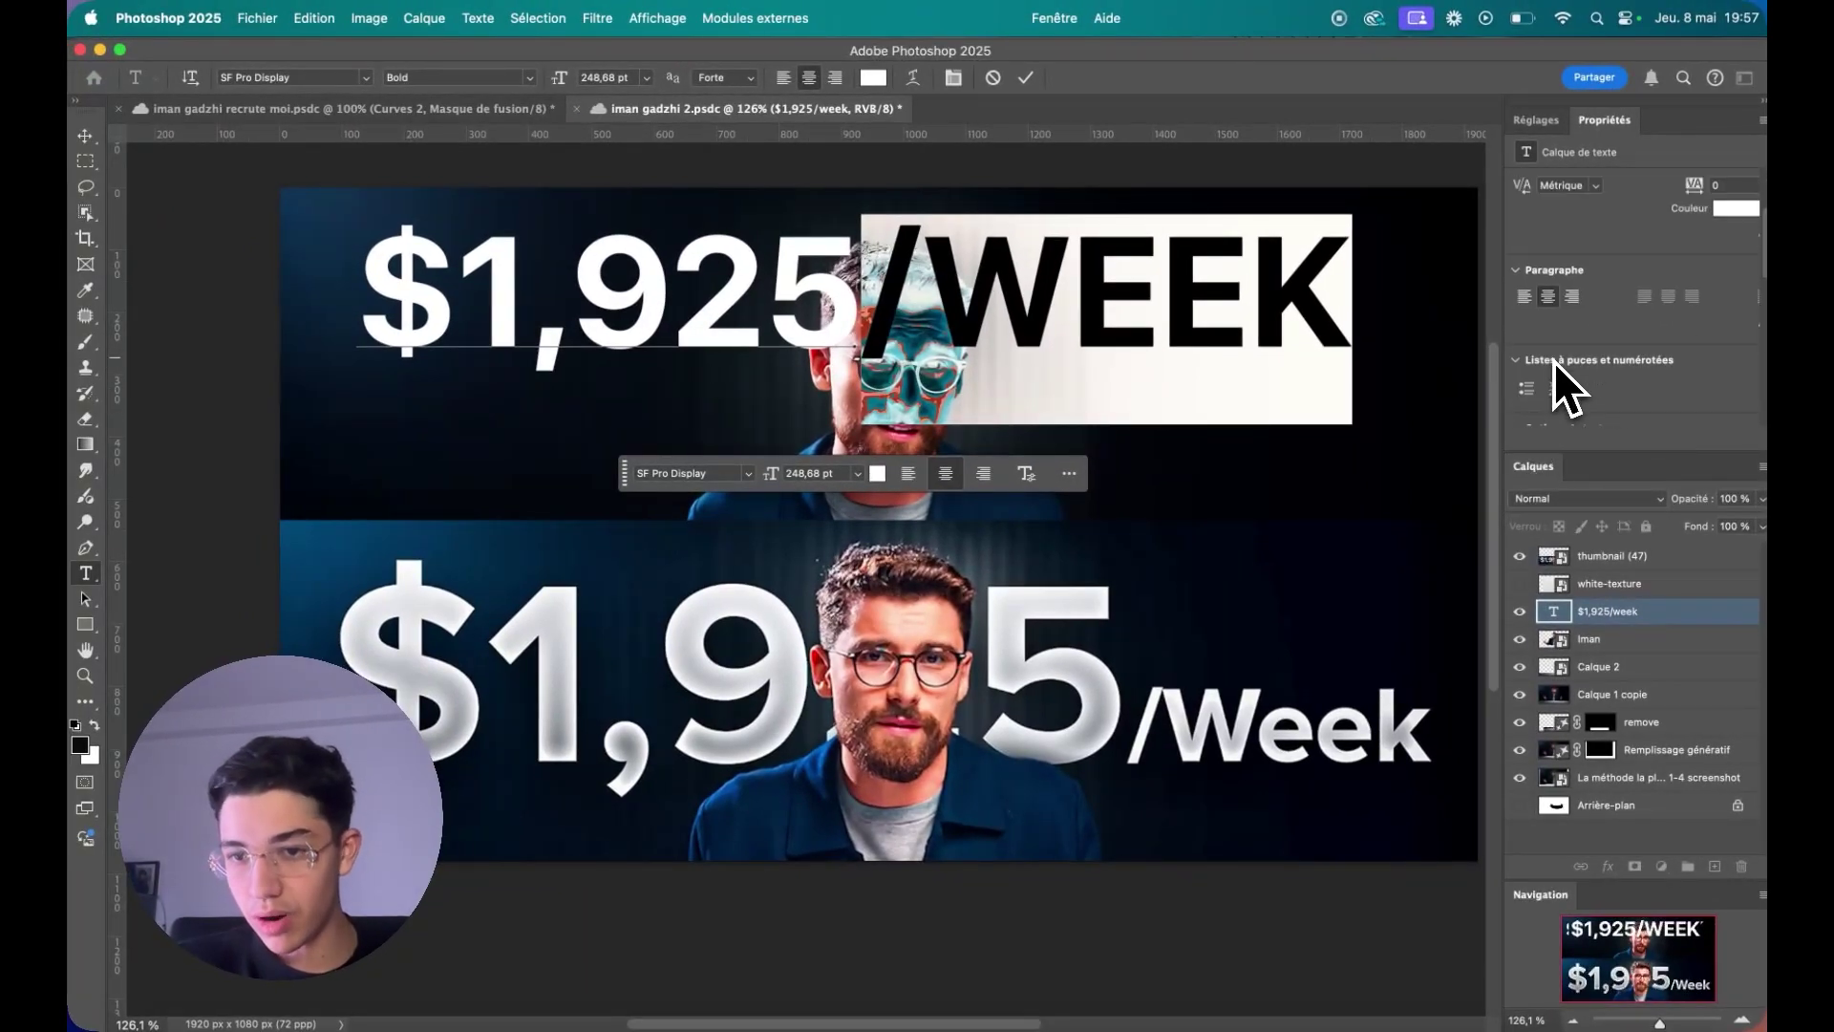
scroll(1551, 359, "down", 2)
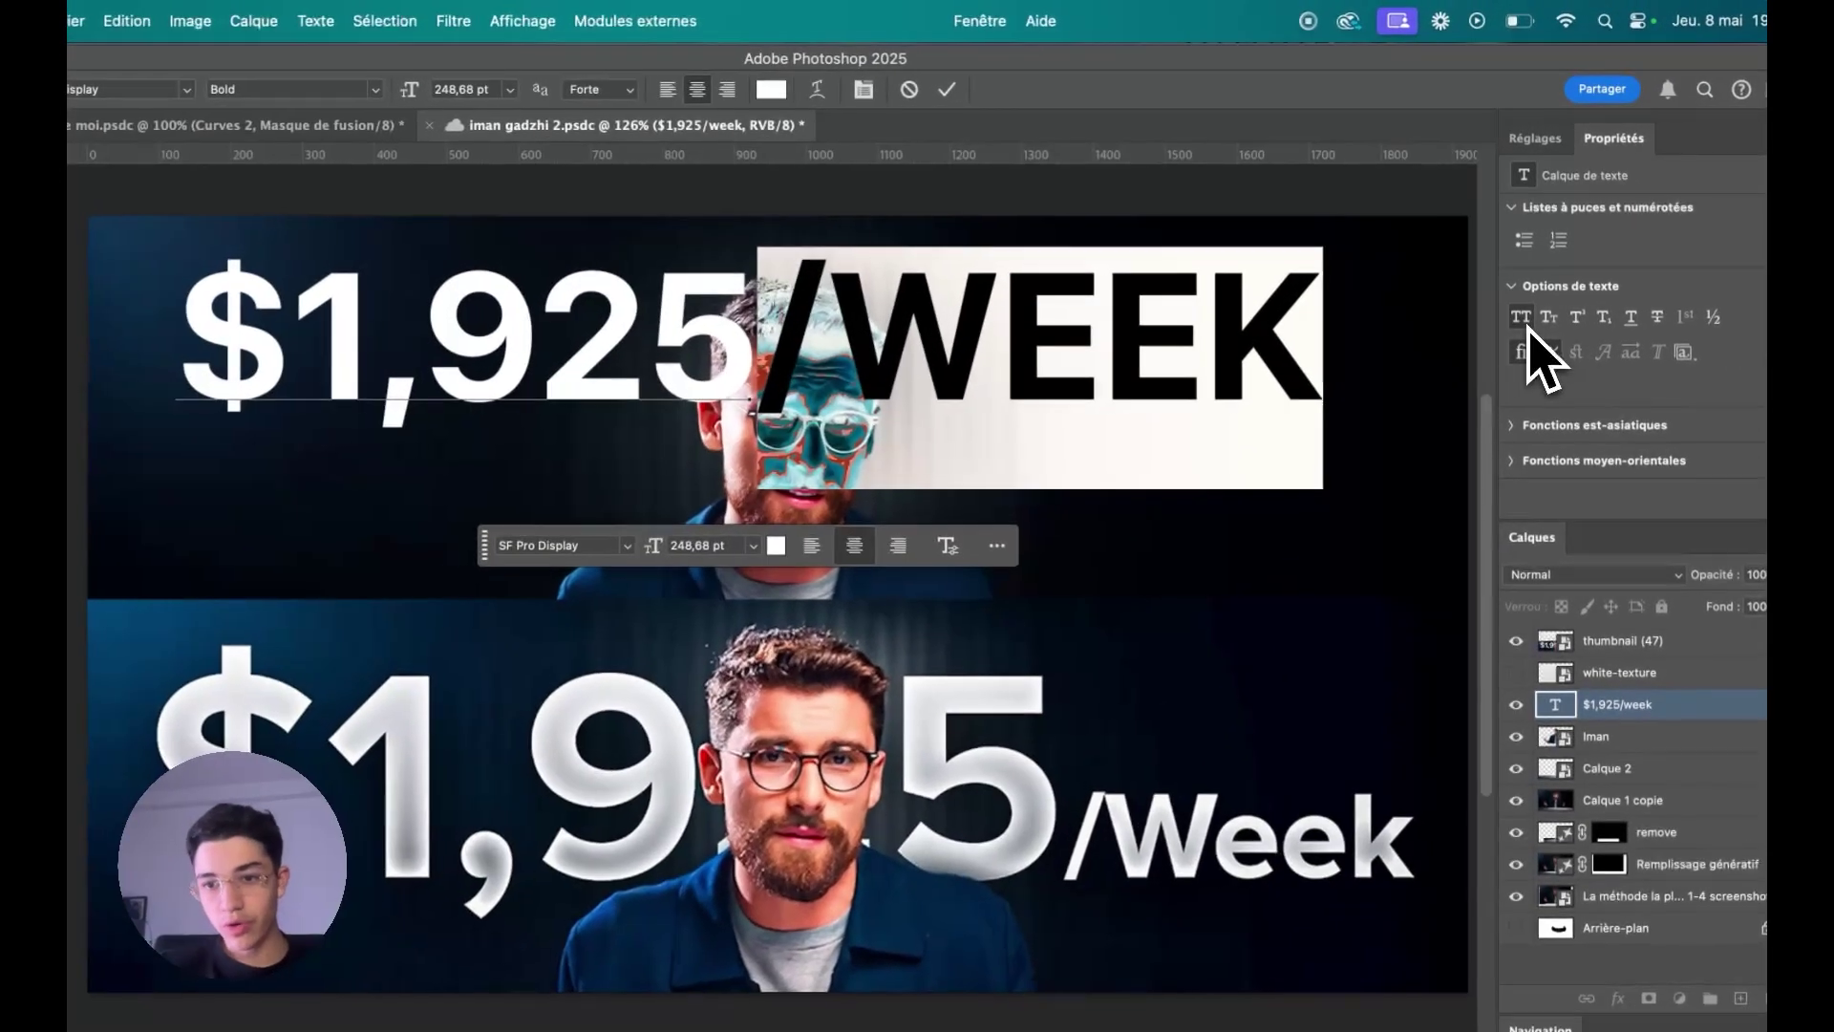
left_click(1526, 286)
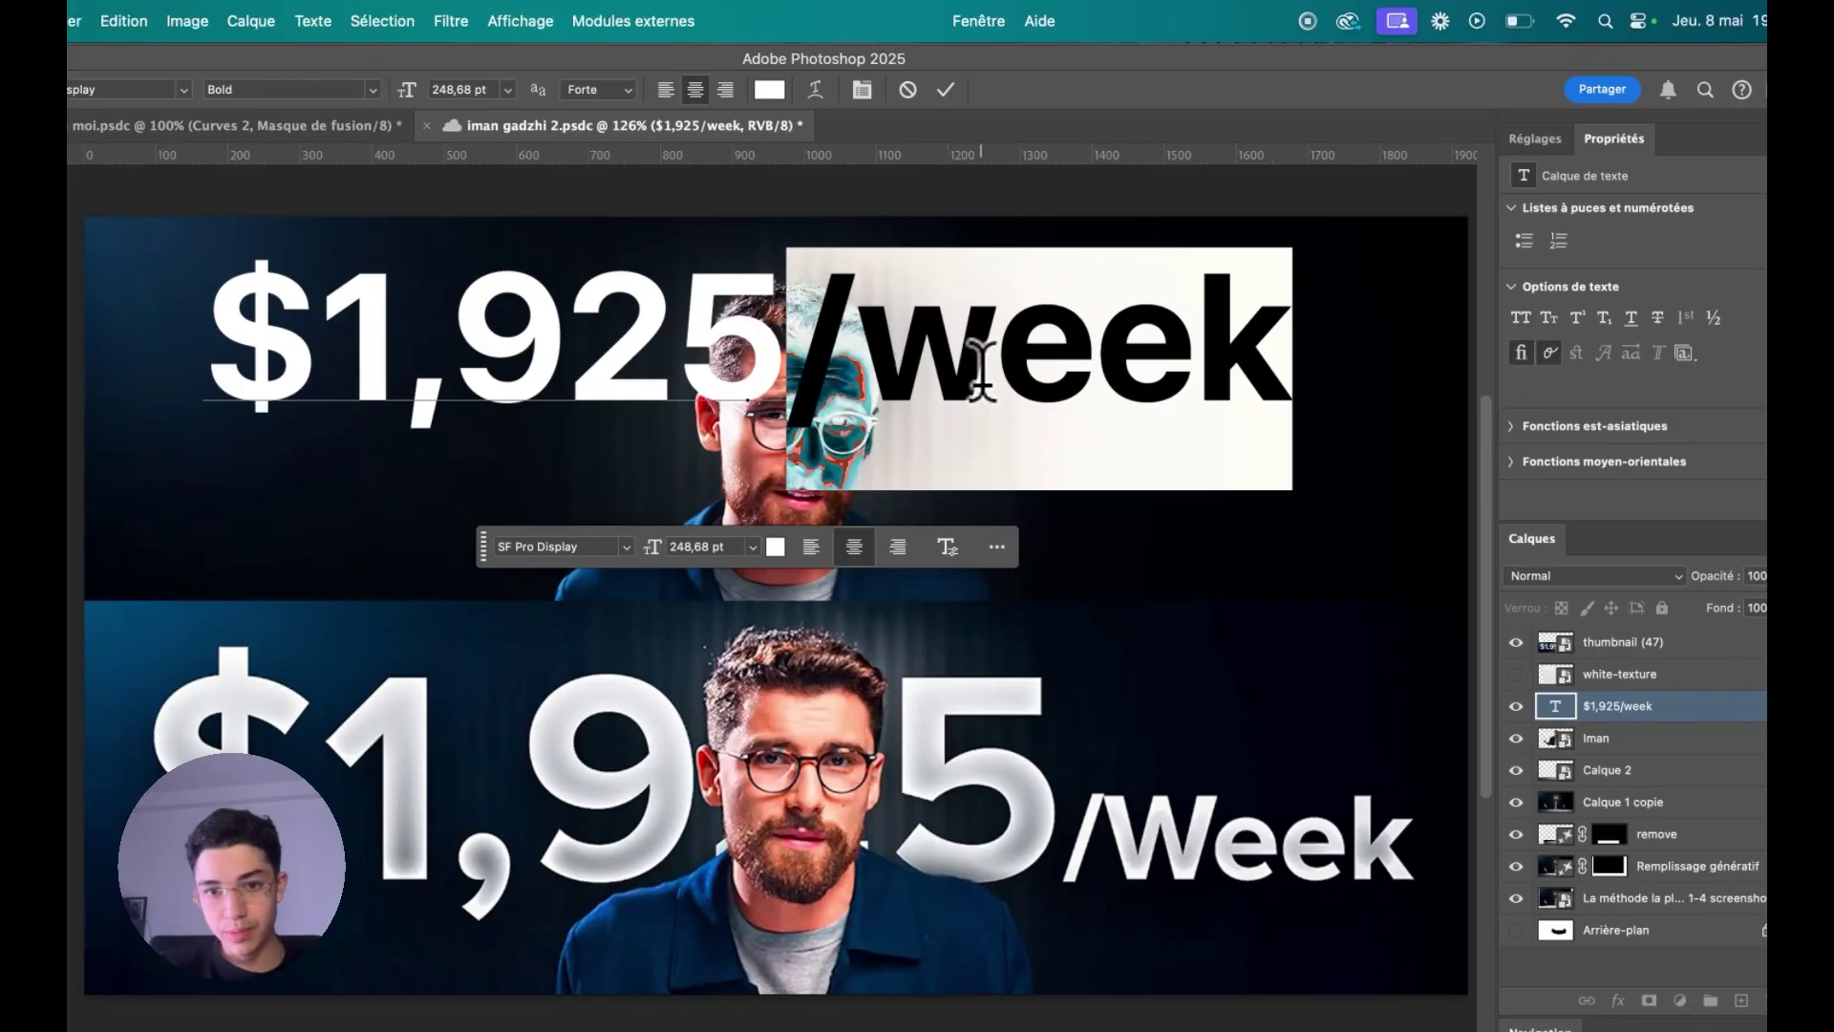
left_click(991, 330)
key("BackSpace")
- Type a capital W and shrink the /Week part to 156 pt
type("W")
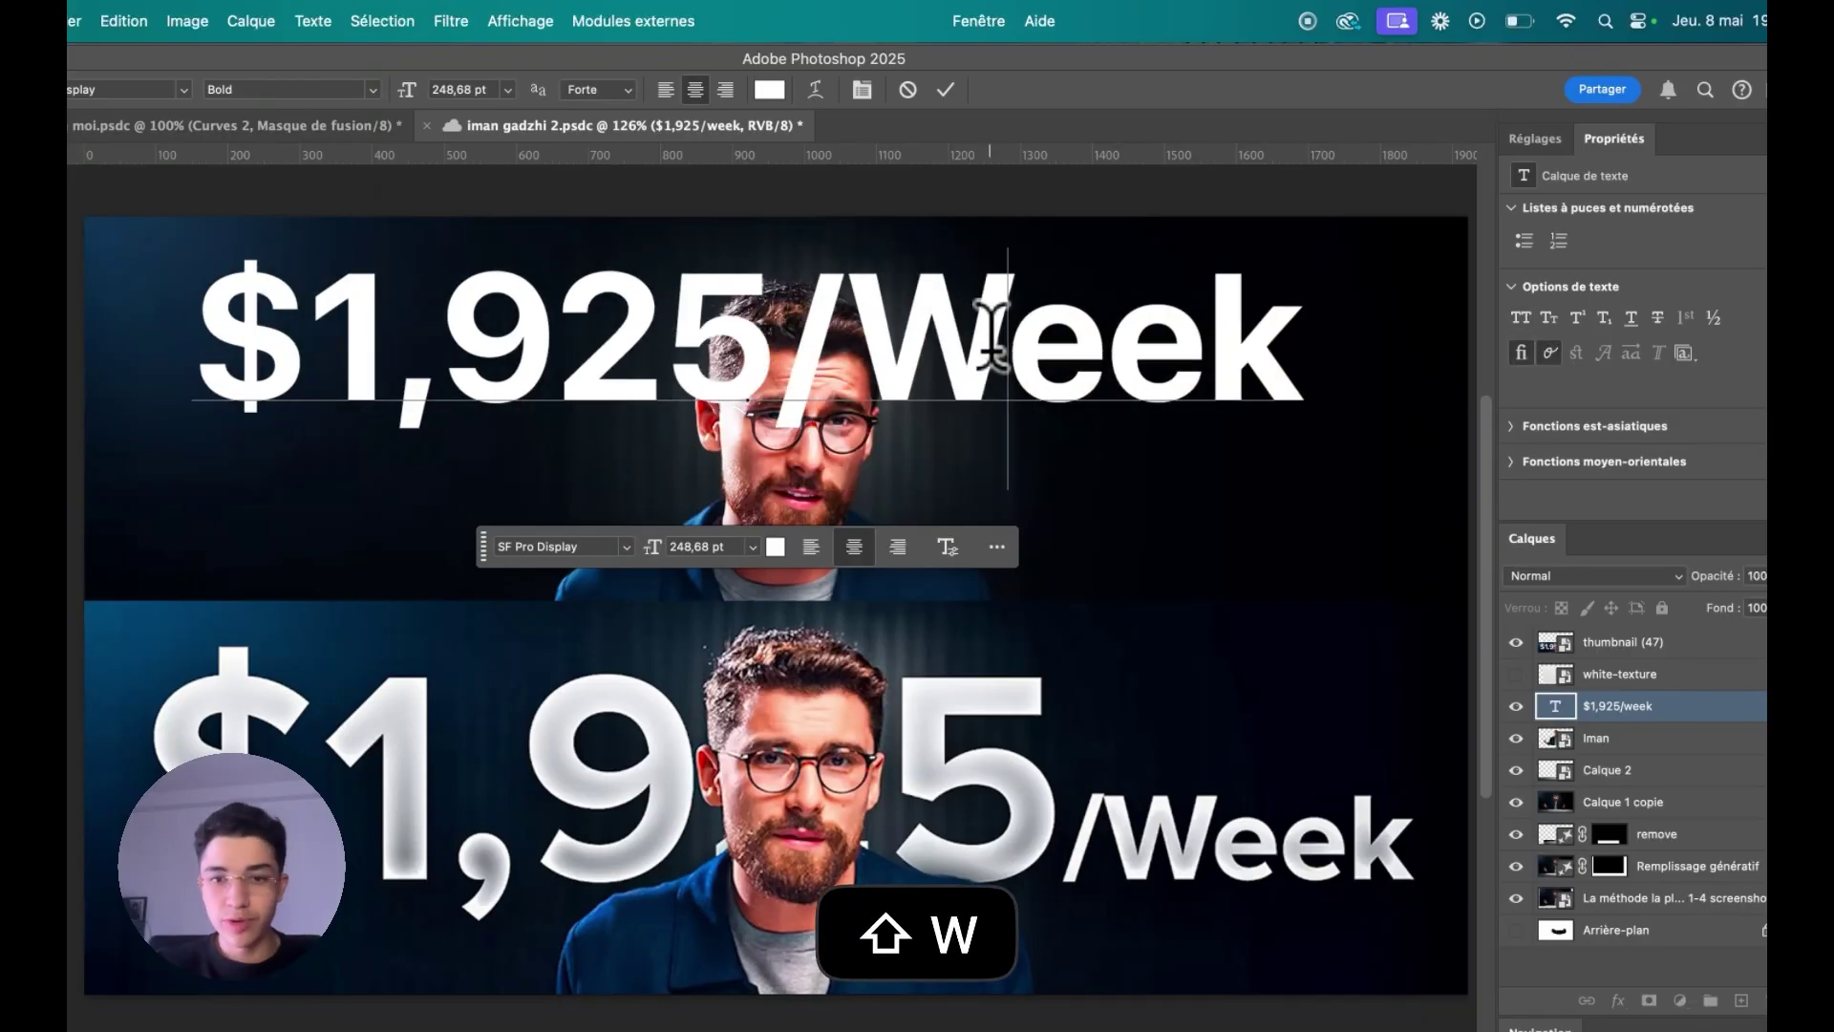
left_click_drag(853, 315, 1356, 320)
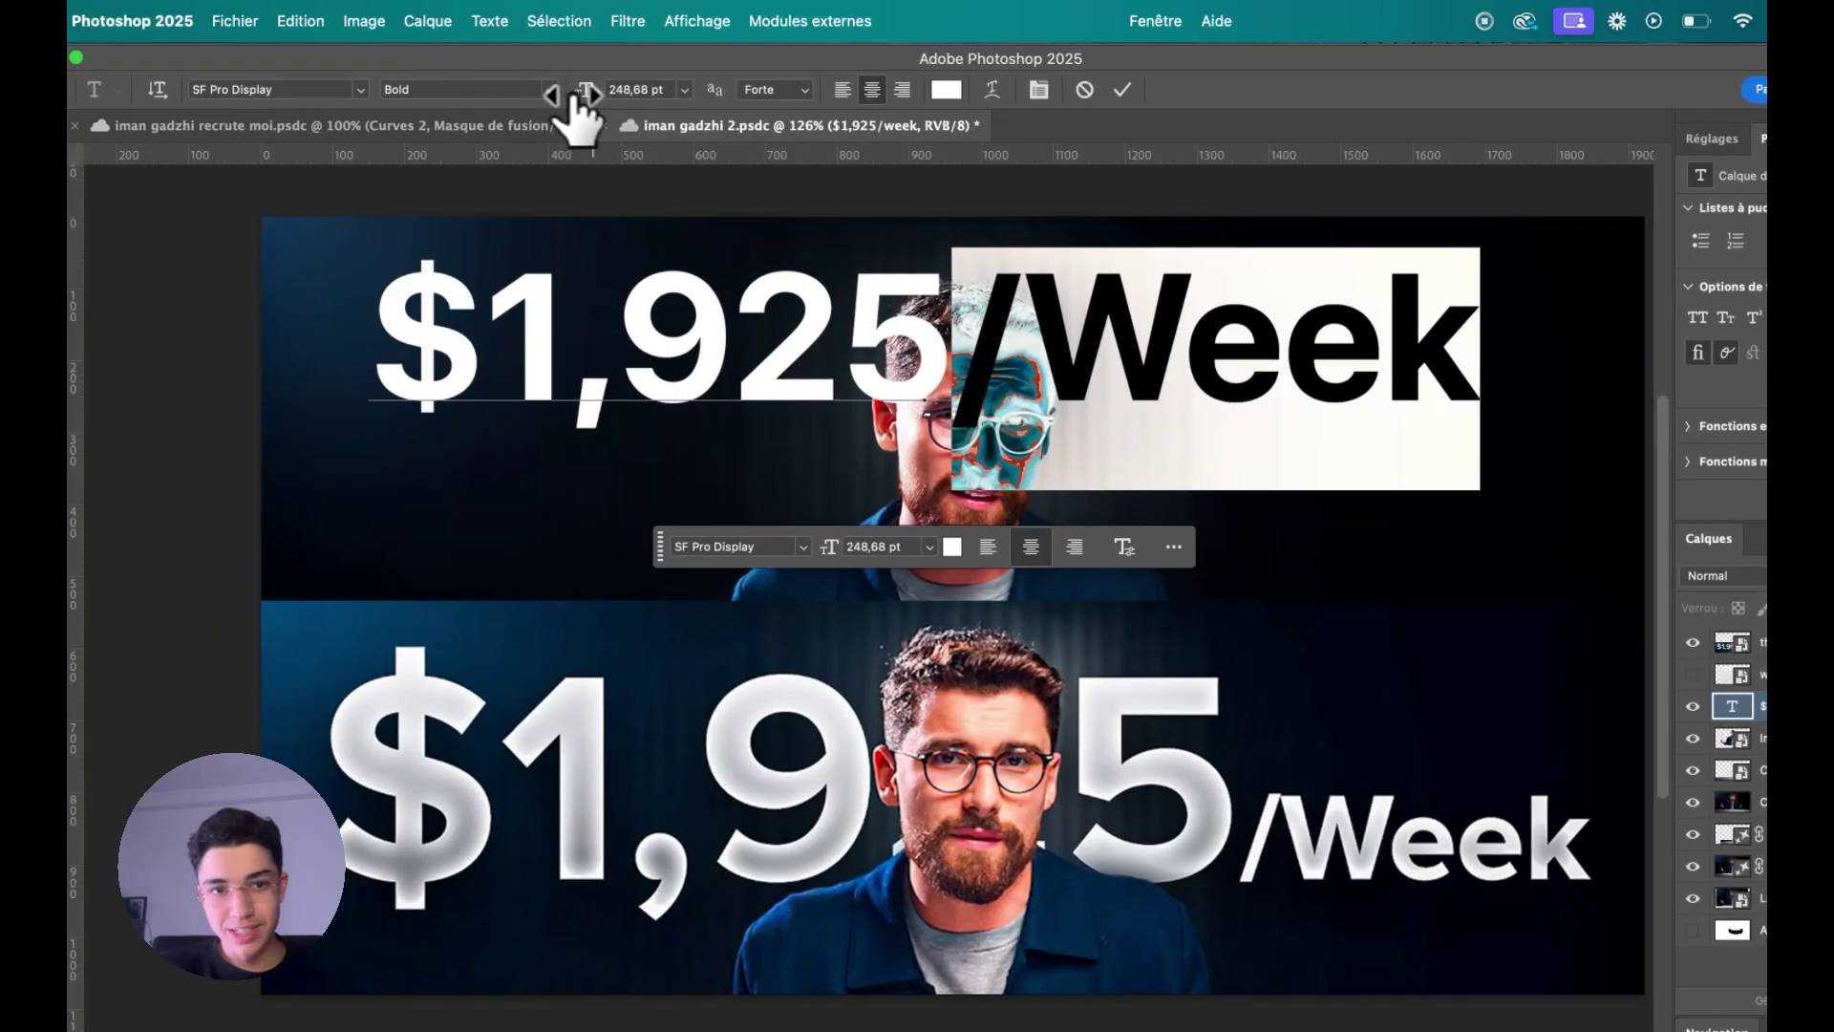
left_click_drag(407, 89, 311, 96)
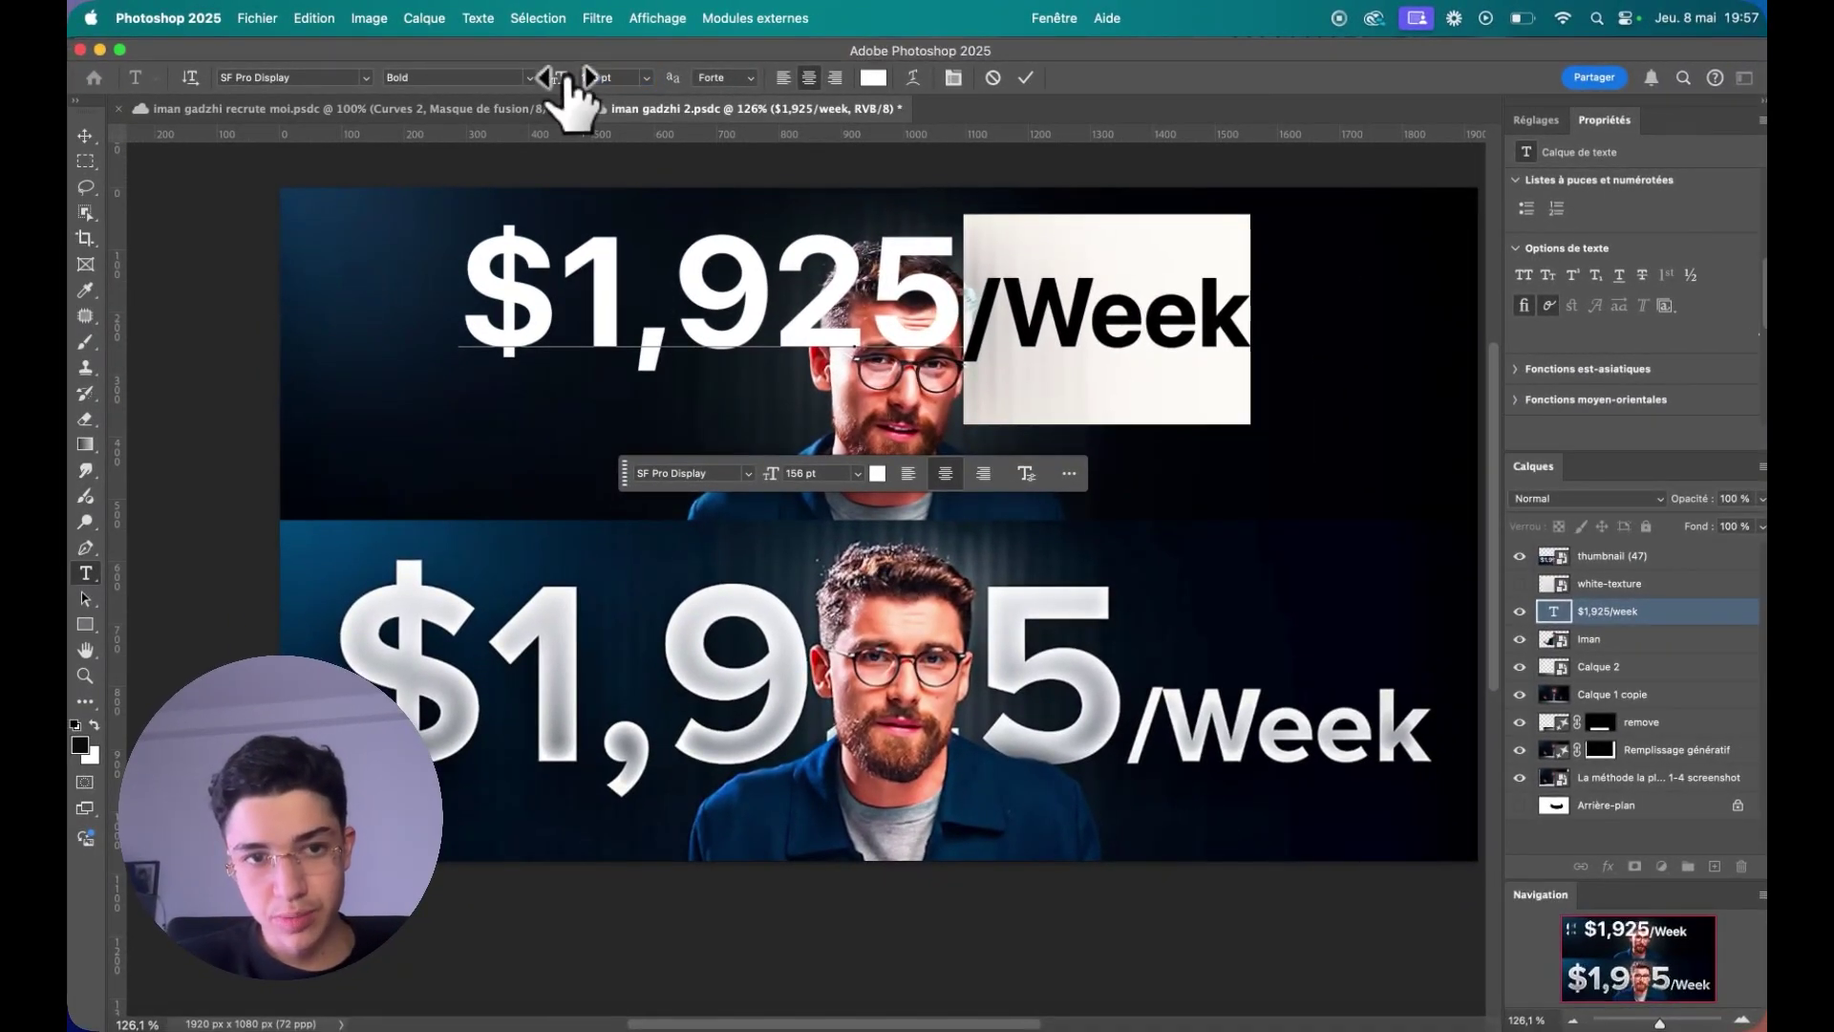
- Scale the headline up to about 130%, stretch it slightly wider and reposition it
key("ctrl+t")
left_click_drag(1002, 396, 1018, 384)
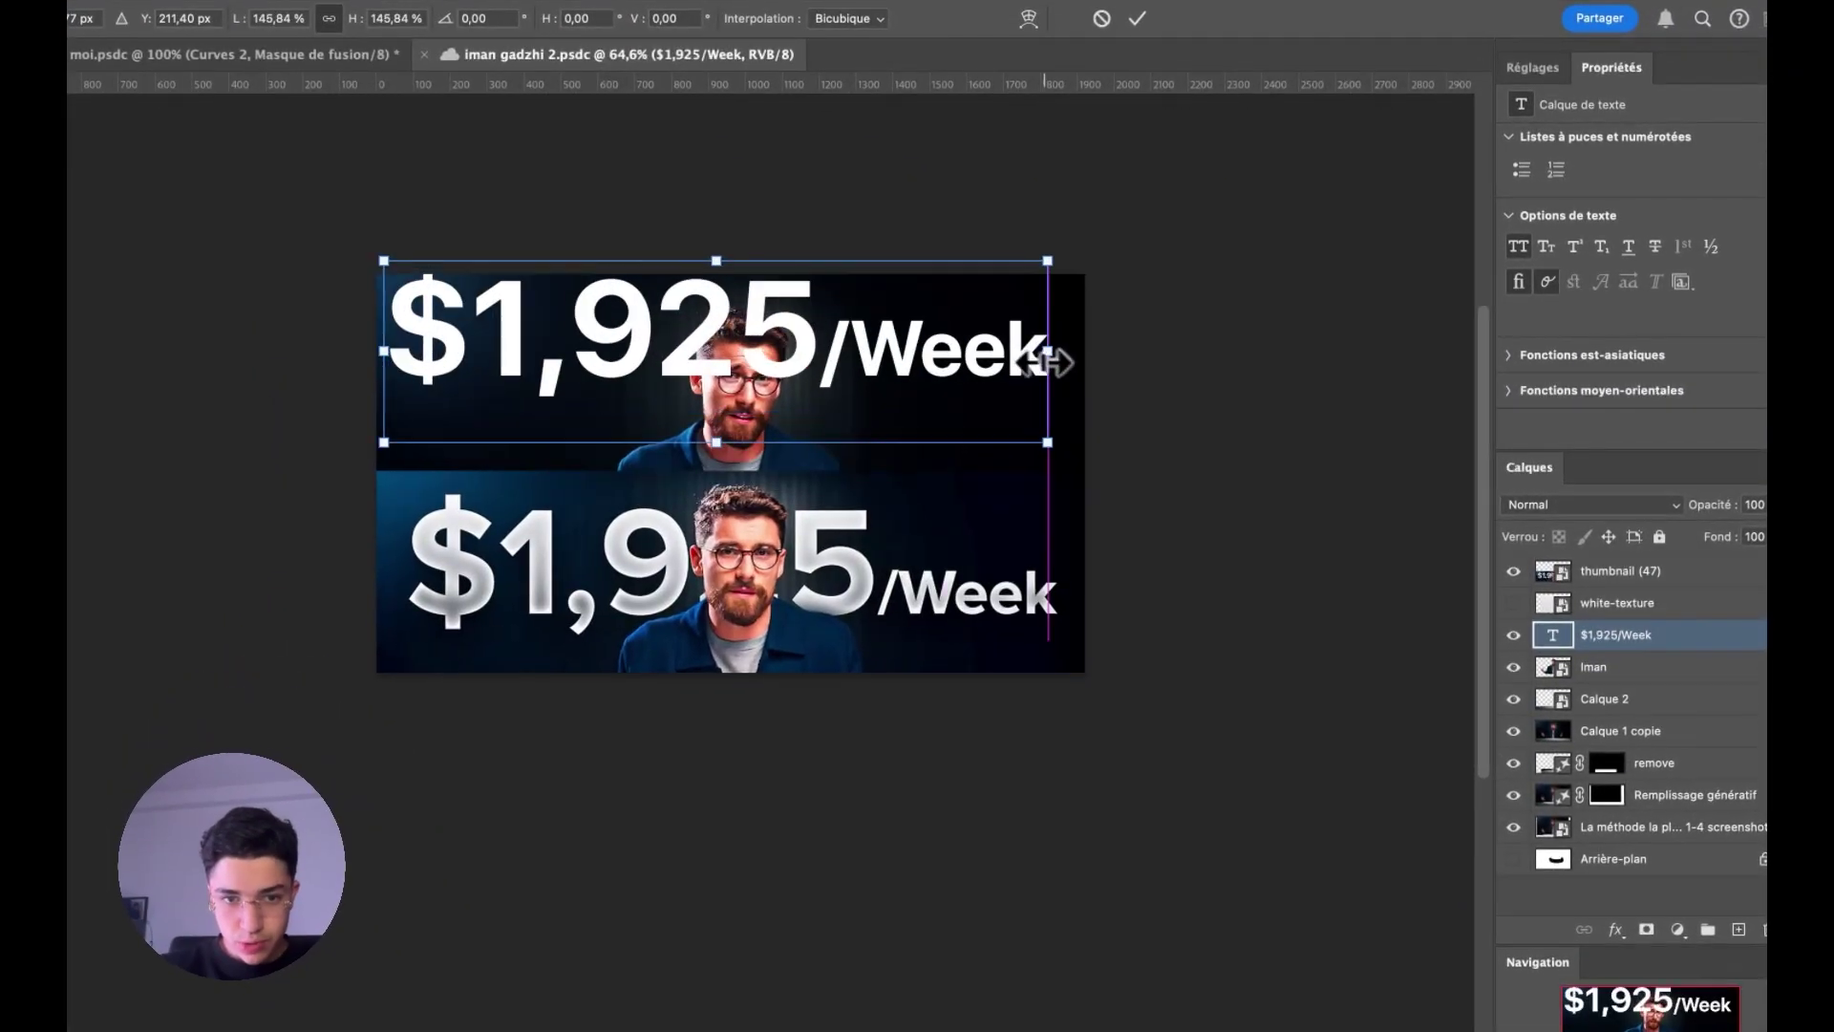
key("Return")
key("ctrl+t")
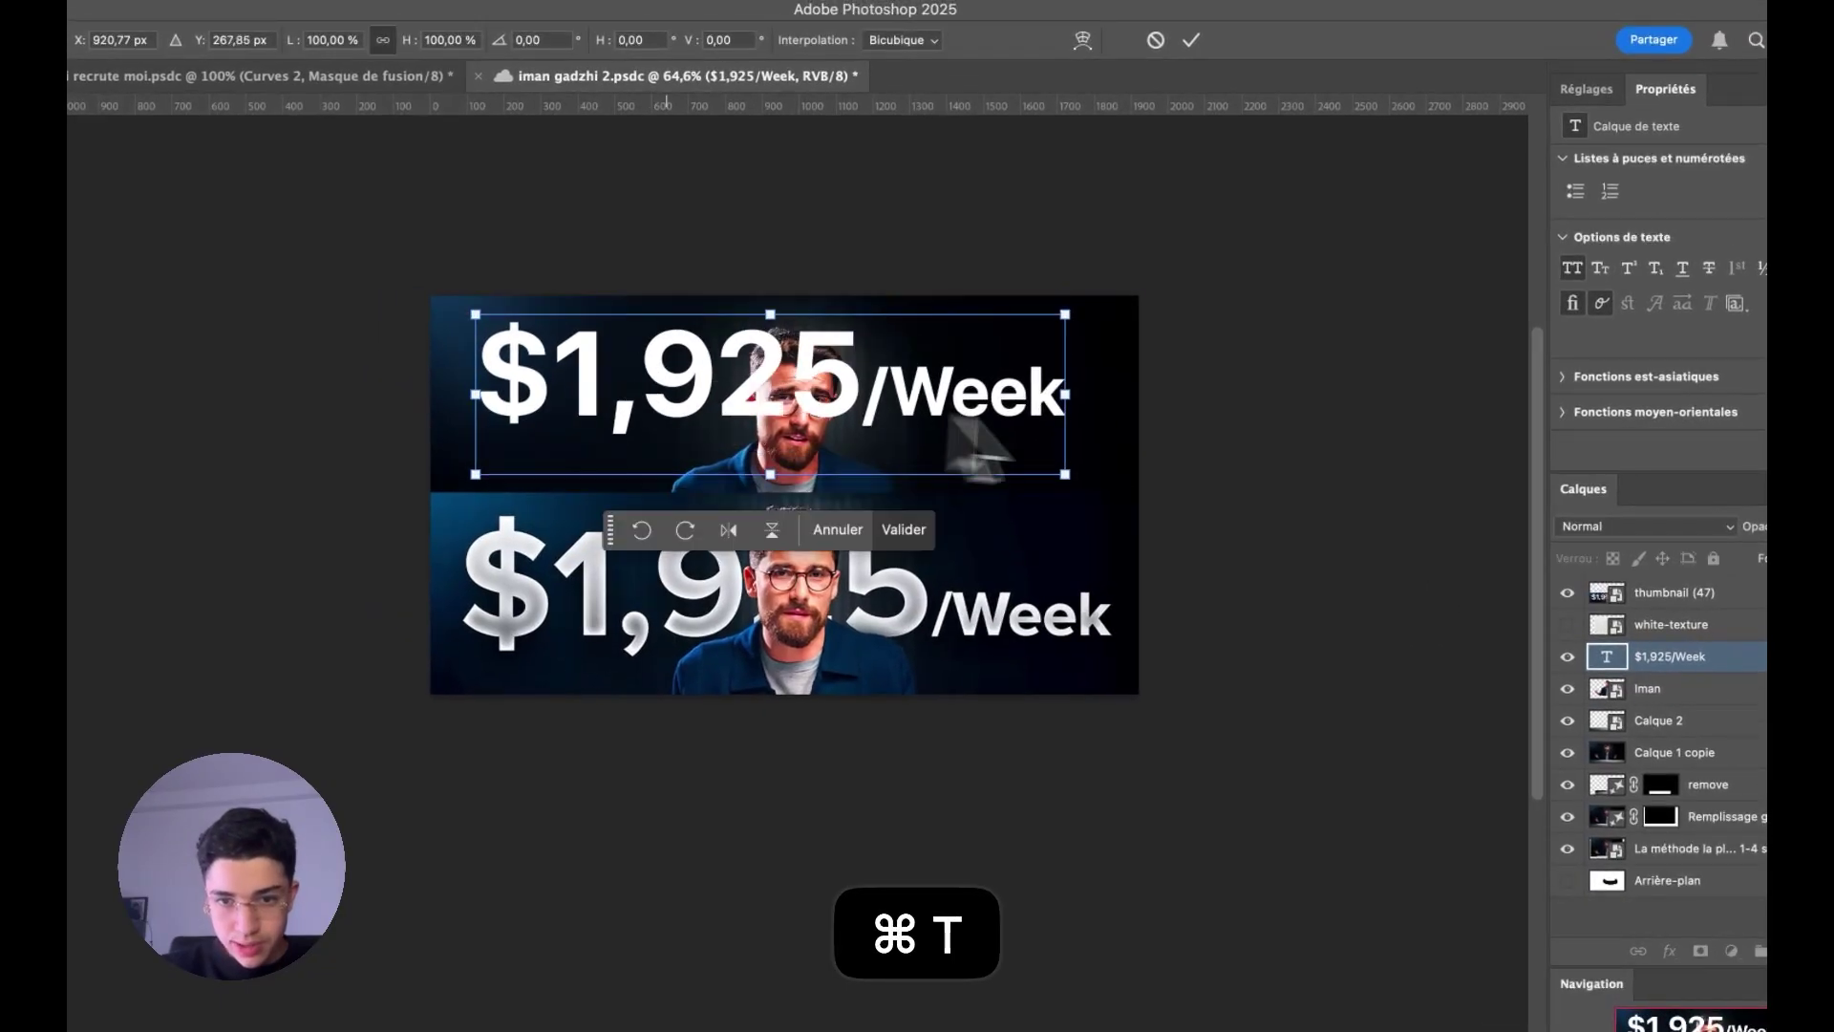
left_click_drag(1073, 398, 1184, 406)
key("Return")
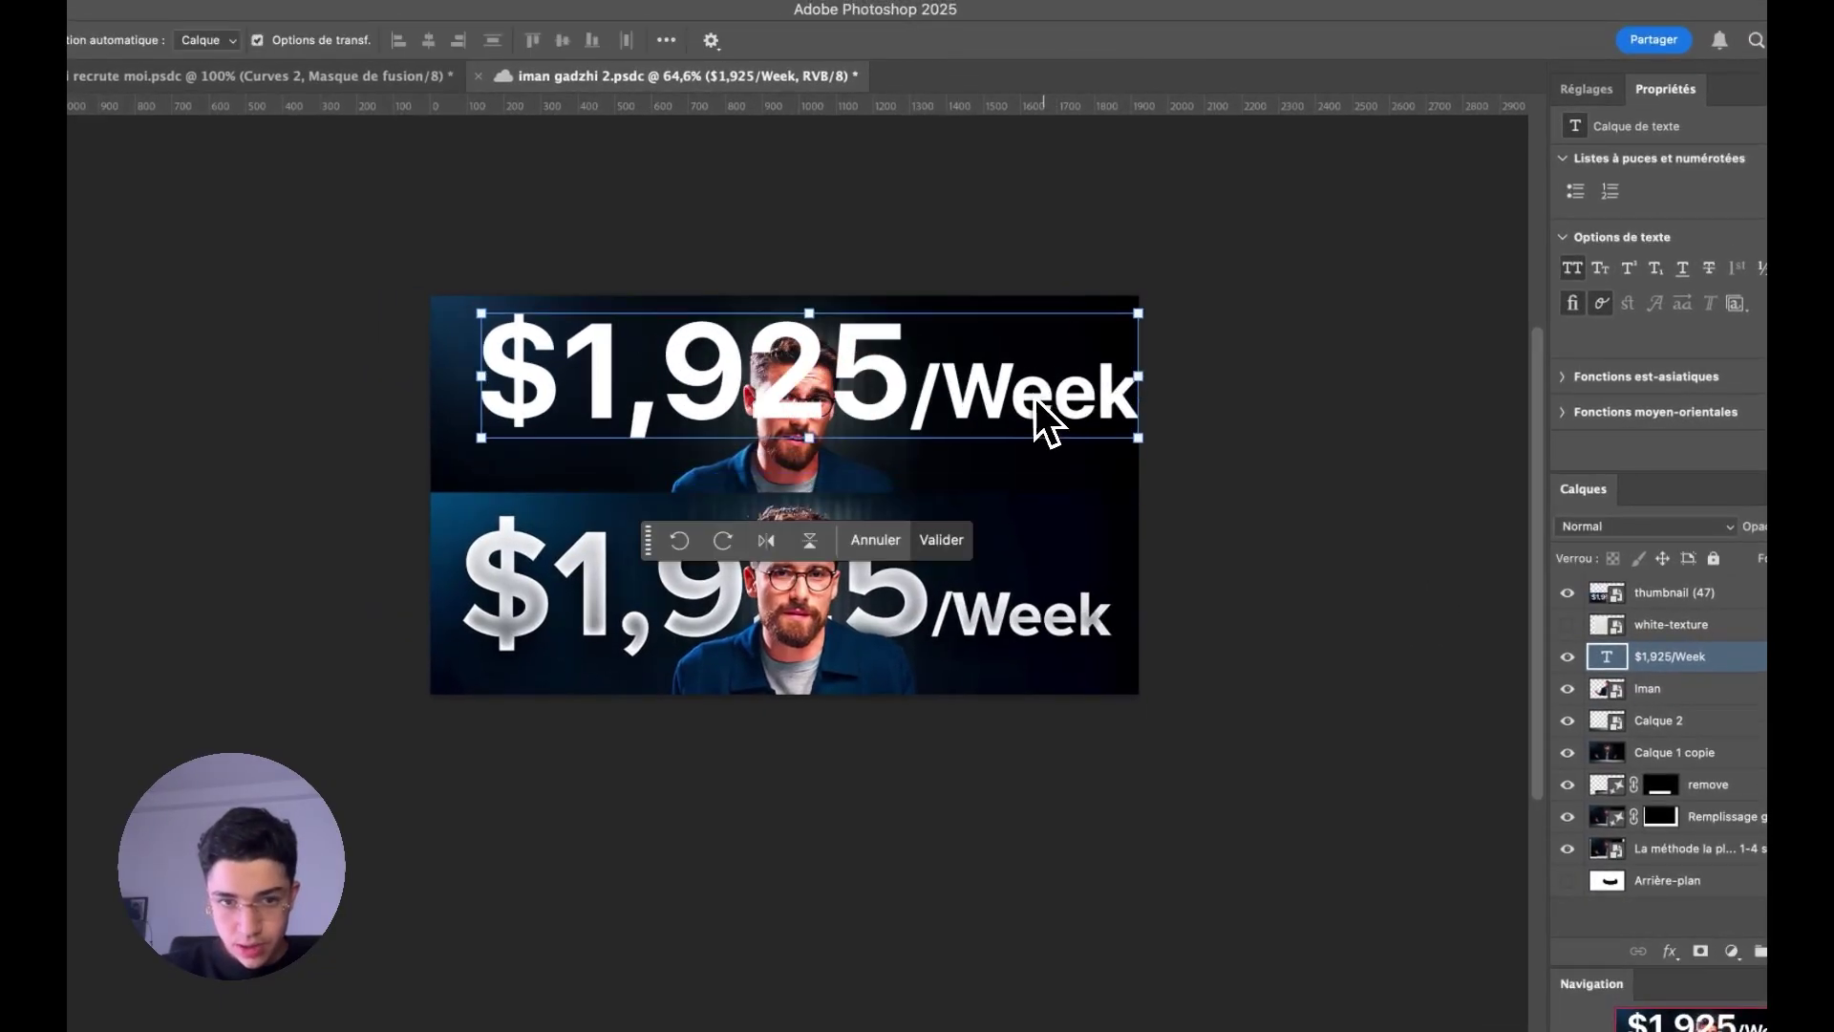
left_click_drag(970, 399, 966, 412)
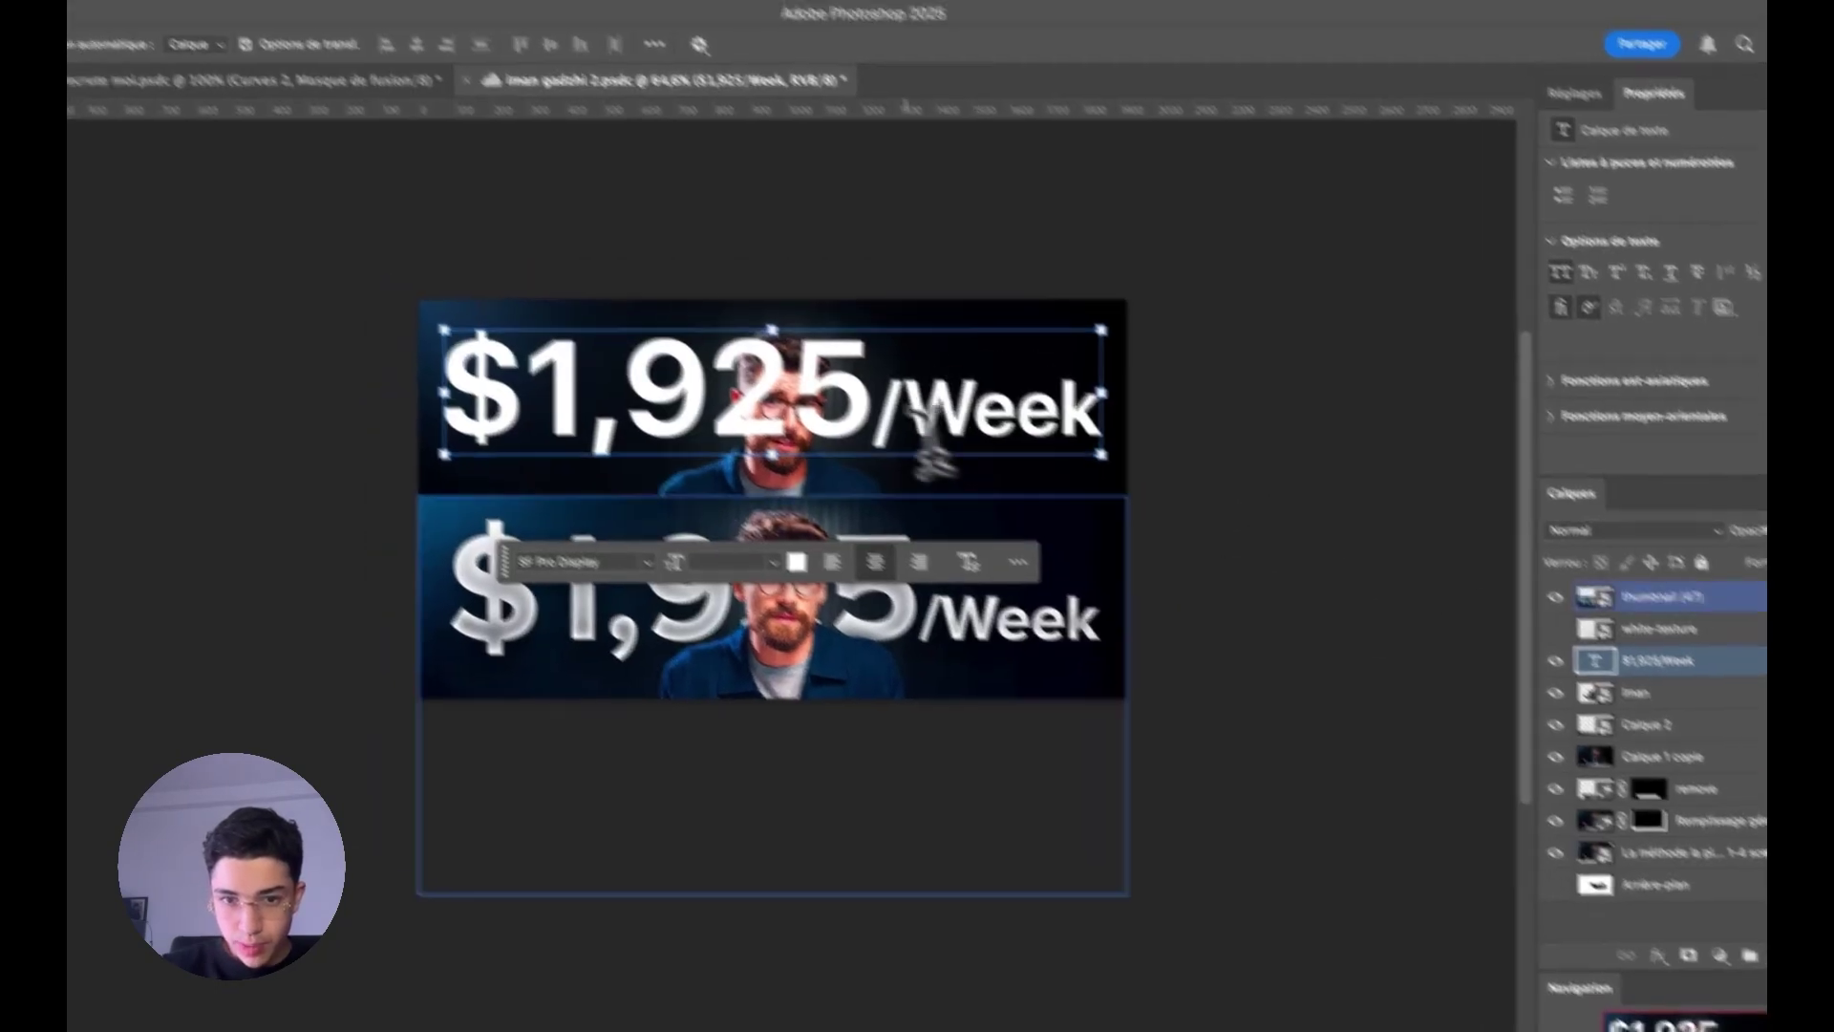
- Rescale the top headline so it fills the image width
double_click(927, 420)
left_click_drag(1151, 406, 886, 411)
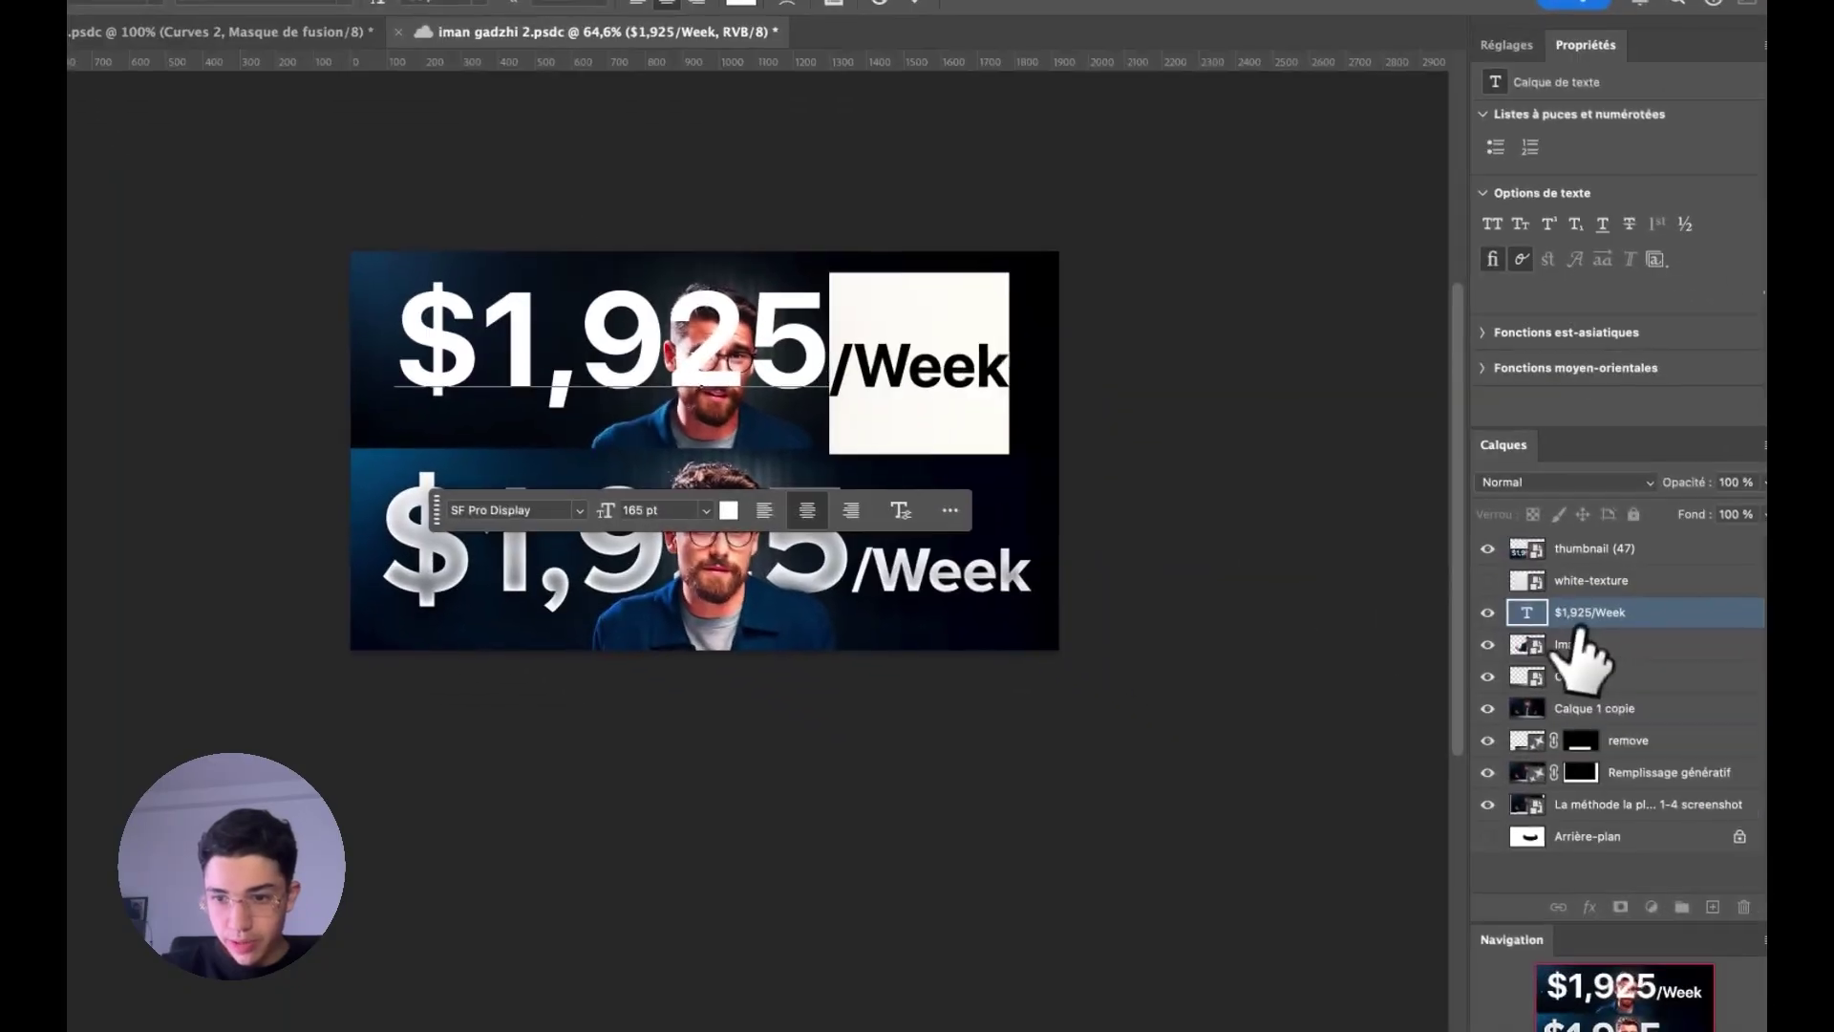
left_click(1720, 696)
key("ctrl+t")
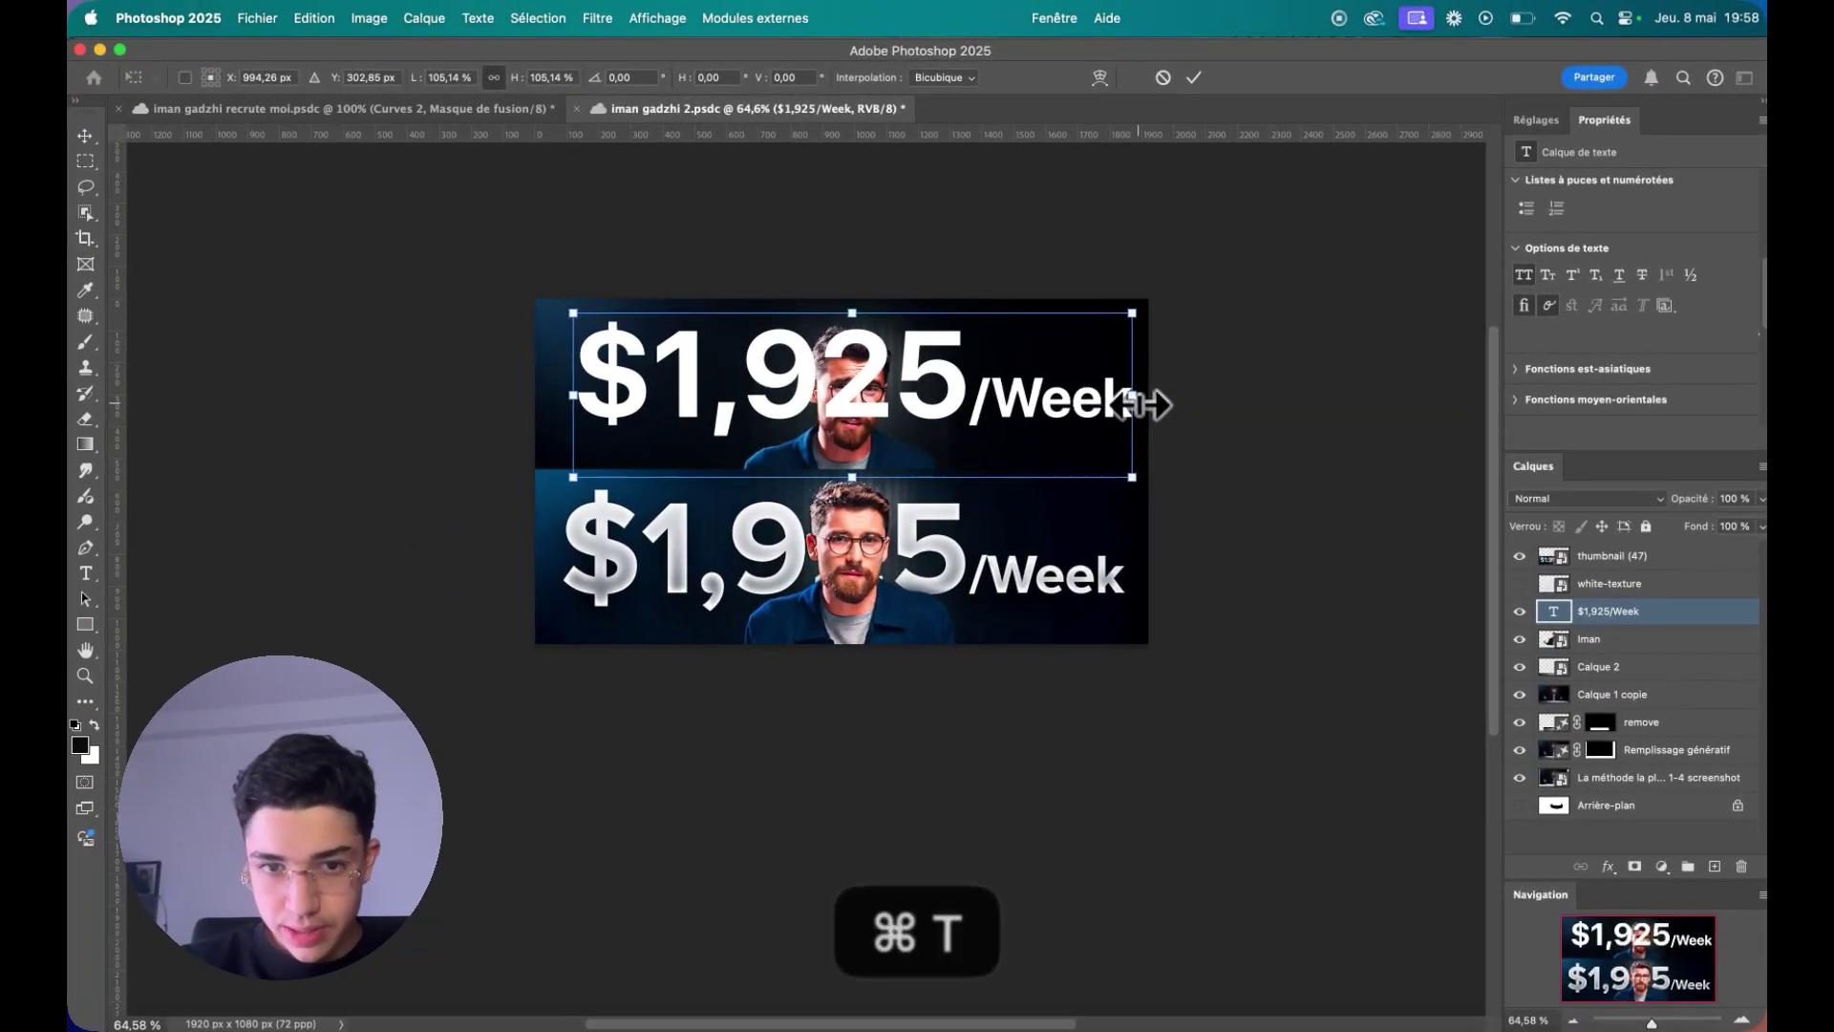
left_click_drag(1151, 399, 1137, 401)
key("Return")
- Move the Iman layer above the headline and set the headline's Fill to 0%
scroll(953, 387, "up", 3)
left_click_drag(1591, 650, 1574, 626)
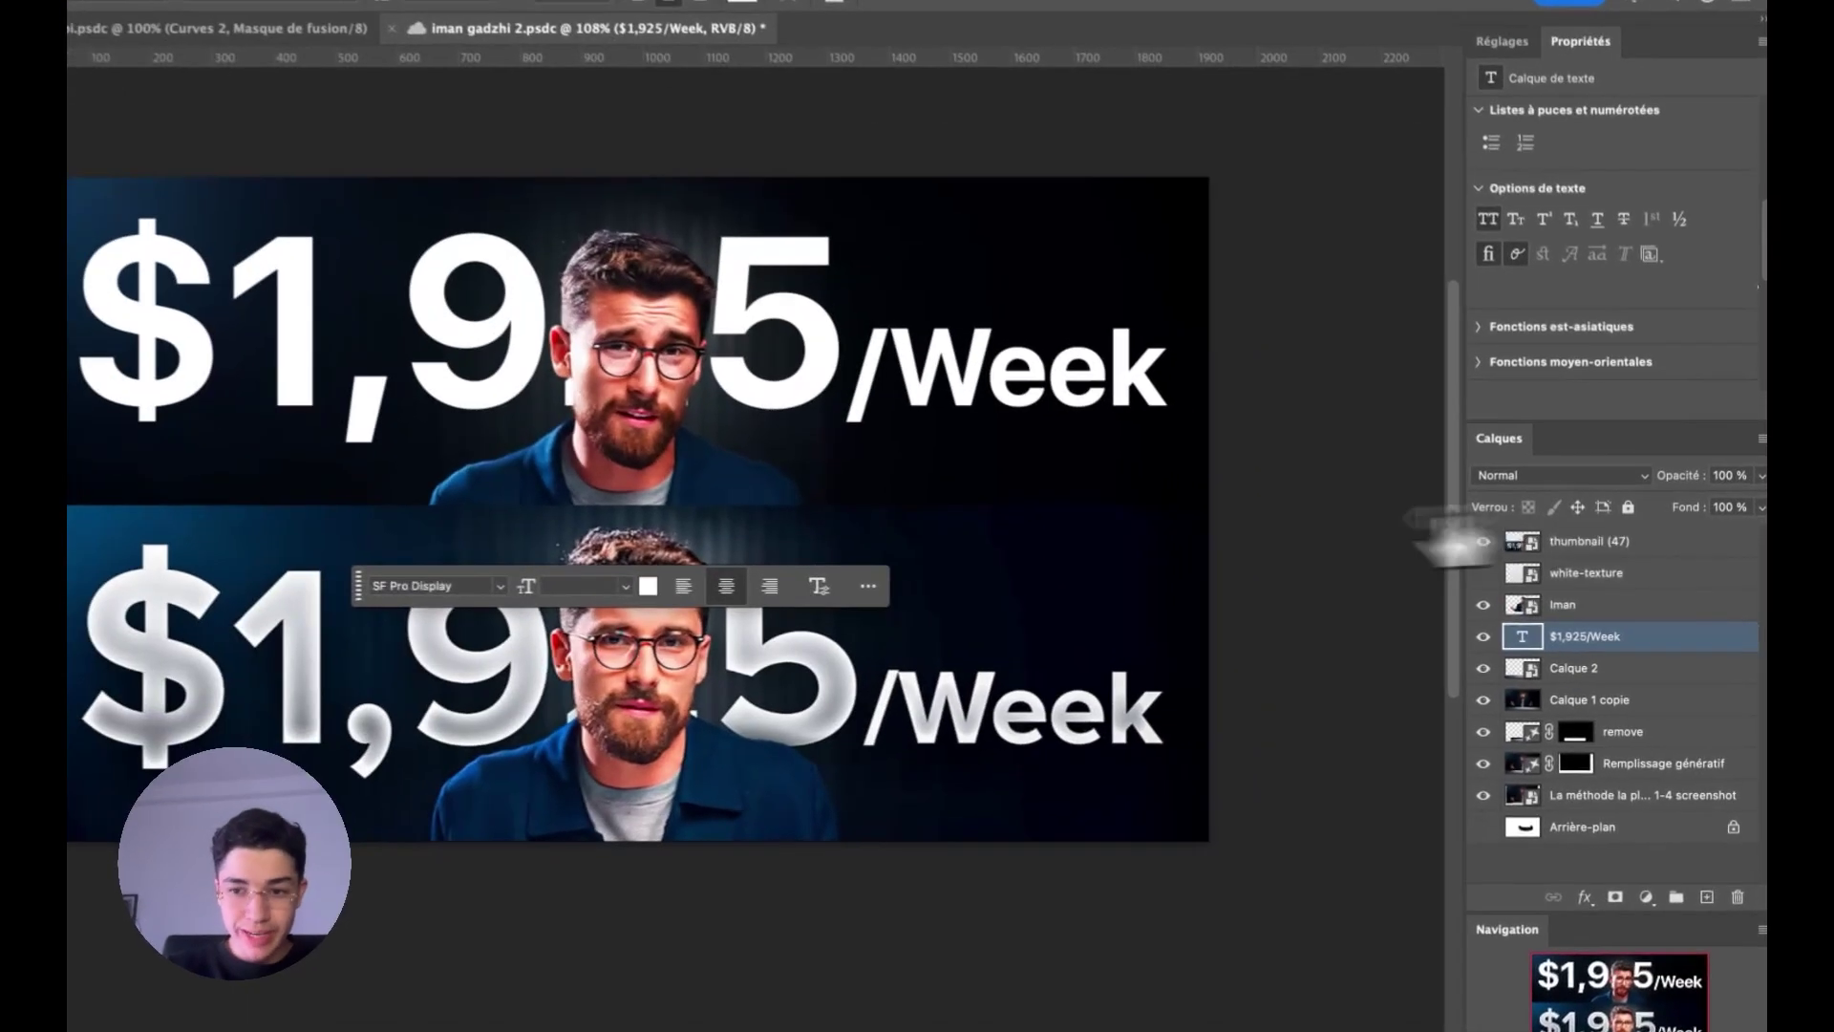
left_click_drag(1710, 549, 1394, 532)
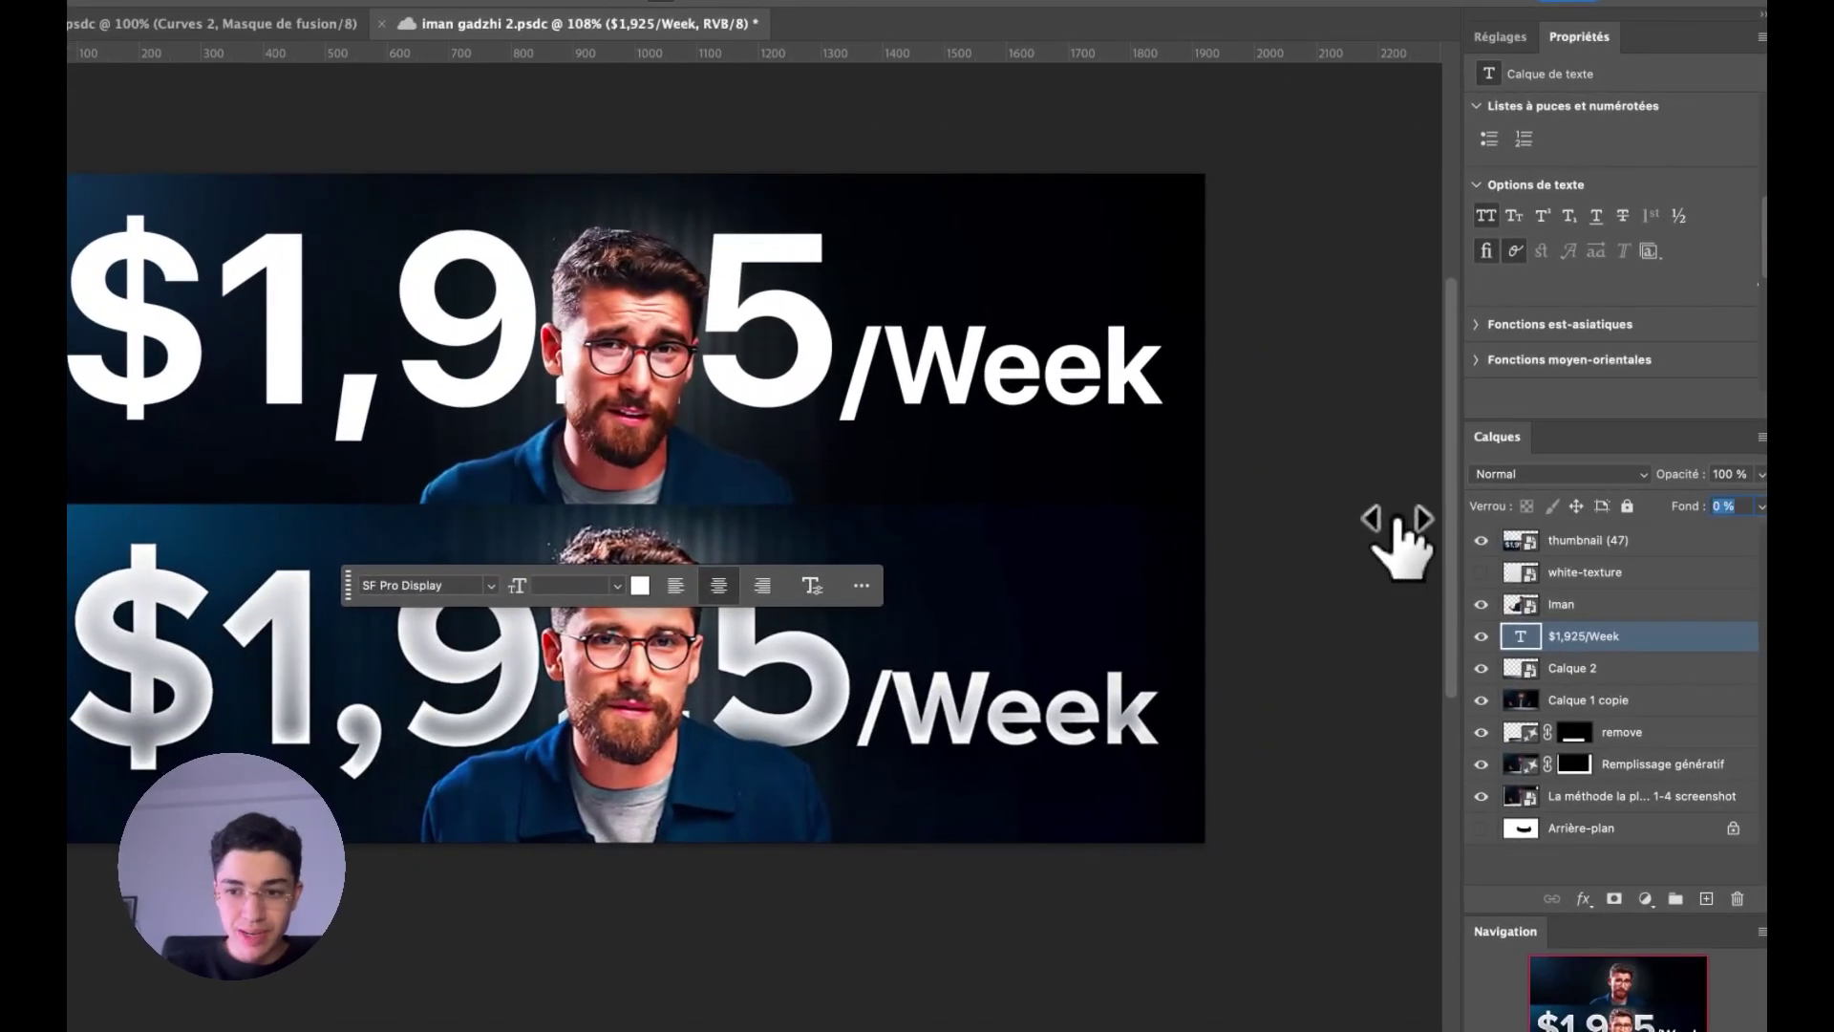
- Add a Gradient Overlay effect to the '$1,925/Week' headline layer
double_click(1678, 643)
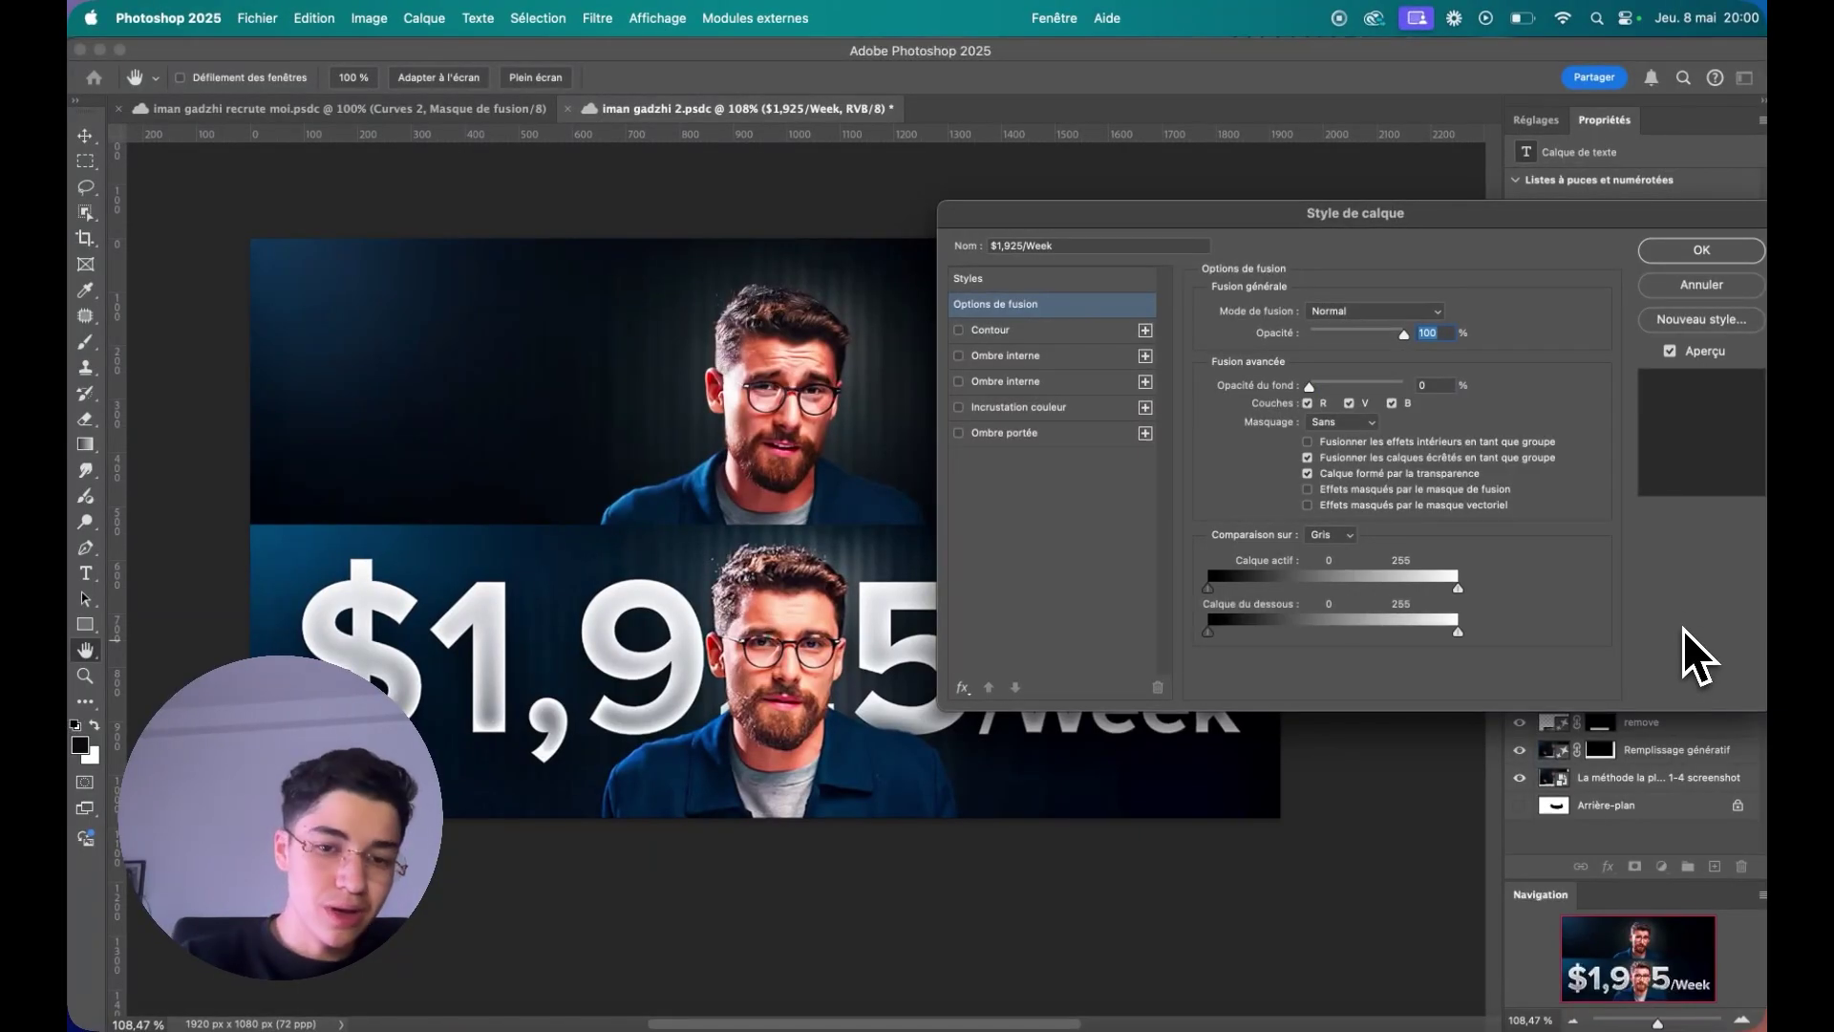
left_click(1089, 381)
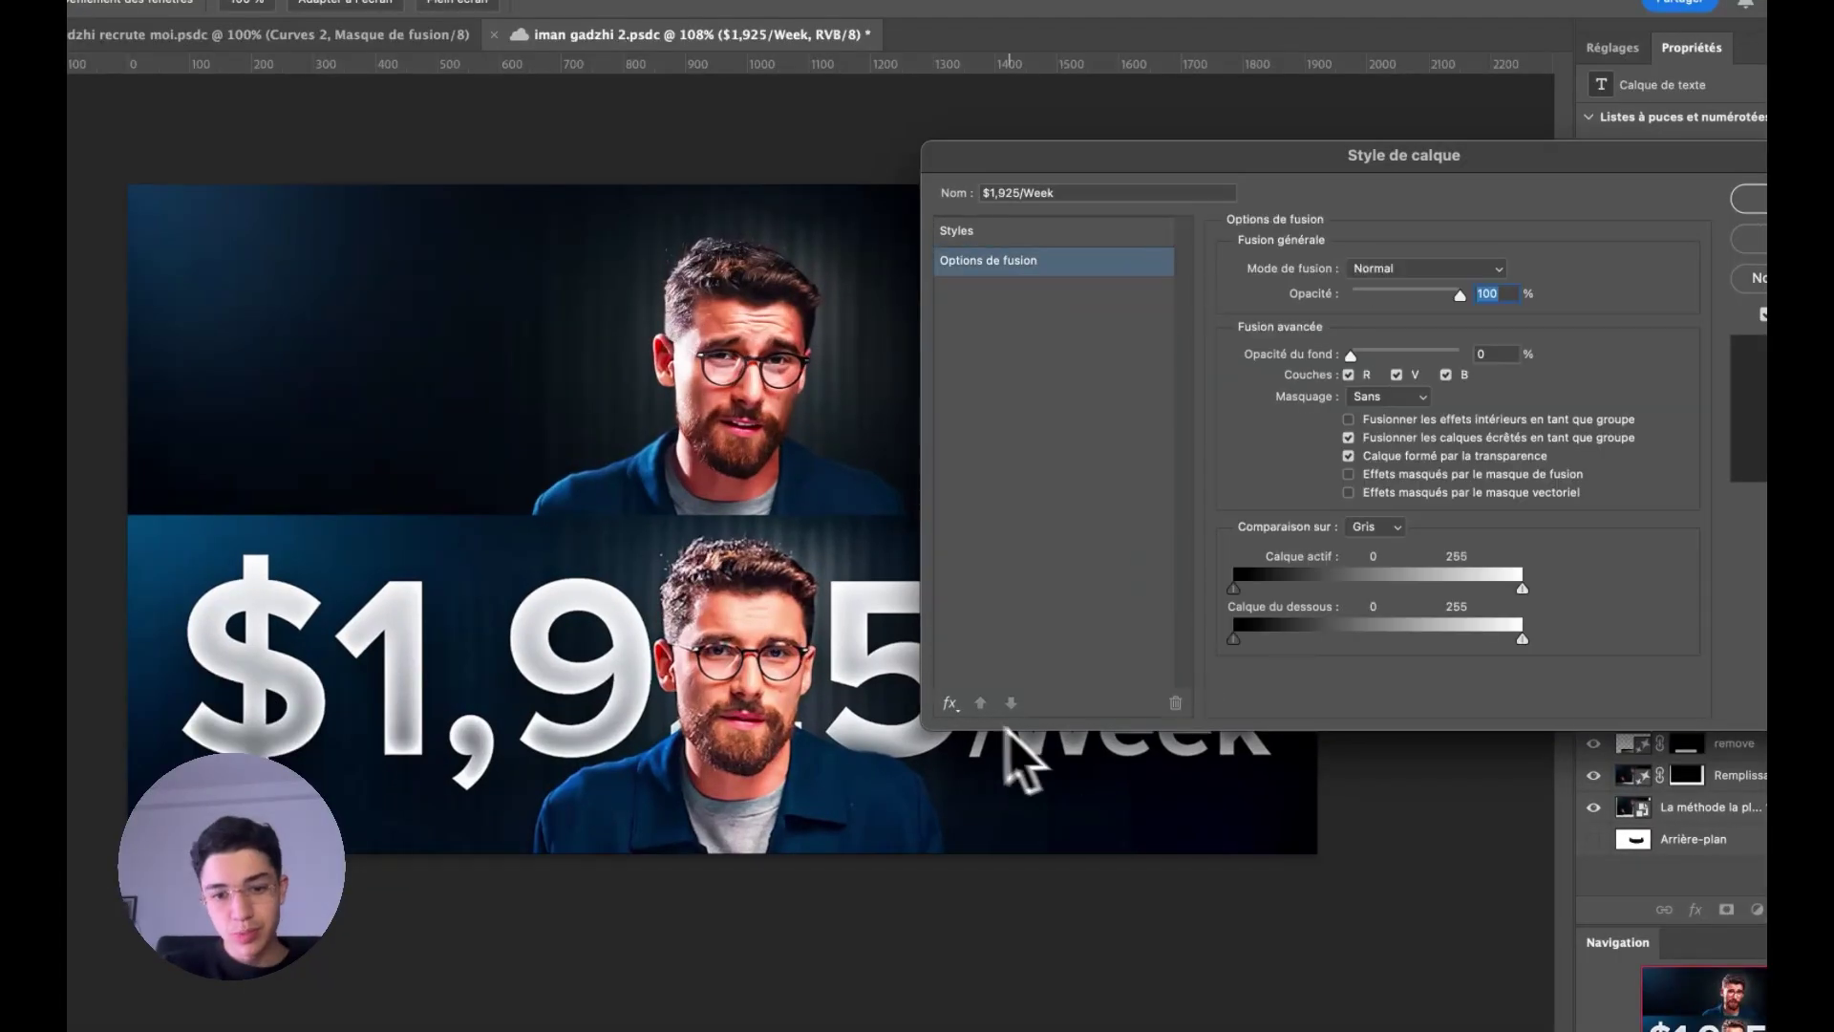
left_click(958, 707)
left_click(1076, 908)
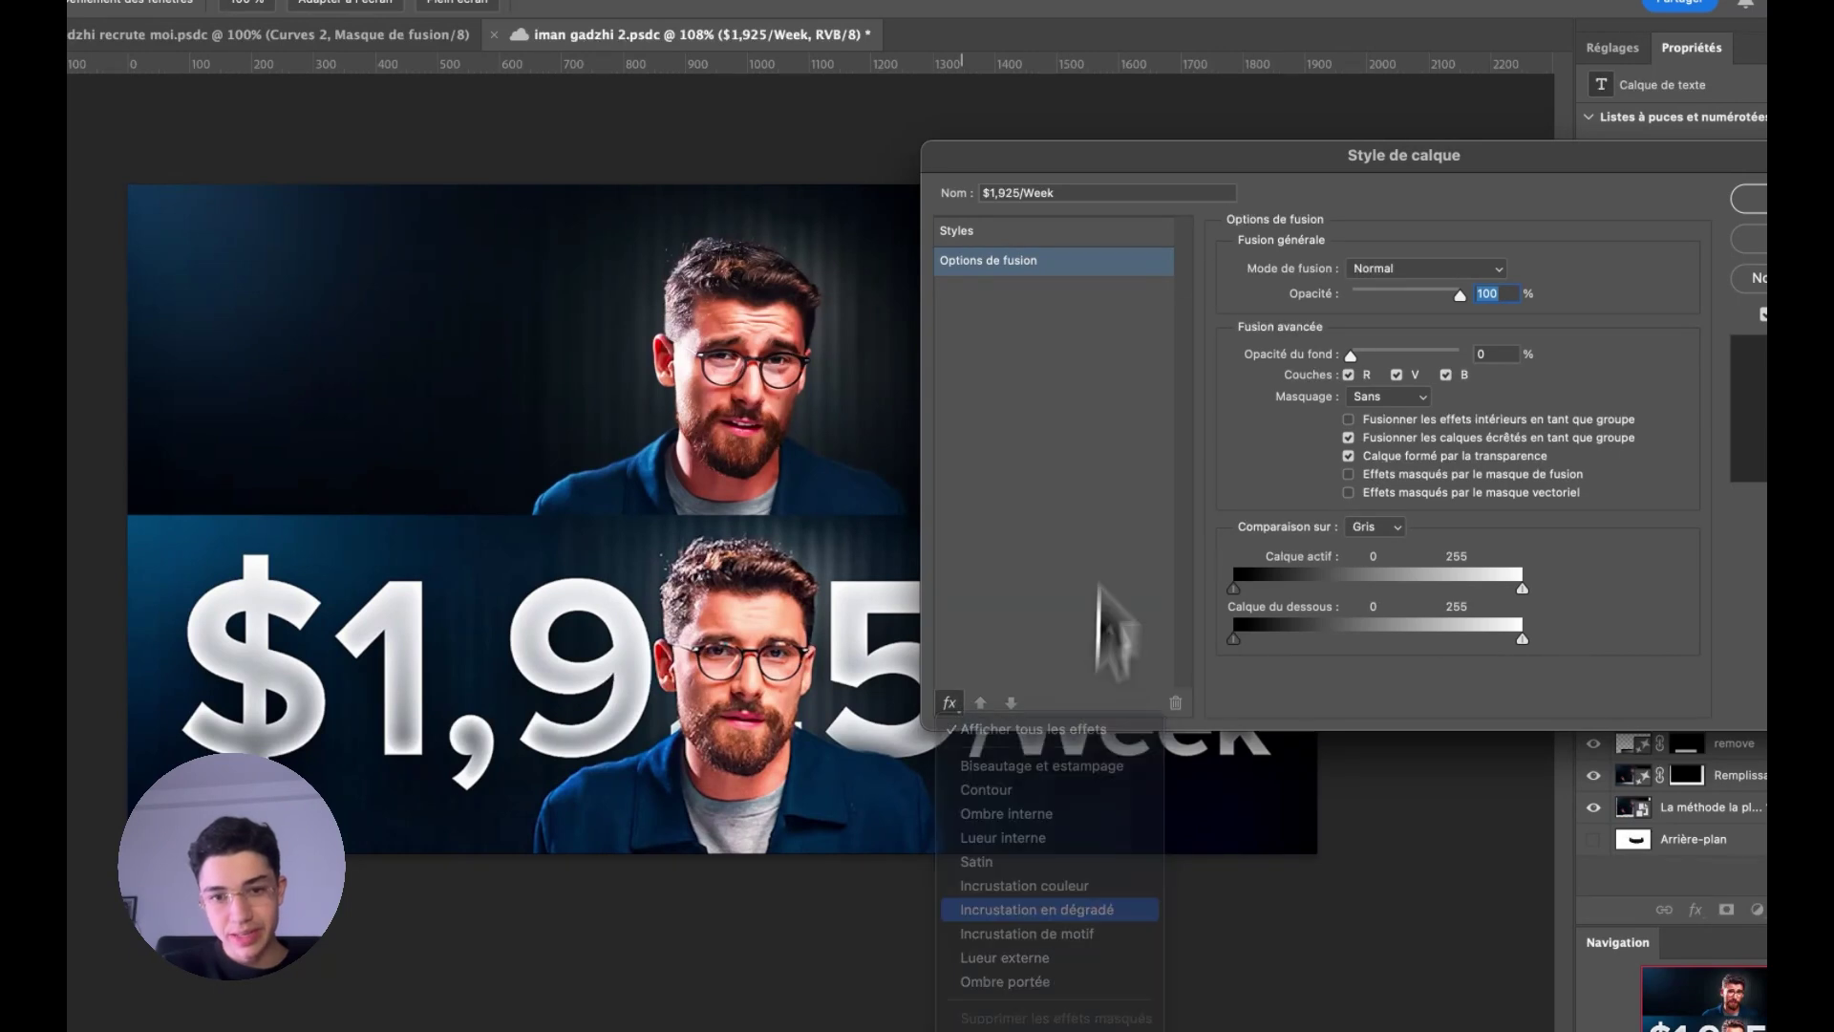
- Set the gradient from white to icy blue f9feff, with the left opacity stop at 0%
left_click(1341, 323)
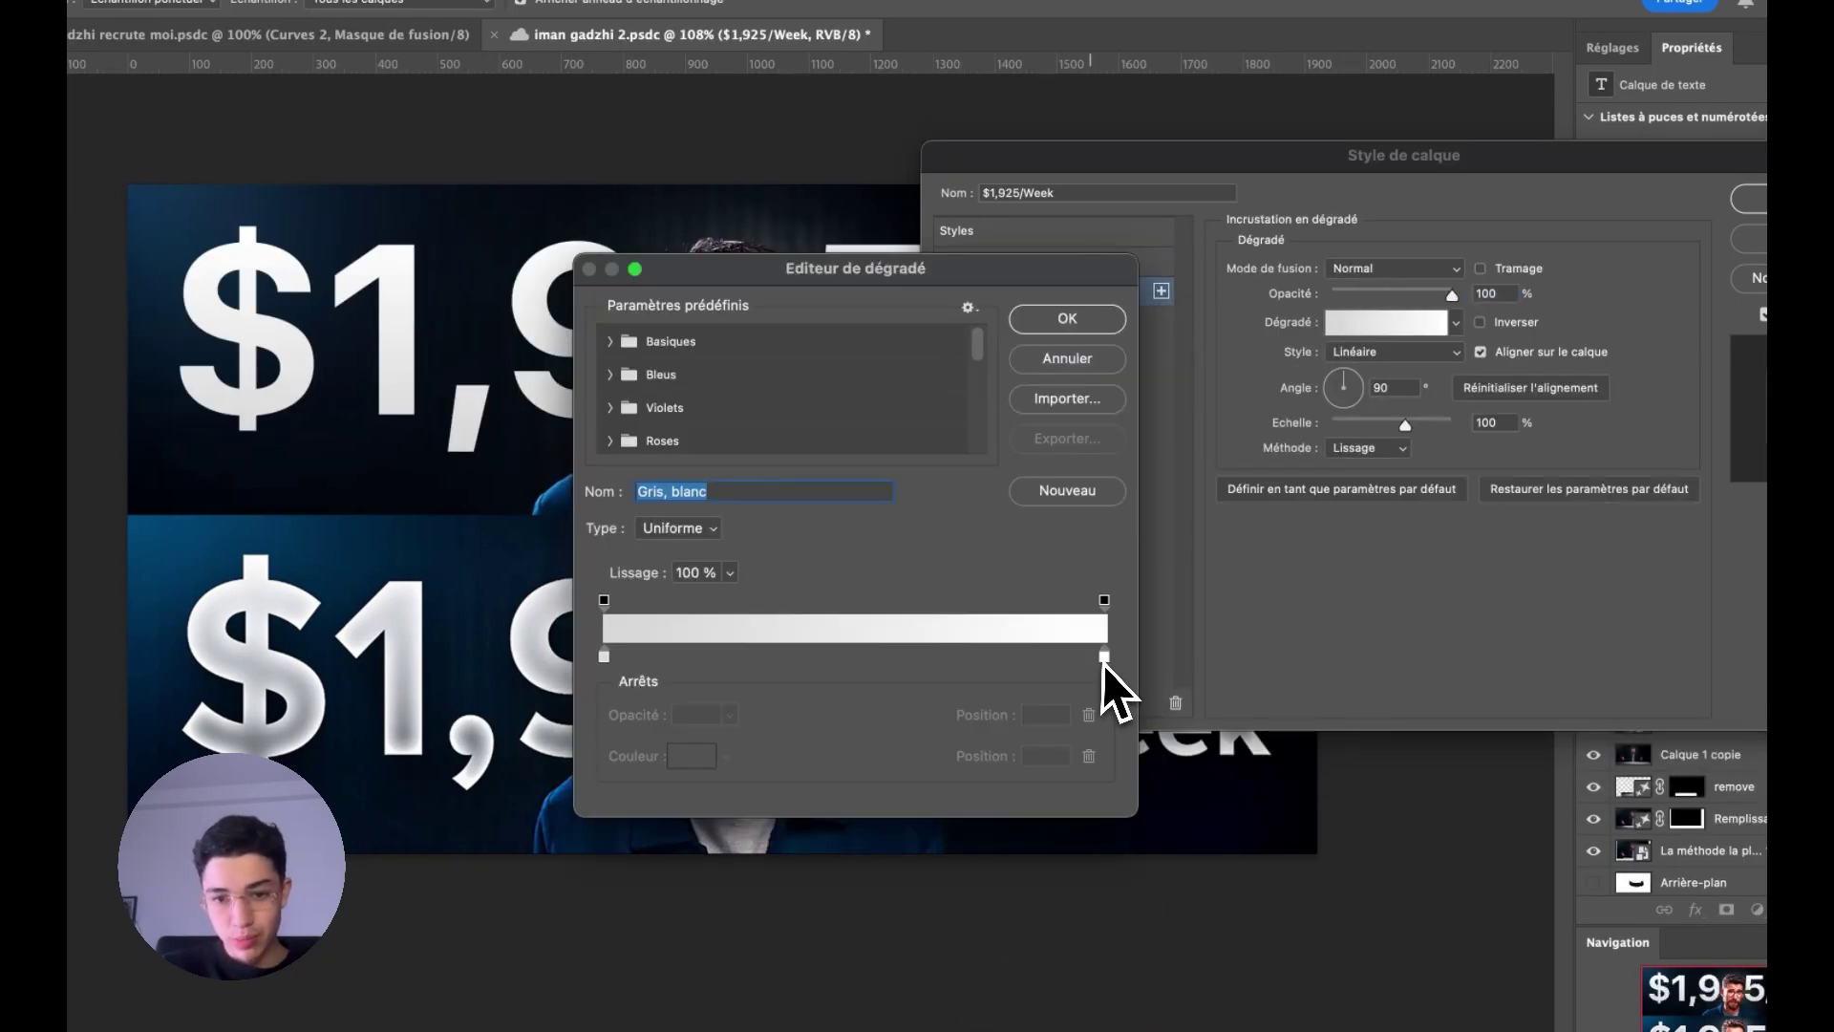
left_click(691, 756)
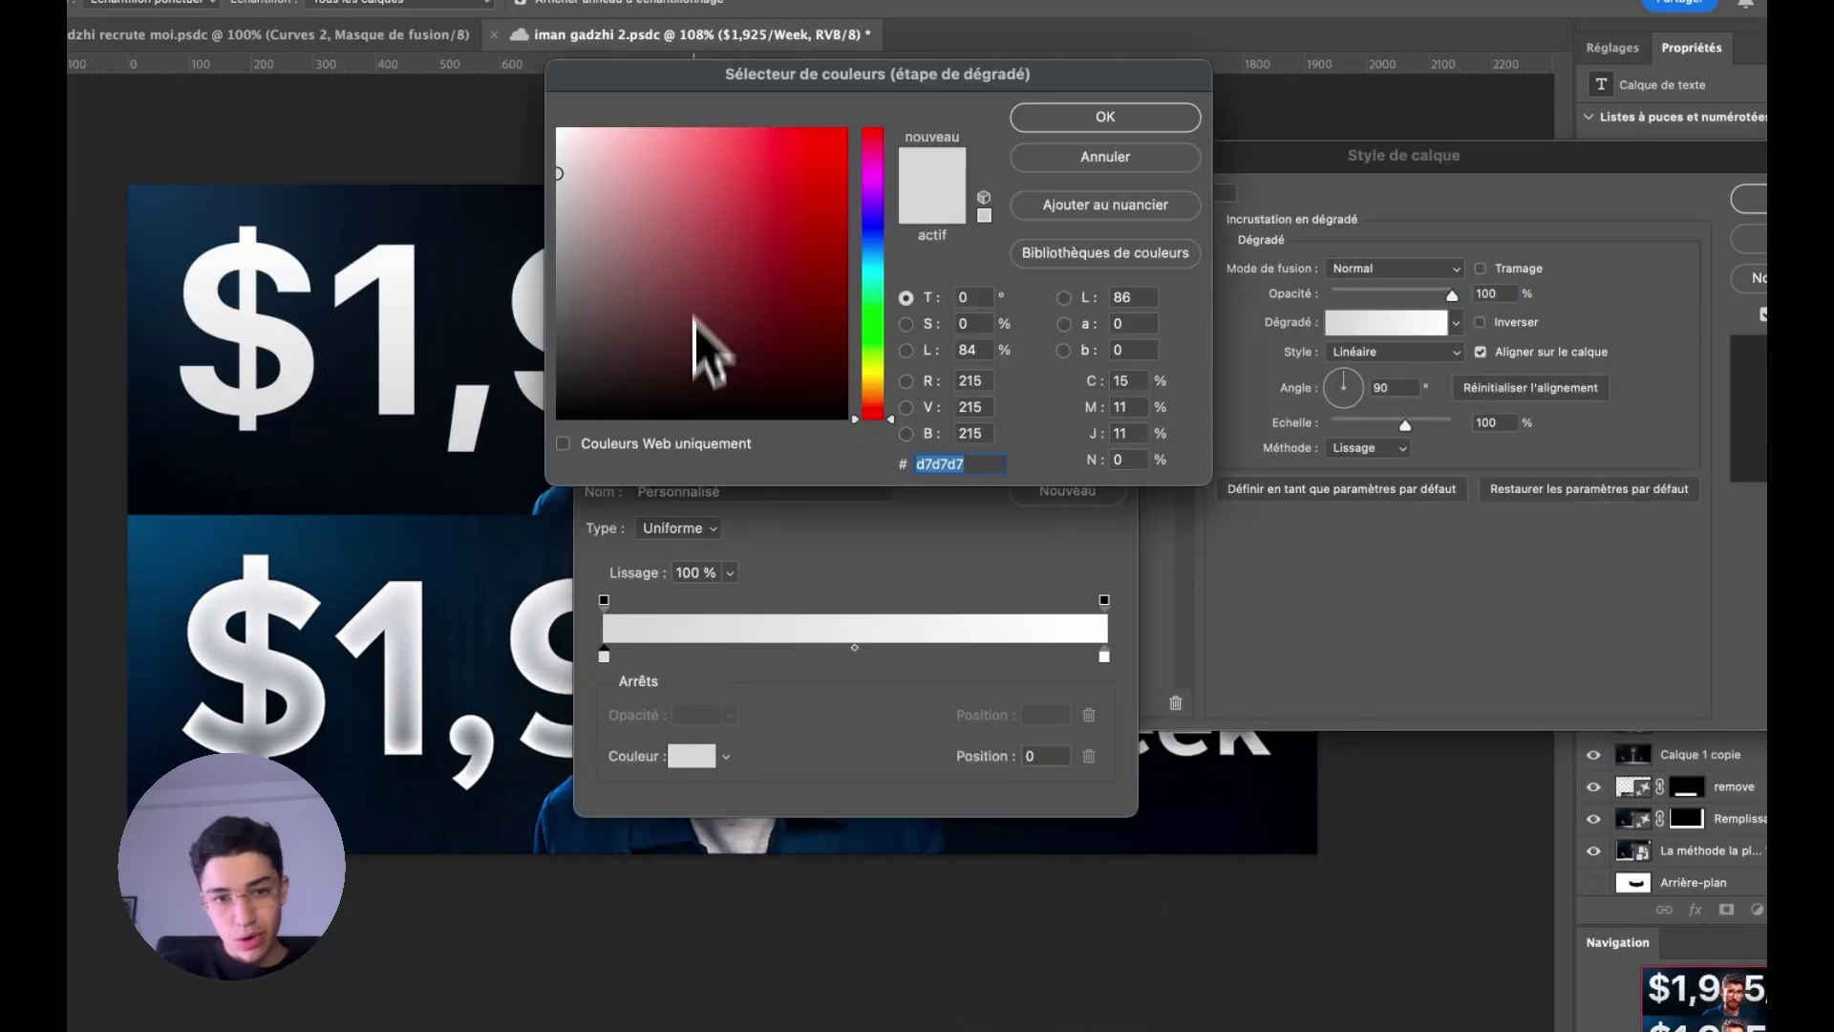
left_click(604, 187)
left_click(1179, 225)
left_click(1134, 694)
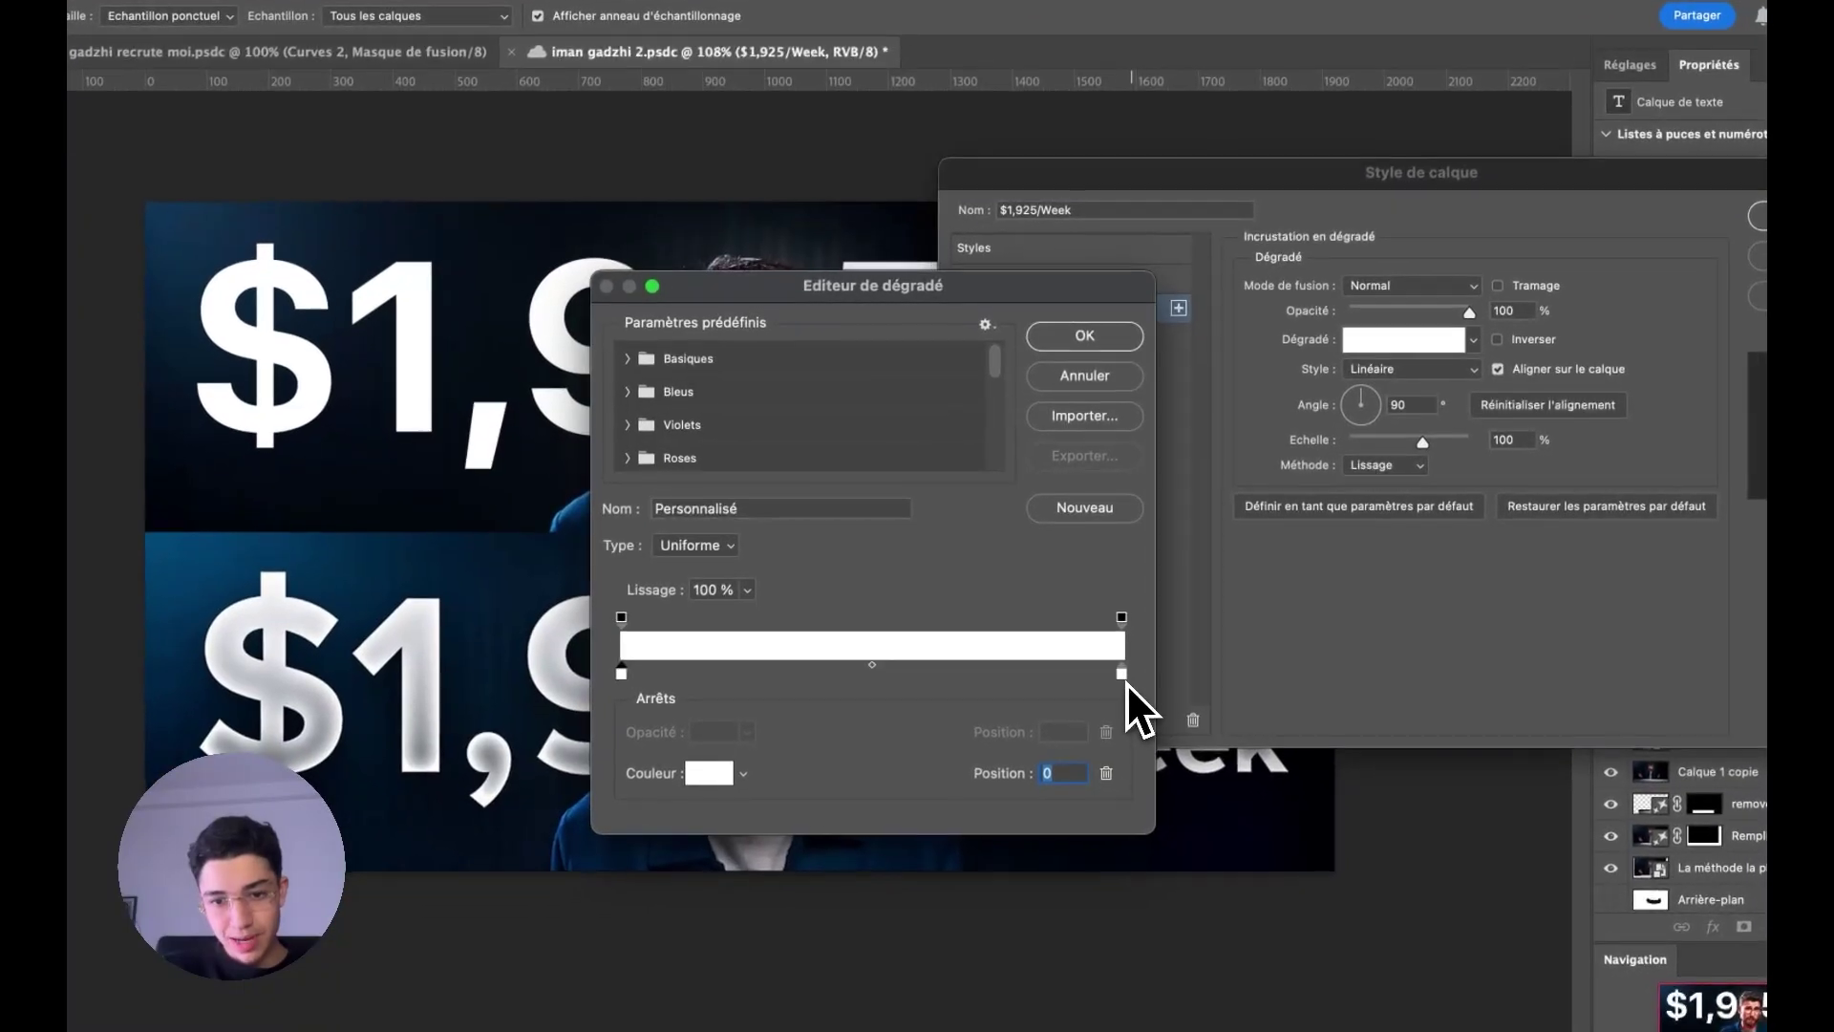
left_click(723, 793)
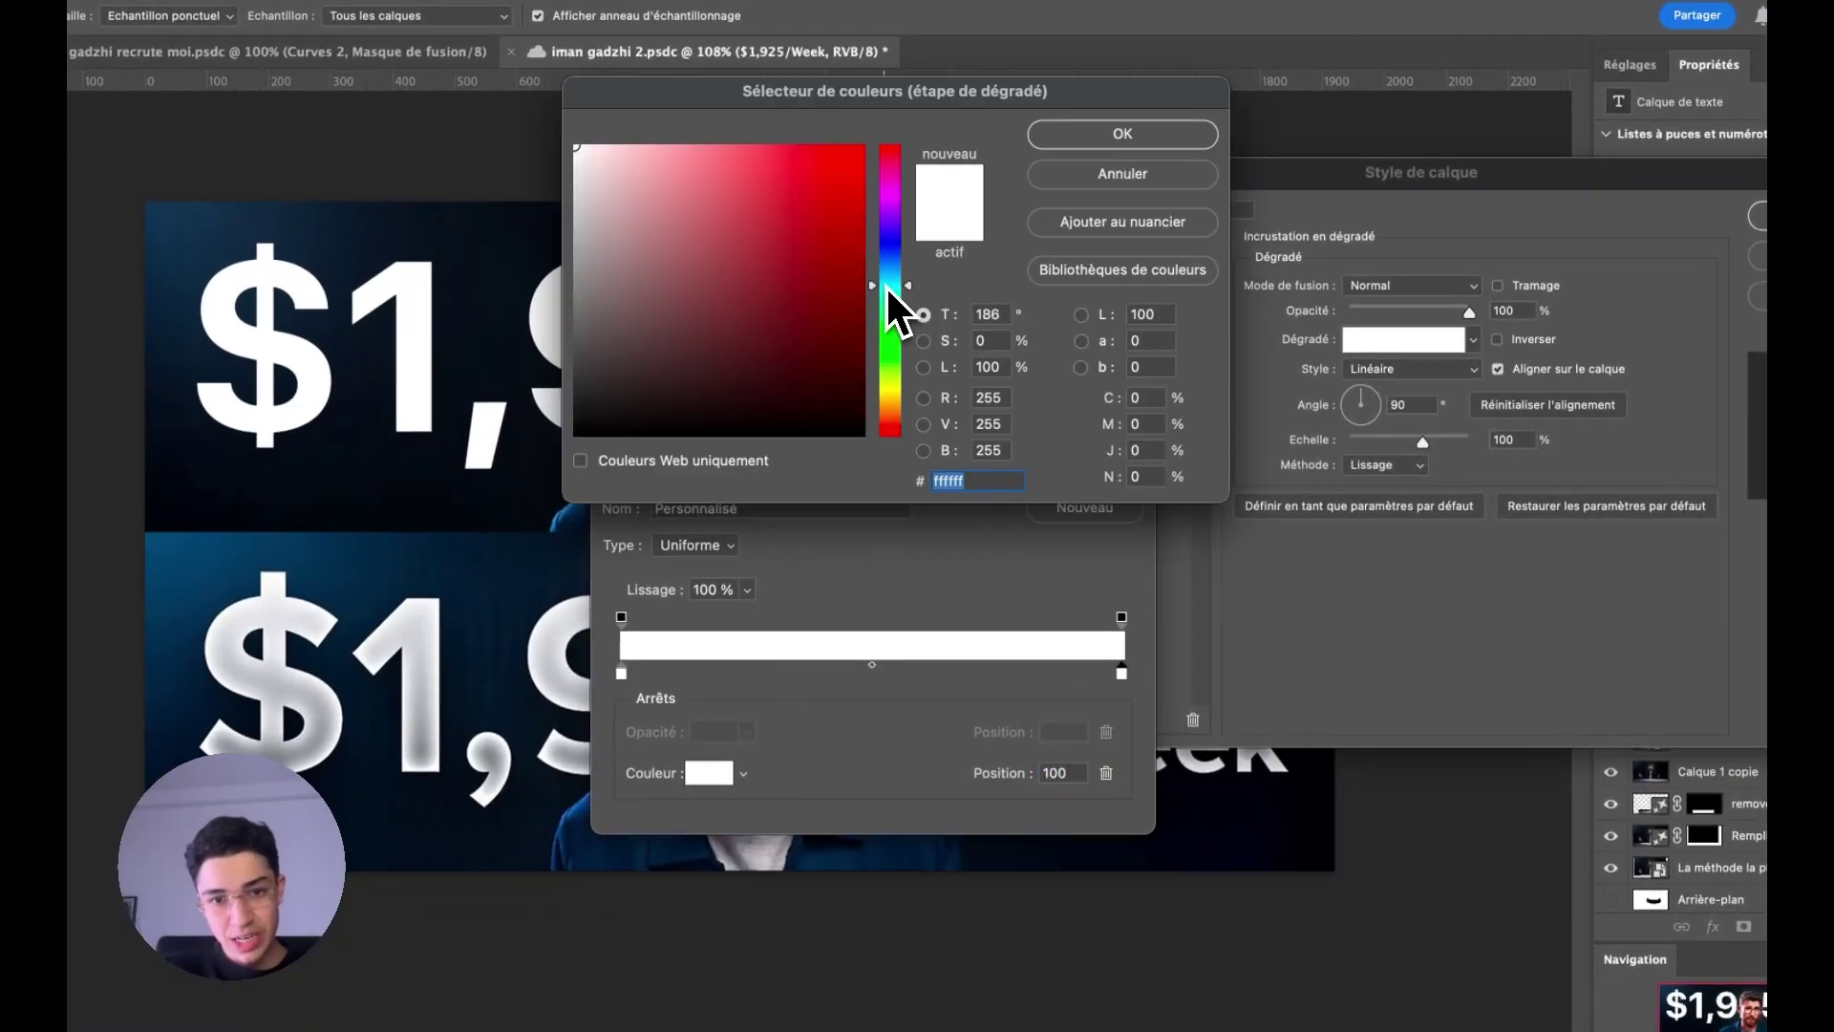
left_click(588, 145)
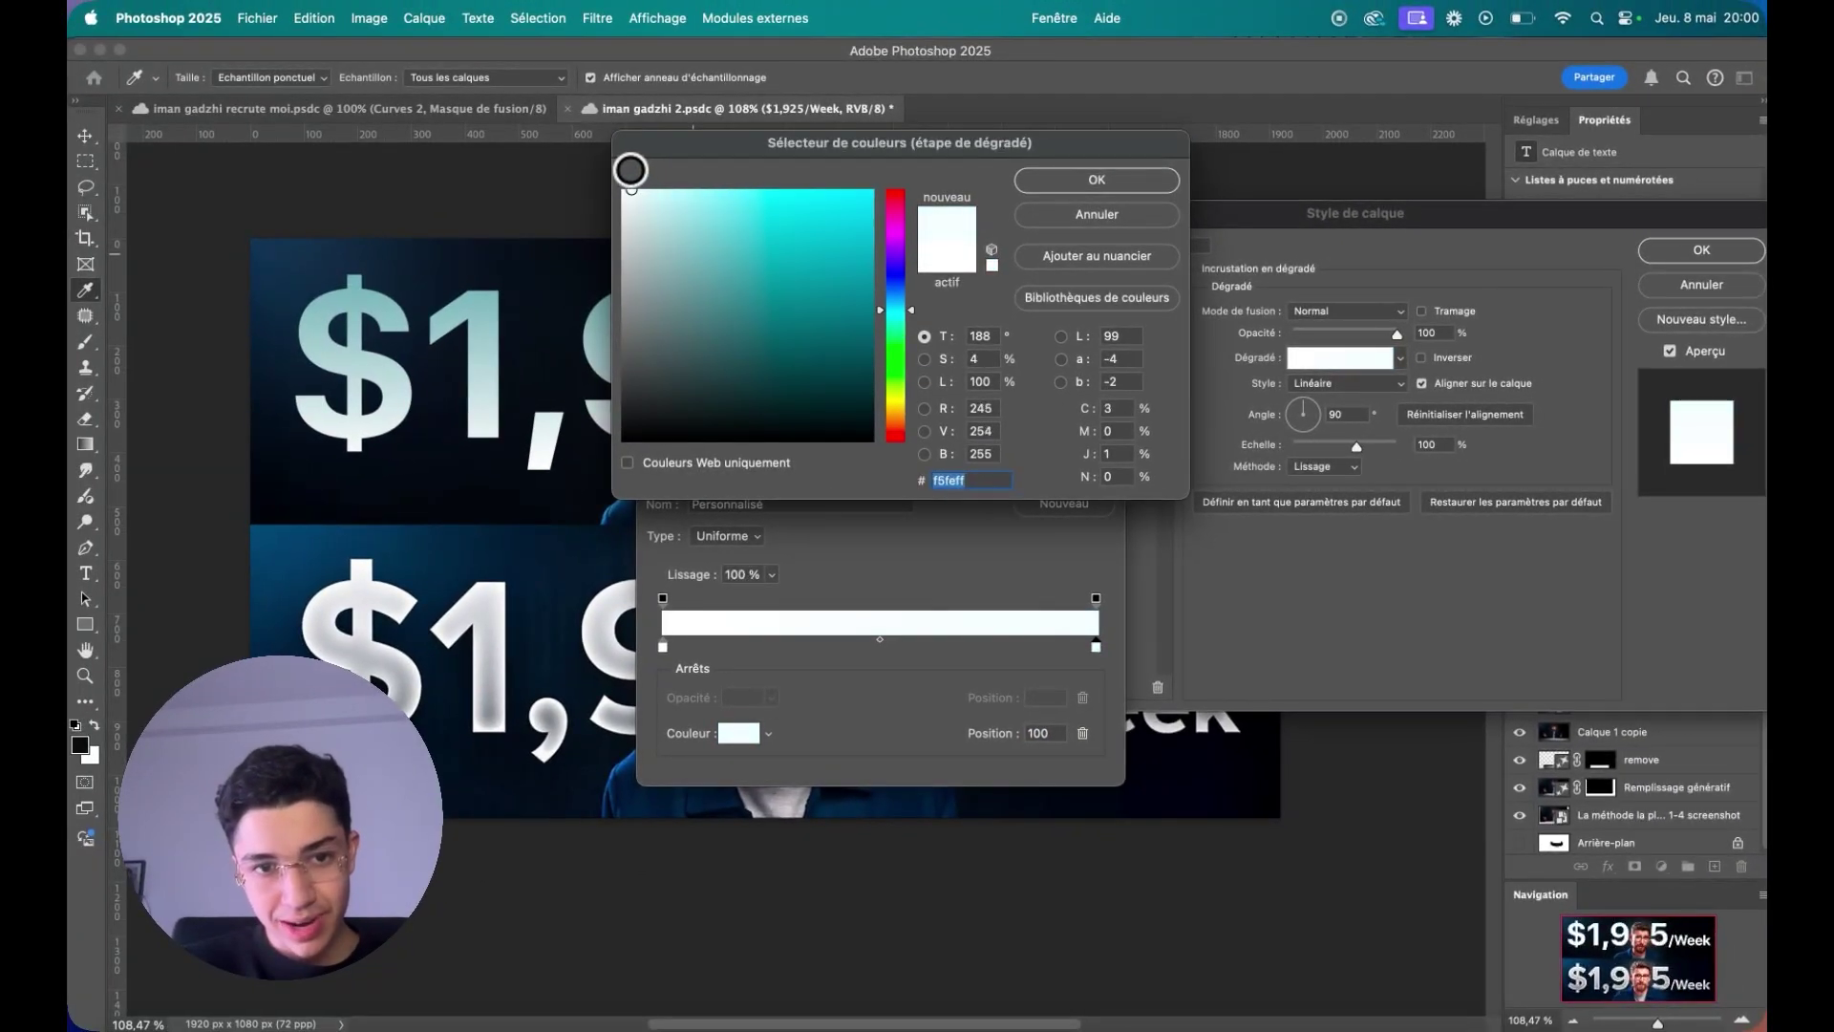
left_click_drag(631, 189, 626, 189)
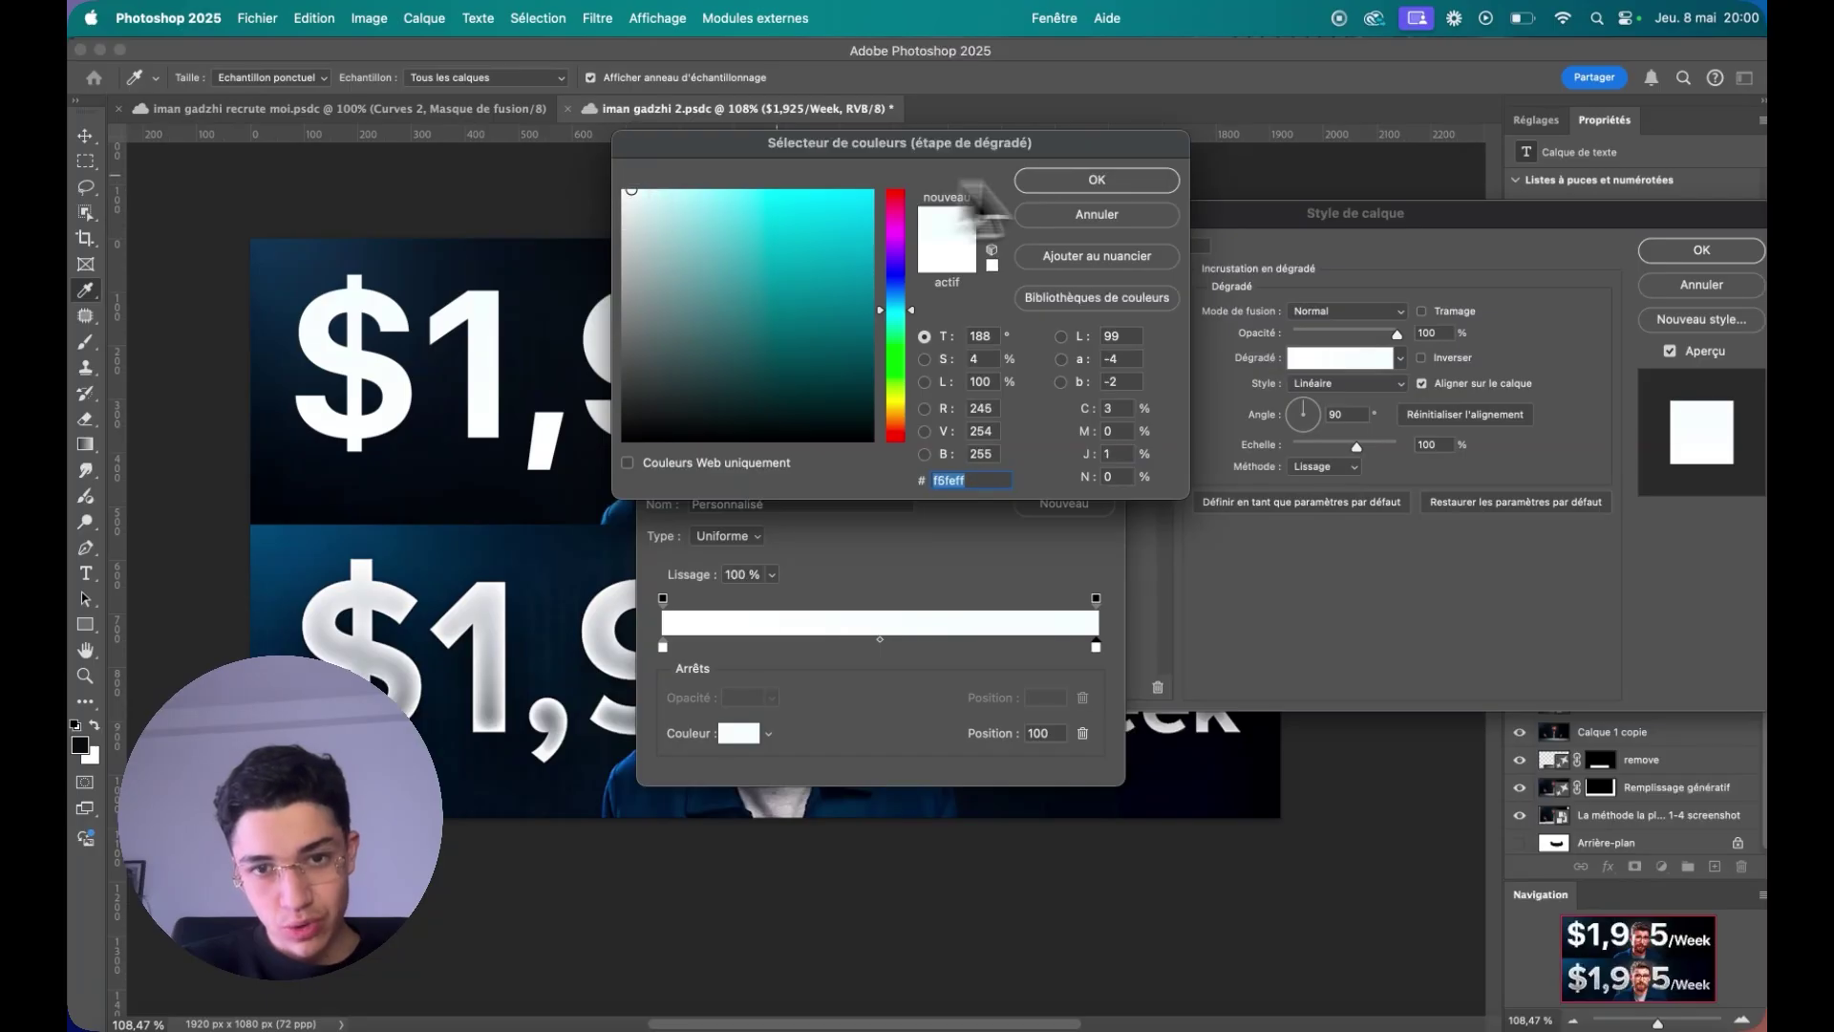
left_click(1108, 182)
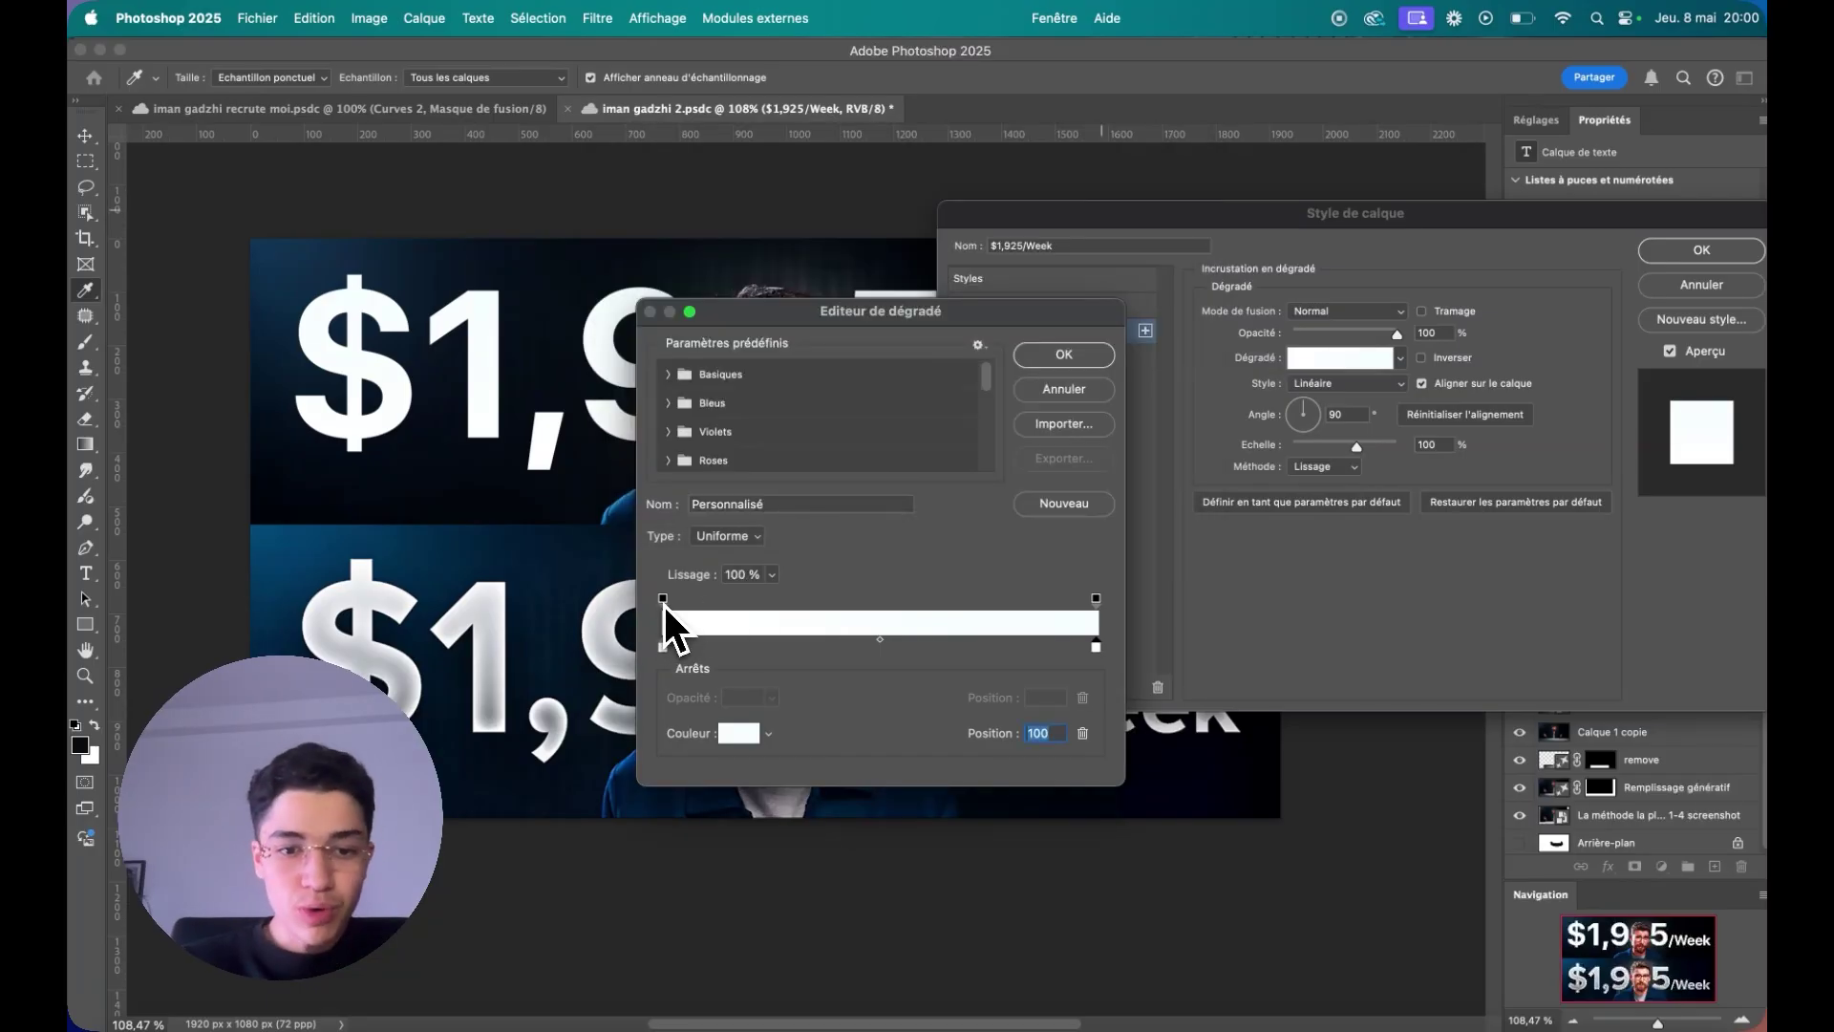
left_click(664, 602)
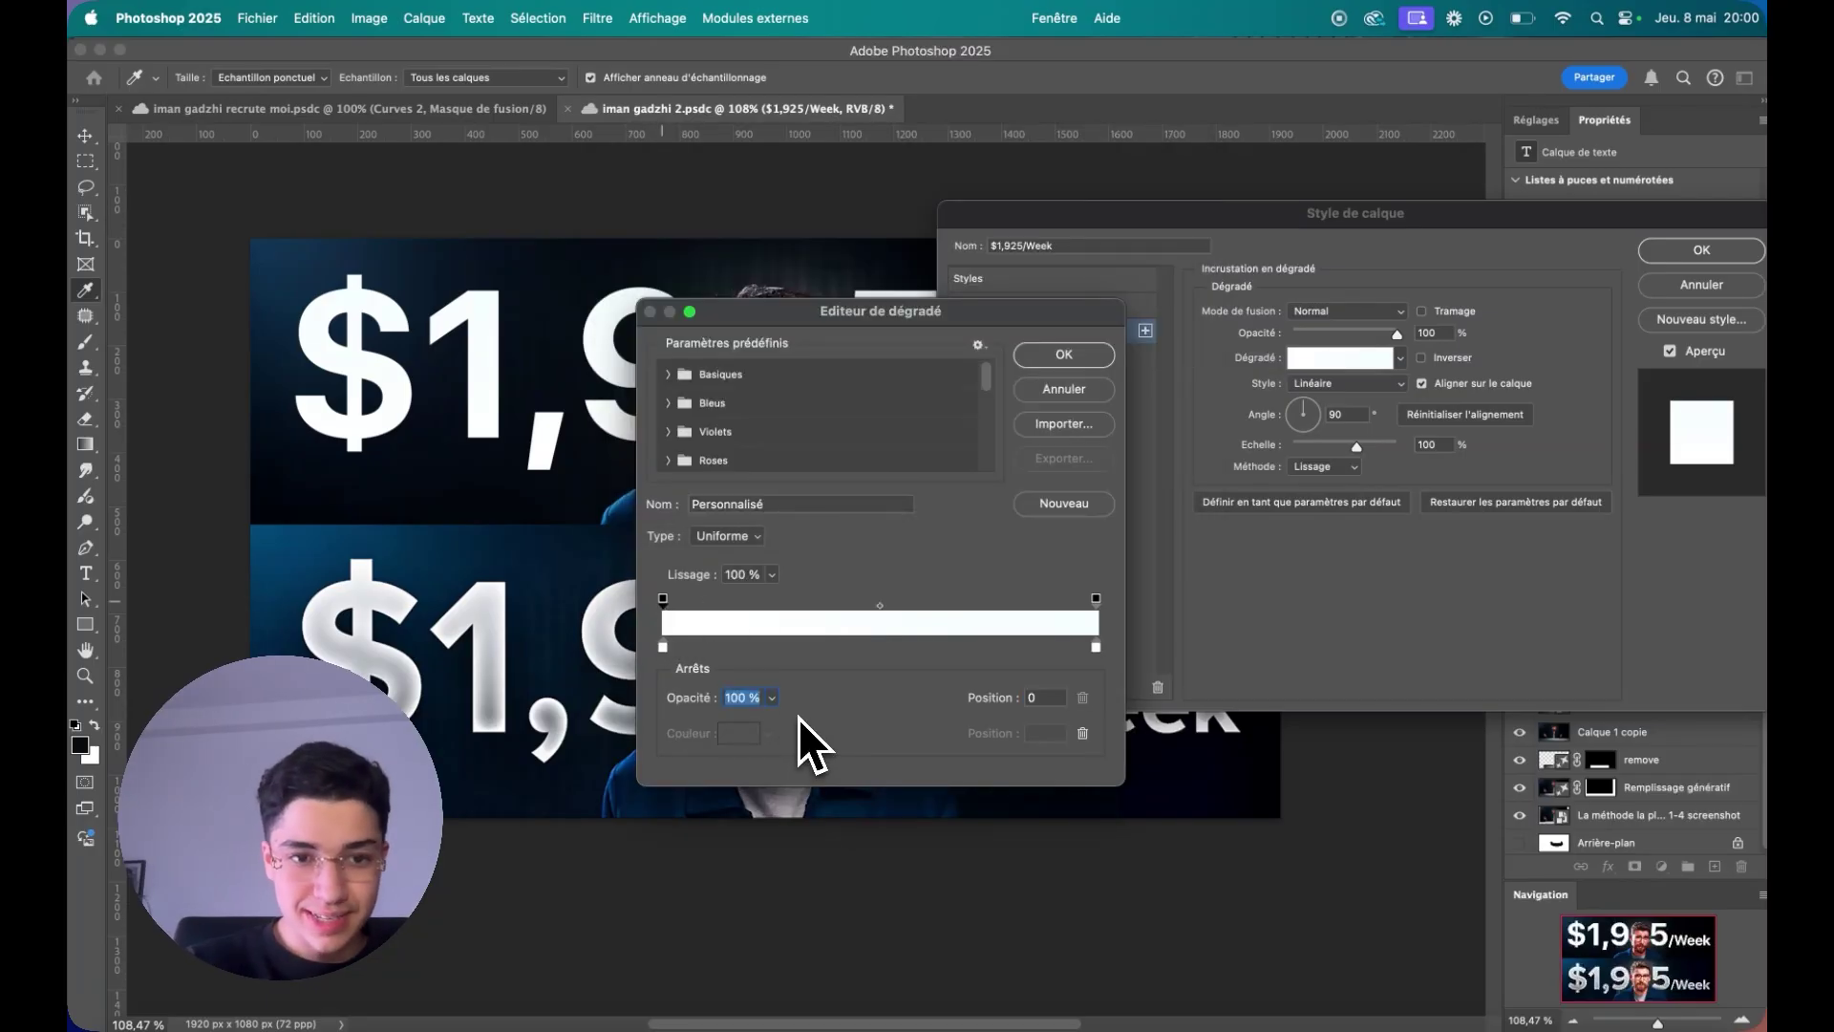
type("0")
left_click(958, 712)
- Add a white (ffffff) Inner Shadow to the headline in Color Dodge blend mode
left_click(998, 937)
left_click(1526, 291)
type("ffffff")
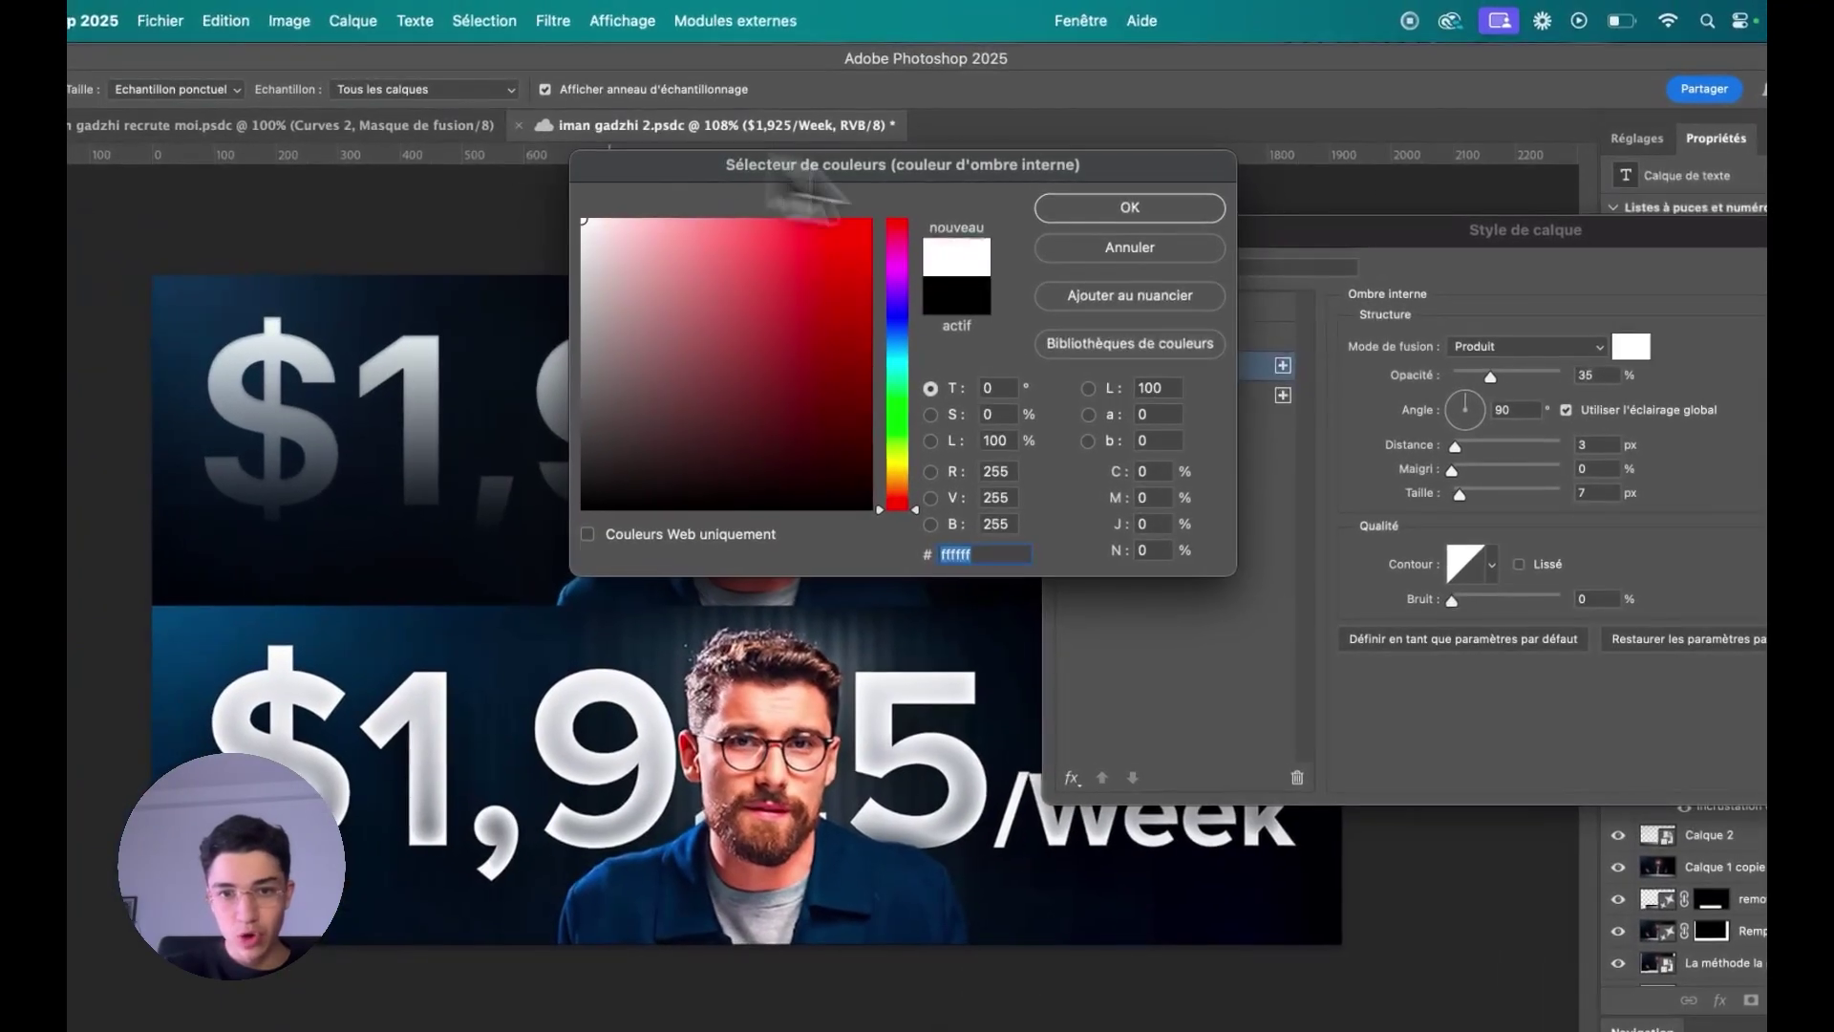
left_click(1141, 215)
left_click(1415, 301)
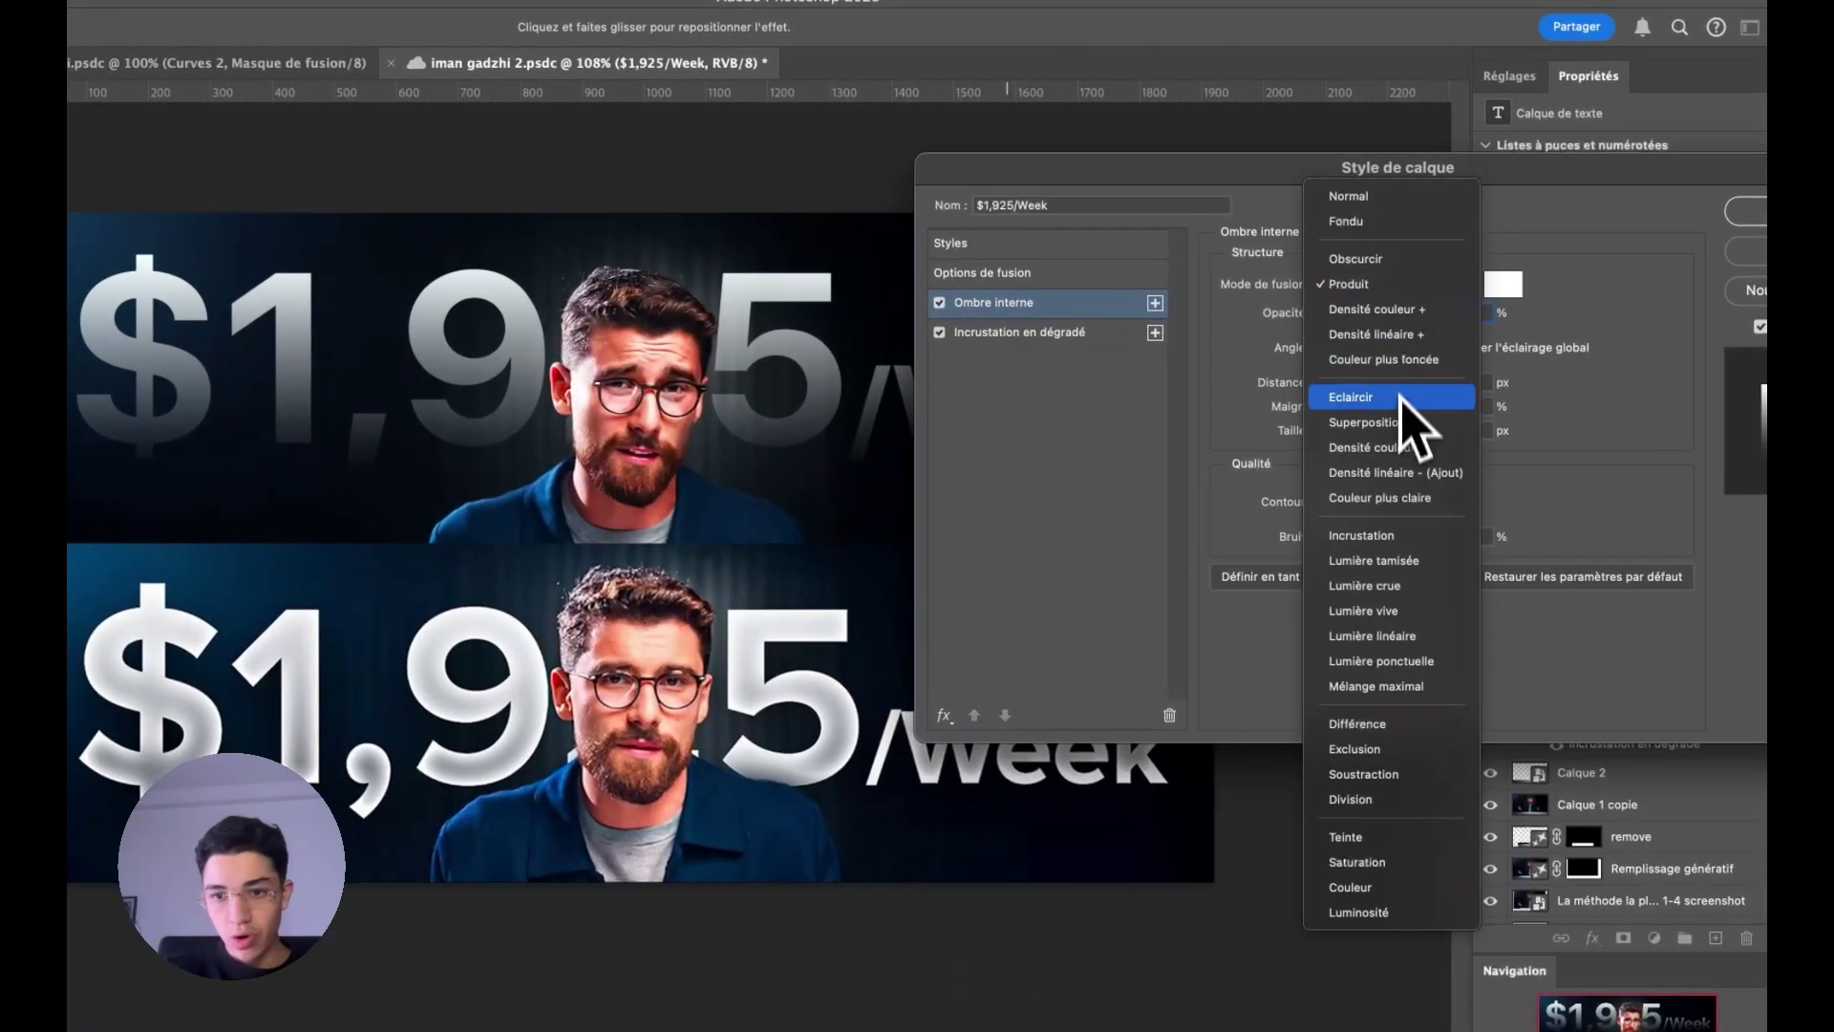
left_click(1408, 449)
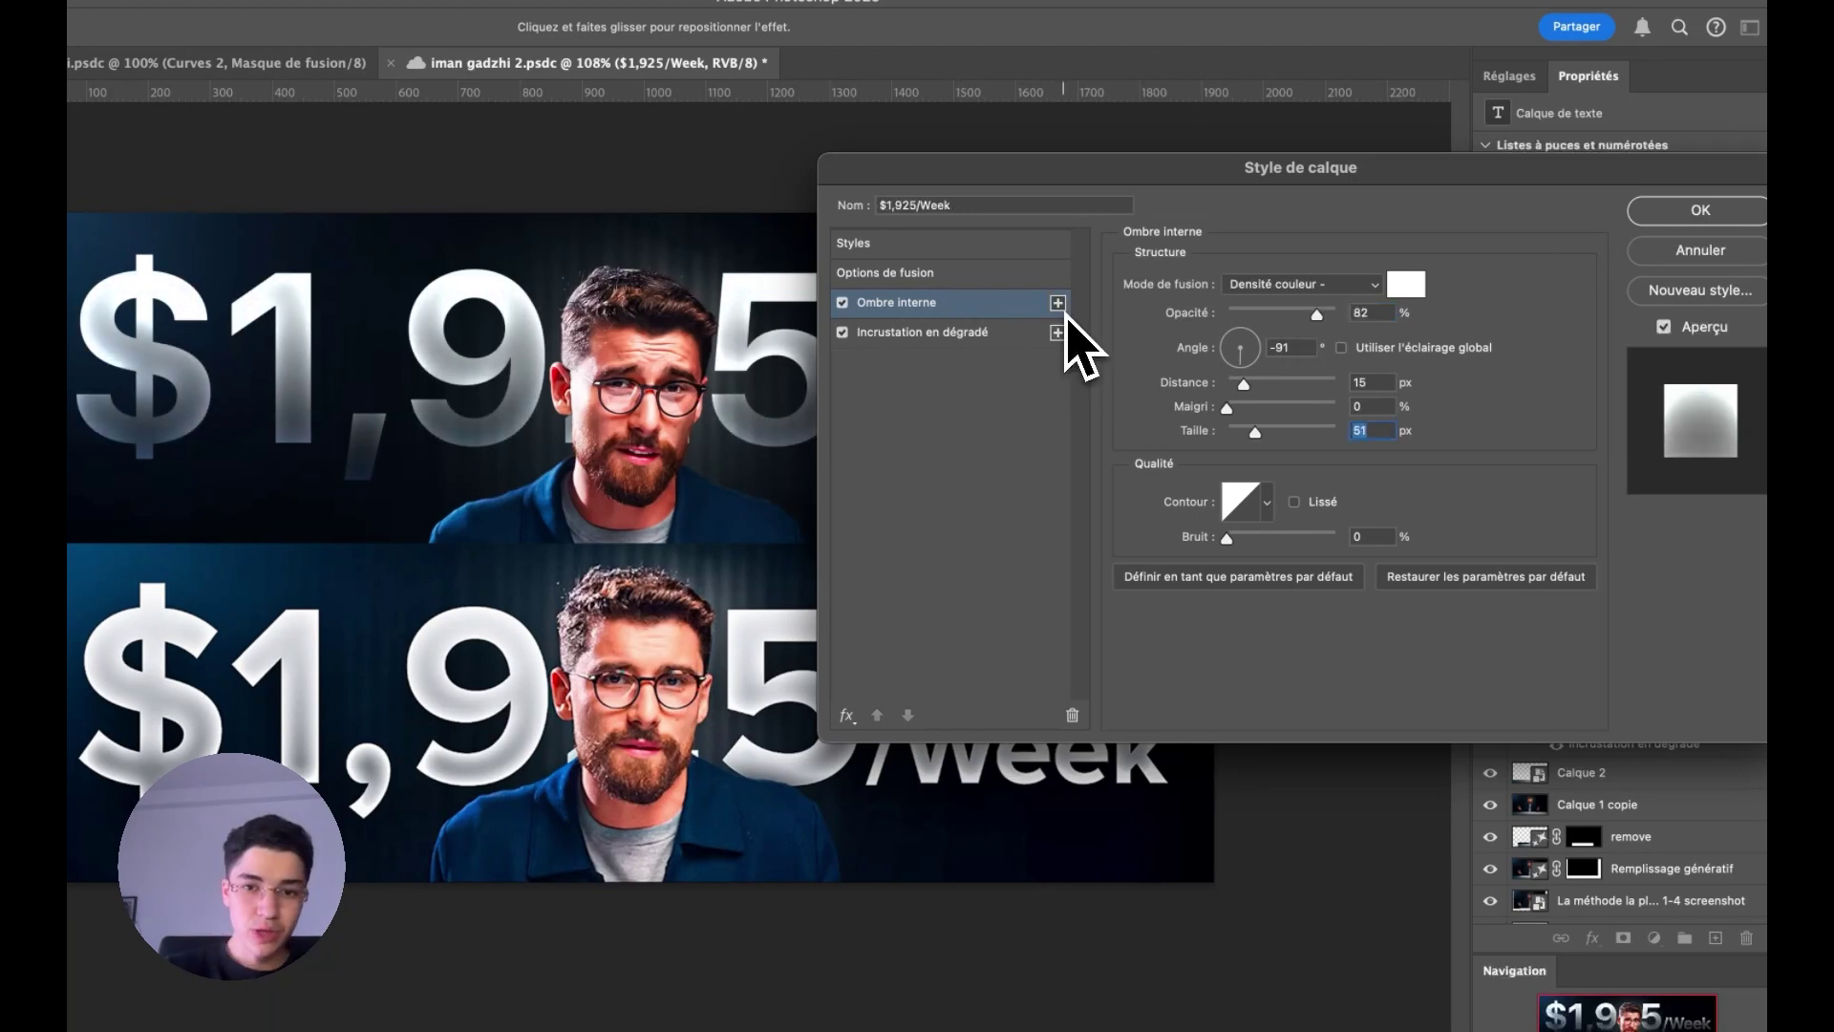
- Duplicate the inner shadow and set it to 90° angle, 109 px size, about 60% opacity
left_click(1060, 307)
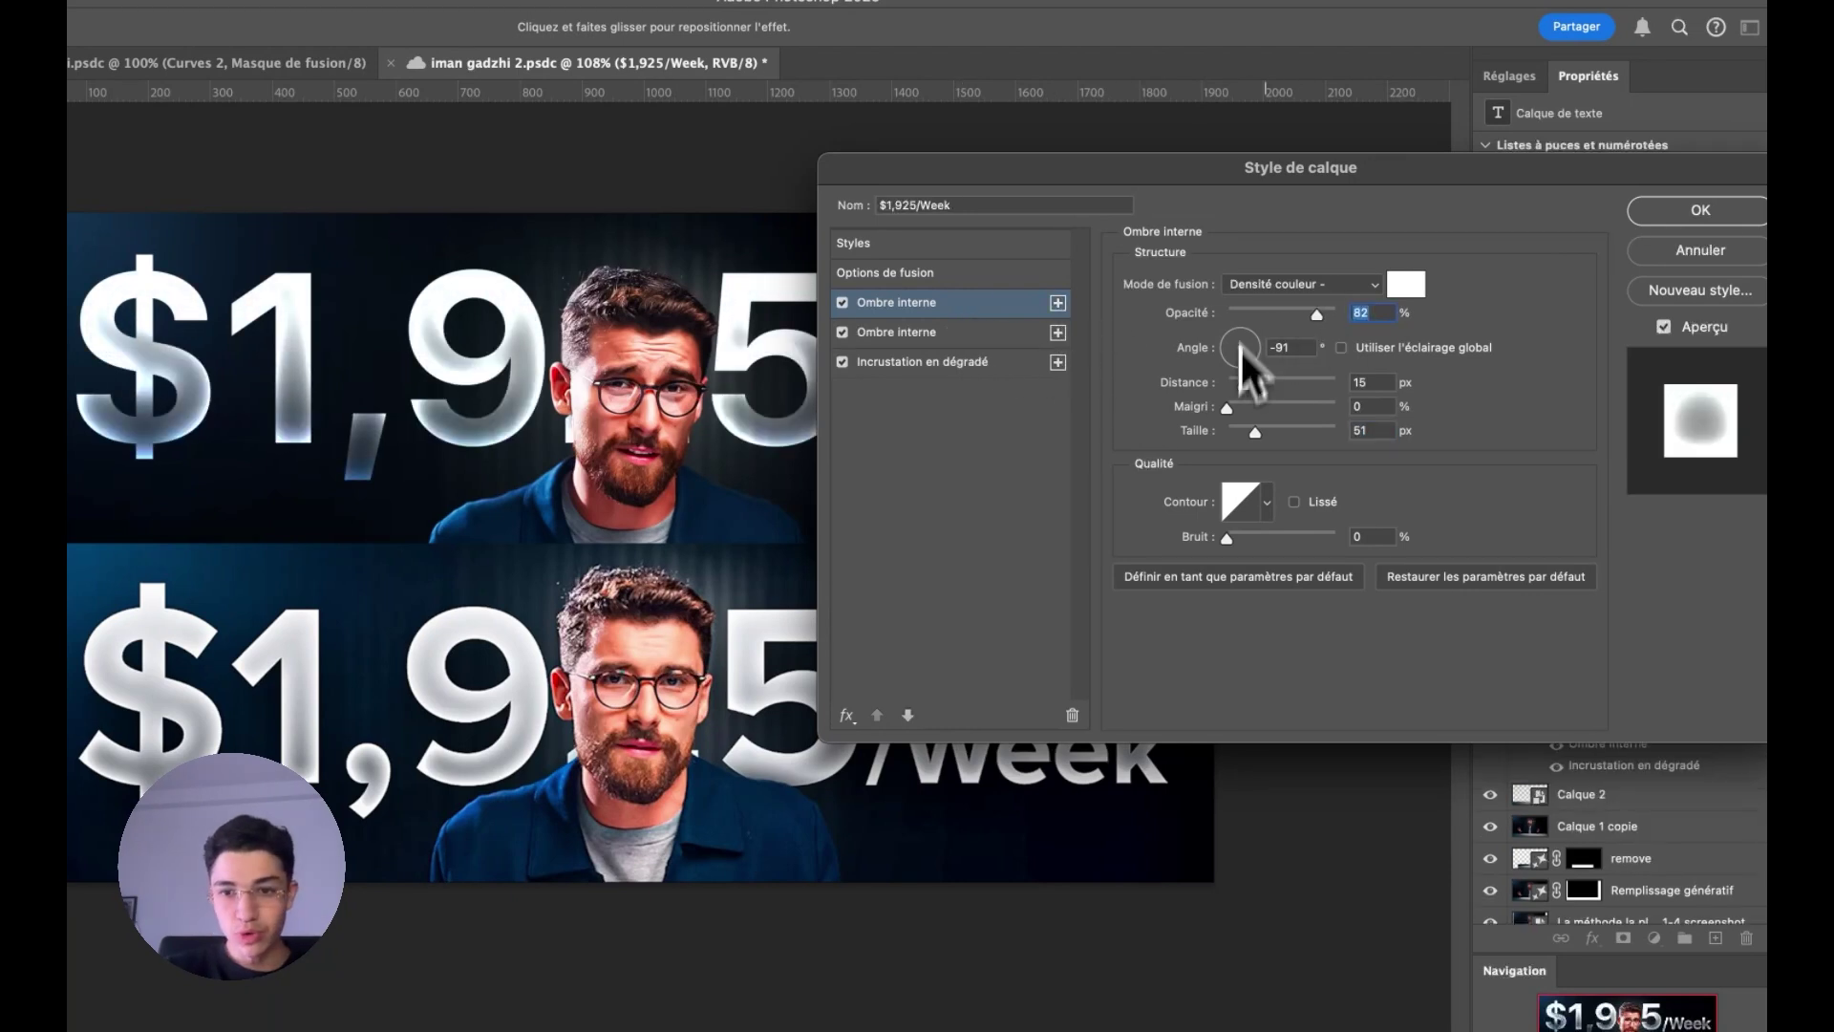
left_click_drag(1239, 357, 1241, 314)
left_click_drag(1276, 441, 1282, 442)
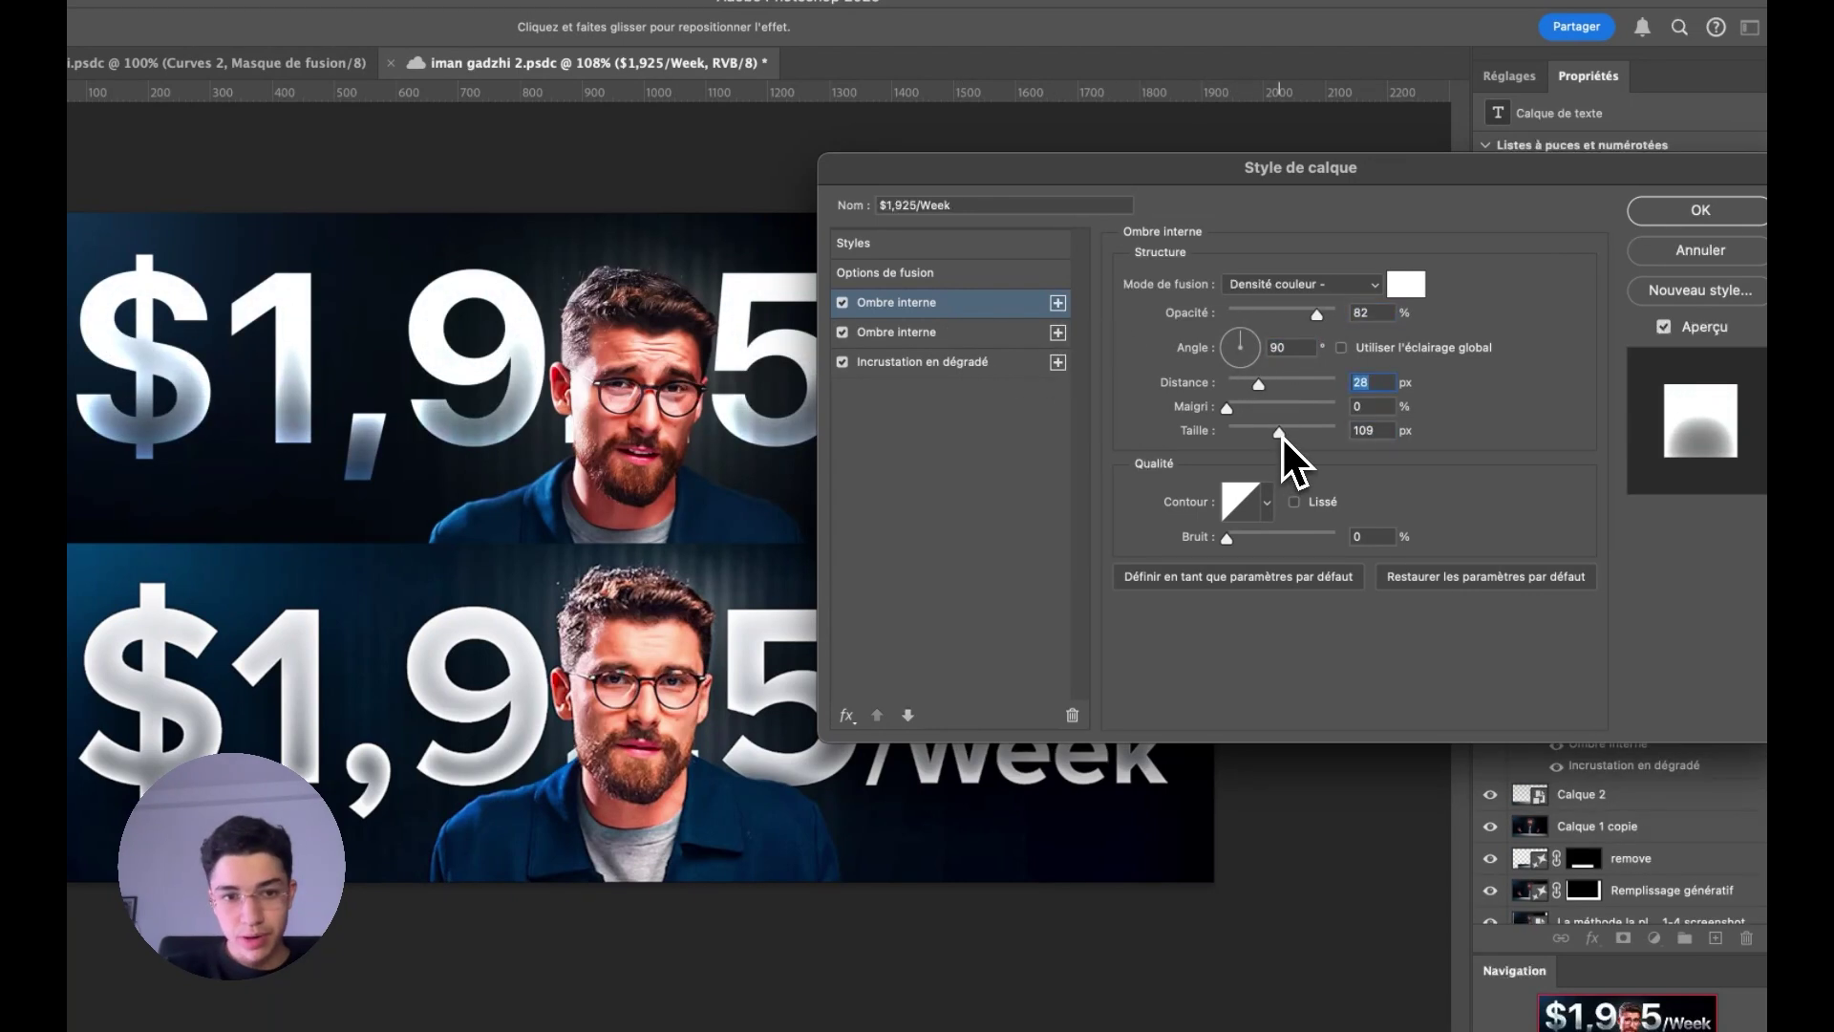
left_click_drag(1310, 323, 1298, 319)
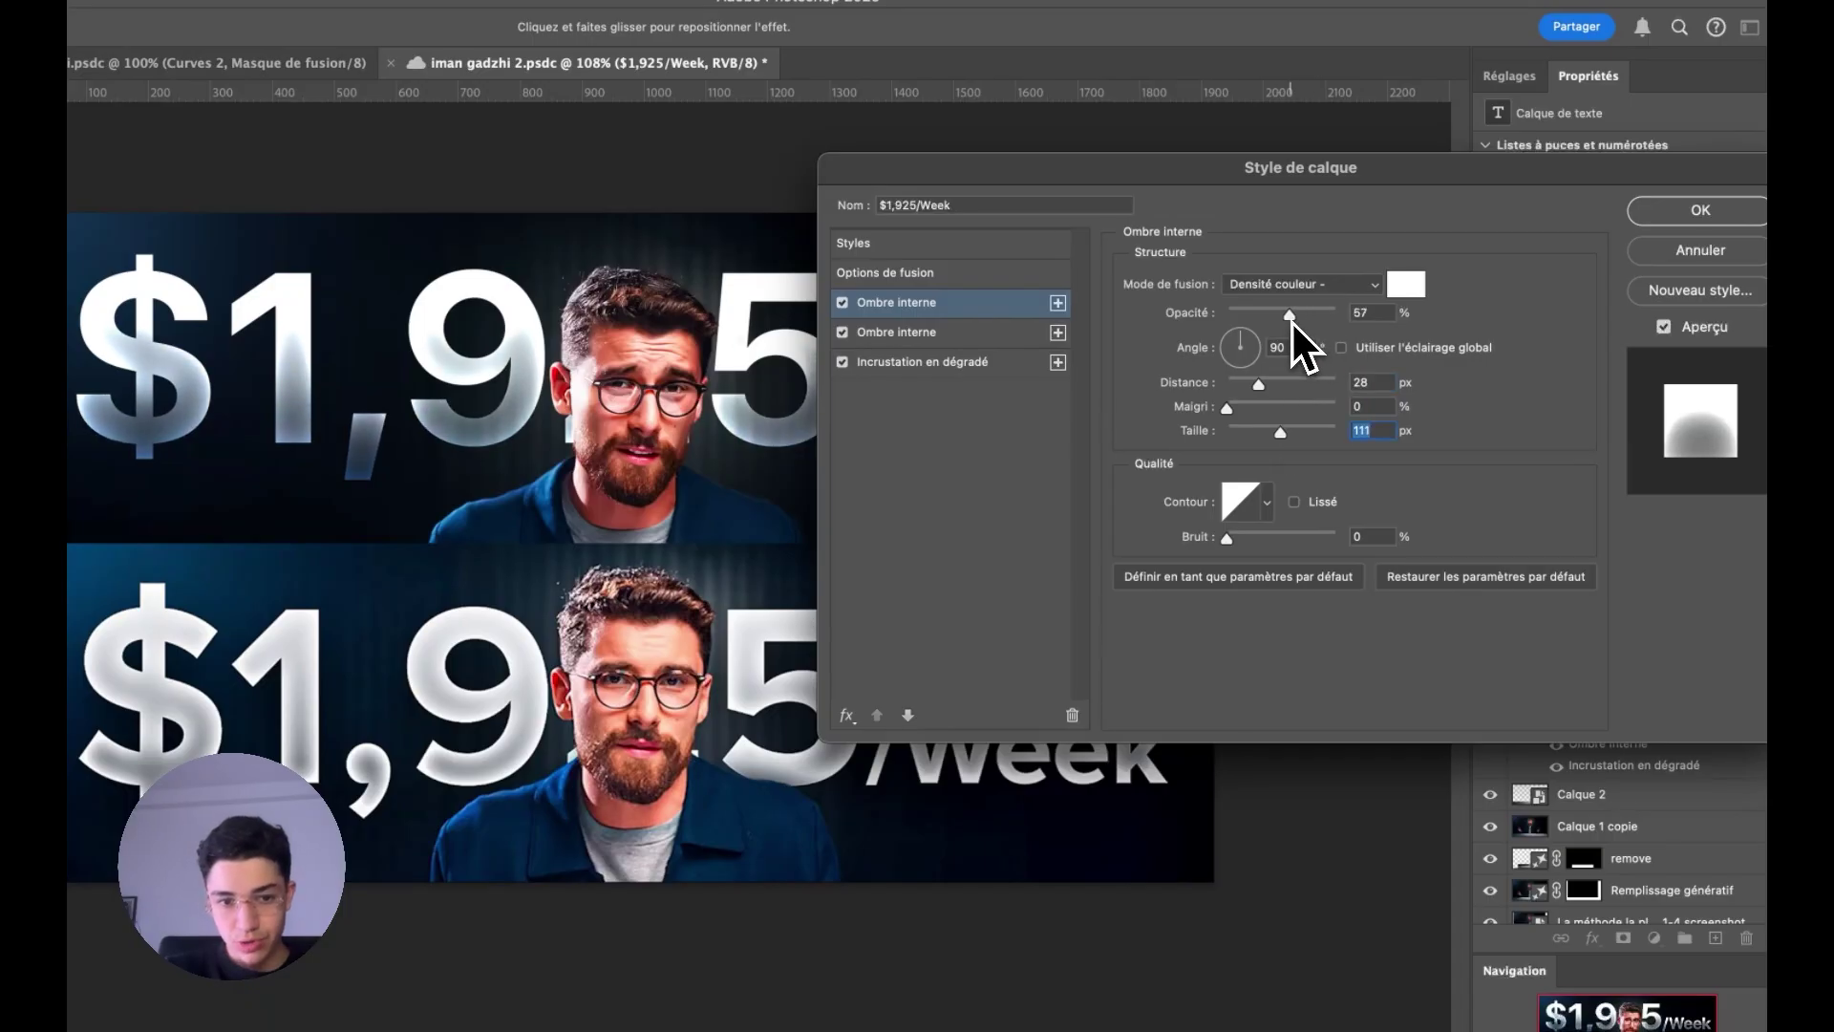
left_click(988, 374)
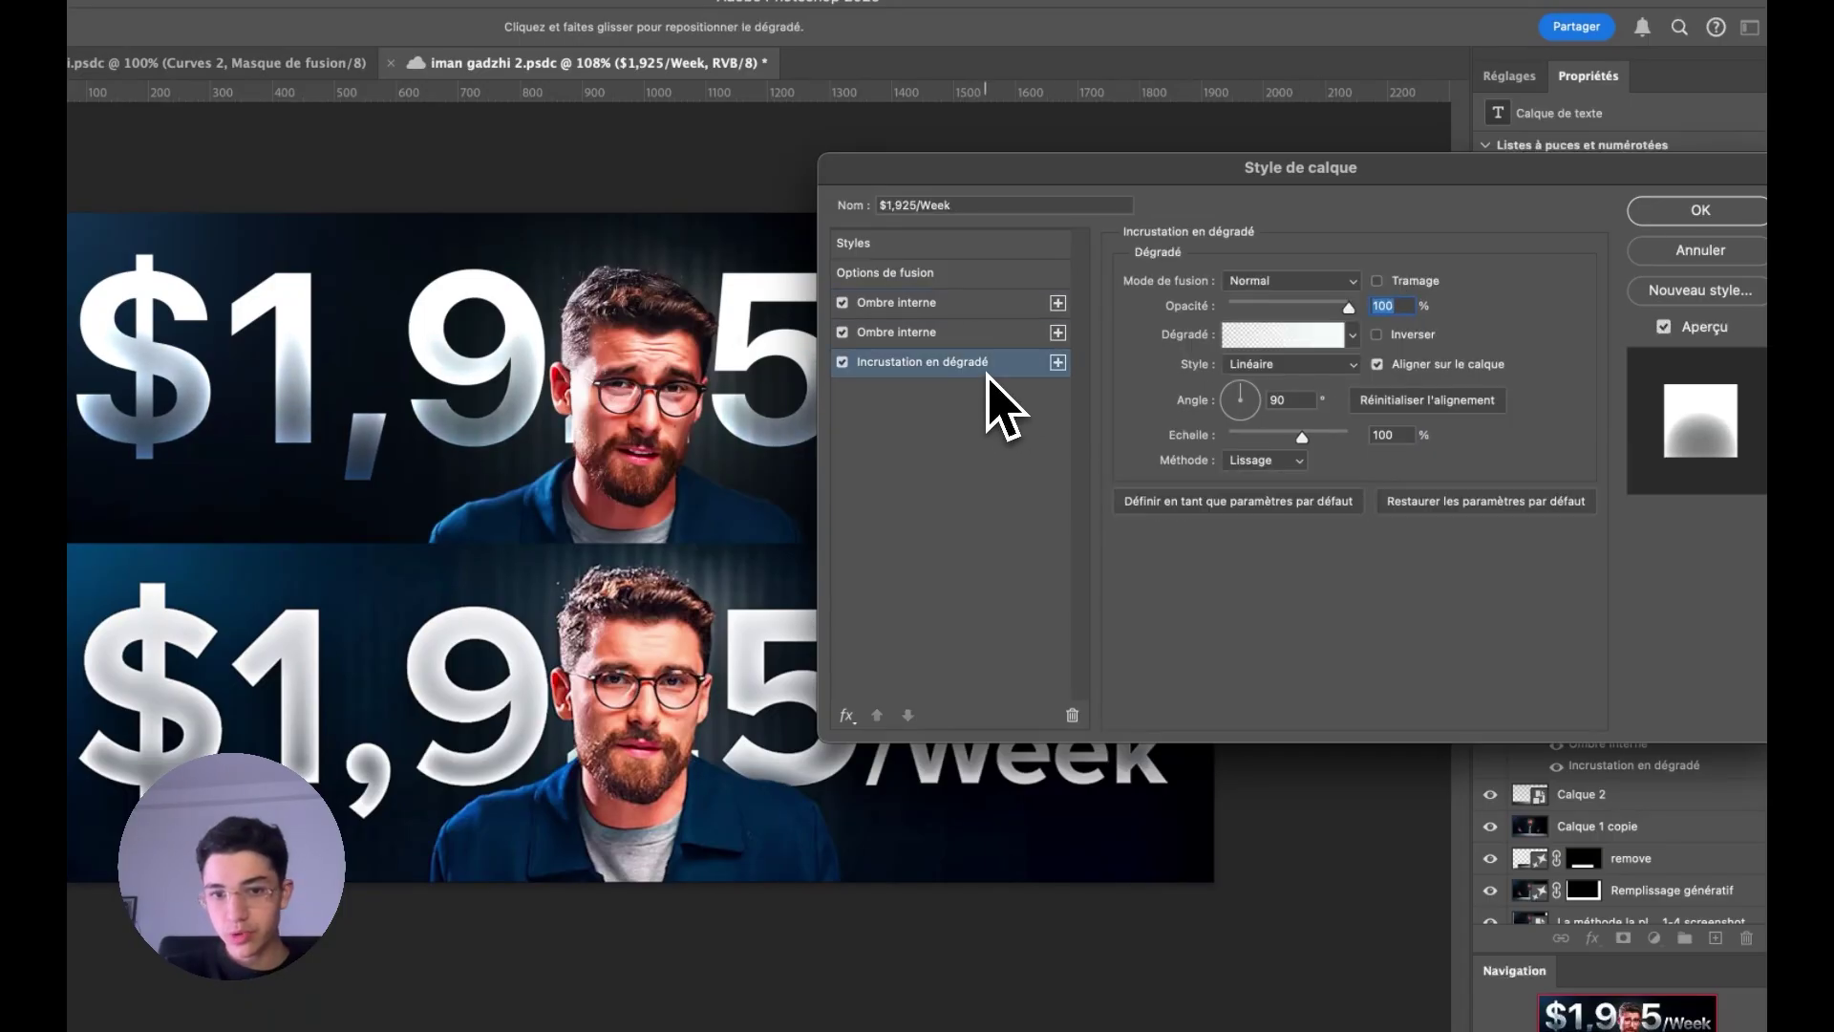
- Raise the gradient's transparent left opacity stop to 20%
left_click(1317, 344)
left_click(632, 583)
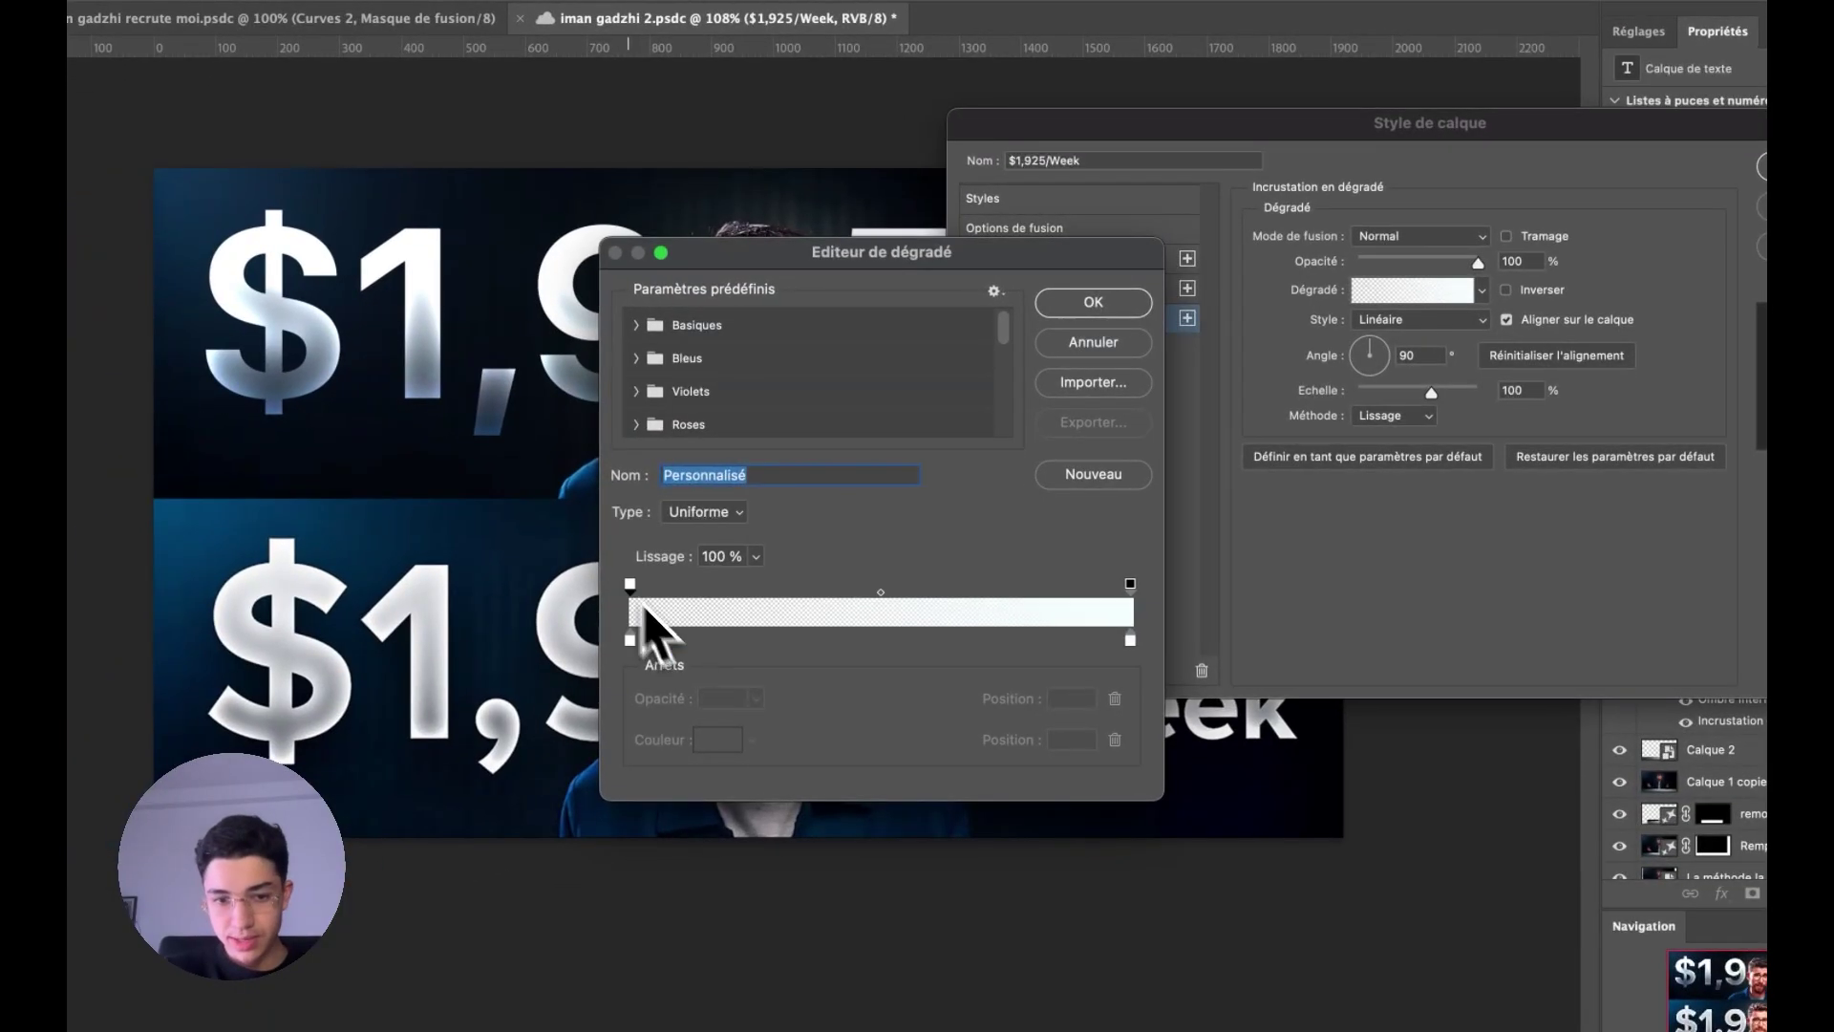
type("20")
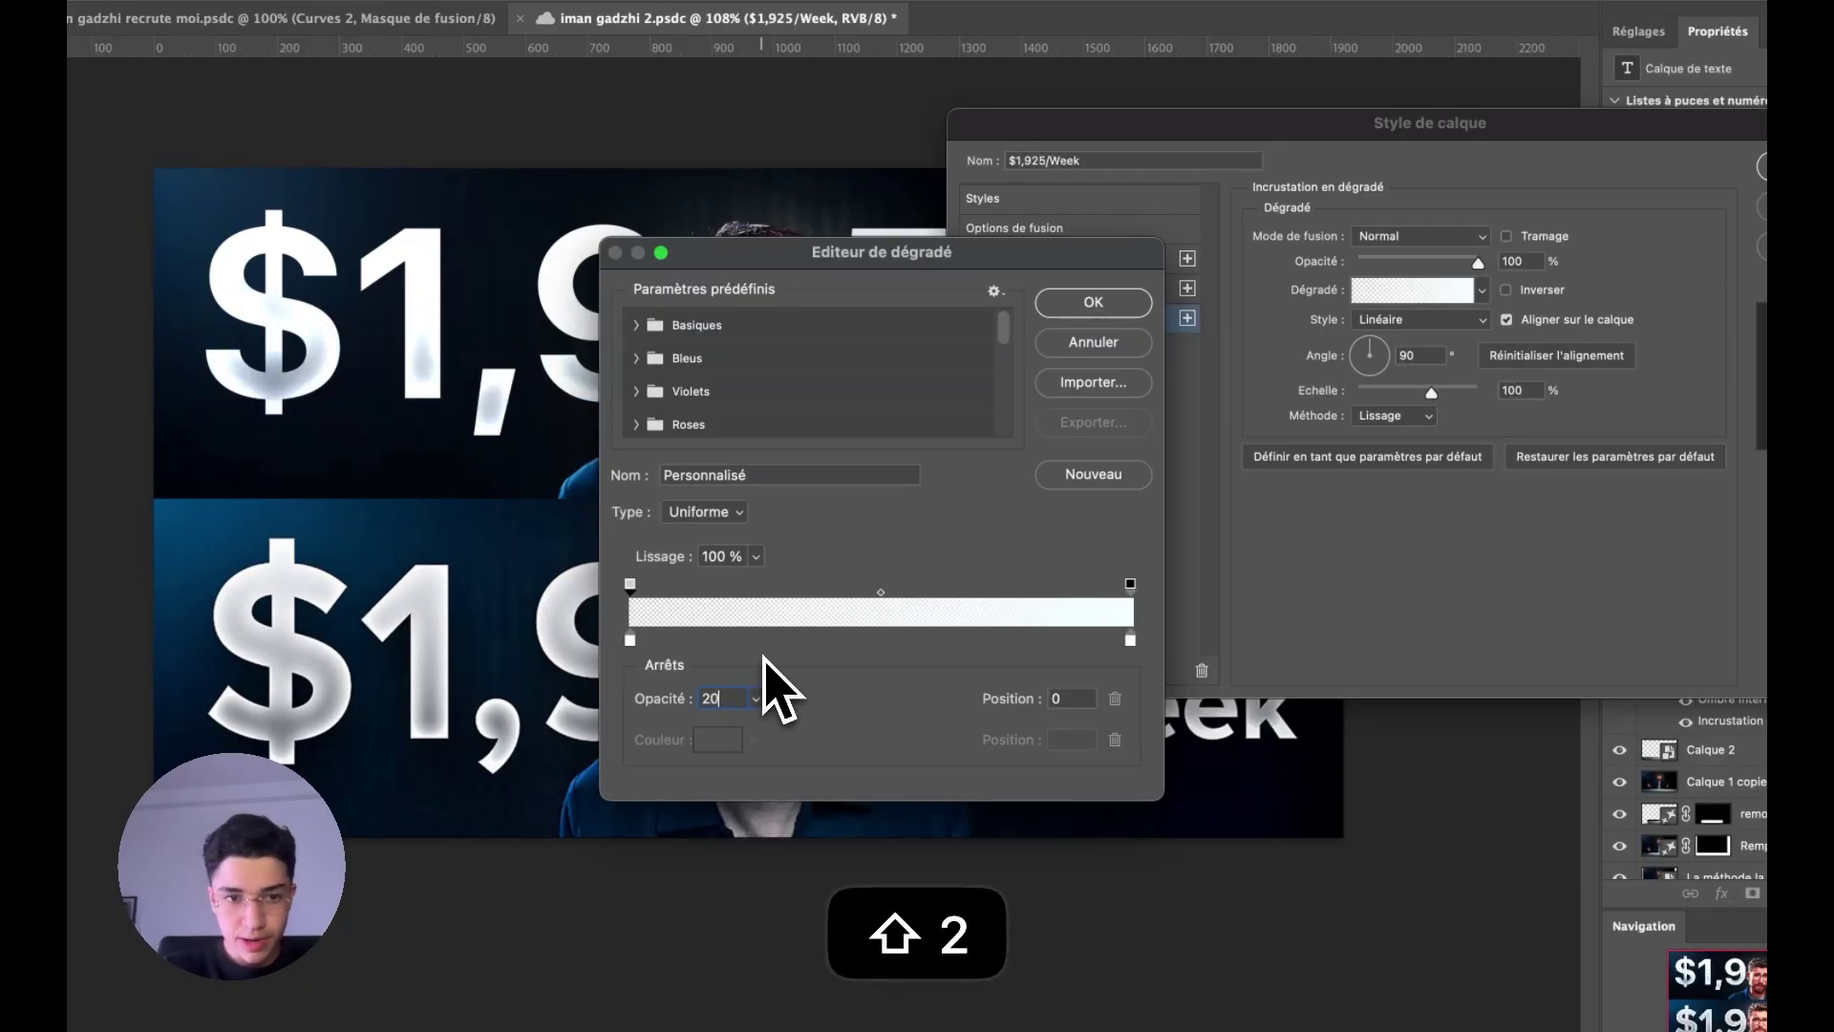
key("Return")
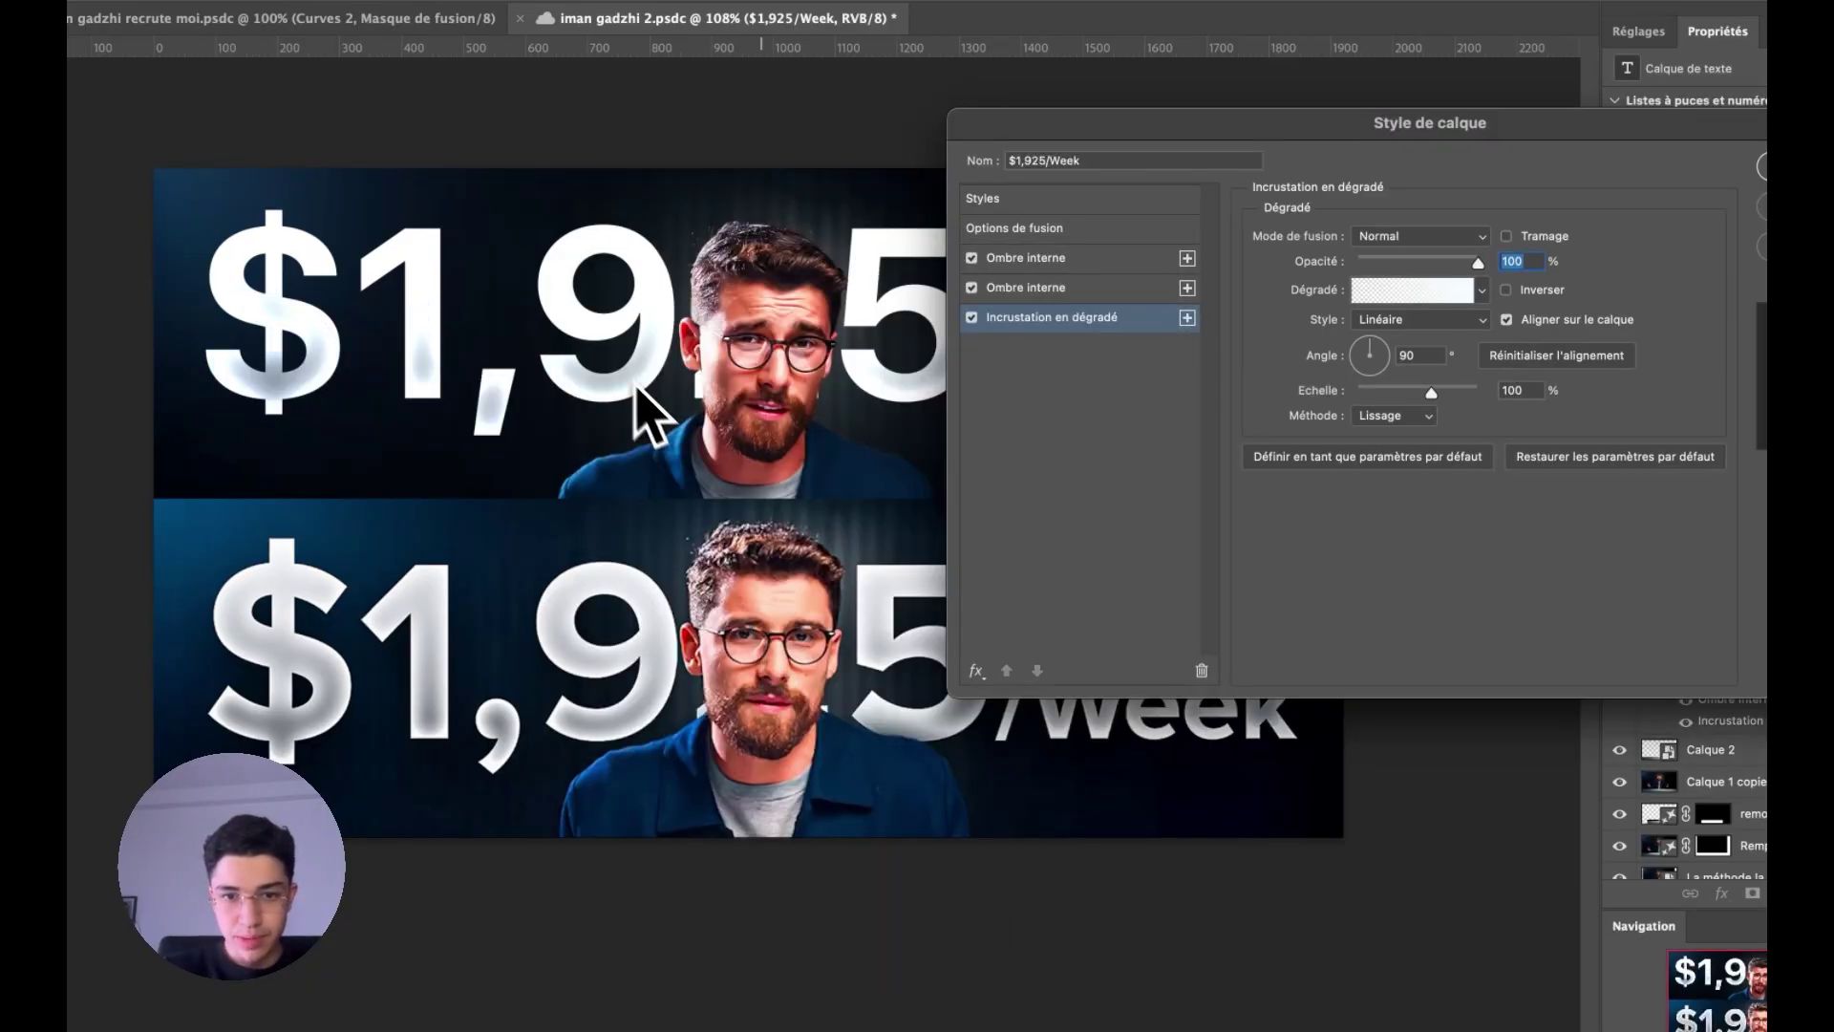
- Add a soft Drop Shadow (distance 21, size 46) and apply the layer styles
left_click(974, 669)
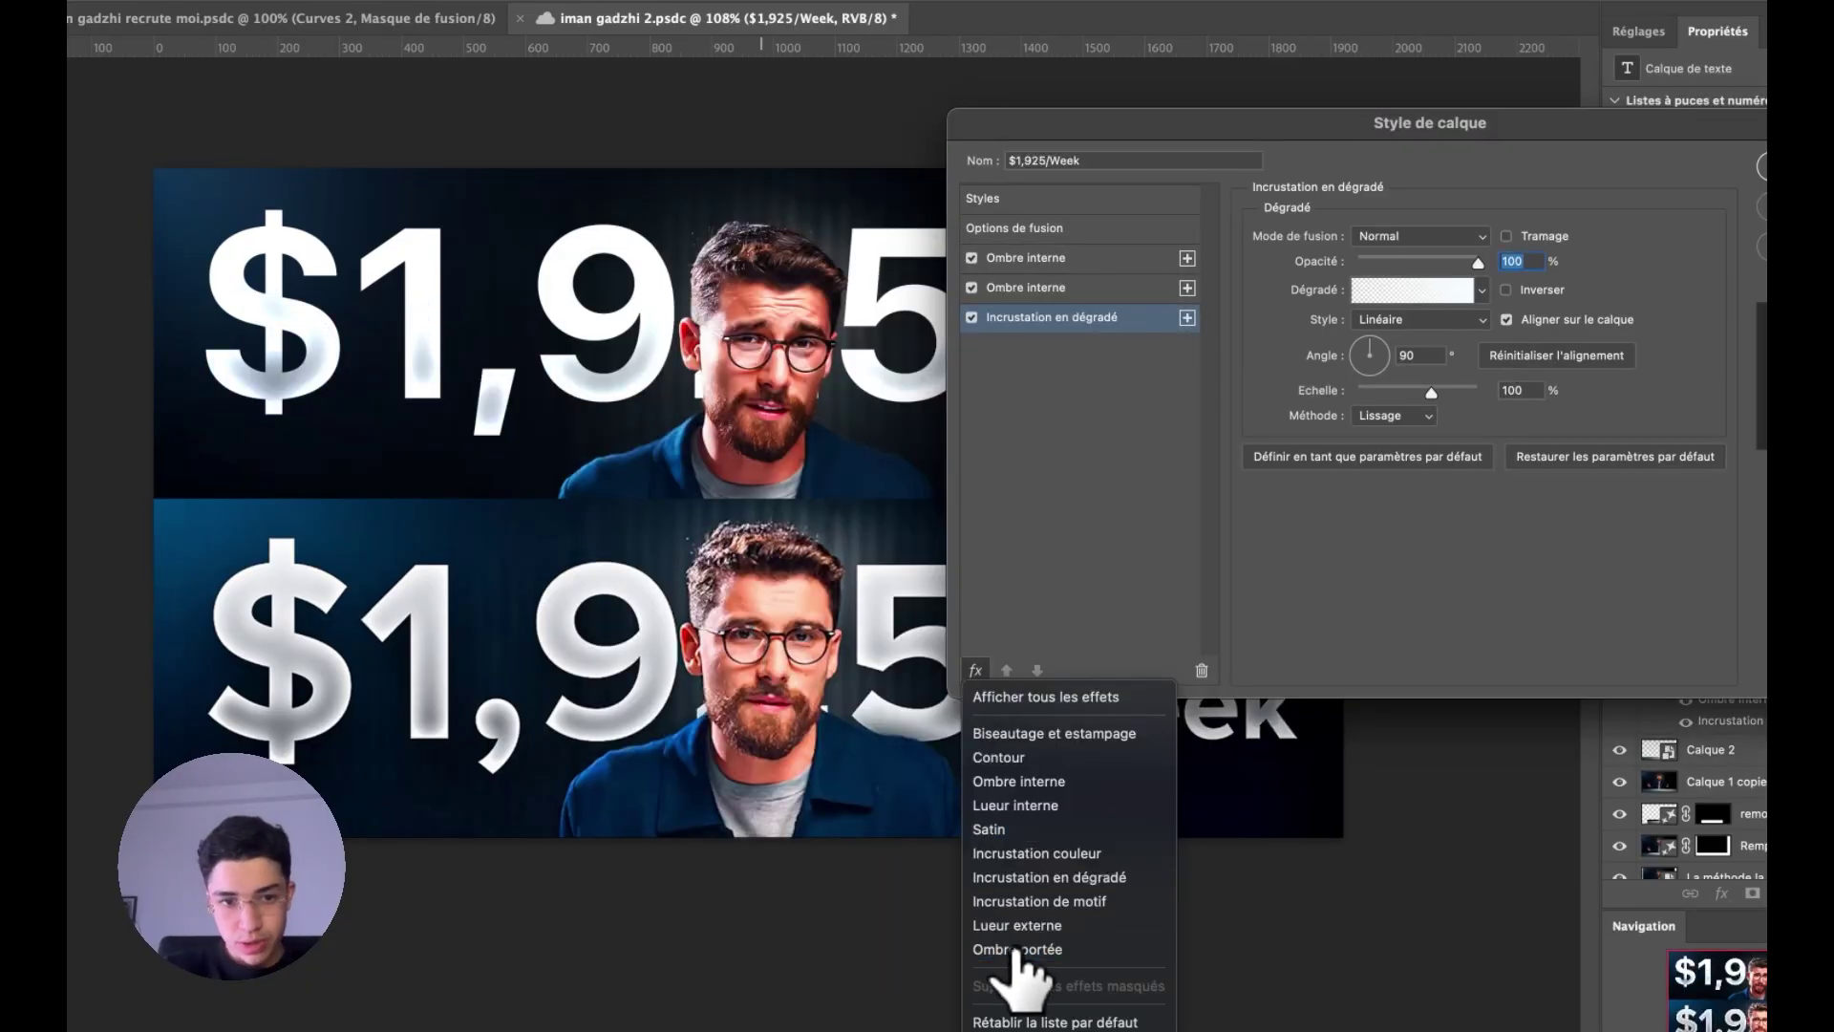
left_click(1020, 981)
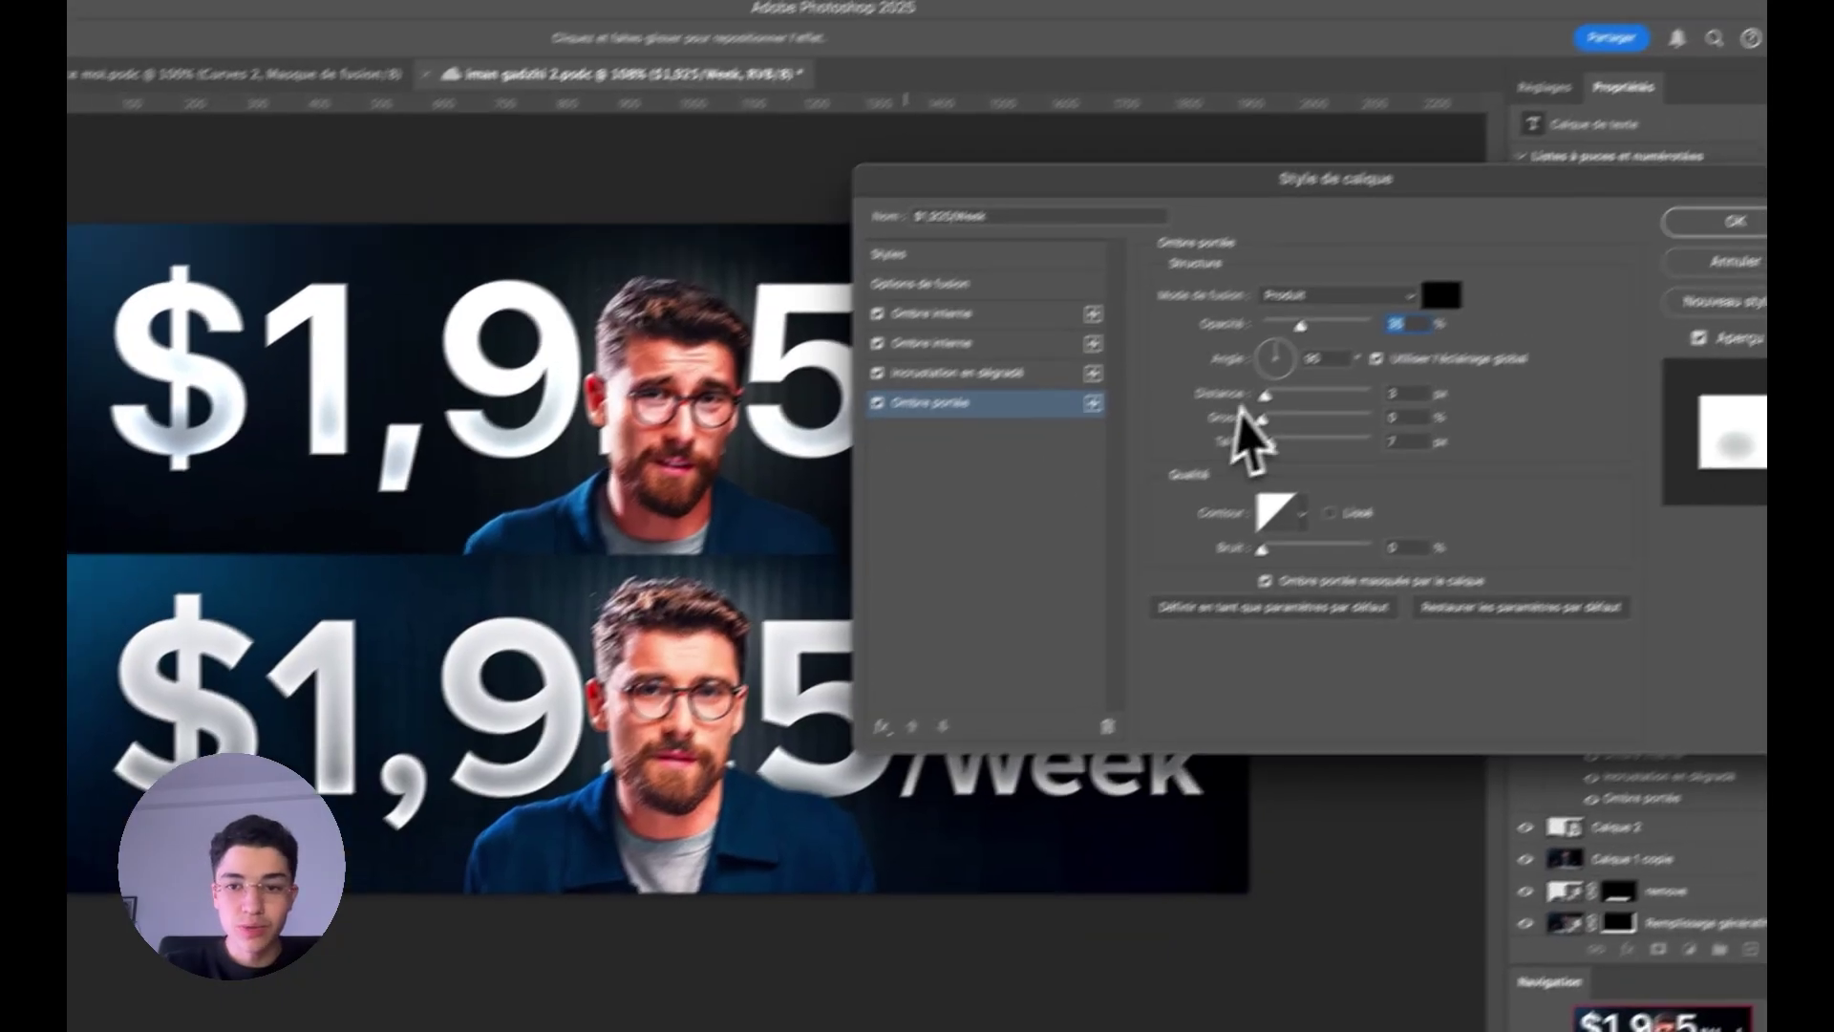
mouse_move(1220, 421)
left_mouse_down()
mouse_move(1241, 421)
mouse_move(1244, 469)
left_mouse_up()
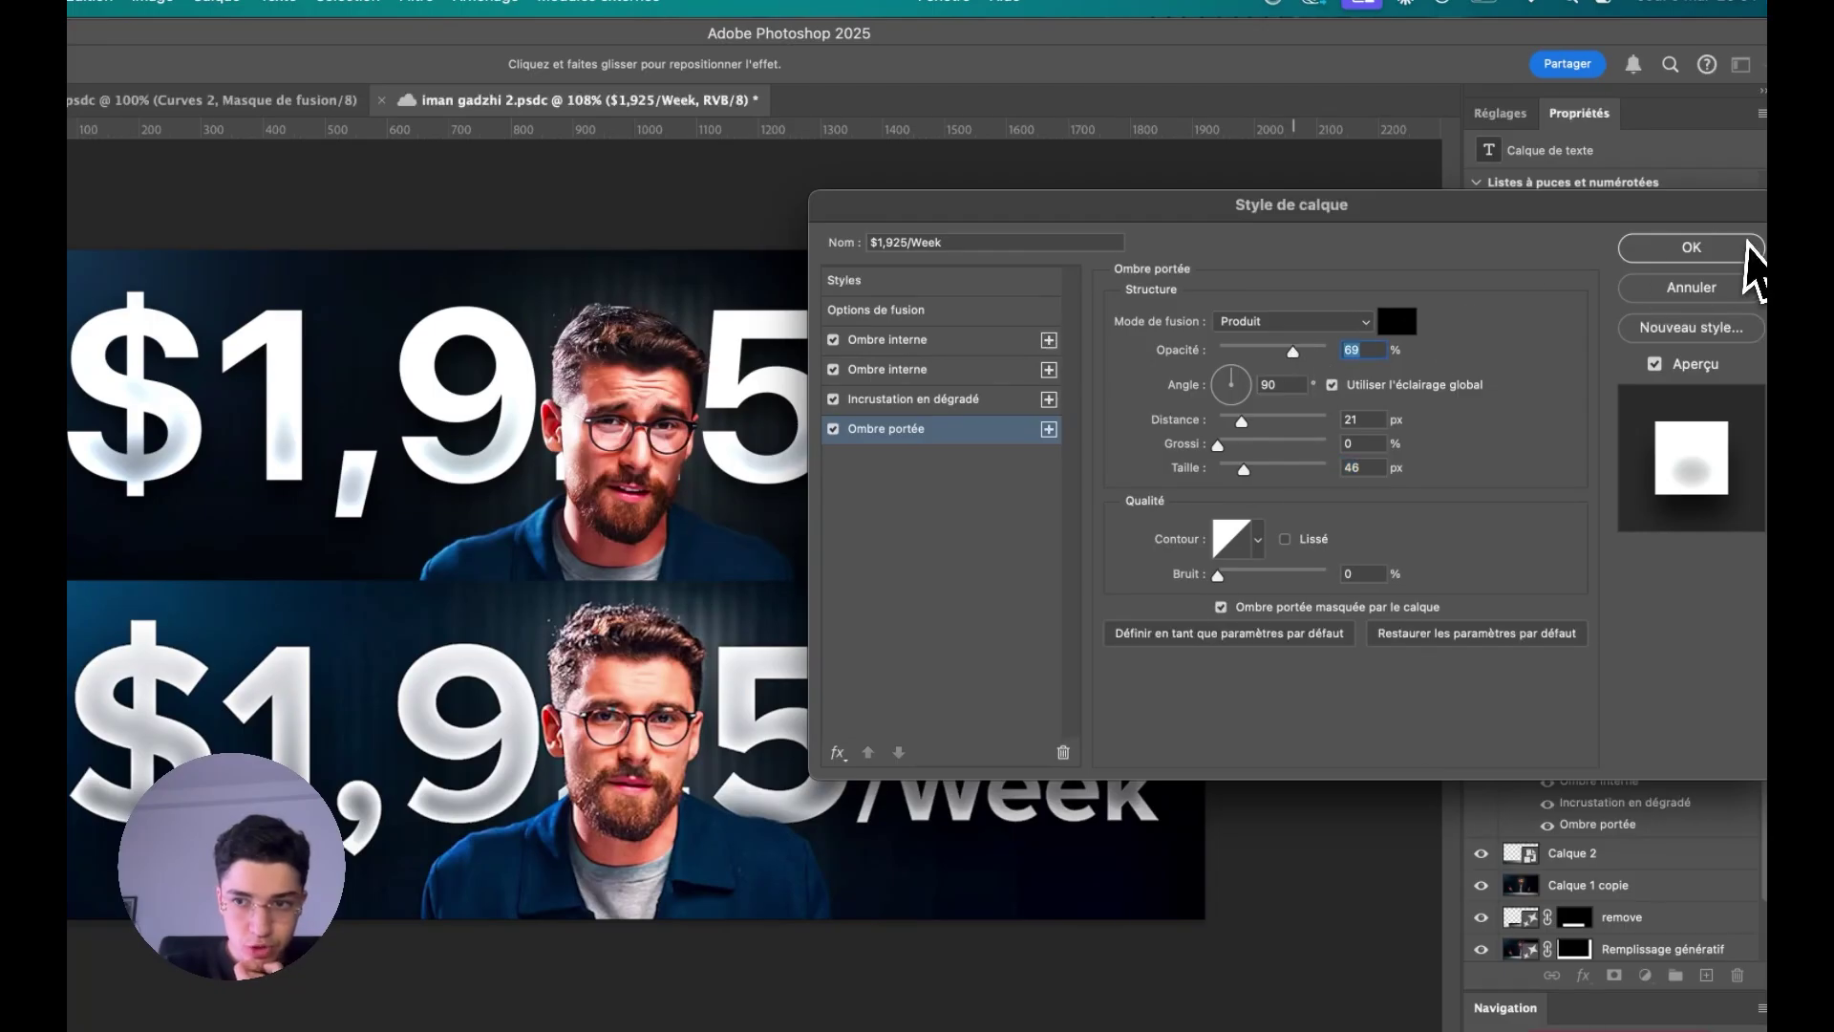
left_click(1748, 247)
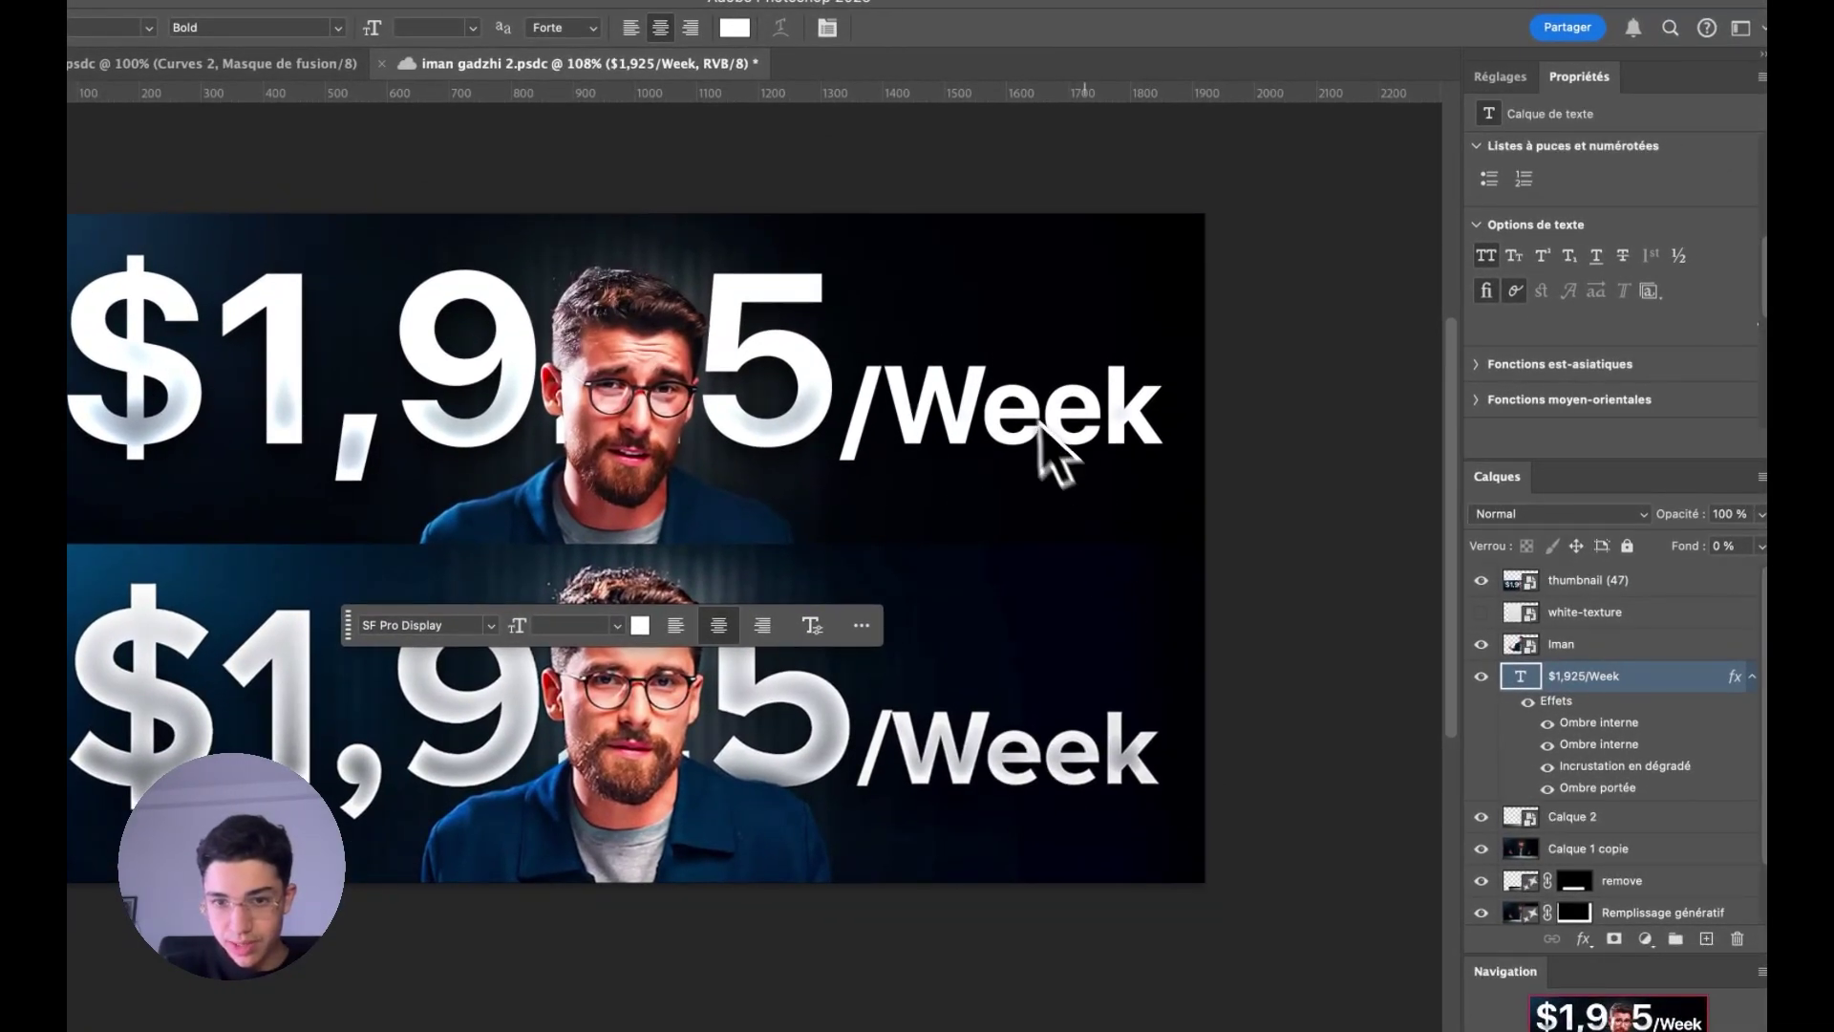
- Reduce the headline's first inner shadow size to 35 px
double_click(1662, 702)
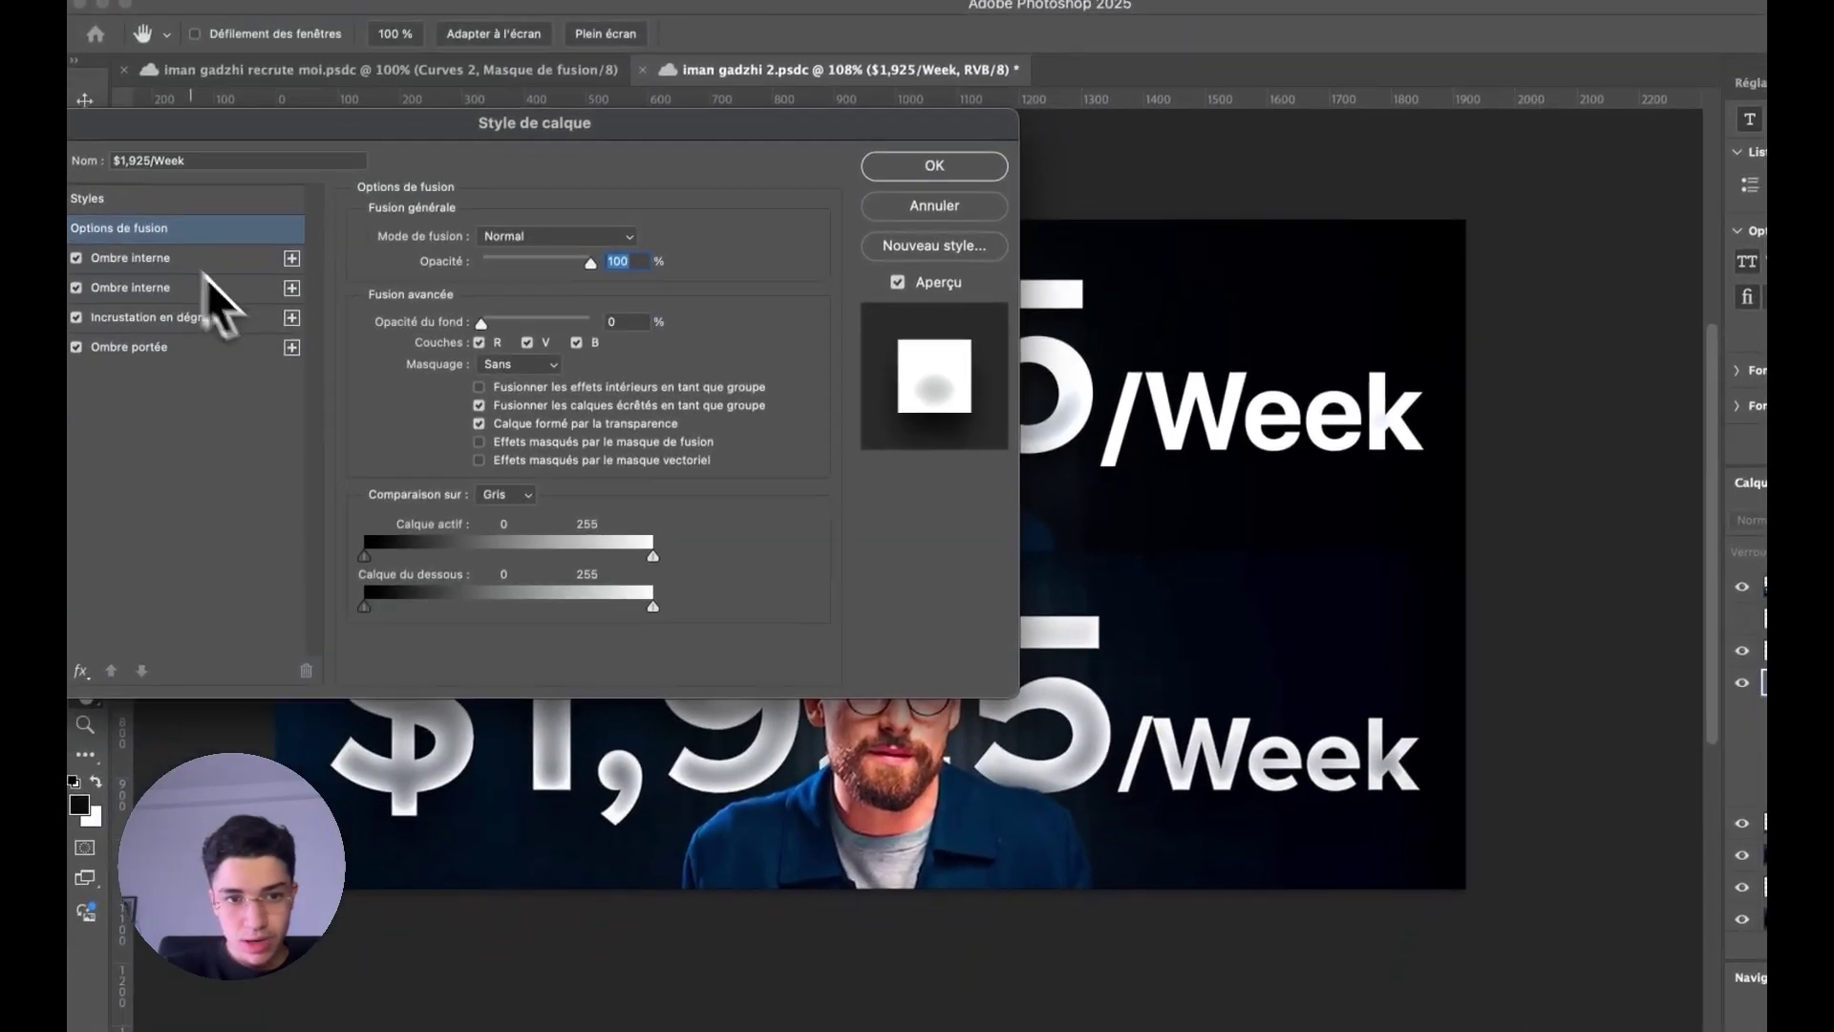
left_click(196, 263)
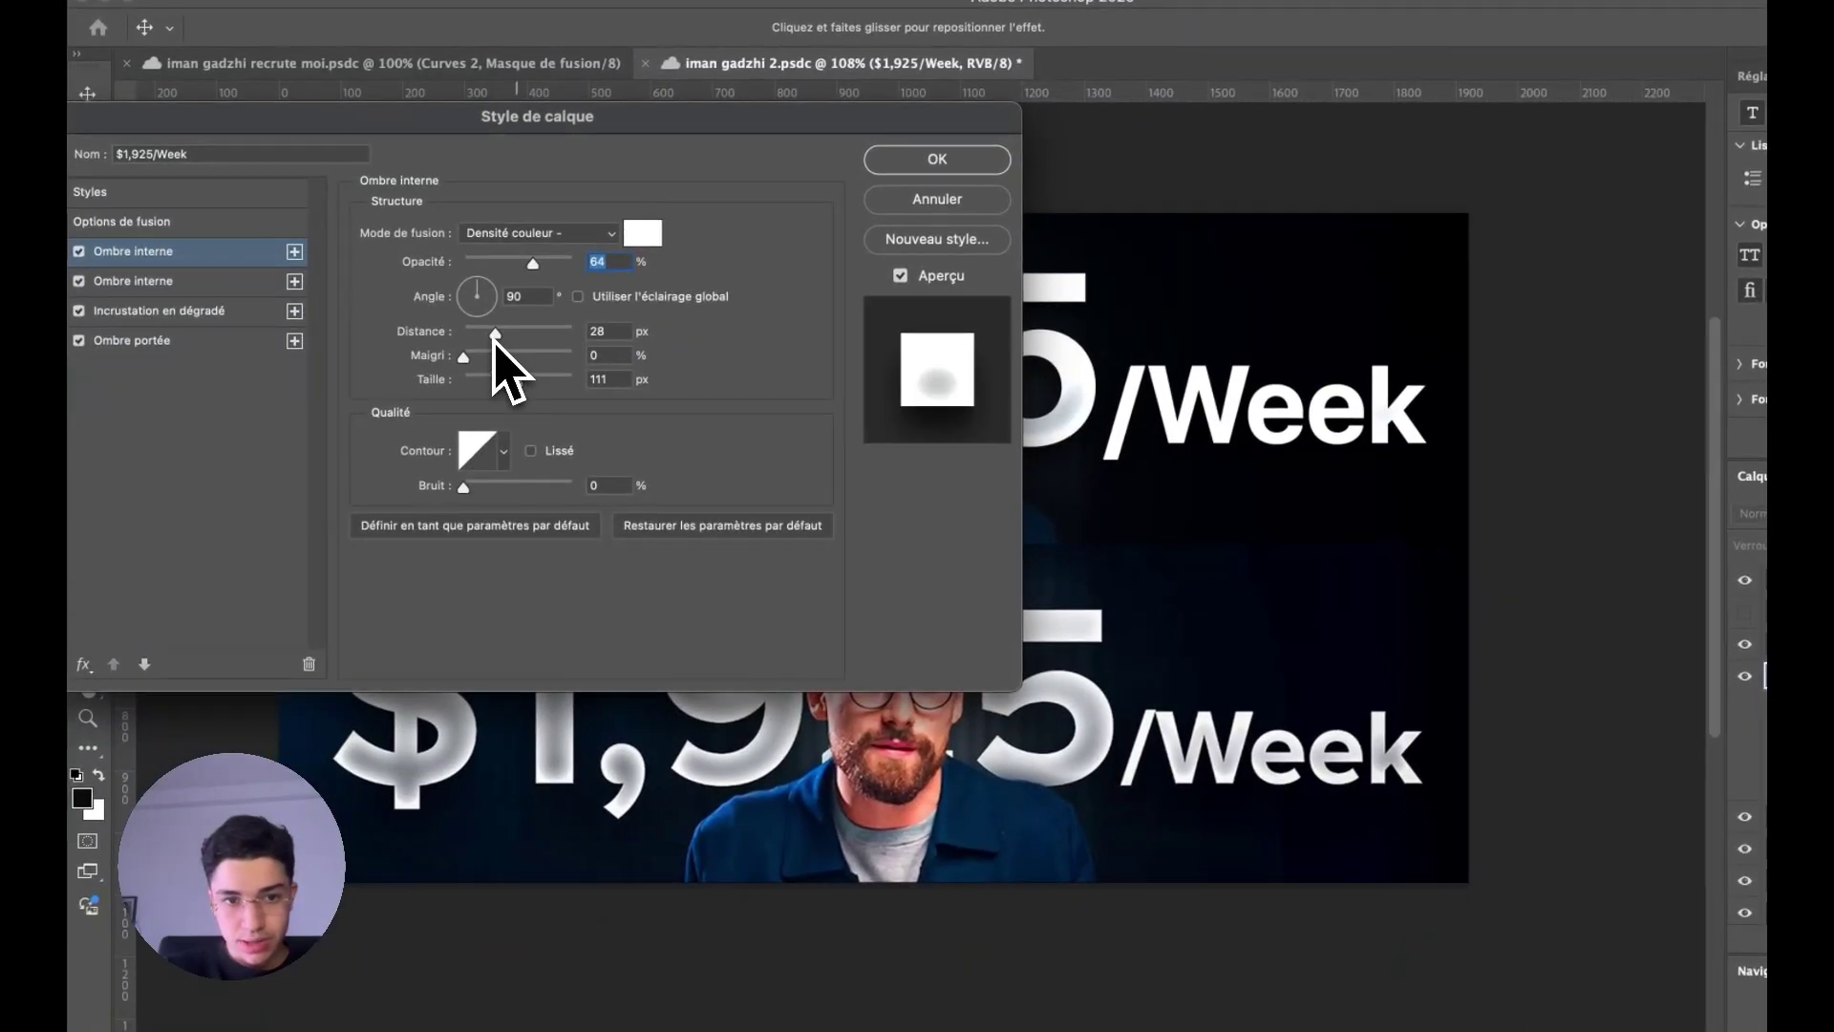
left_click_drag(497, 386, 486, 380)
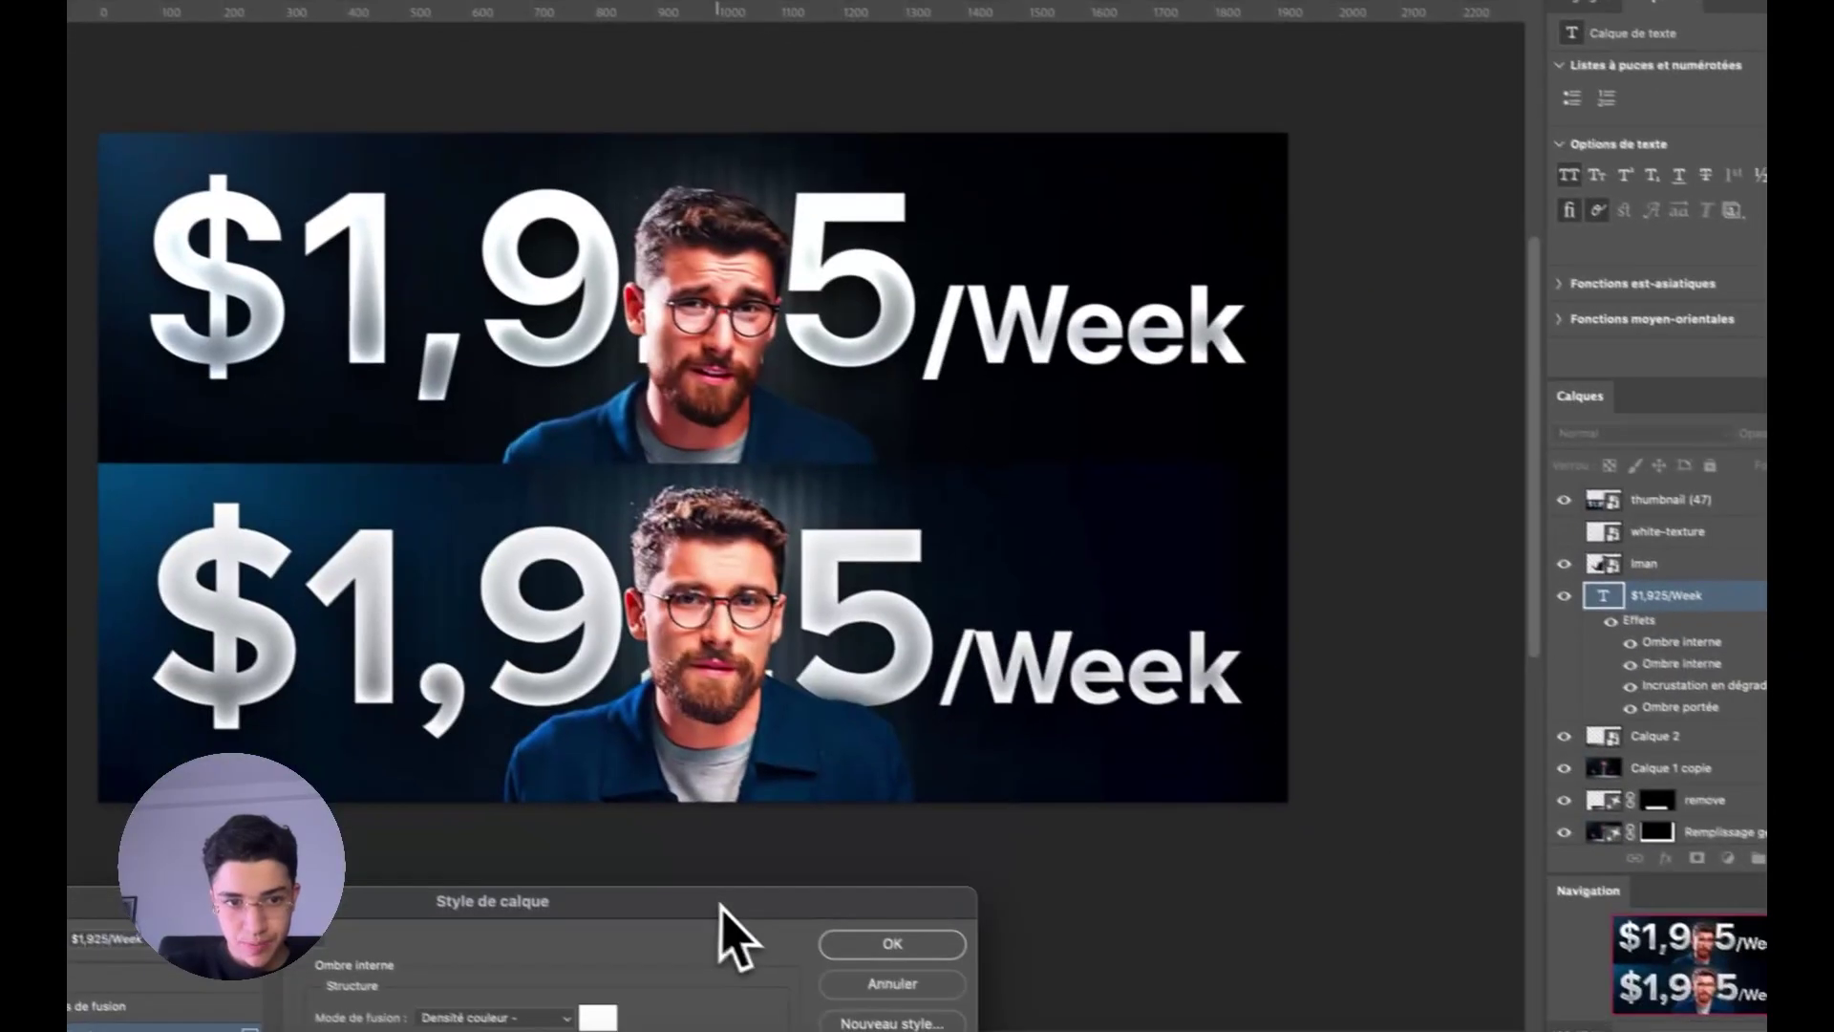
left_click(892, 945)
- Move the reference thumbnail up, hide it, and nudge the headline down slightly
left_click(1585, 558)
key("super+t")
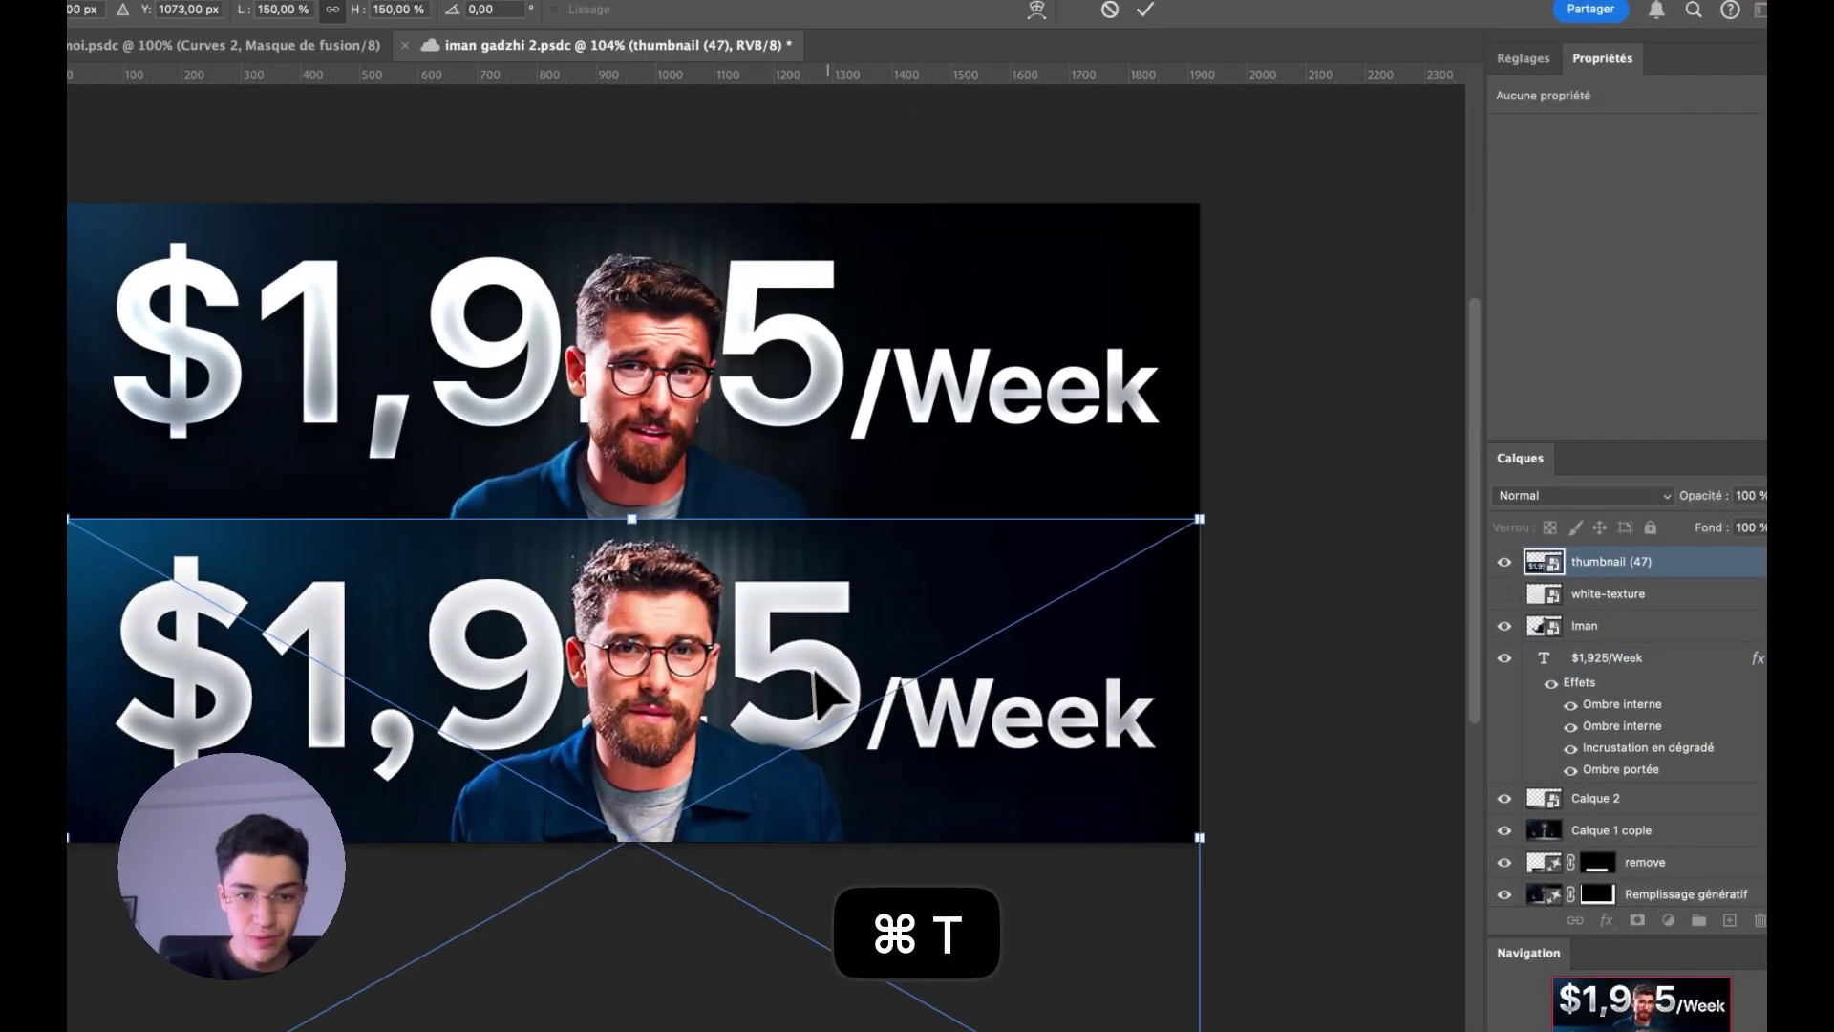
left_click_drag(807, 449, 807, 286)
left_click(1638, 659)
key("shift+Down")
key("shift+Down")
key("shift+Down")
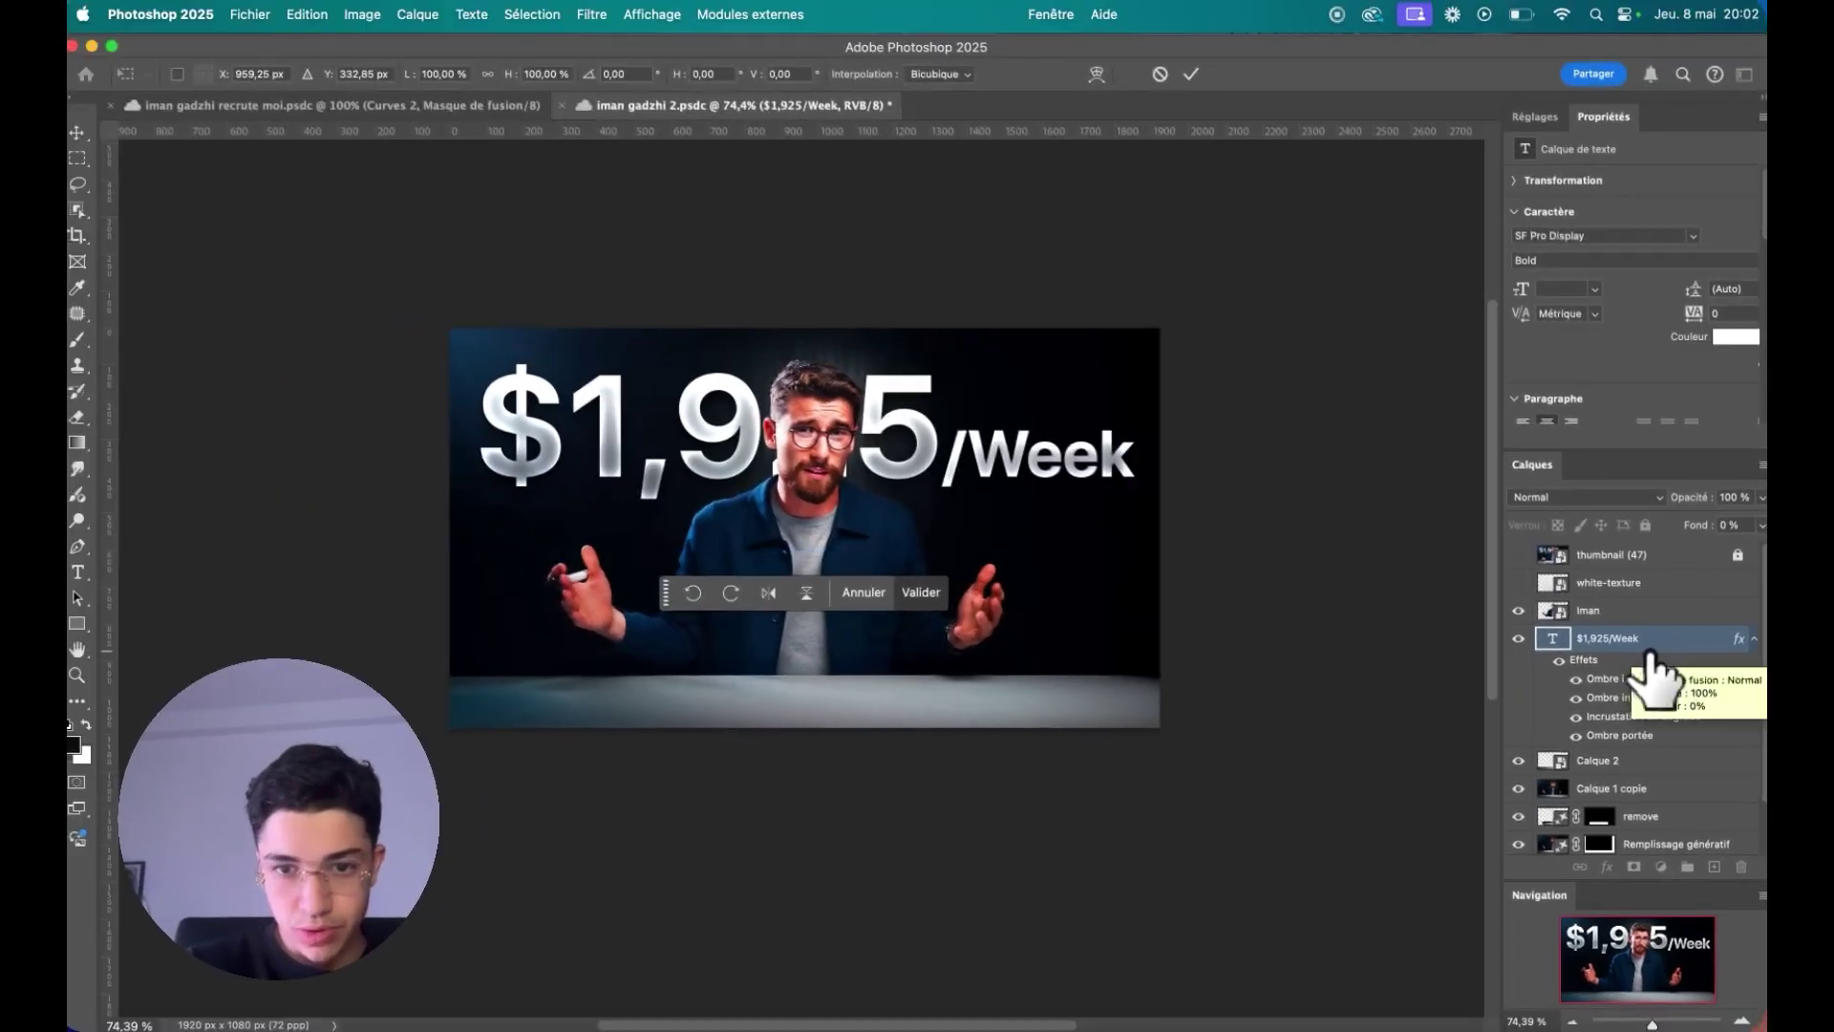
key("Return")
- Add a Curves adjustment layer above the Calque 1 copie background layer
scroll(869, 535, "up", 3)
left_click(1614, 612)
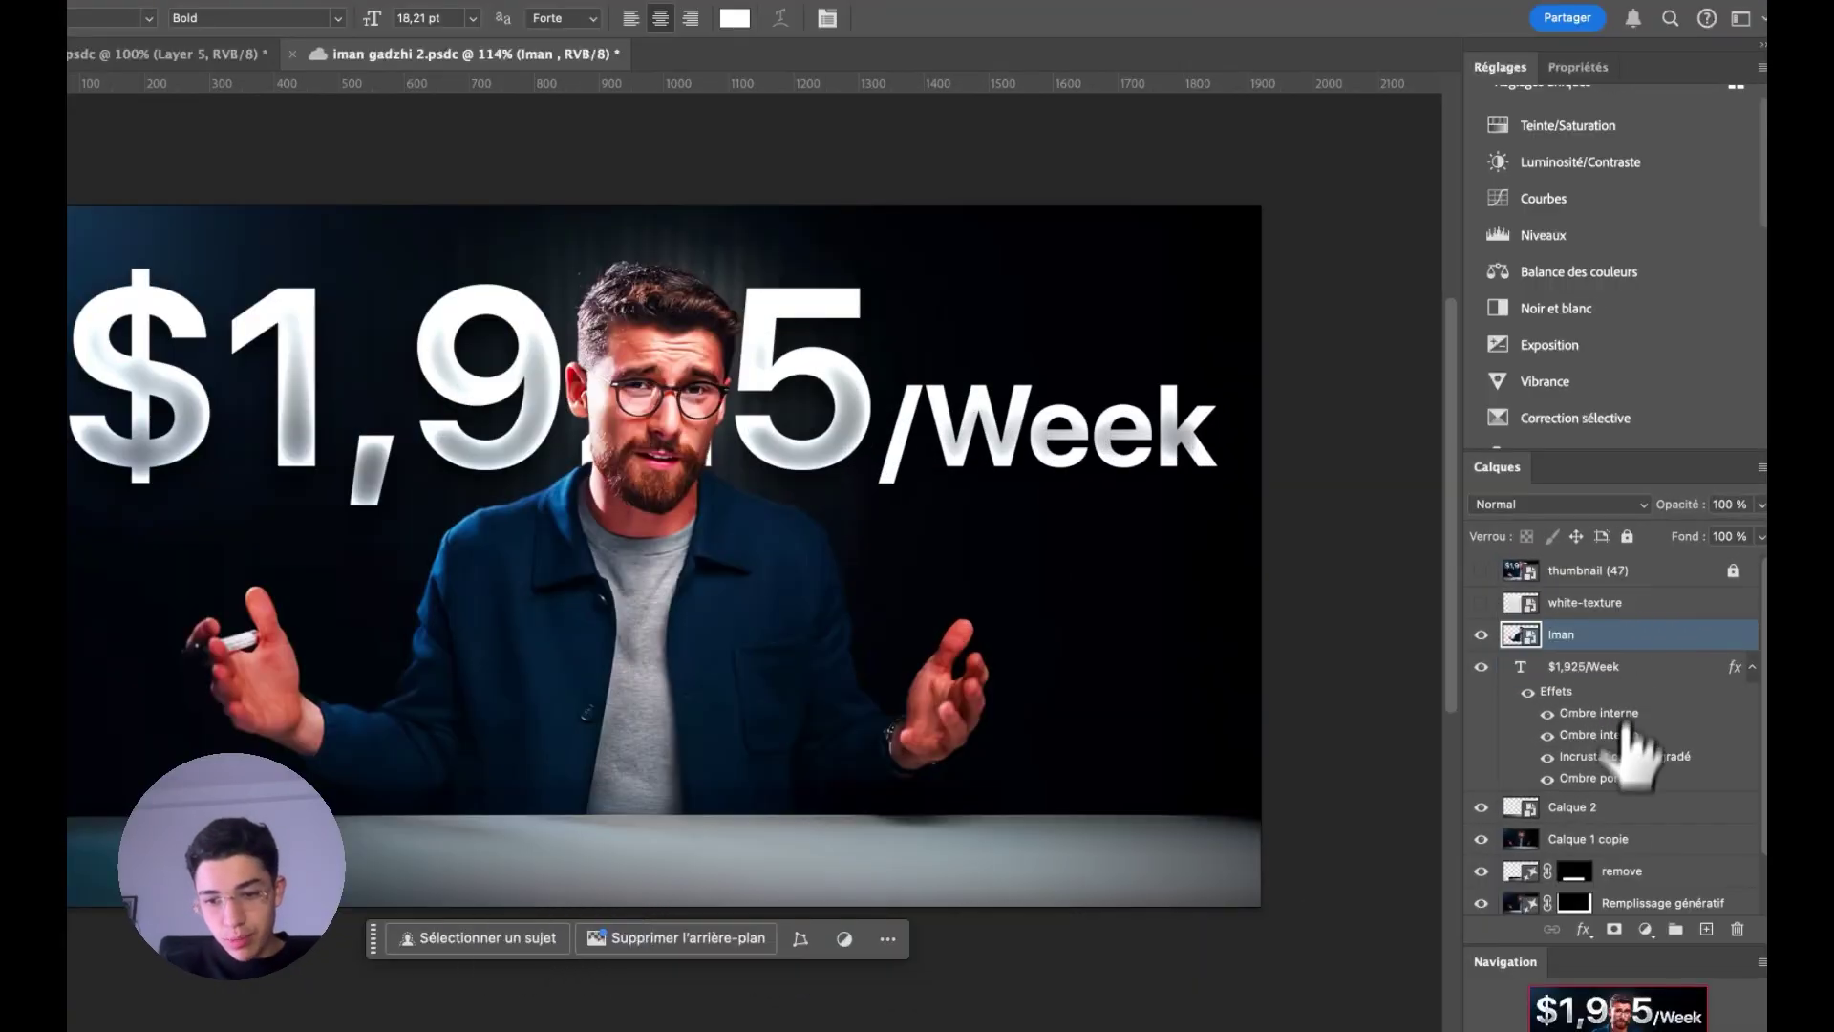
left_click(1605, 842)
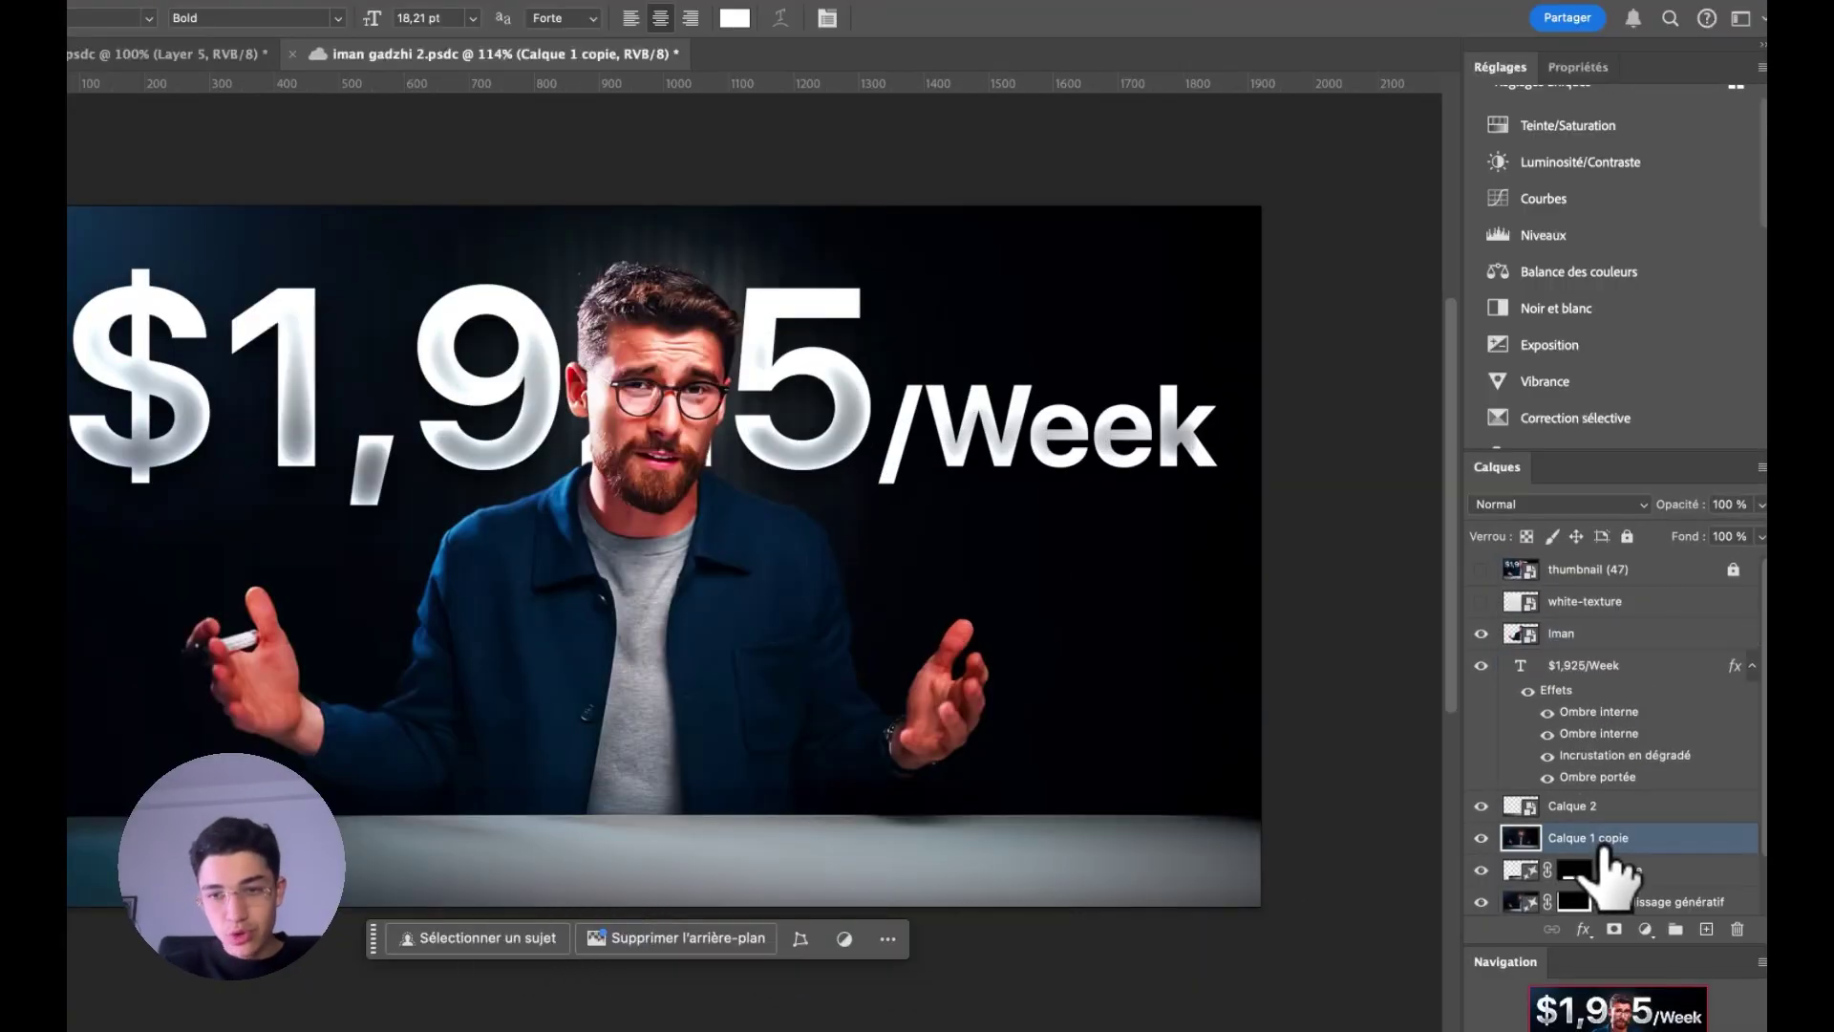
left_click(1540, 210)
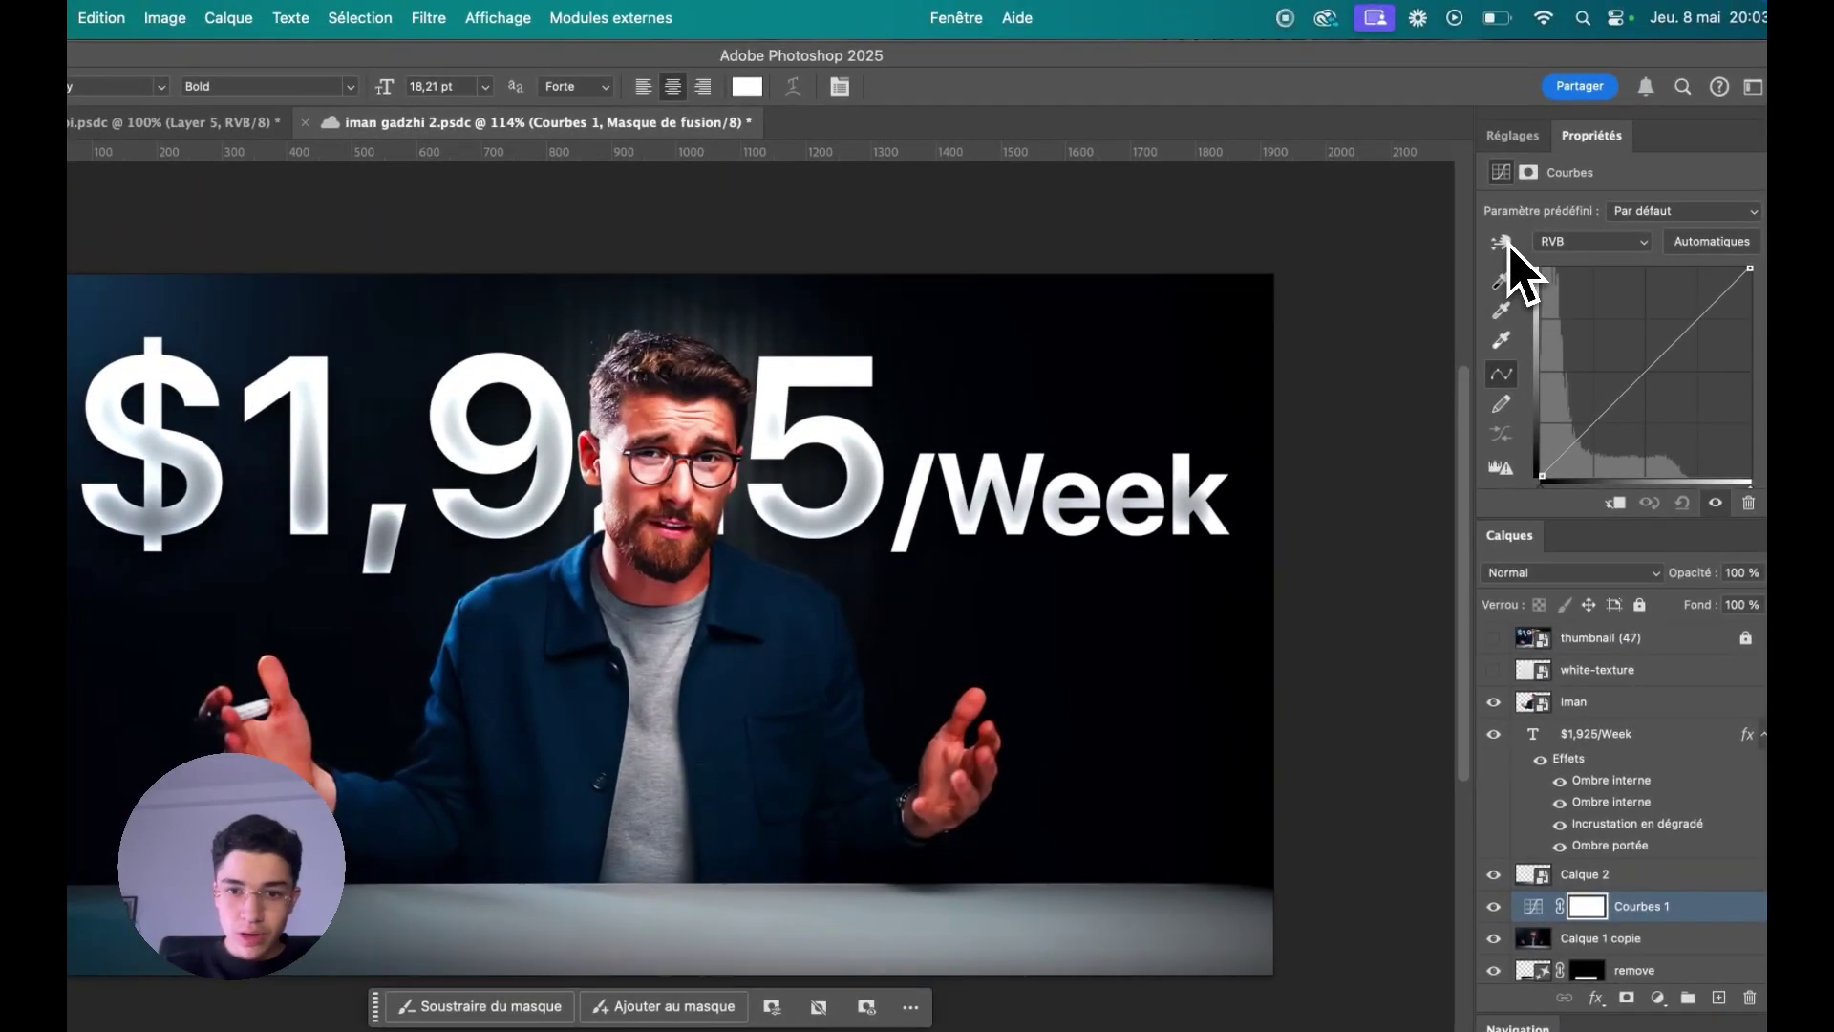
- Lift the shadows with the Curves targeted tool, then invert its mask to hide it
left_click(1501, 242)
mouse_move(517, 594)
left_mouse_down()
mouse_move(543, 547)
mouse_move(532, 564)
left_mouse_up()
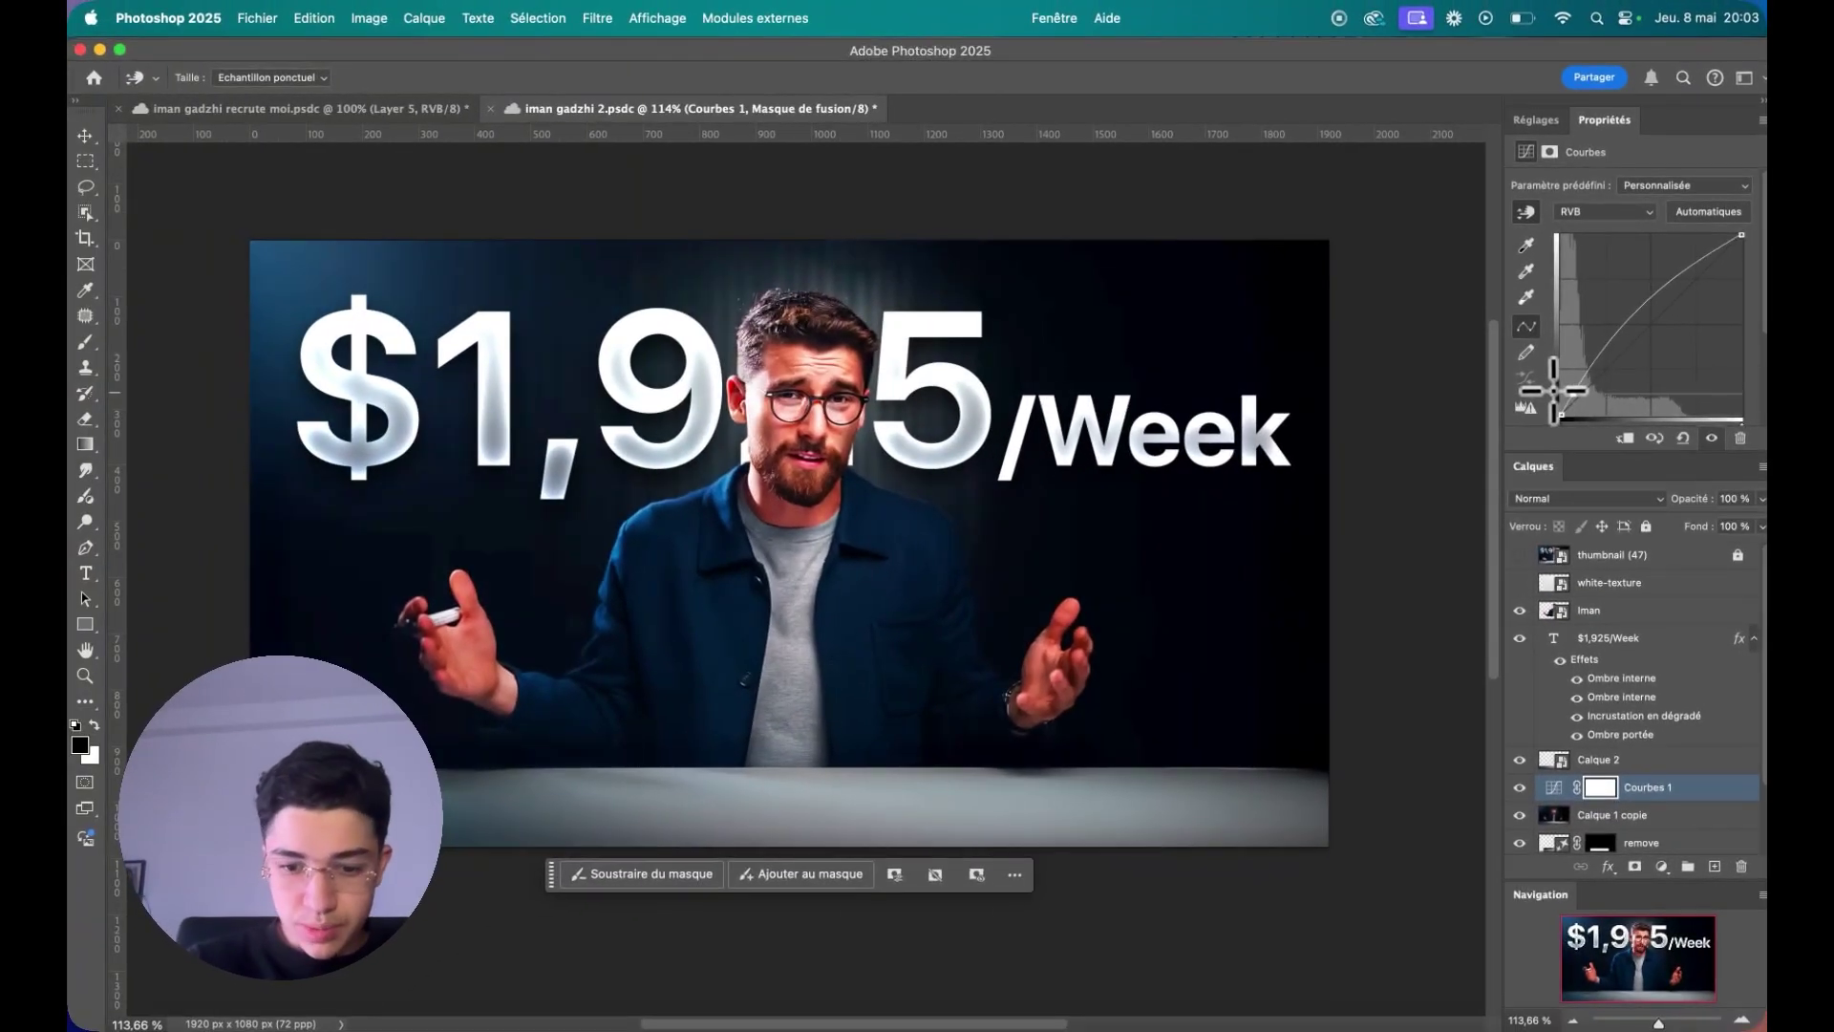
key("super+i")
key("b")
left_click_drag(718, 538, 573, 647)
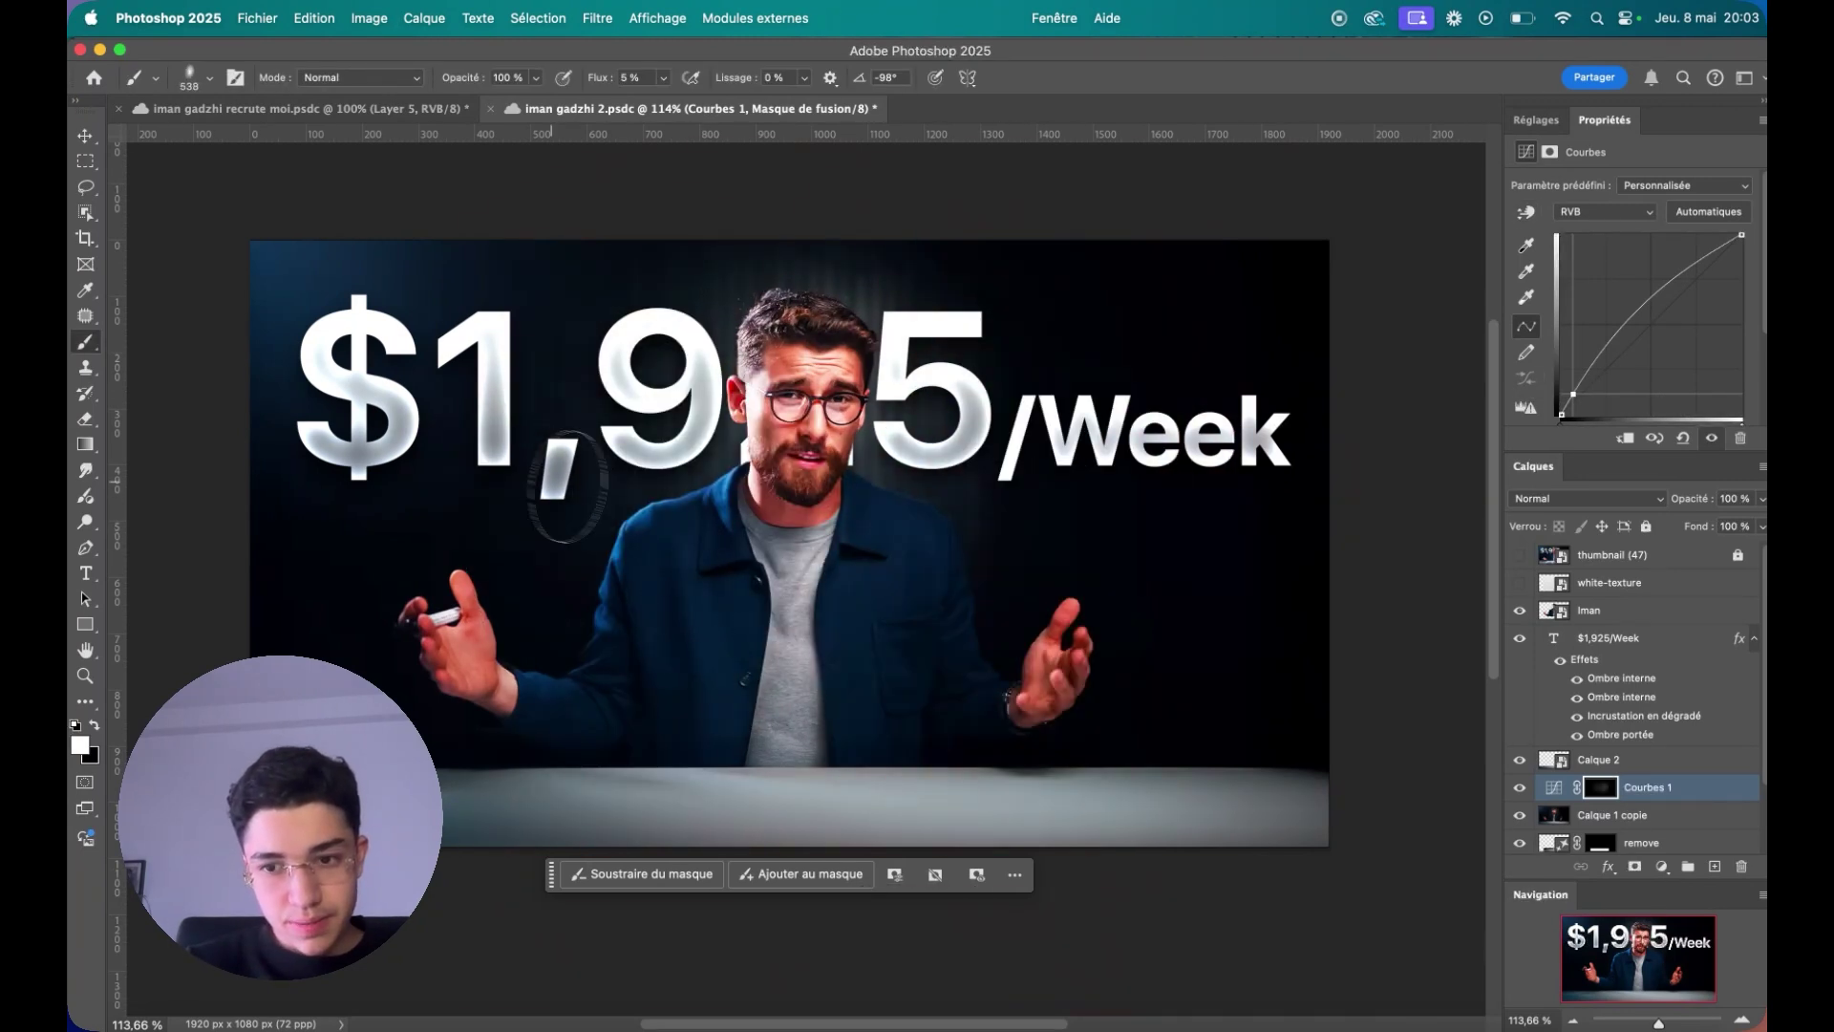
- Create a new empty layer for the glow and bring up the brush presets
left_click(1528, 814)
scroll(778, 533, "down", 3)
right_click(759, 535)
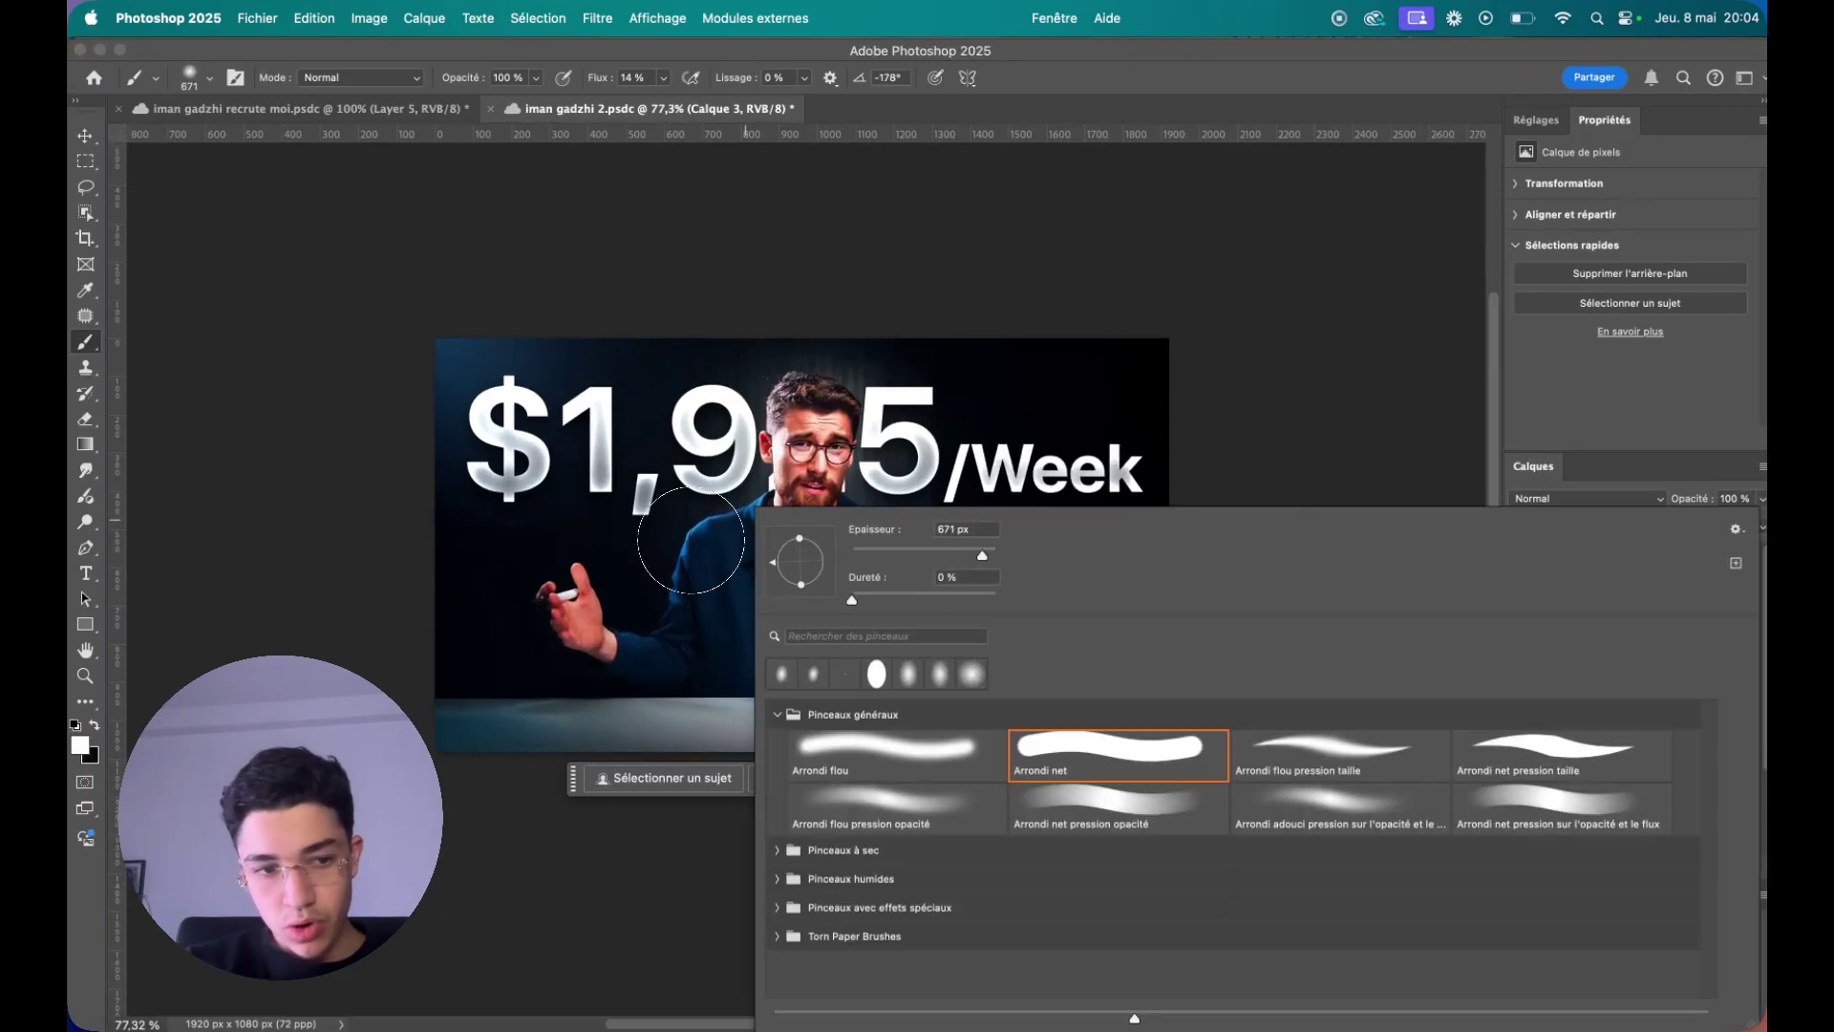
- Paint a soft white glow in the top-left corner with an ~814 px brush at 100% flow
left_click_drag(764, 549, 796, 559)
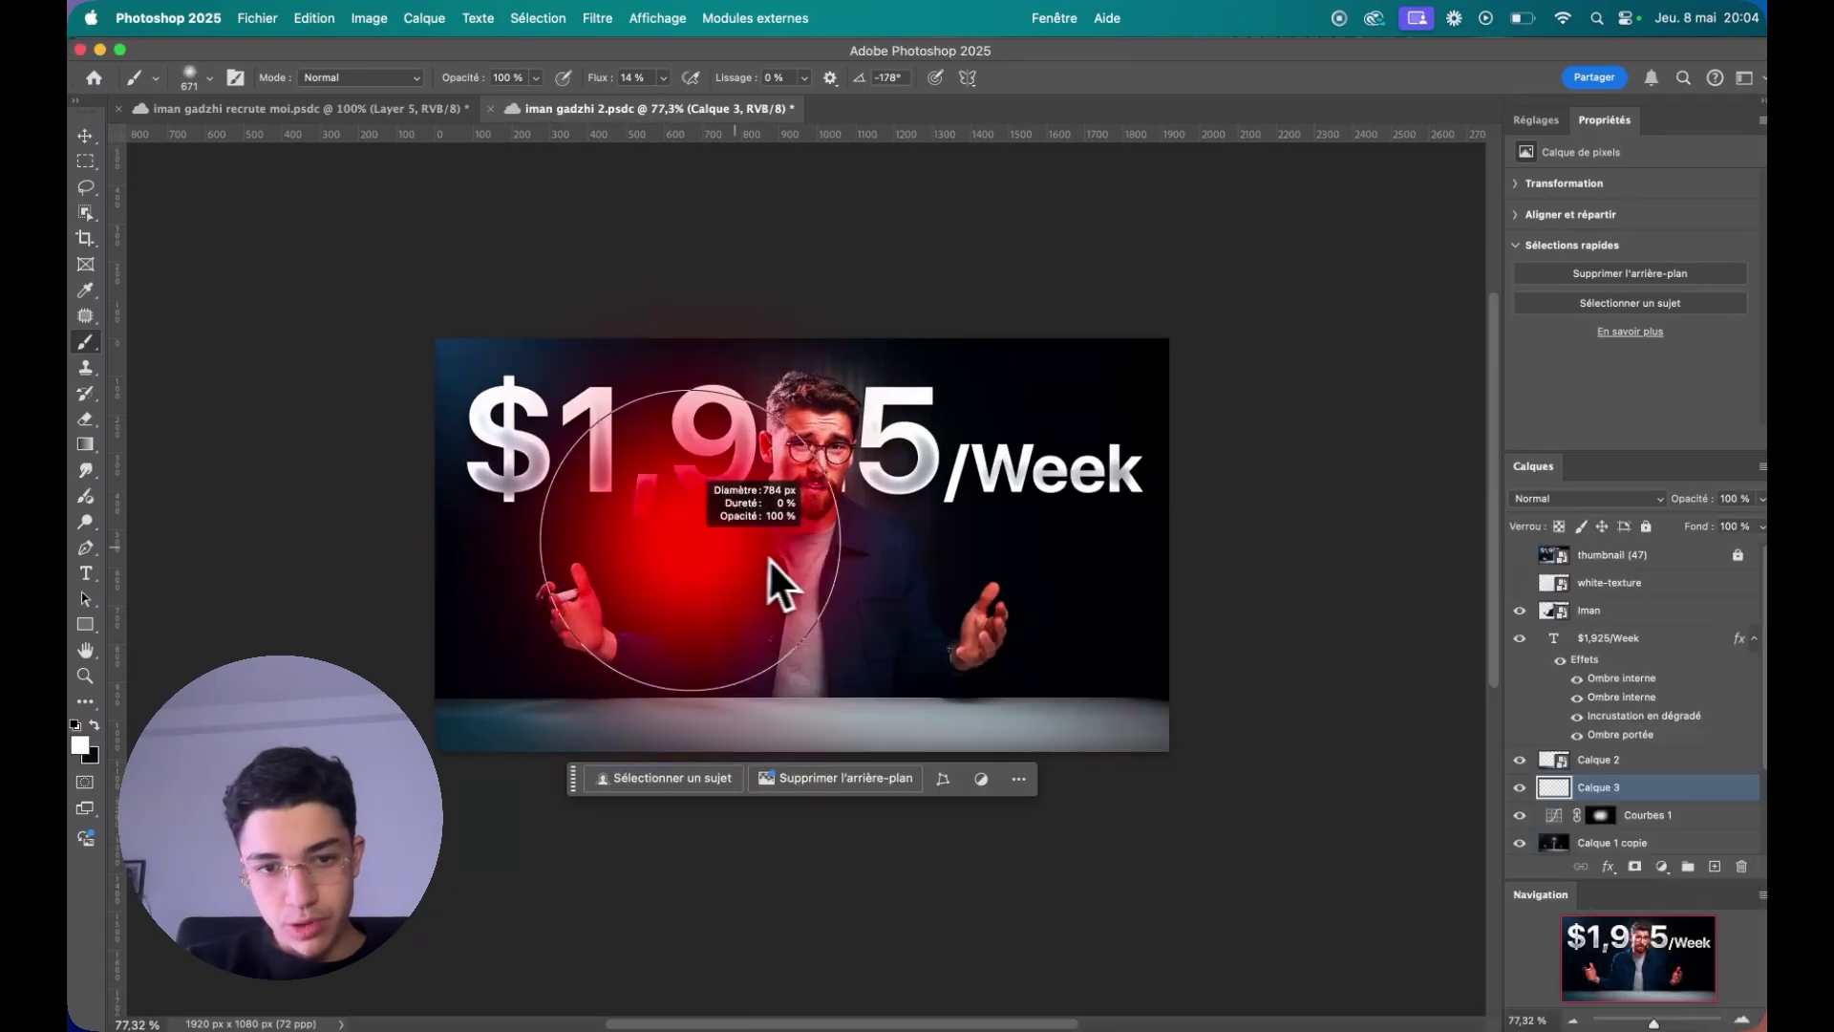
left_click(630, 77)
type("100")
key("Return")
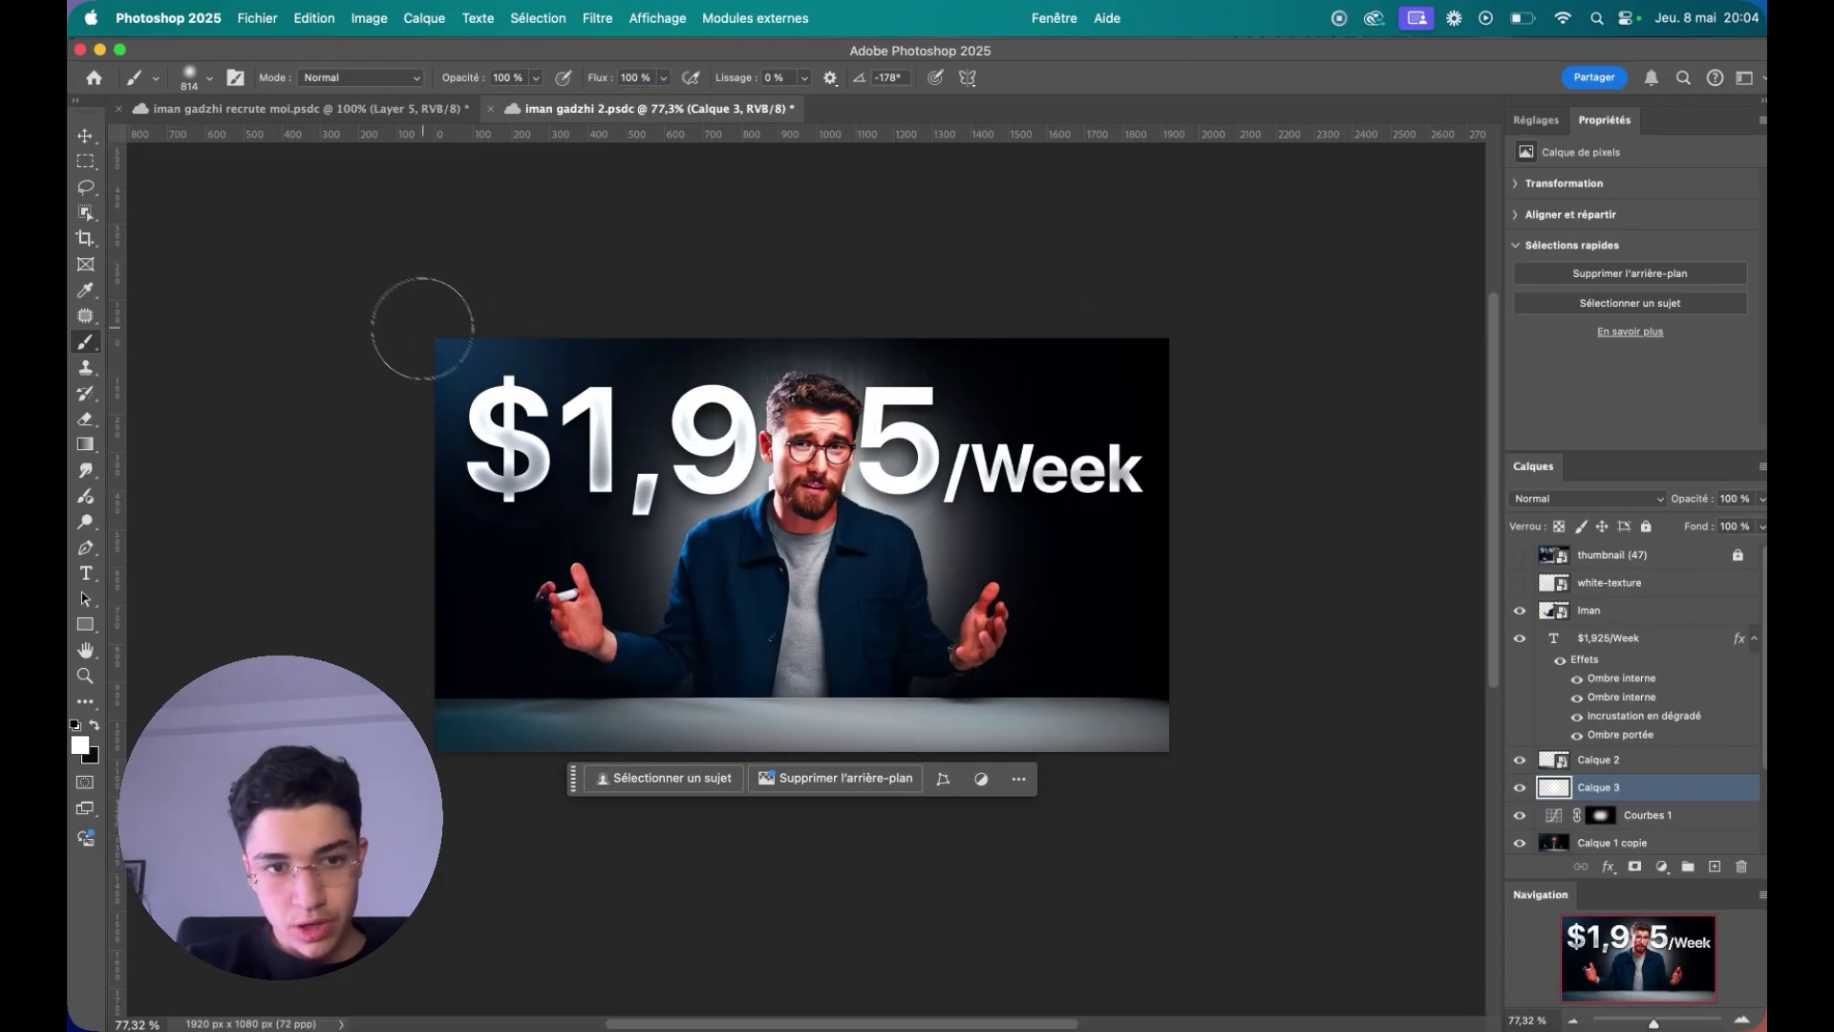
left_click(421, 319)
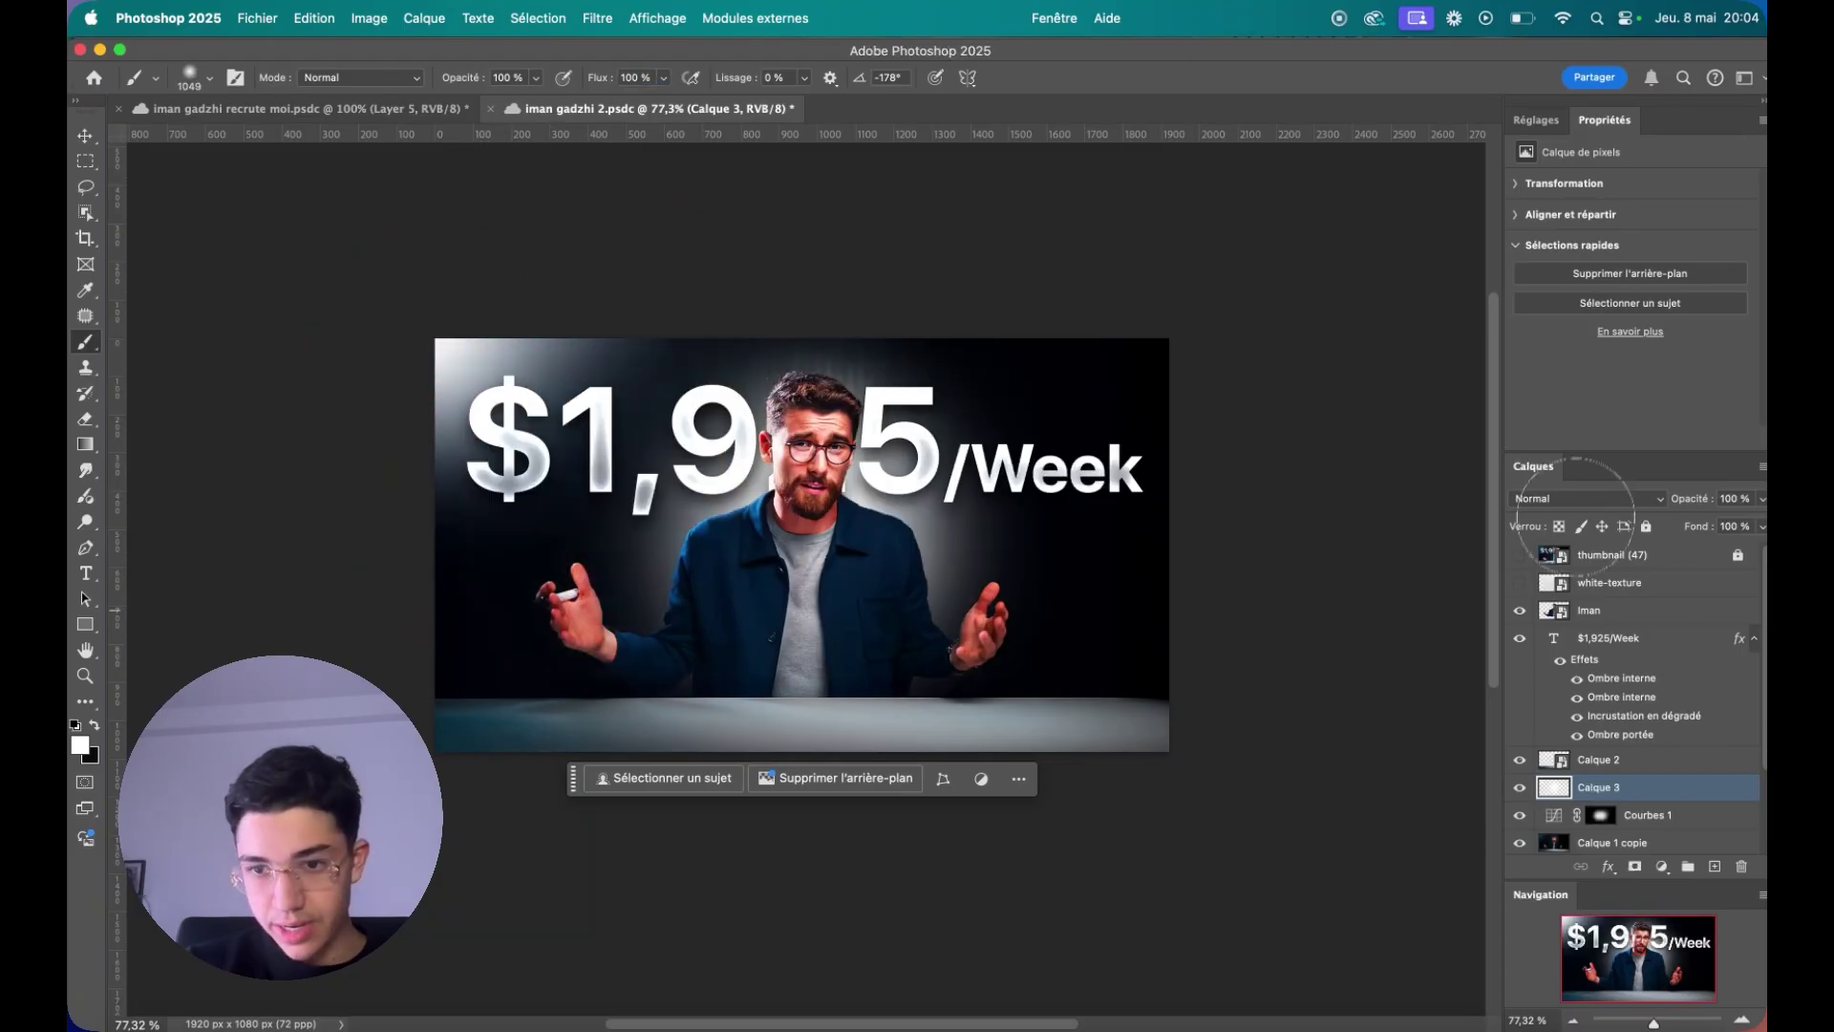
- Set the glow layer's blend mode to Incrustation (Overlay)
left_click(1574, 498)
left_click(1580, 793)
scroll(859, 468, "down", 3)
scroll(860, 468, "up", 5)
left_click(1593, 761)
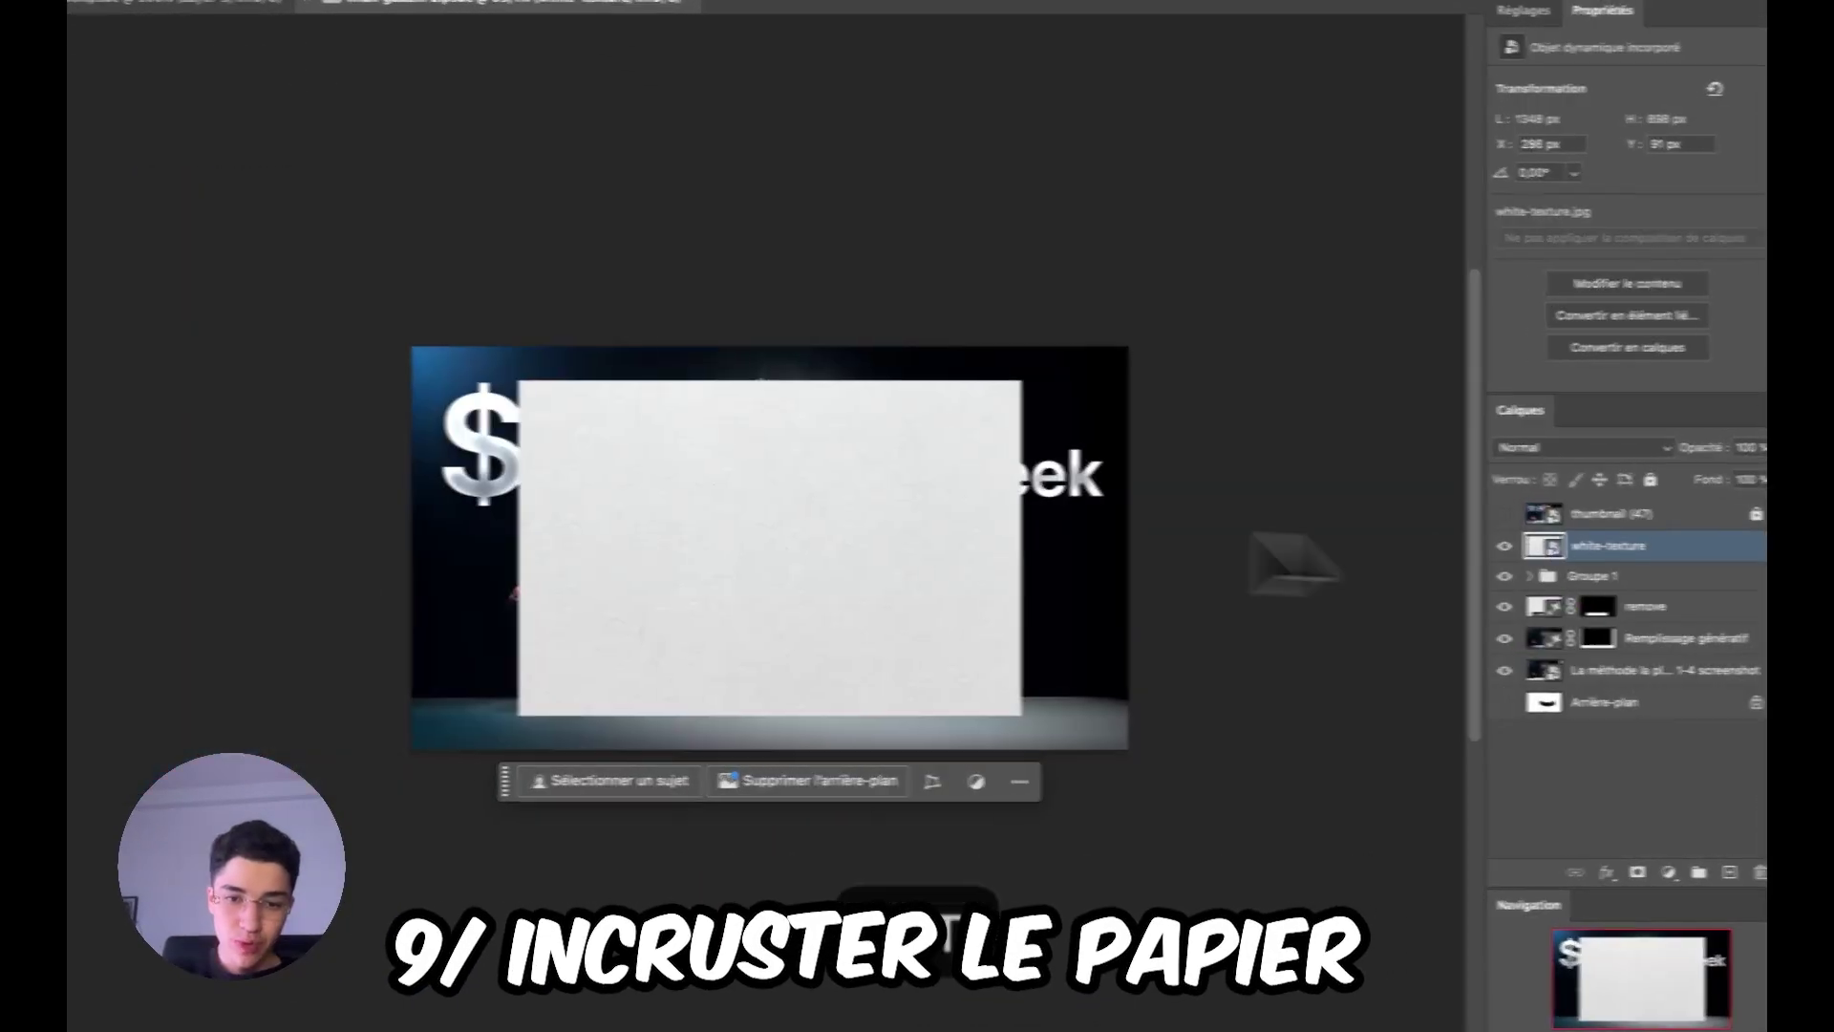
- Move the white paper texture onto the thumbnail and convert it to a smart object
key("ctrl+t")
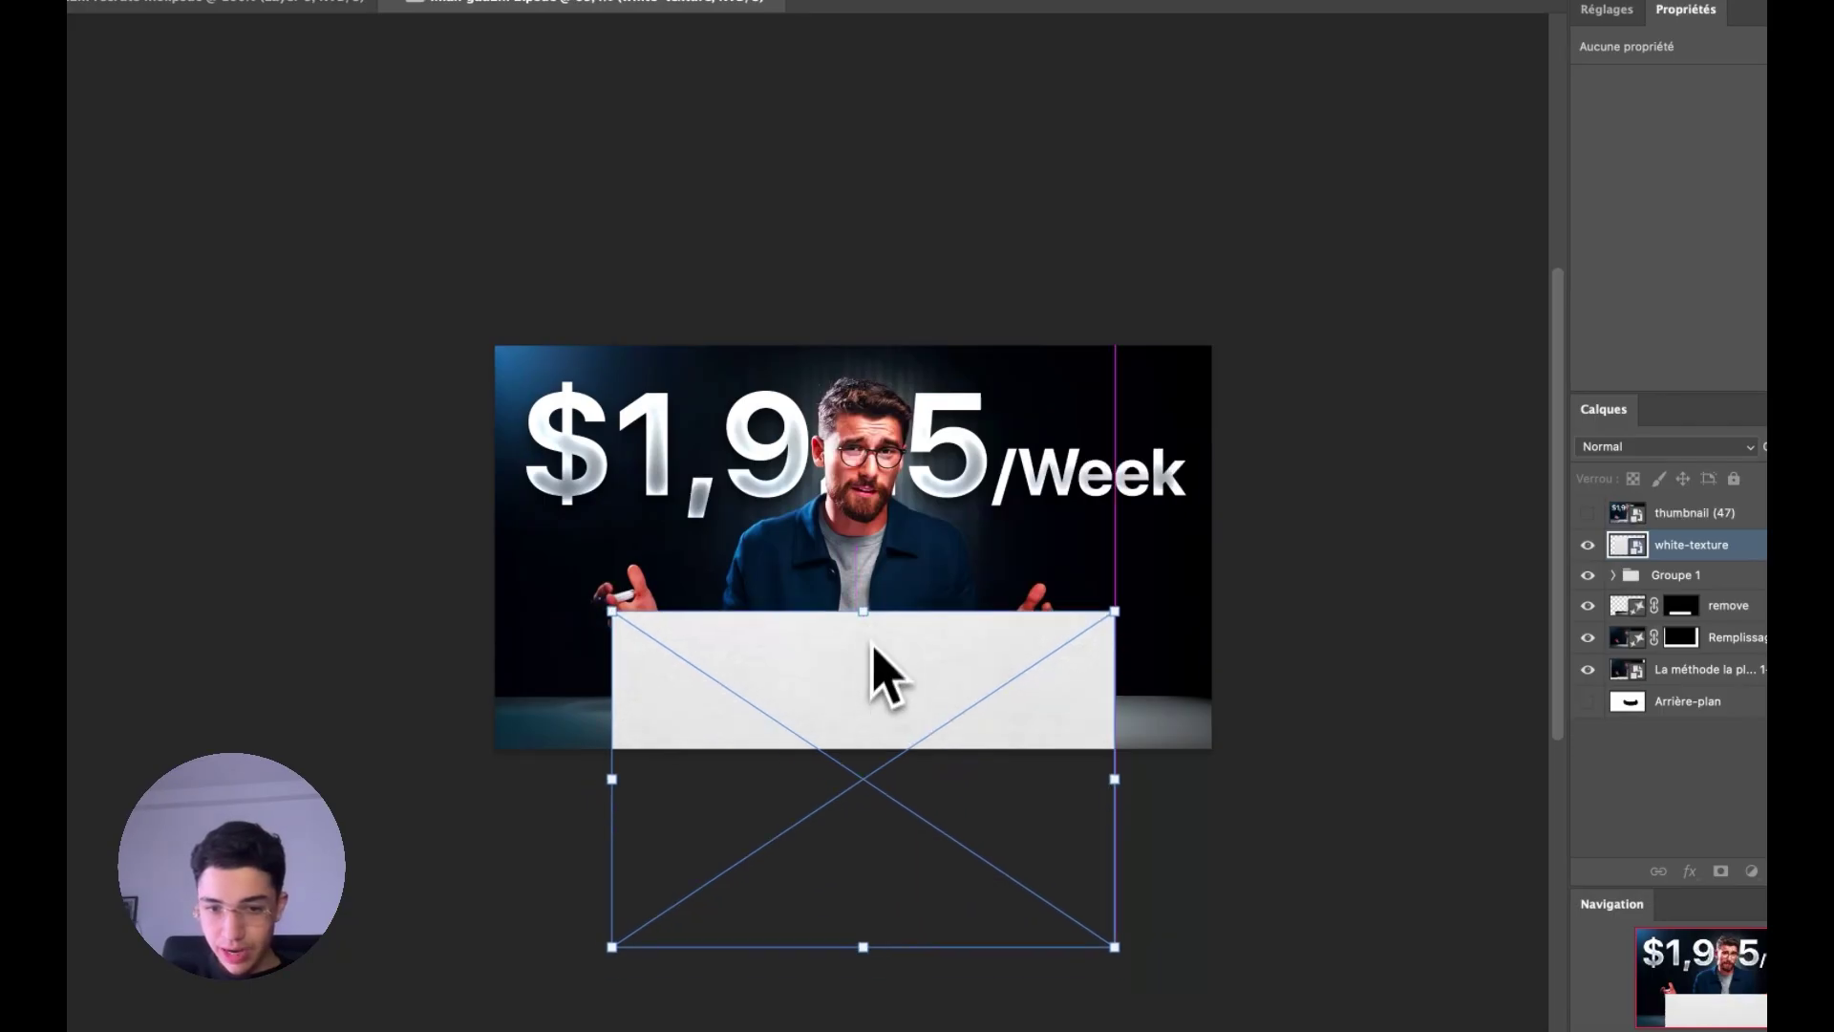
left_click_drag(872, 675, 860, 534)
right_click(1657, 546)
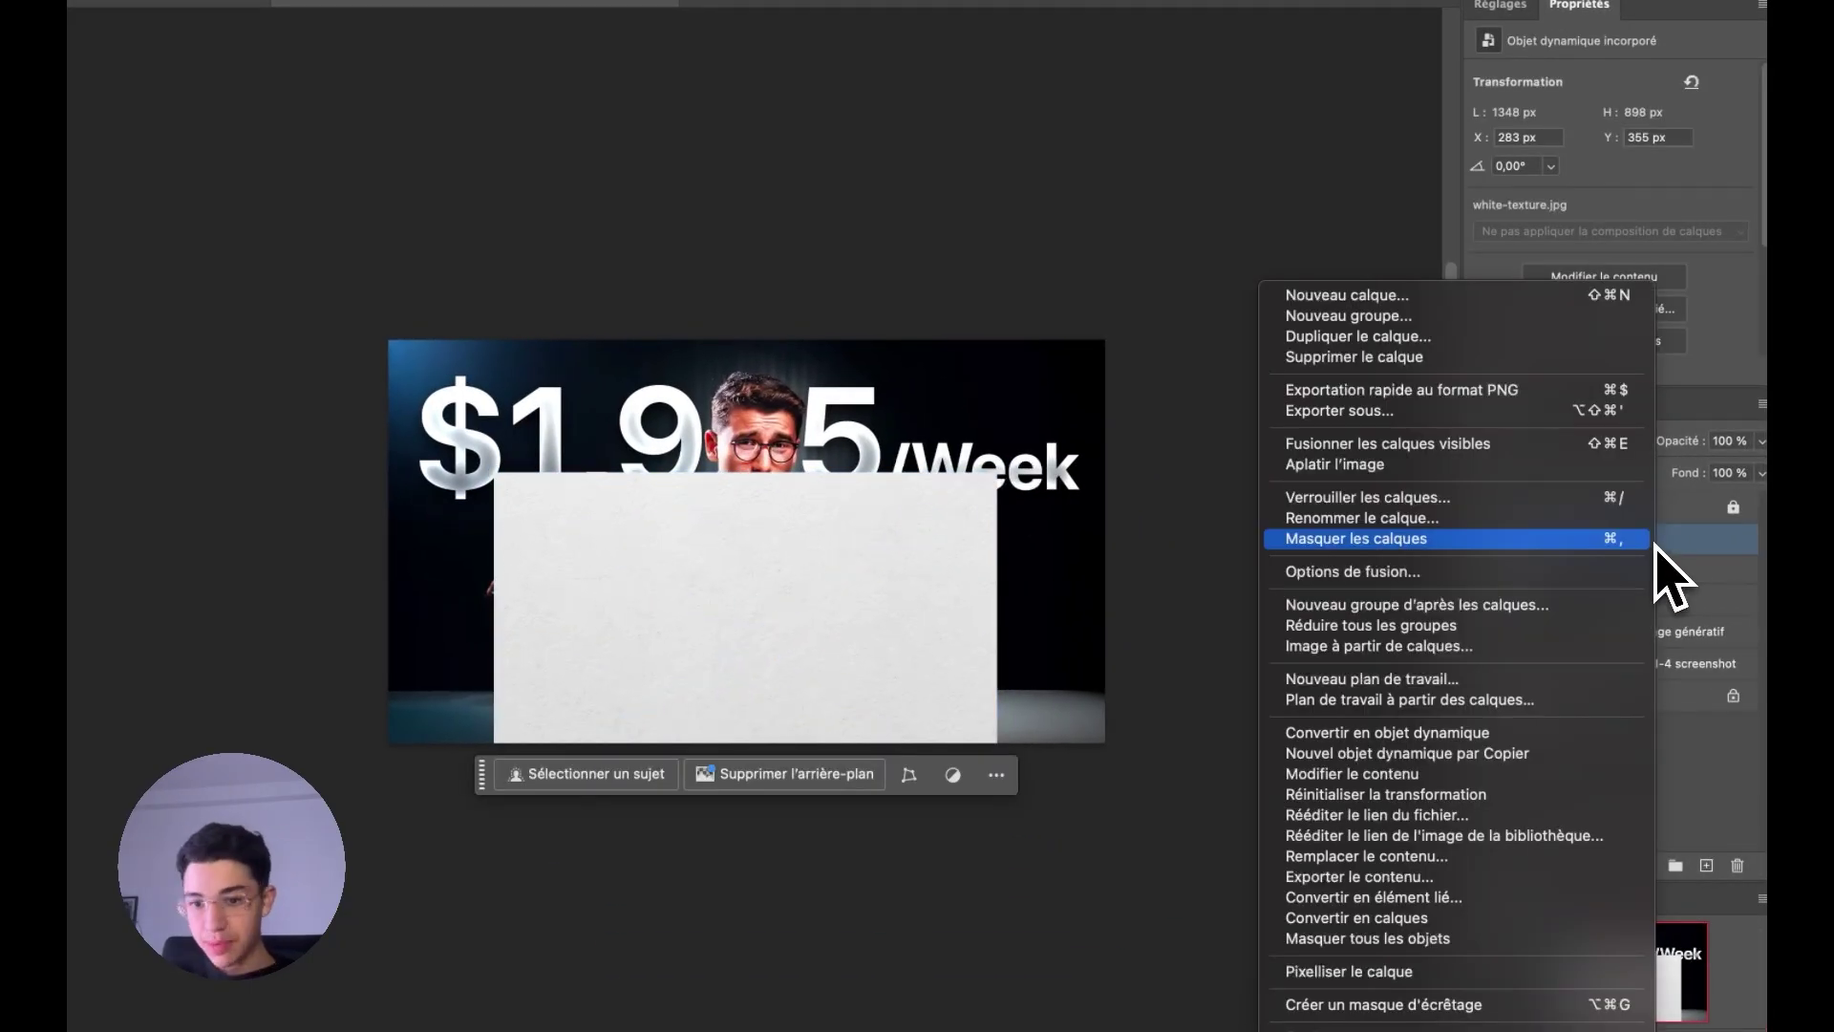
left_click(1557, 734)
- Taper the paper into a trapezoid using a Perspective transform
key("ctrl+t")
right_click(869, 659)
left_click(922, 802)
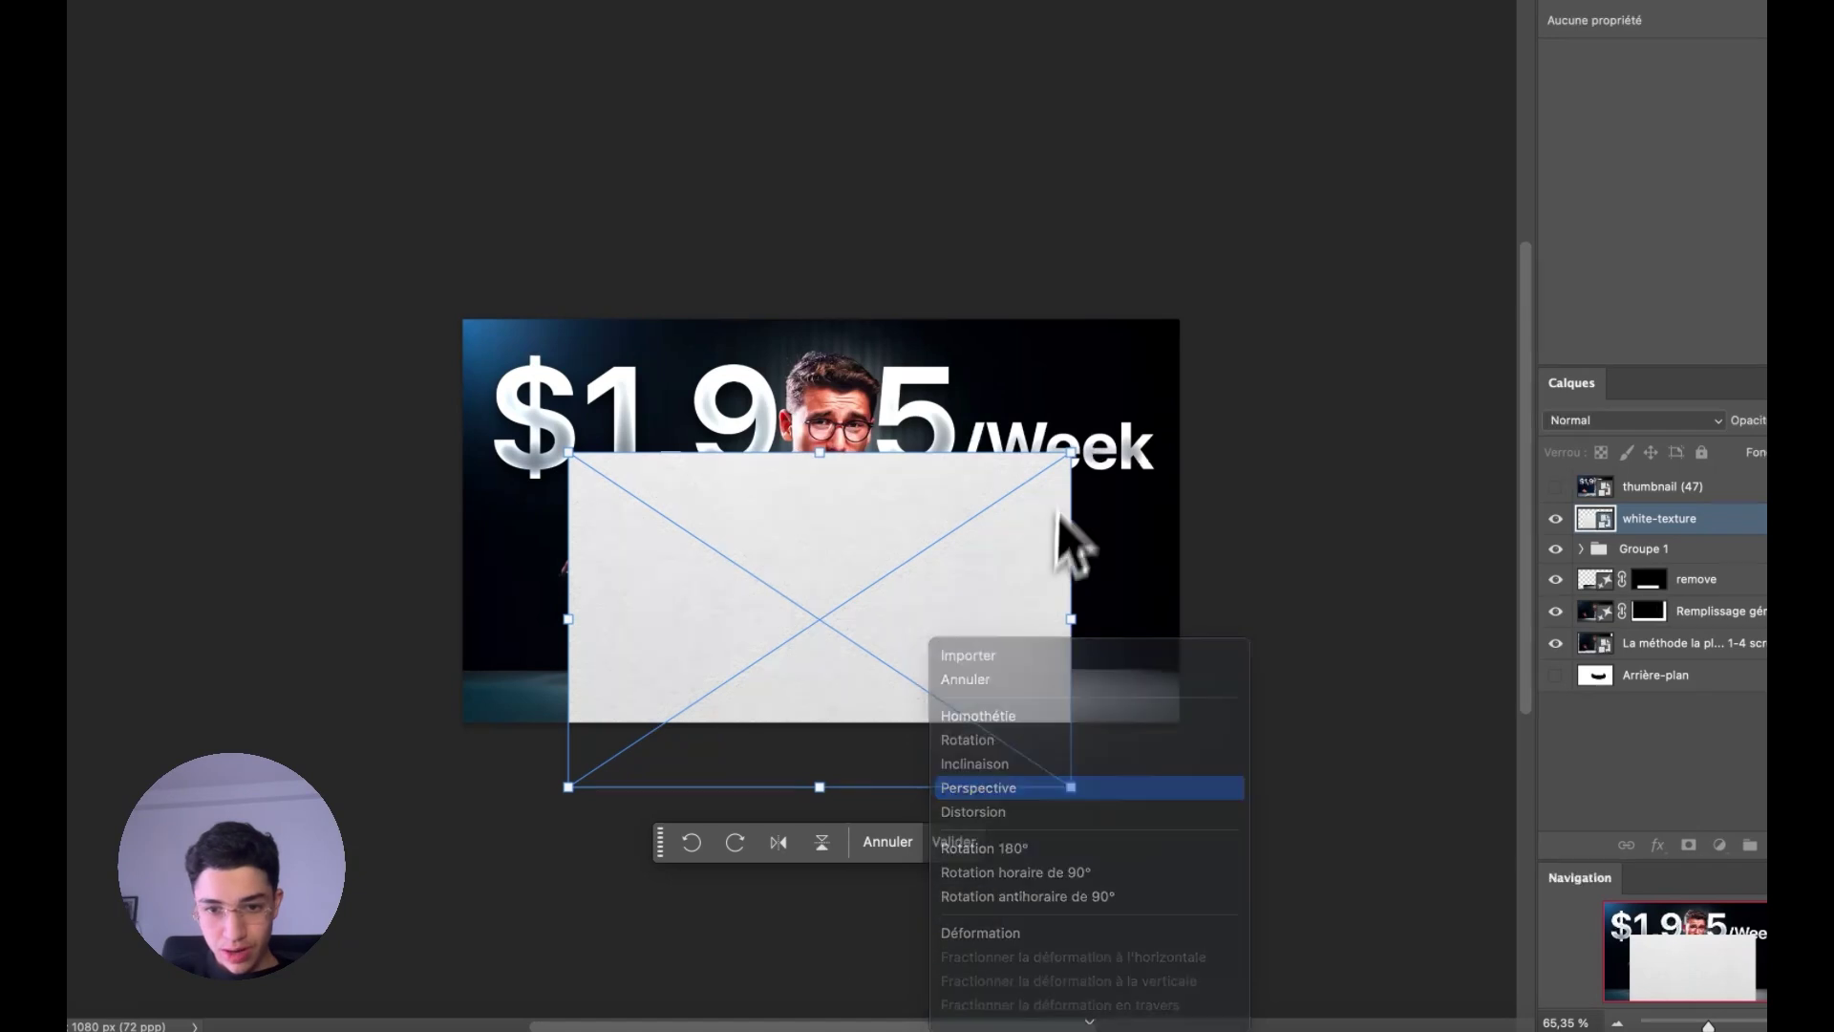
left_click_drag(1029, 466, 987, 735)
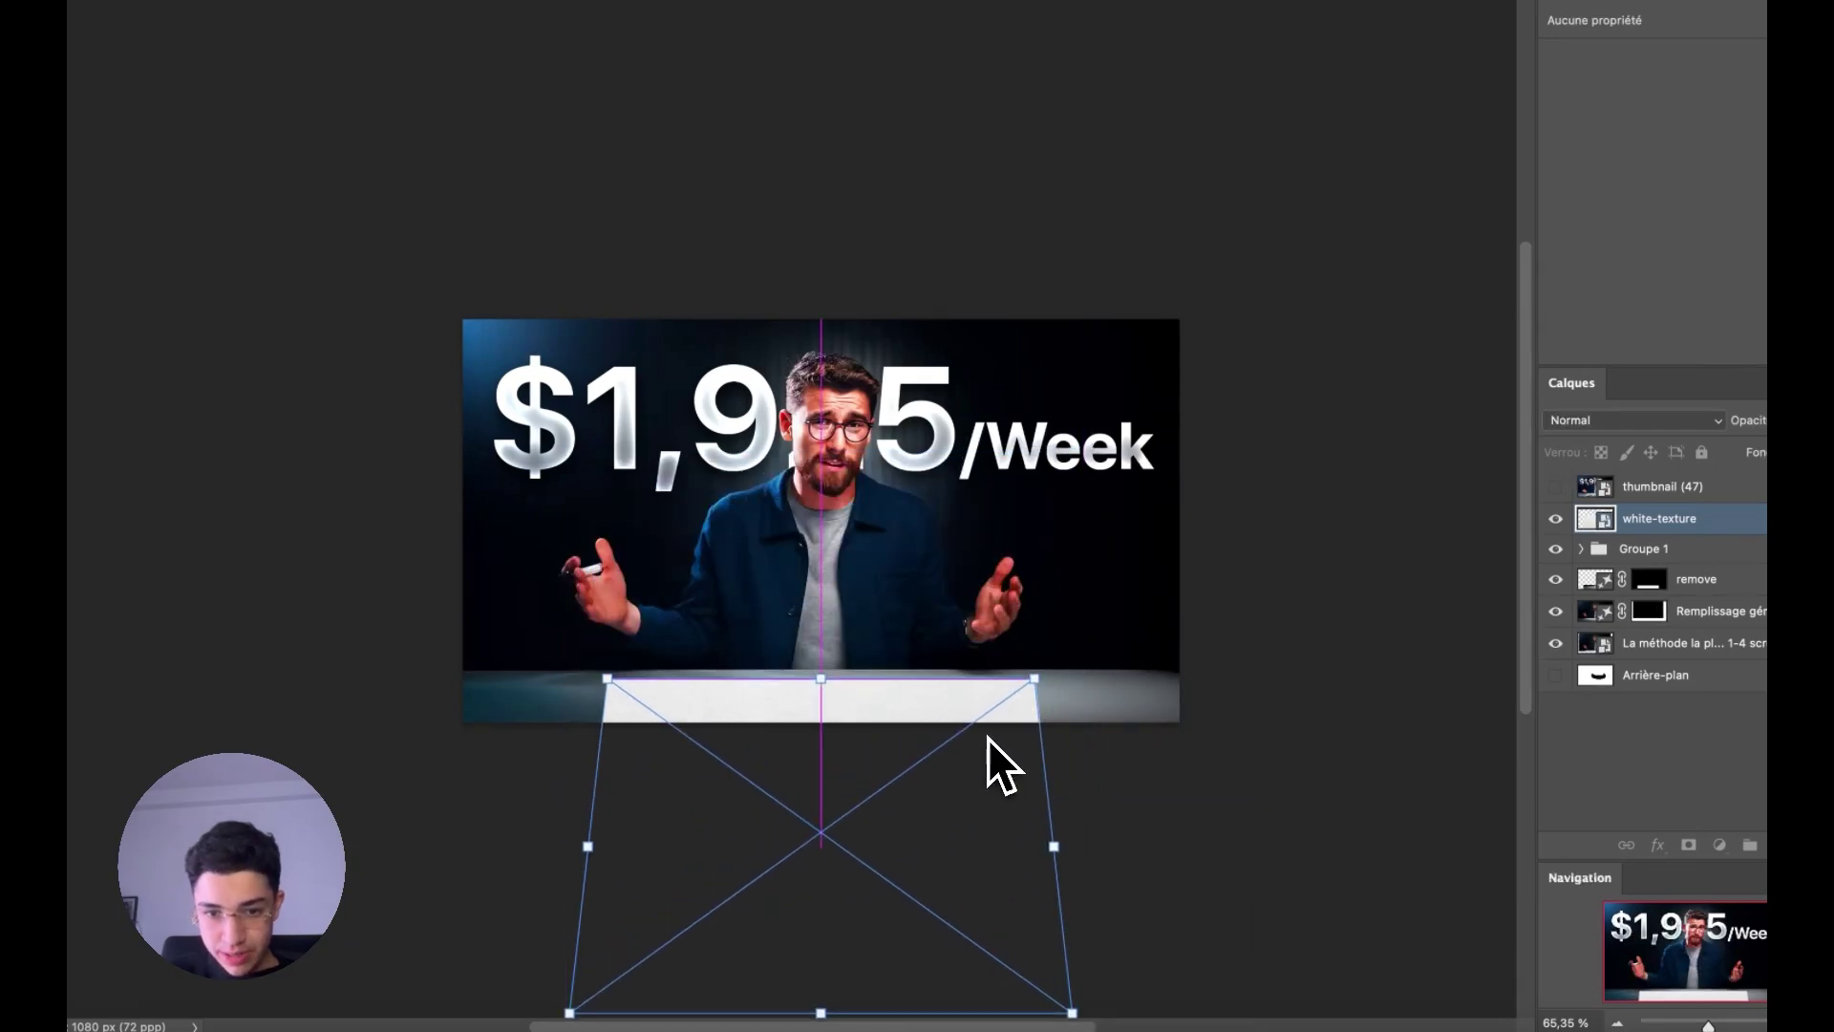
scroll(970, 758, "down", 5)
left_click_drag(1071, 818, 1205, 818)
- Nudge the paper into place along the table edge and commit the transform
key("shift+Down")
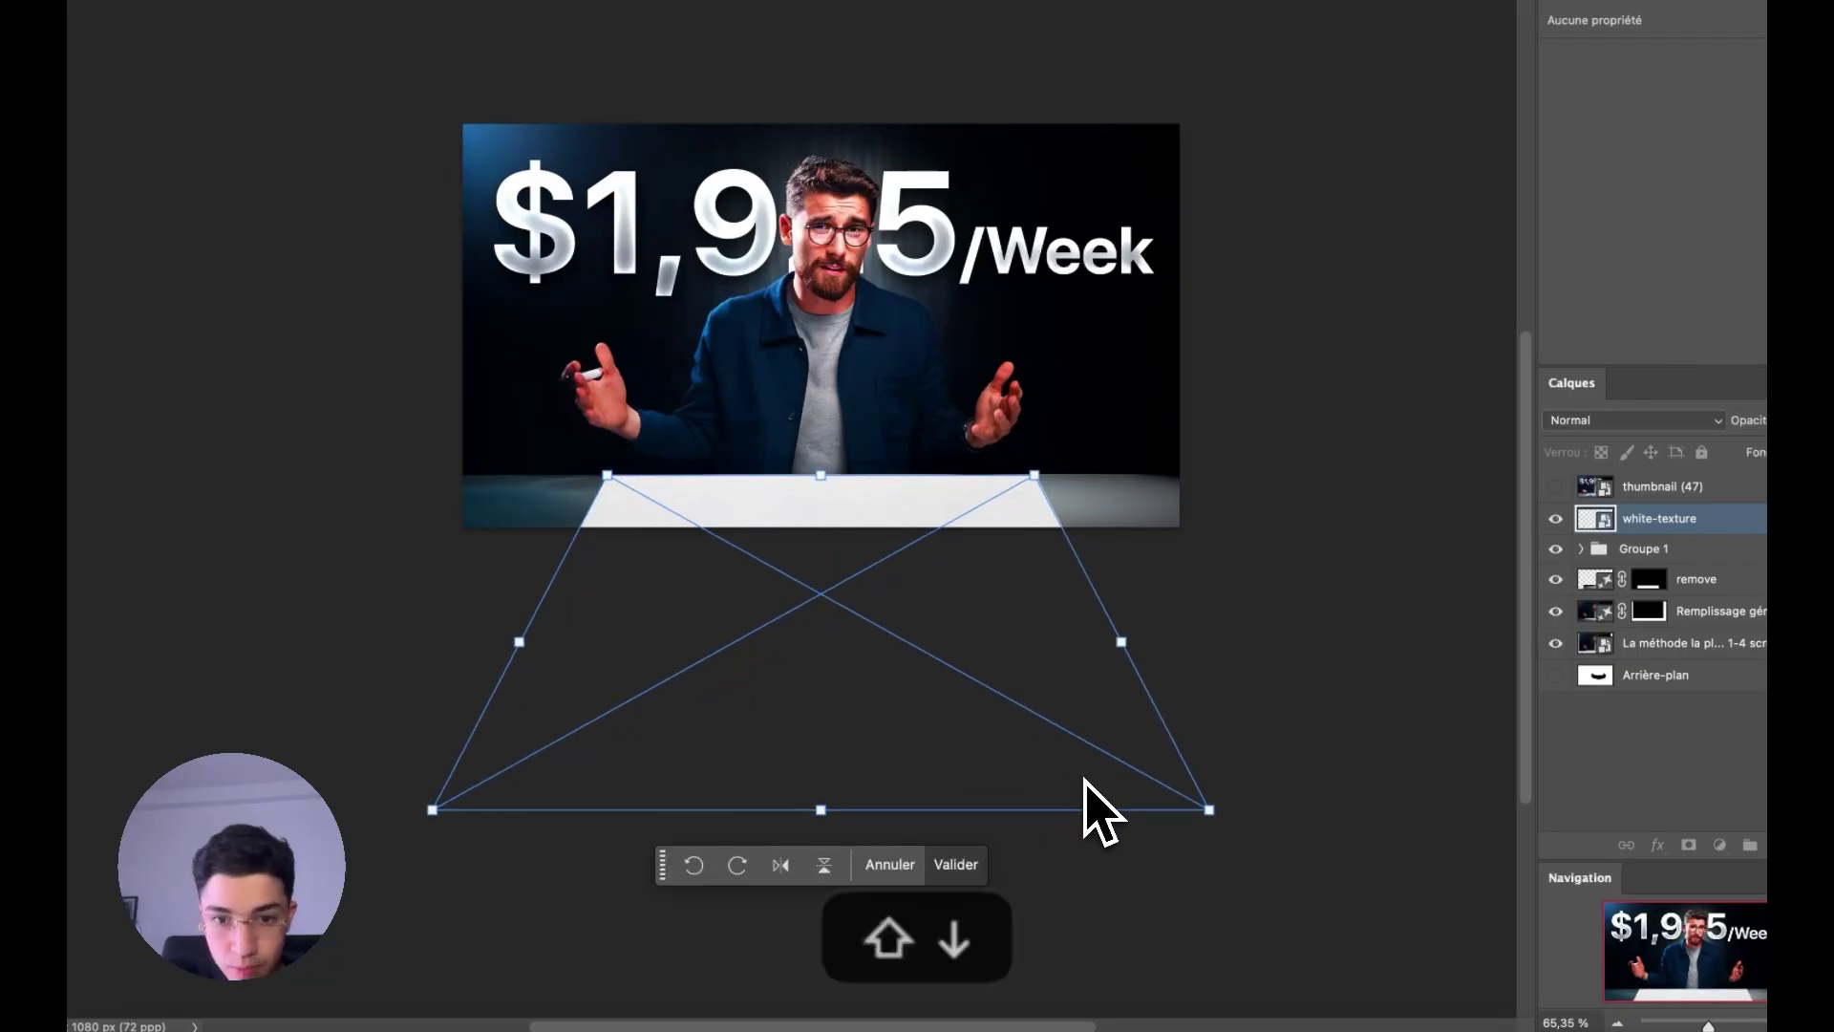
key("Left")
key("shift+Left")
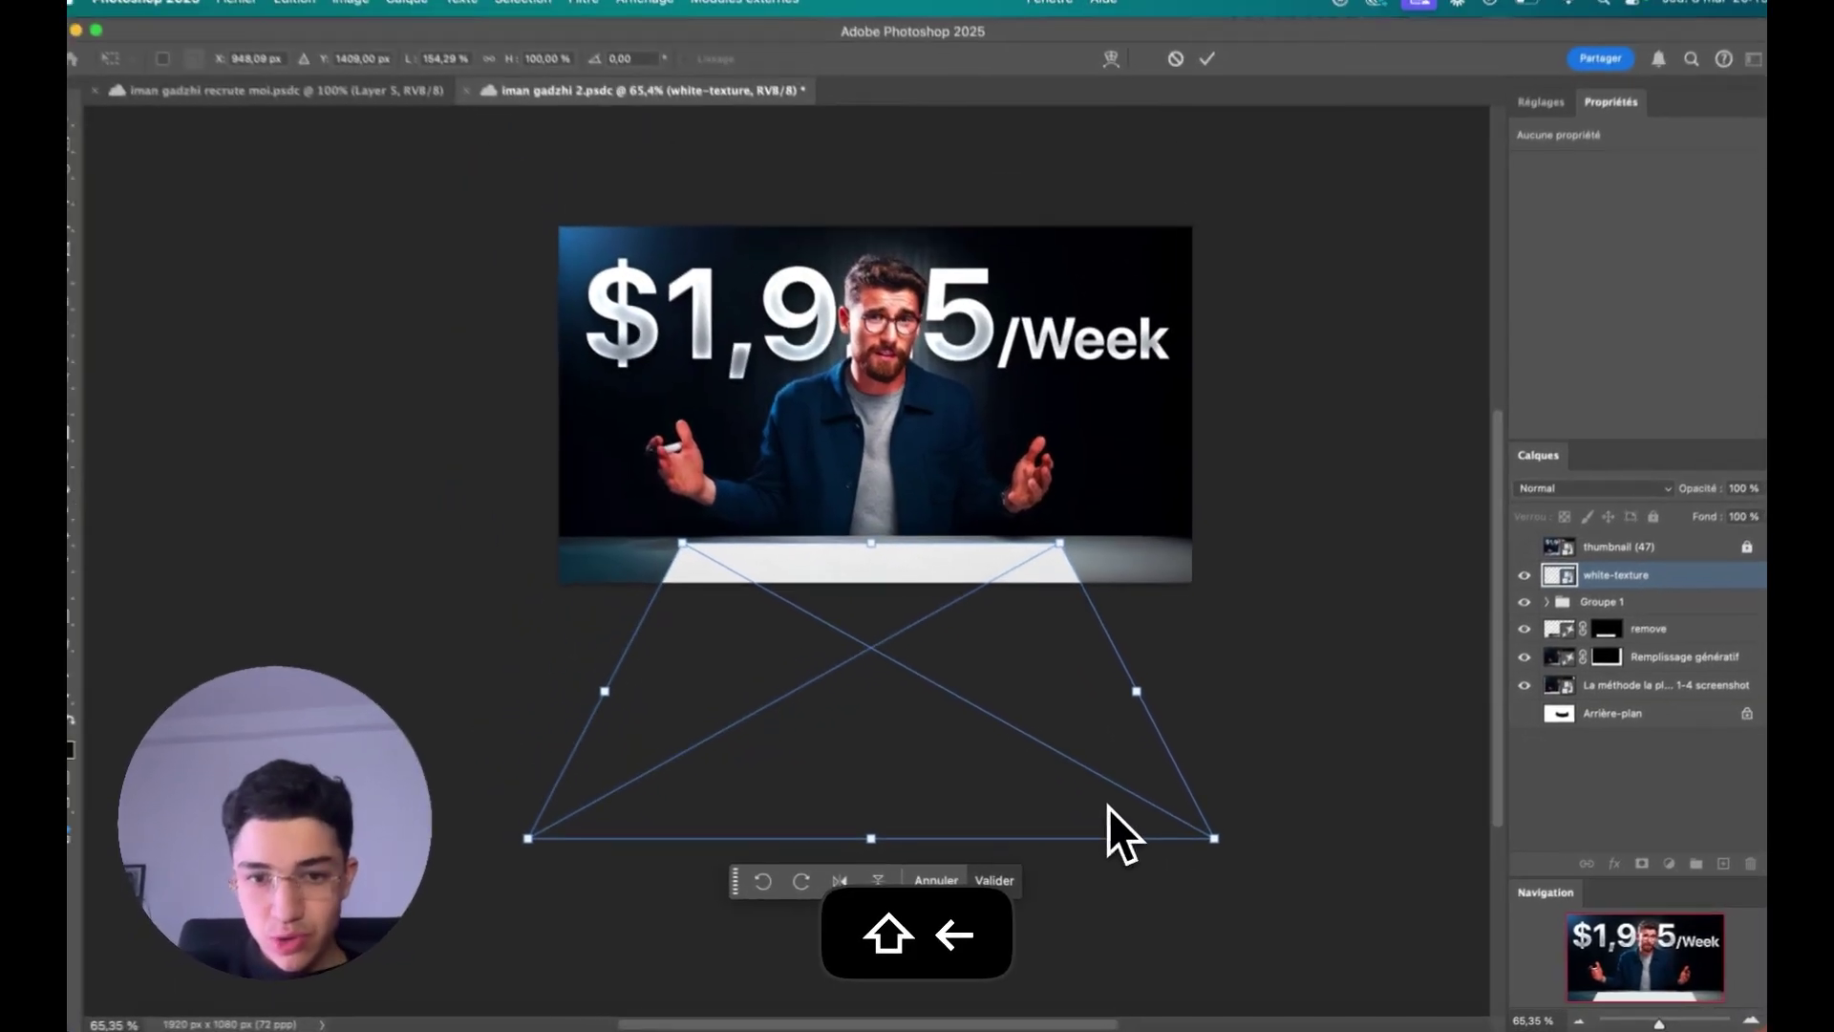
key("Up")
key("Right")
key("shift+Up")
key("shift+Down")
key("Up")
key("Right")
key("Return")
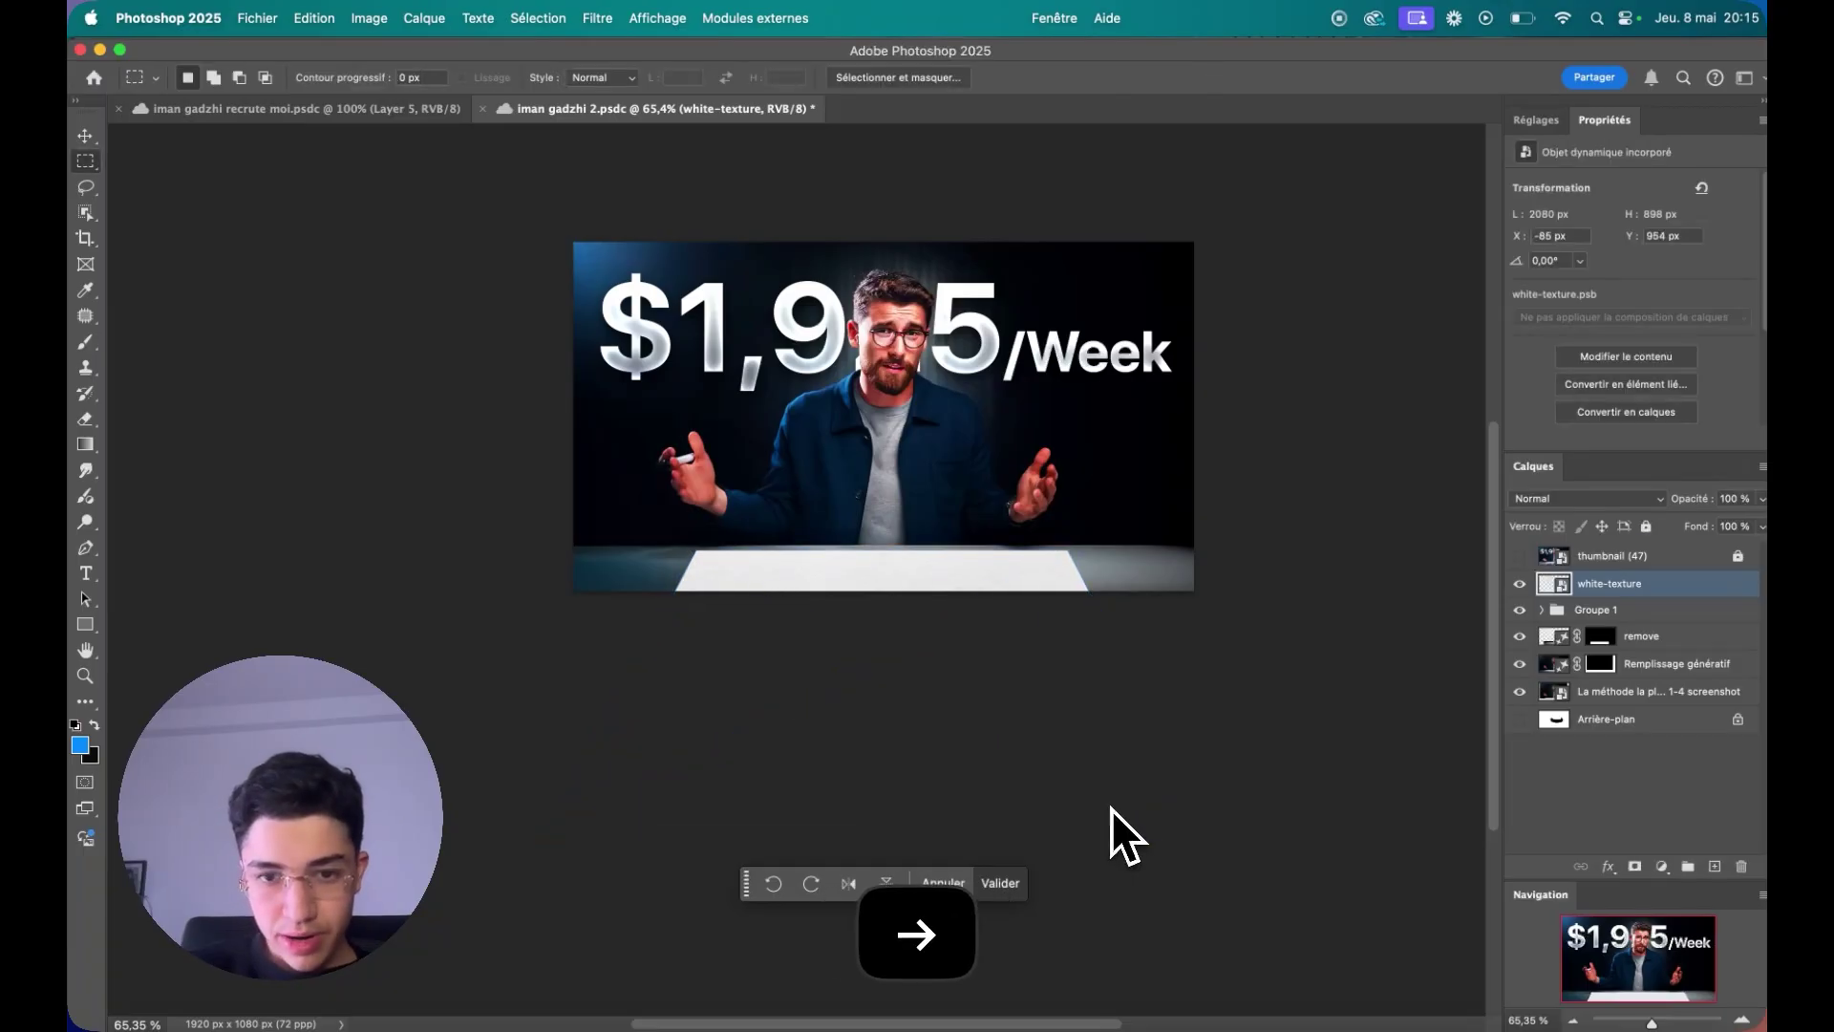
scroll(798, 581, "up", 5)
- Warp the paper, pulling its top-right corner slightly outward
key("super+t")
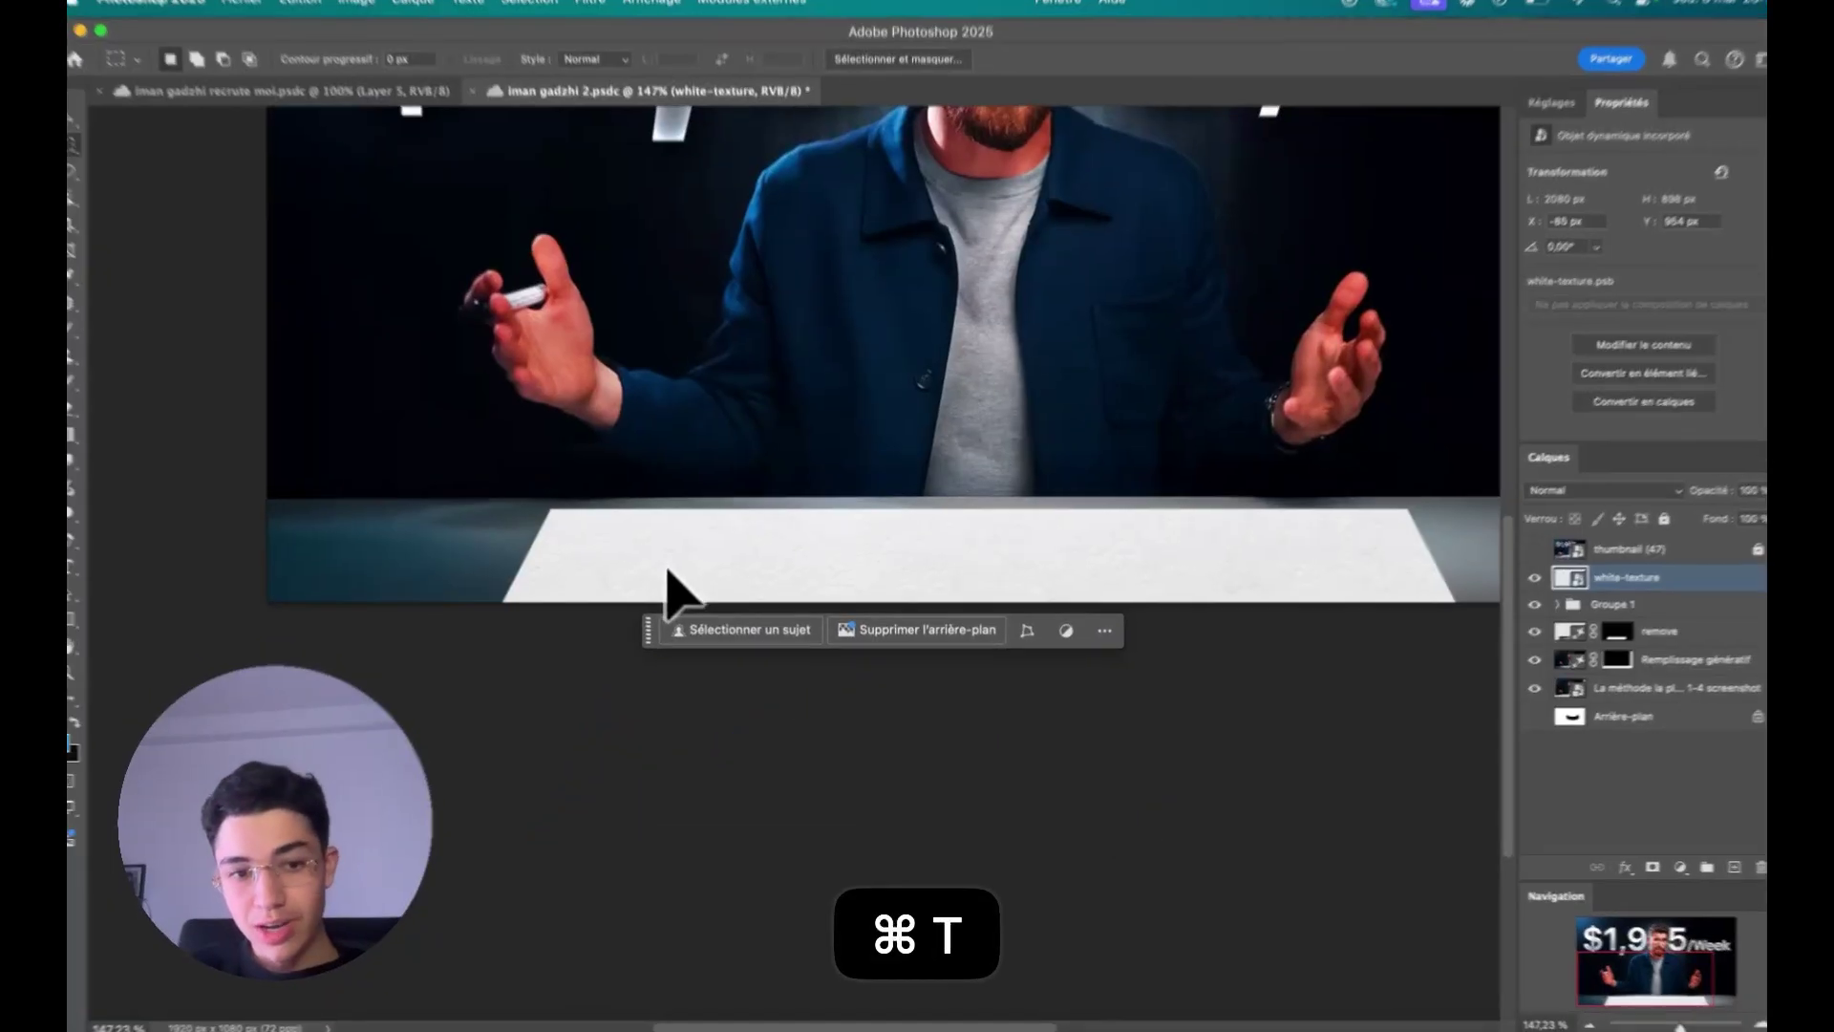
right_click(674, 575)
left_click(692, 831)
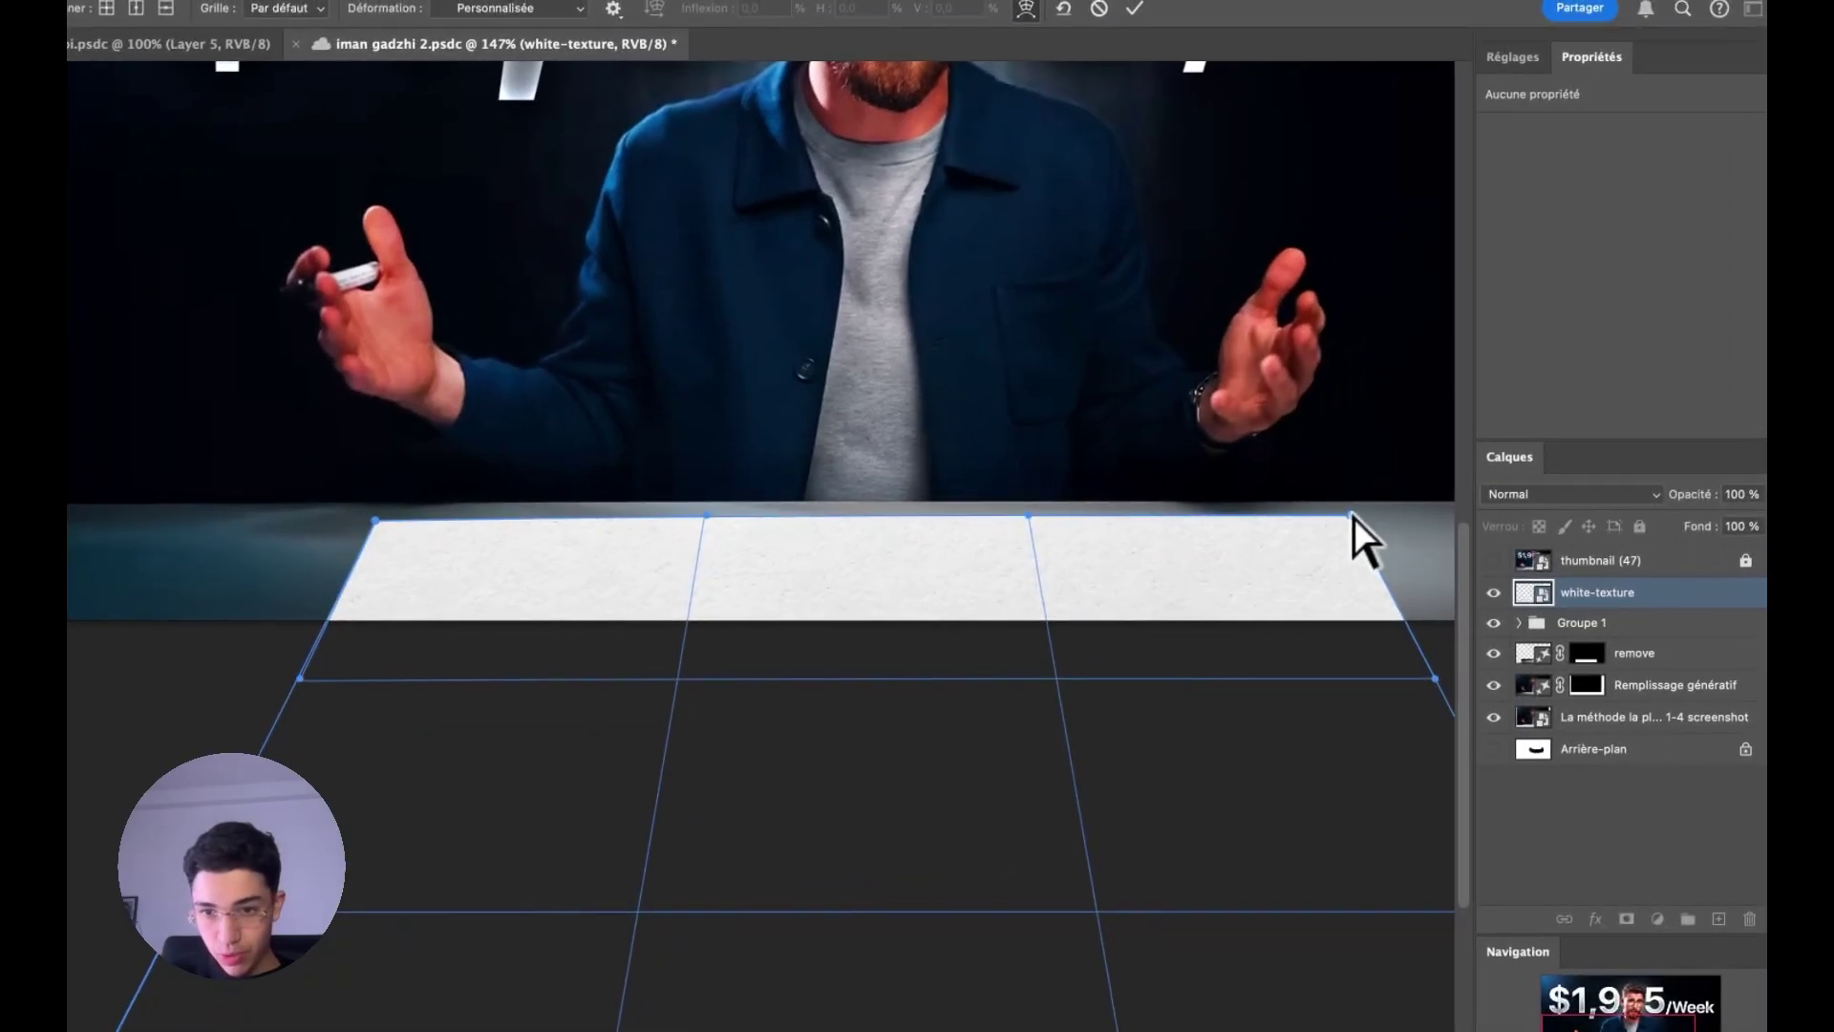
left_click_drag(1354, 517, 1375, 514)
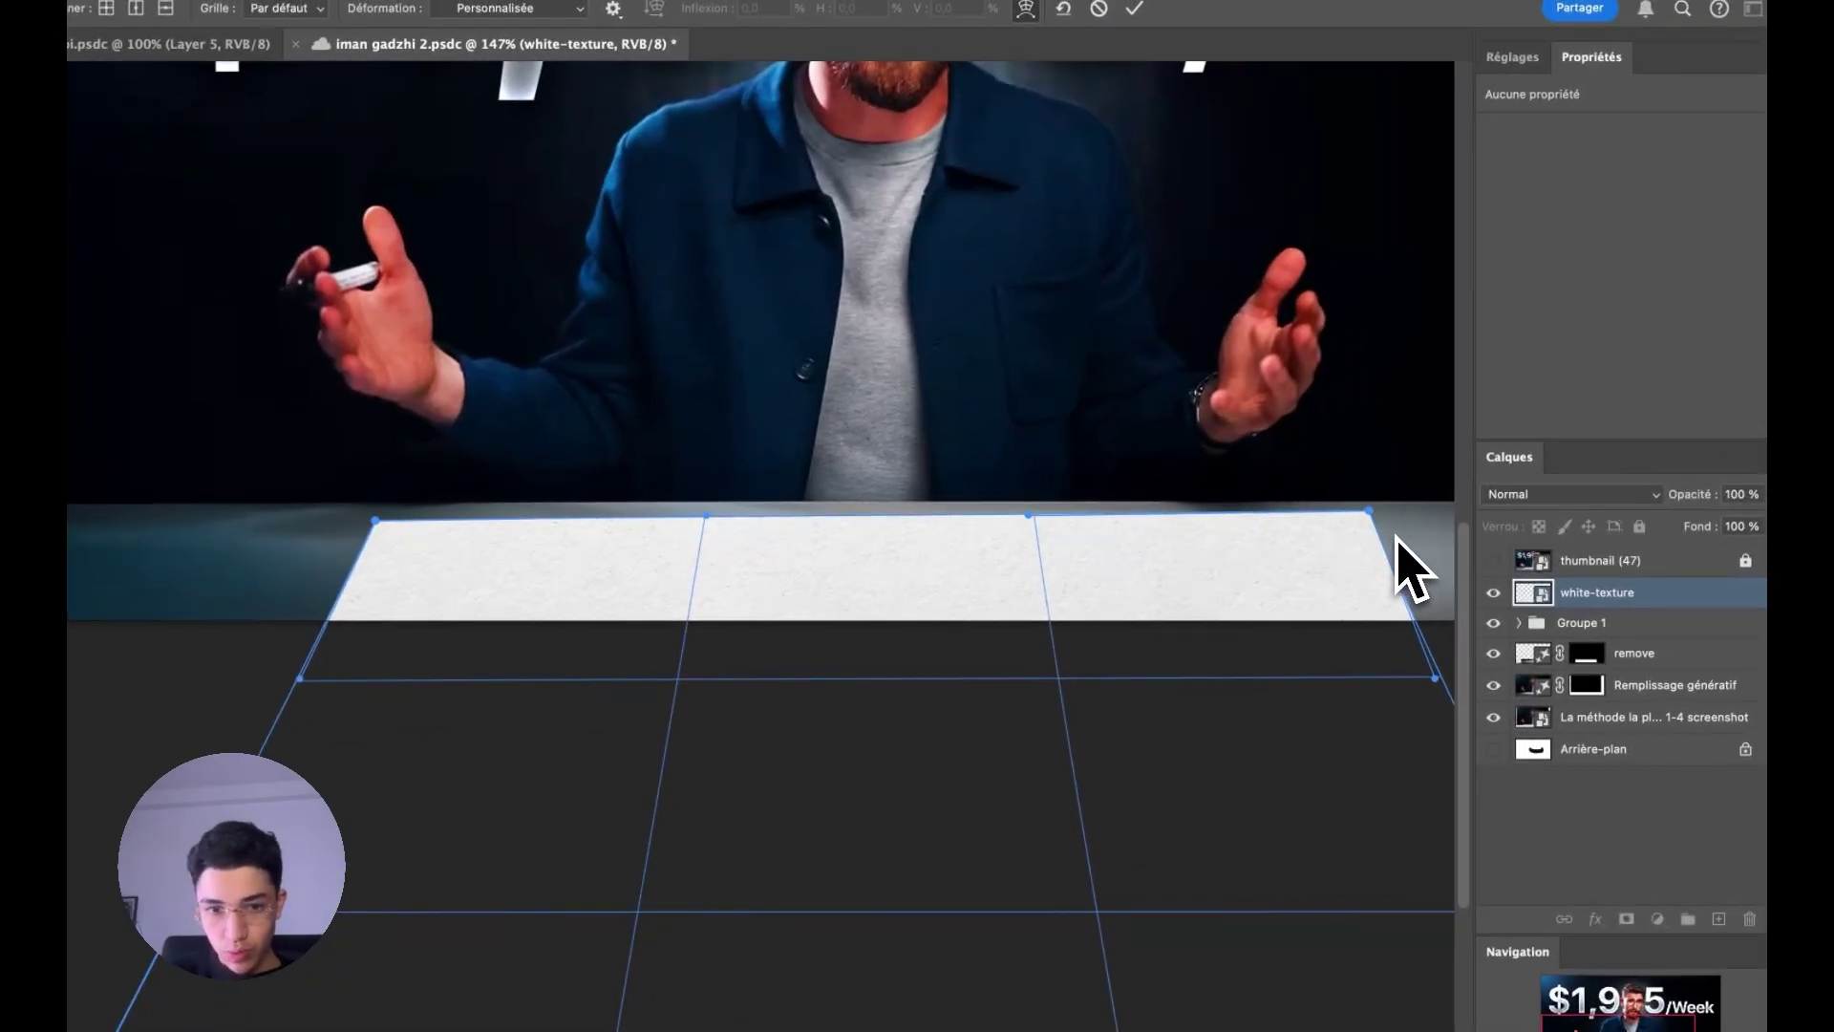
key("Return")
- Apply a second Warp transform to the paper and commit it
scroll(950, 530, "up", 3)
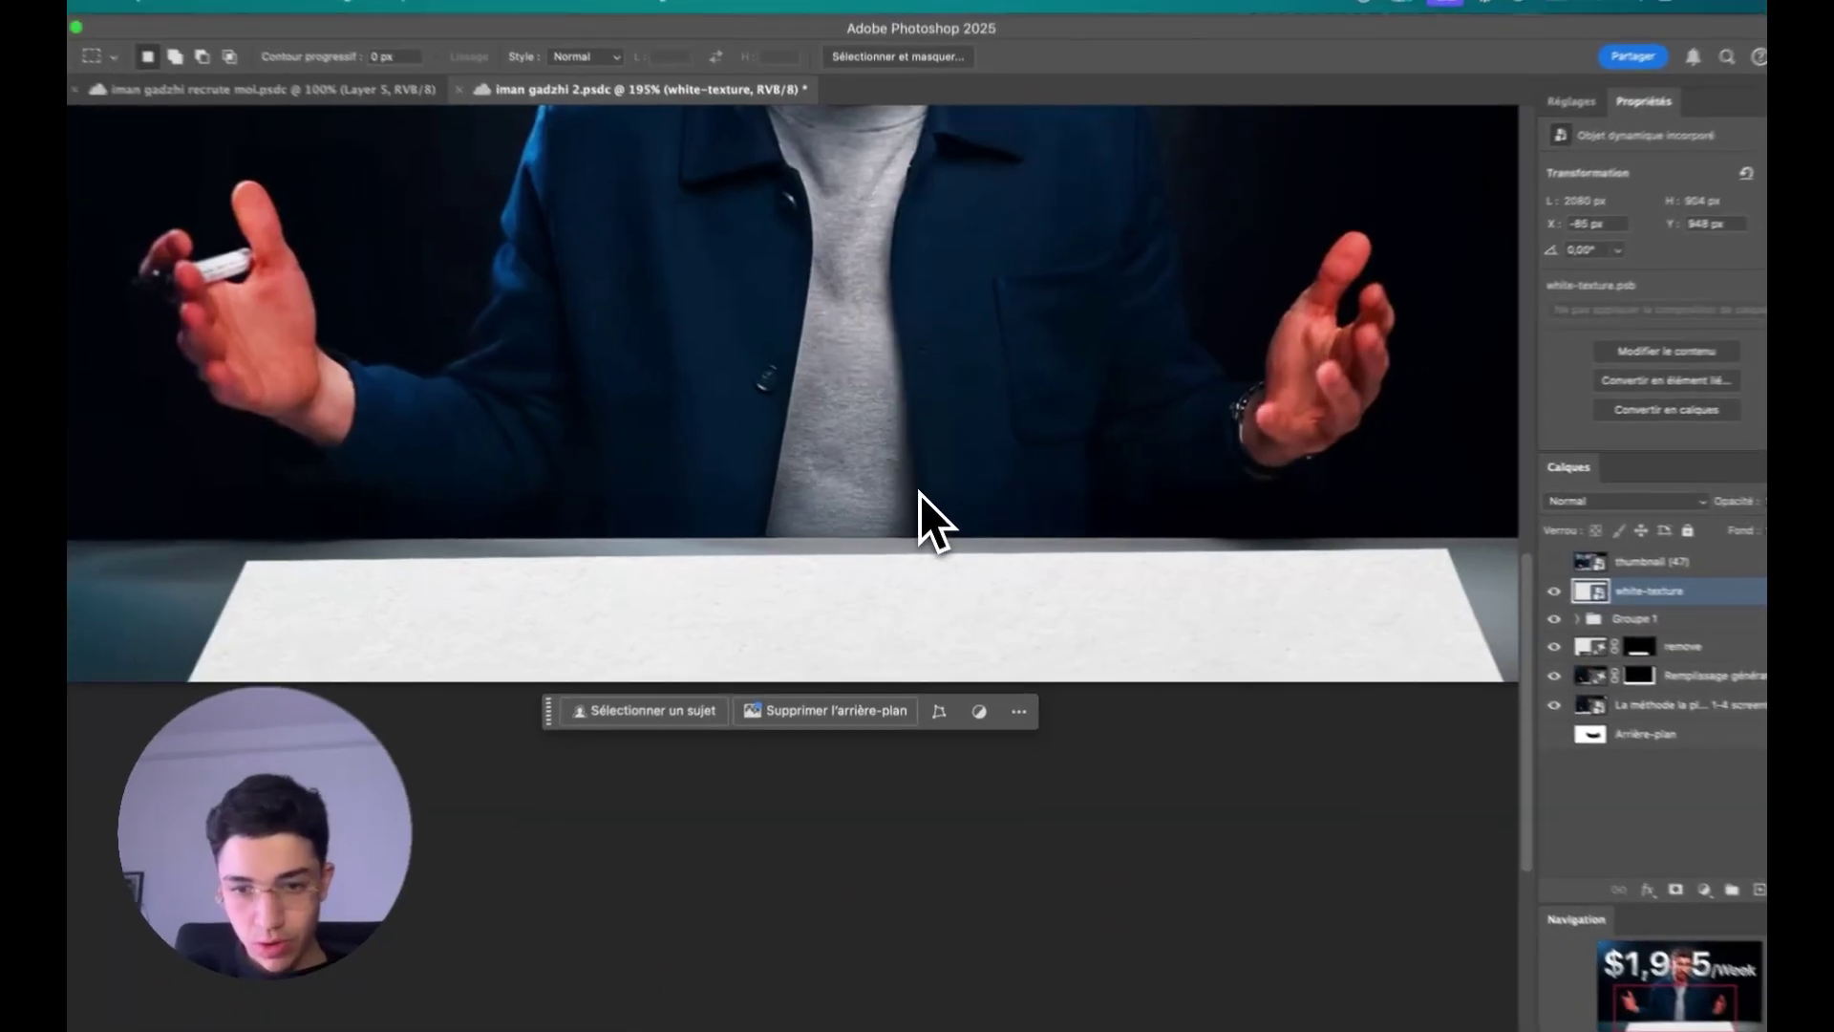
key("super+t")
scroll(879, 563, "down", 1)
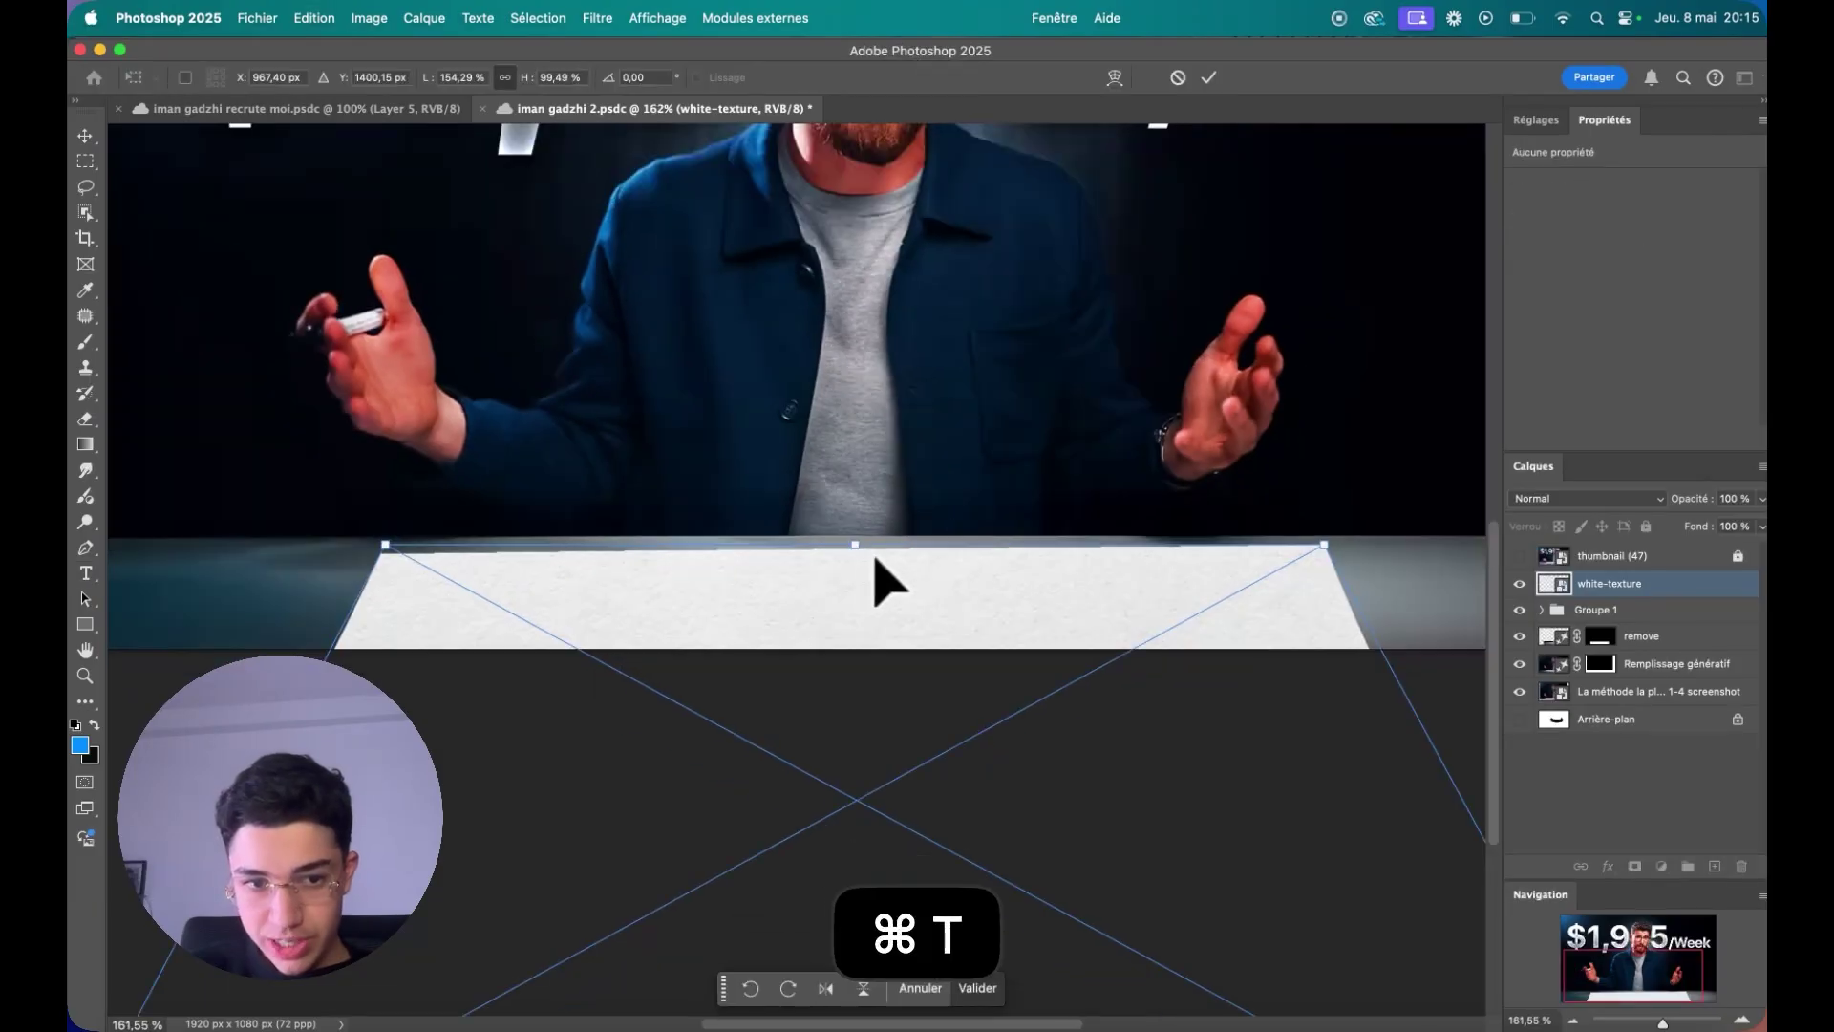
right_click(1293, 611)
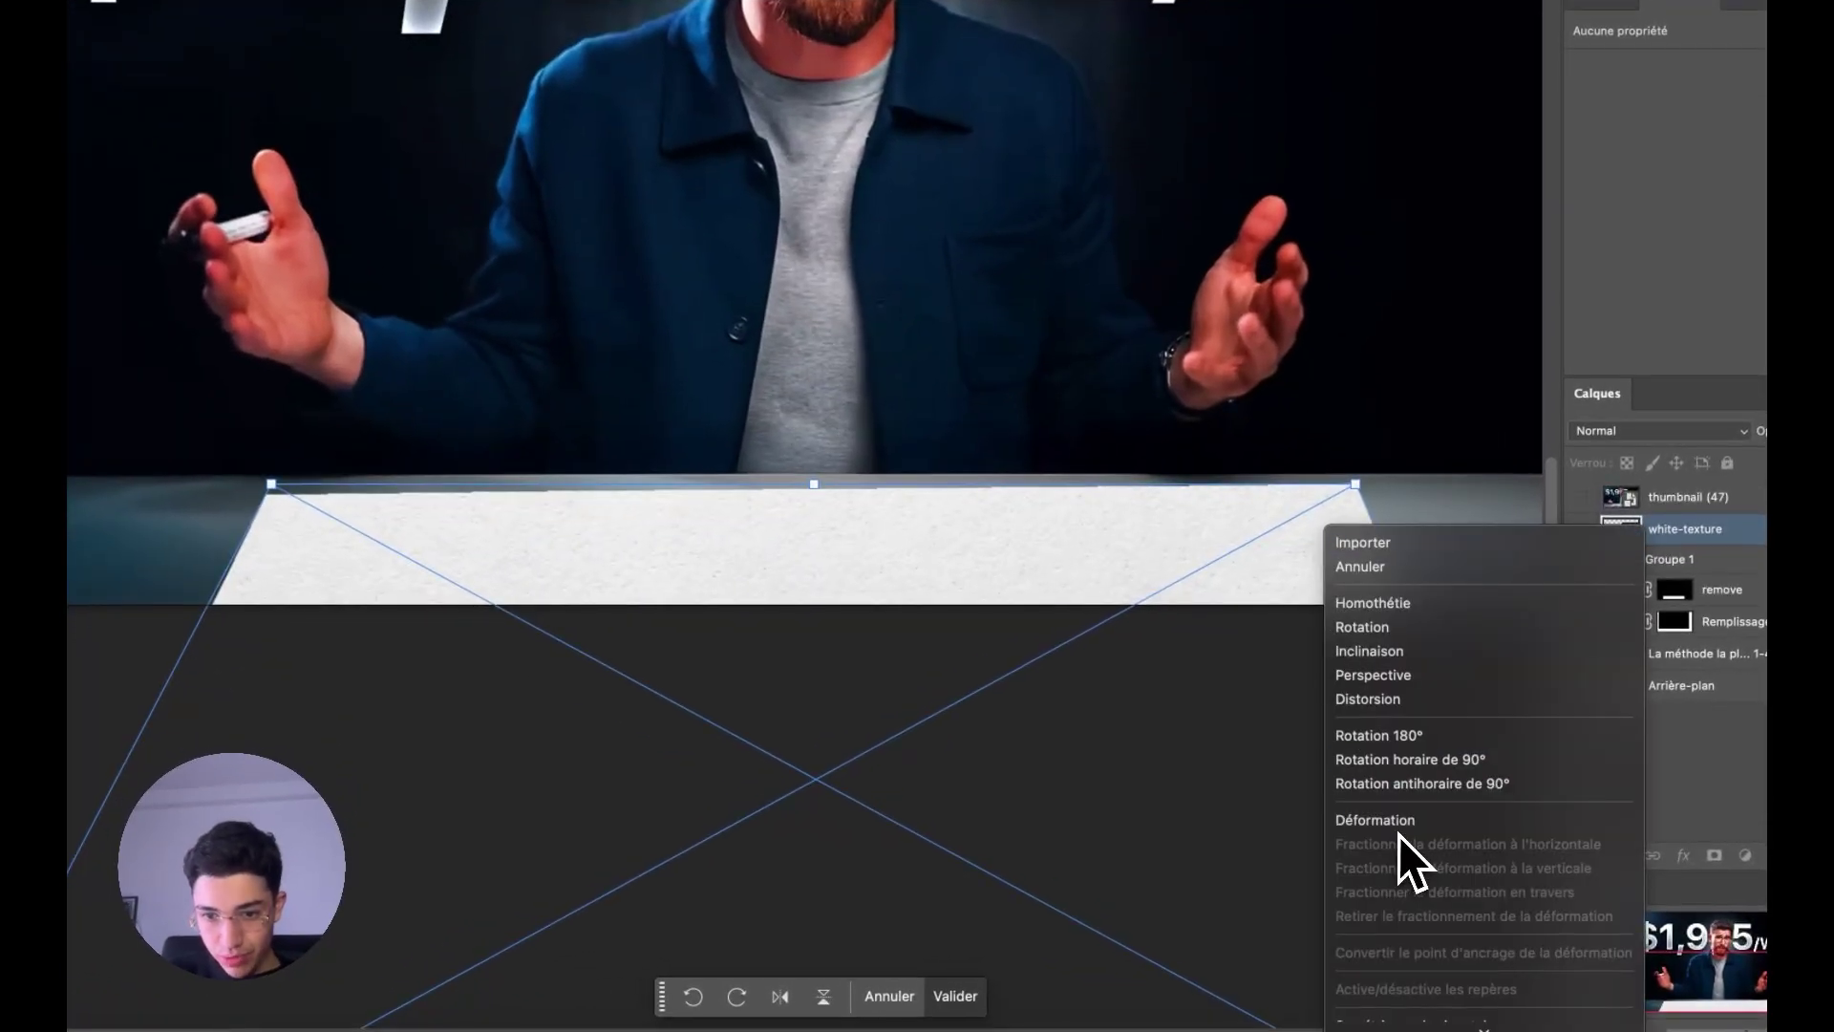
left_click(1395, 822)
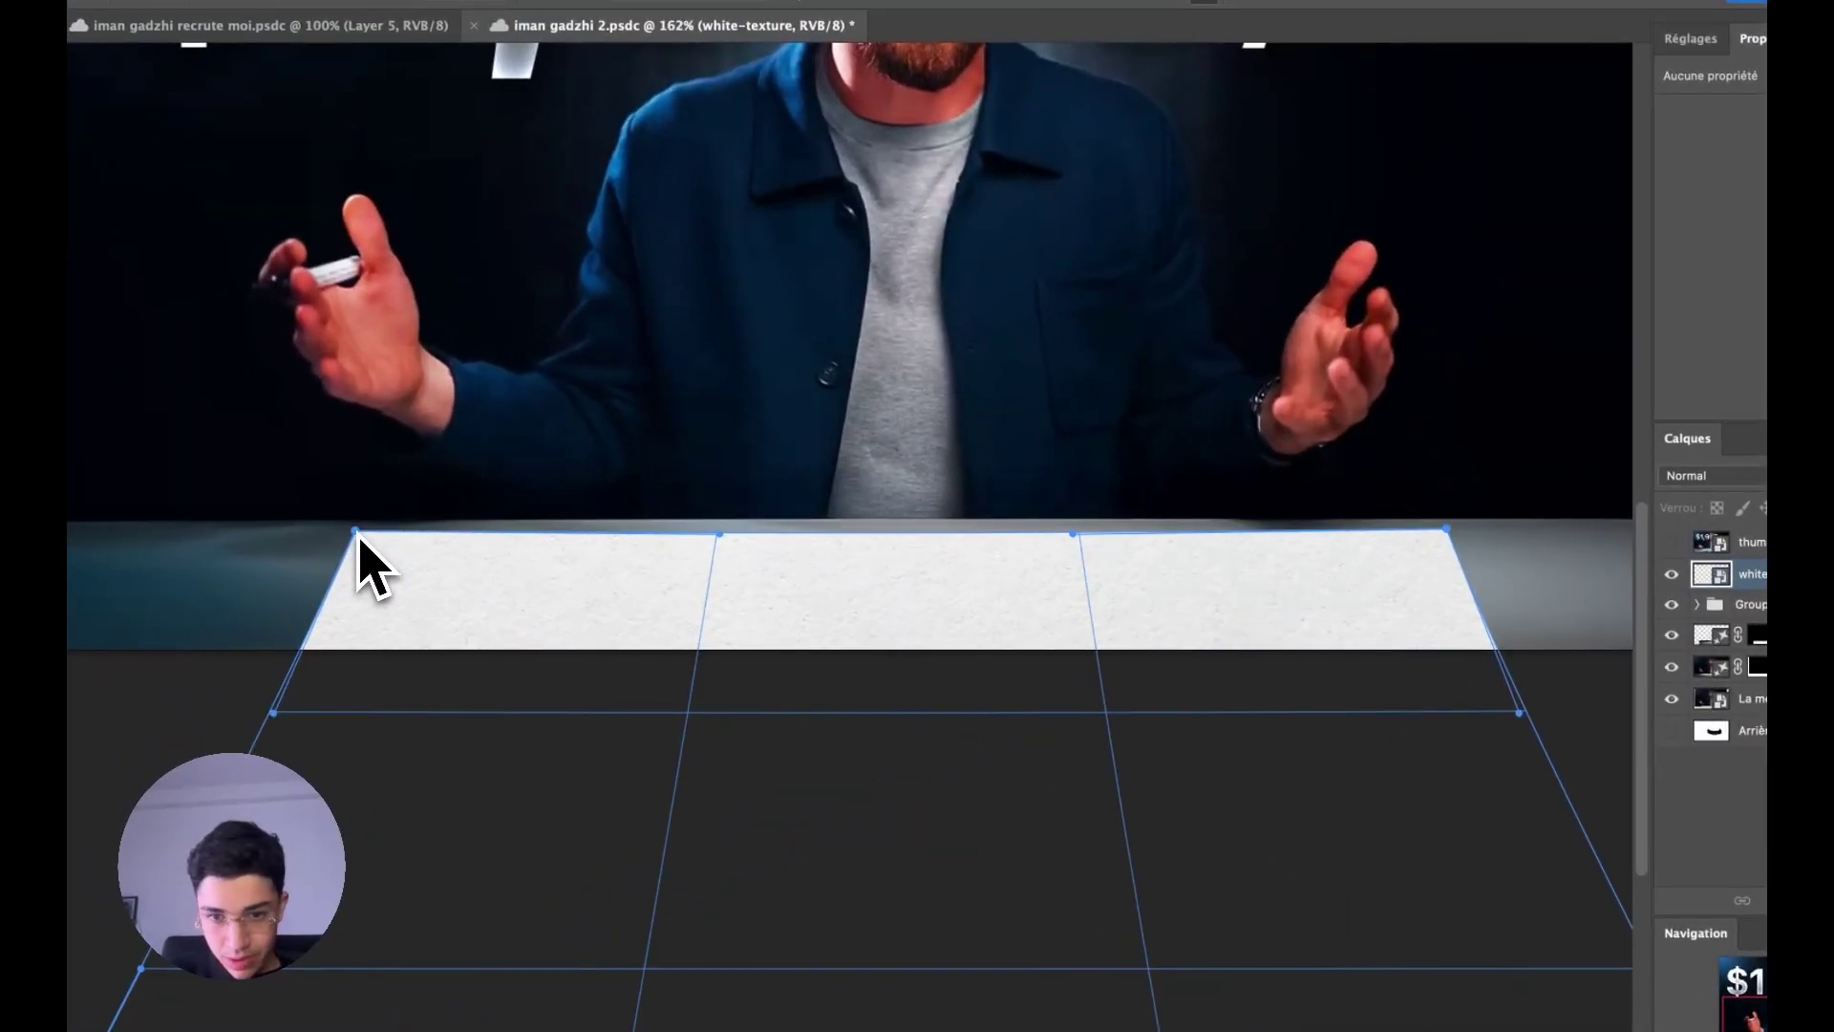
key("Return")
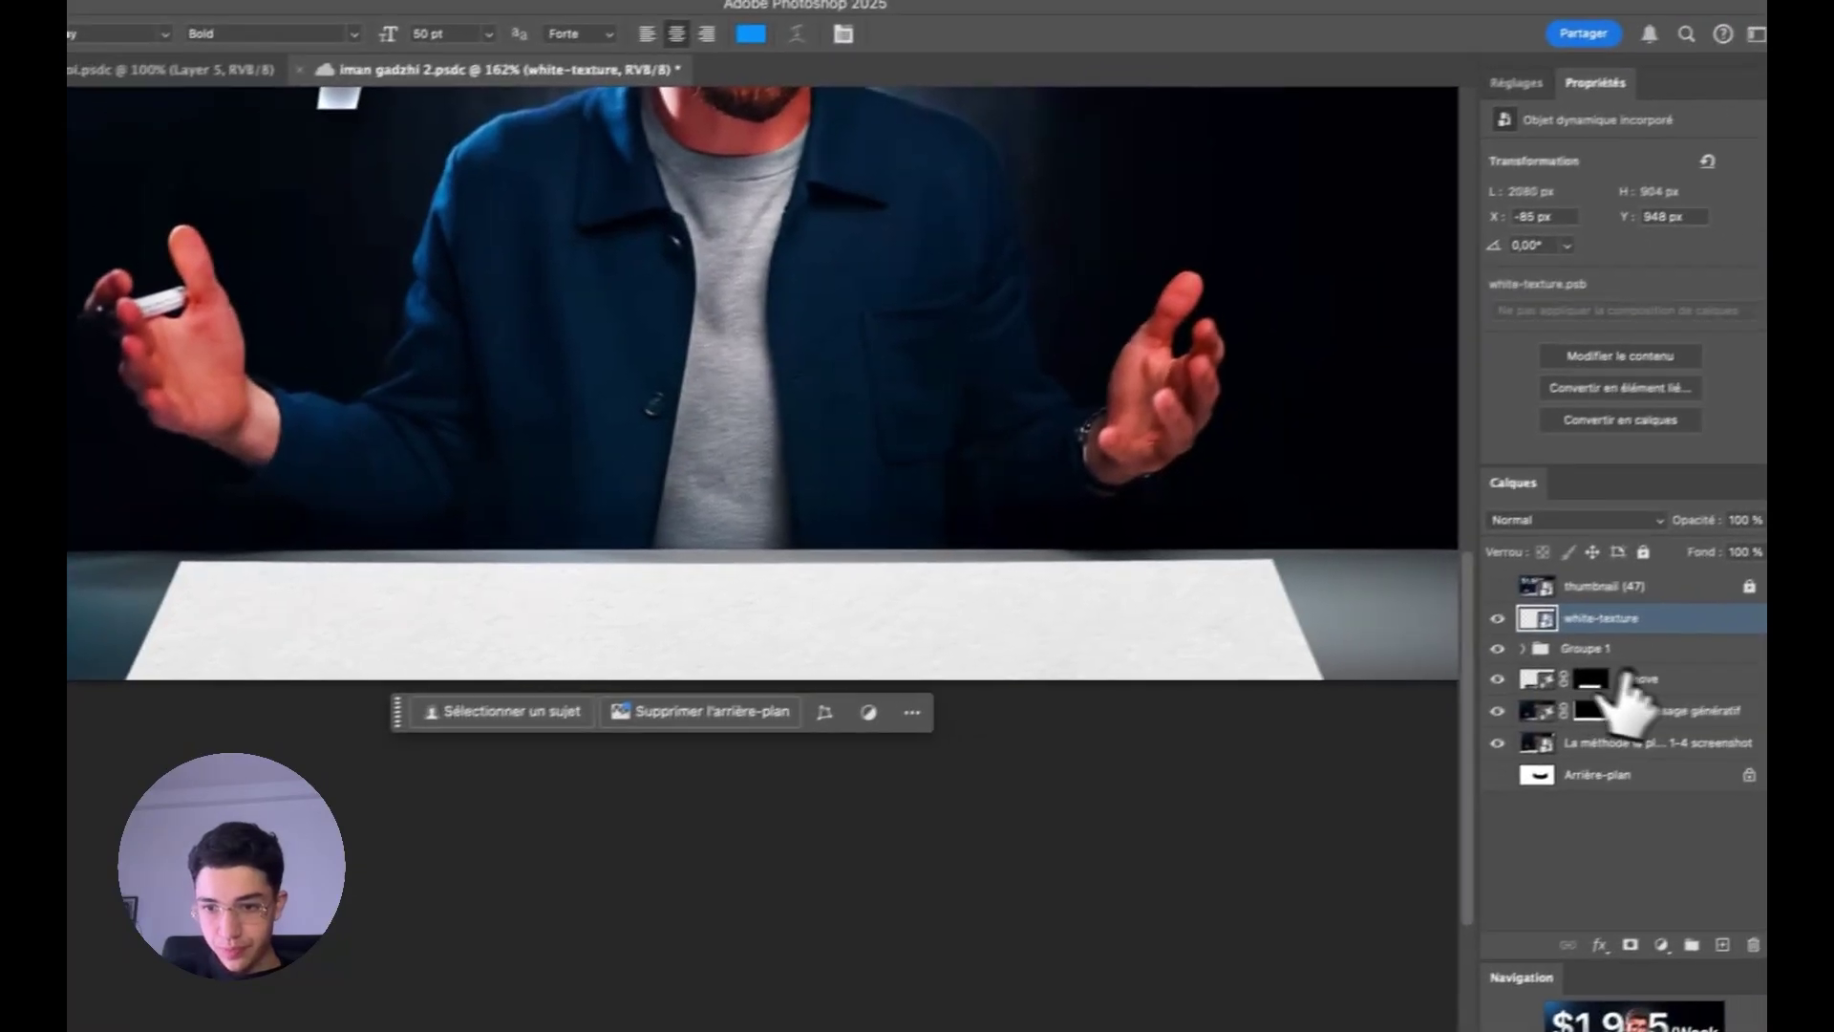
- Add a darkening Curves adjustment above Calque 2 and invert its mask
left_click(1512, 96)
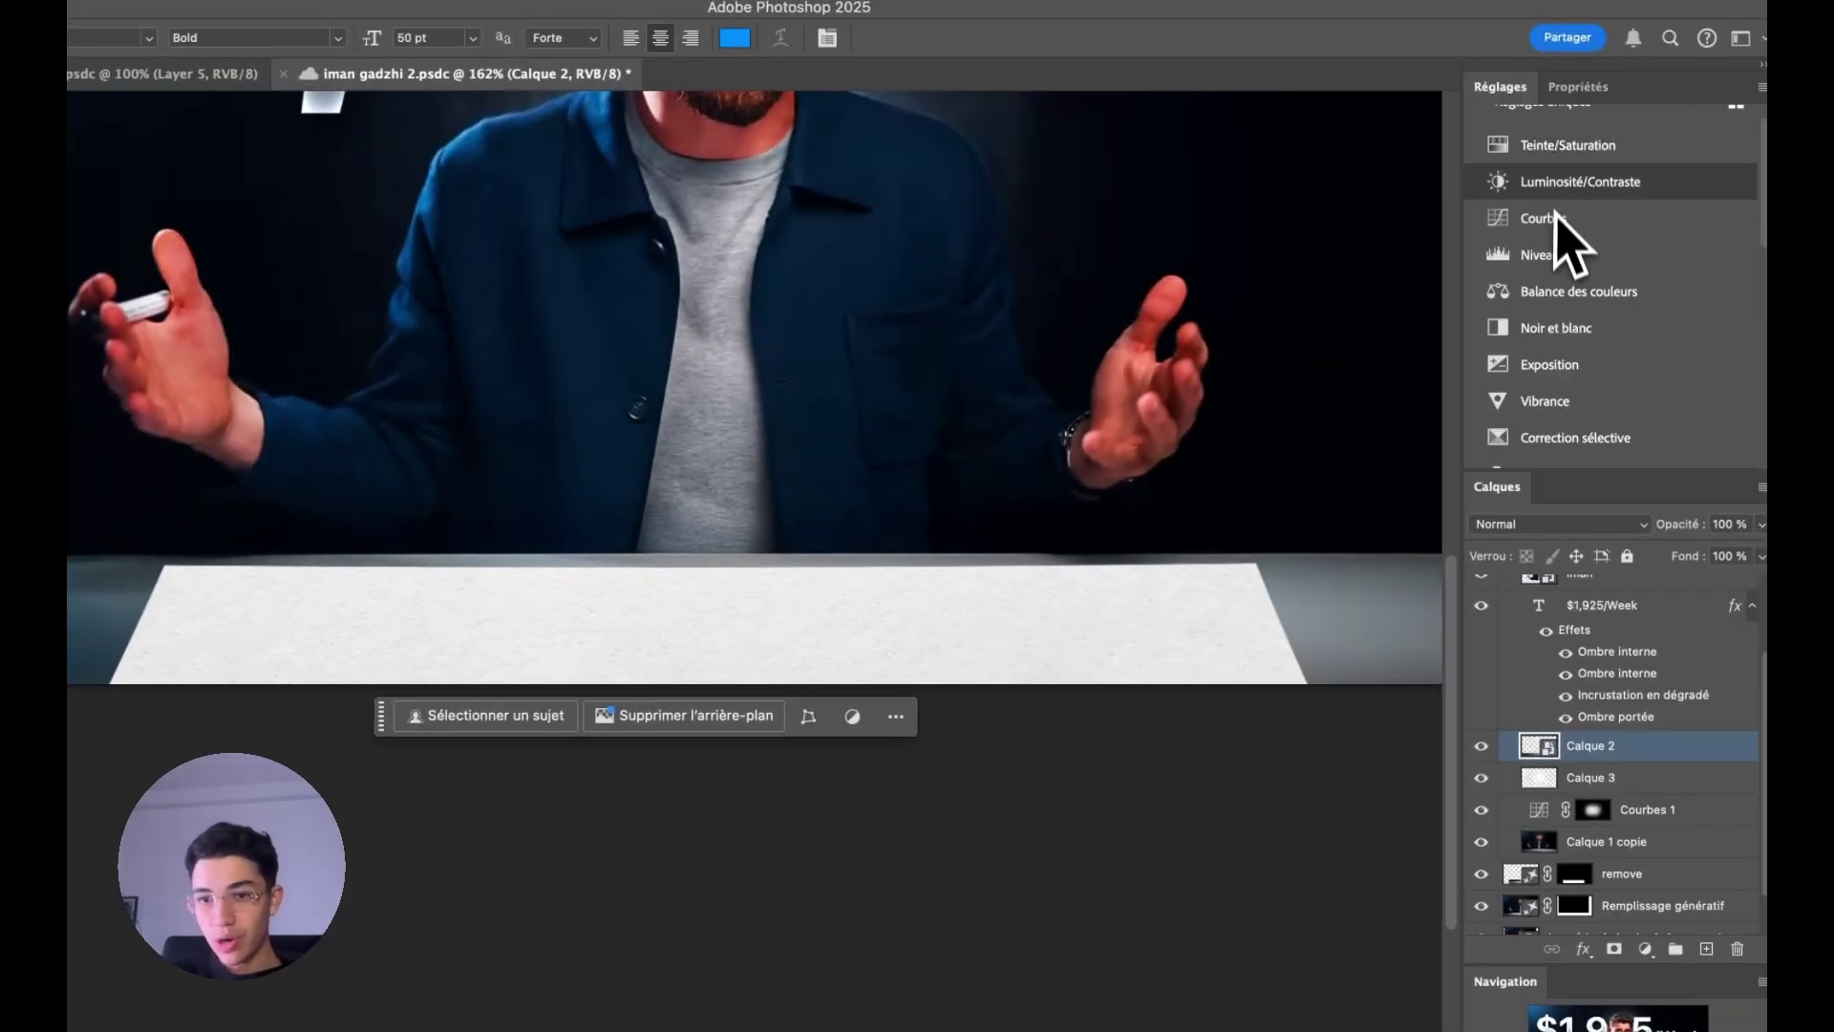
left_click(1574, 248)
mouse_move(1754, 344)
left_mouse_down()
mouse_move(1738, 328)
mouse_move(1645, 432)
left_mouse_up()
key("super+i")
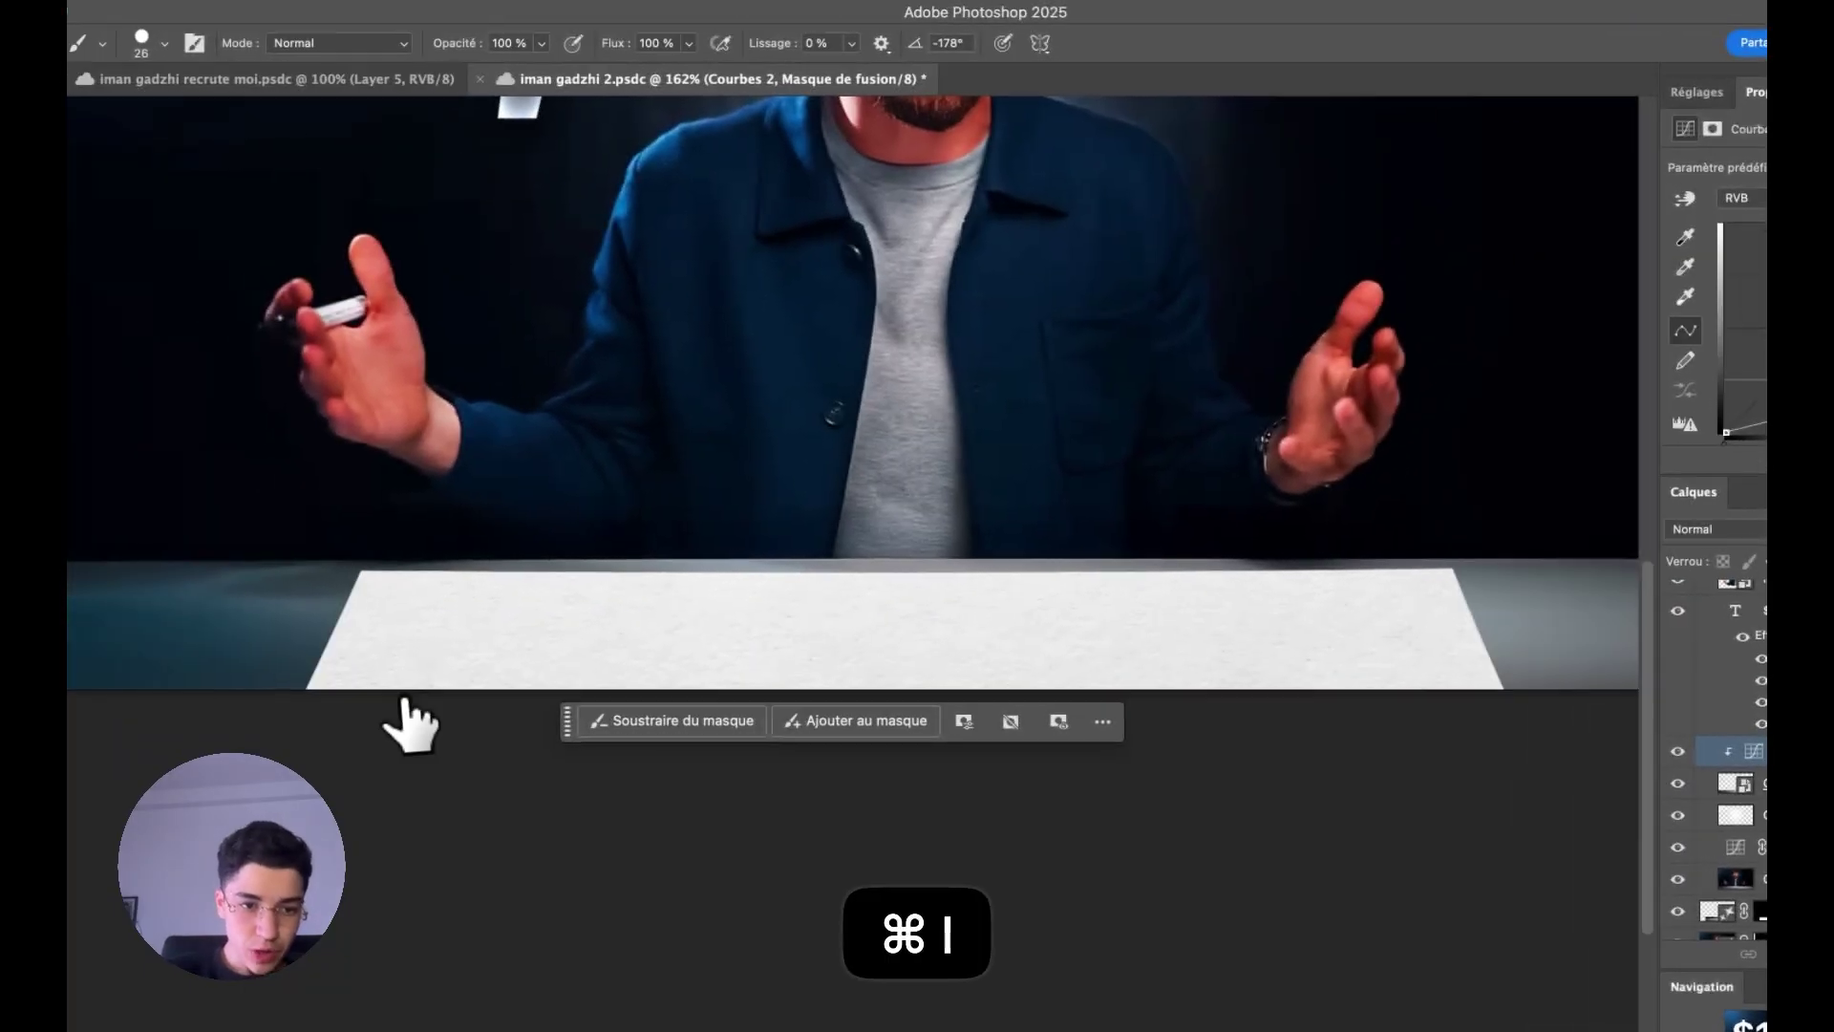
- Paint the darkening back in near the table edge with a large white brush
right_click(206, 692)
key("Escape")
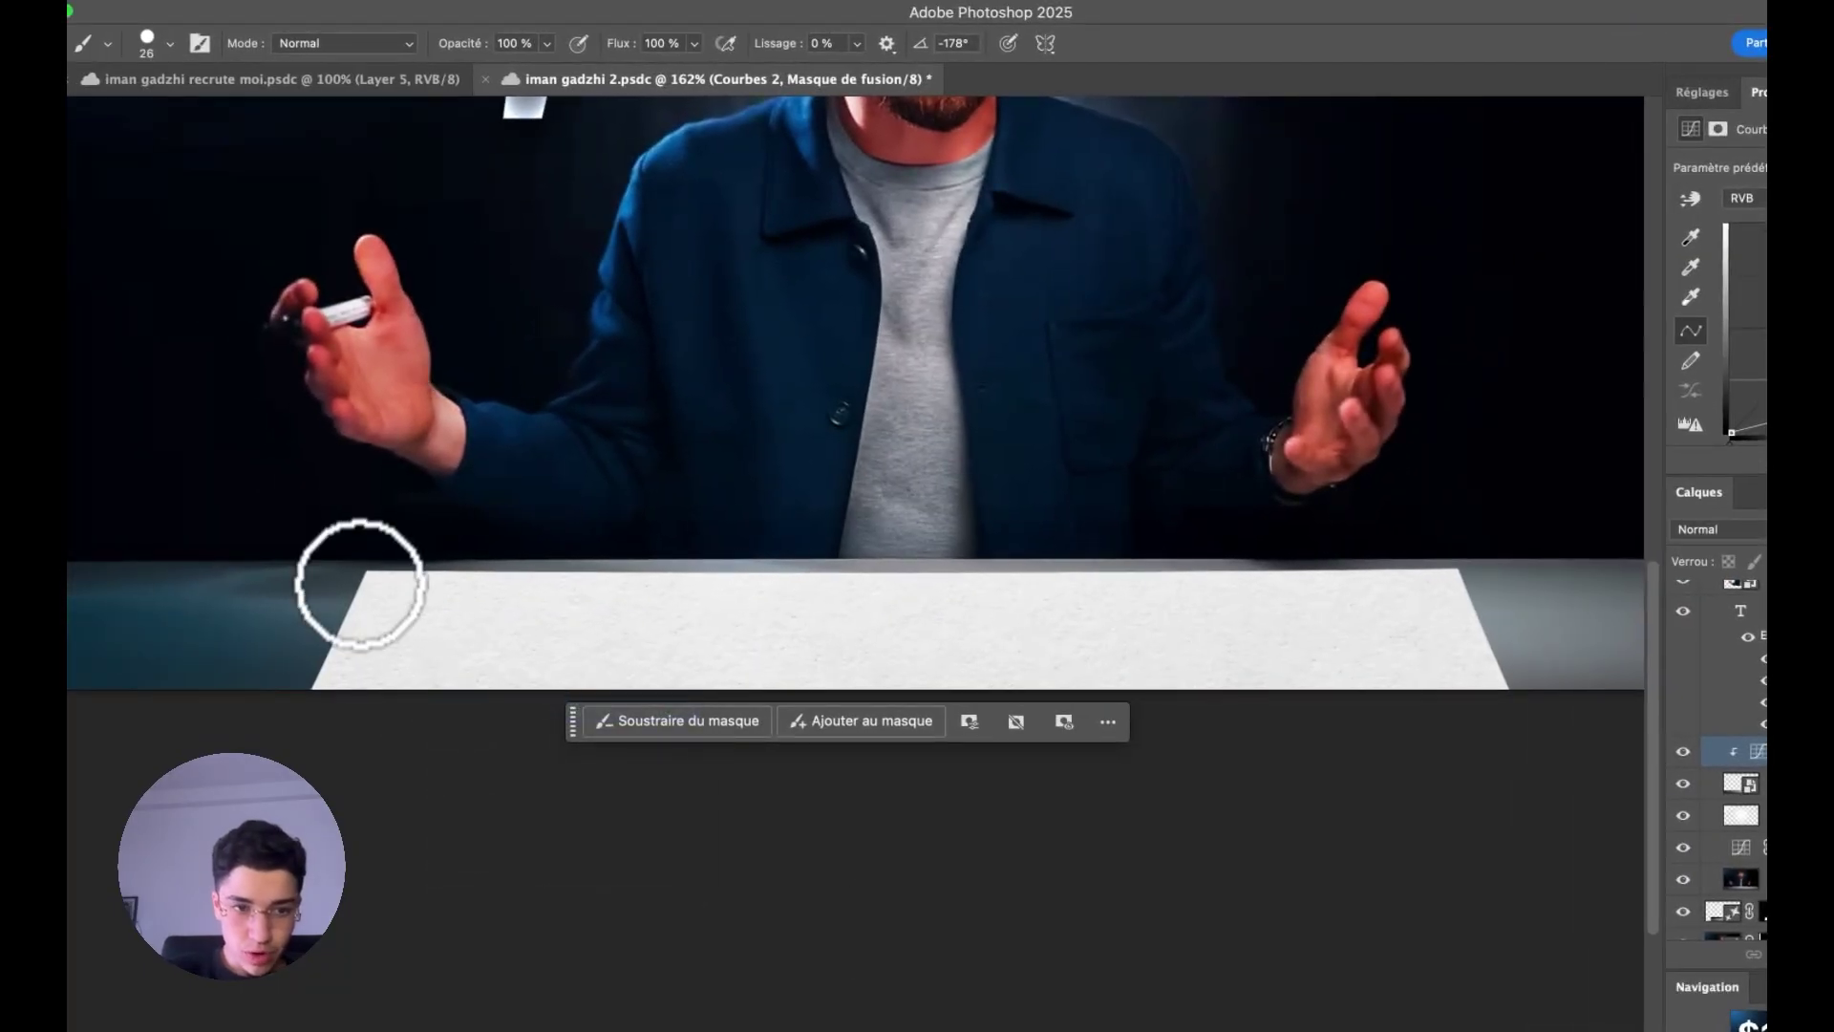
left_click_drag(369, 606, 377, 604)
key("d")
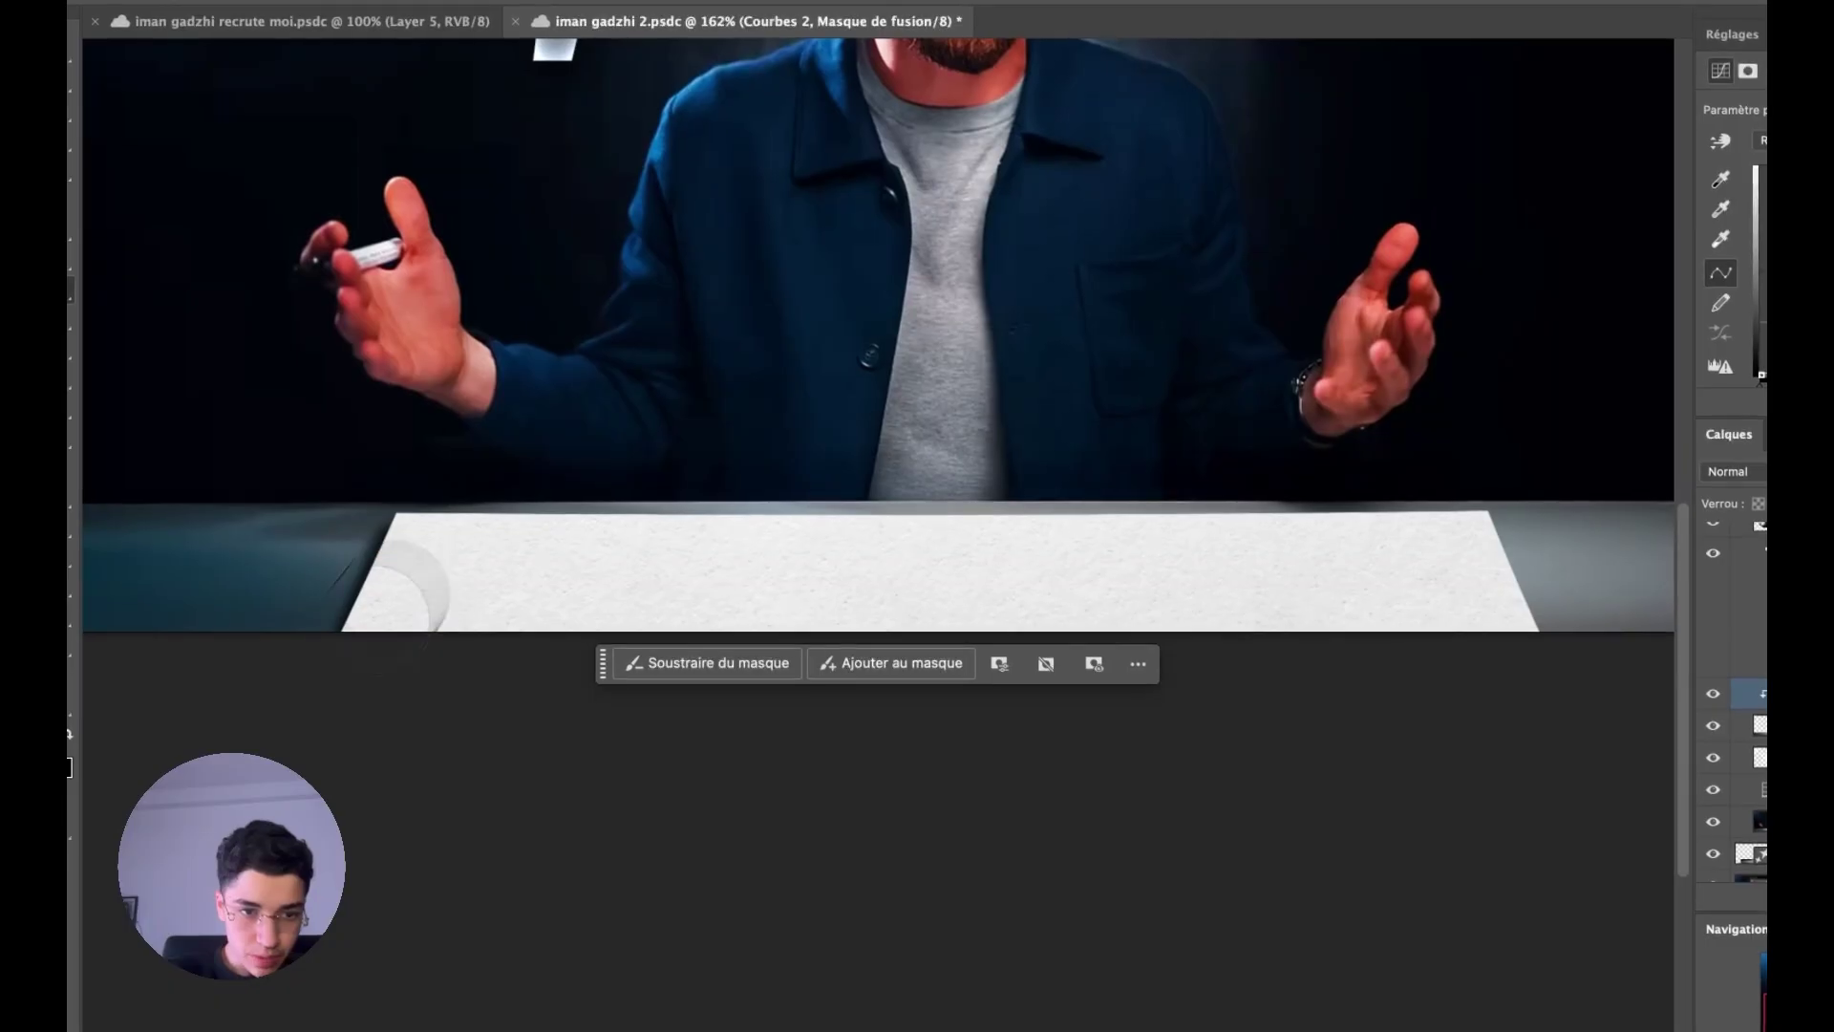
left_click_drag(359, 604, 363, 575)
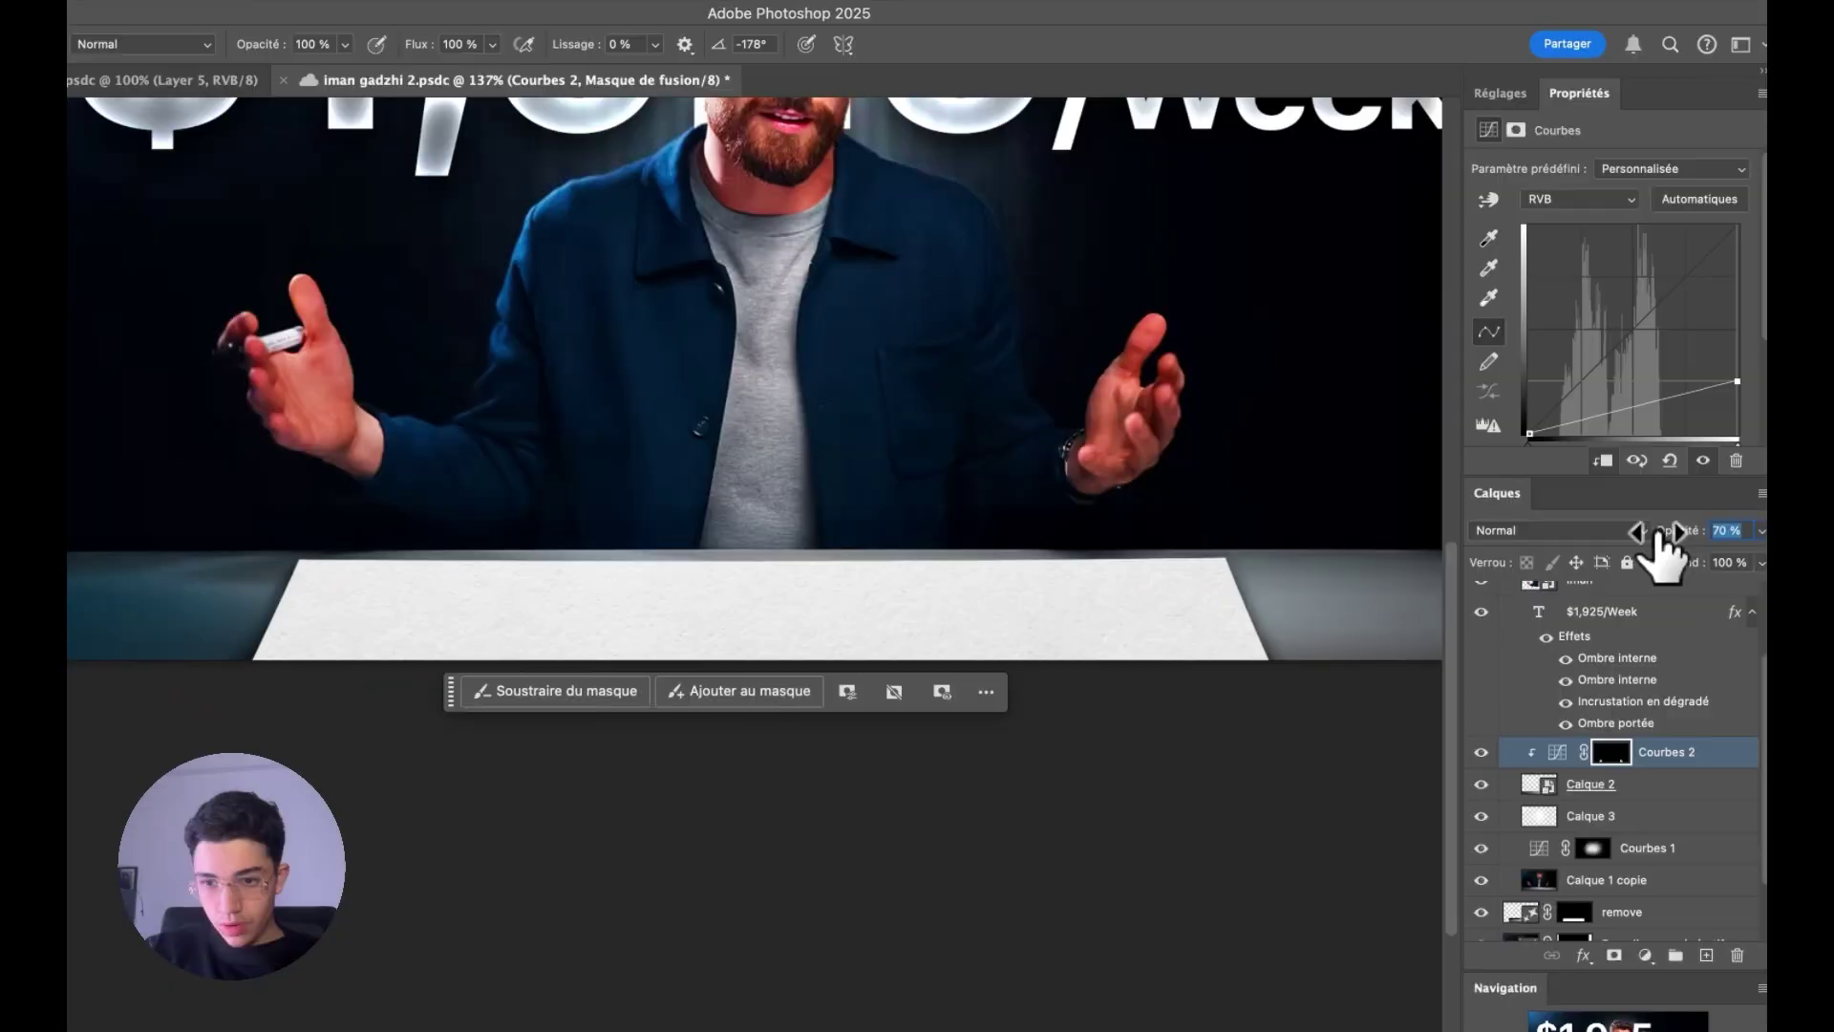
scroll(1614, 667, "up", 3)
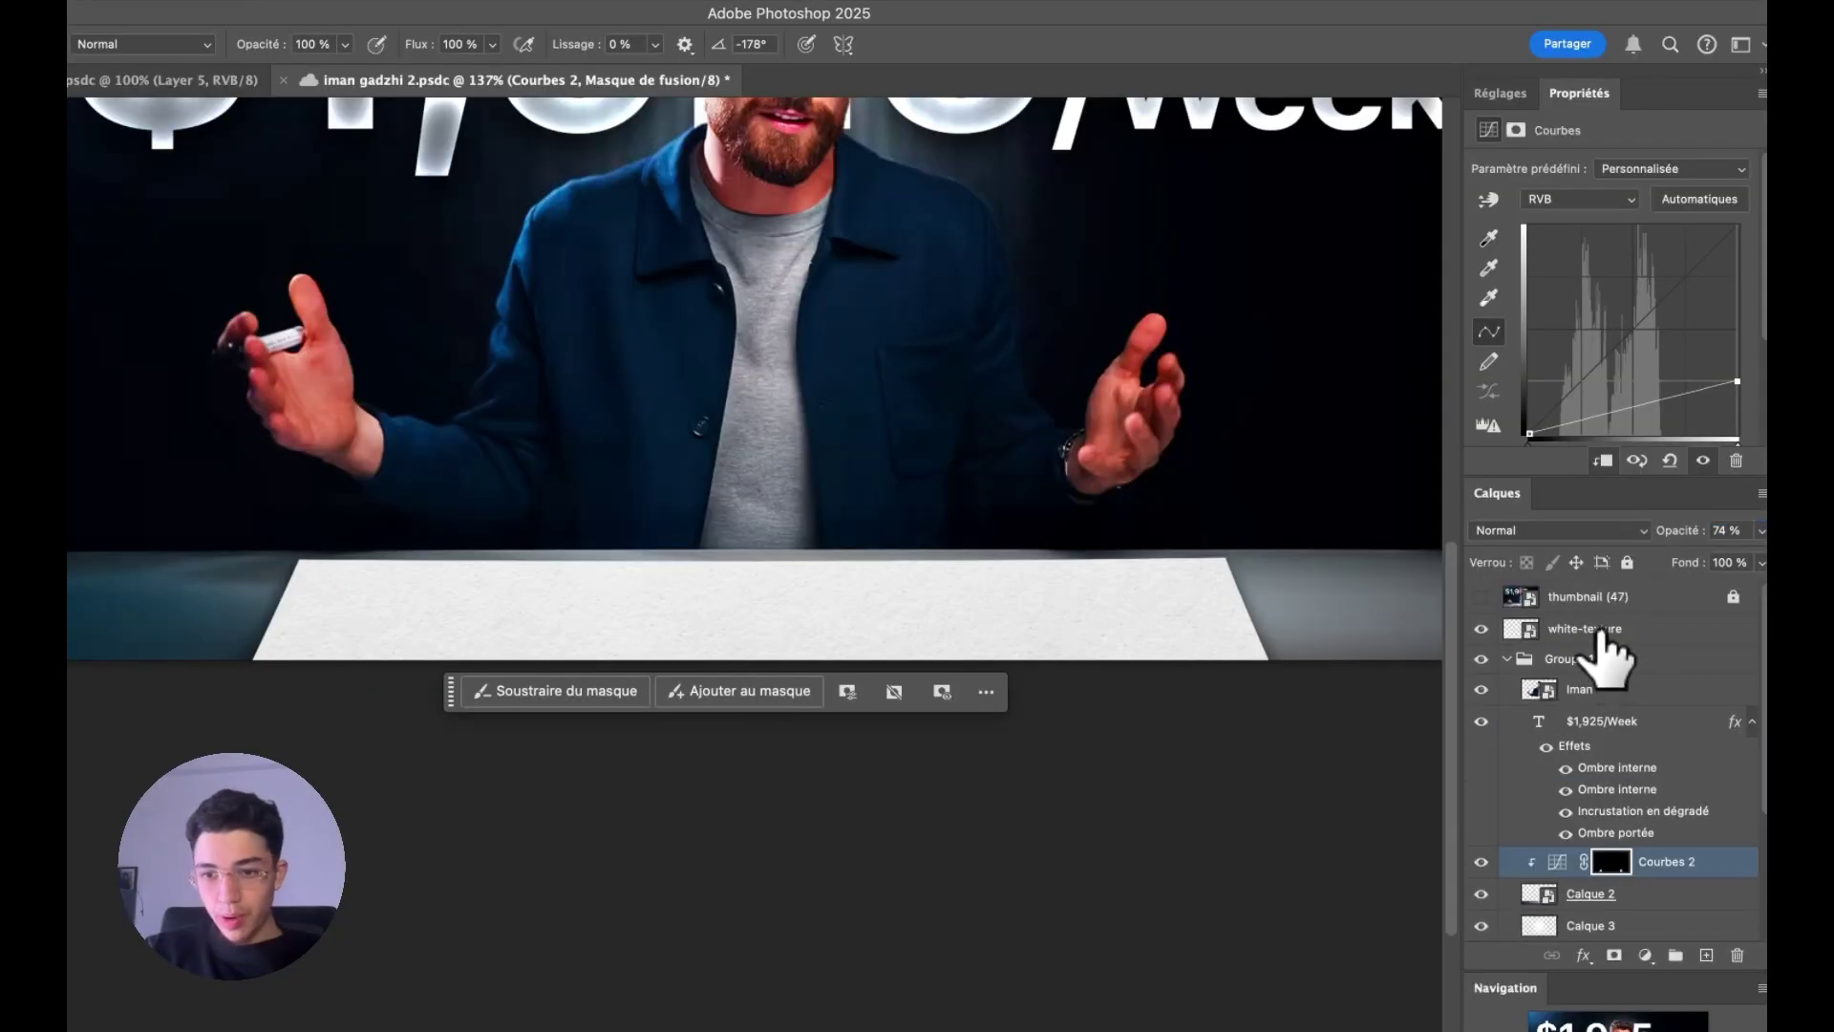
left_click(1585, 629)
left_click(1499, 93)
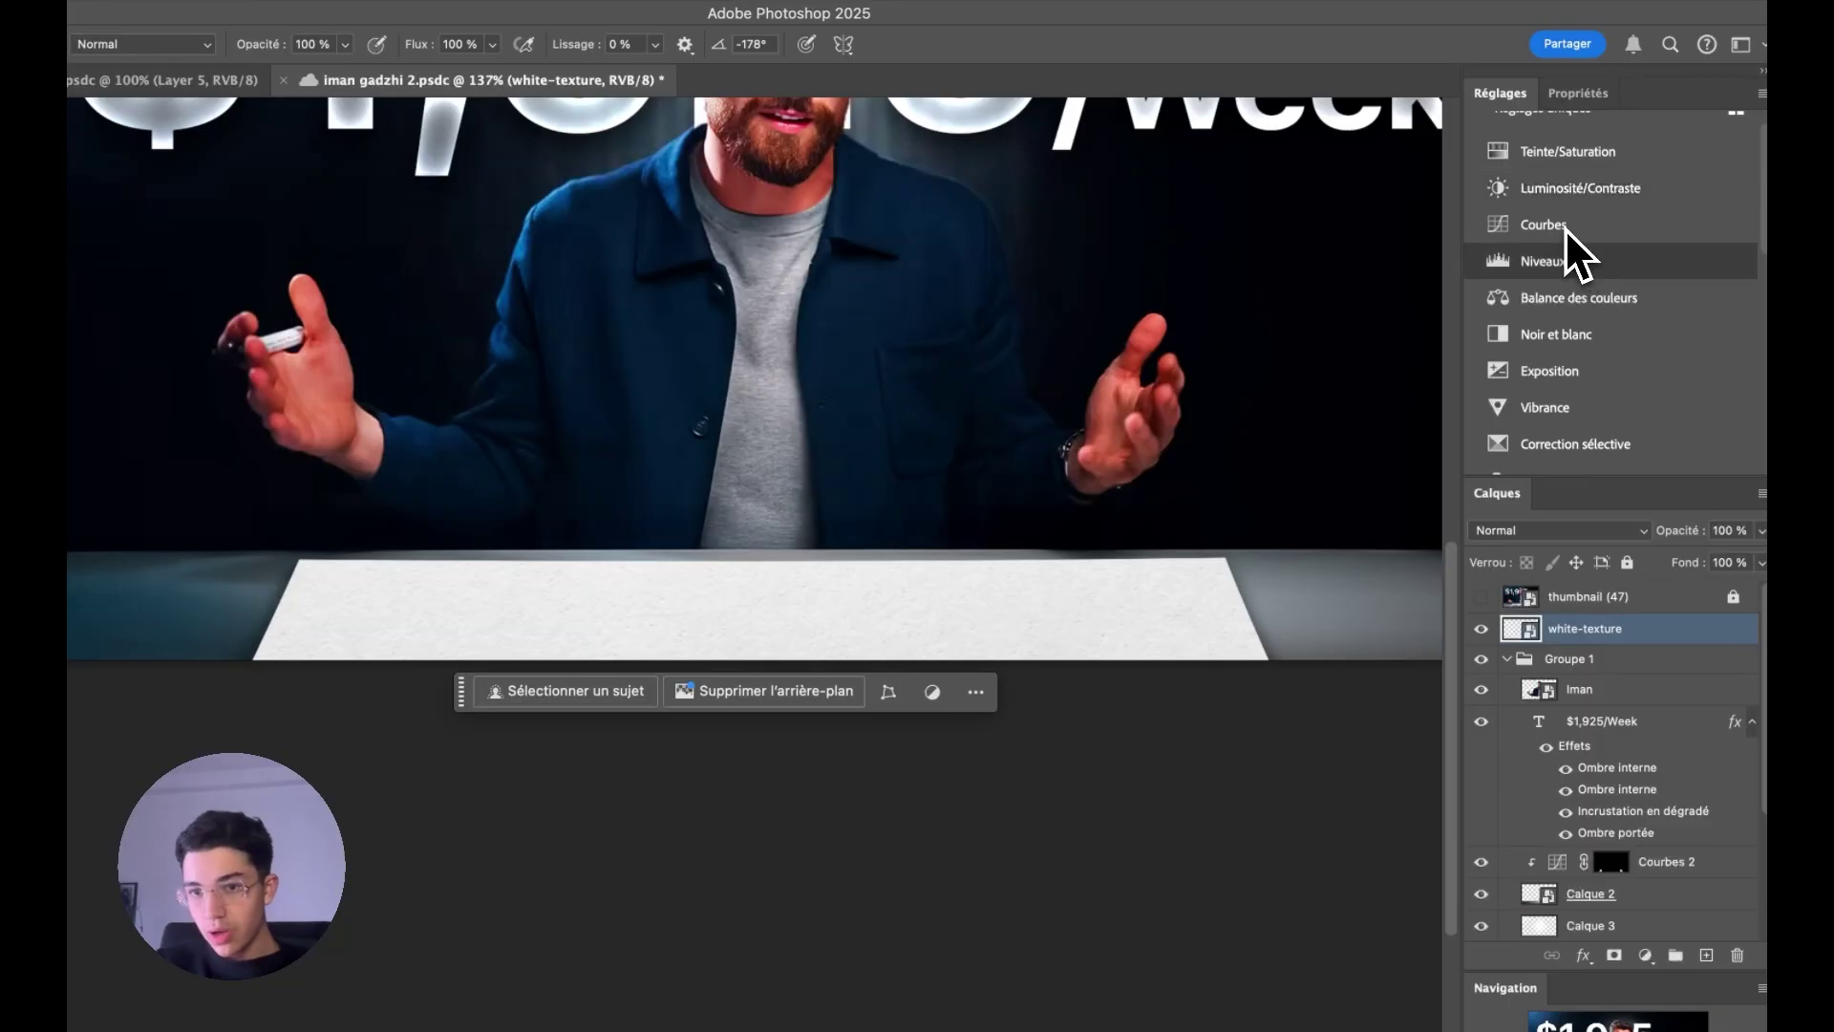
- Add a Curves layer for the paper, lowering highlights and raising blue midtones
left_click(1544, 224)
left_click_drag(1736, 244, 1737, 321)
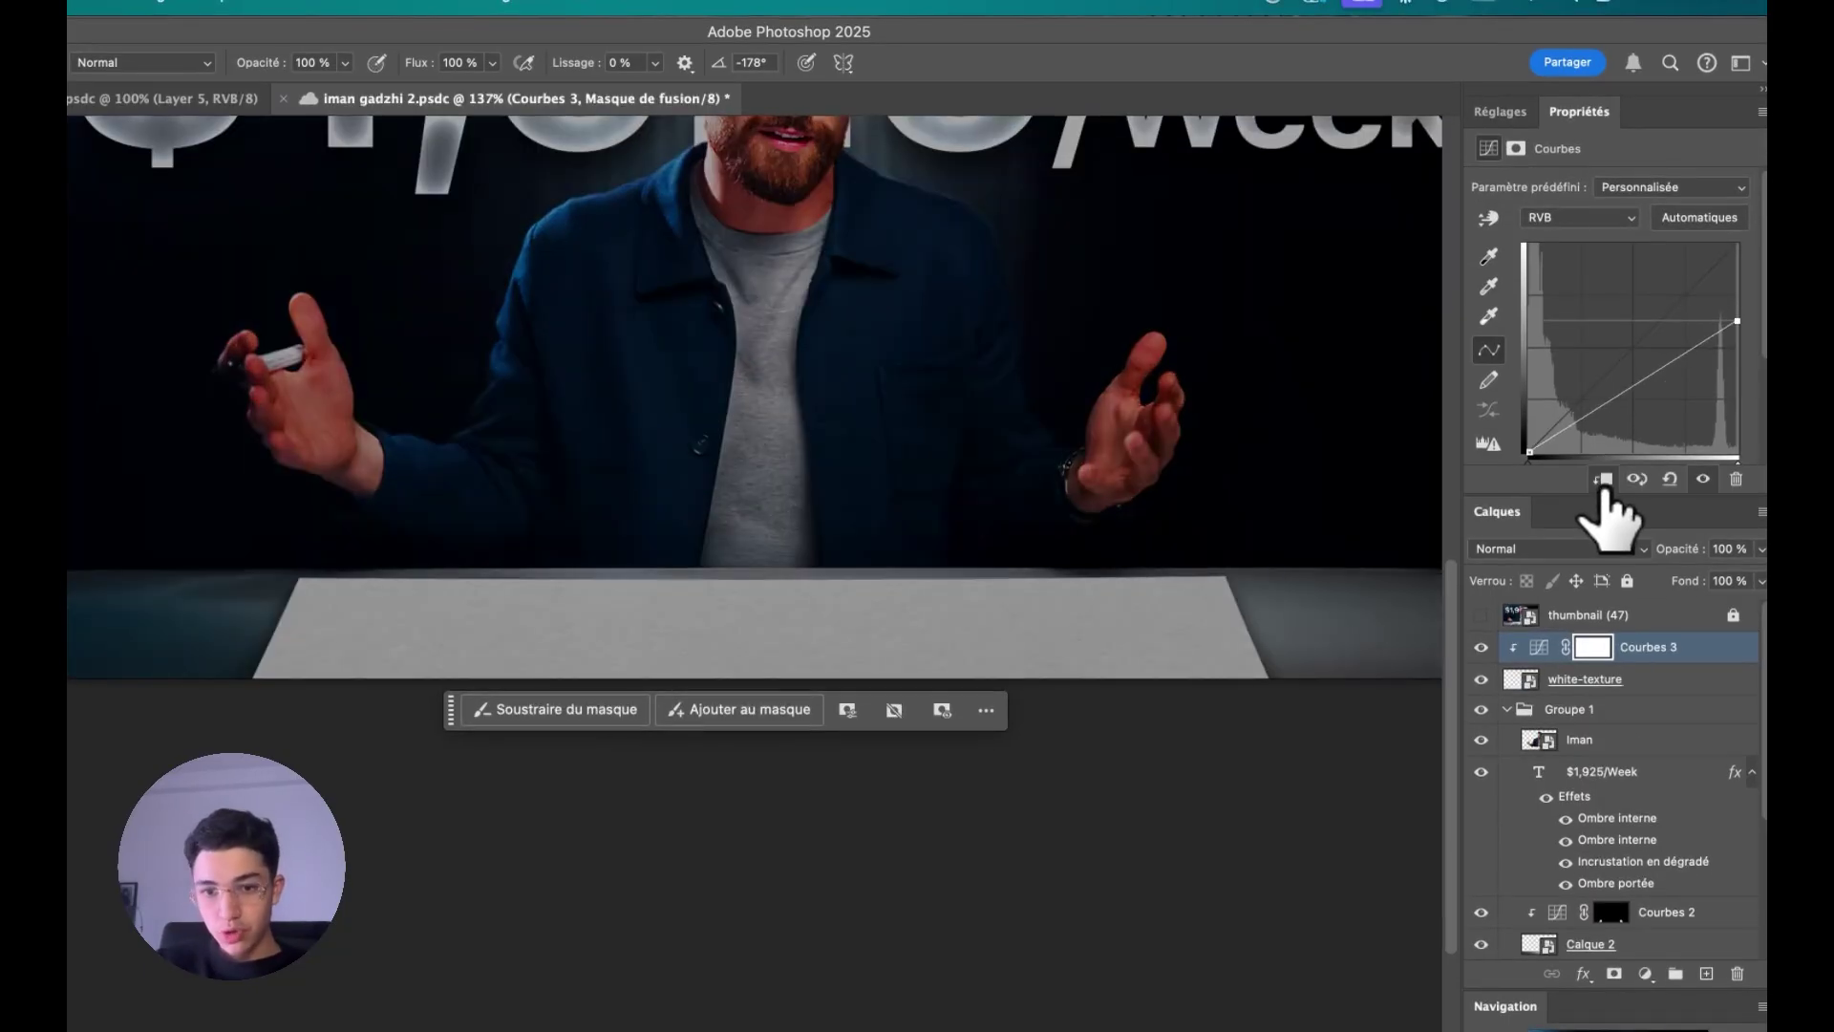
left_click(1549, 224)
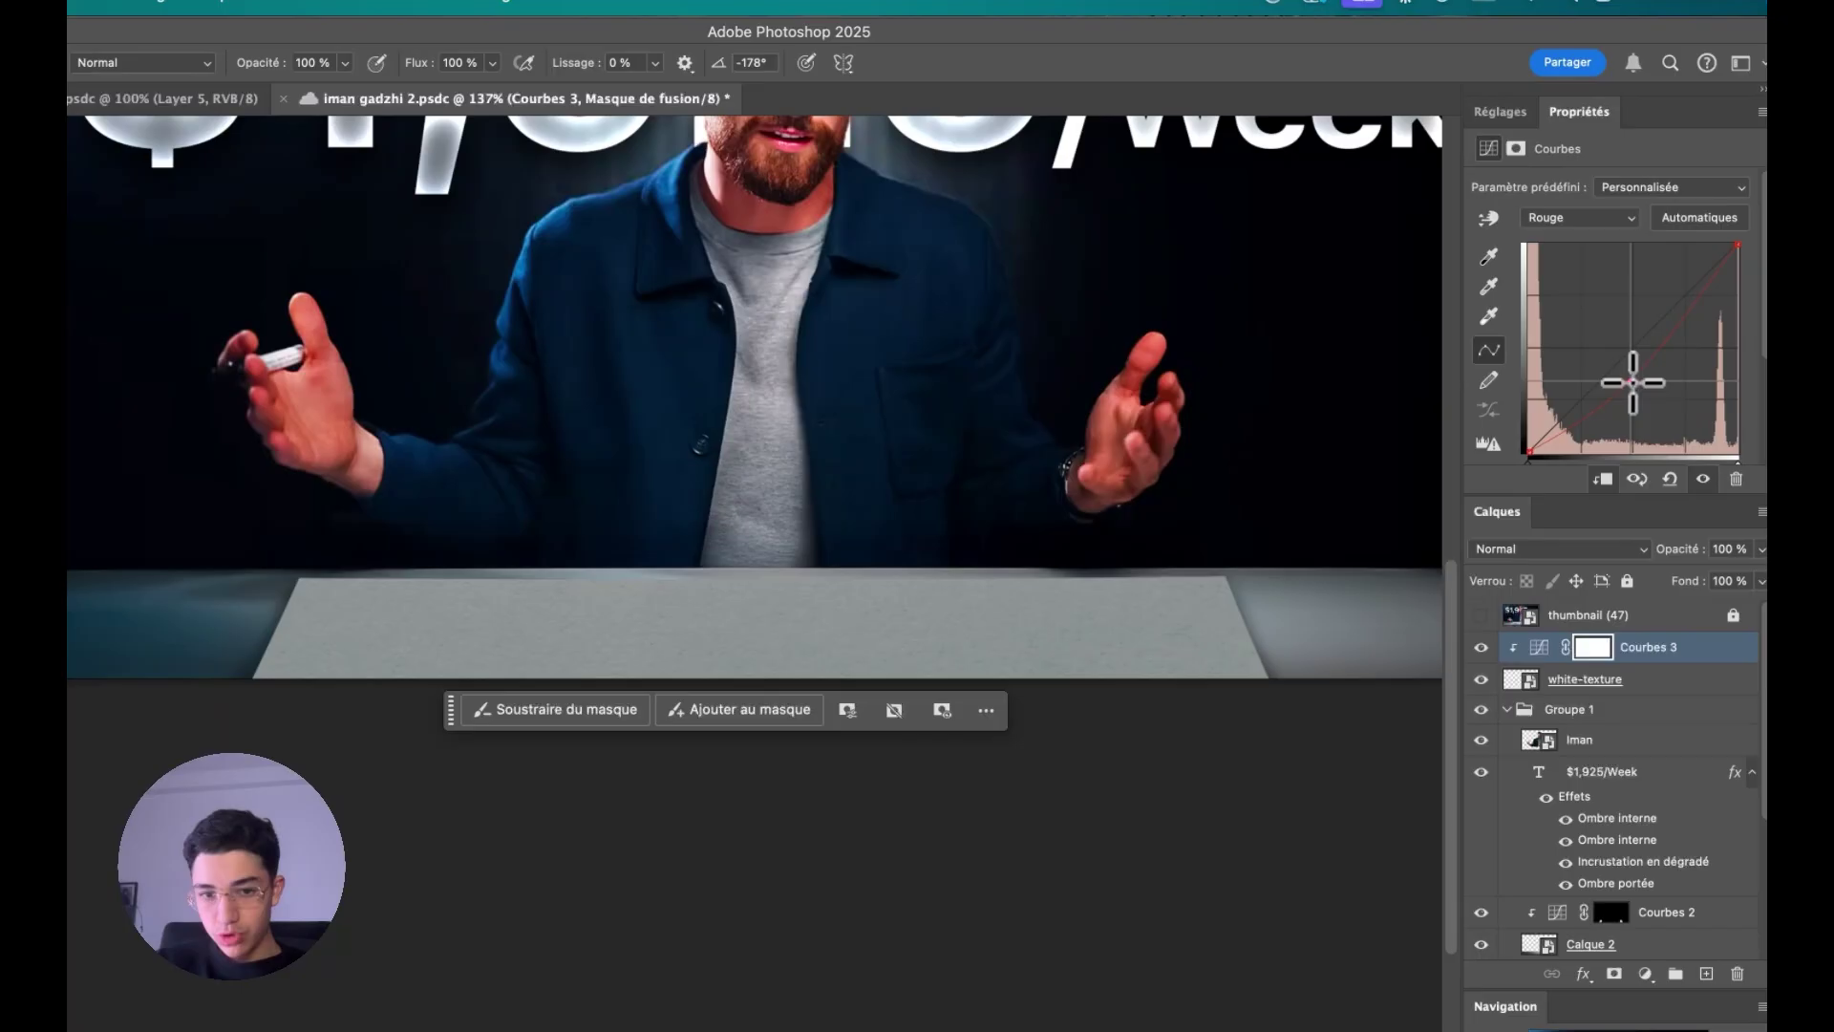
left_click(1576, 218)
left_click(1576, 270)
left_click_drag(1632, 346, 1627, 325)
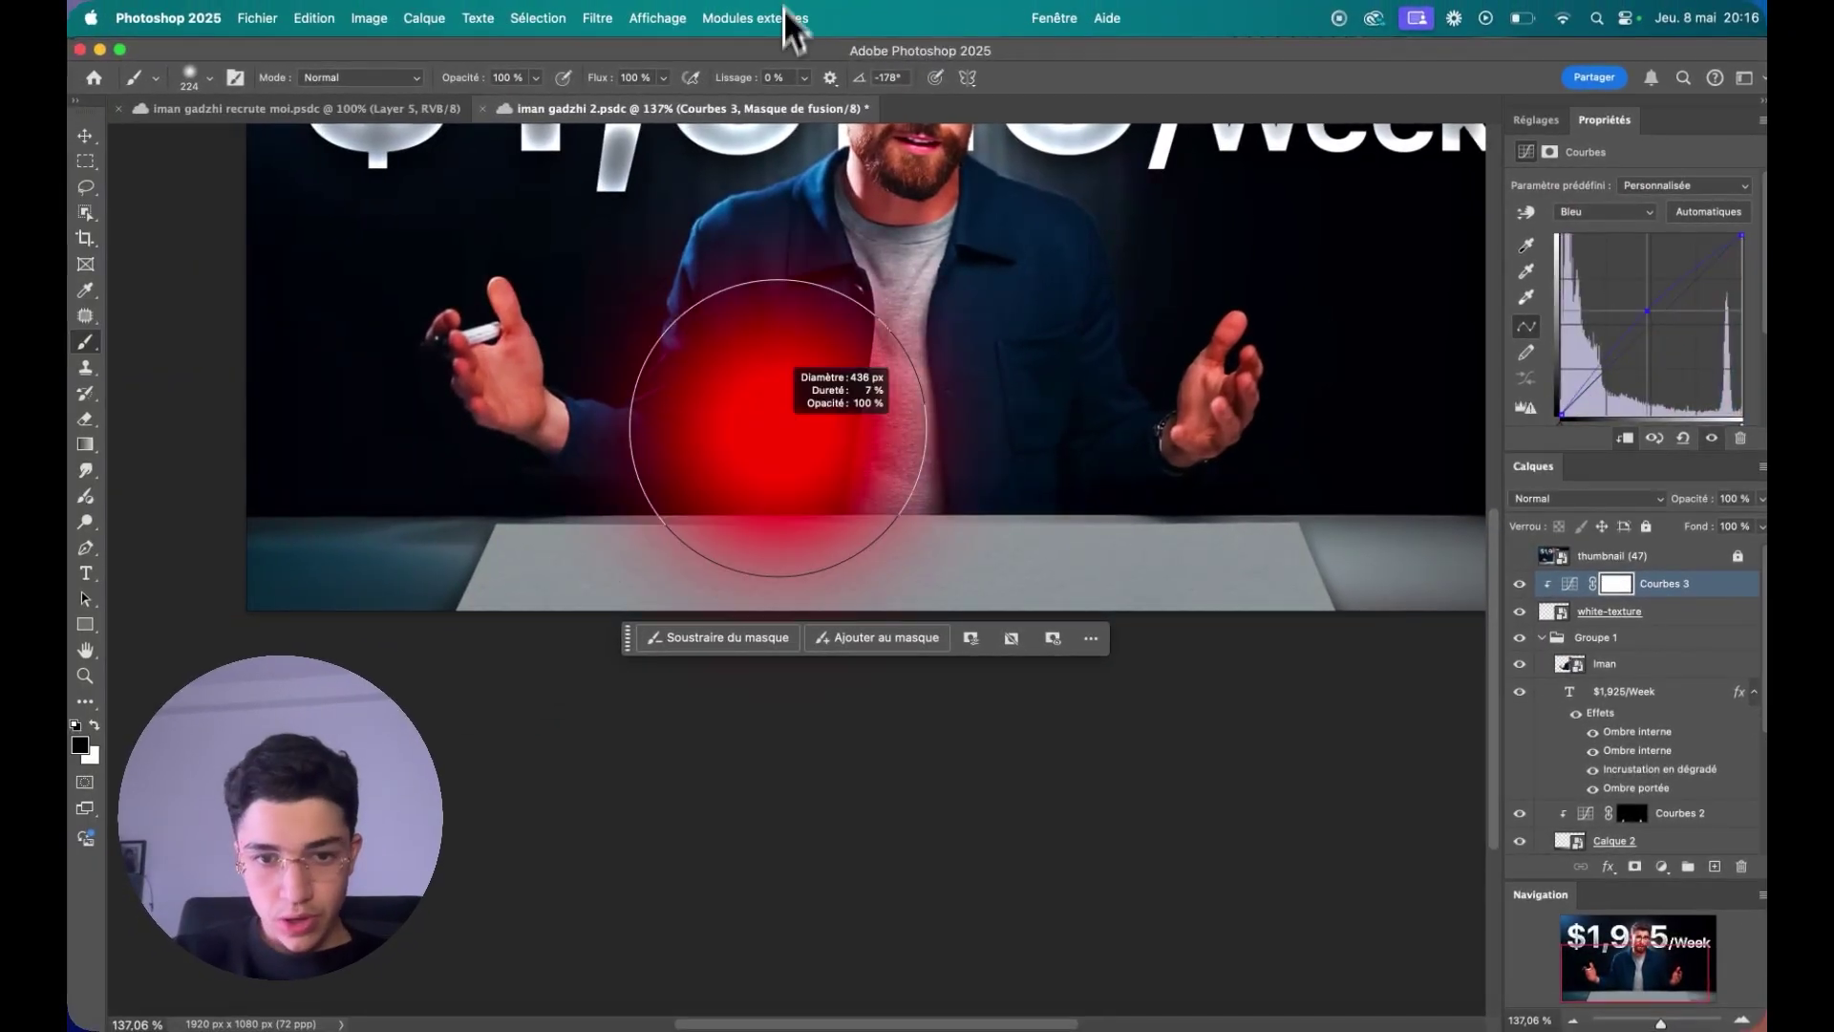
- Invert the paper curve's mask and enlarge the brush to cover the sheet
left_click_drag(793, 427, 969, 438)
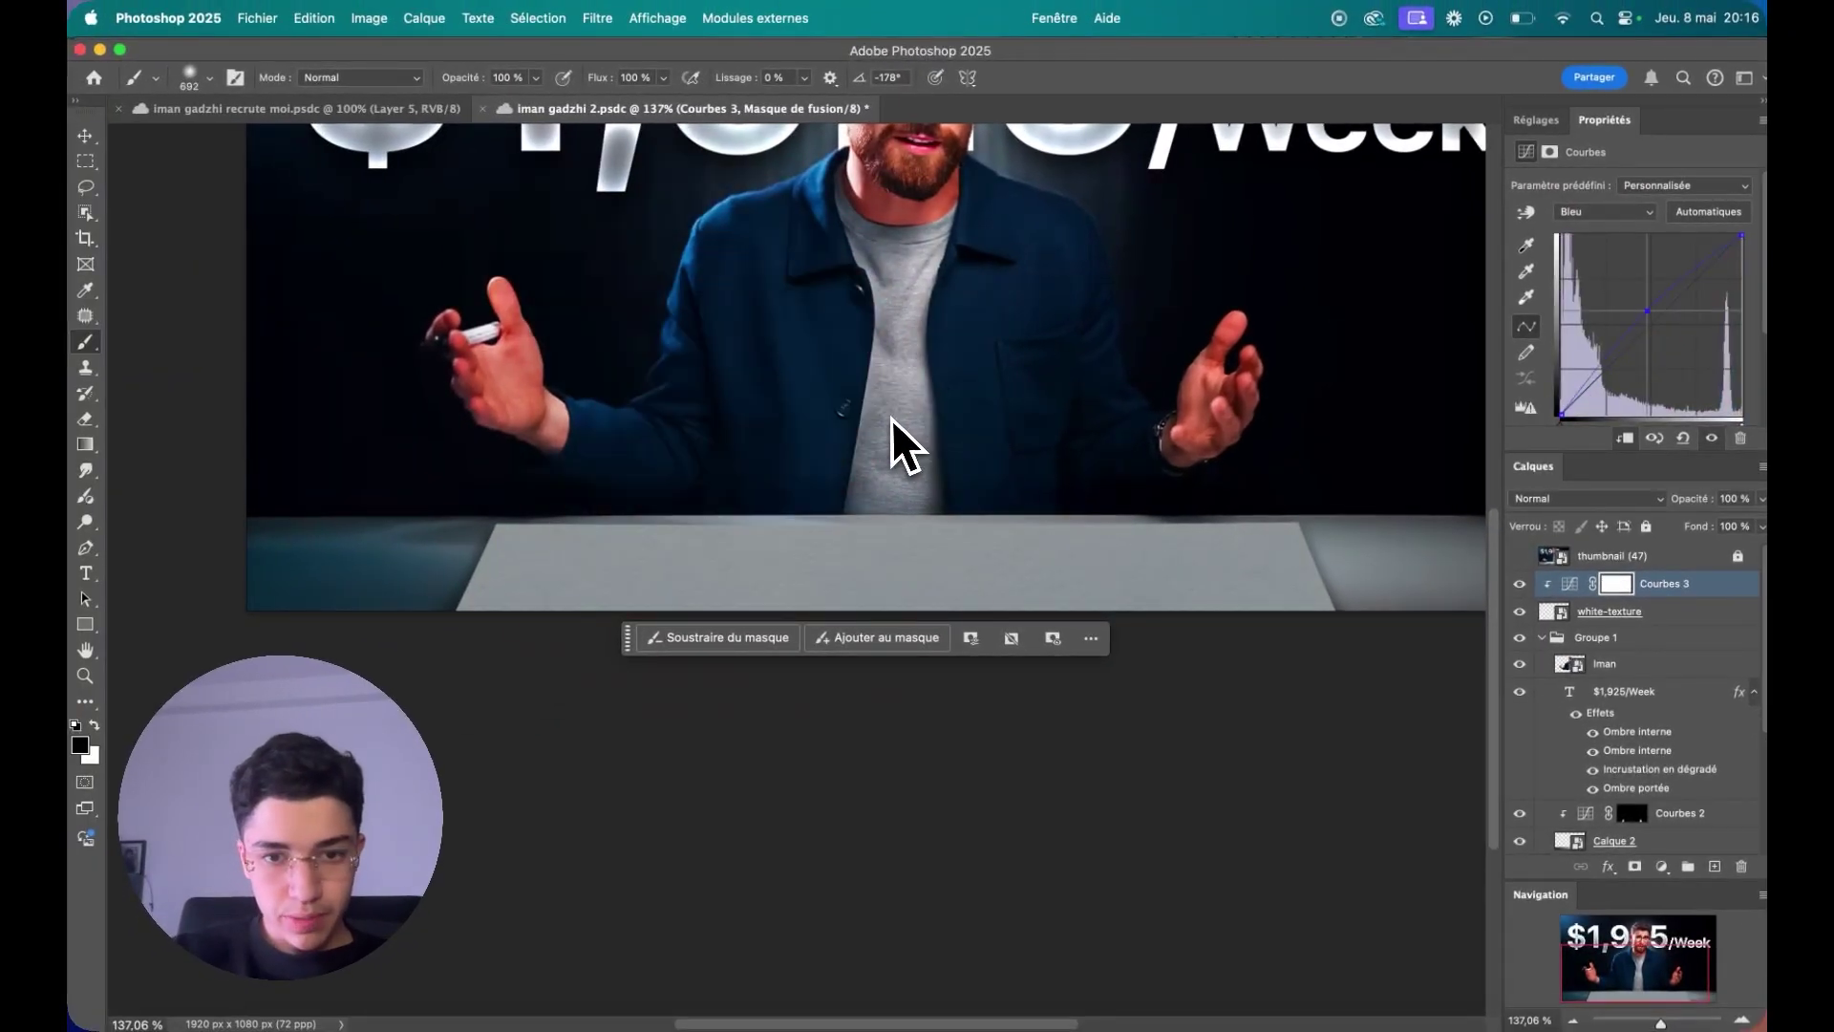
scroll(900, 442, "down", 5)
left_click_drag(703, 320, 1051, 354)
key("ctrl+i")
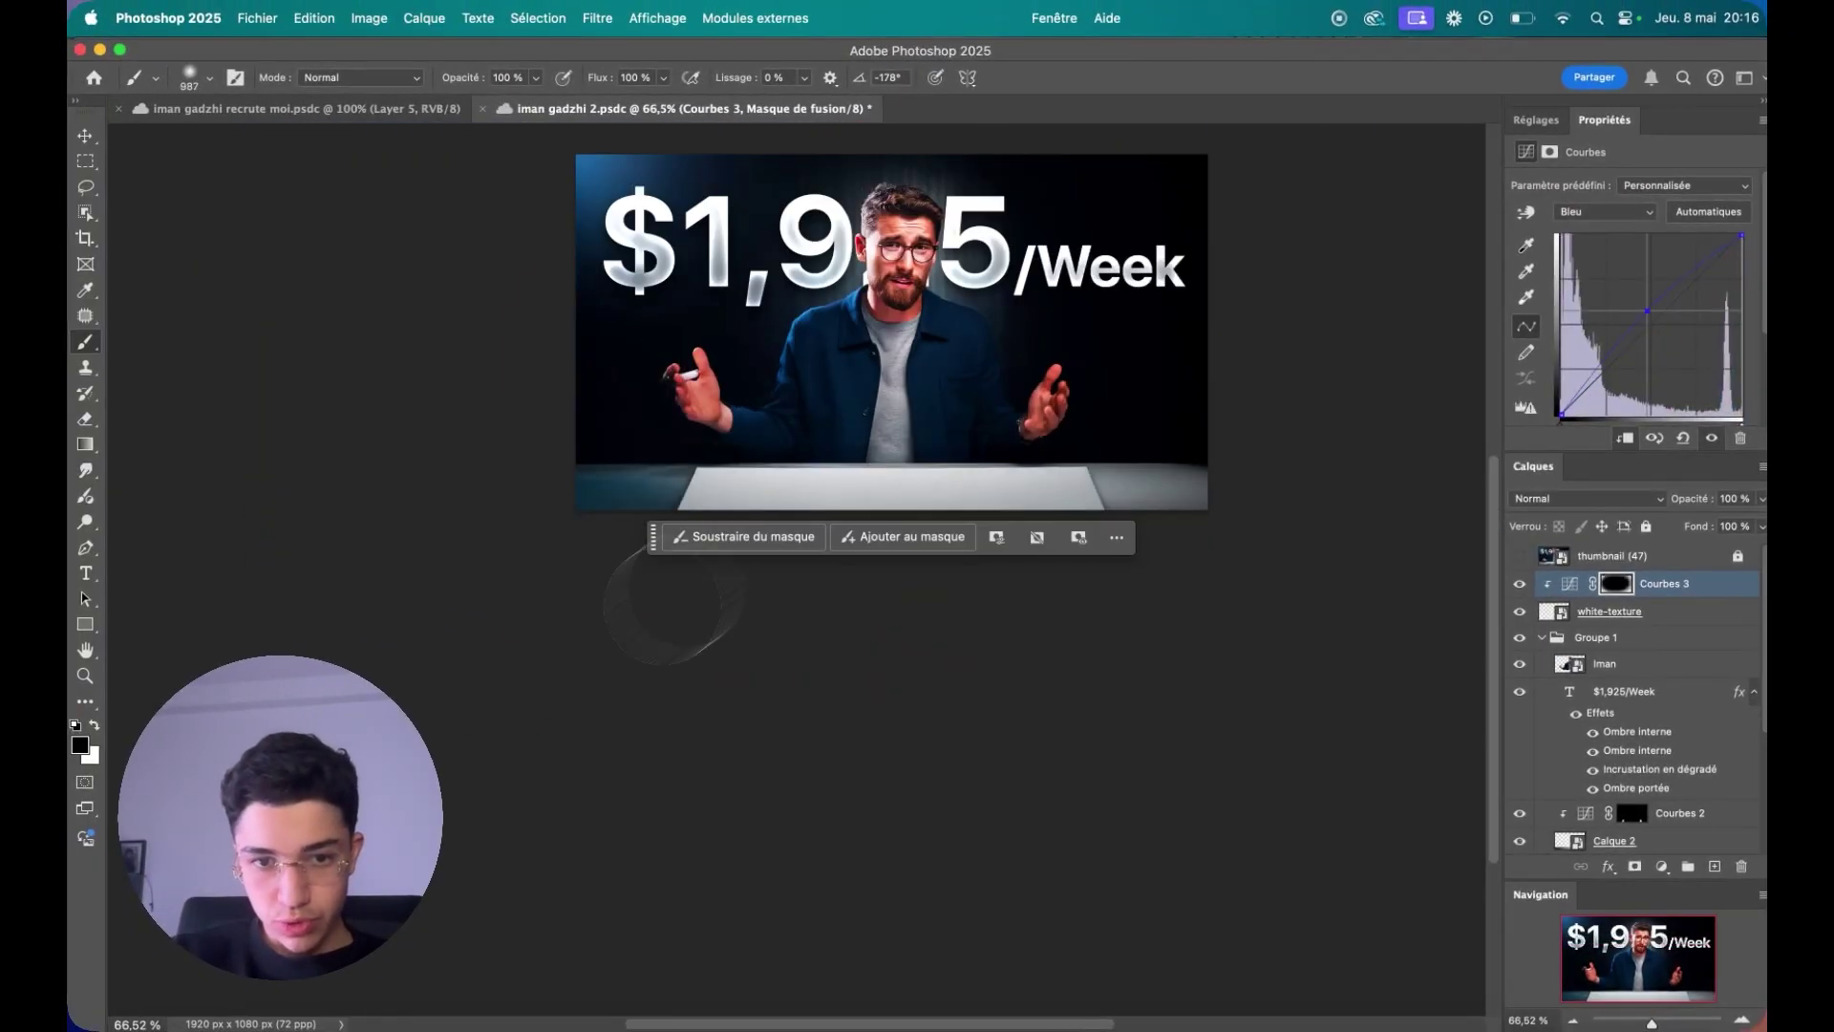
key("x")
key("x")
left_click_drag(736, 405, 898, 411)
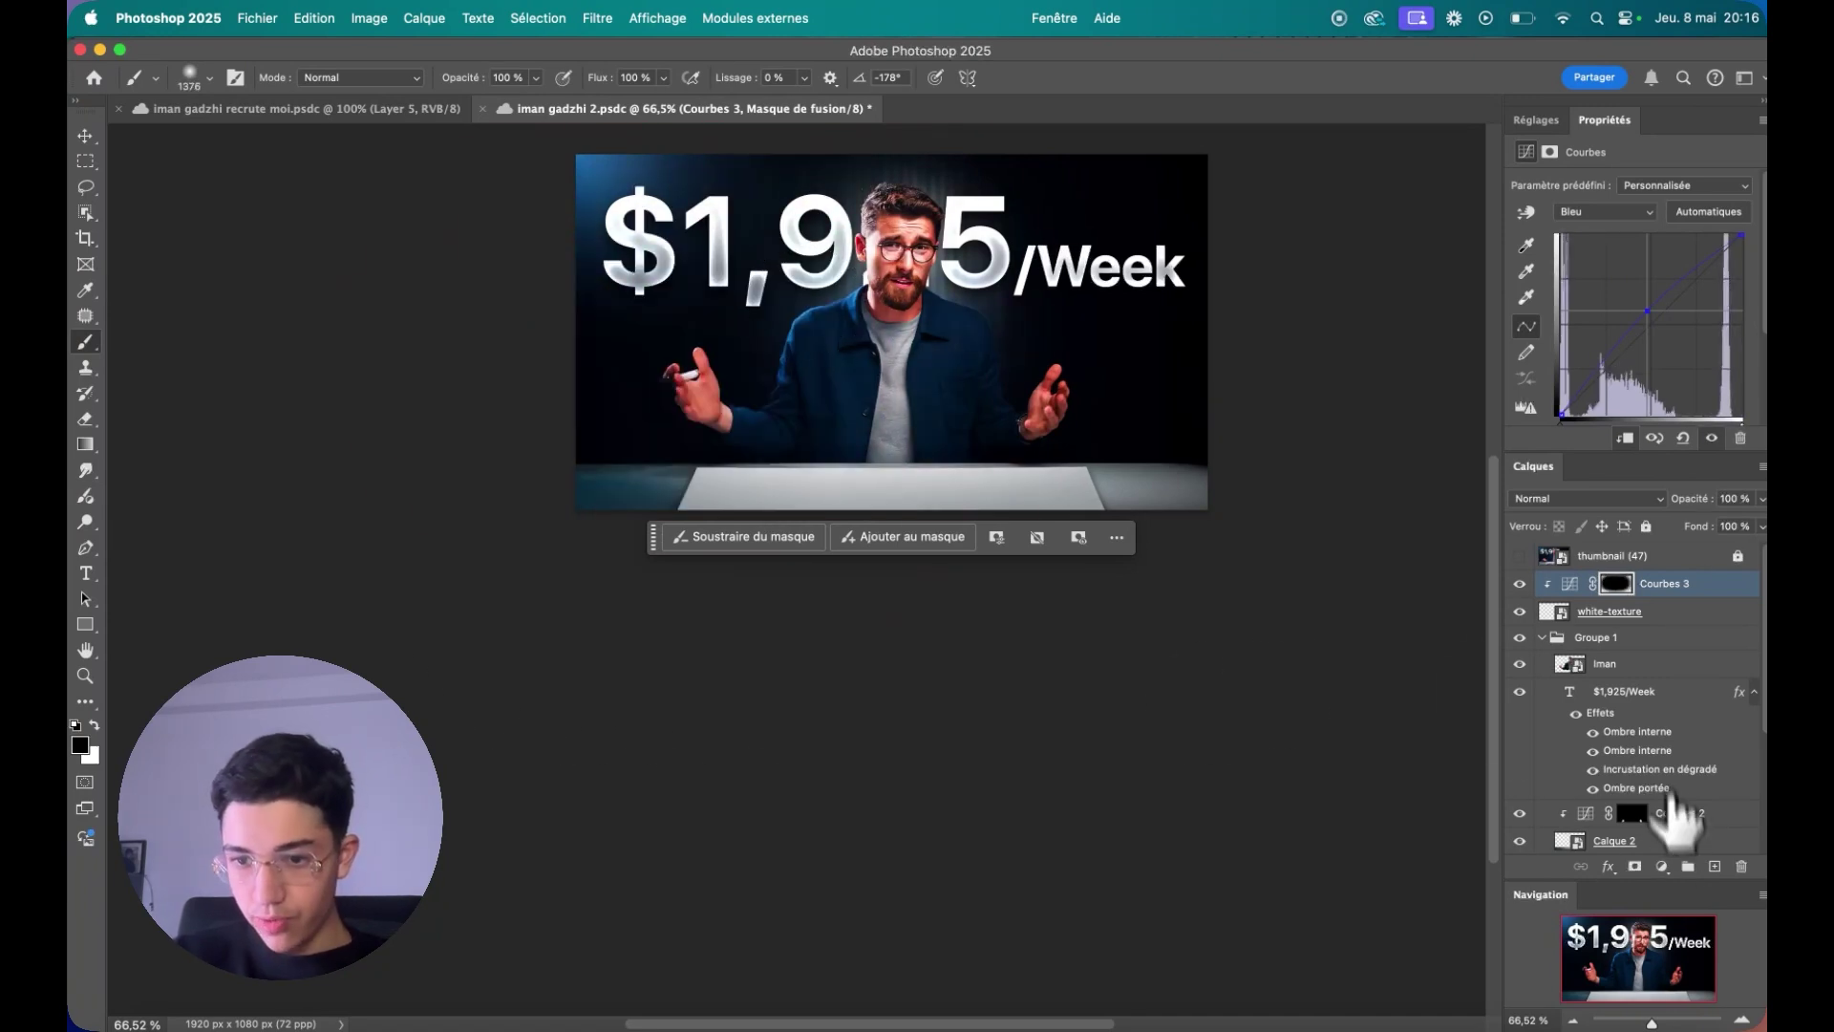
left_click(1678, 818)
left_click(1538, 120)
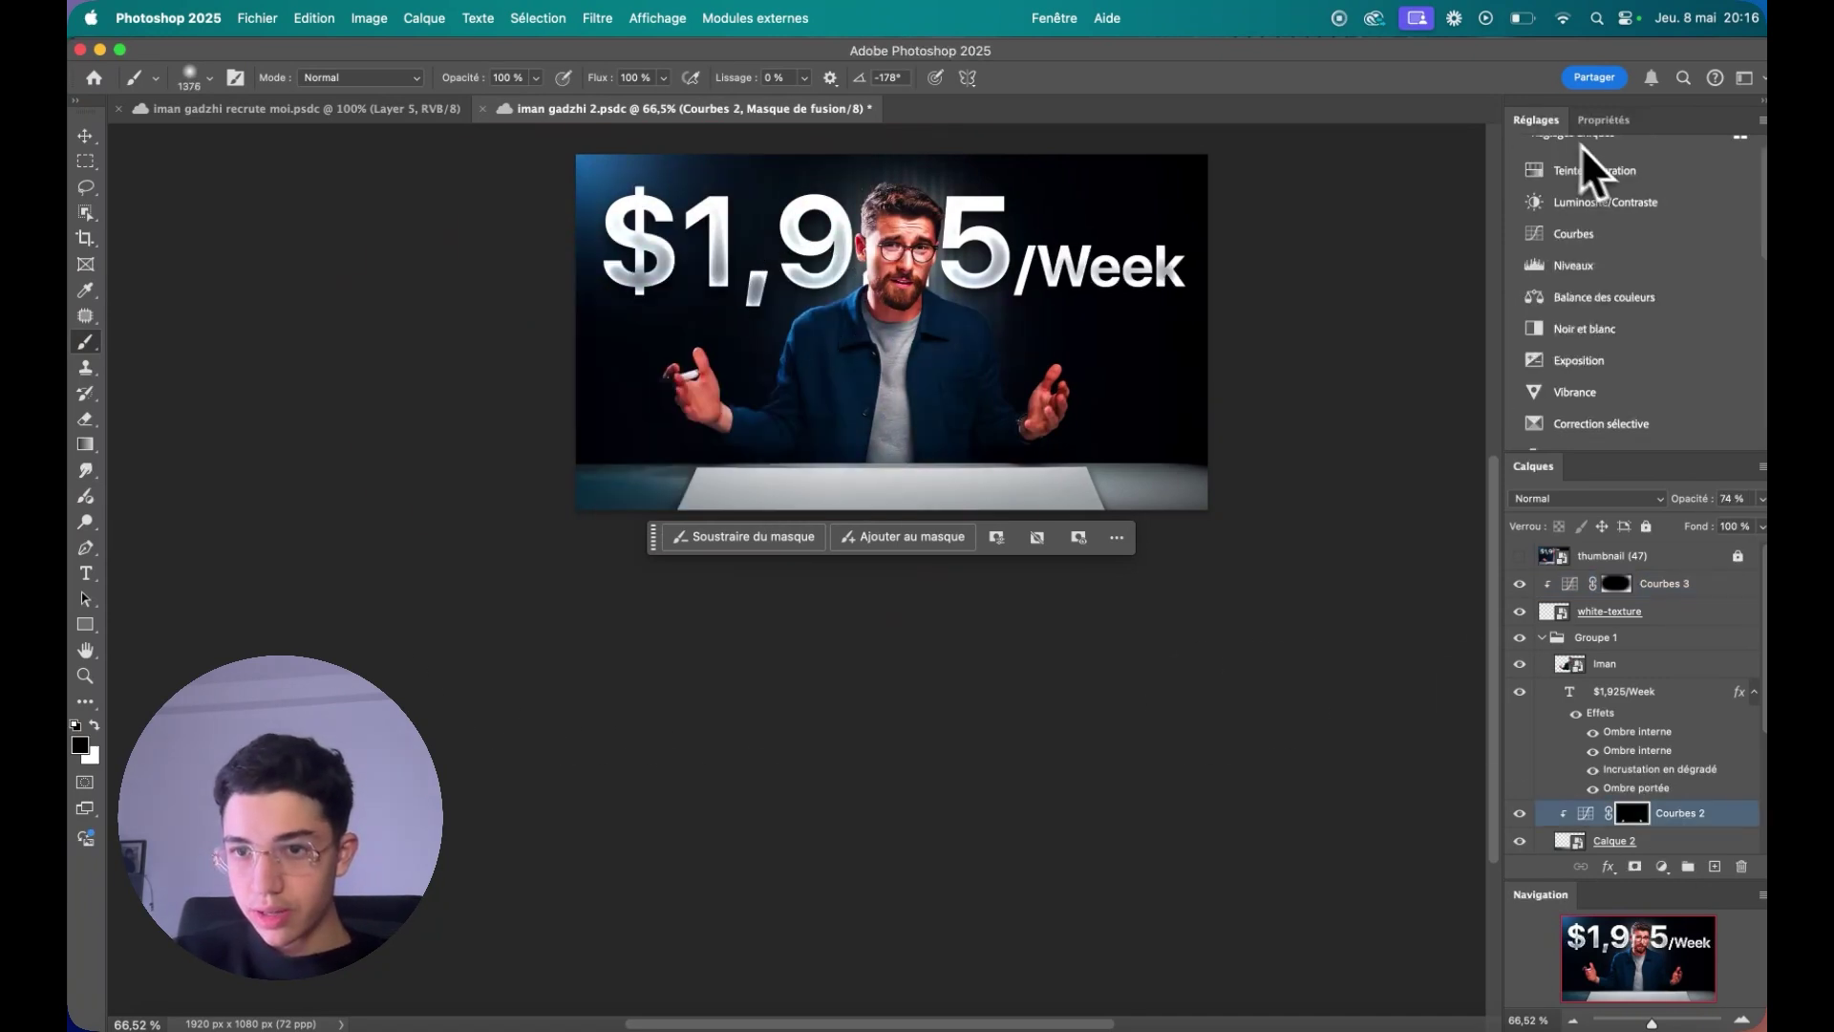
- Add a Curves layer that raises the RVB midpoint, and invert its mask
left_click(1588, 239)
left_click(1640, 297)
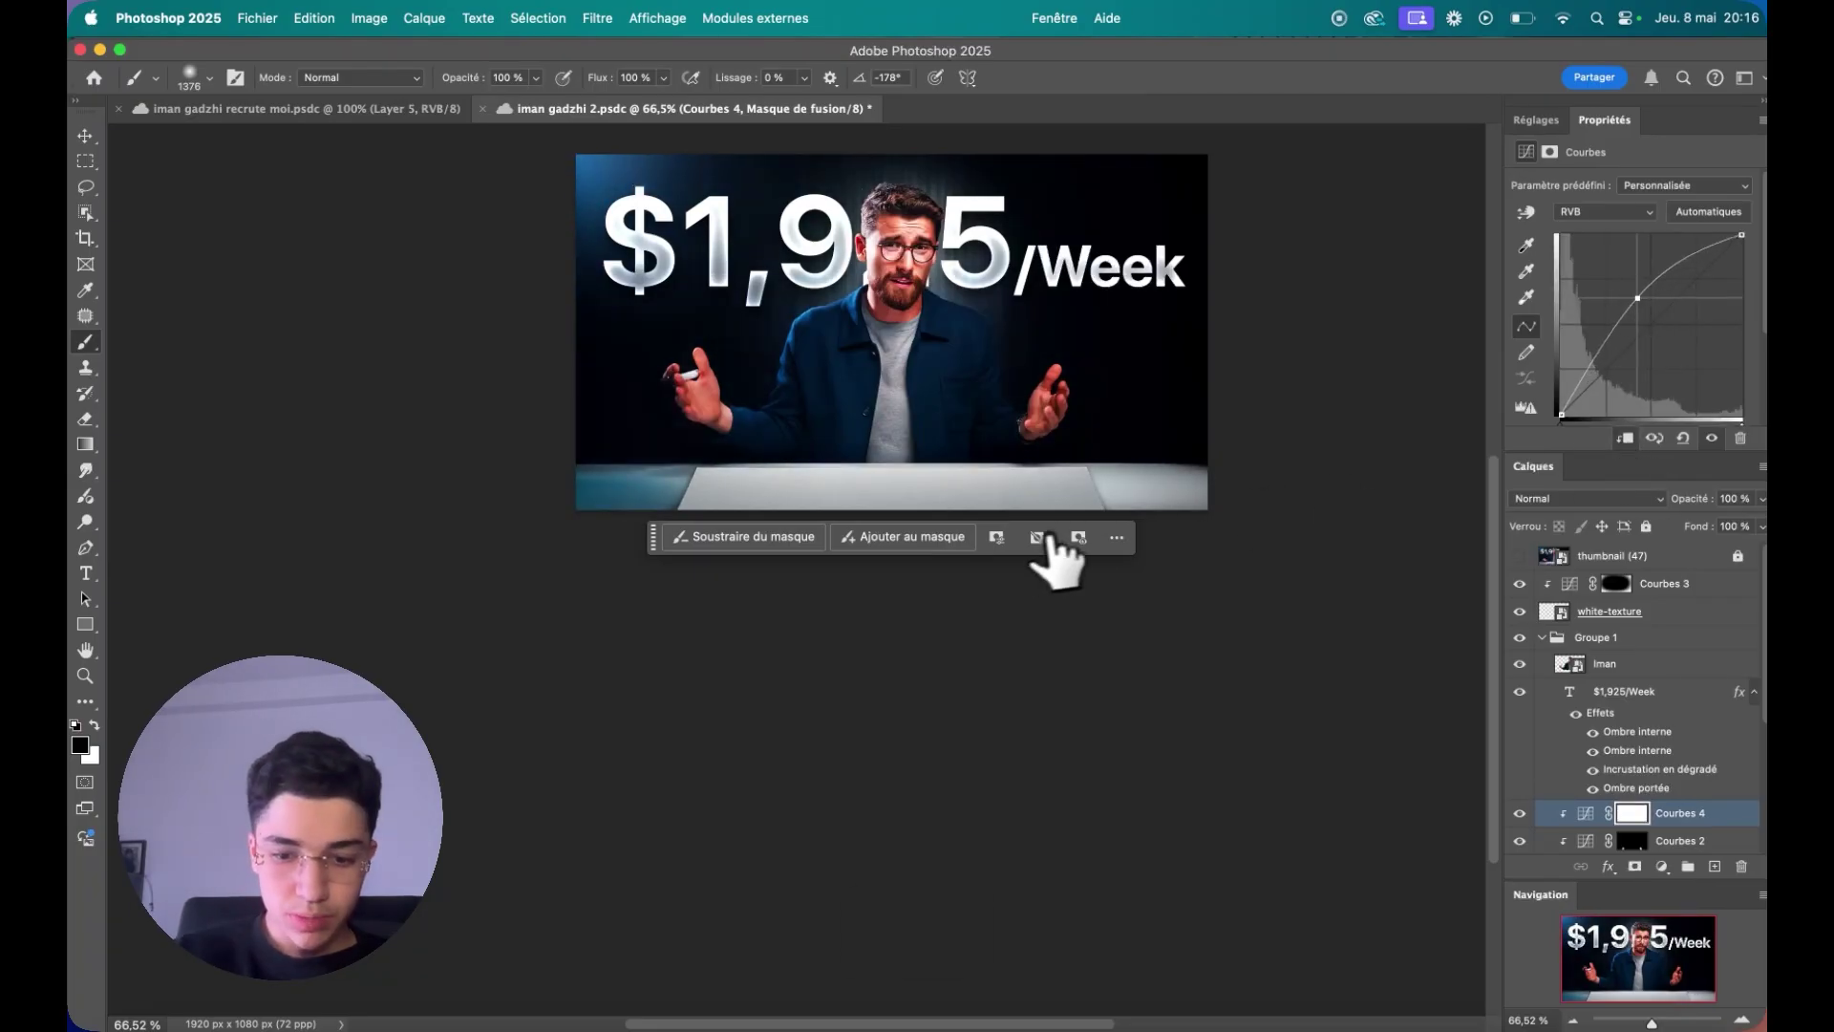
key("super+i")
- Switch the curve to the Bleu channel and open the white-texture smart object
left_click(1595, 212)
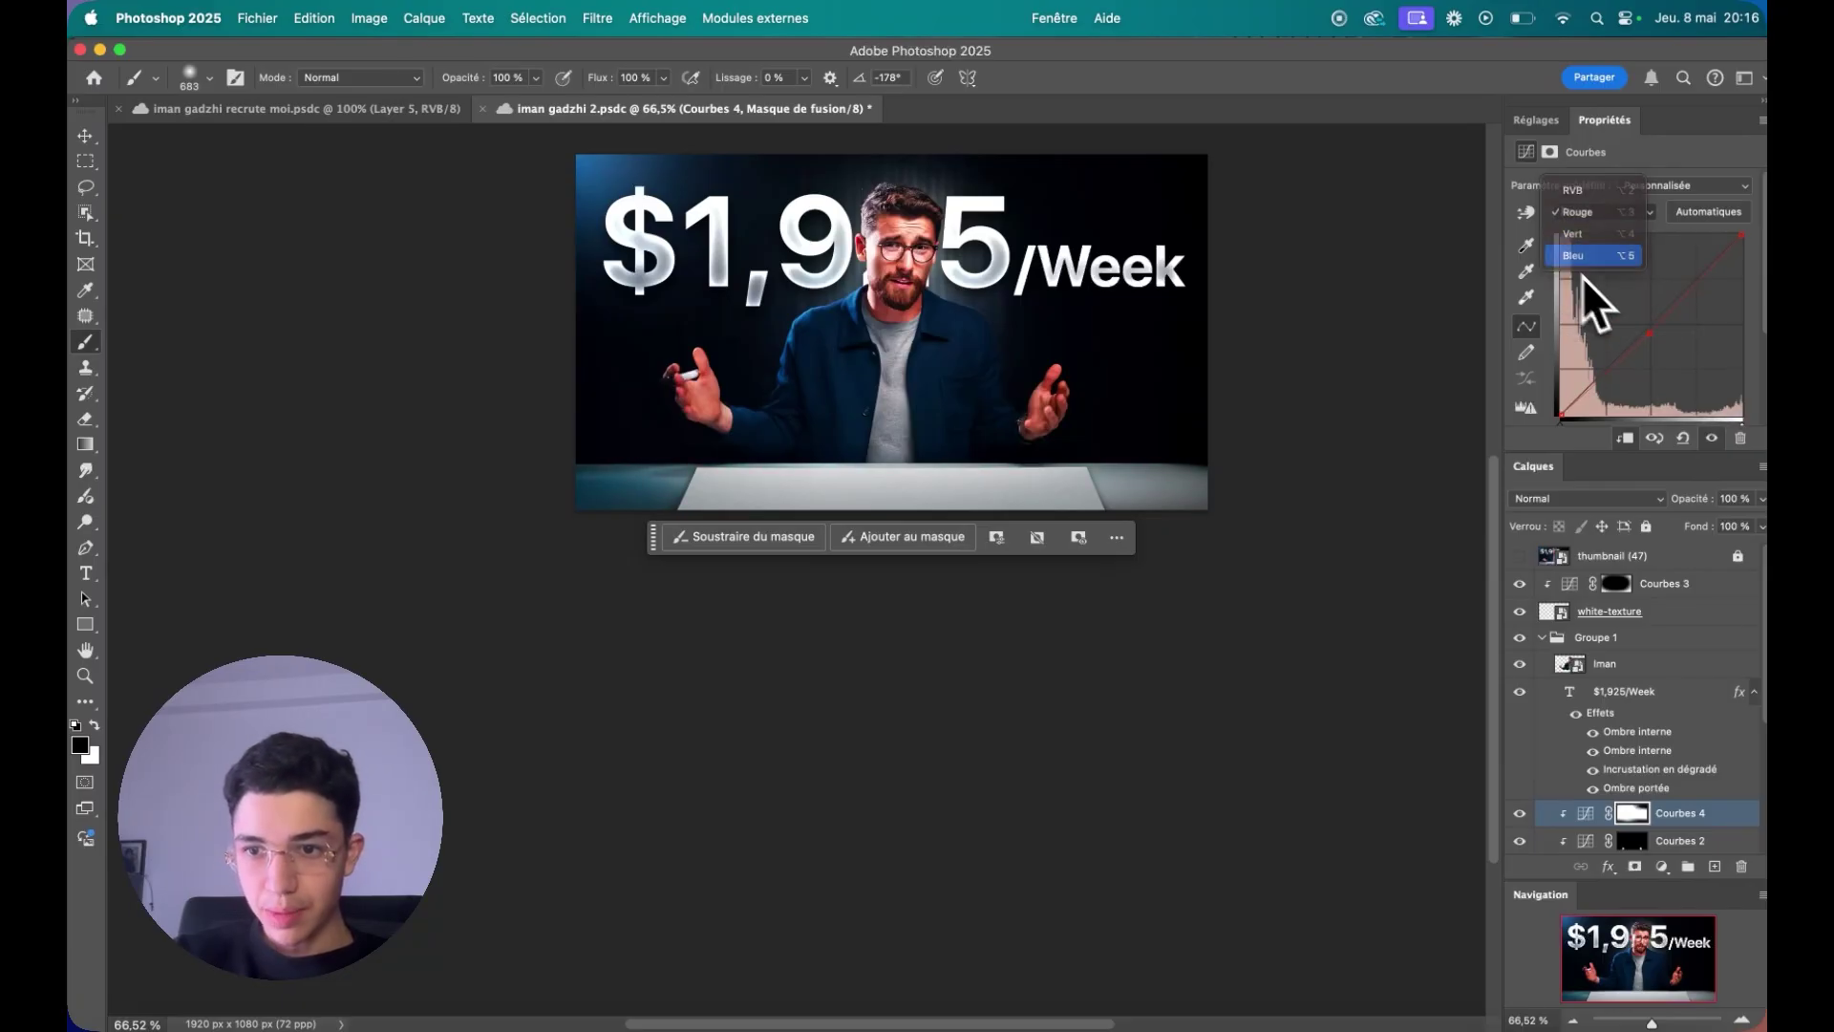
left_click(1573, 258)
scroll(965, 220, "up", 3)
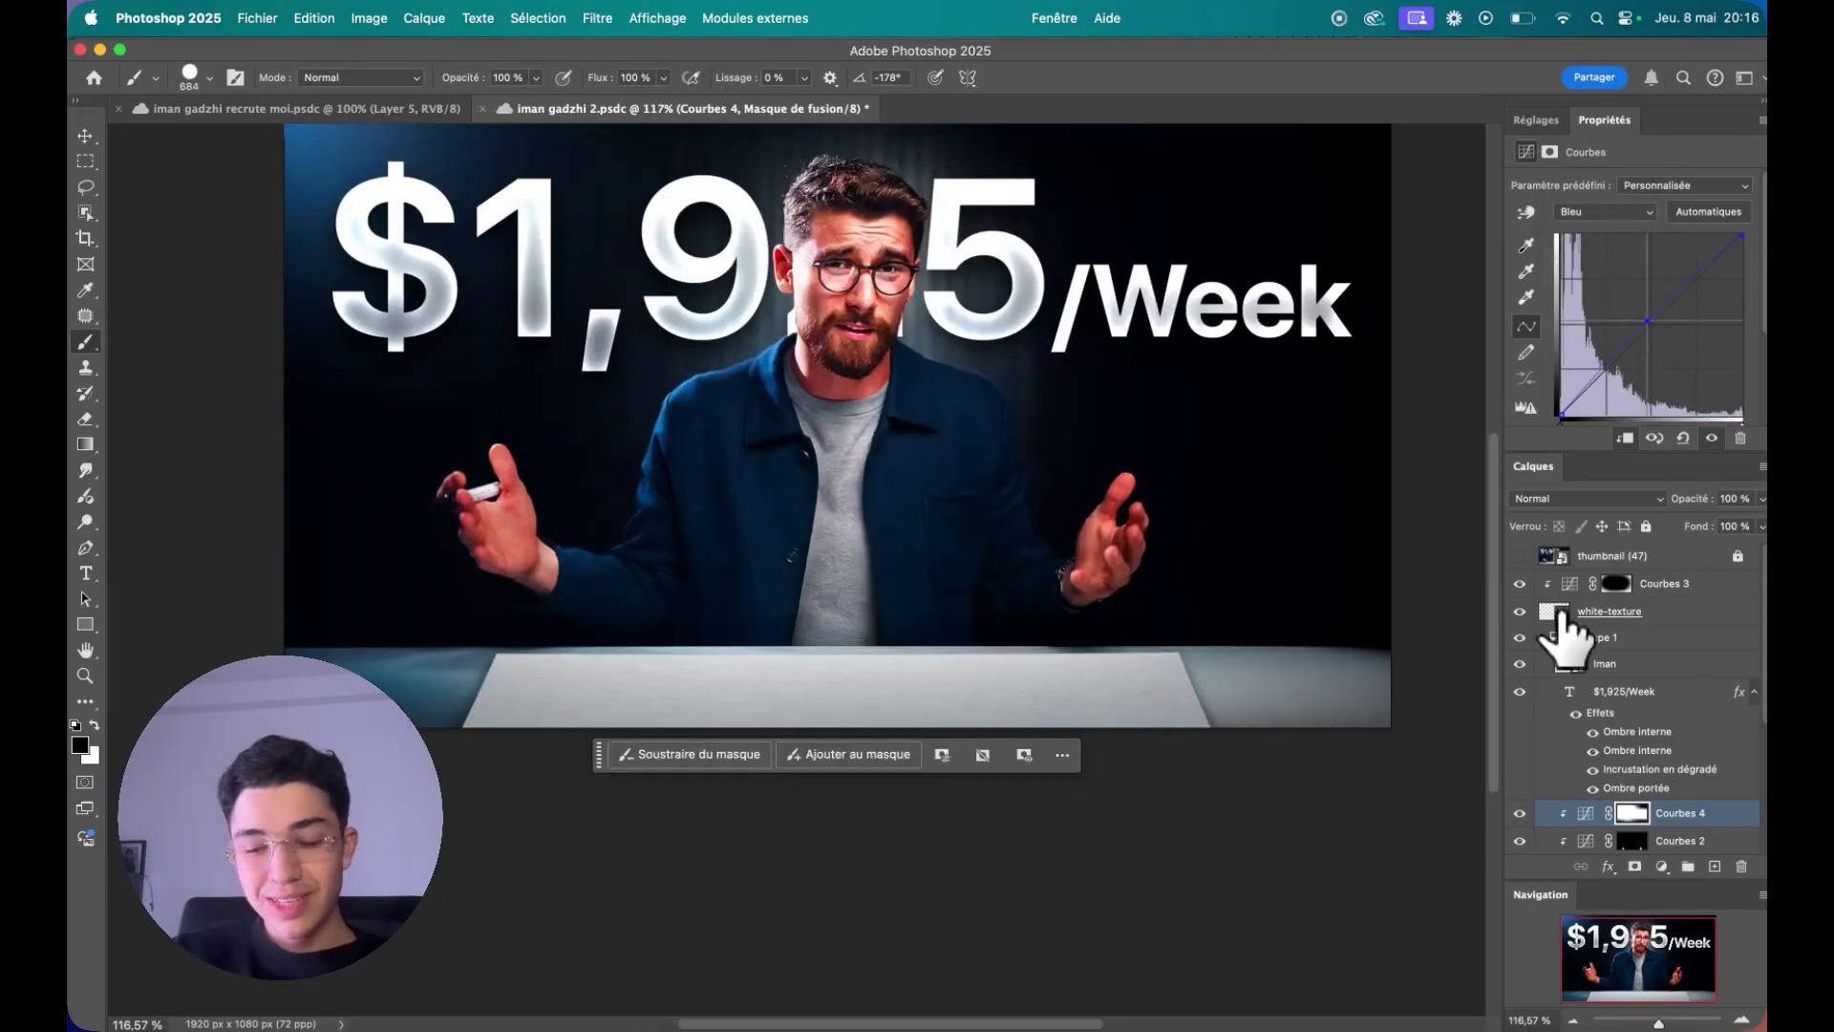
double_click(1557, 612)
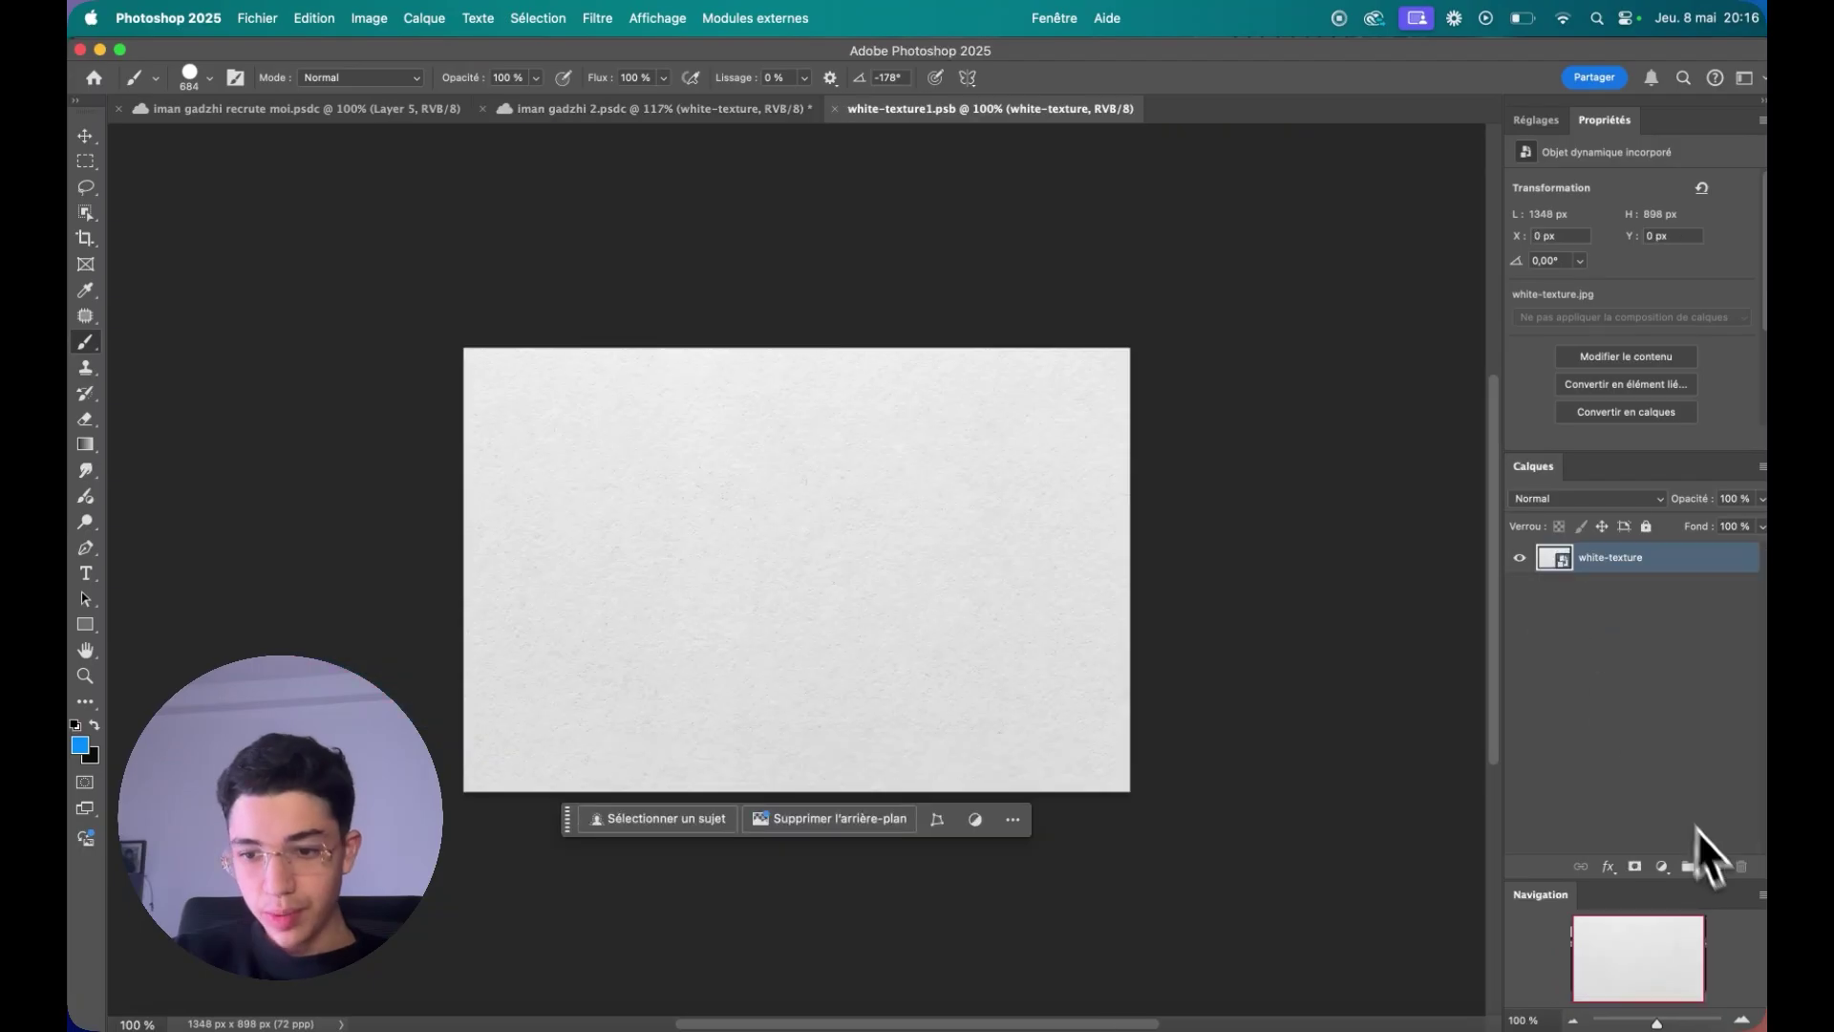
- On a new layer, paint thin blue test strokes (vertical line, crossbars), then save and close
left_click(1714, 866)
left_click_drag(873, 537, 553, 520)
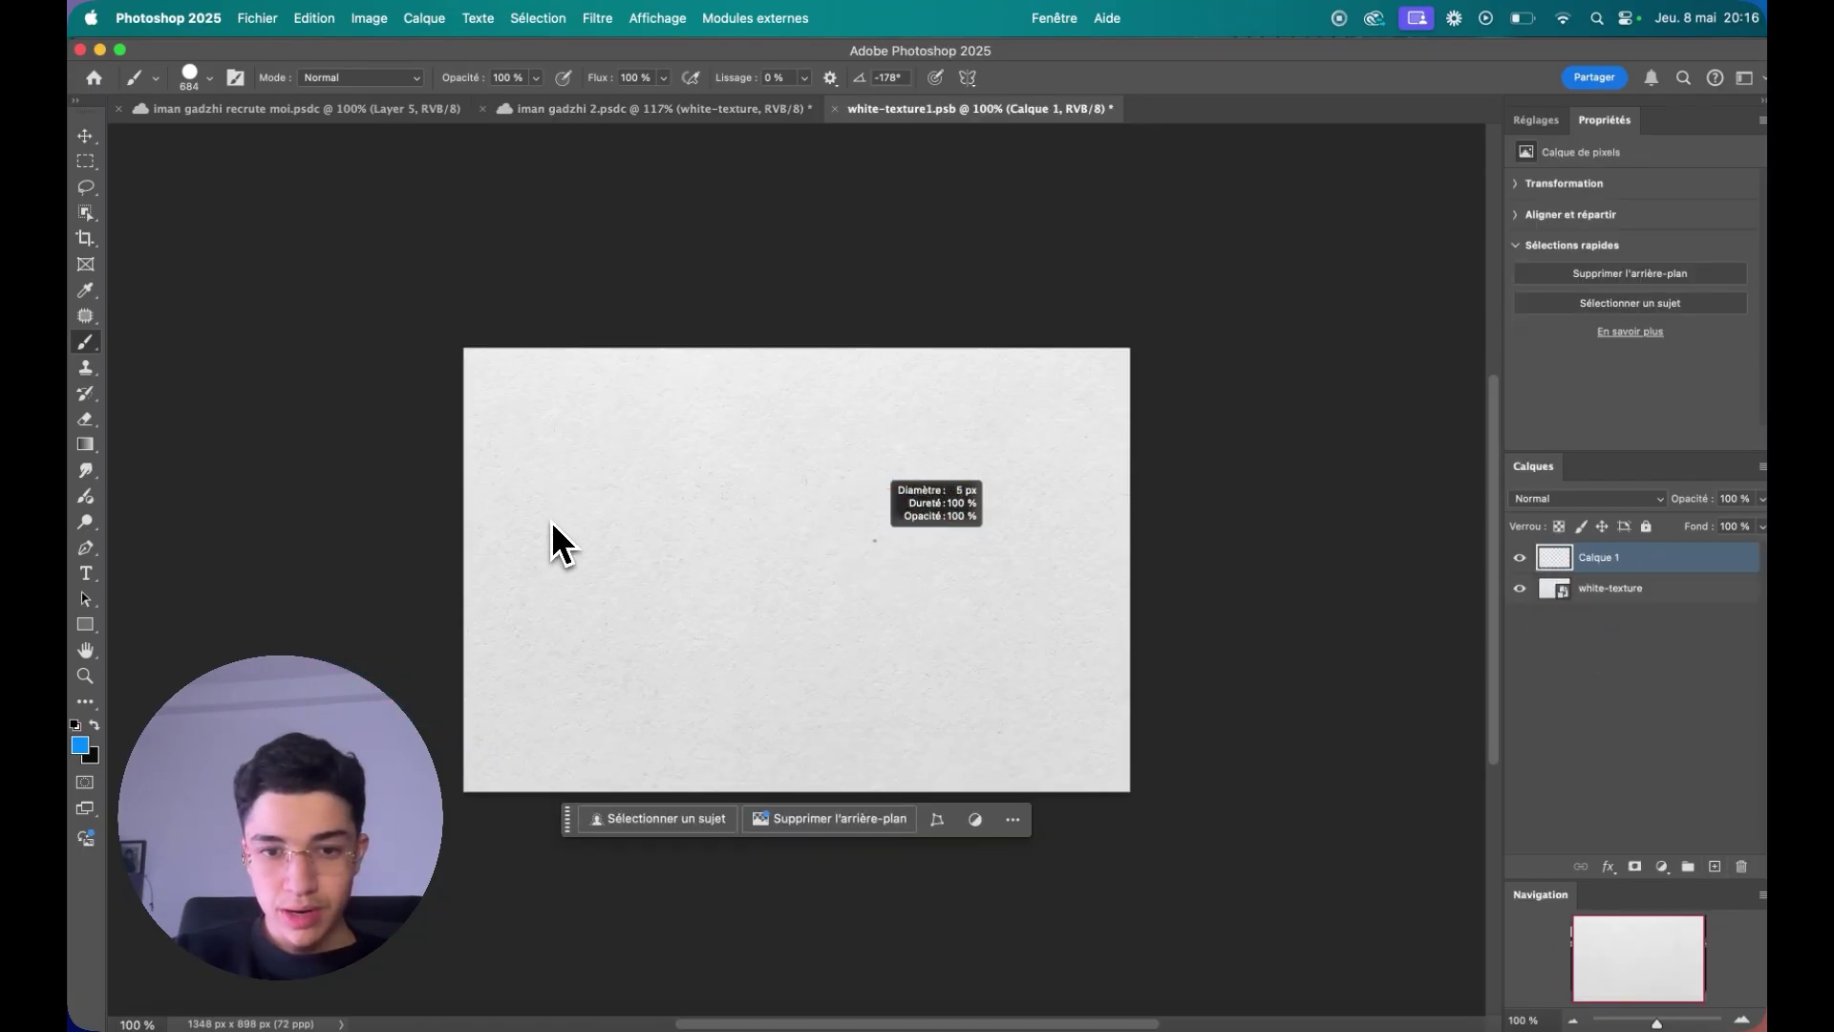
left_click_drag(545, 378, 501, 571)
mouse_move(506, 409)
left_mouse_down()
mouse_move(583, 407)
mouse_move(583, 447)
left_mouse_up()
left_click_drag(494, 502, 578, 501)
left_click_drag(487, 548, 571, 548)
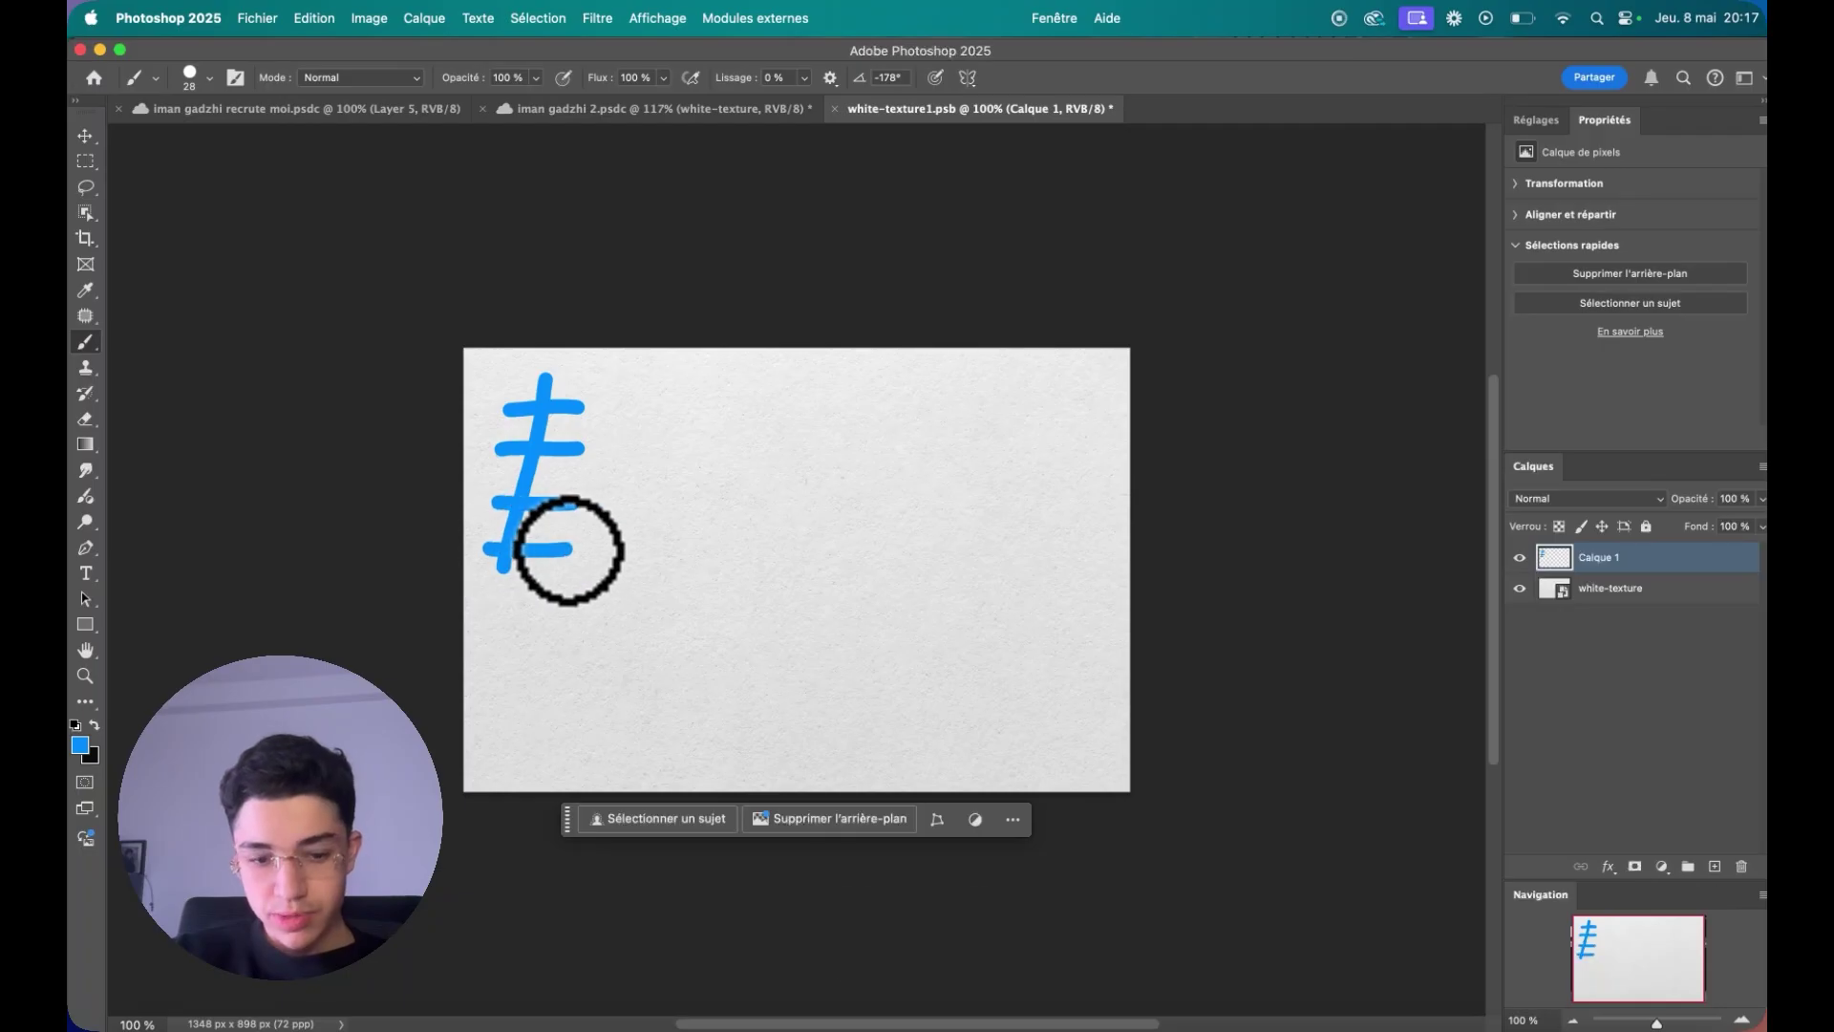
key("super+s")
left_click(834, 109)
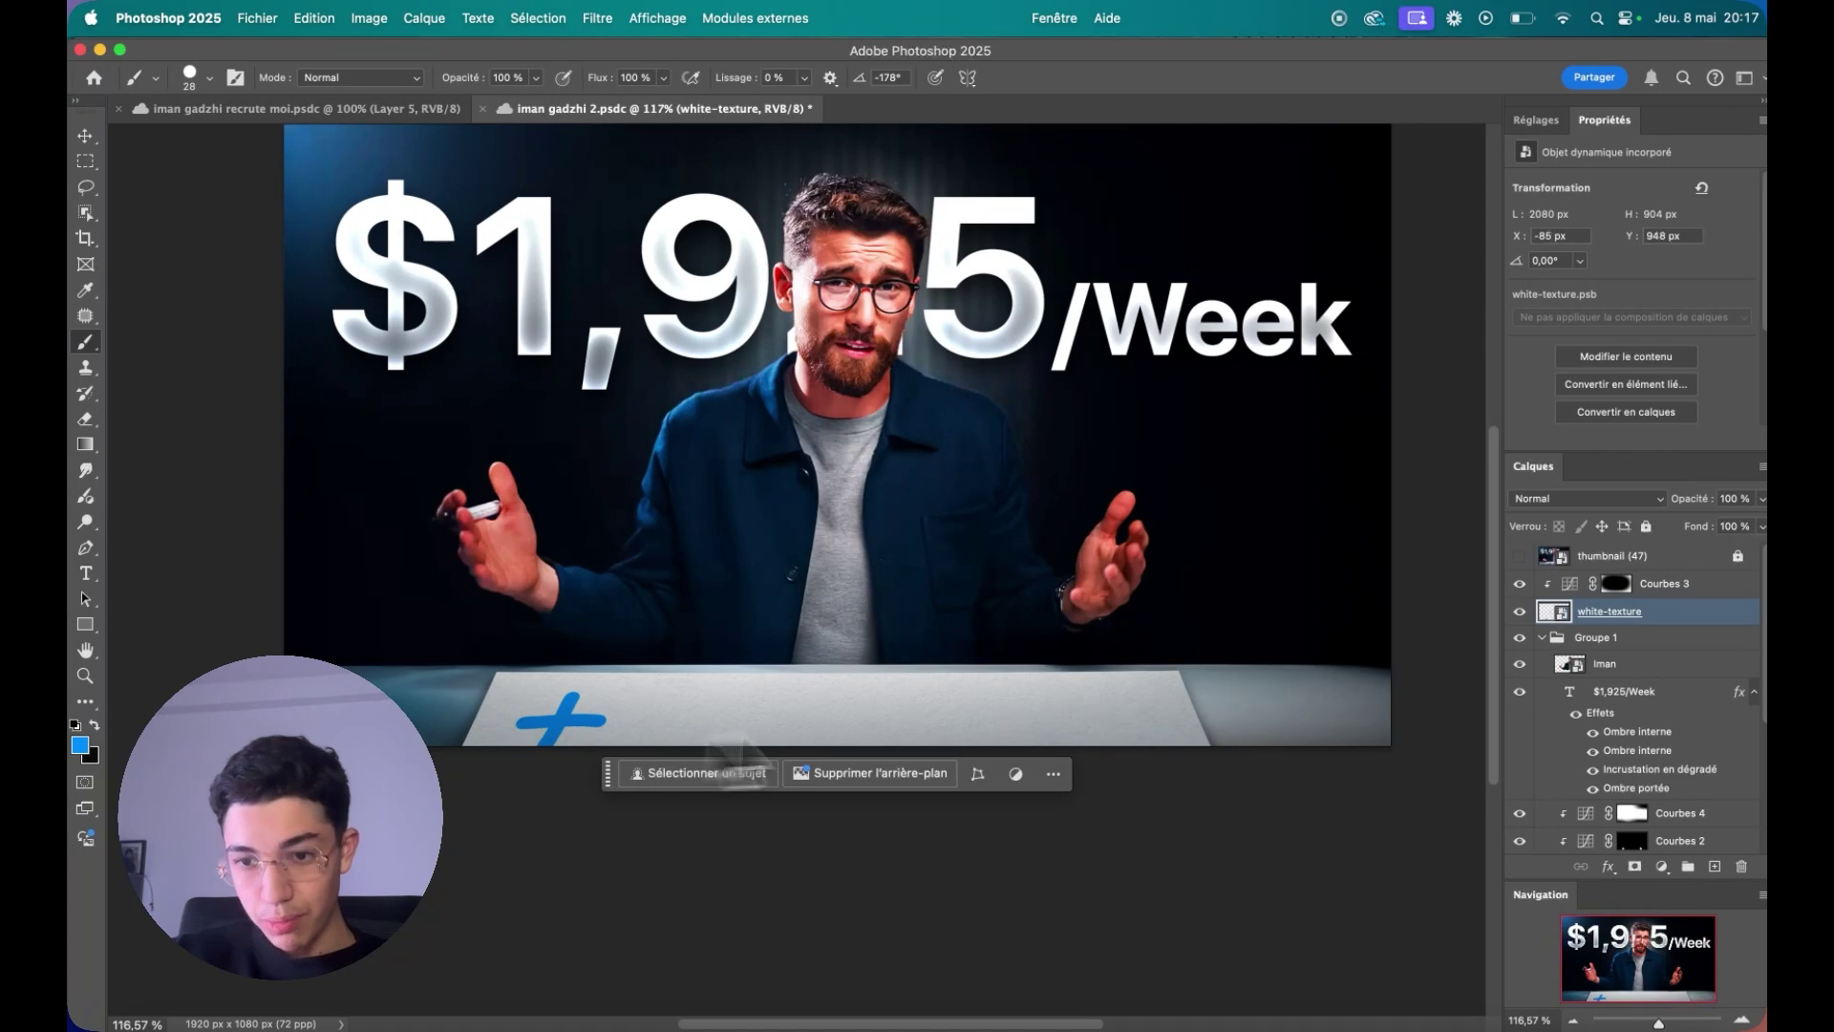
- Reopen the texture, draw a straight blue line on a new layer, and hide Calque 1
double_click(1558, 611)
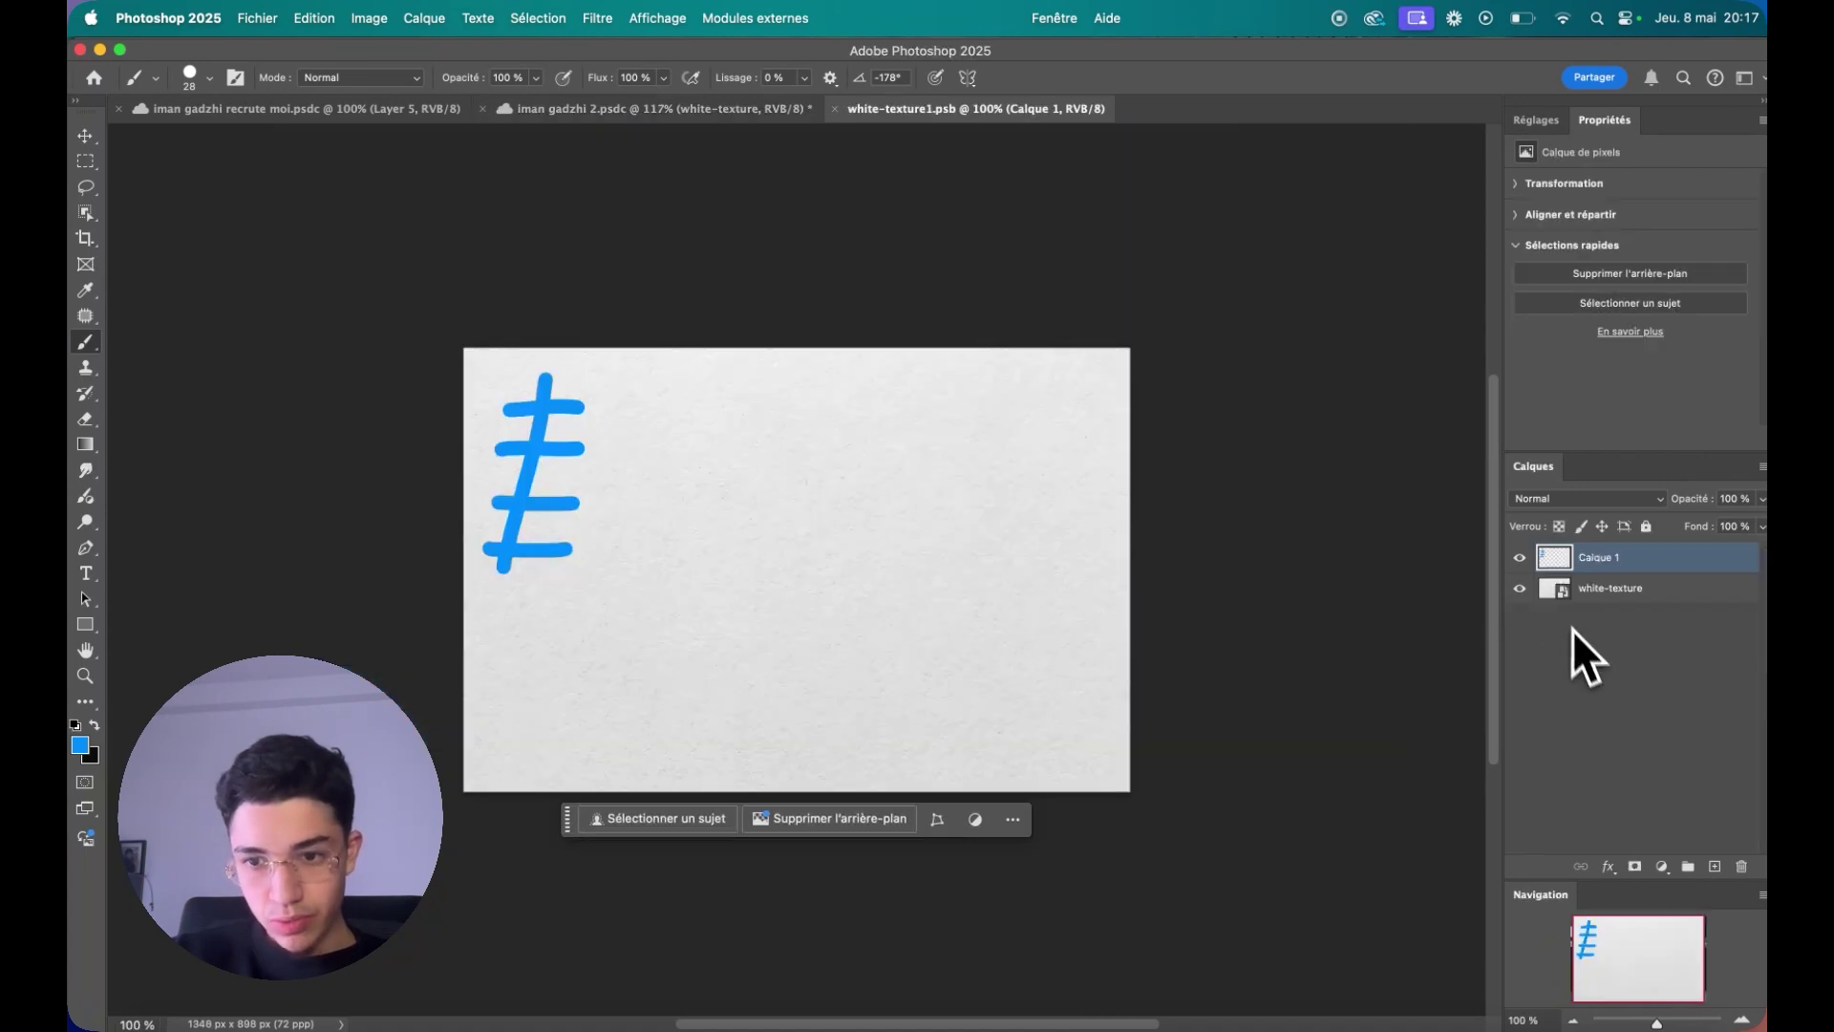
left_click(1714, 866)
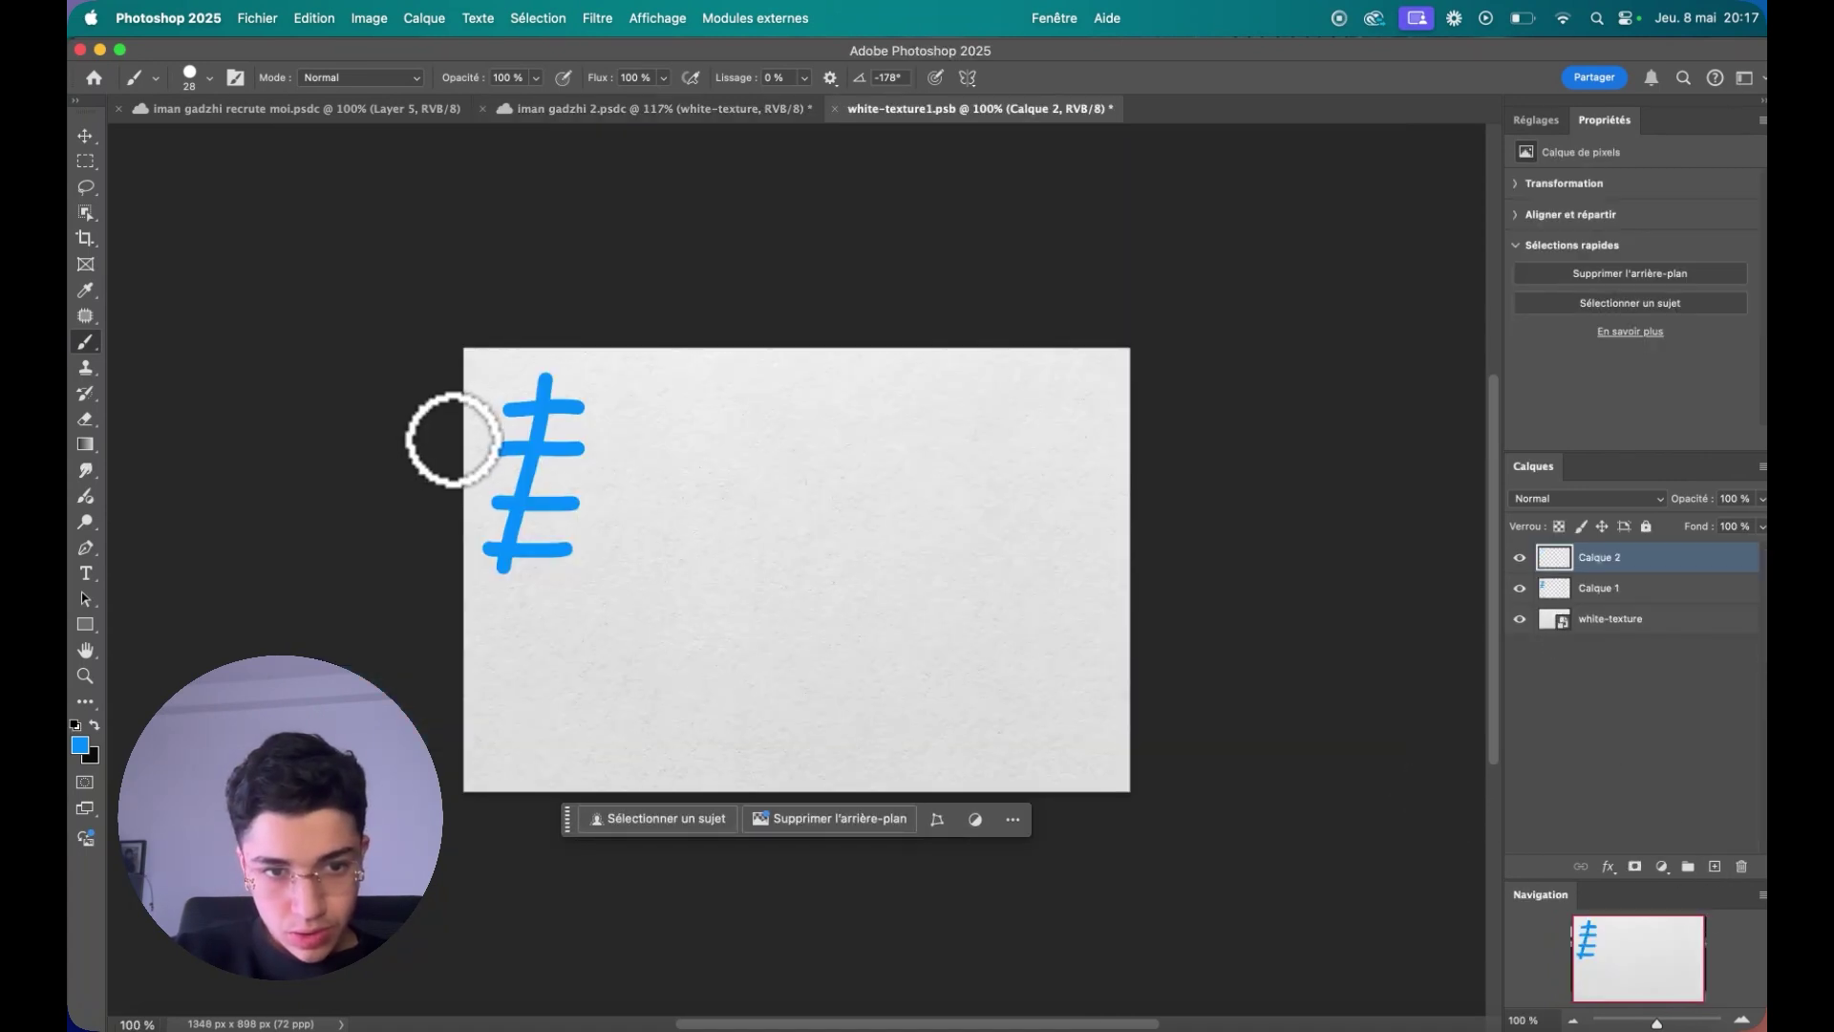
left_click(1241, 456, "shift")
left_click(1519, 587)
scroll(730, 407, "down", 3)
scroll(724, 409, "up", 3)
scroll(724, 409, "up", 3)
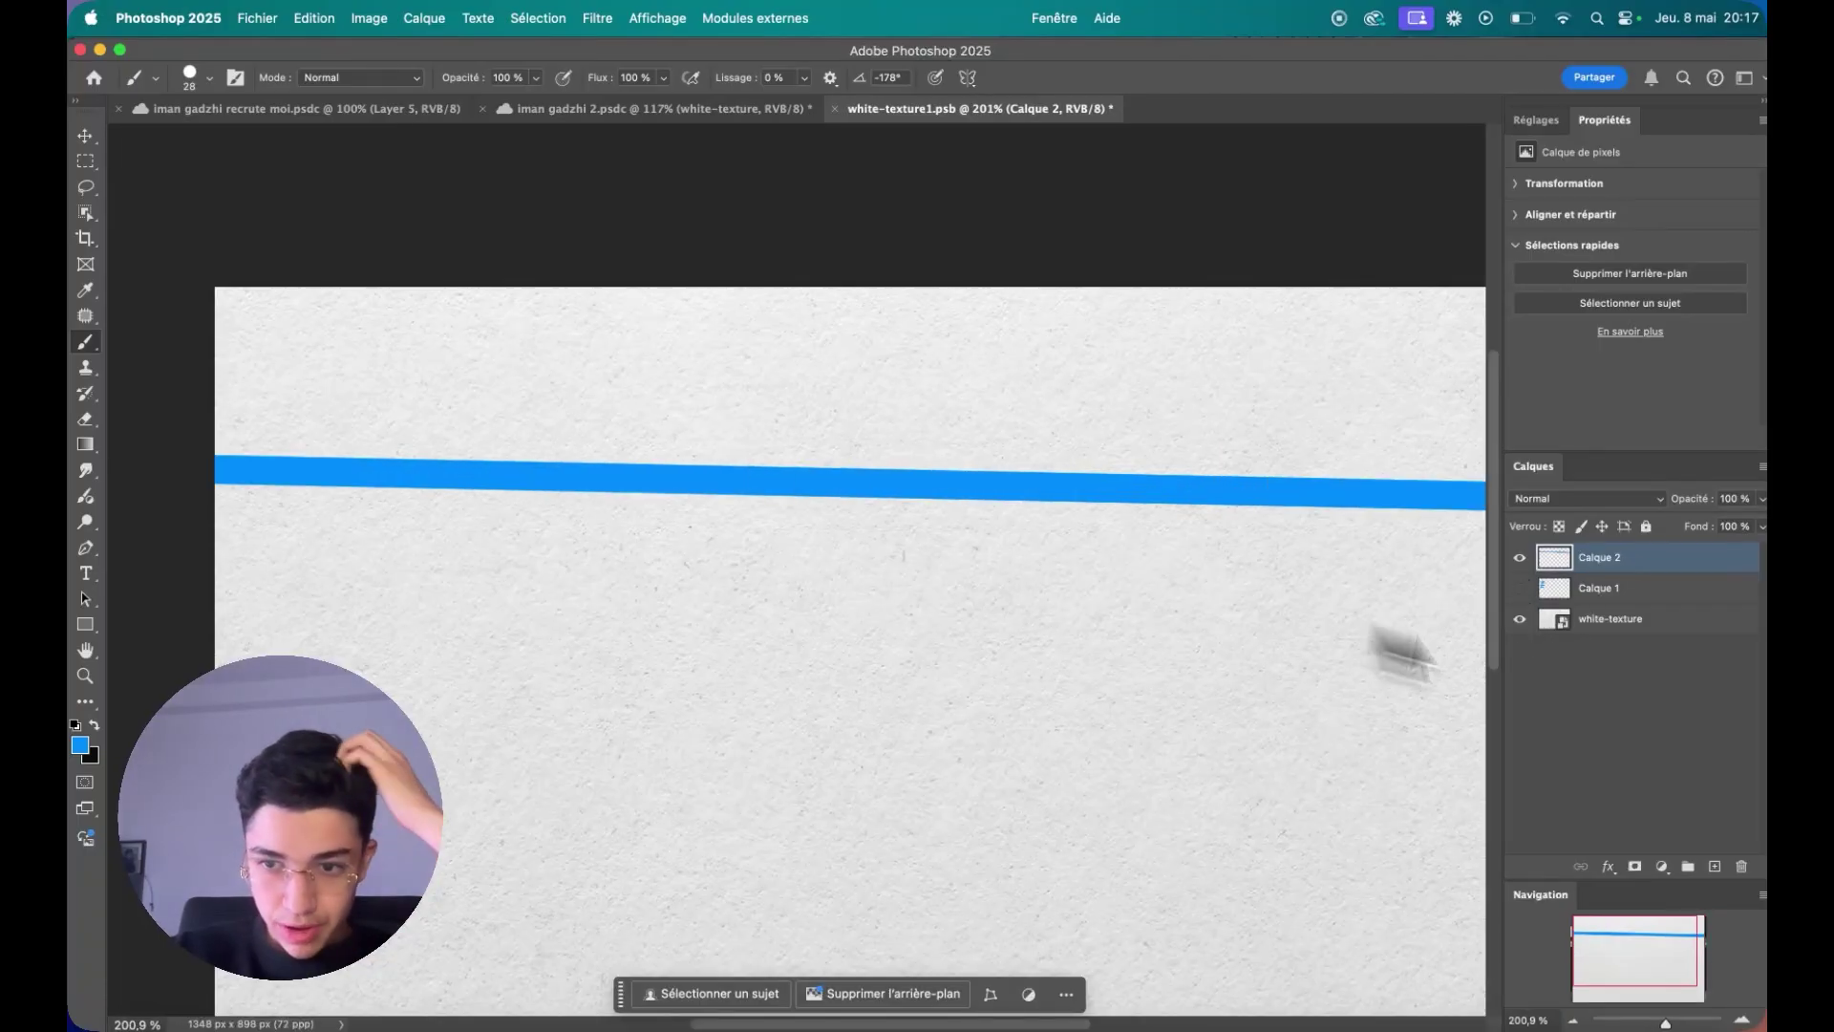
- Add a third empty layer and compare the texture against the thumbnail document
left_click(1713, 866)
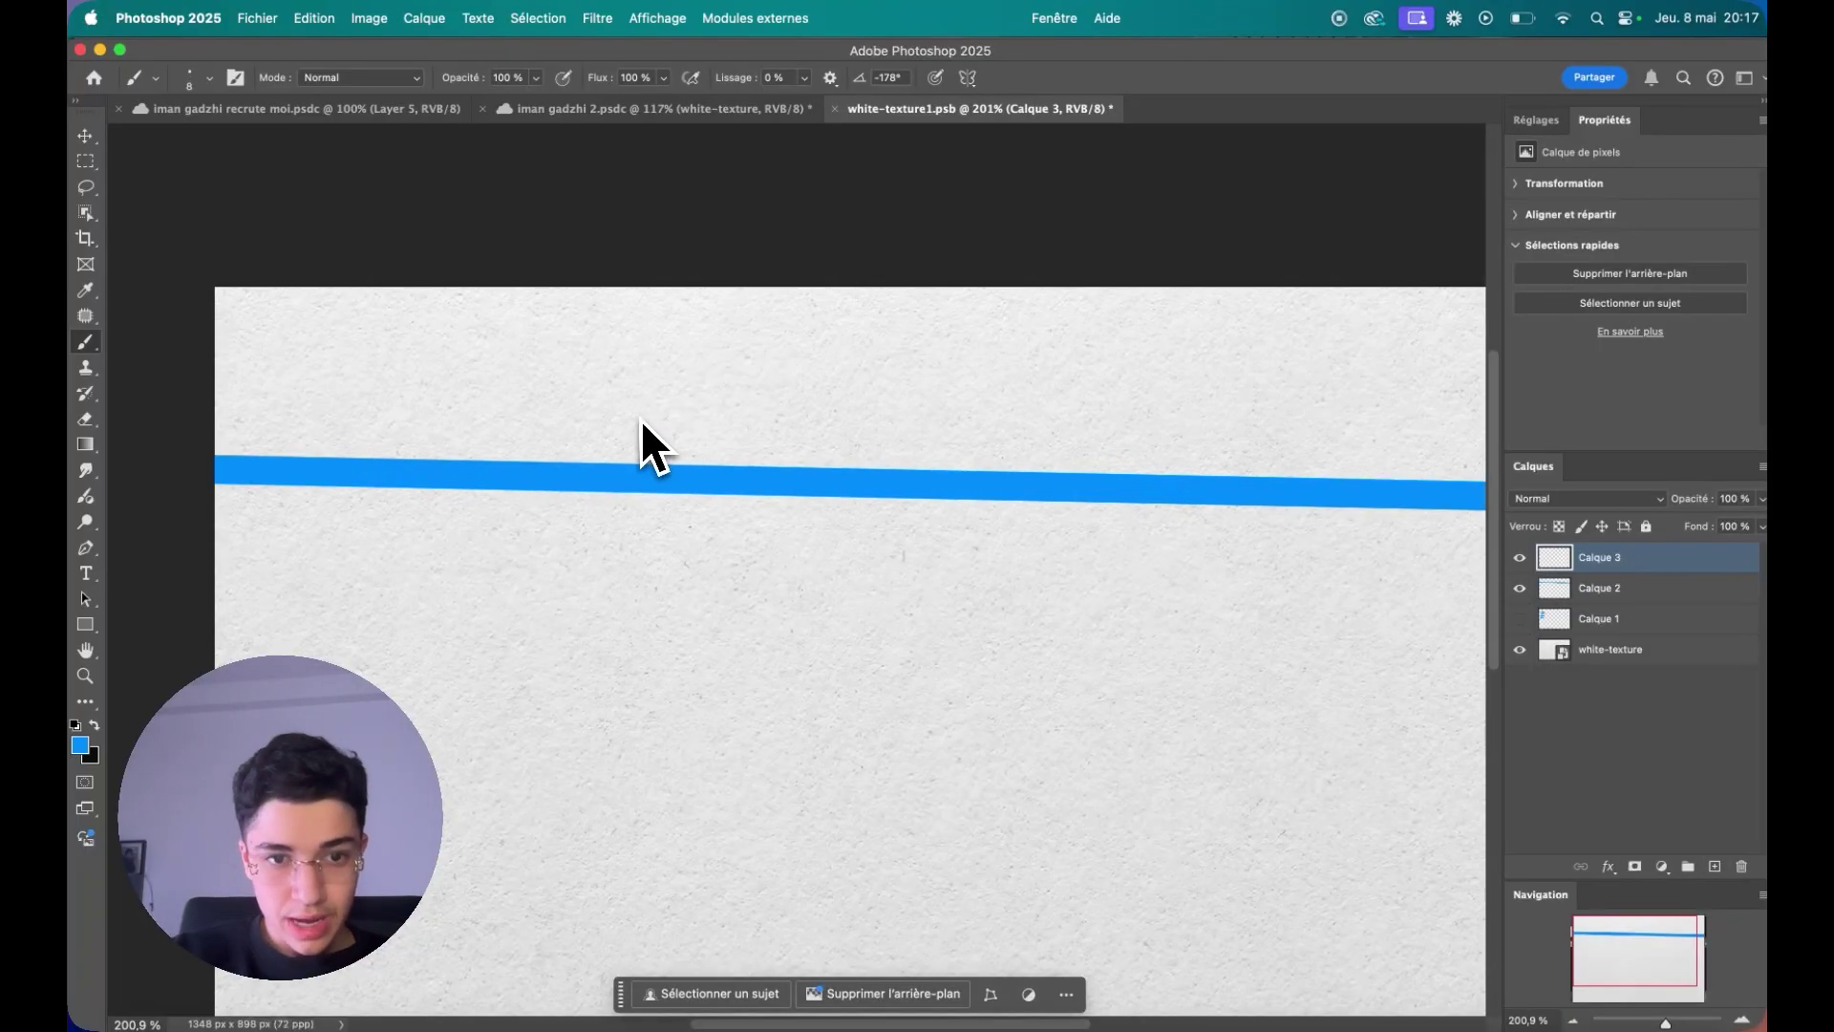
left_click(559, 117)
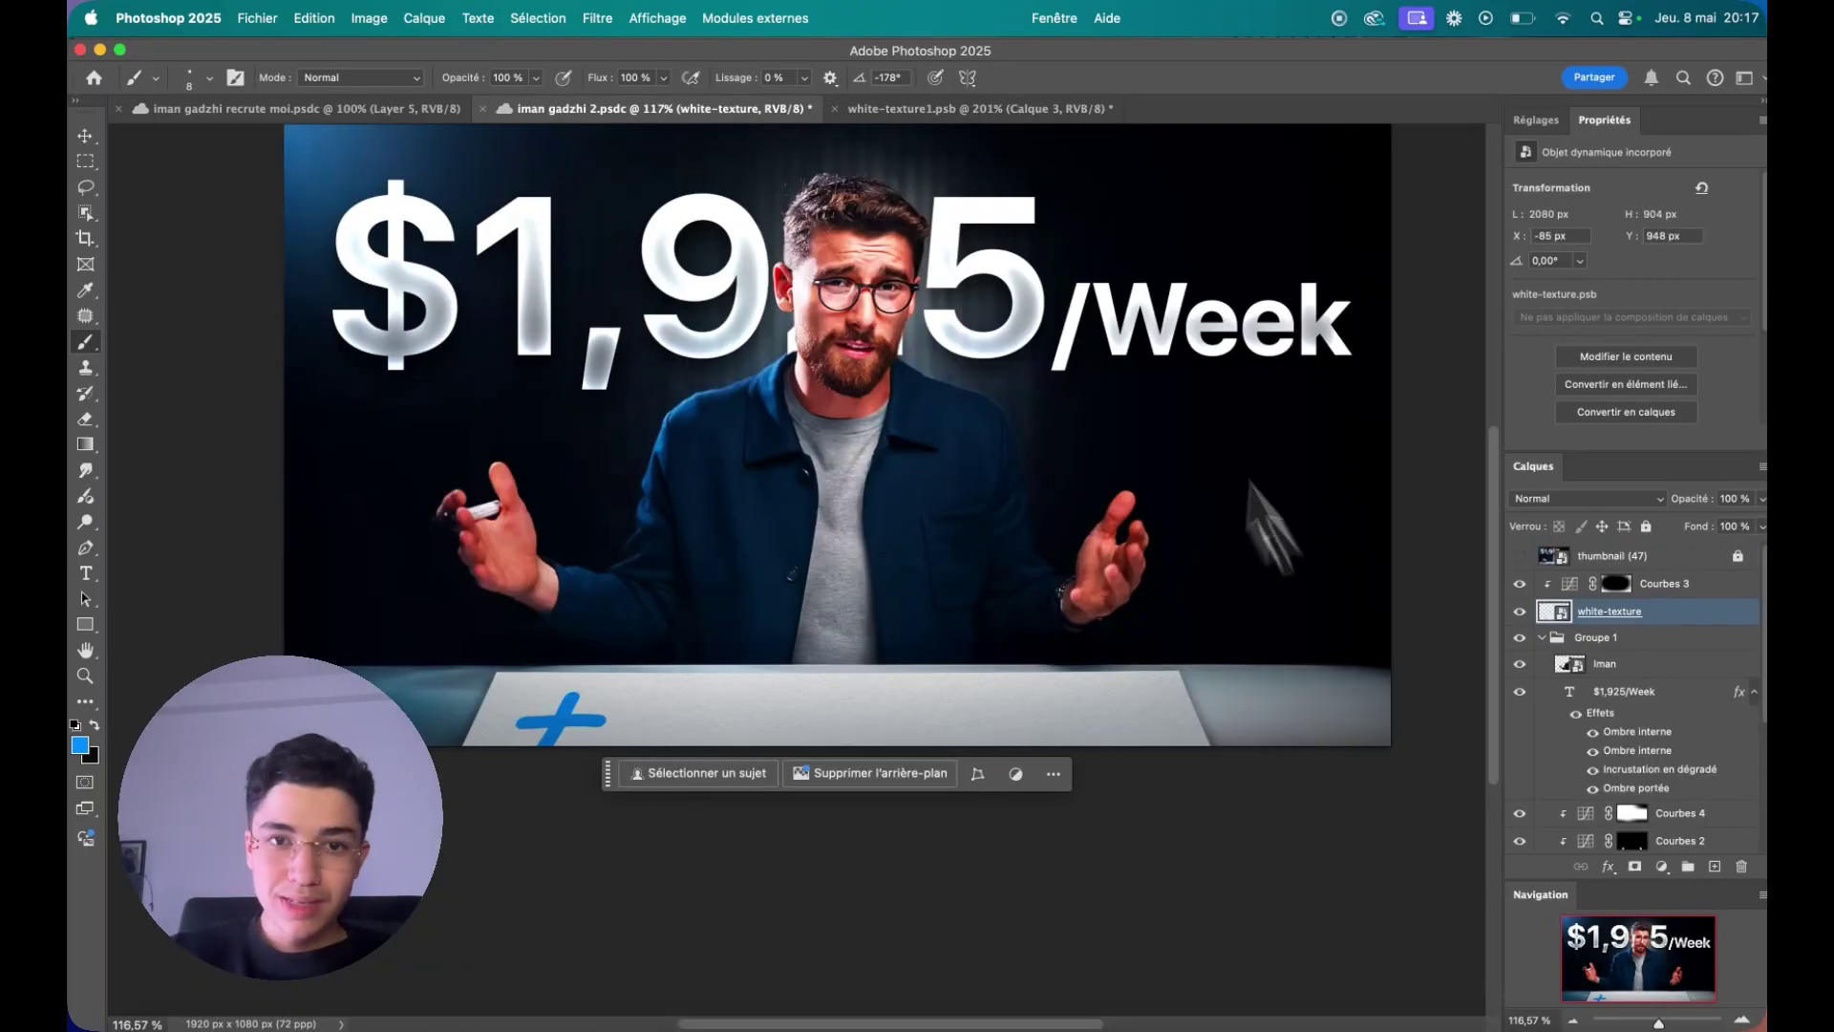
left_click(885, 108)
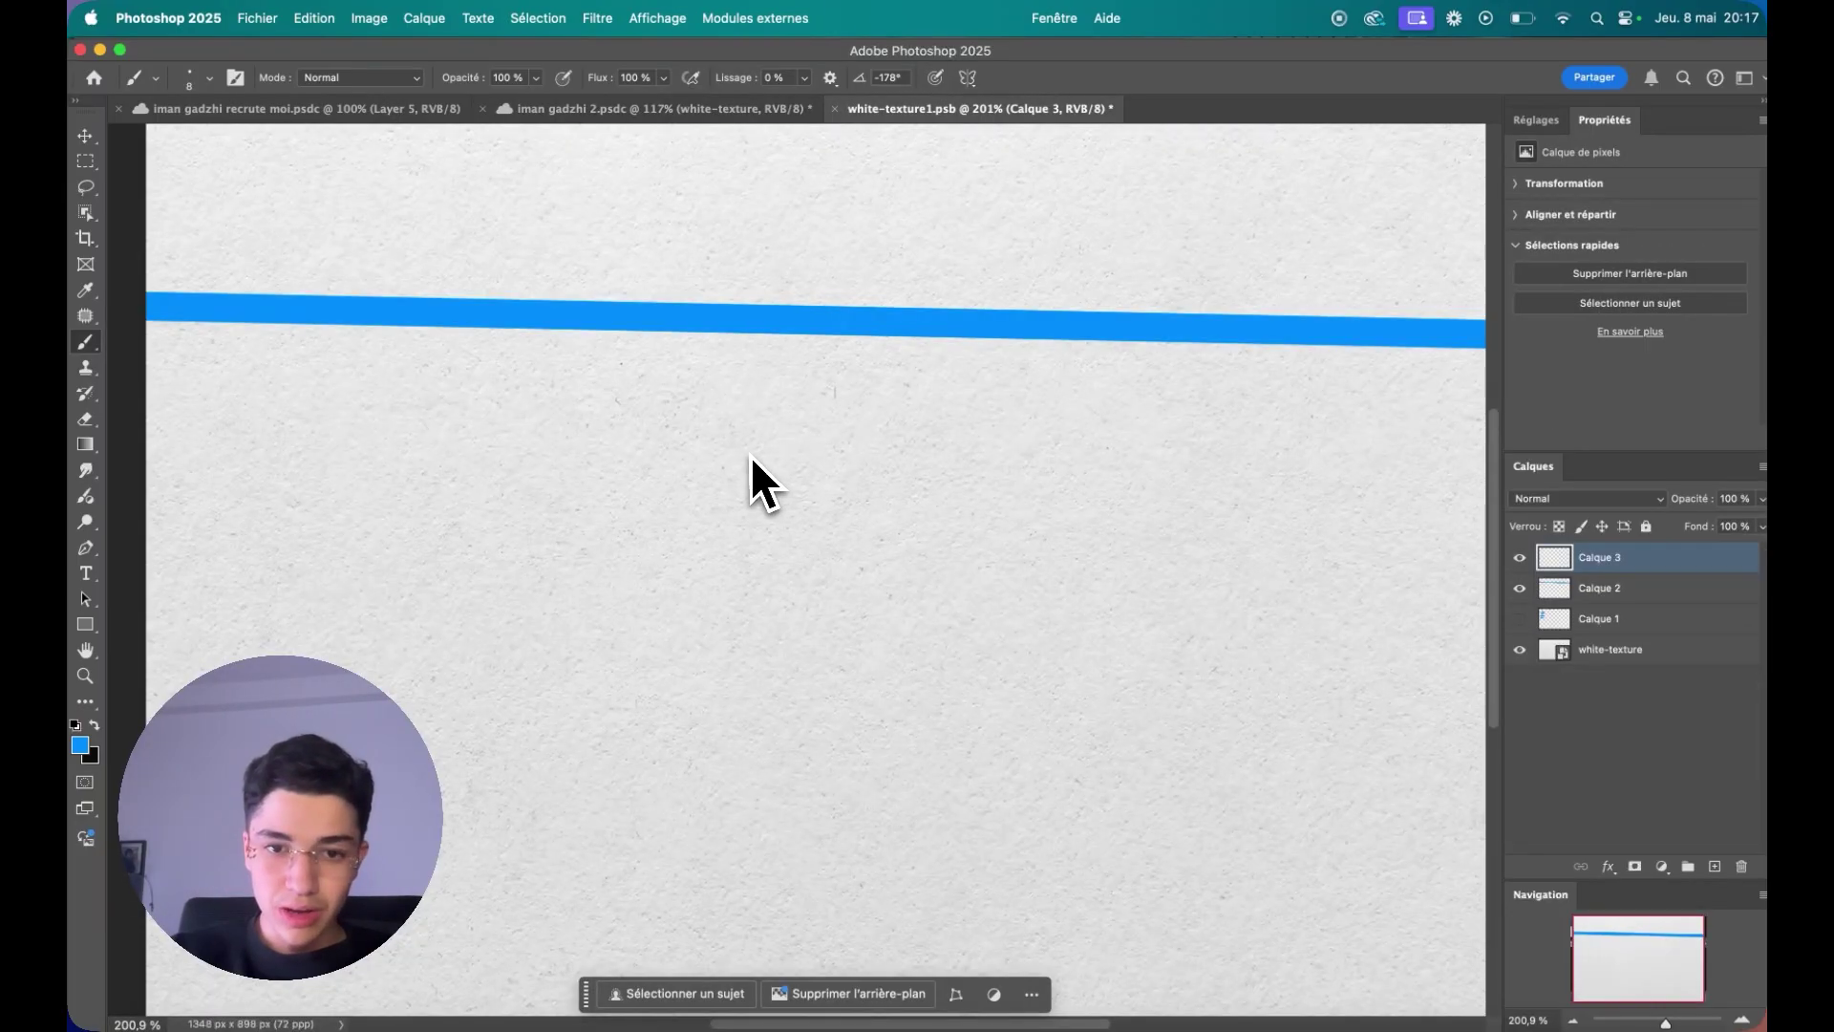
scroll(750, 448, "down", 5)
scroll(736, 421, "up", 3)
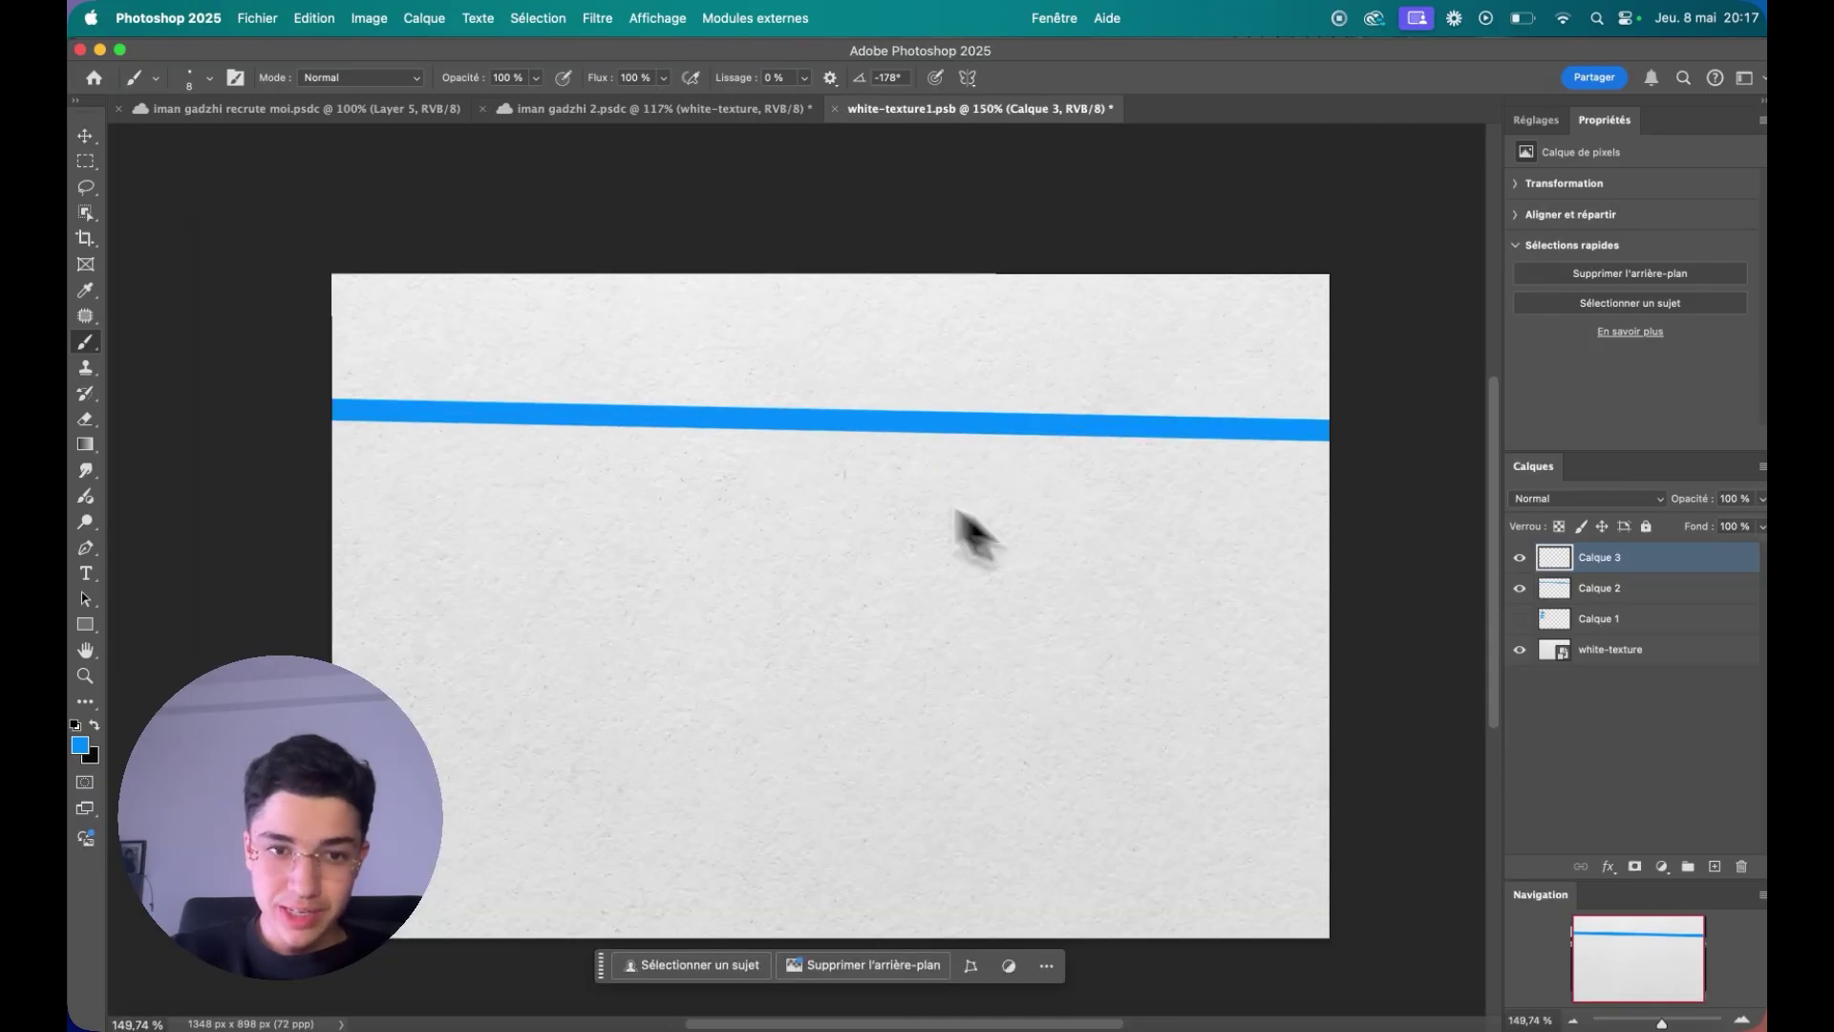
left_click(600, 110)
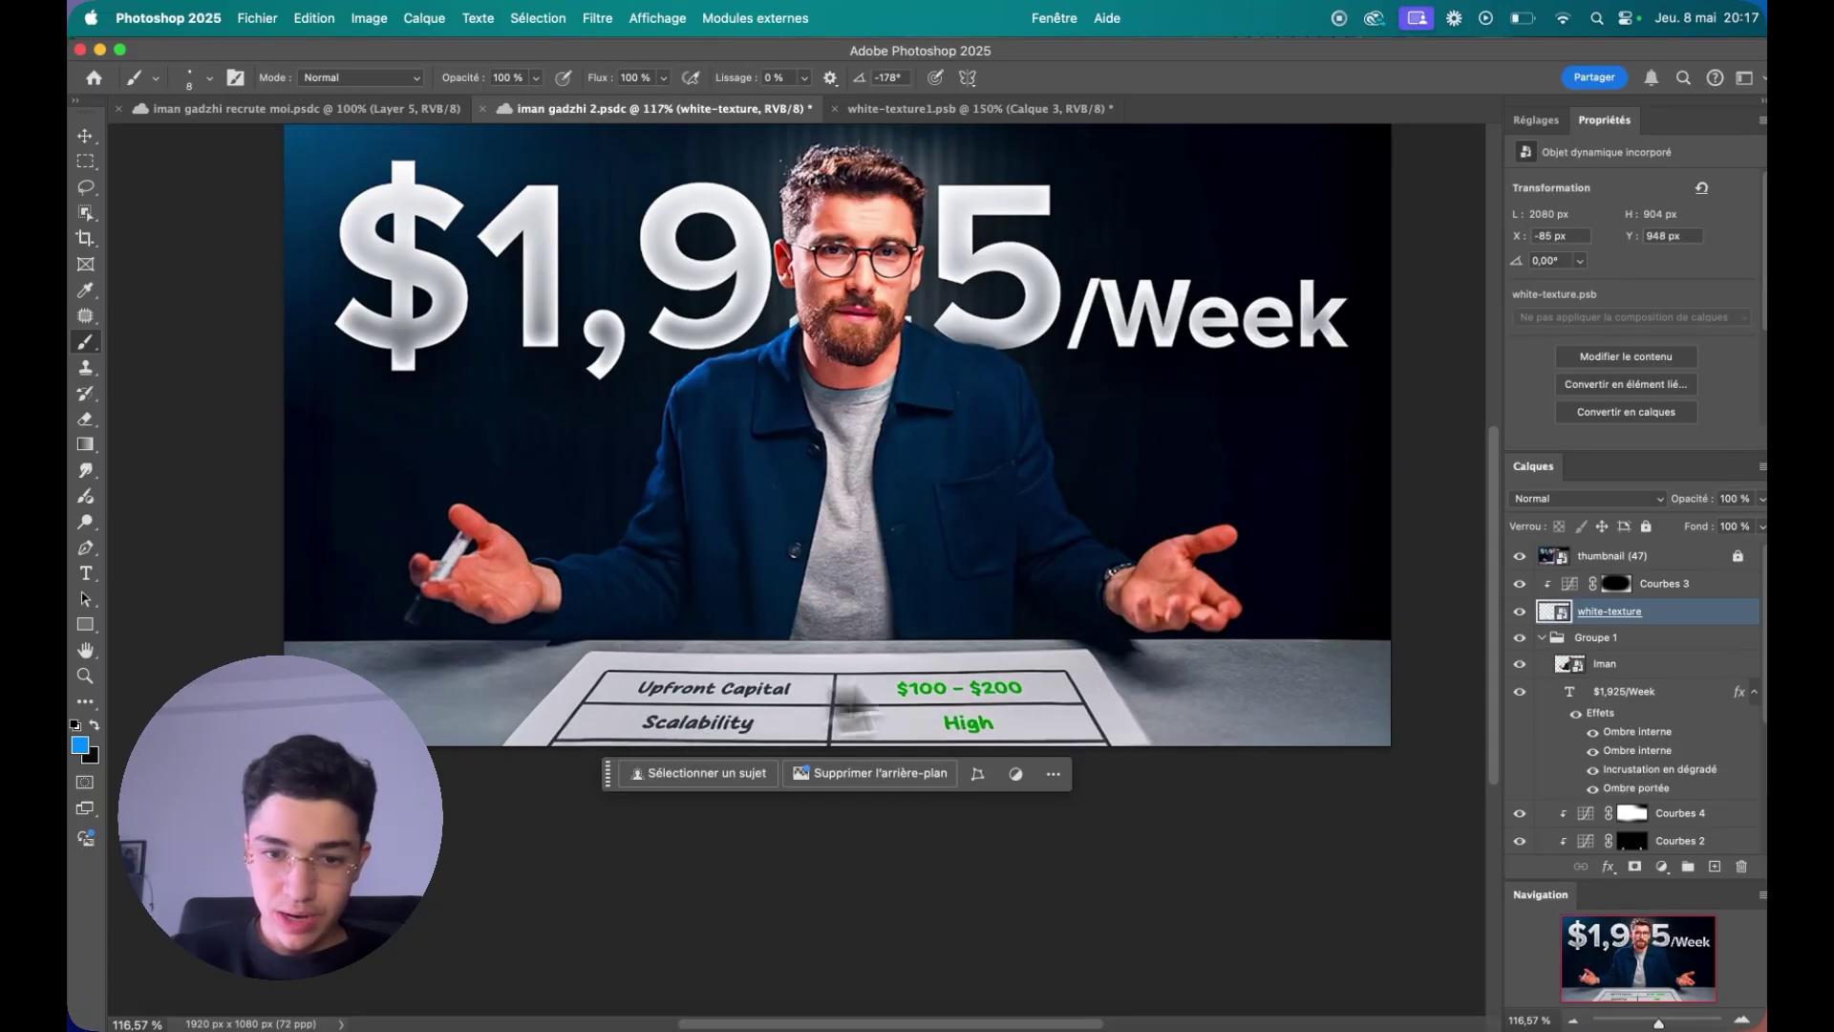
key("ctrl+s")
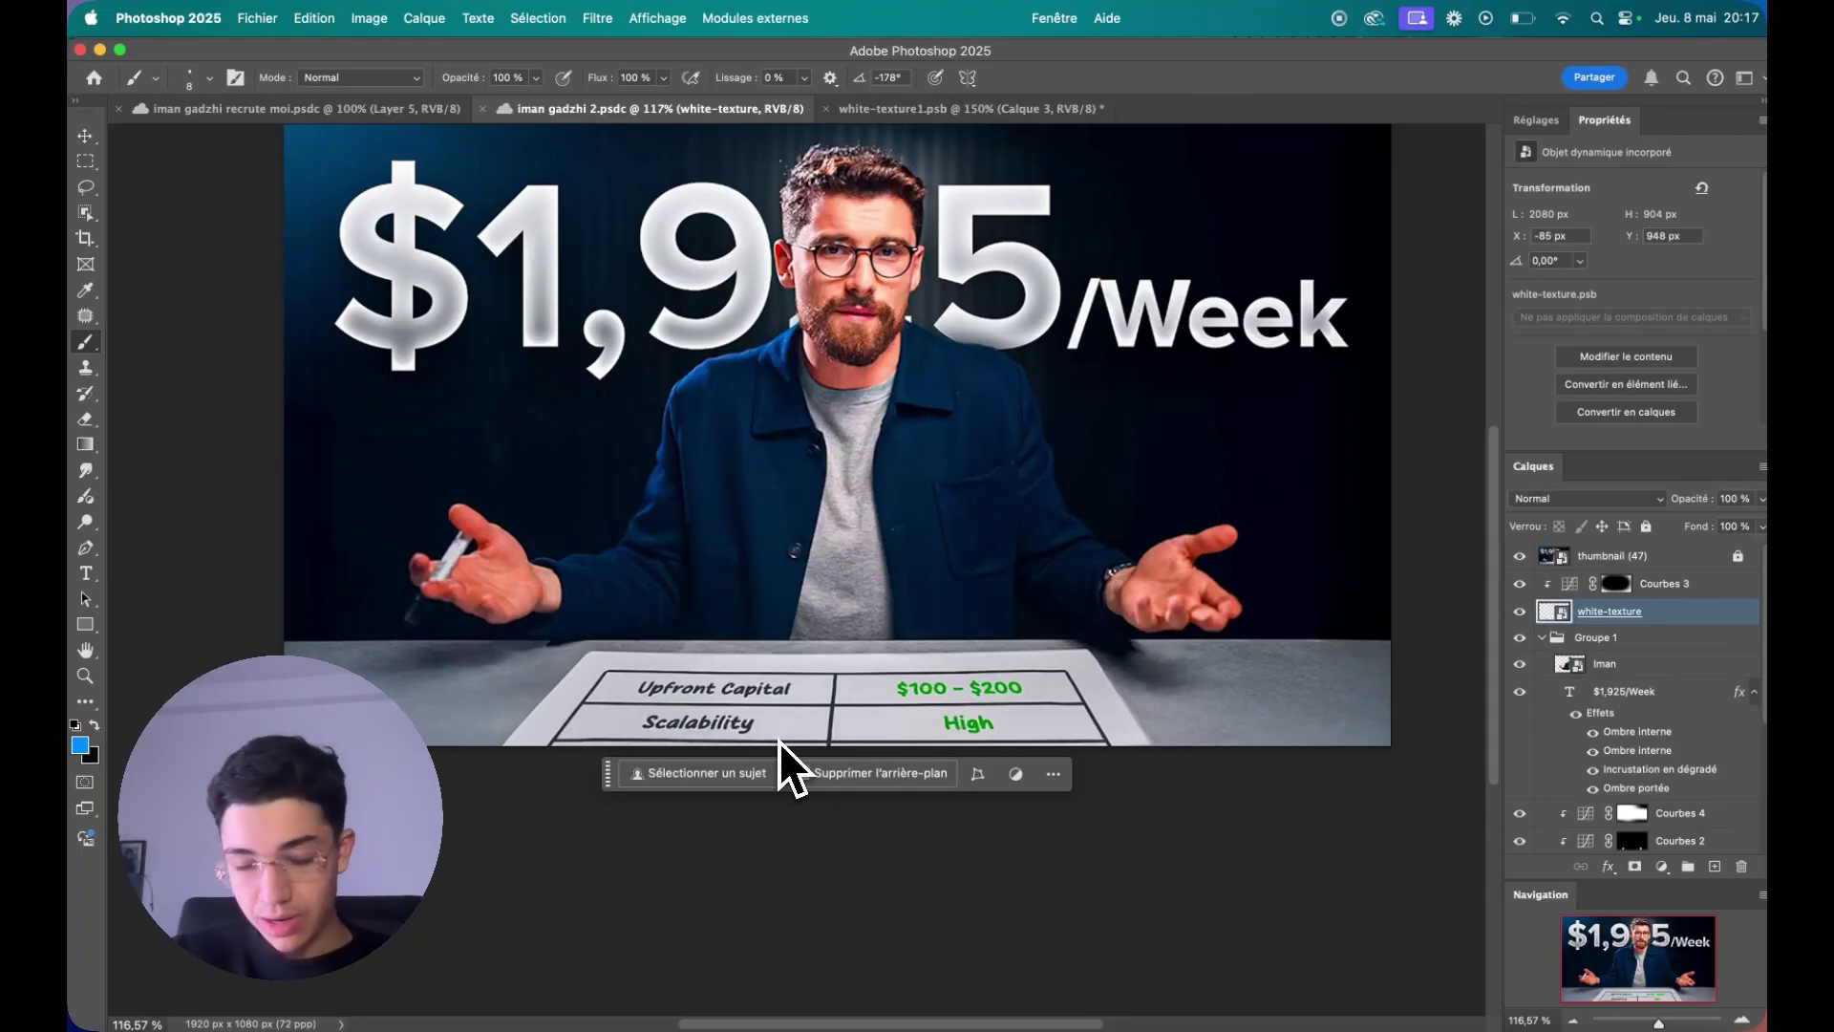
key("ctrl+alt+shift+n")
key("m")
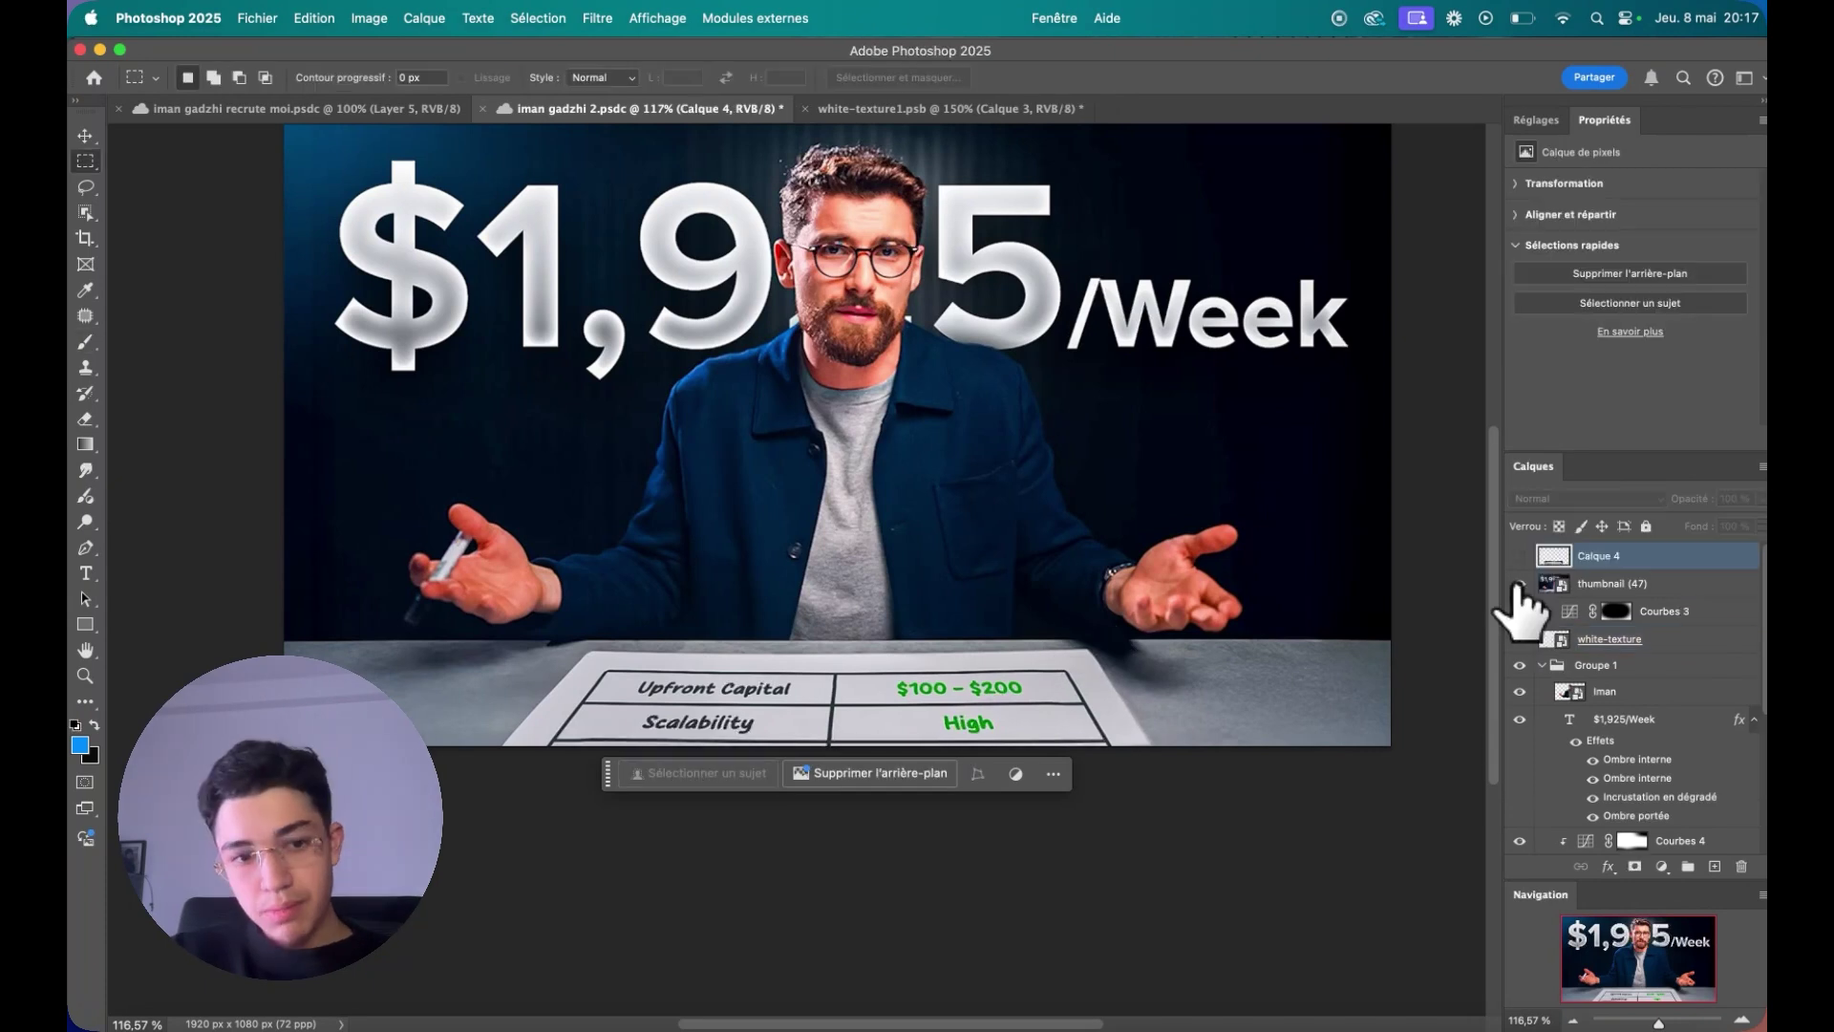
left_click(1519, 585)
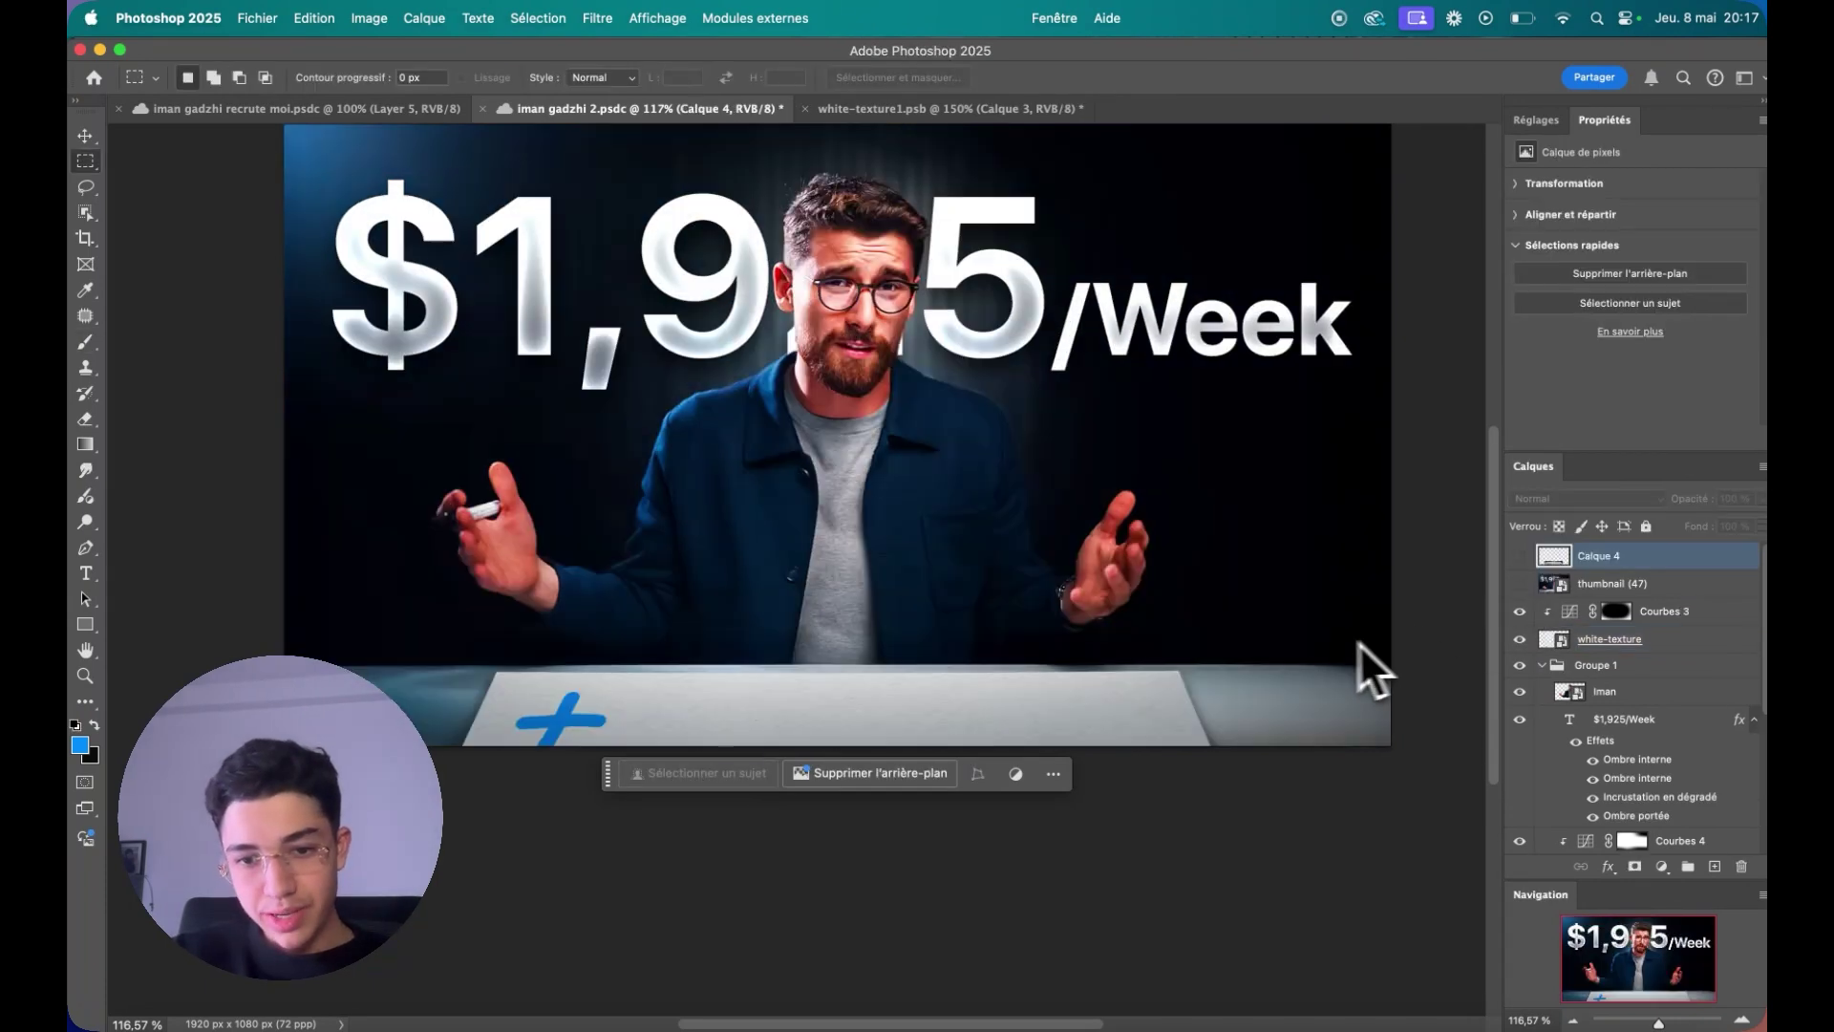
left_click(1519, 583)
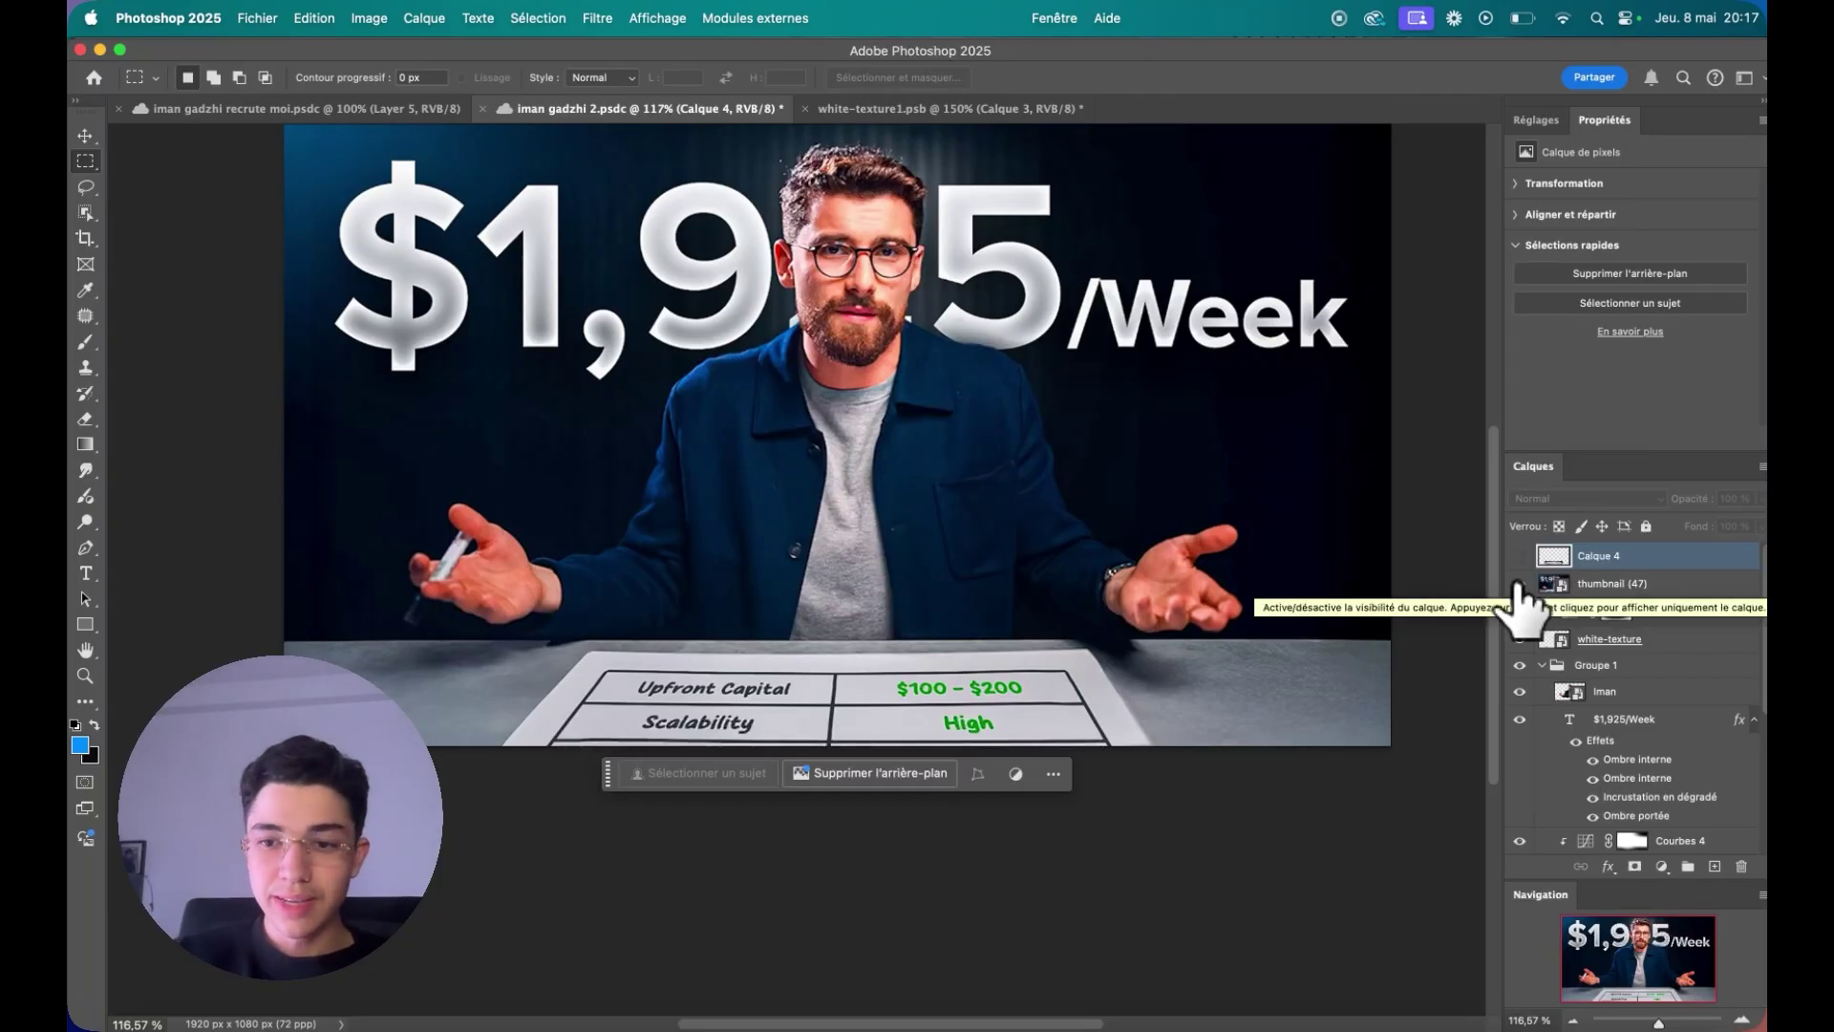
left_click(1520, 584)
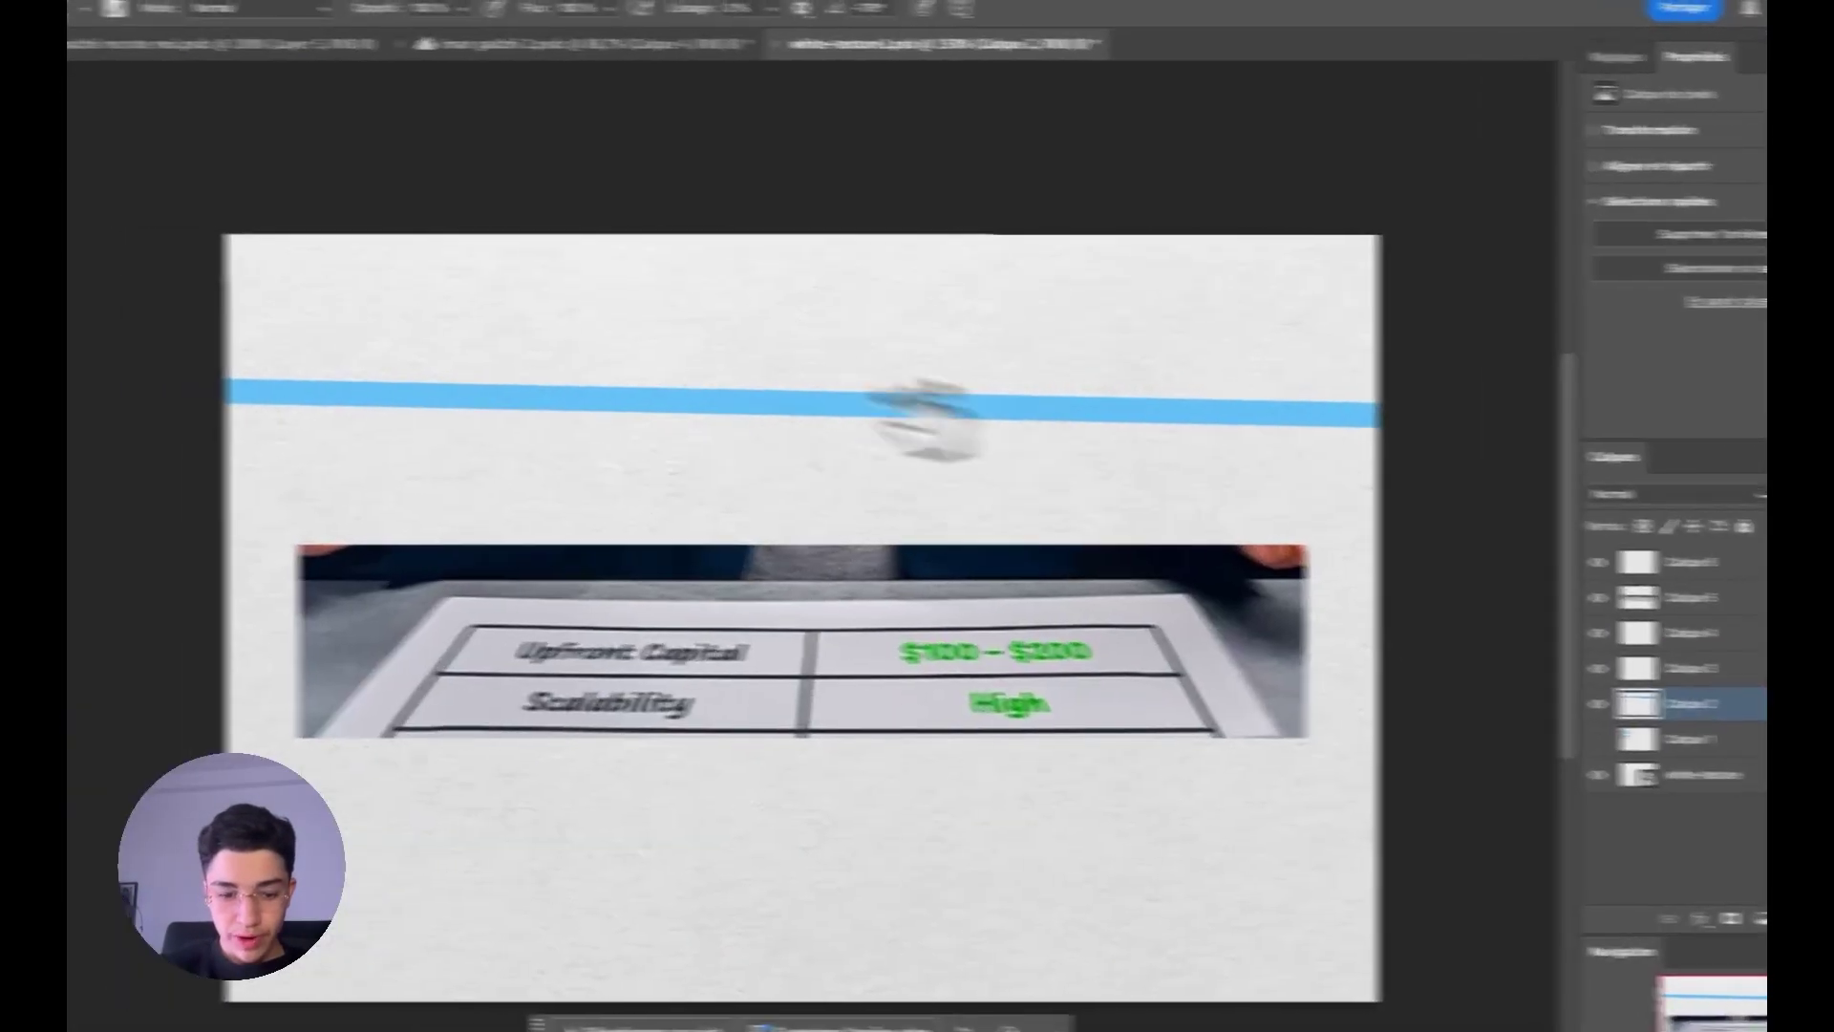
scroll(632, 308, "up", 1)
scroll(625, 315, "up", 1)
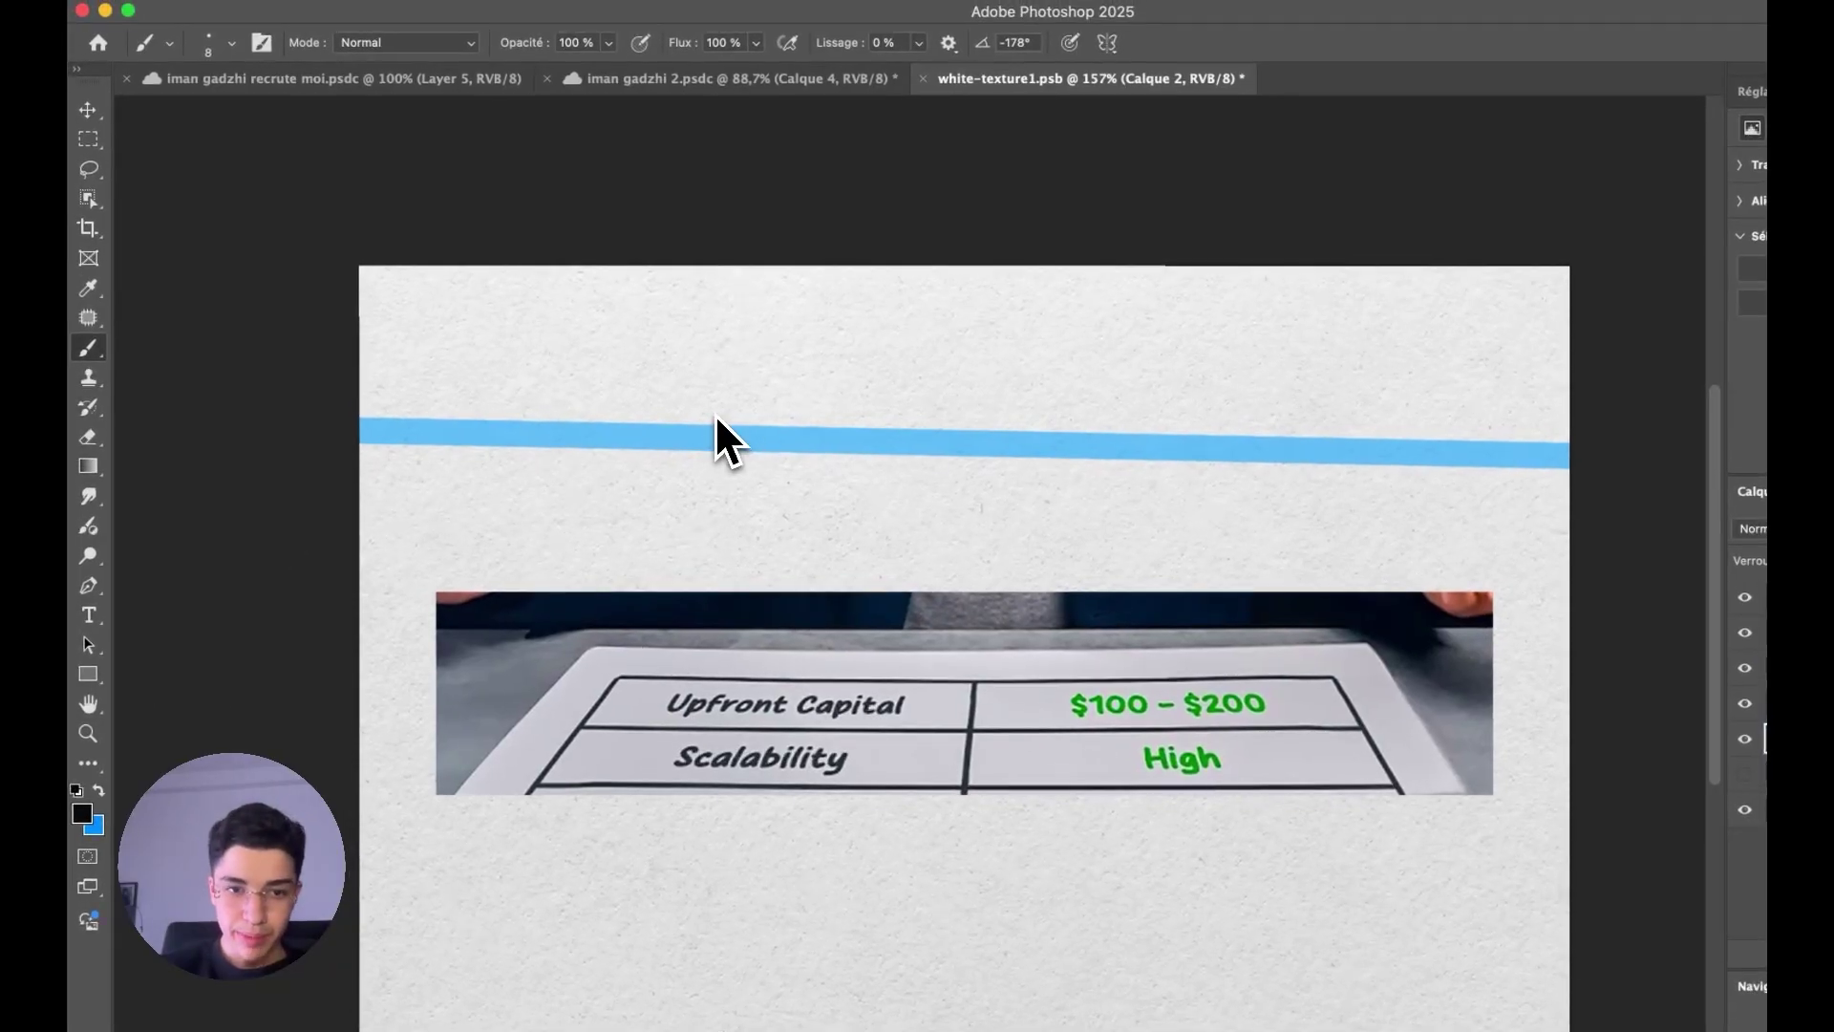
- Set the brush to 15 px with 100% Smoothing, undoing a grey test stroke
left_click(716, 412, "ctrl+alt")
left_click_drag(716, 412, 714, 456)
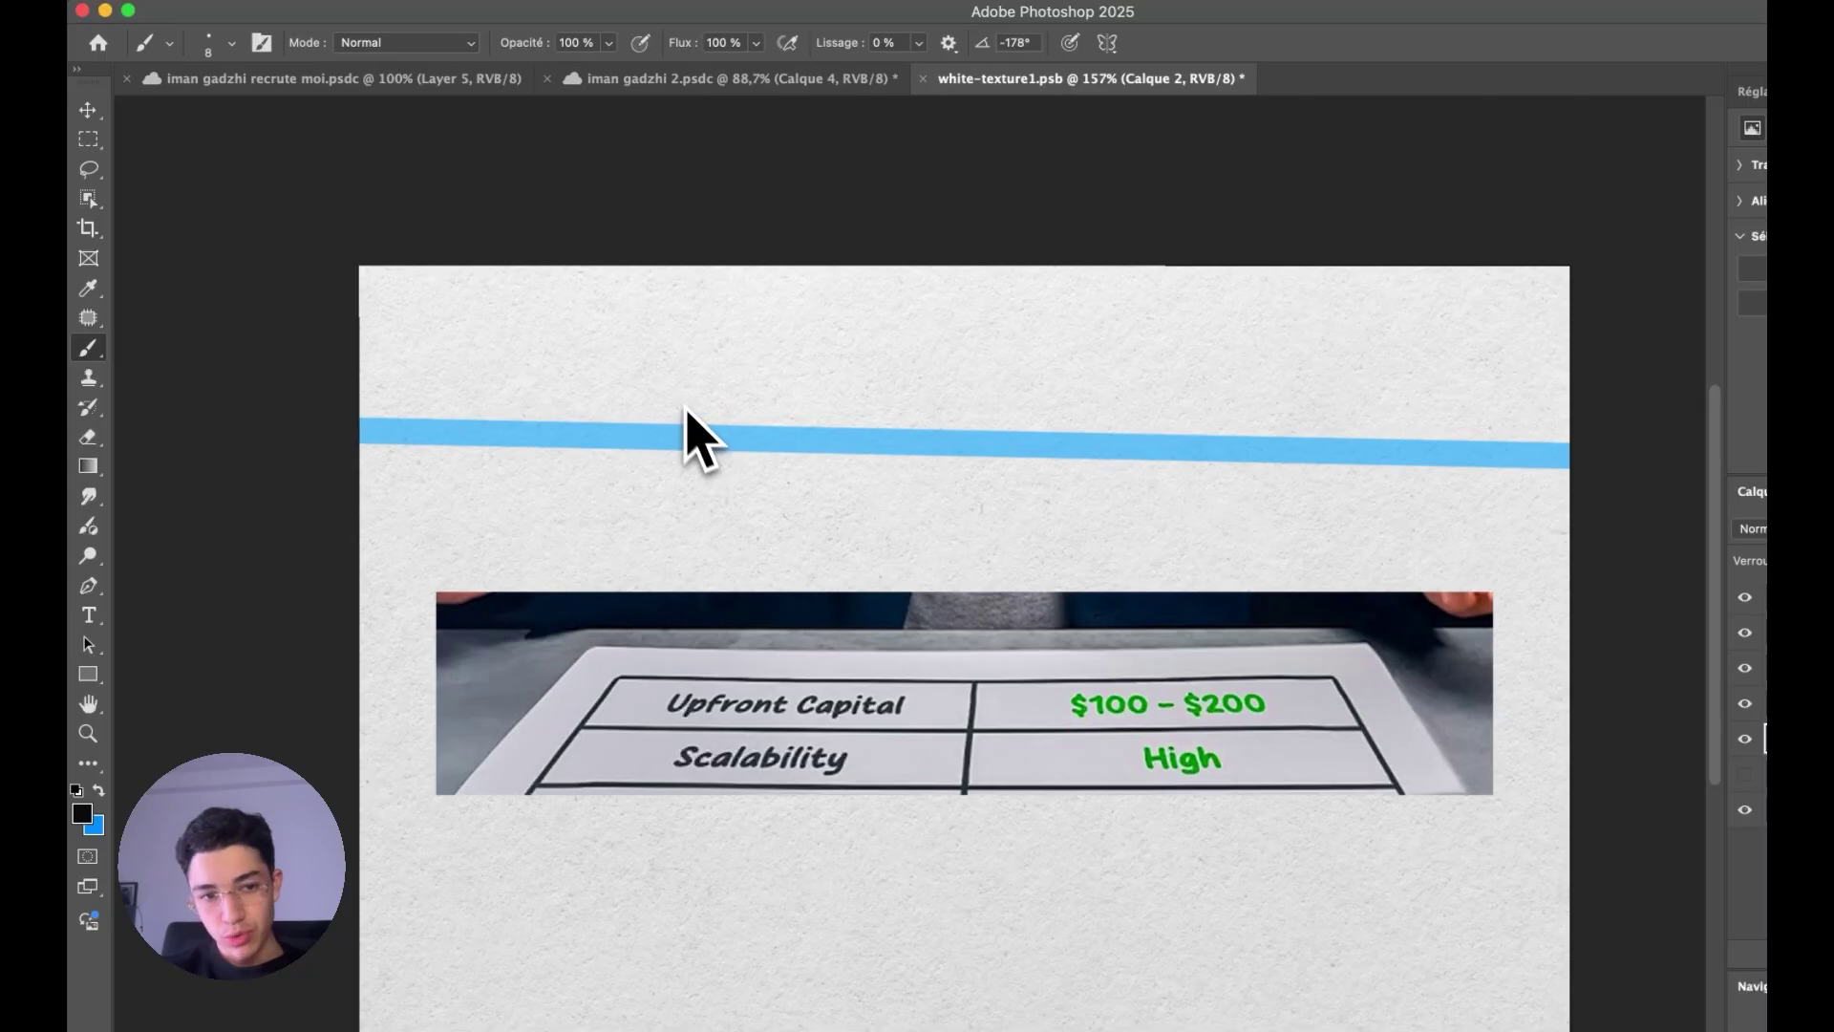
left_click_drag(840, 42, 1146, 47)
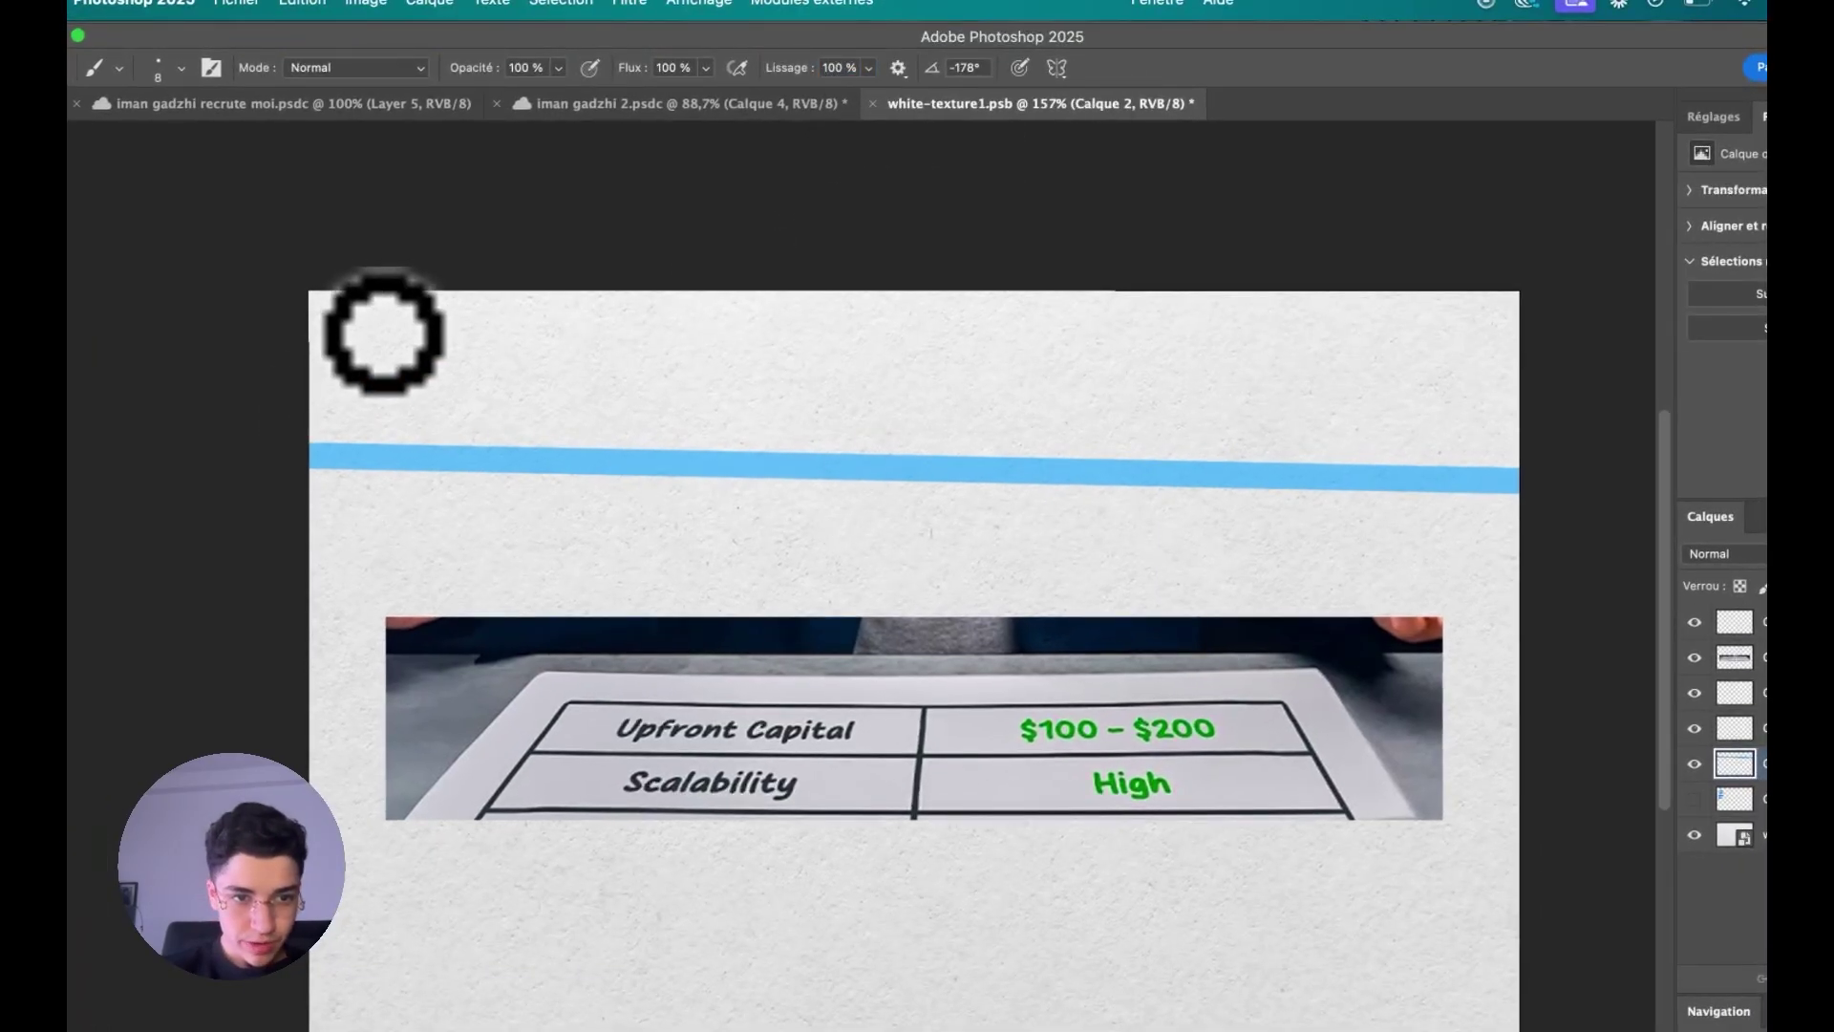
left_click_drag(359, 320, 360, 528)
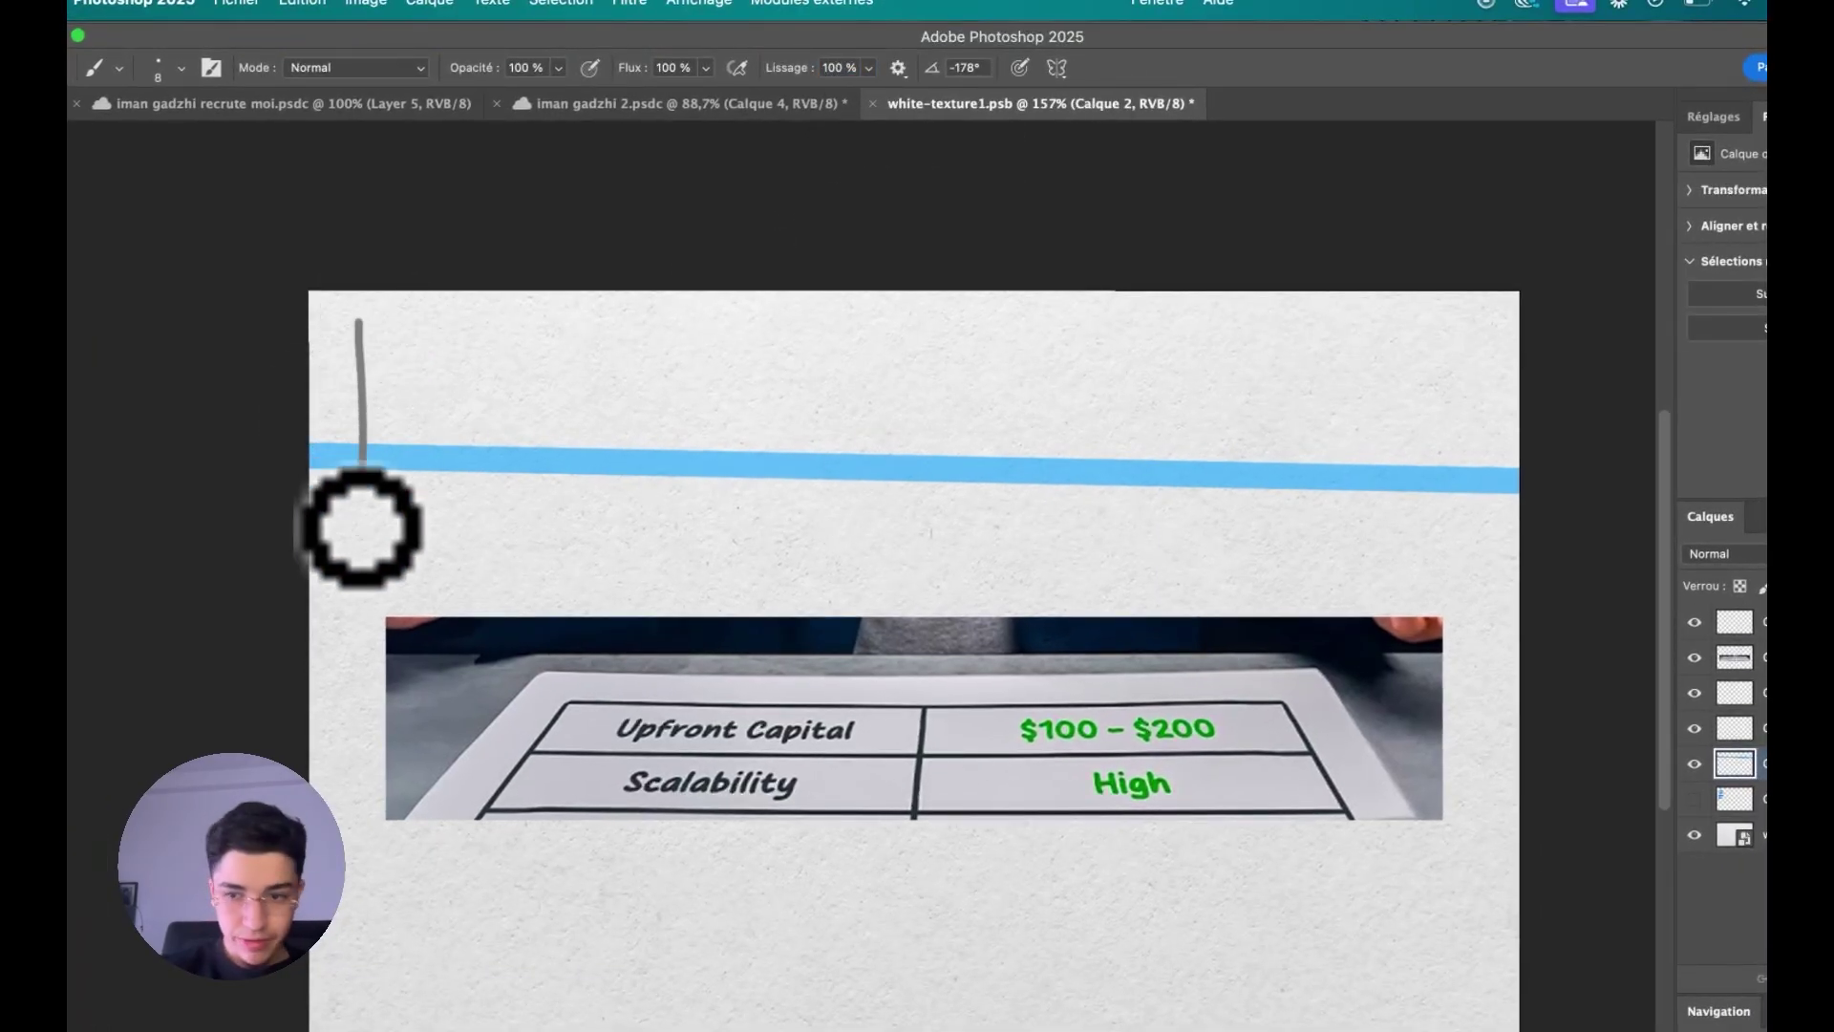
key("super+z")
- On a new layer, draw the grid's left, top and right borders plus the centre divider
left_click(1732, 868)
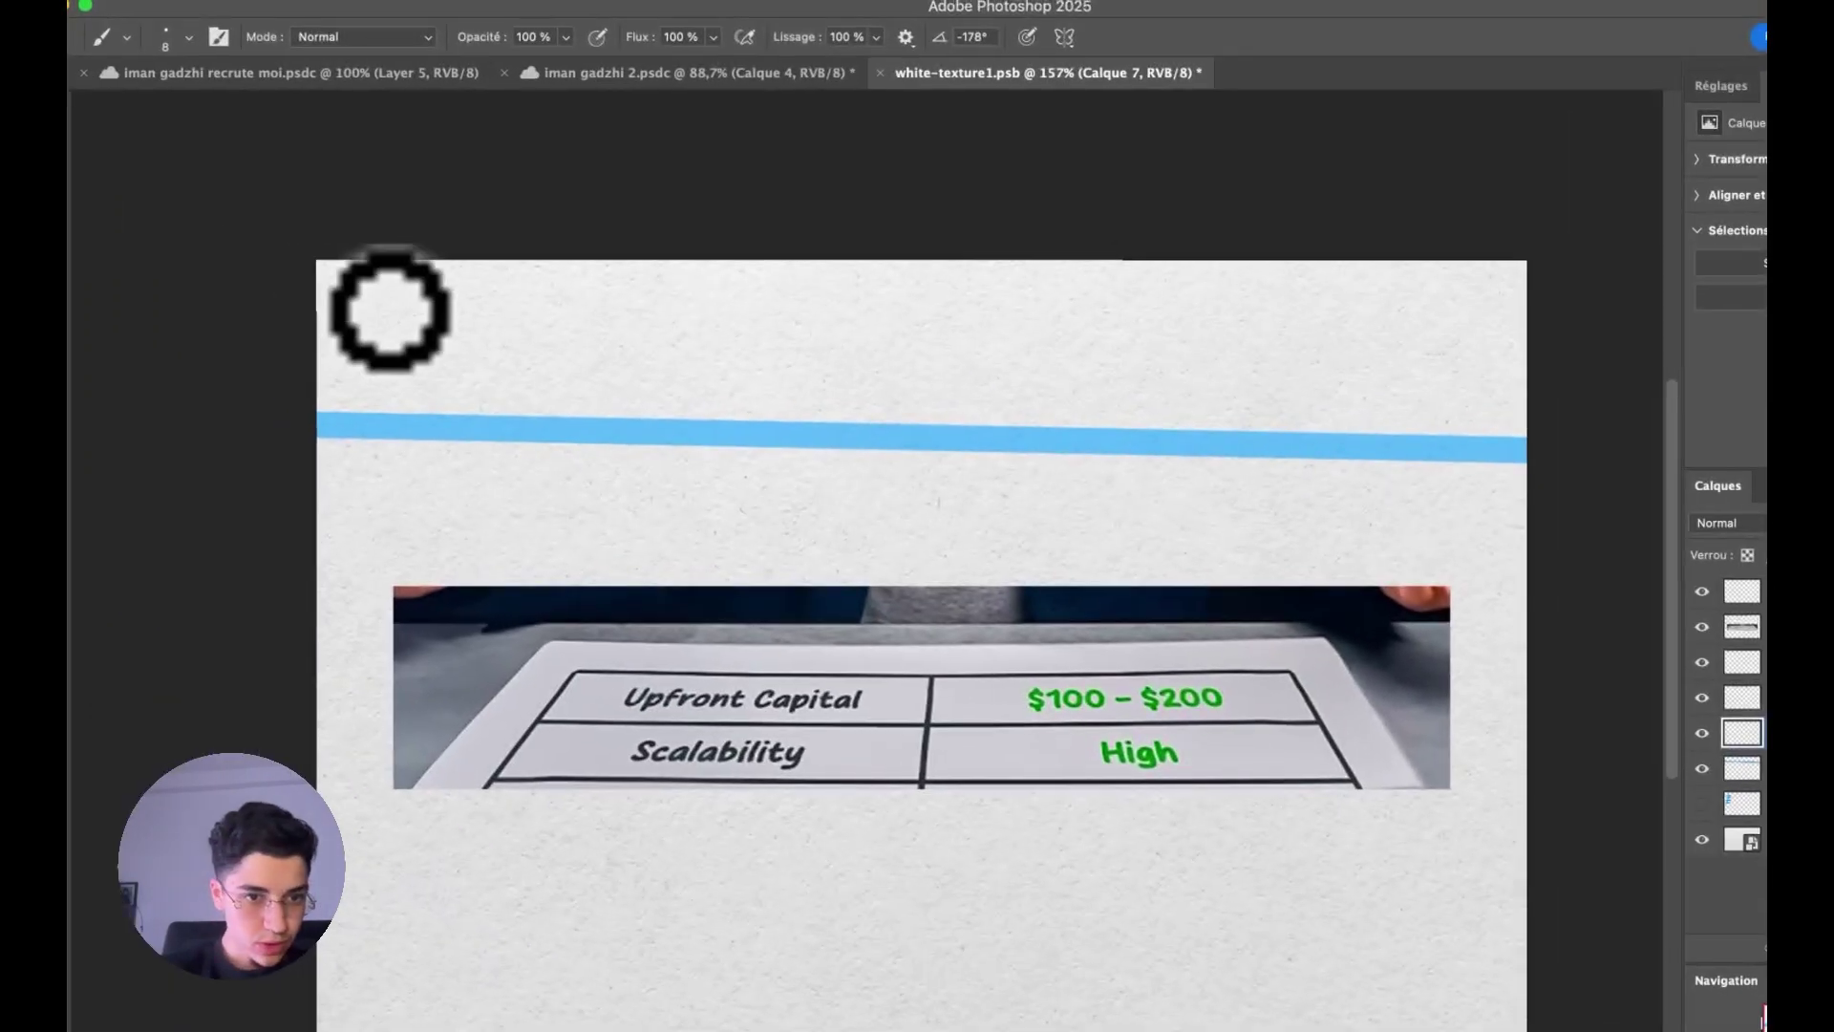
mouse_move(353, 608)
left_mouse_down()
mouse_move(553, 292)
mouse_move(1367, 292)
left_mouse_up()
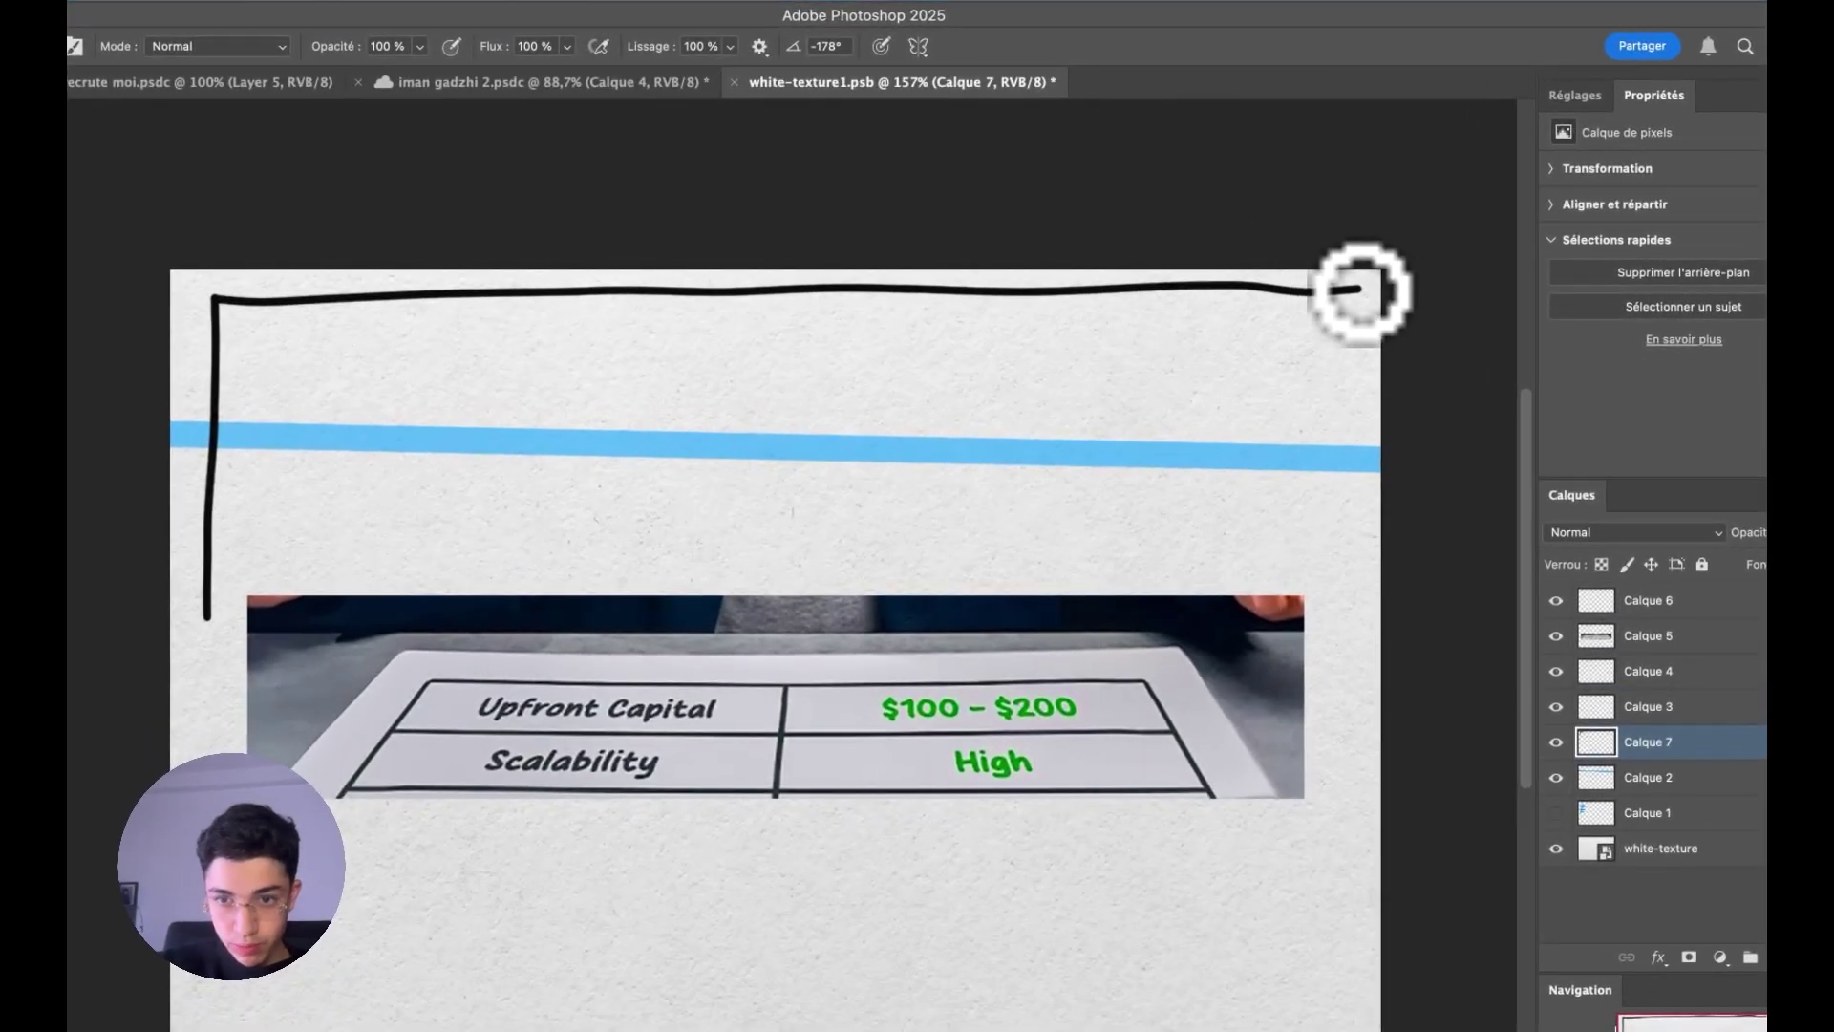
left_click_drag(1367, 291, 1371, 463)
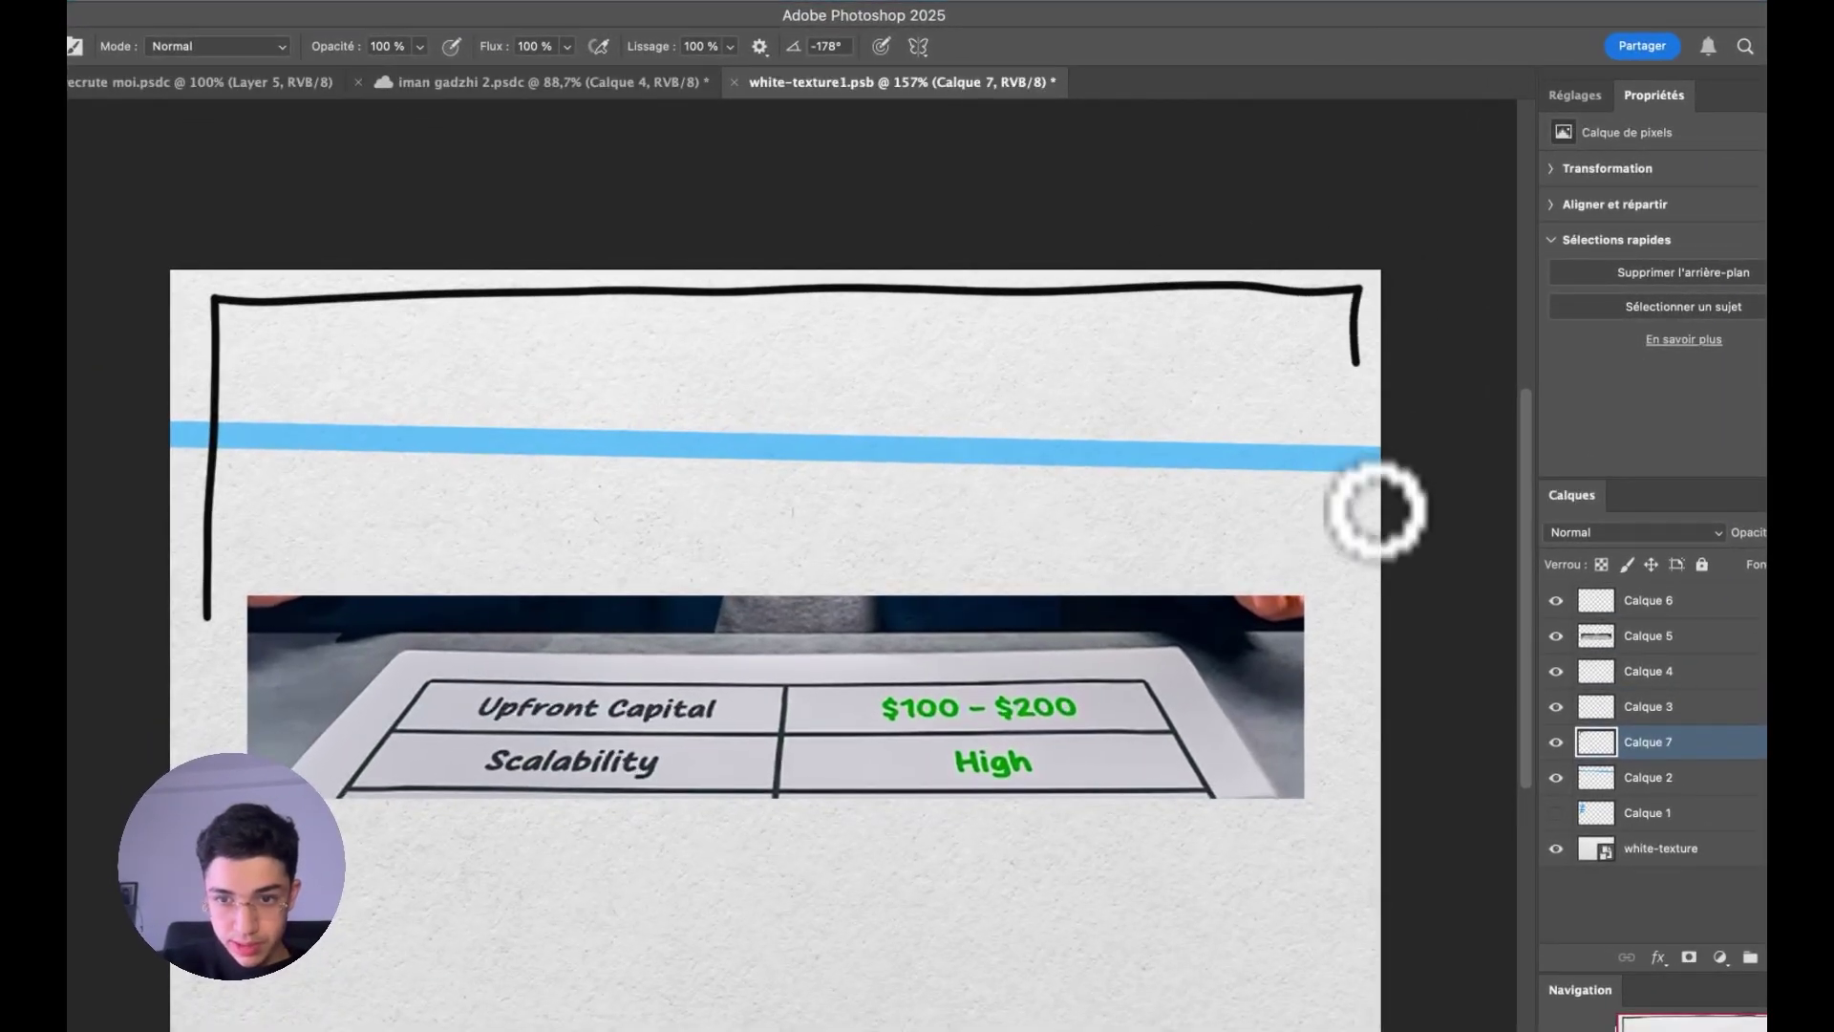
key("super+z")
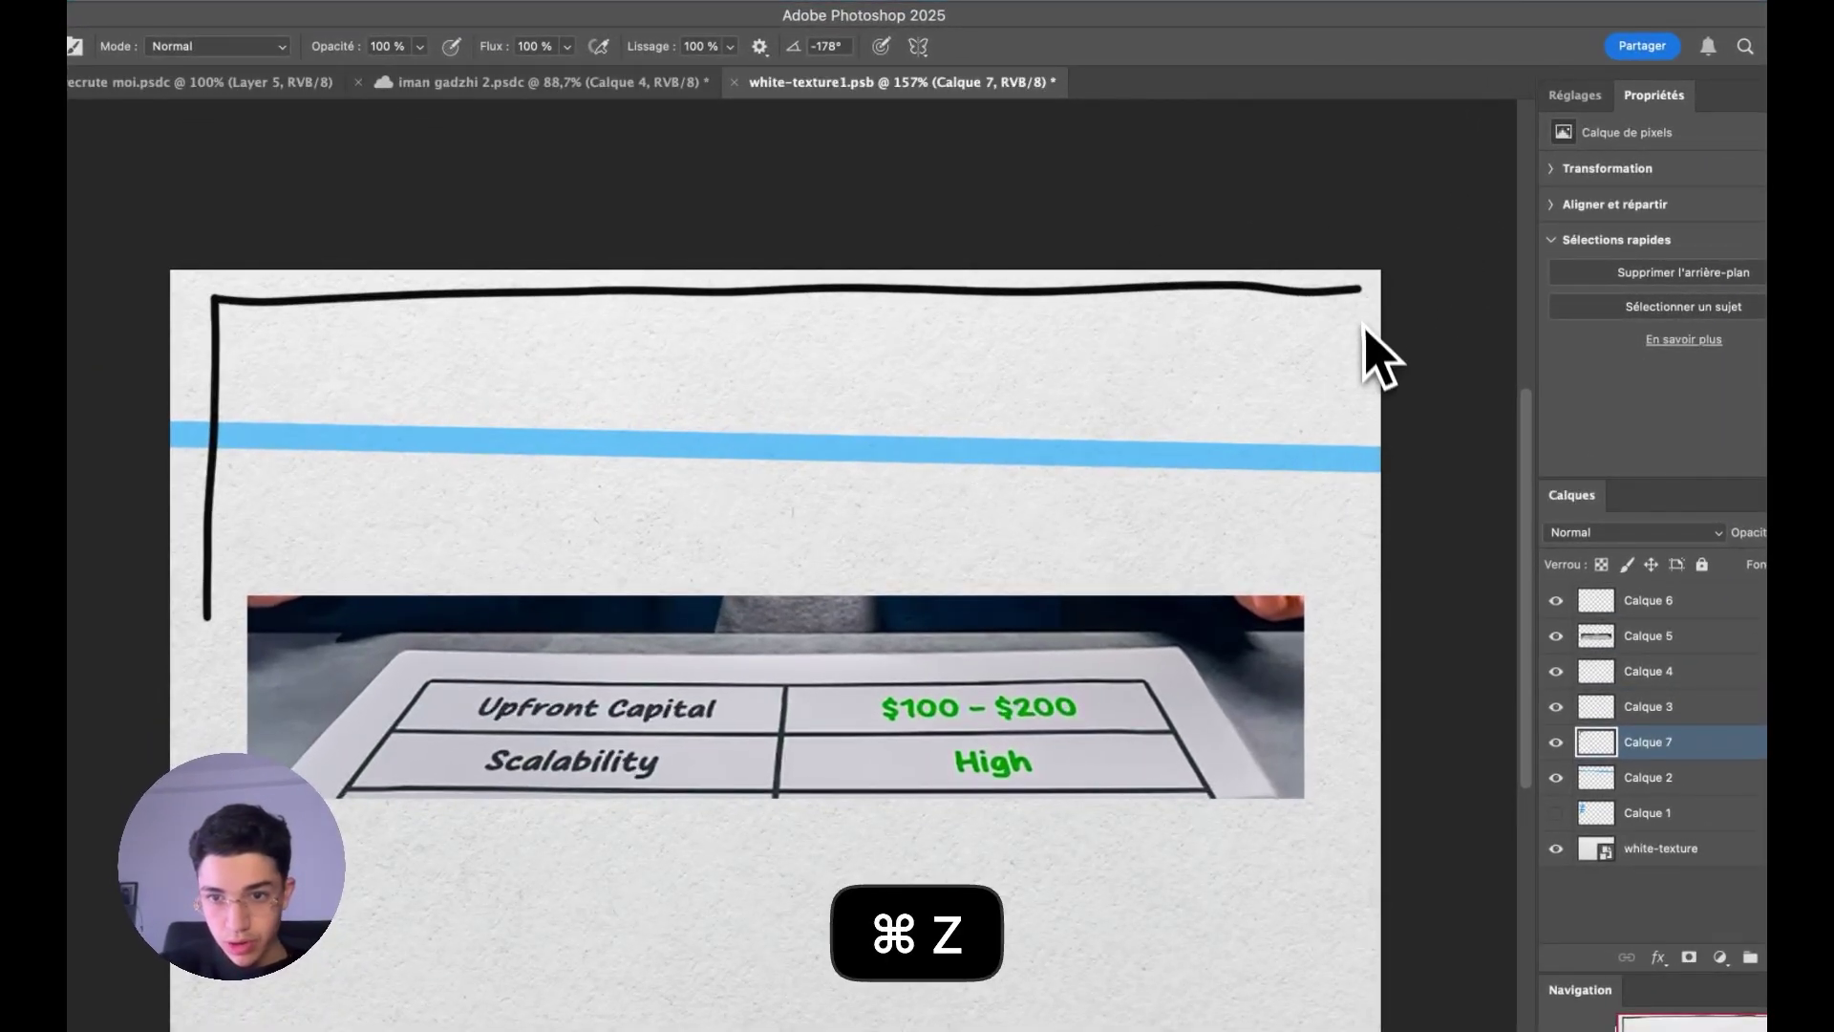
left_click_drag(1359, 287, 1372, 669)
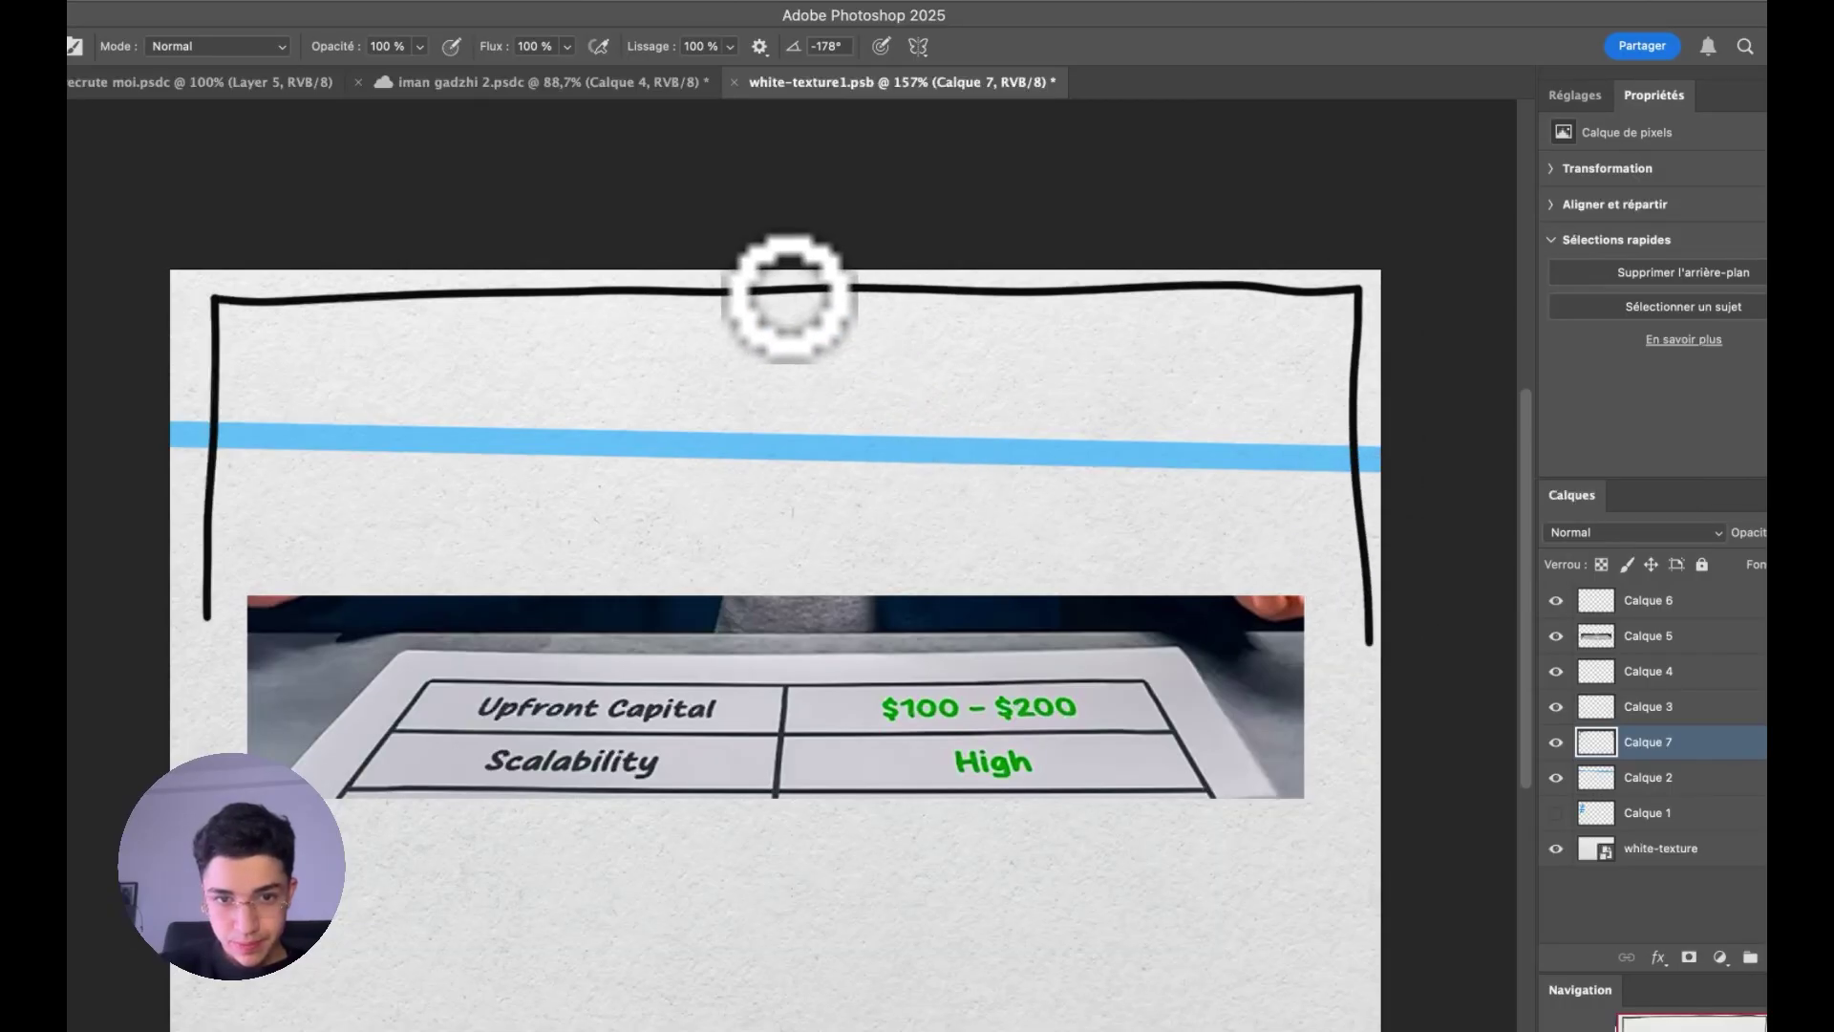
left_click_drag(790, 296, 793, 614)
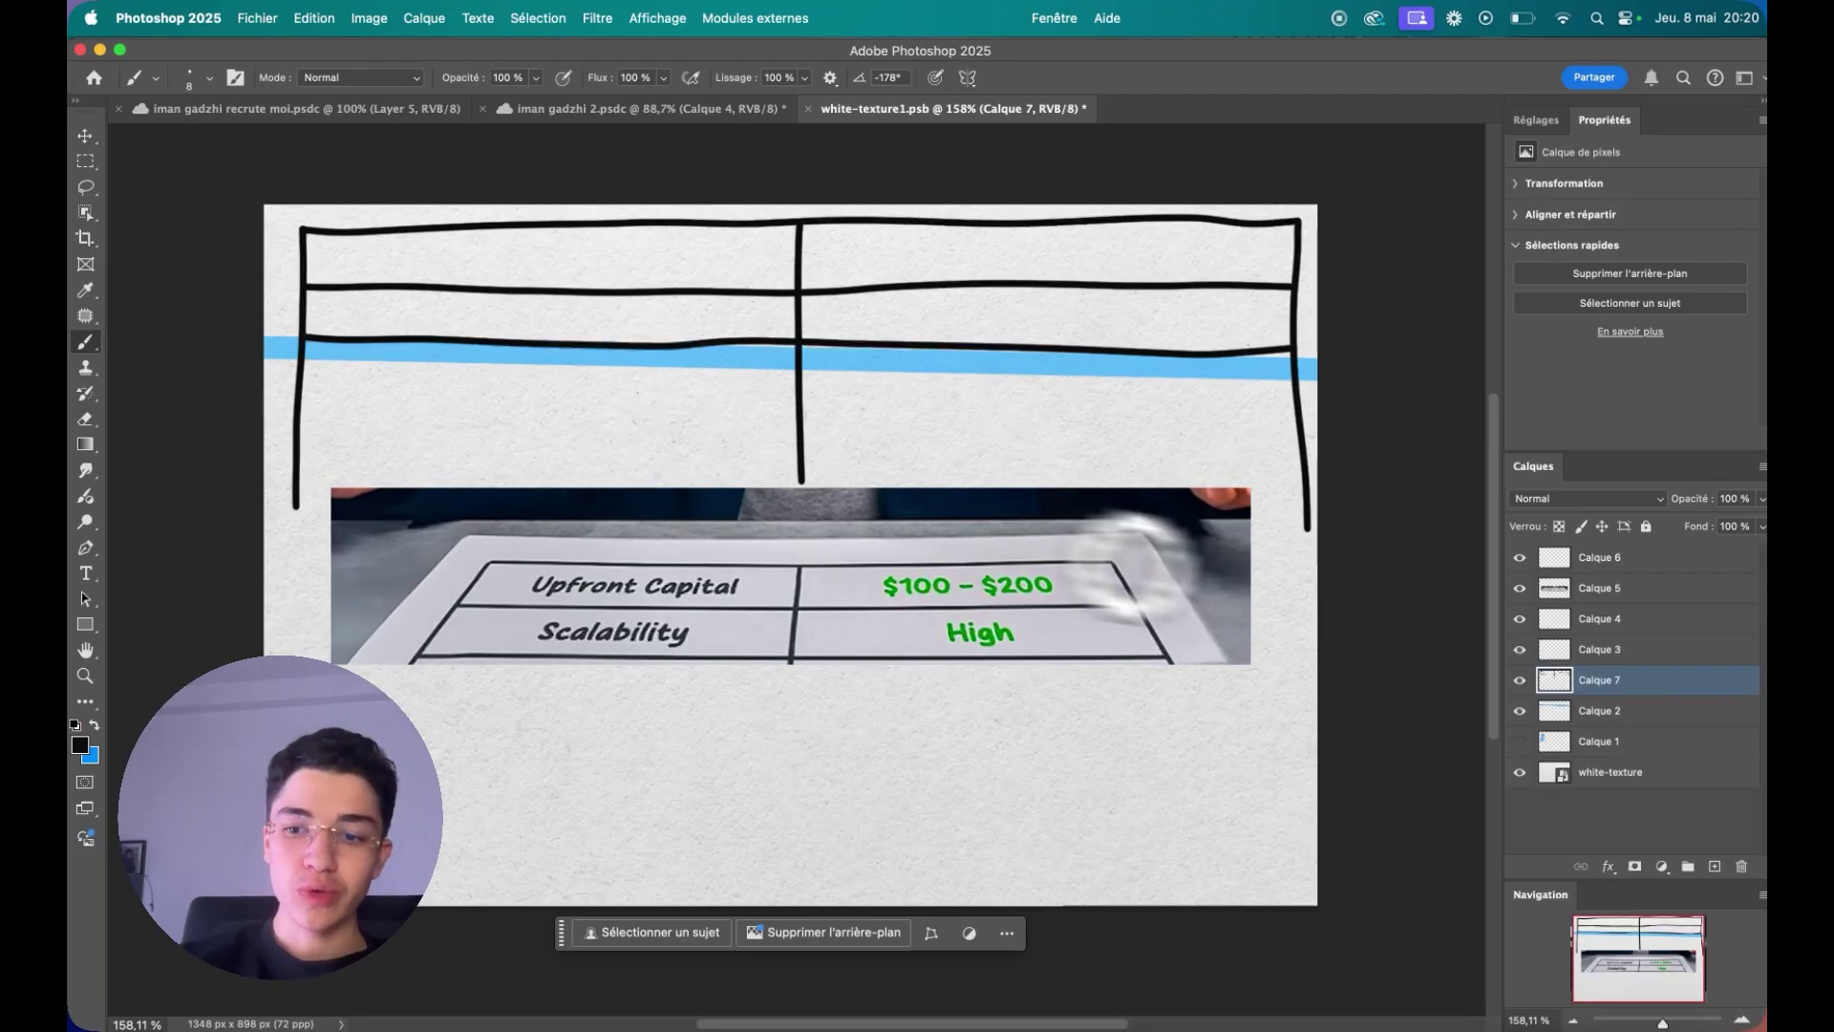
left_click_drag(1554, 679, 1551, 680)
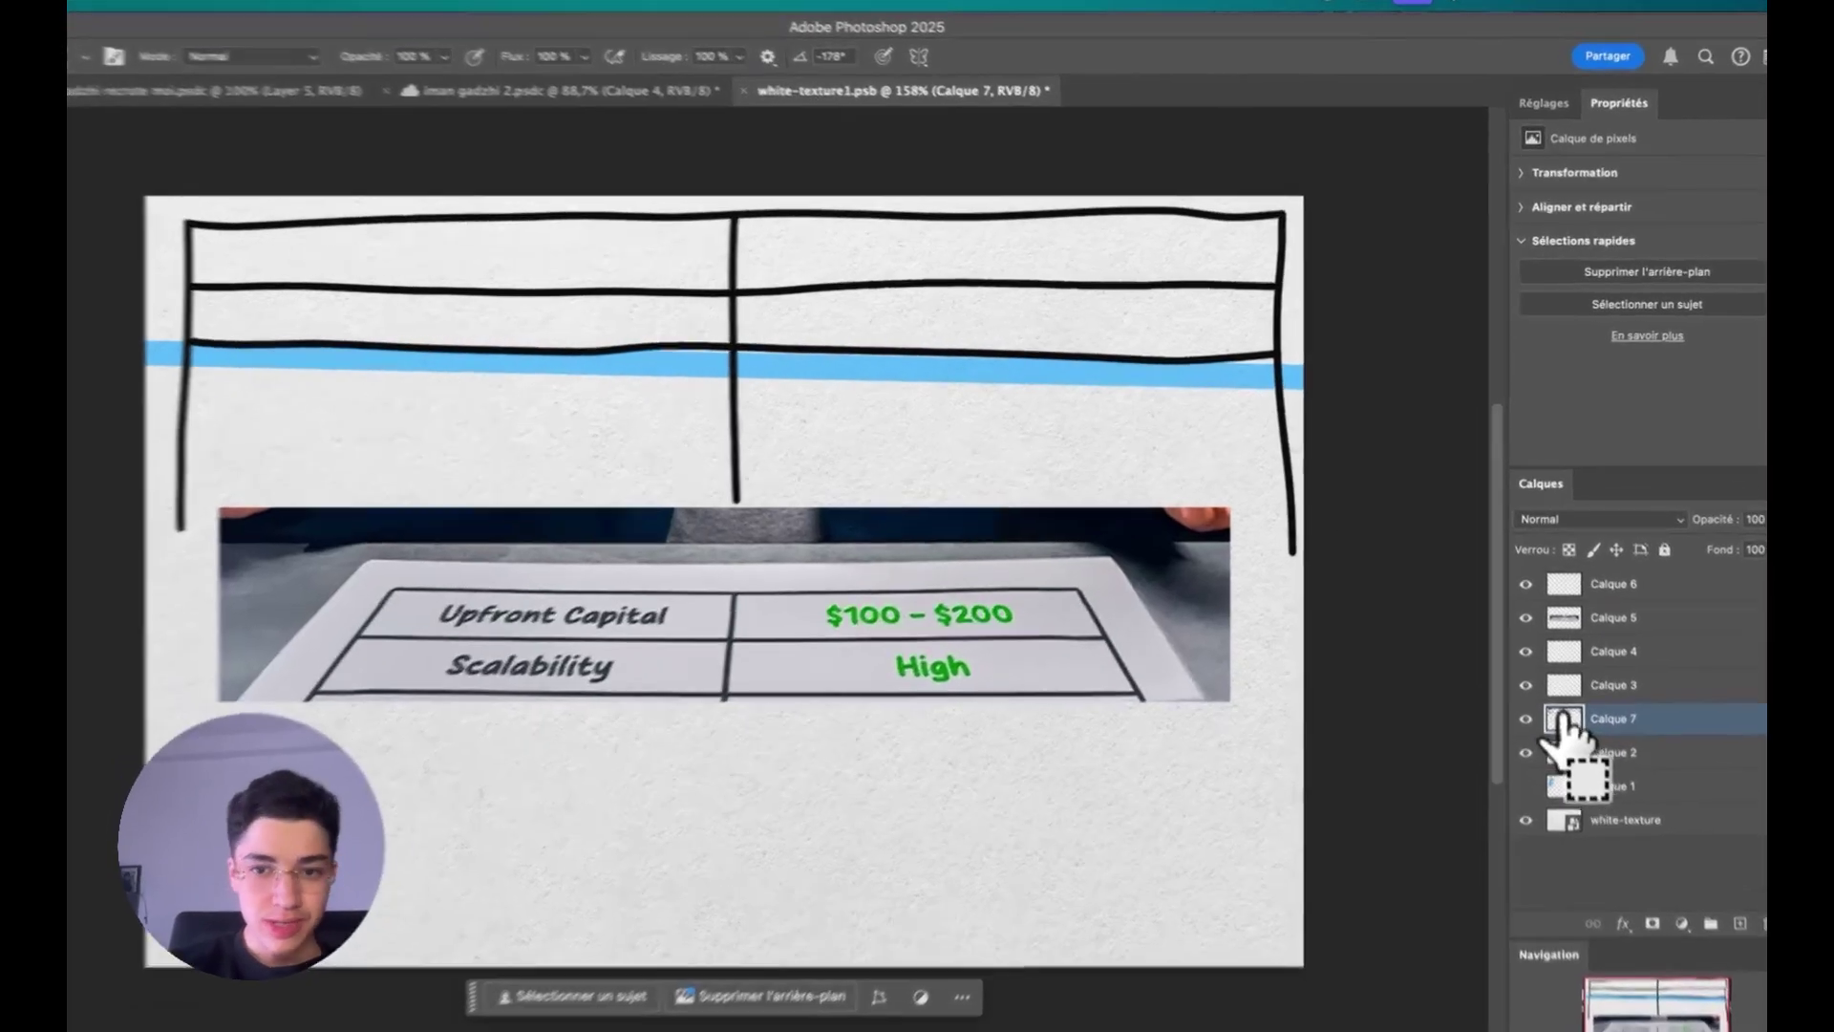
- Contract the grid layer's selection by 1 px and turn it into a layer mask
left_click(1554, 680, "super")
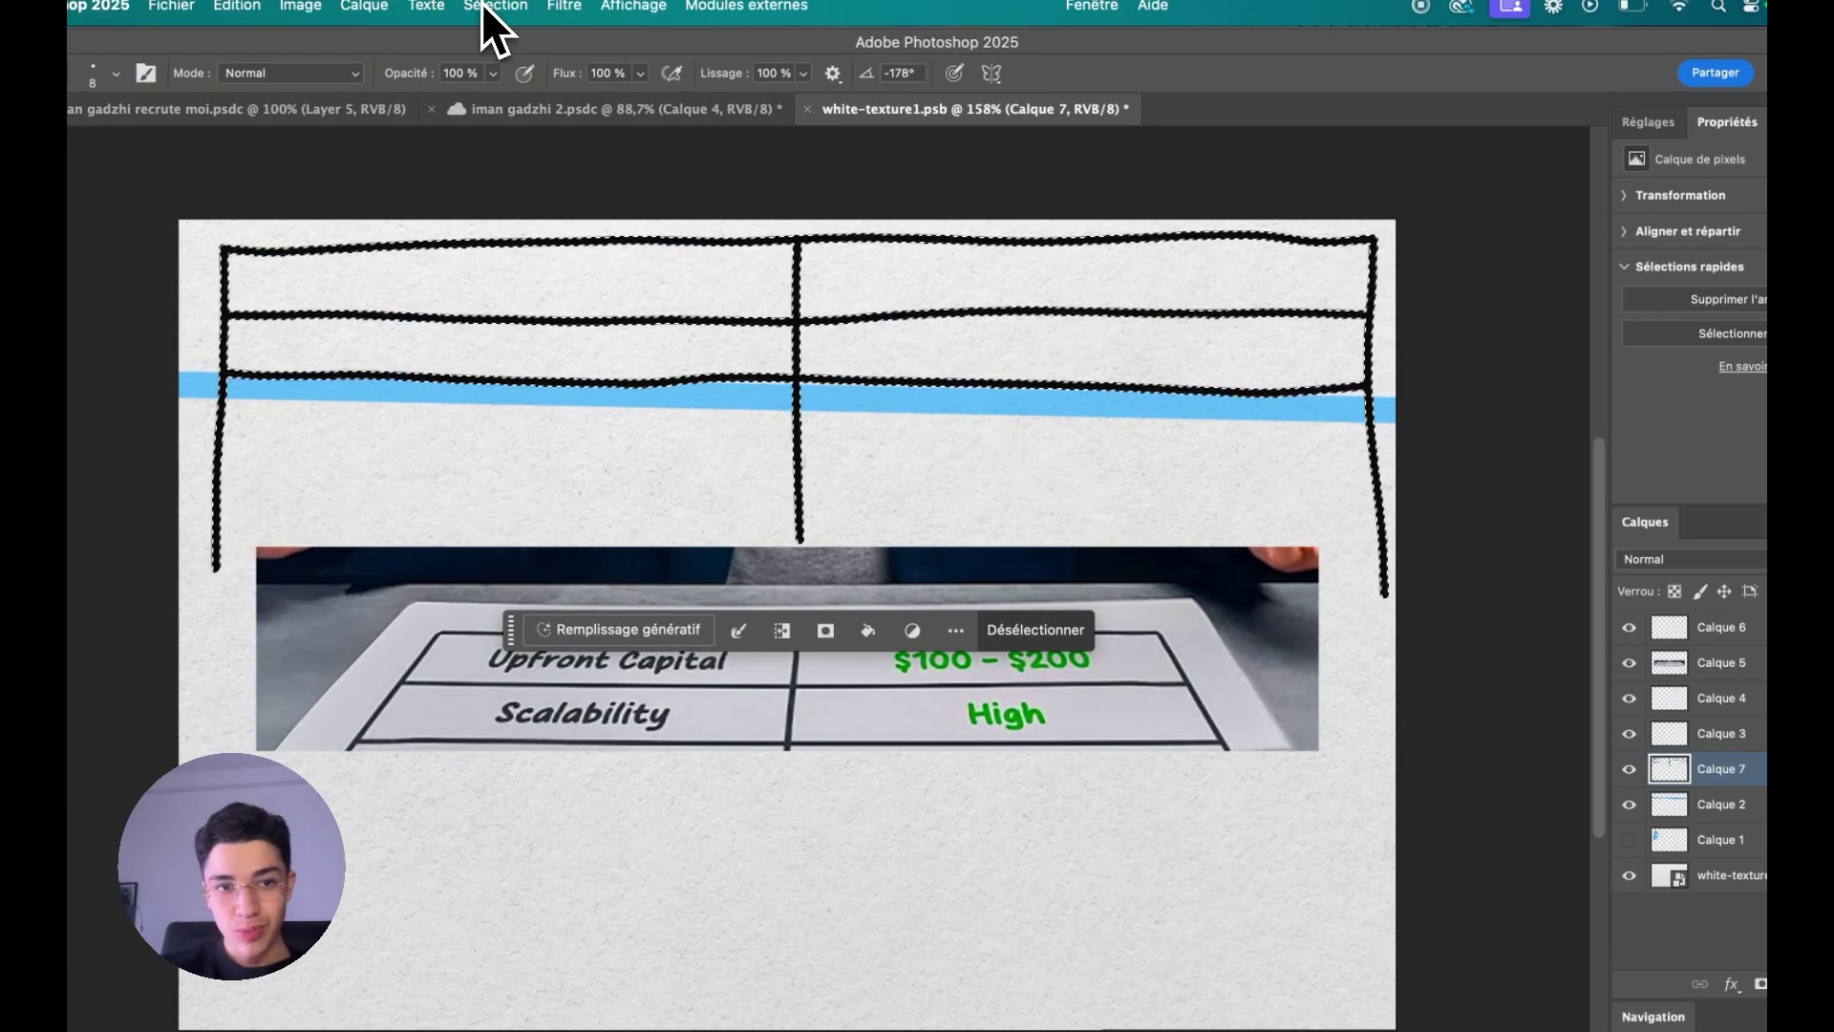
left_click(487, 8)
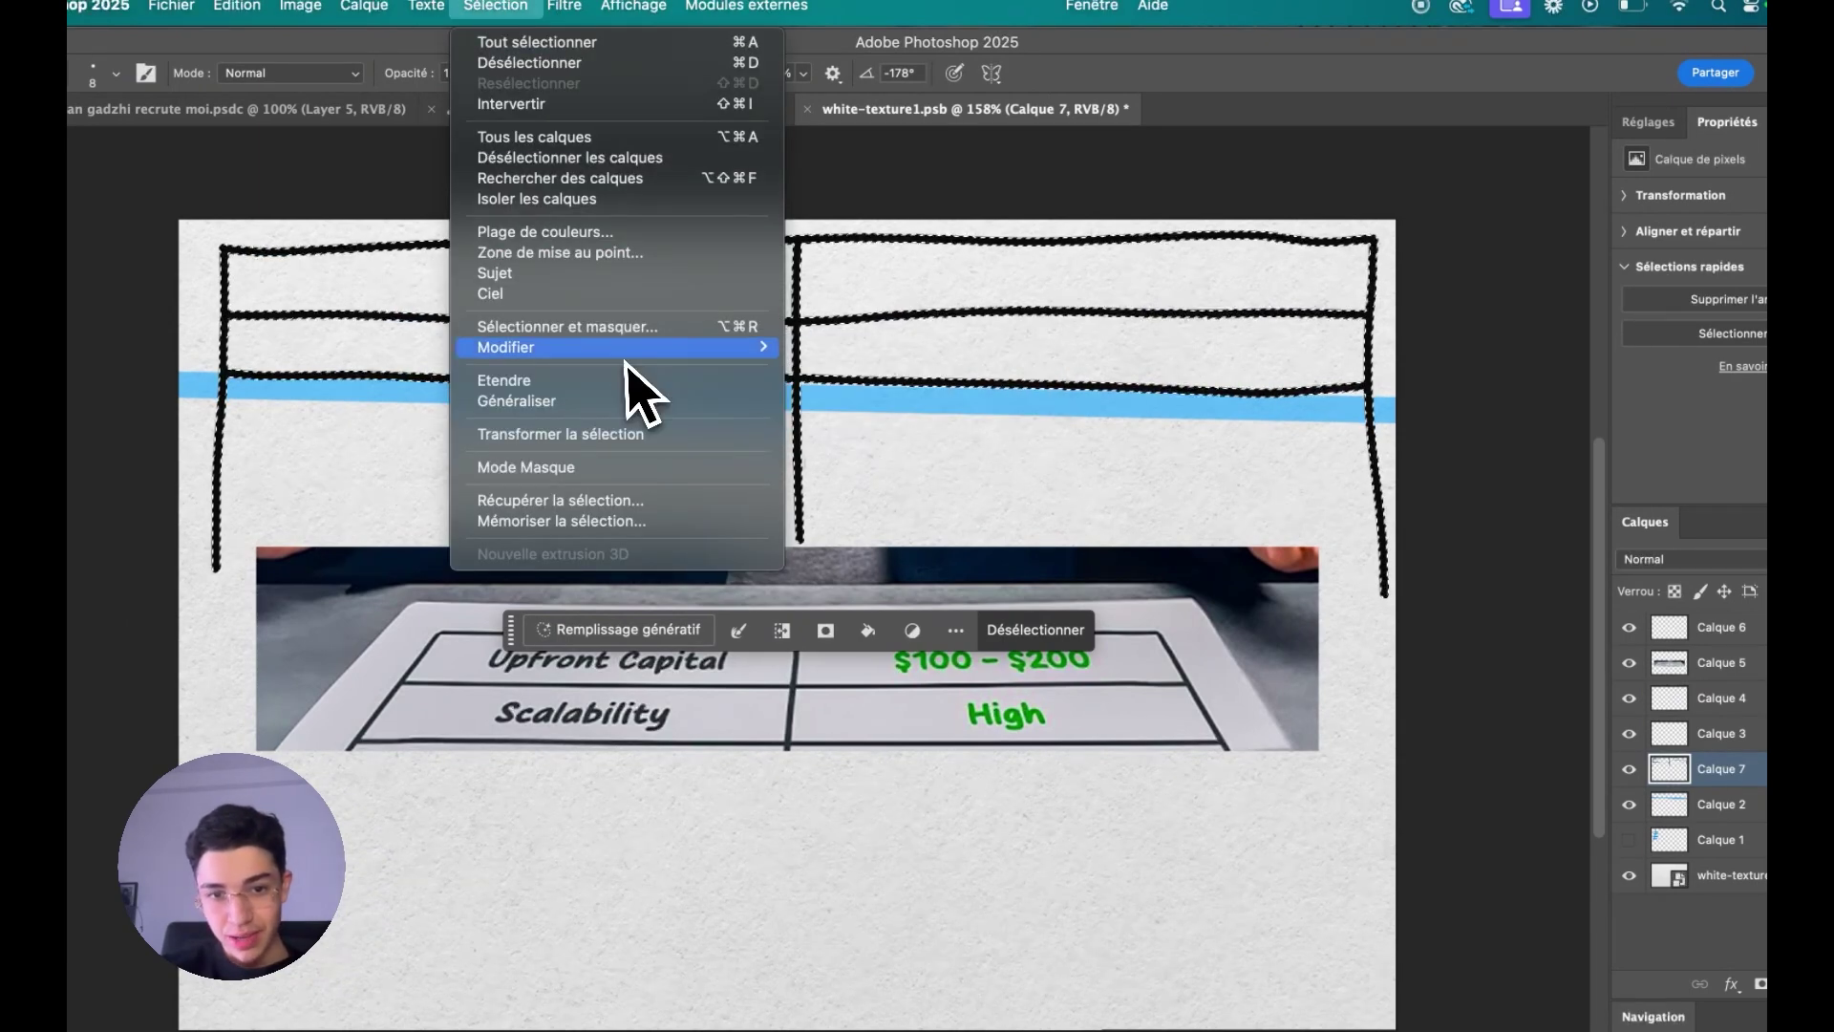
left_click(1027, 422)
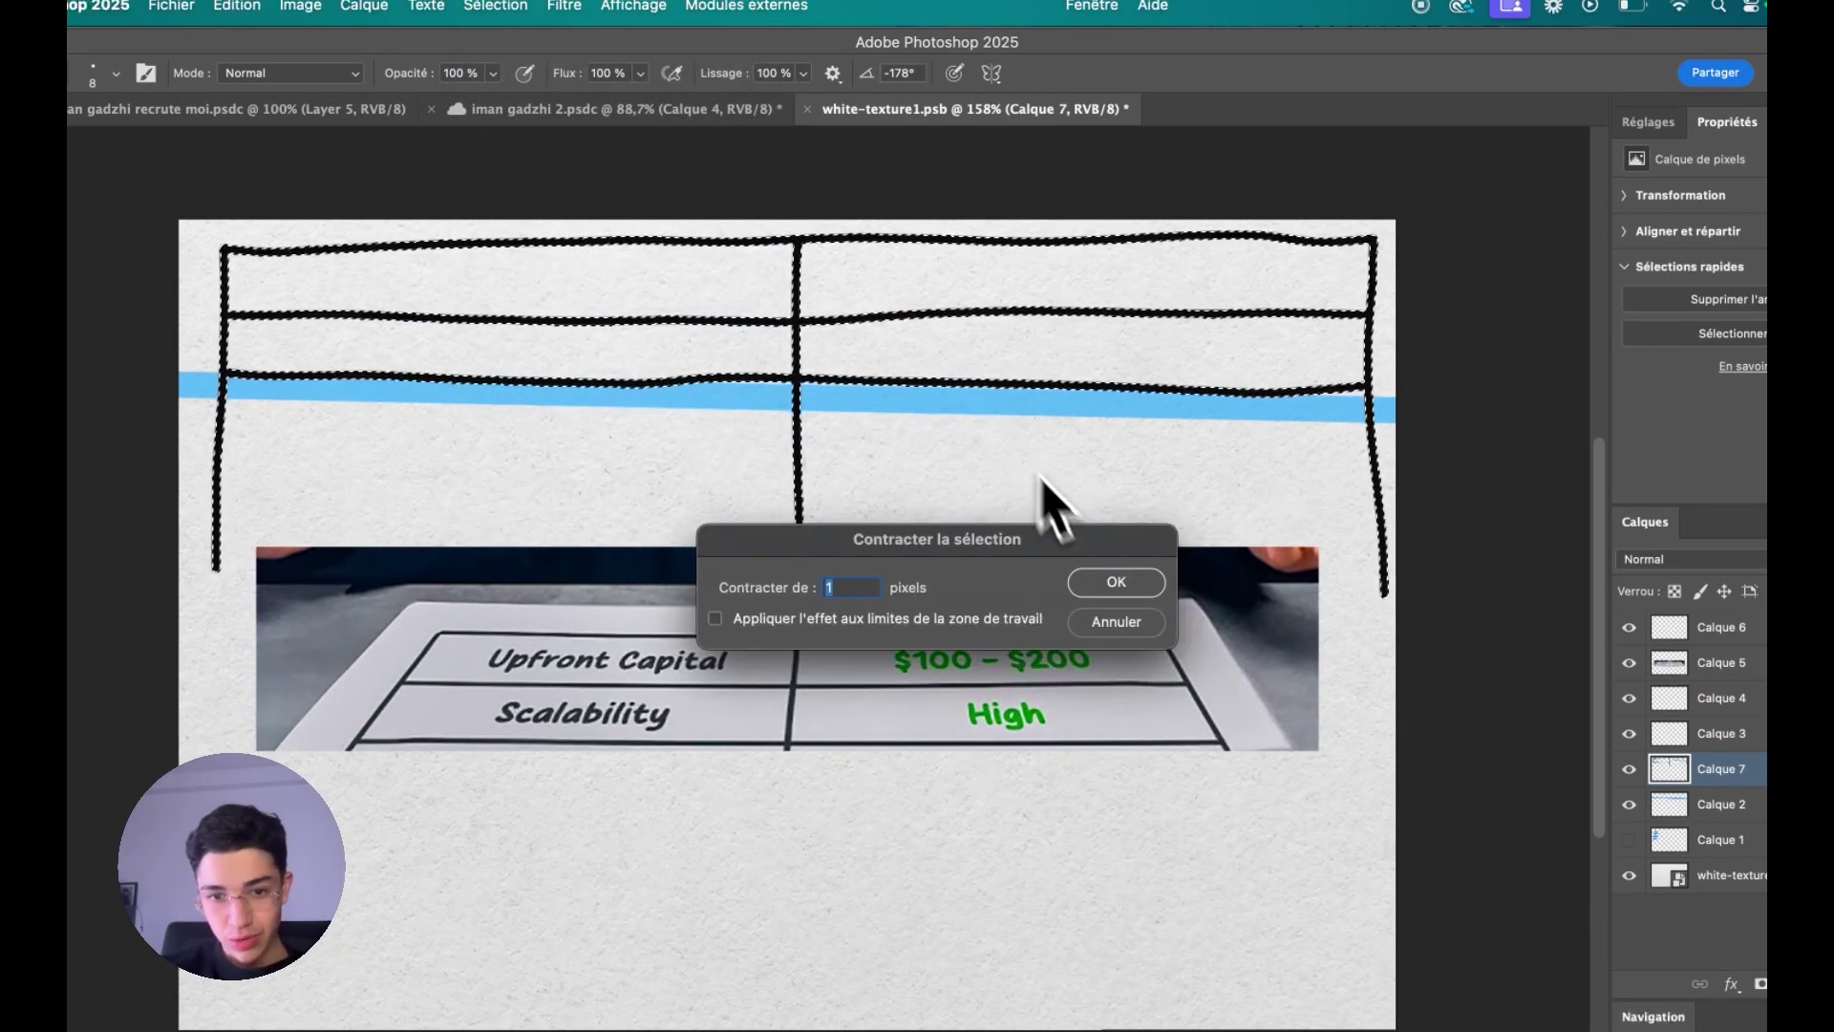
left_click(1113, 583)
scroll(798, 468, "up", 3)
scroll(798, 468, "down", 3)
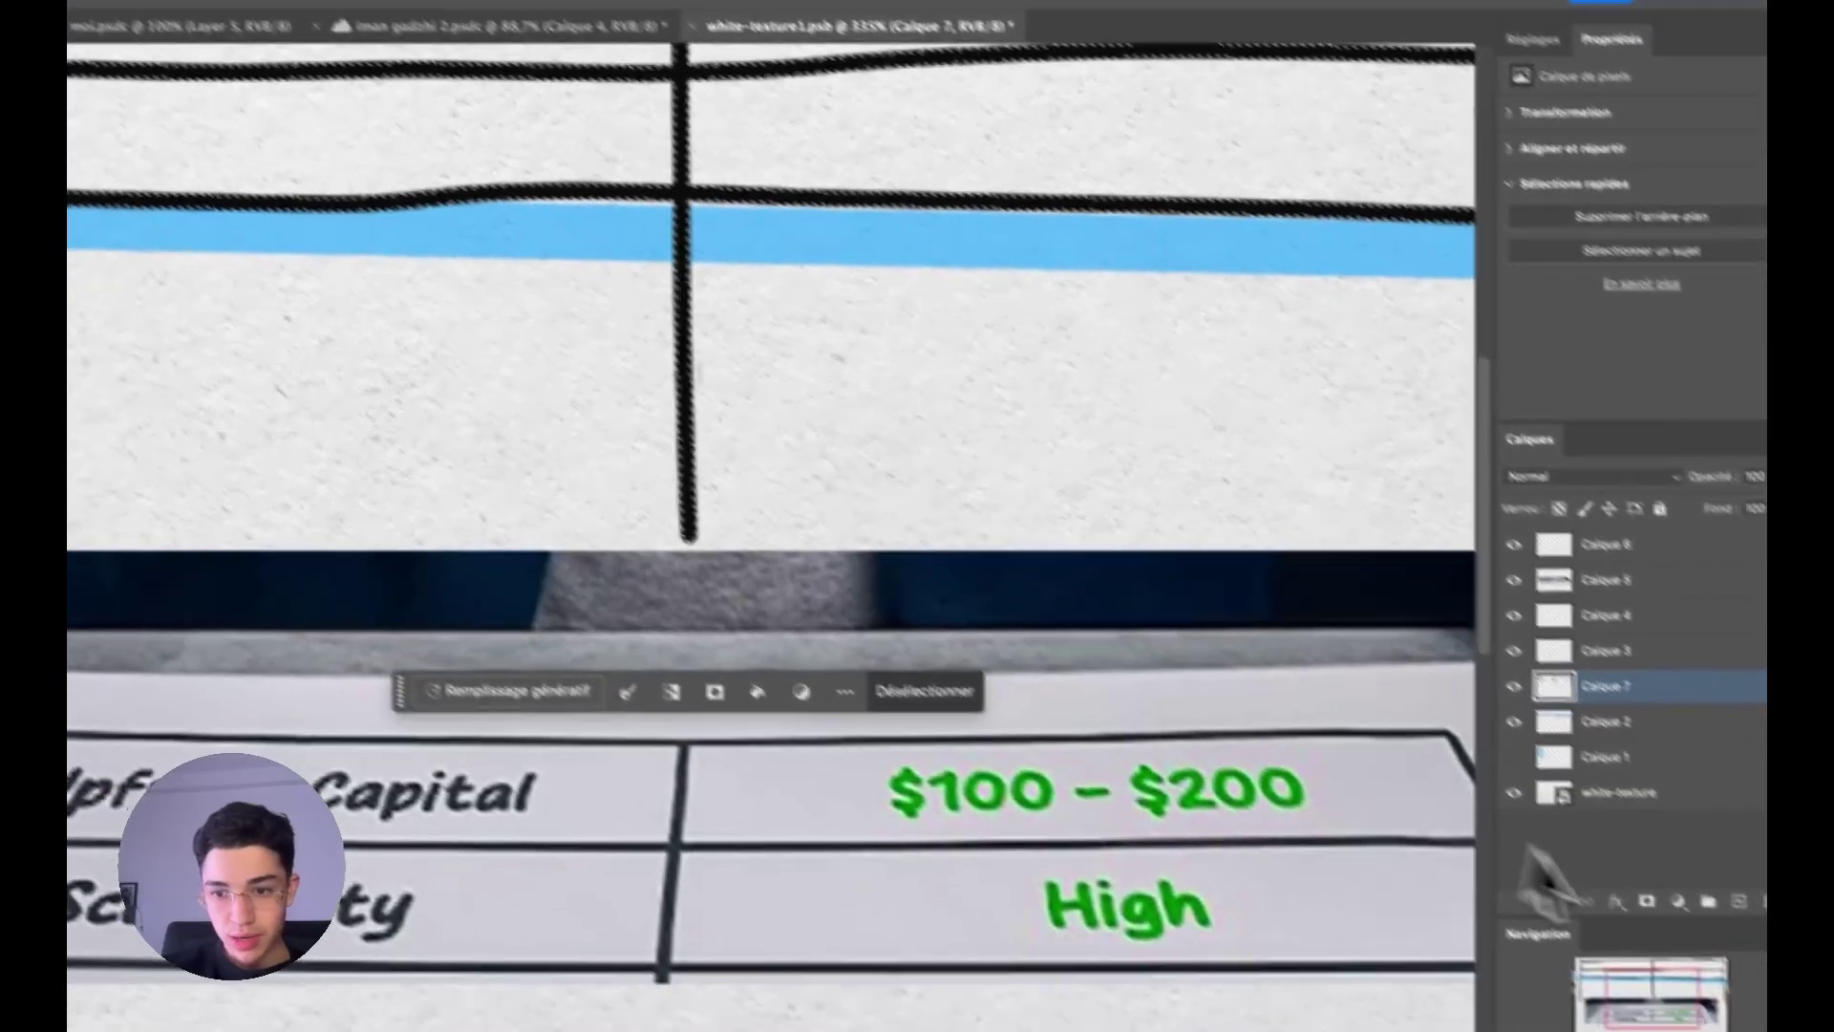
left_click(1614, 877)
scroll(941, 439, "up", 5)
scroll(940, 439, "down", 5)
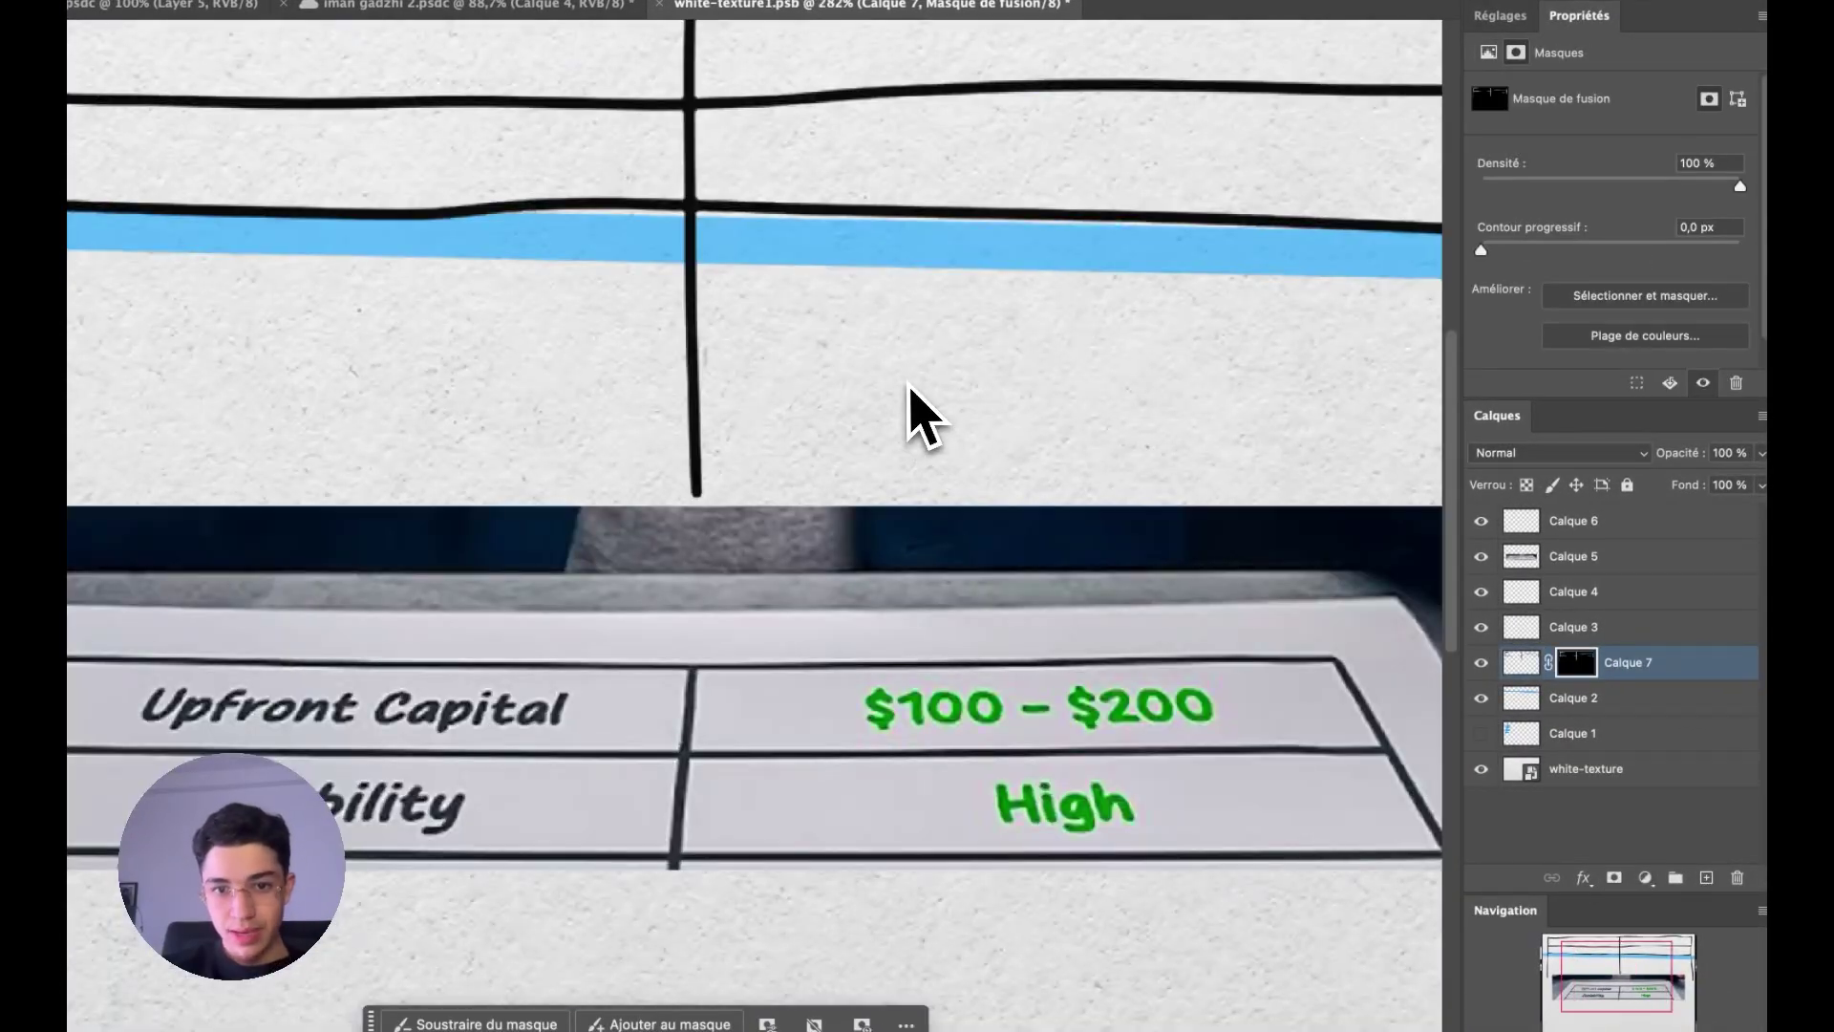
scroll(941, 439, "down", 3)
scroll(941, 439, "up", 2)
scroll(1013, 435, "up", 2)
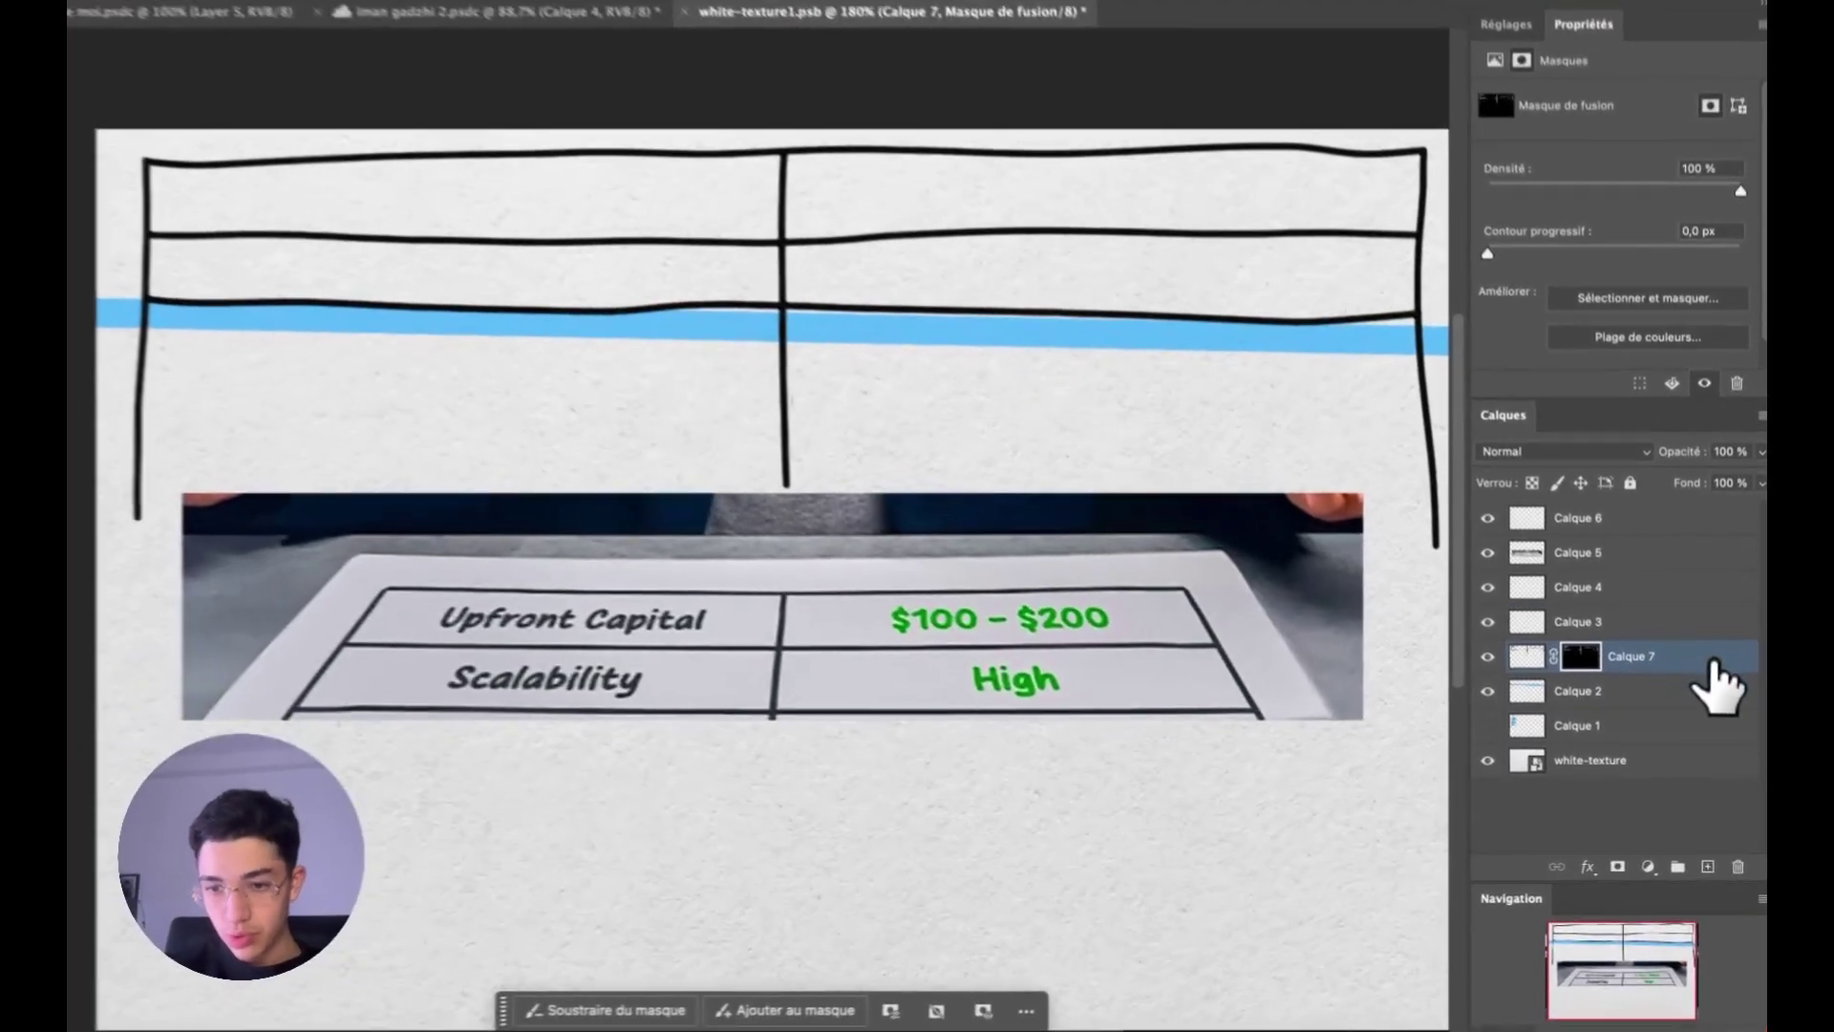
- Add a Color Overlay of #1d1d1d to the grid layer
double_click(1709, 680)
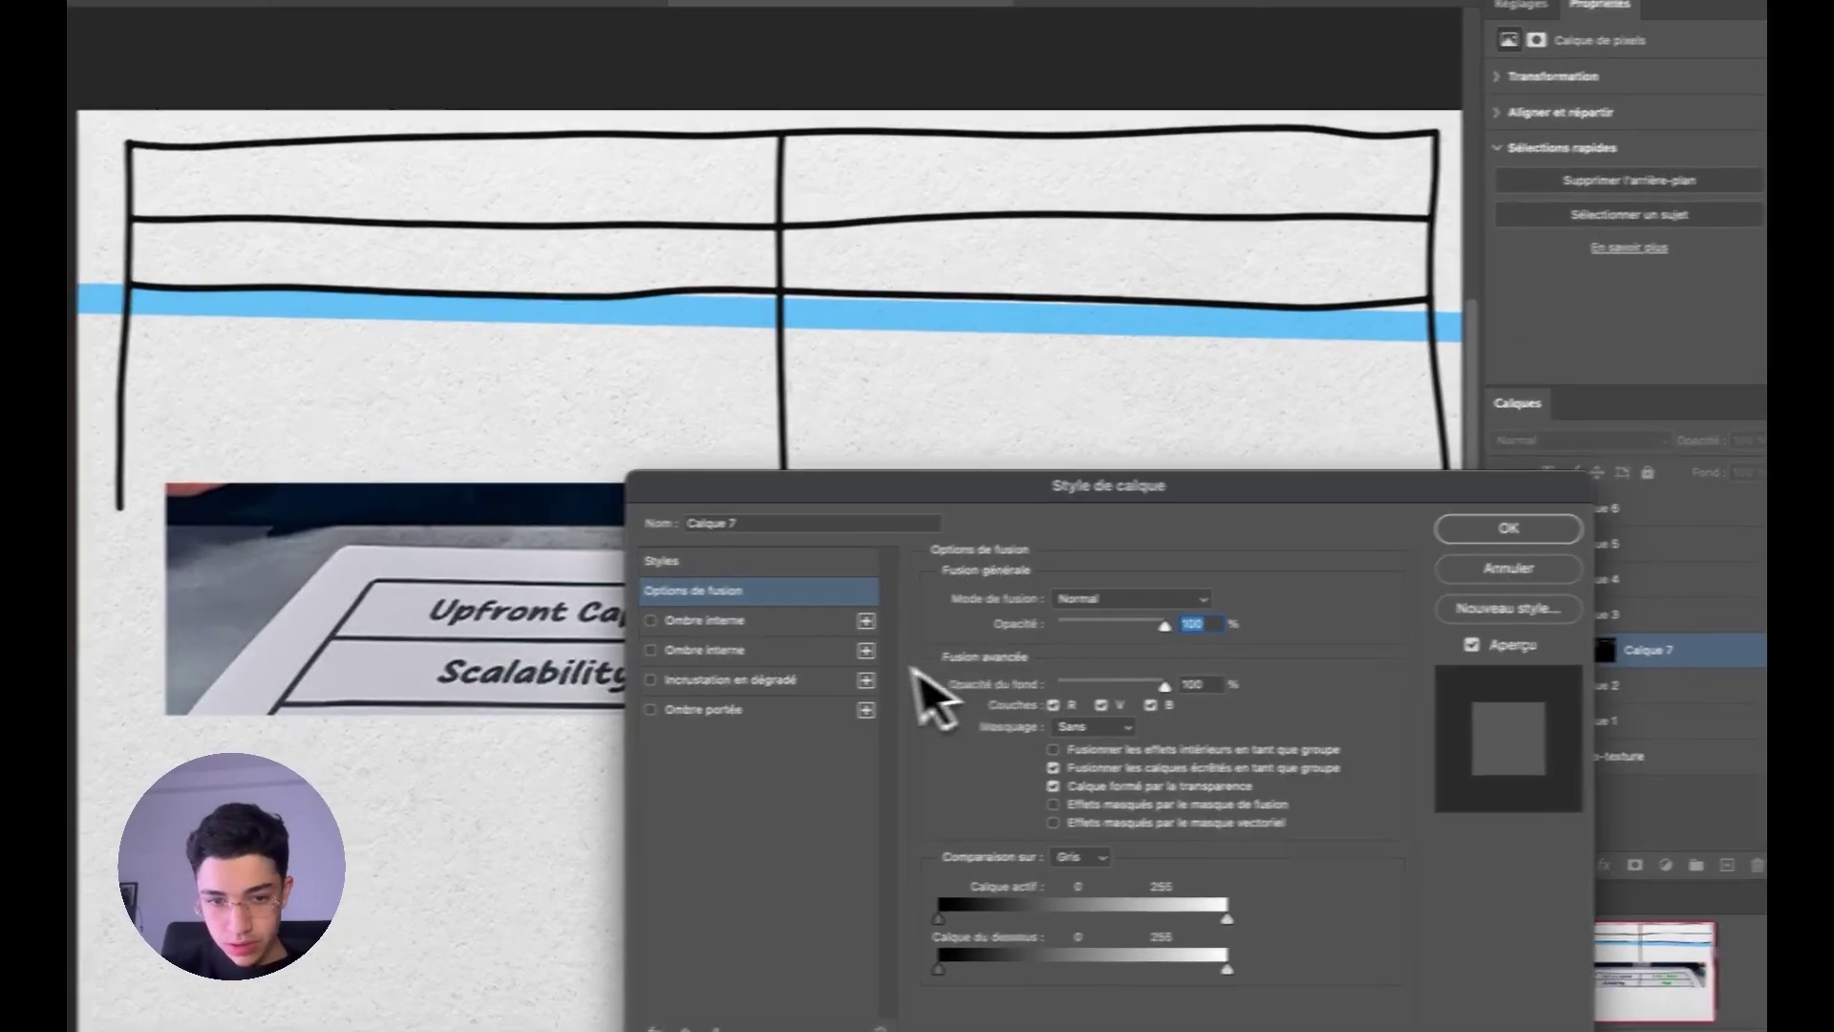
left_click(728, 1027)
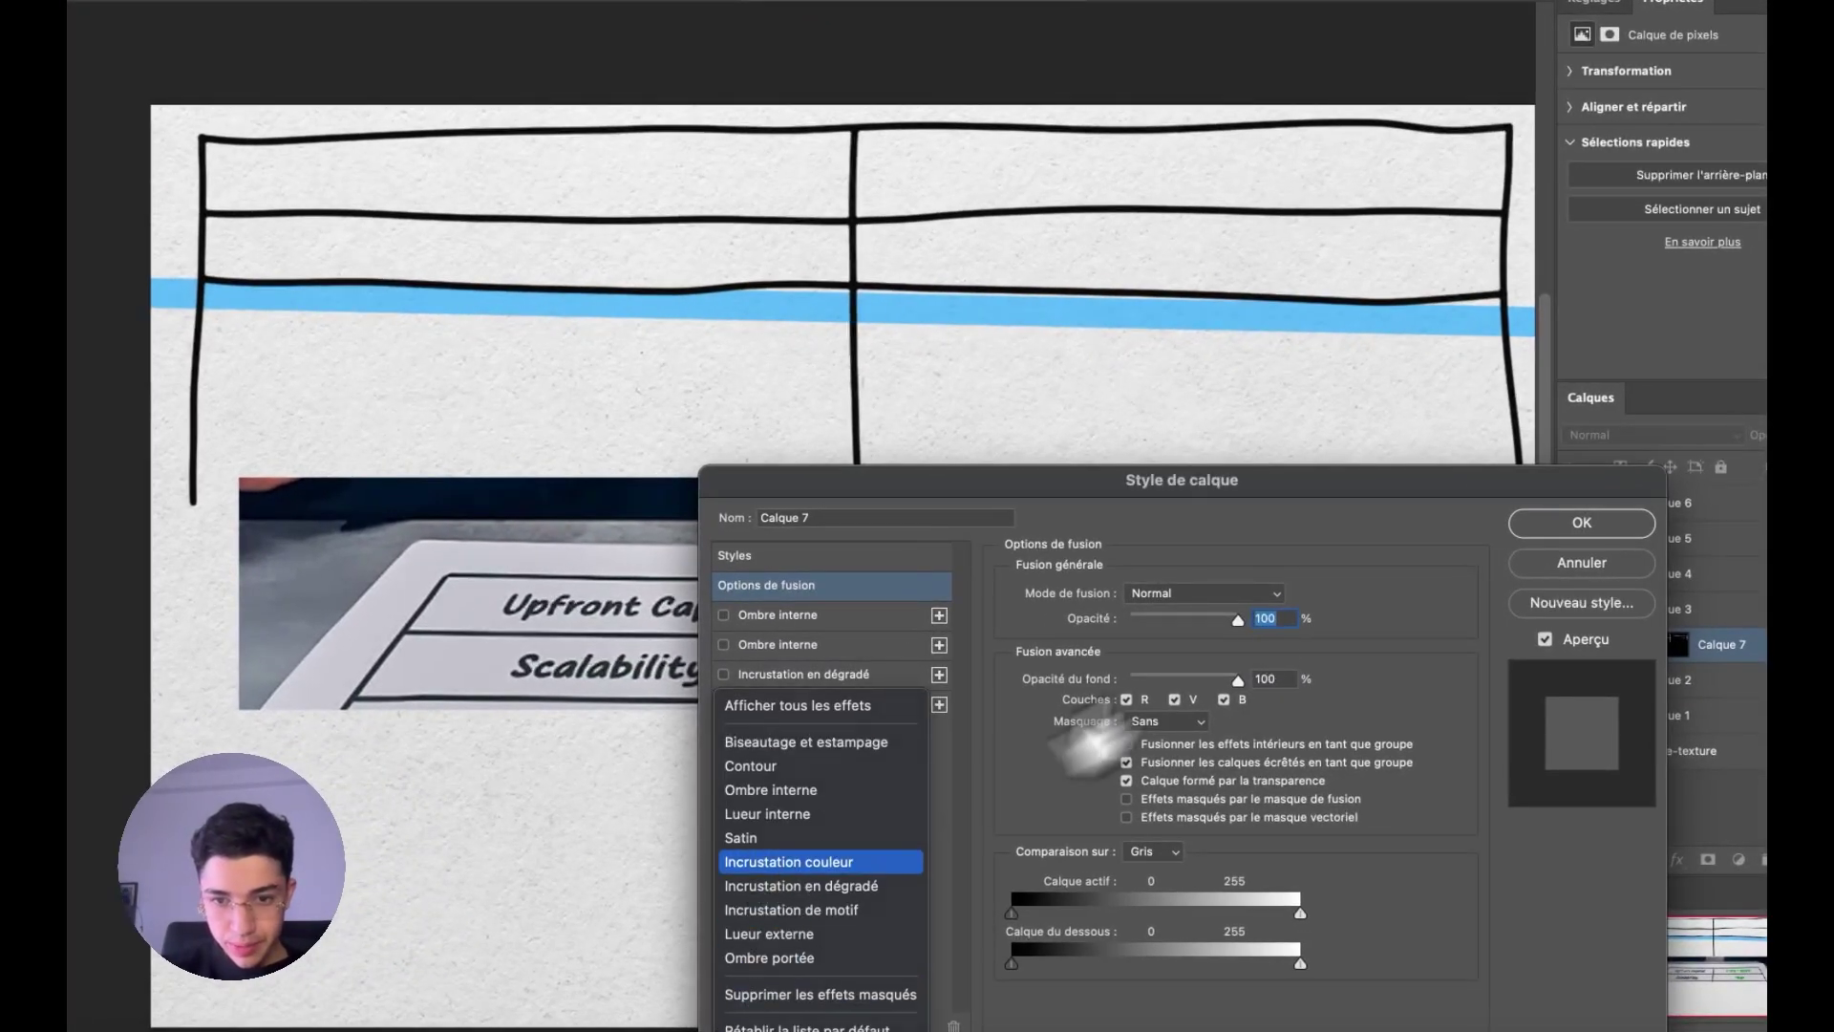
left_click(1287, 597)
left_click(560, 470)
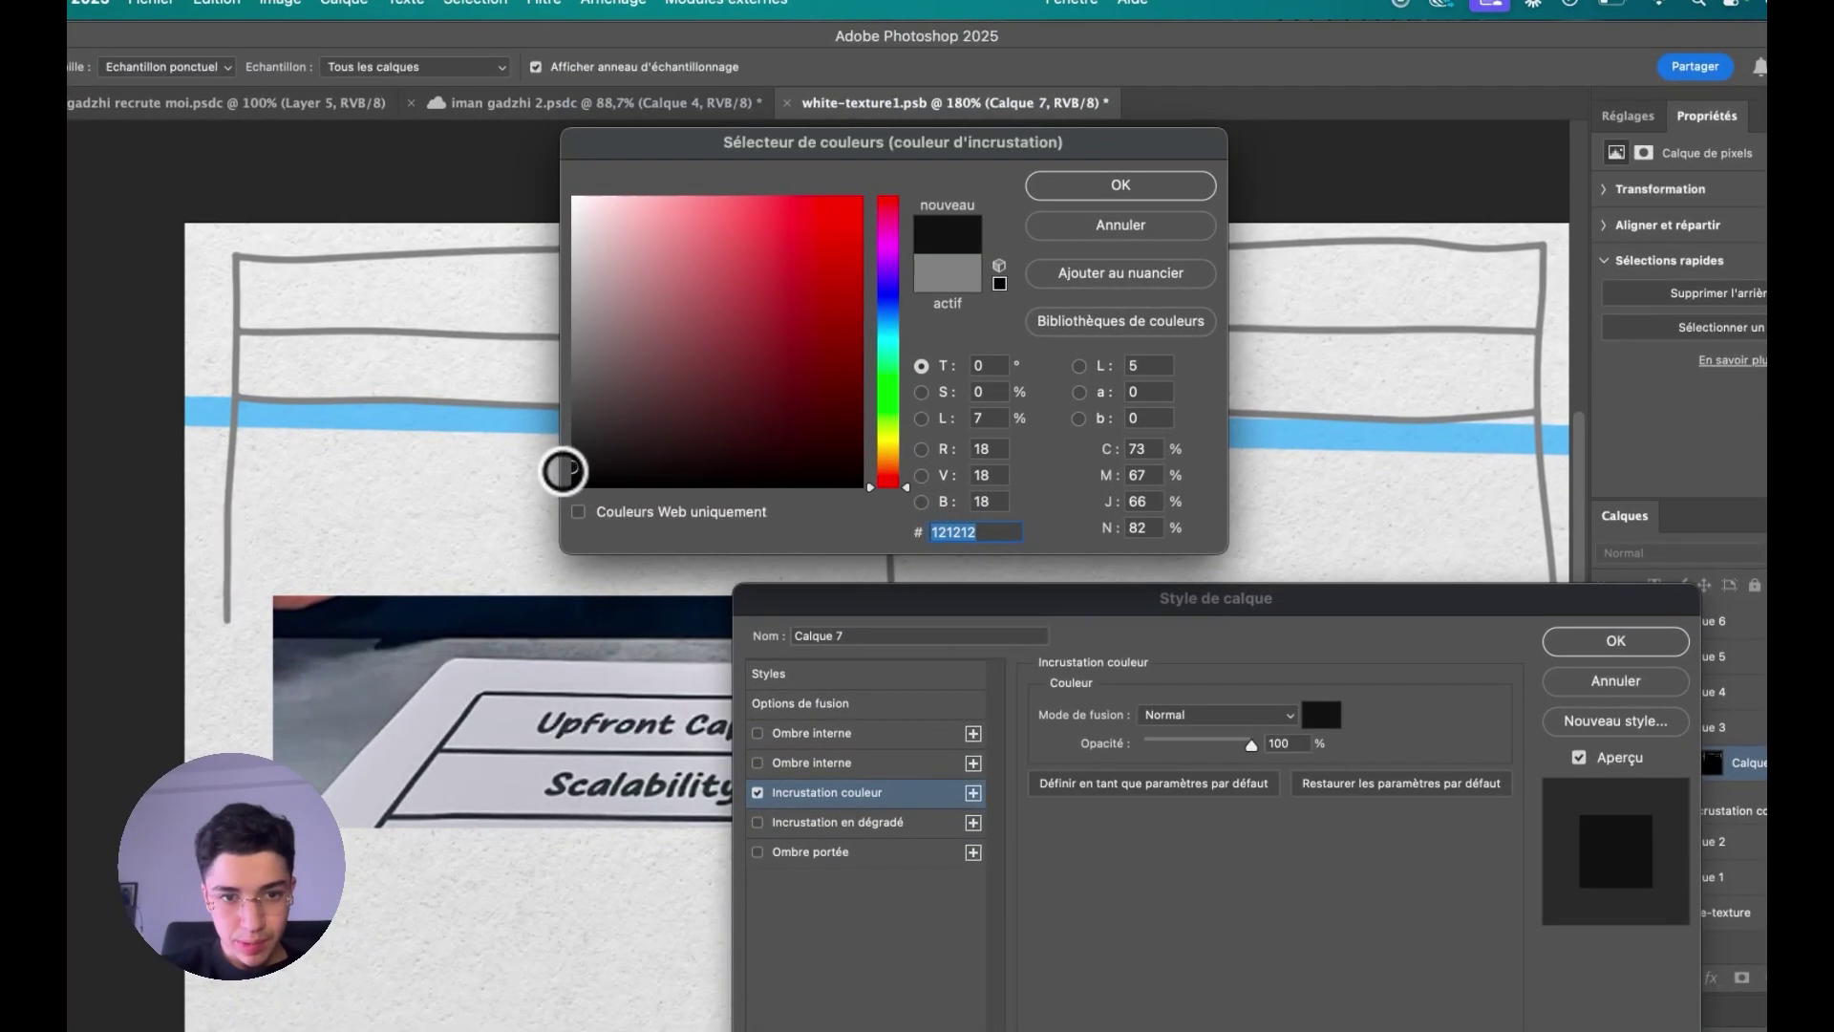
left_click_drag(560, 470, 574, 454)
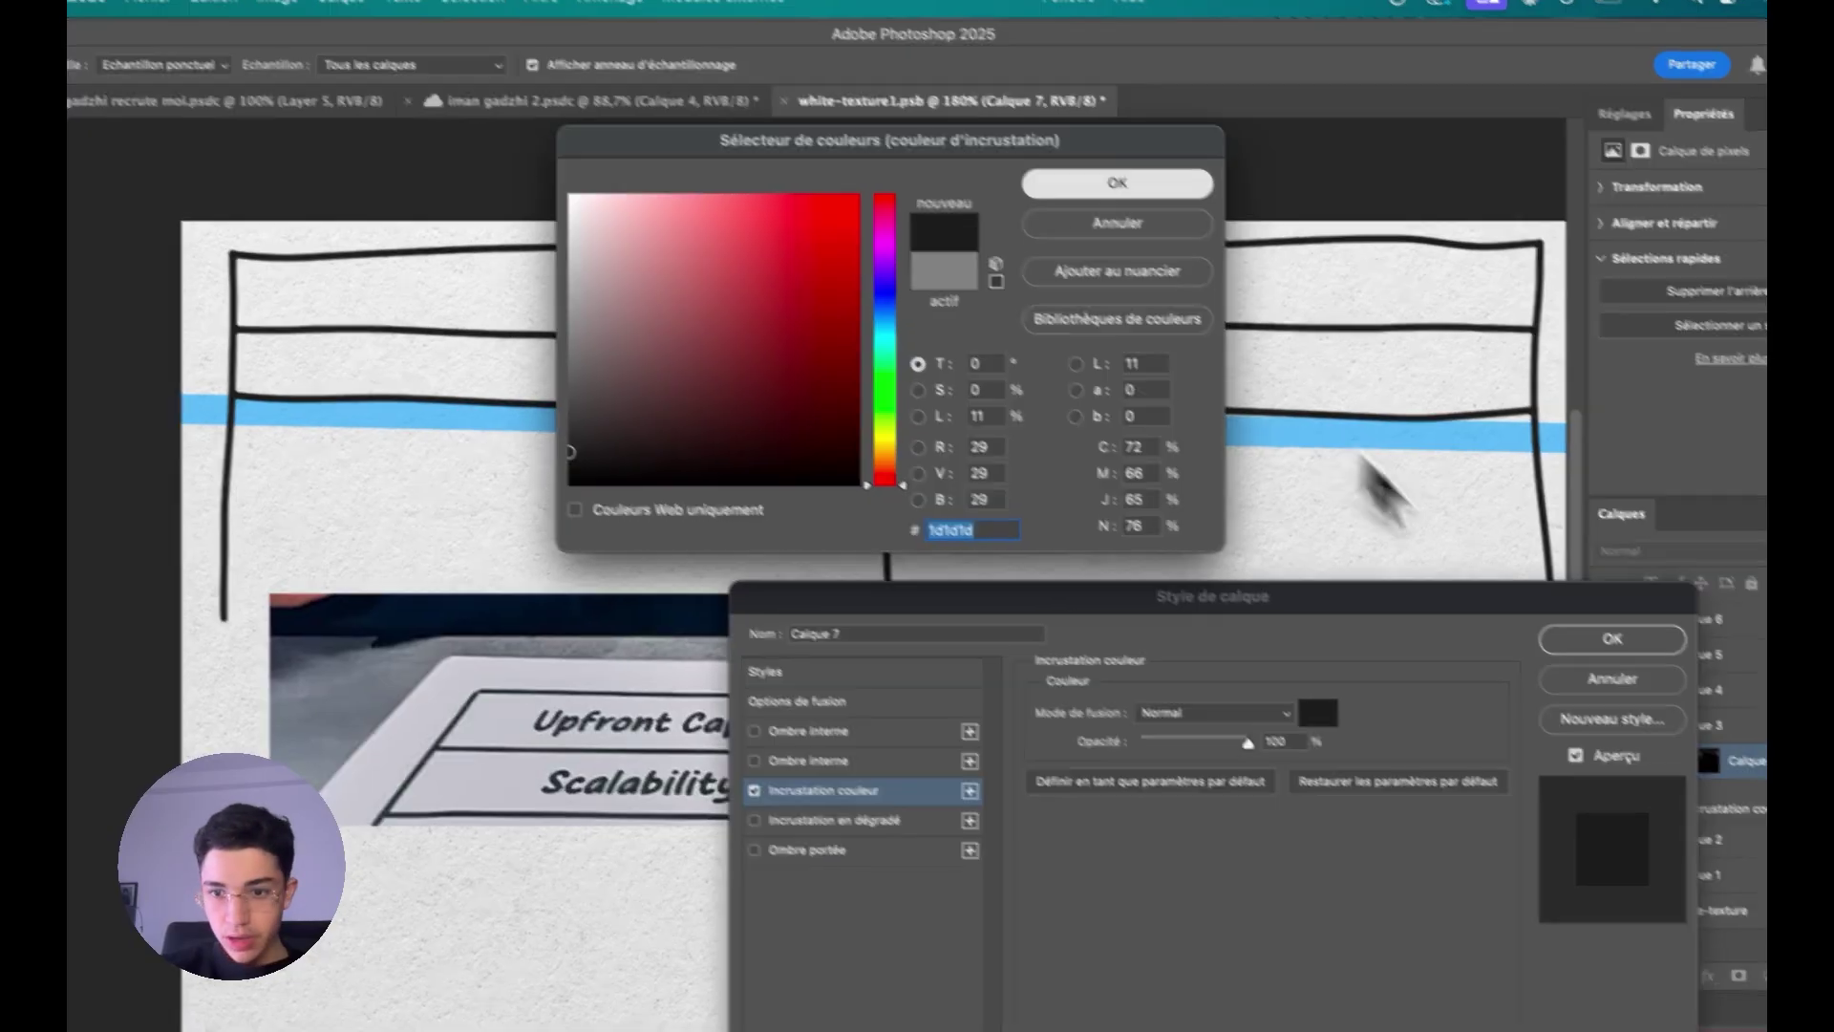
key("Return")
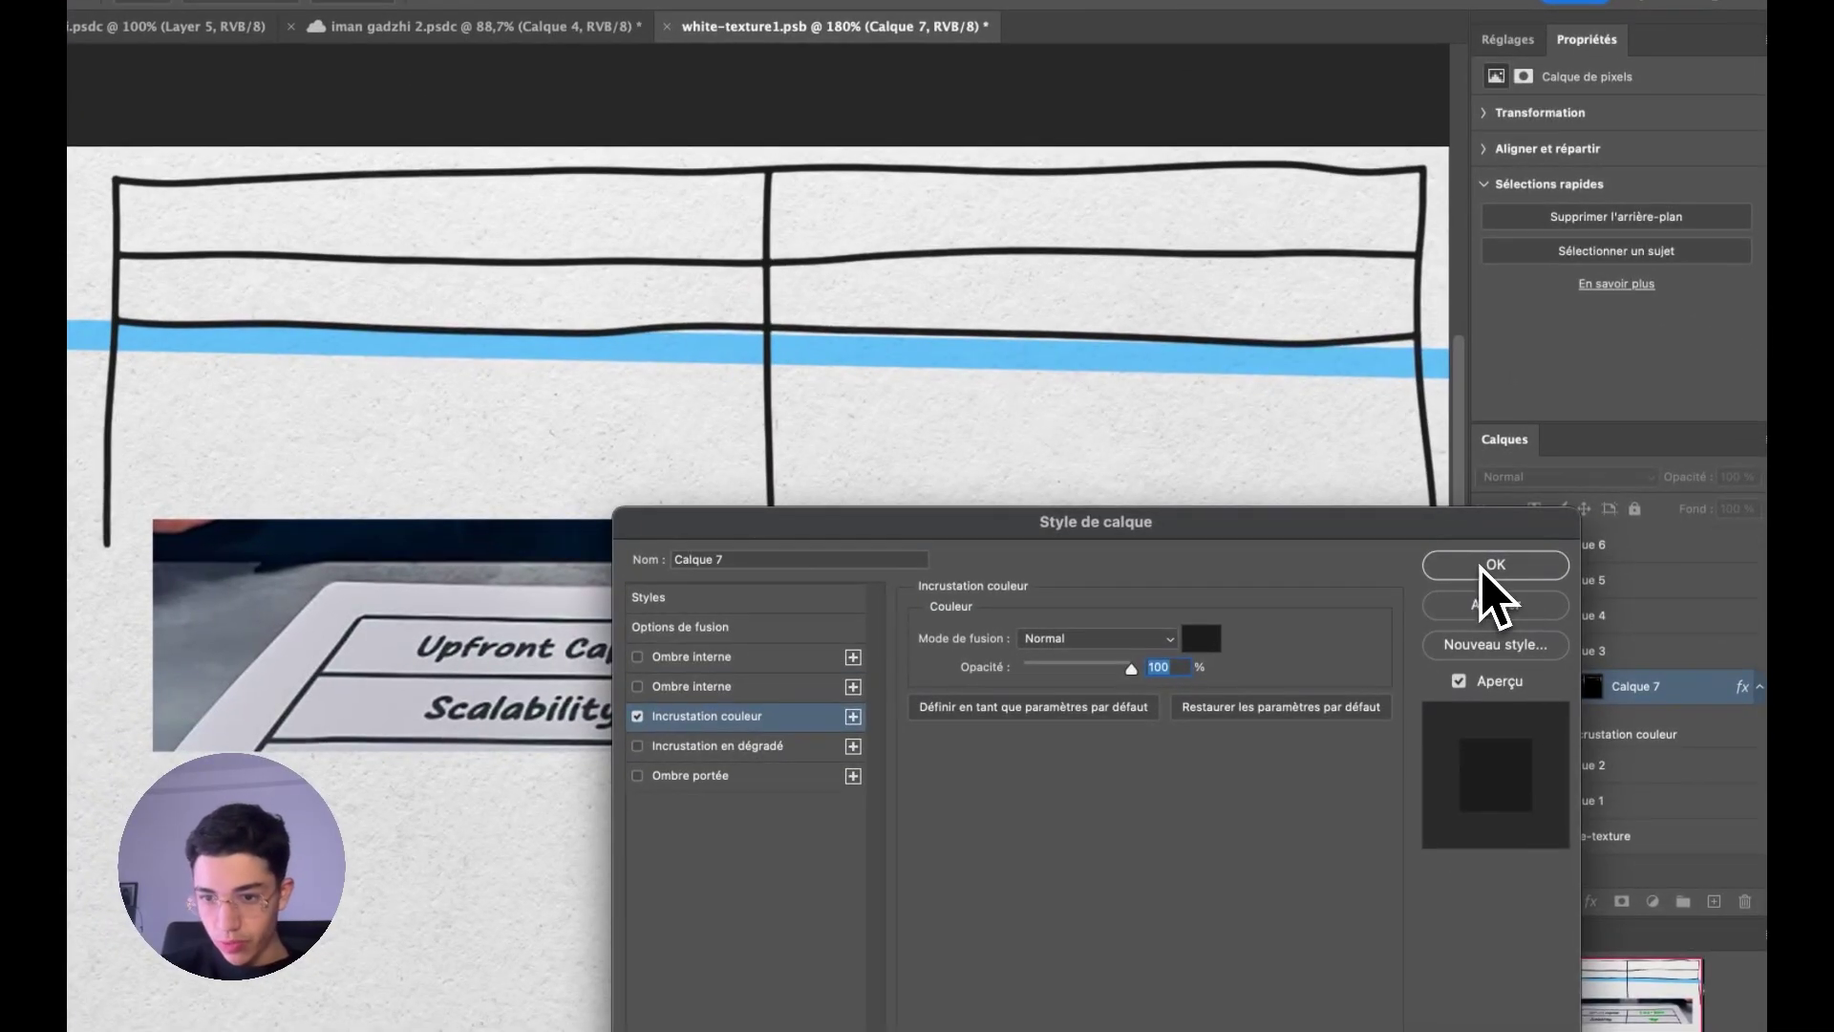
left_click(1480, 567)
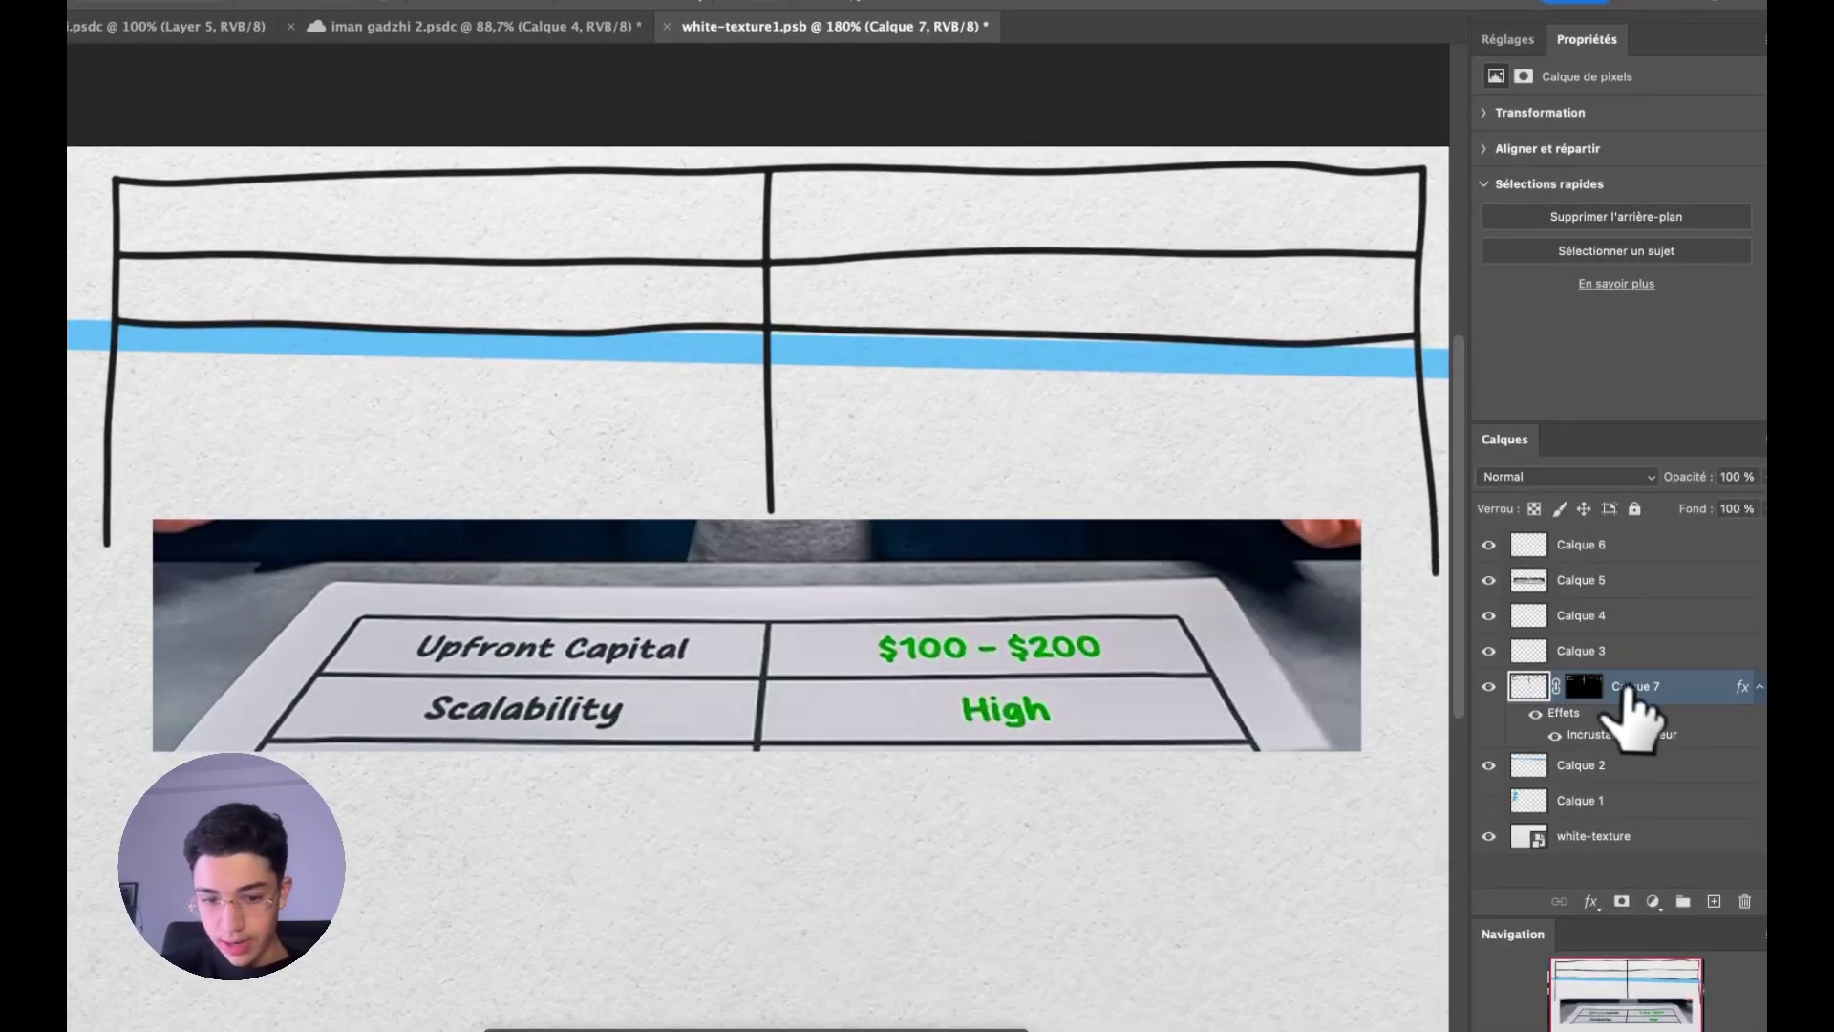
left_click(1581, 546)
- Type 'L'argent l'argent' in the grid's top cell, select it, and browse fonts
key("t")
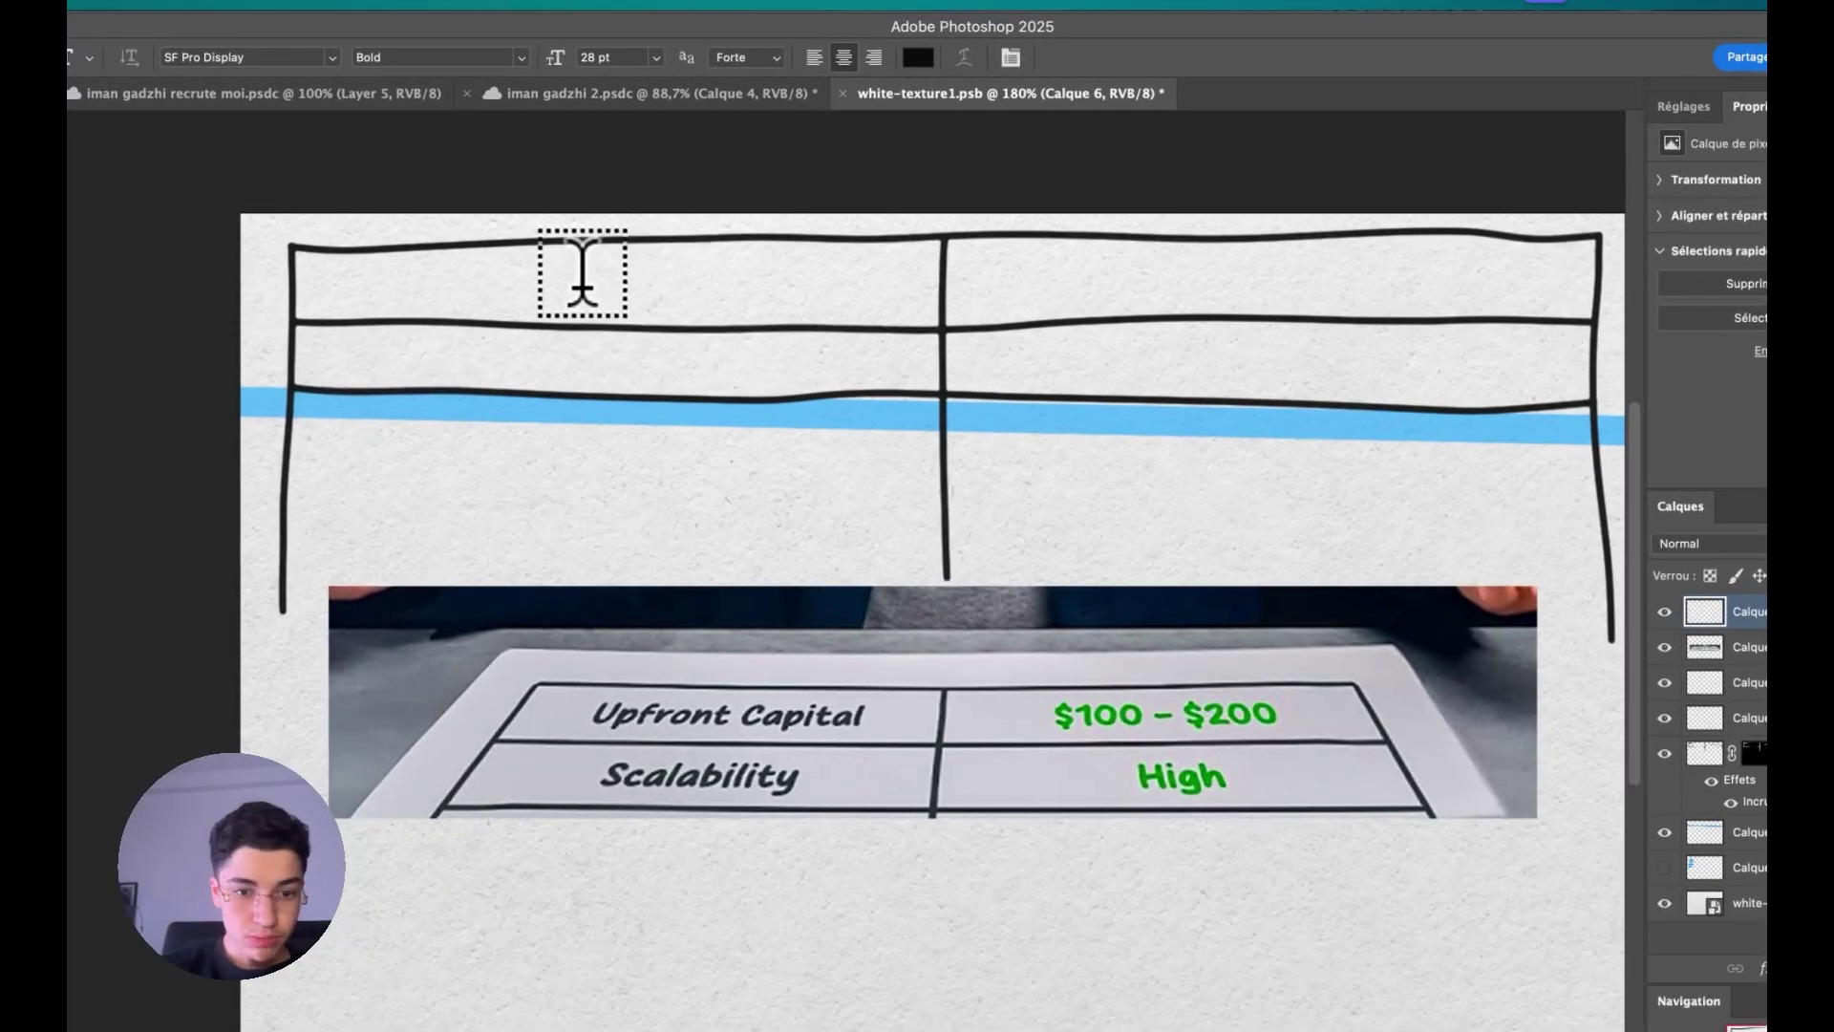
left_click(585, 274)
type("L'argent l'argent")
key("super+z")
key("super+a")
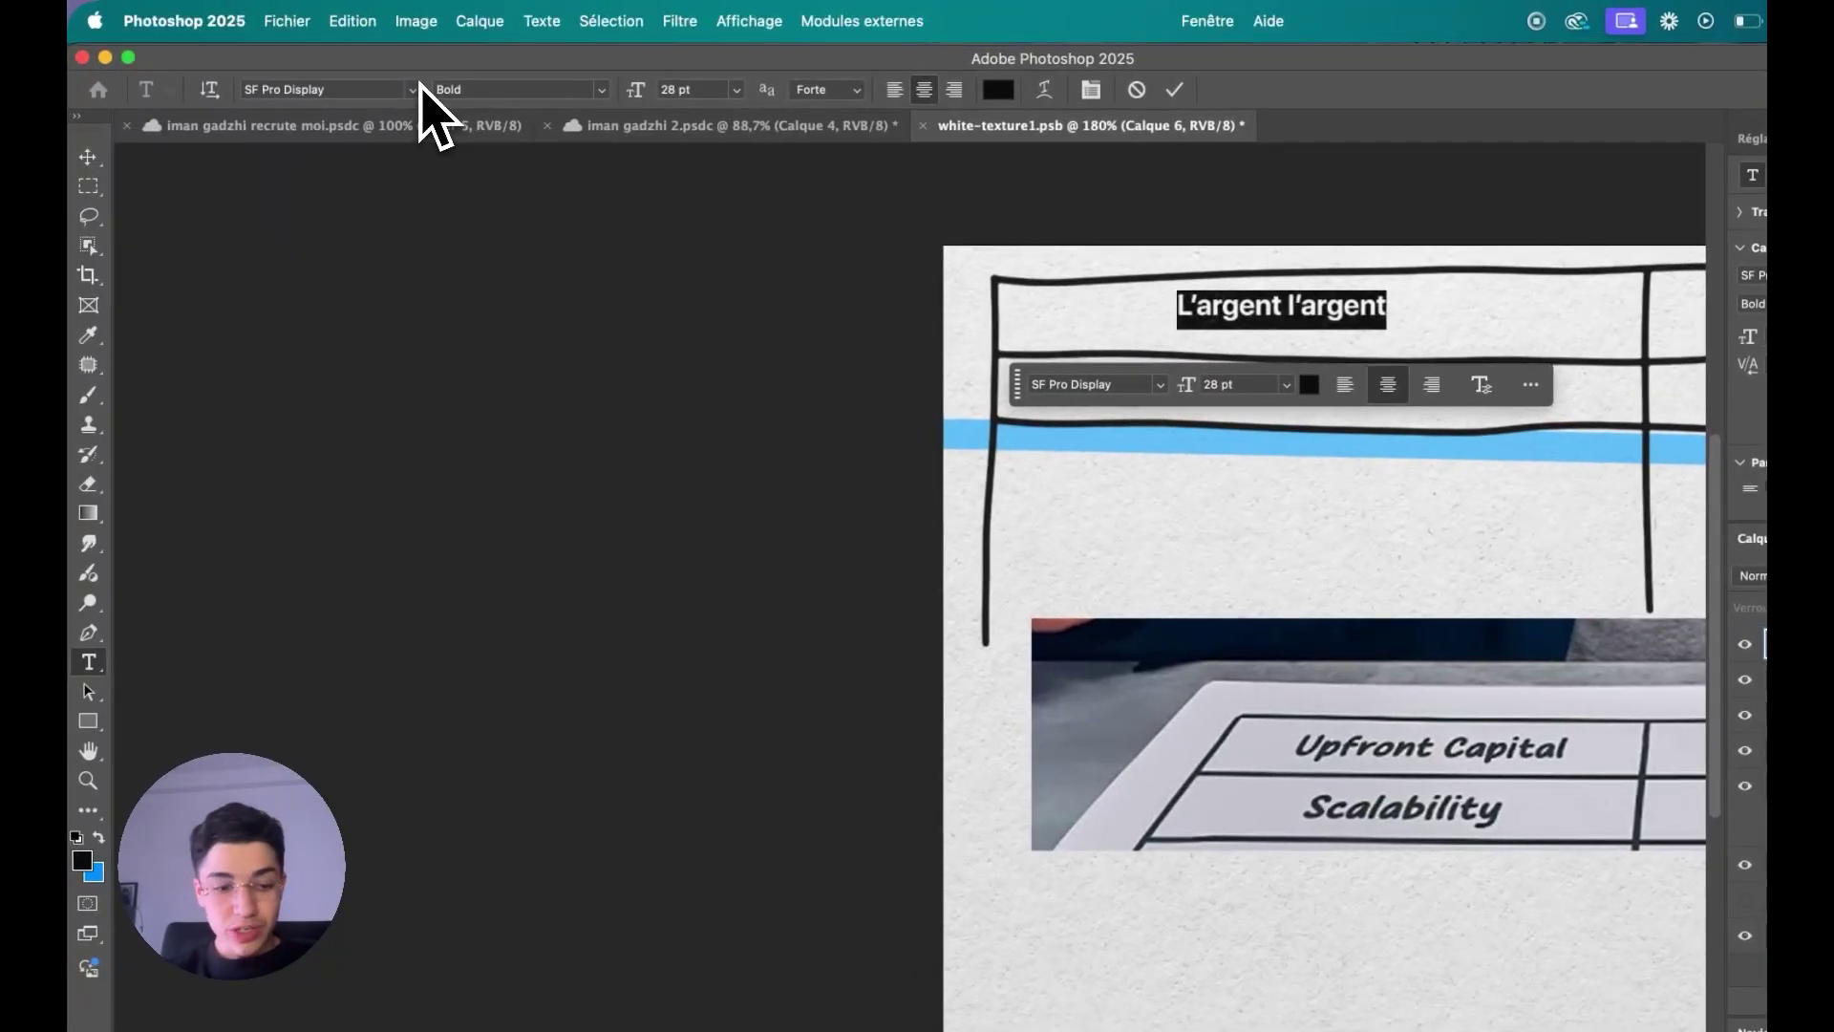
left_click(412, 90)
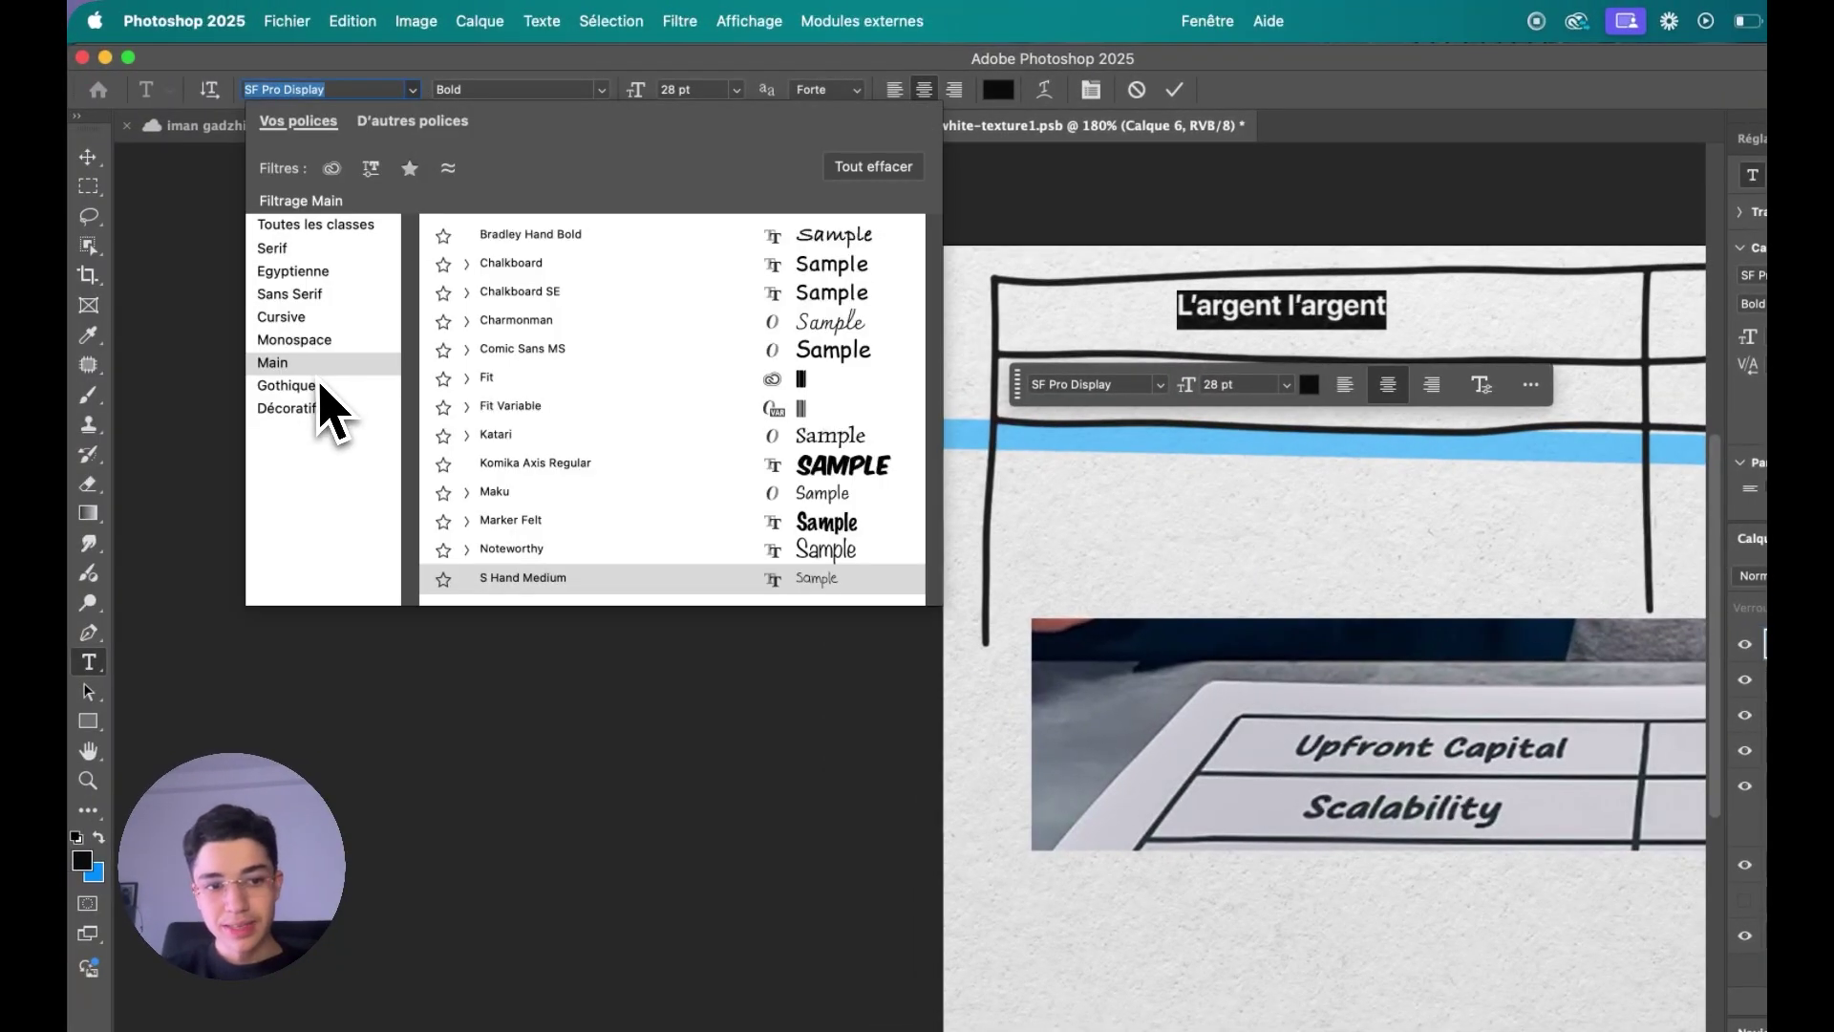
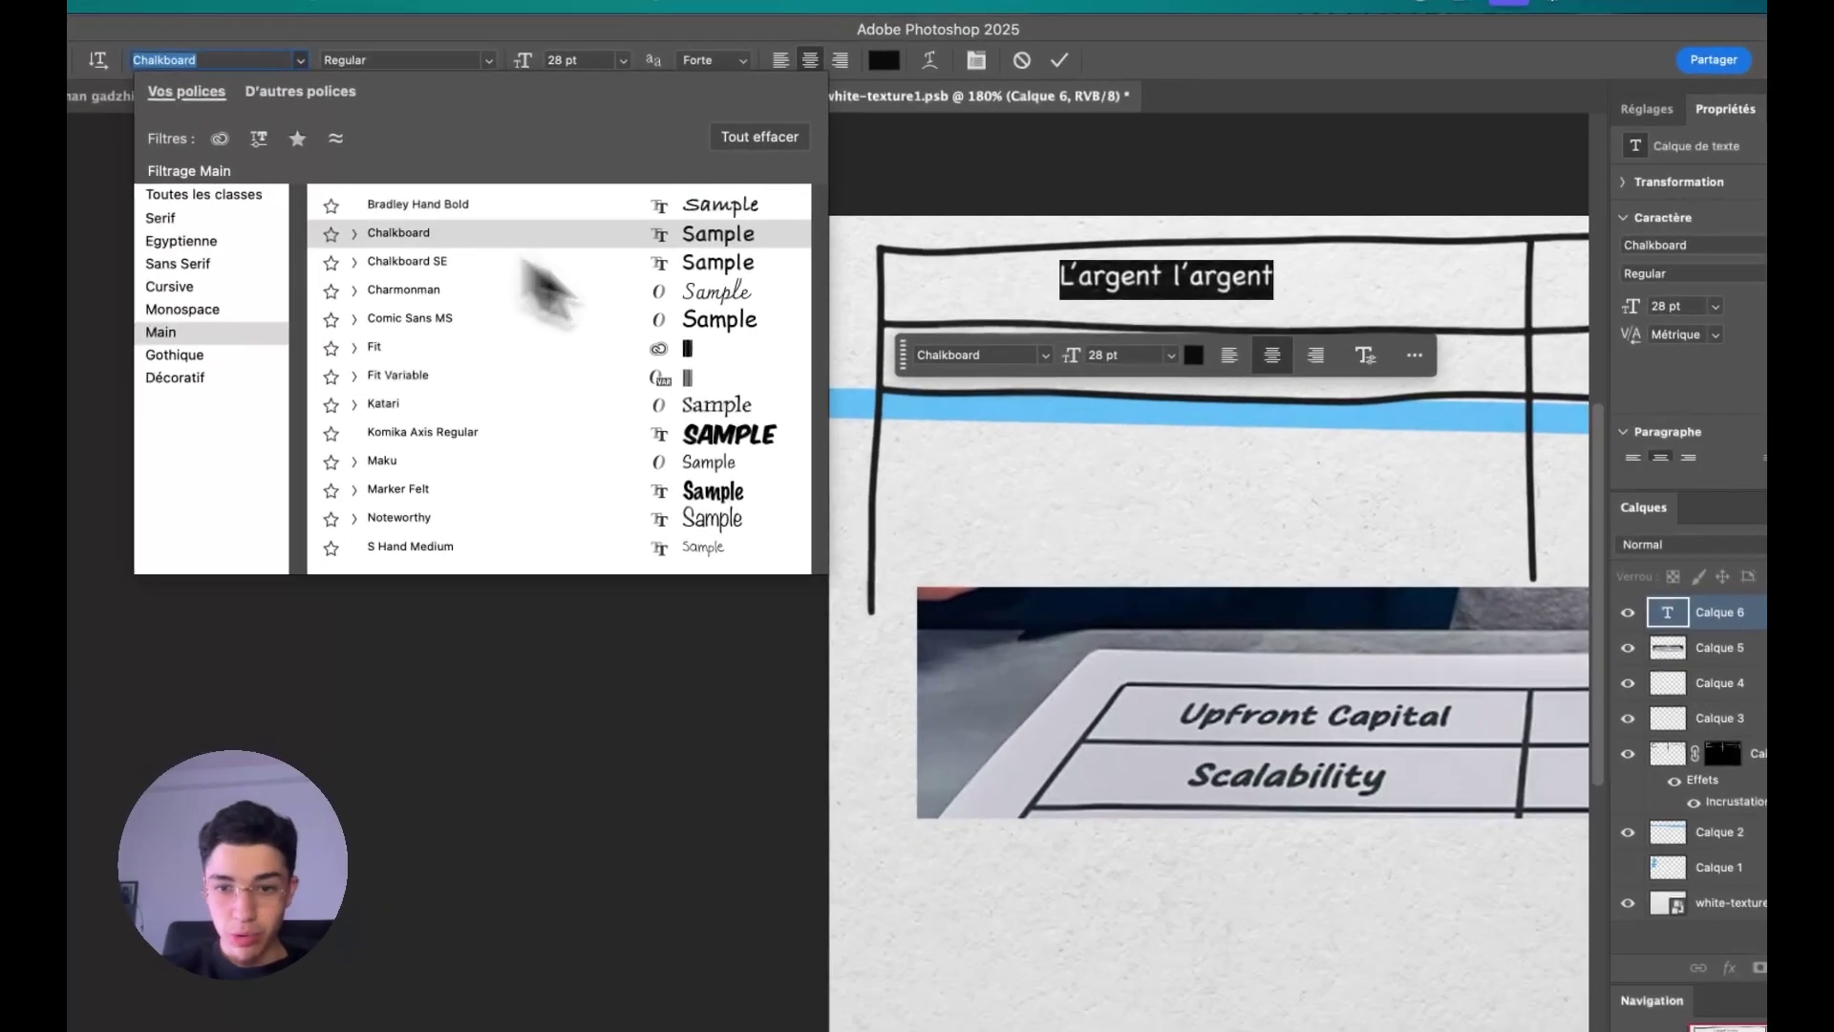
- Apply the Chalkboard font to the table text and commit the edit
left_click(1681, 612)
key("alt+t")
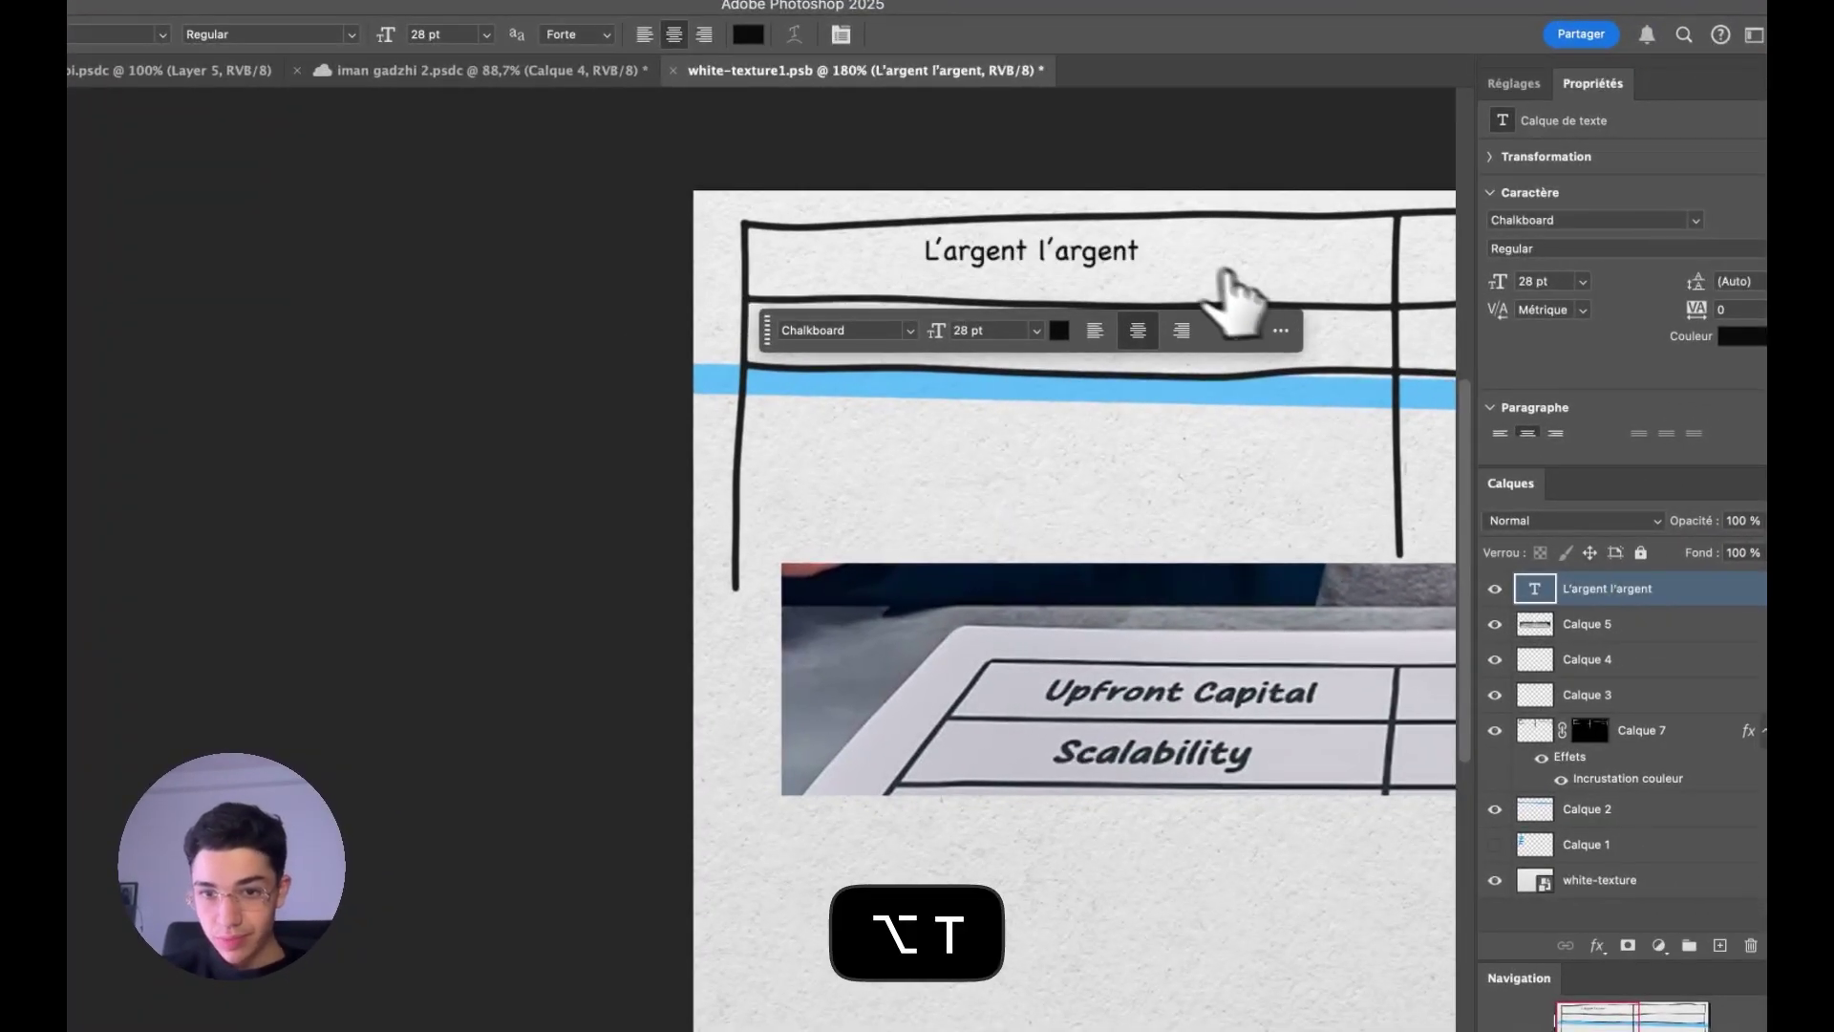
scroll(1012, 333, "up", 3)
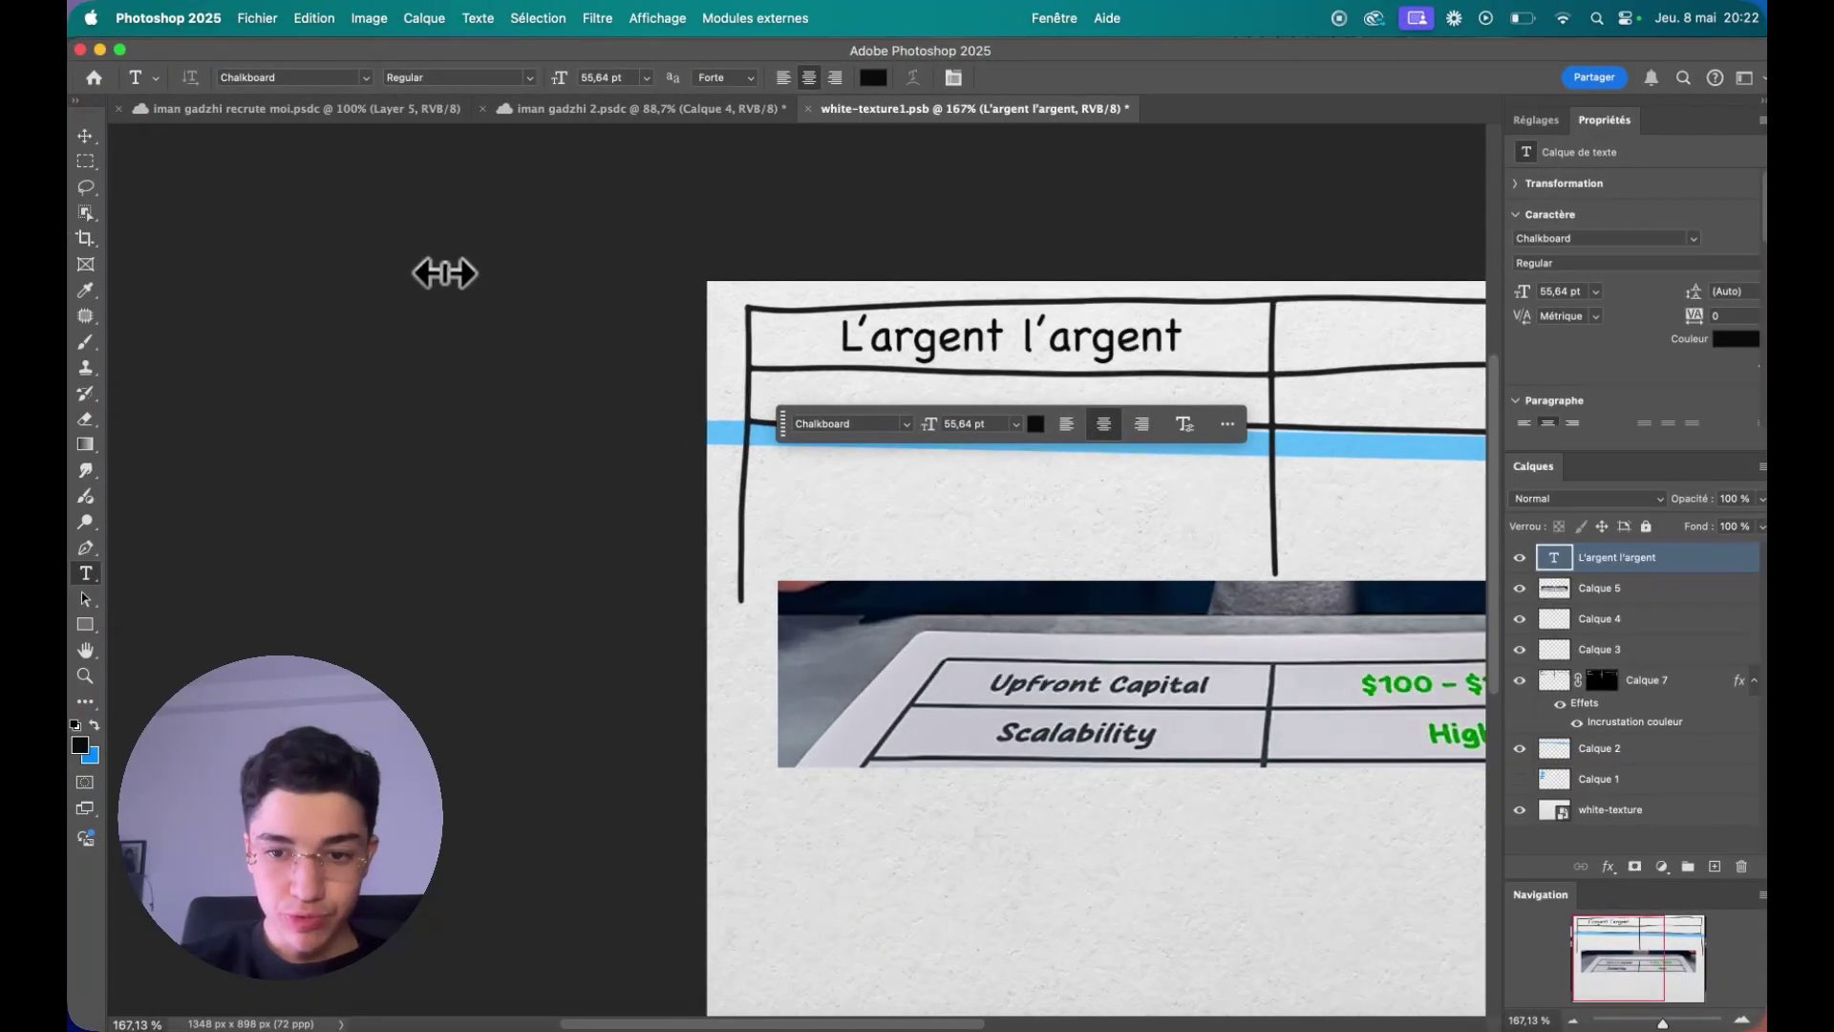
scroll(841, 354, "down", 5)
scroll(1113, 519, "up", 5)
- Duplicate the text onto the second table row and start retyping it as 'encore l'argent'
key("v")
left_click_drag(716, 479, 705, 527)
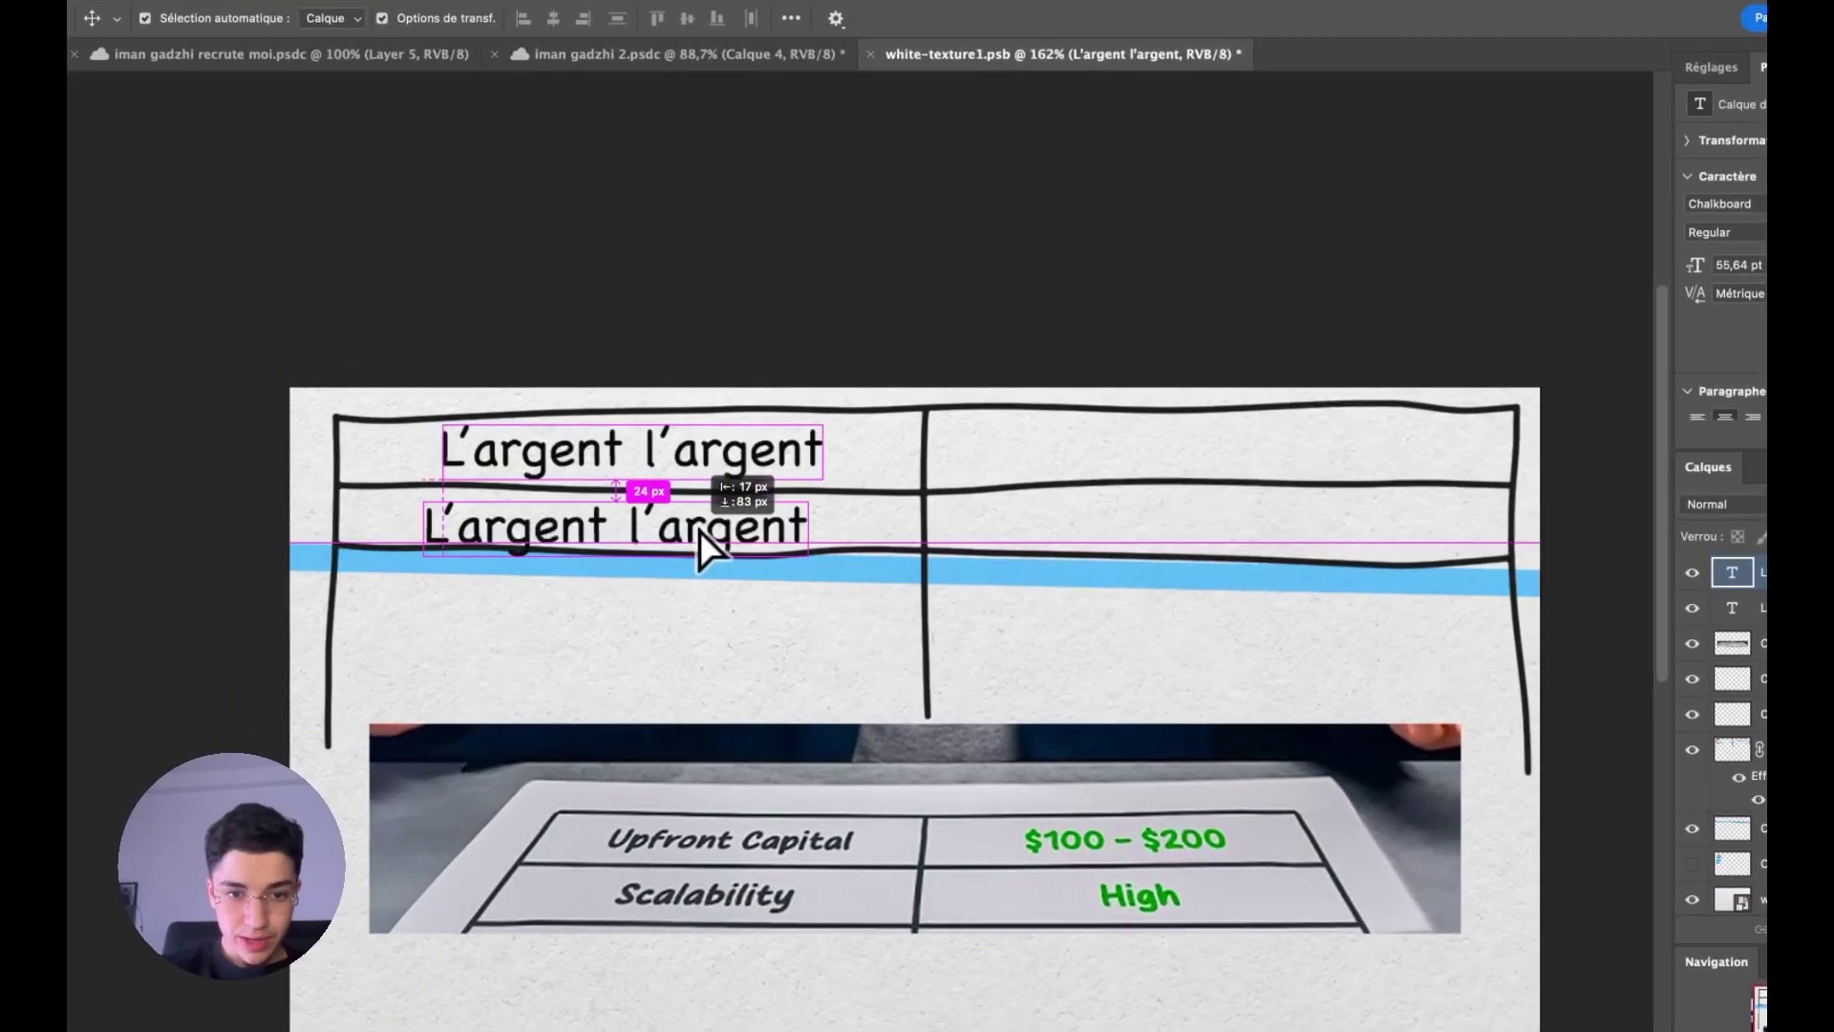
double_click(704, 525)
type("en")
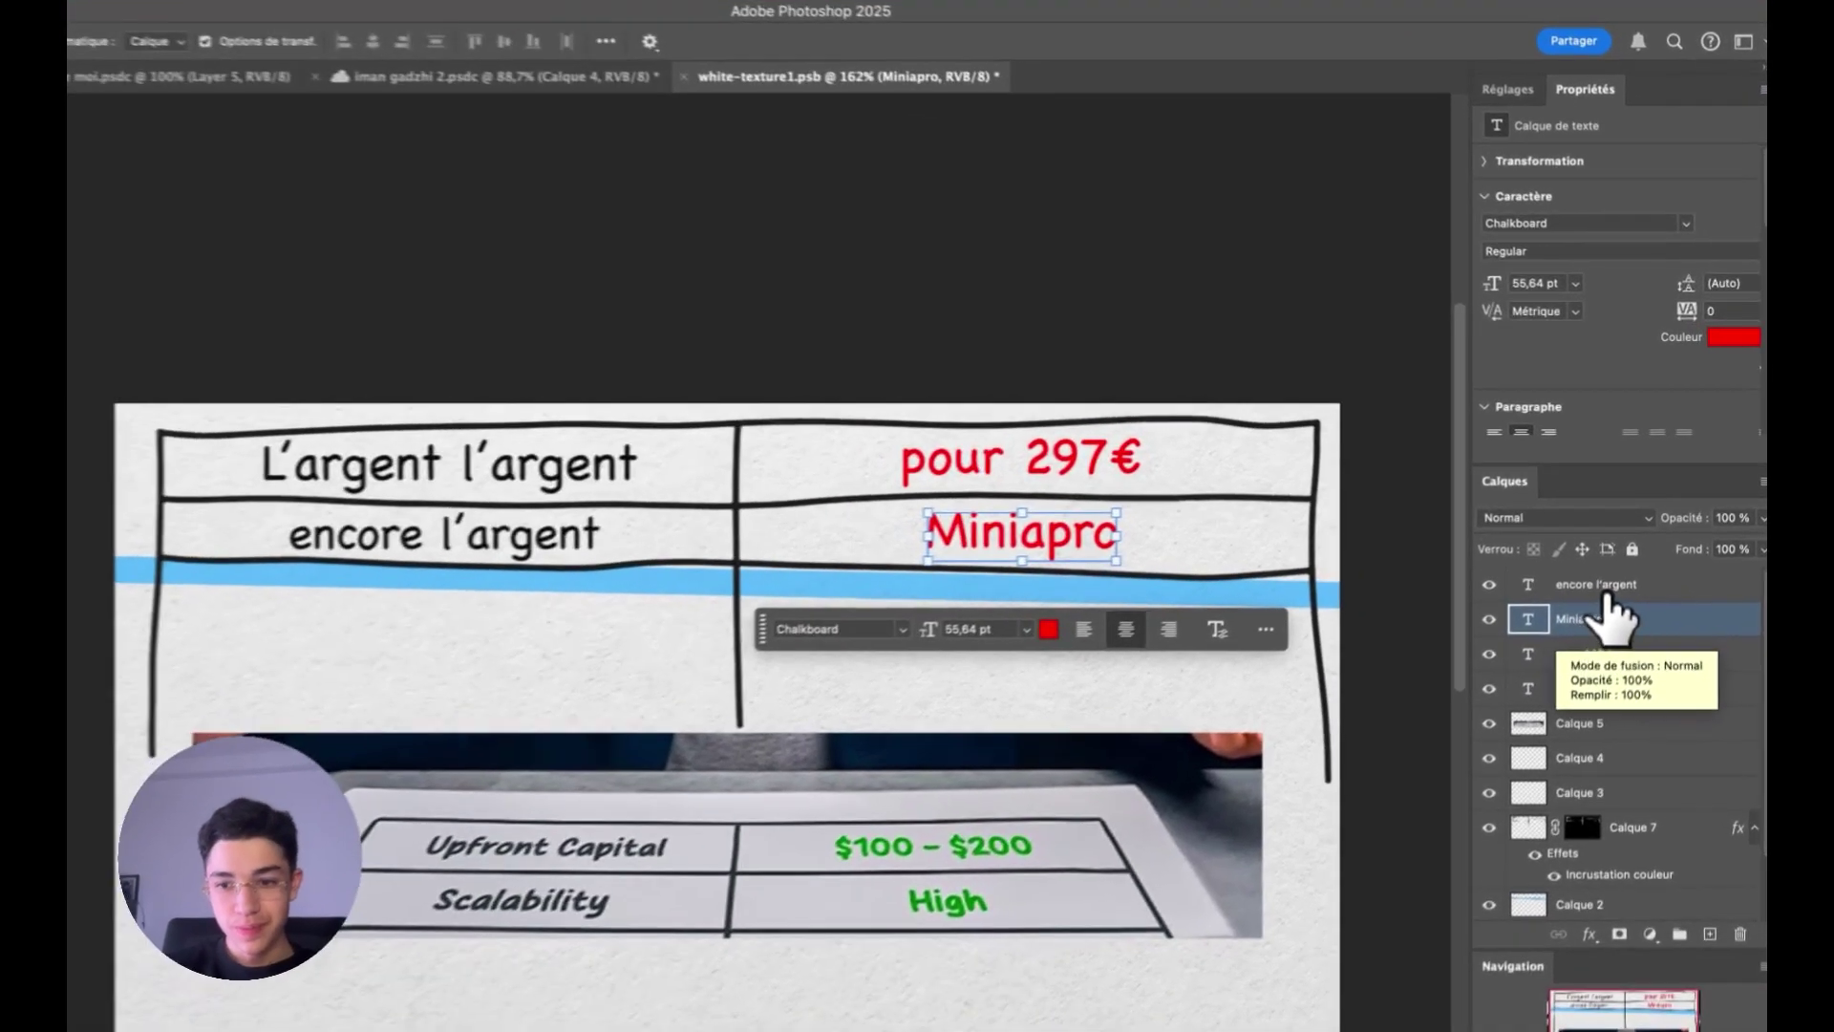
- Commit the Miniapro text, then delete the reference photo layers and the blue stripe layer
left_click(1593, 649)
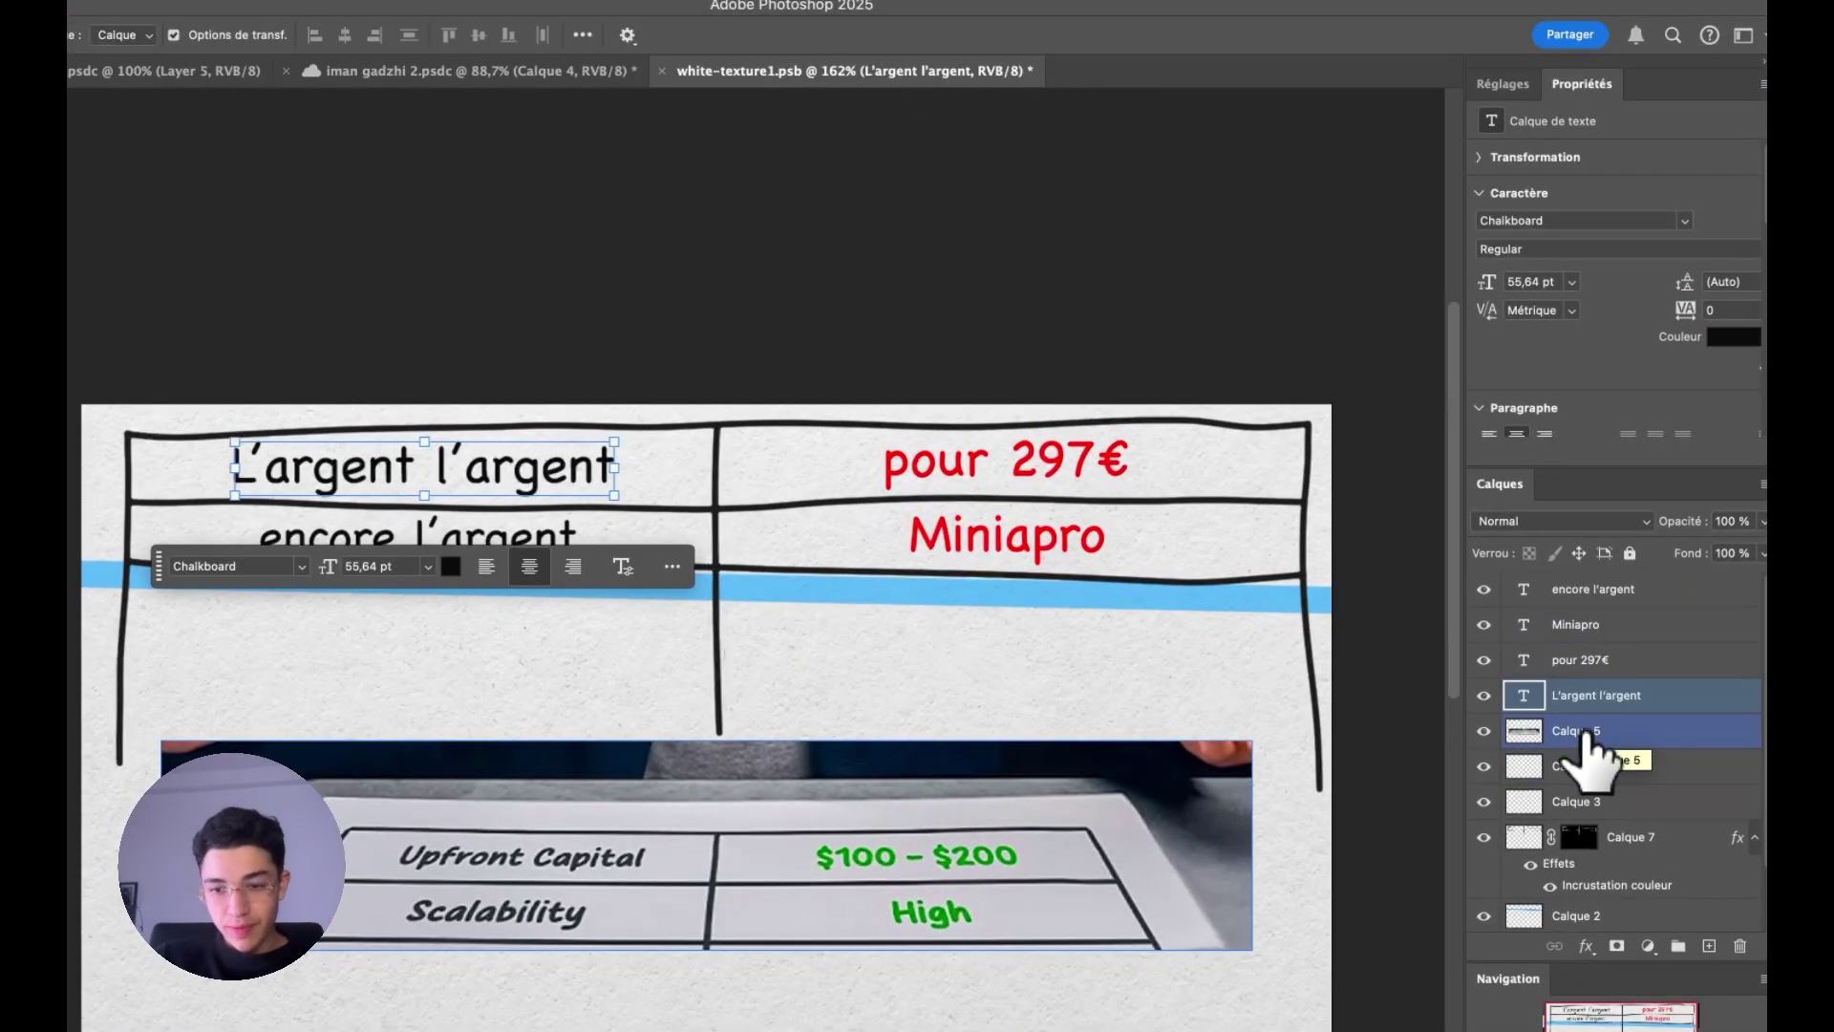
left_click(1593, 679)
left_click(1593, 766, "shift")
left_click(1591, 802, "shift")
key("BackSpace")
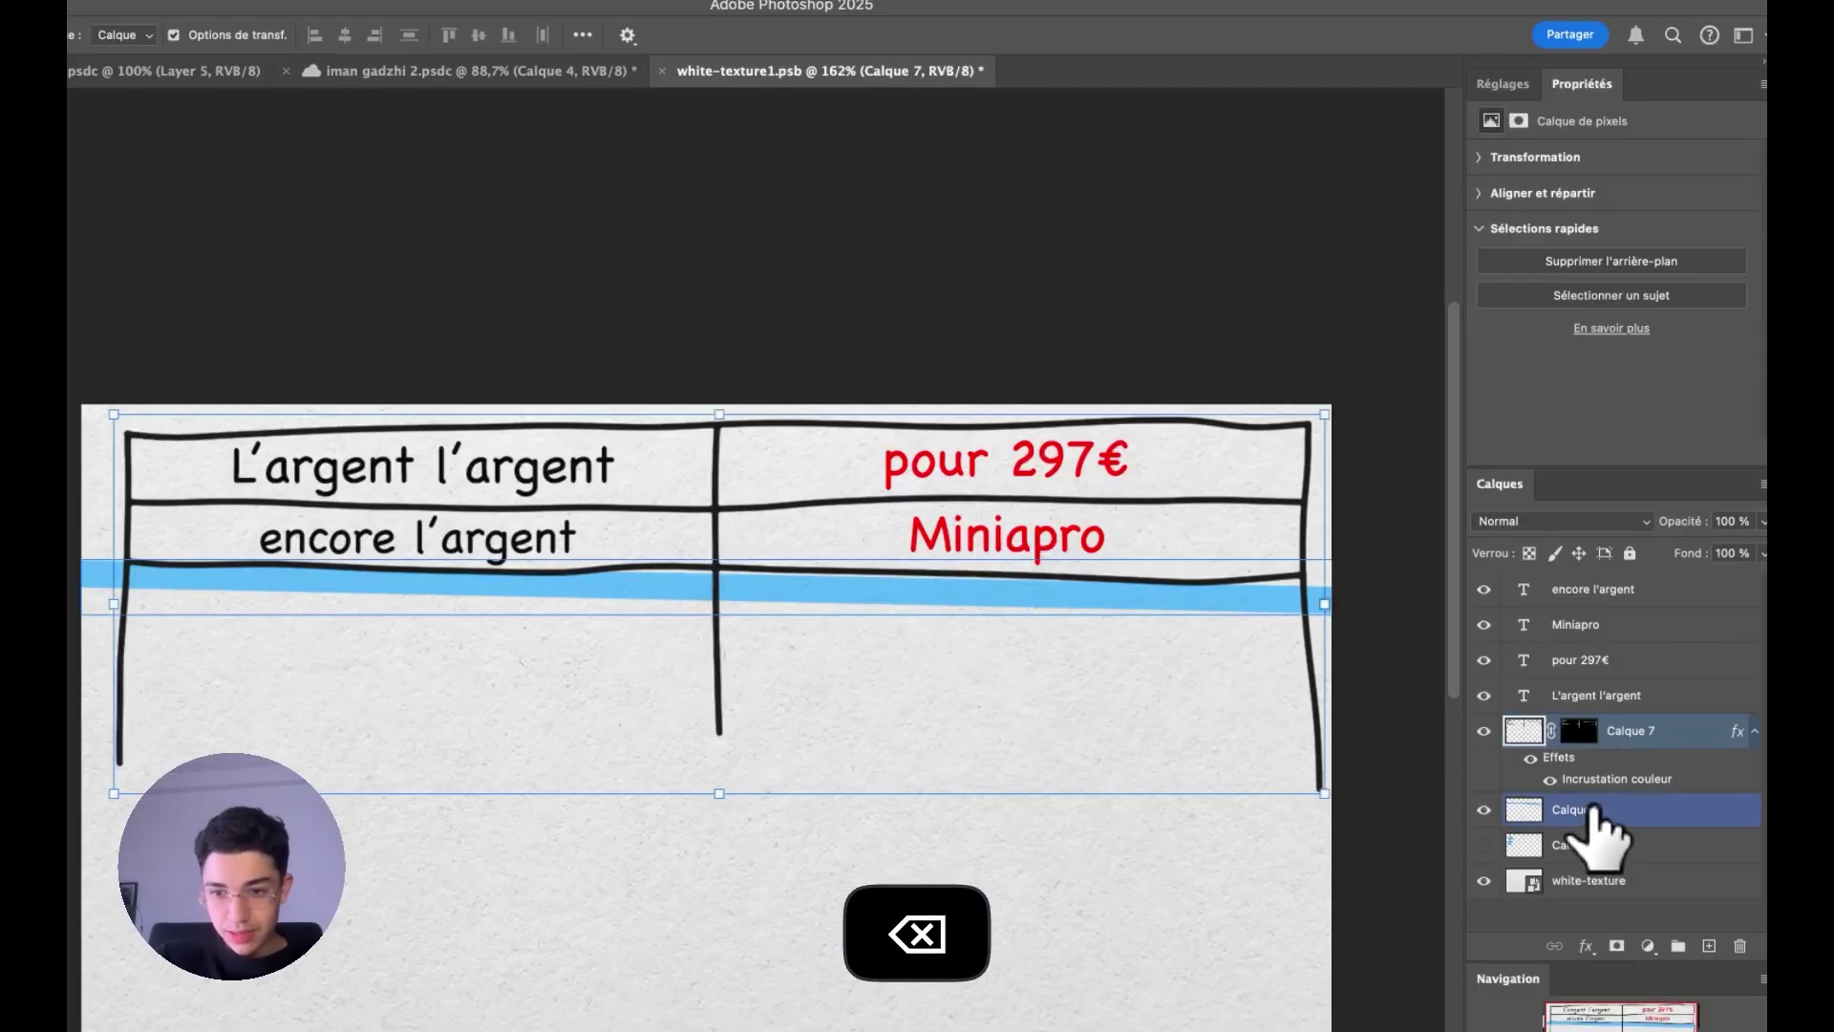
key("BackSpace")
- Group the table text layers into Groupe 1
left_click(1588, 635, "shift")
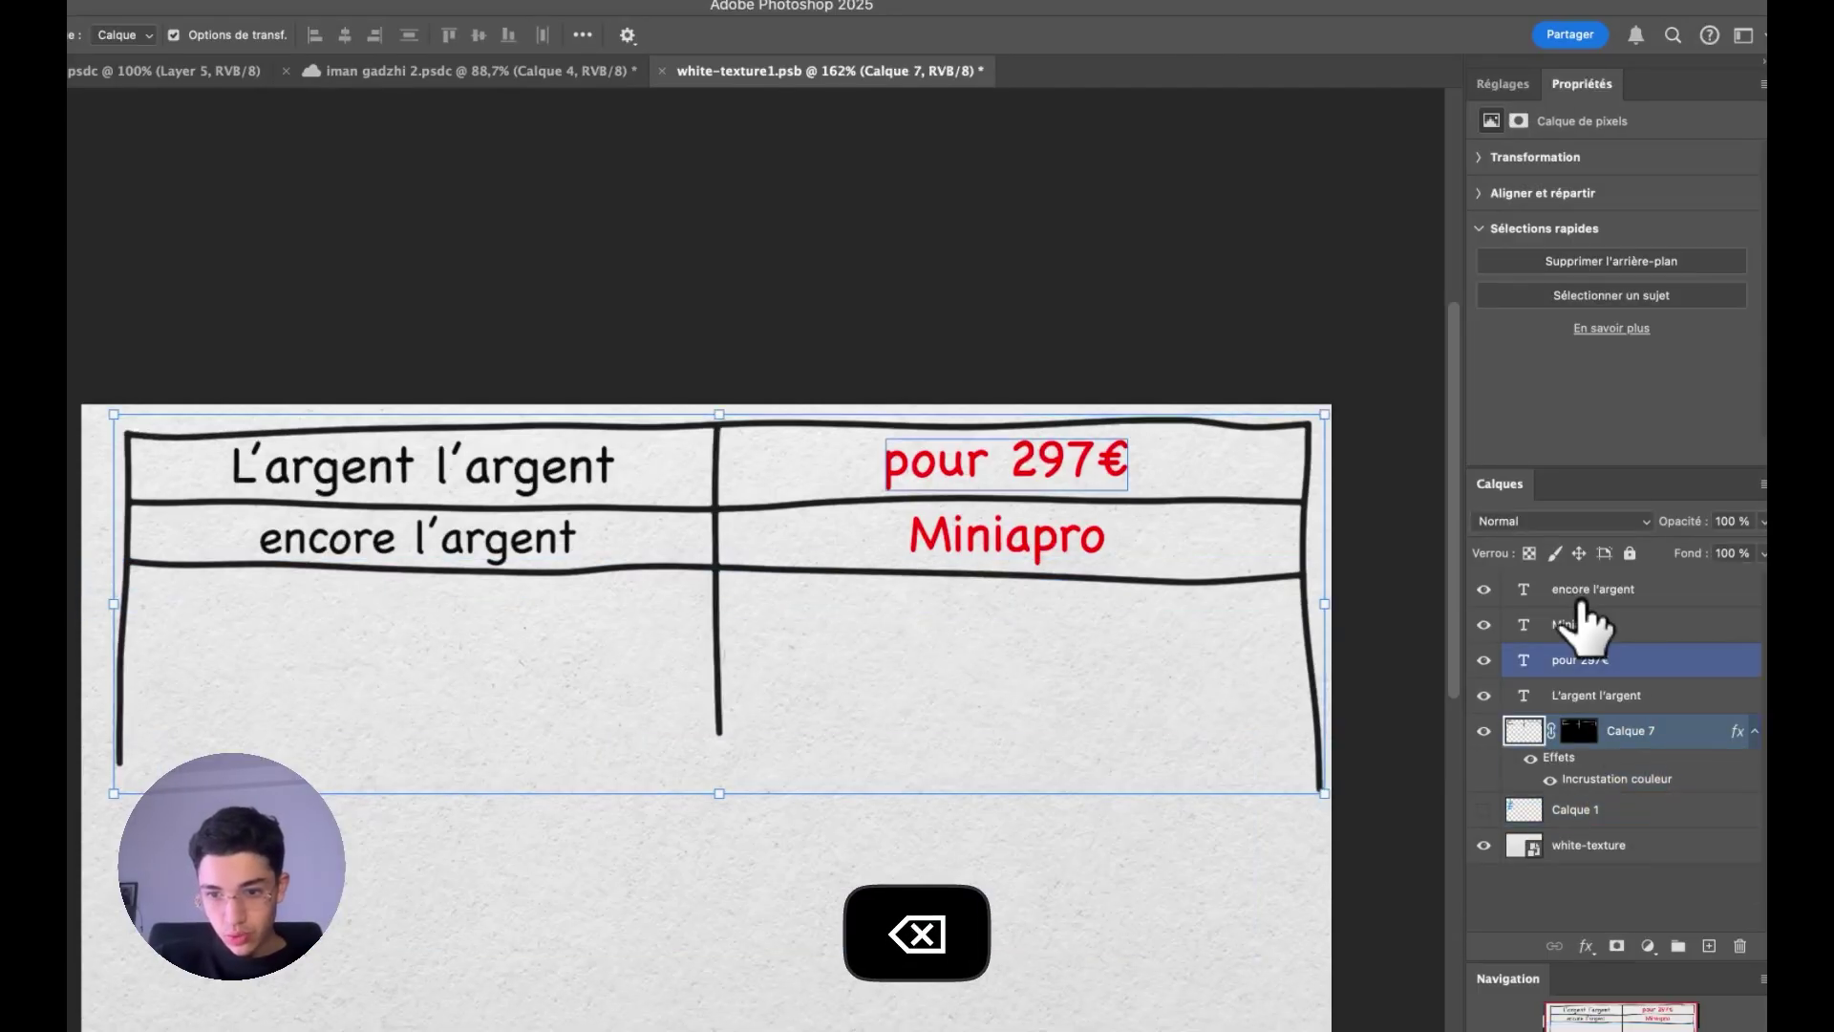
left_click(1582, 594, "shift")
key("super+g")
- Split the group's Blend If underlying-layer slider to 240/255 so it blends into the texture
double_click(1628, 588)
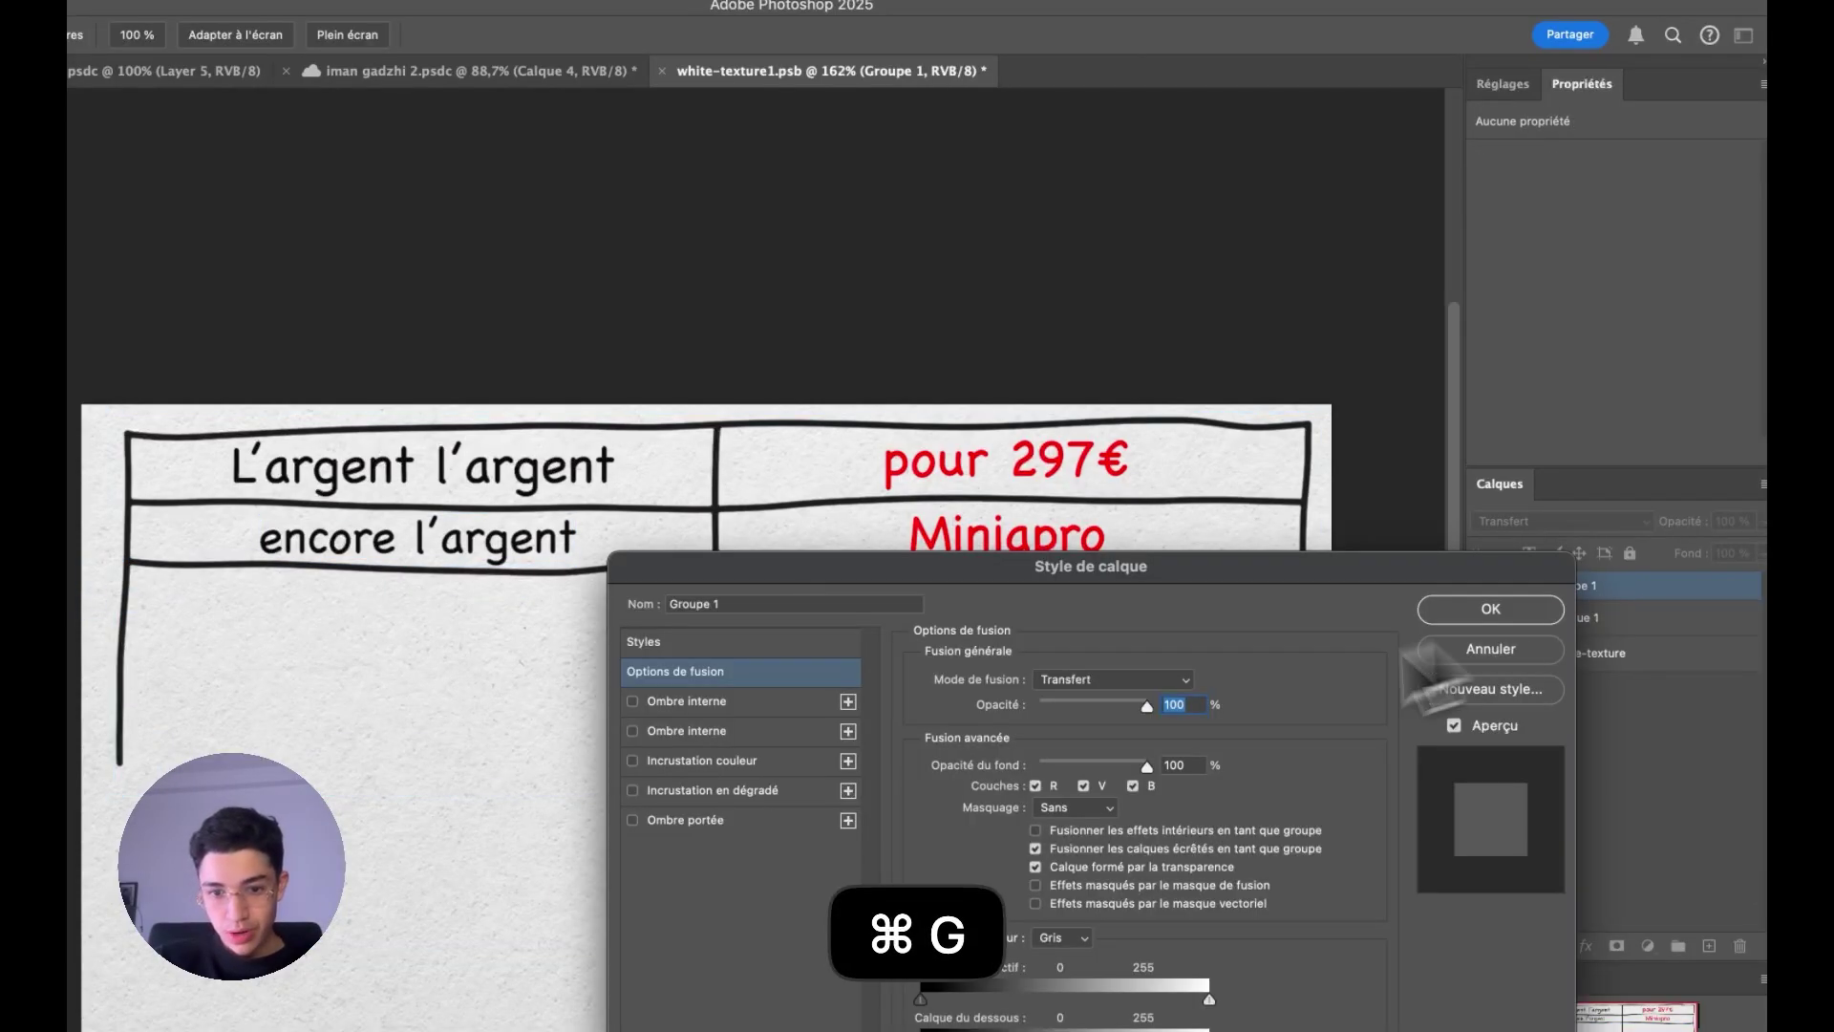
left_click_drag(940, 630, 1211, 223)
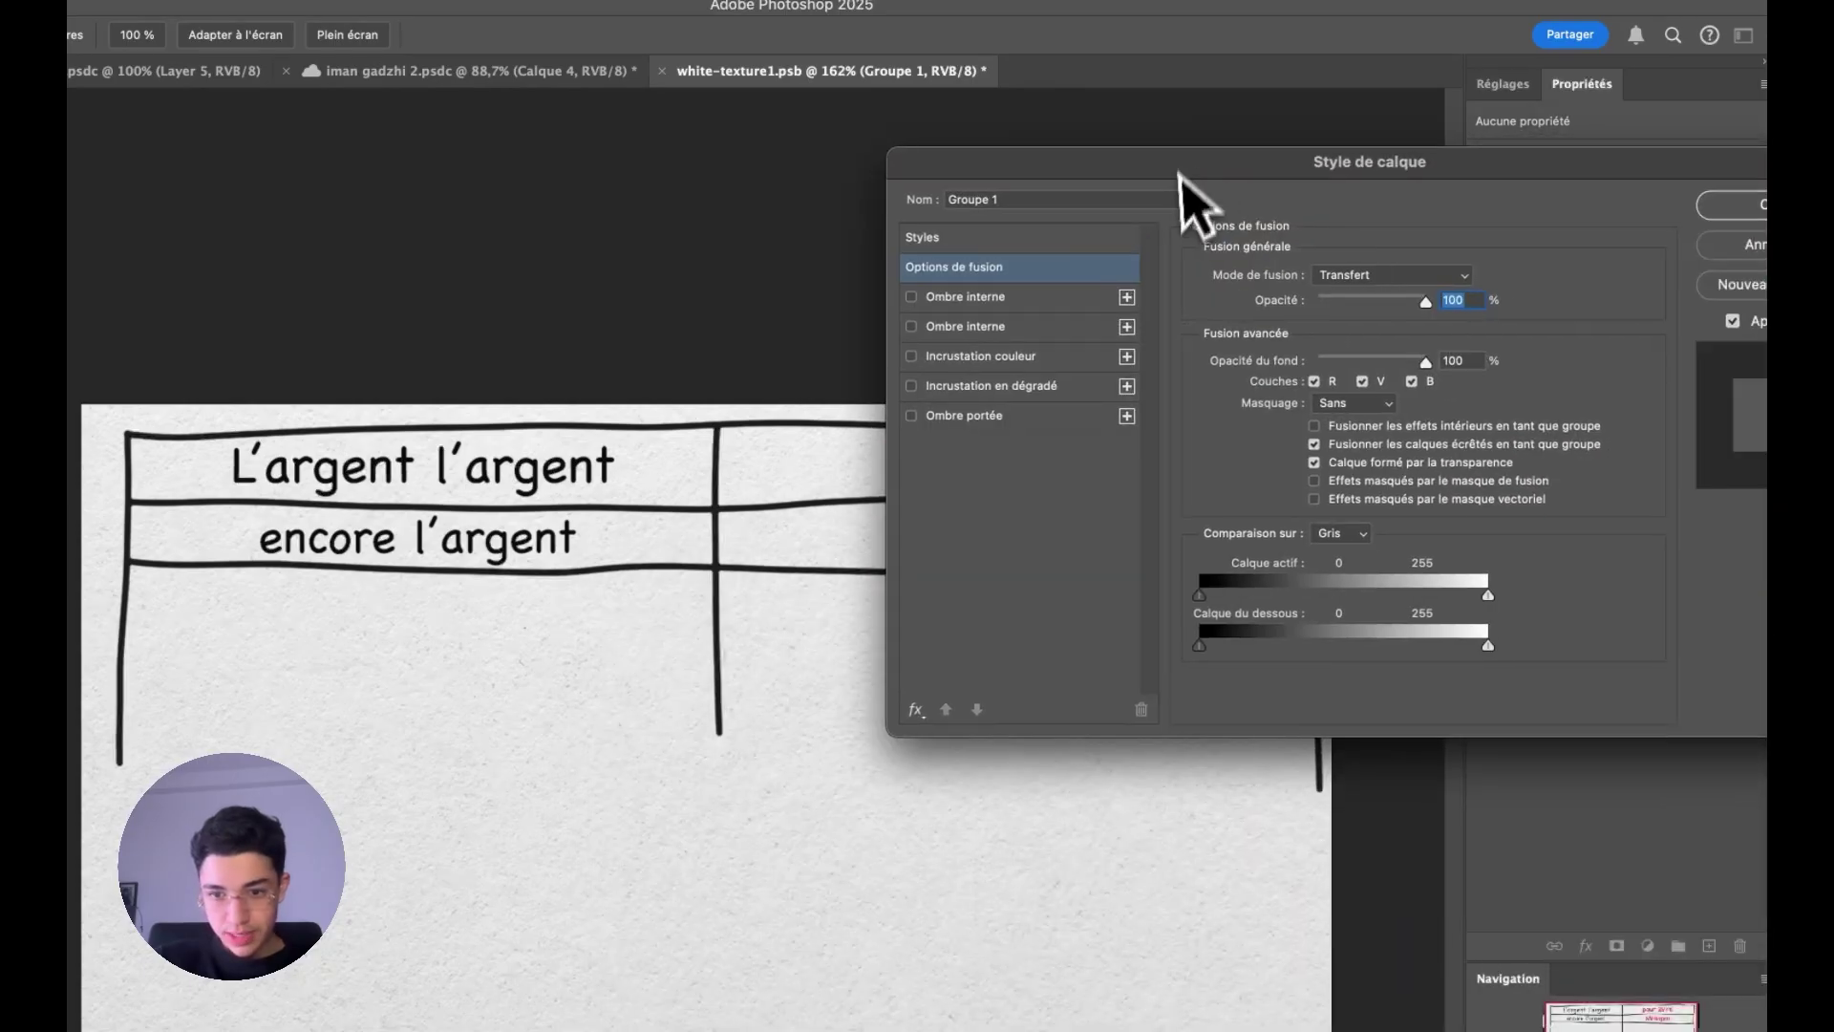
mouse_move(1228, 170)
left_mouse_down()
mouse_move(764, 623)
mouse_move(792, 636)
left_mouse_up()
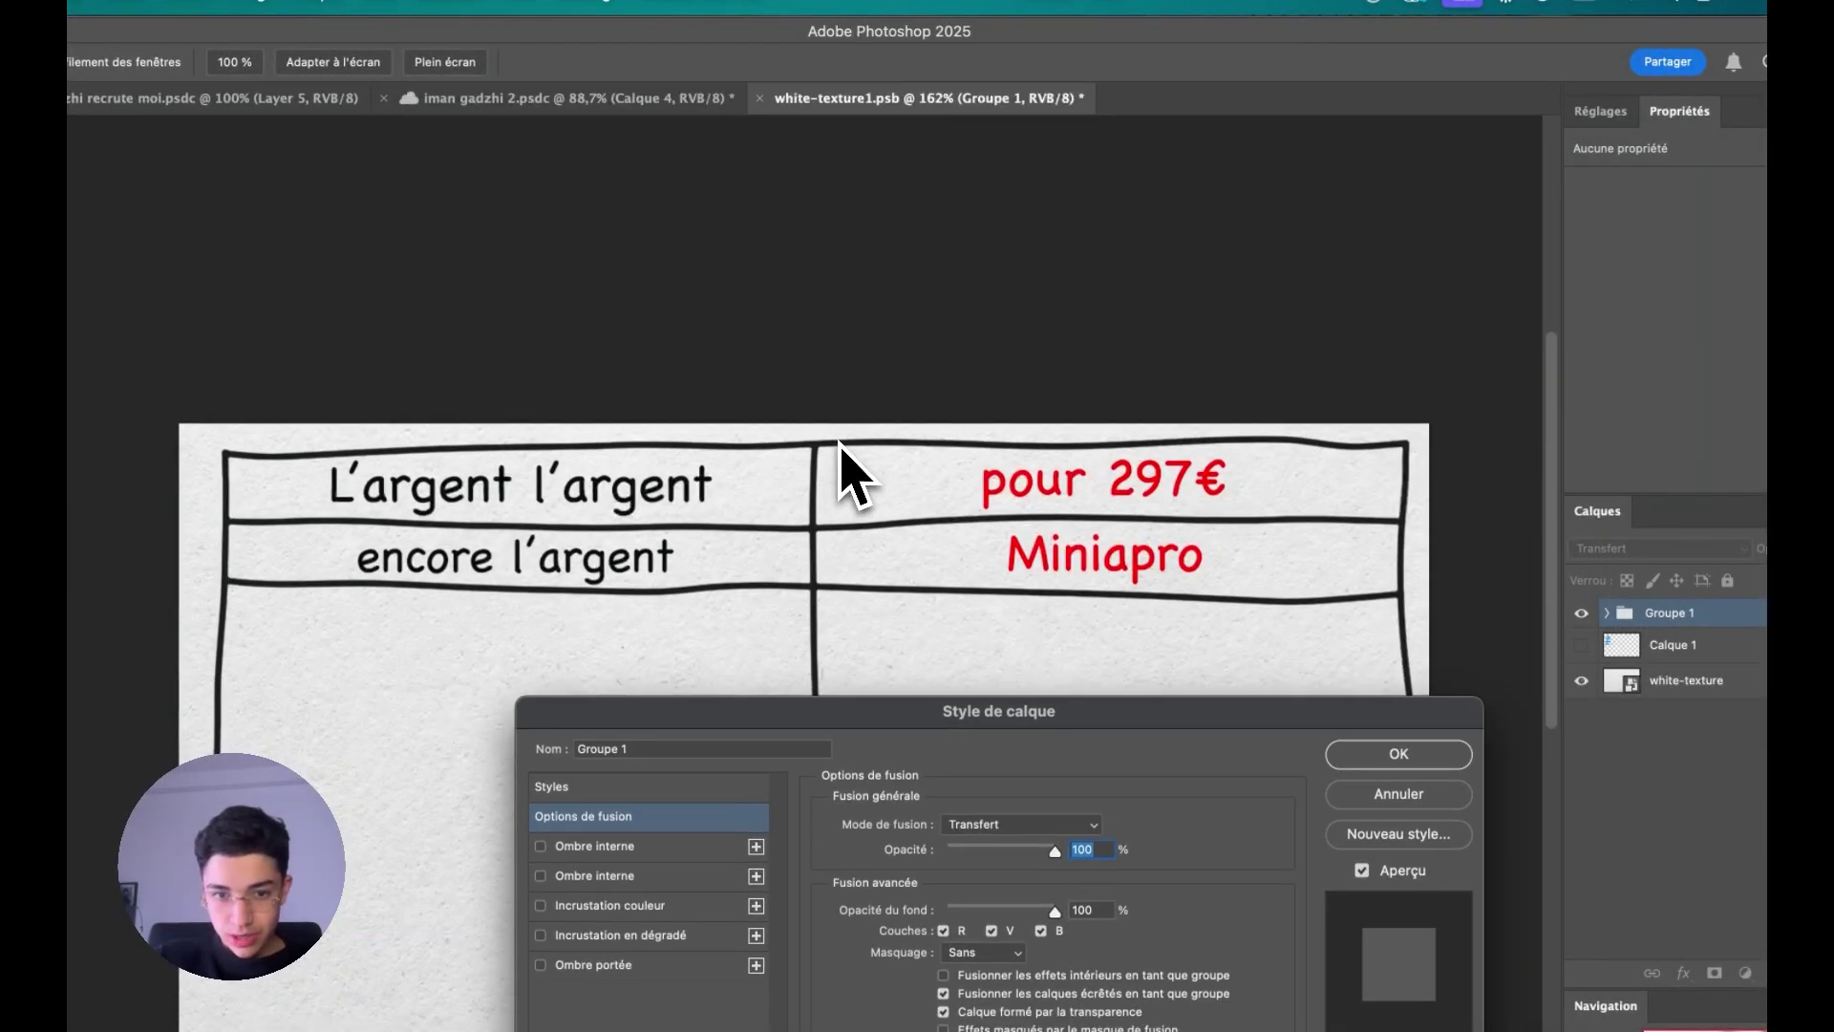
scroll(840, 471, "down", 5)
left_click_drag(955, 637, 898, 374)
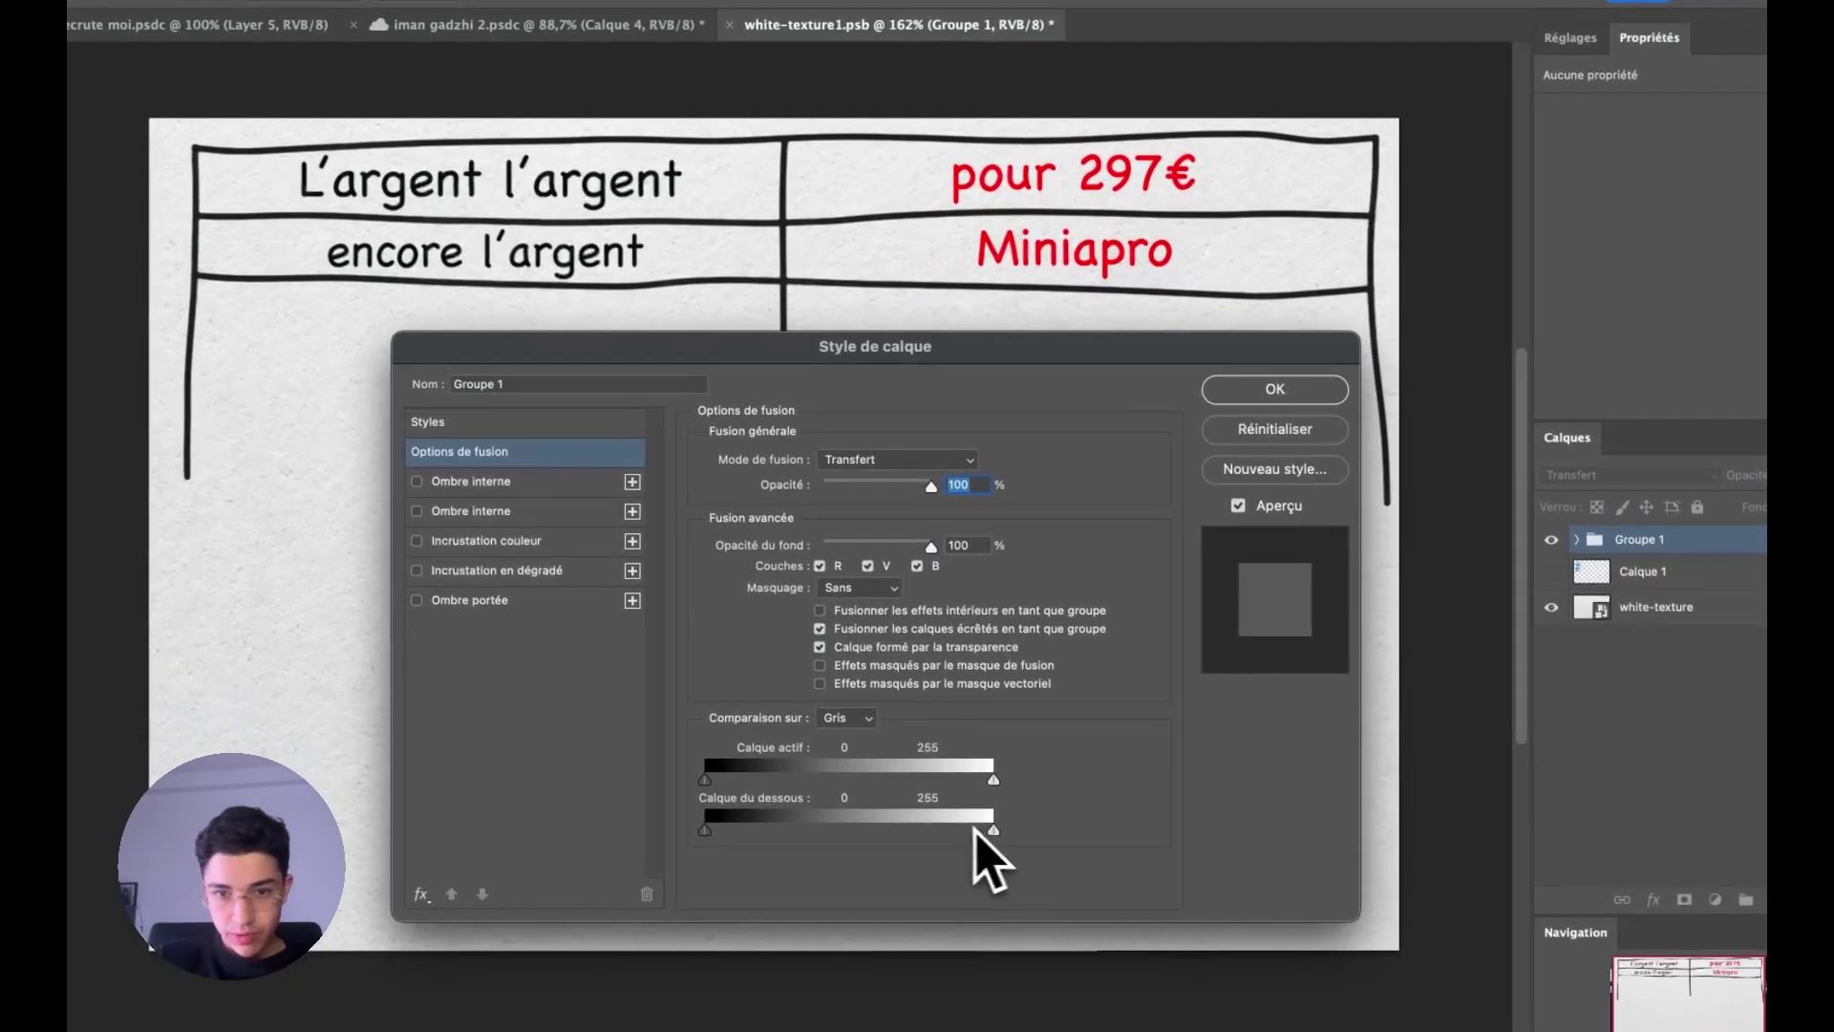
left_click_drag(993, 831, 984, 836)
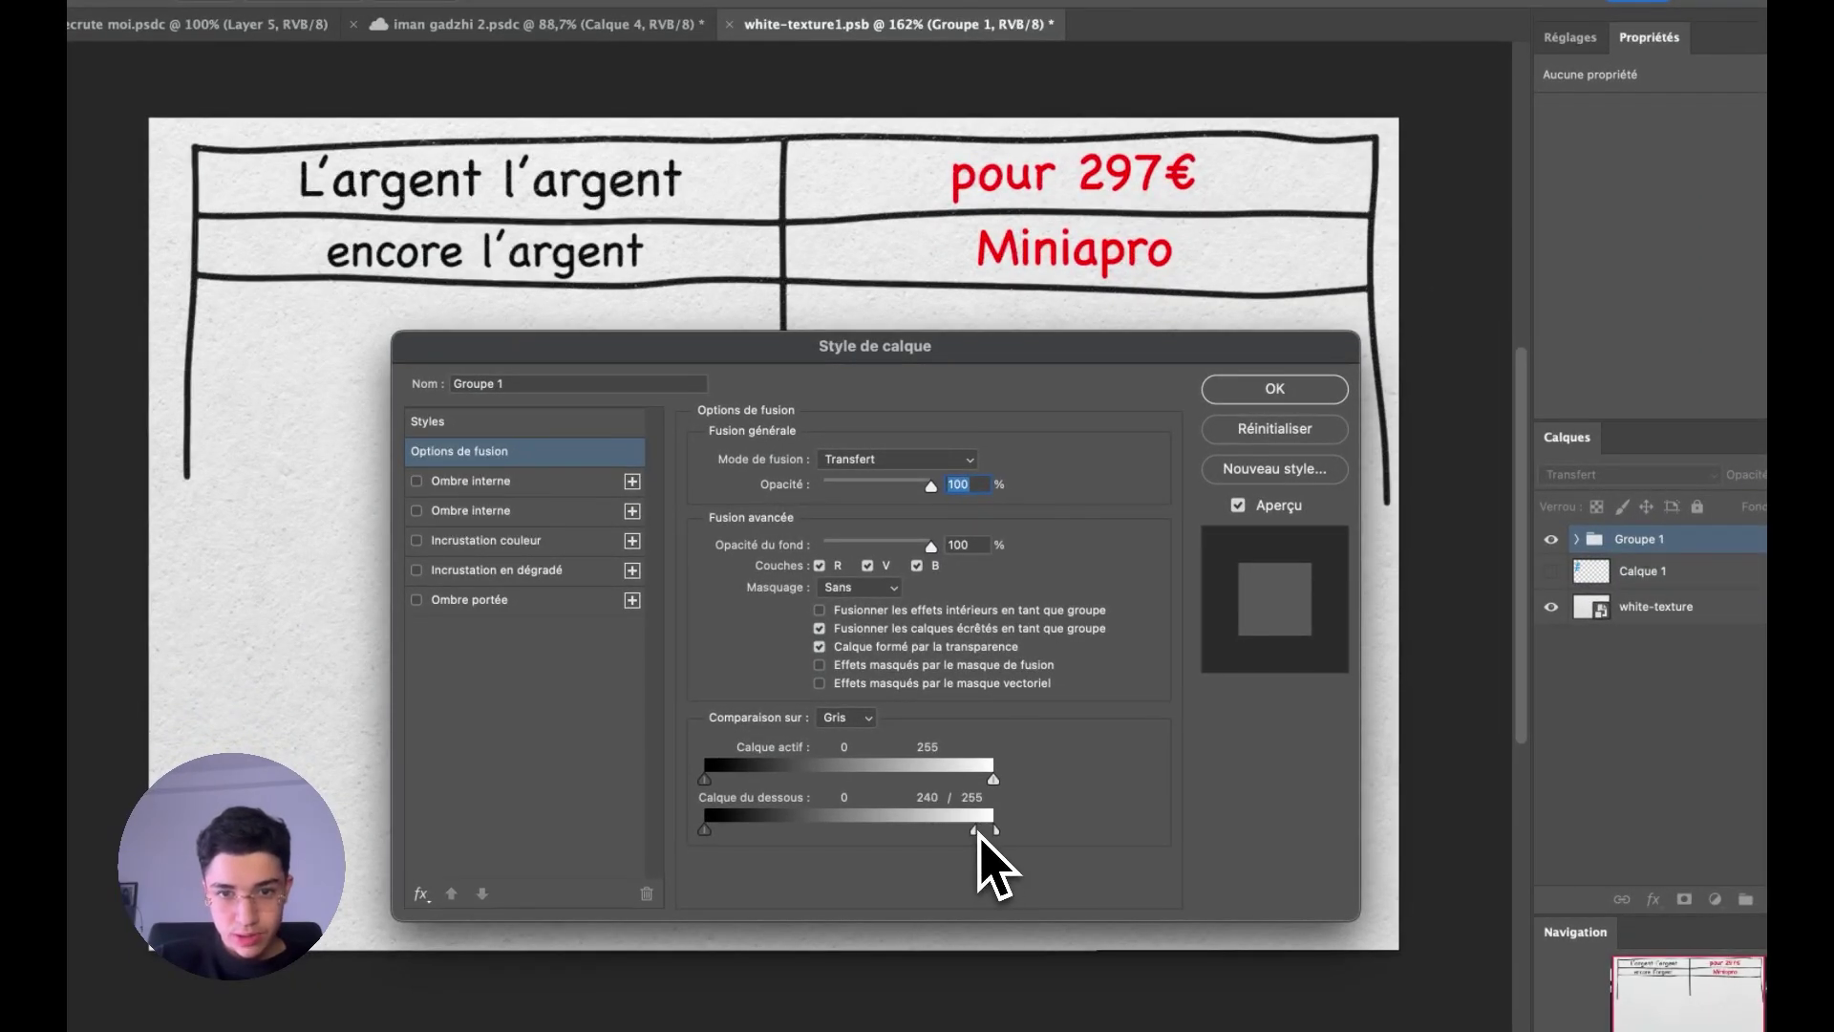
left_click(1240, 392)
- Save and close the table file
key("super+s")
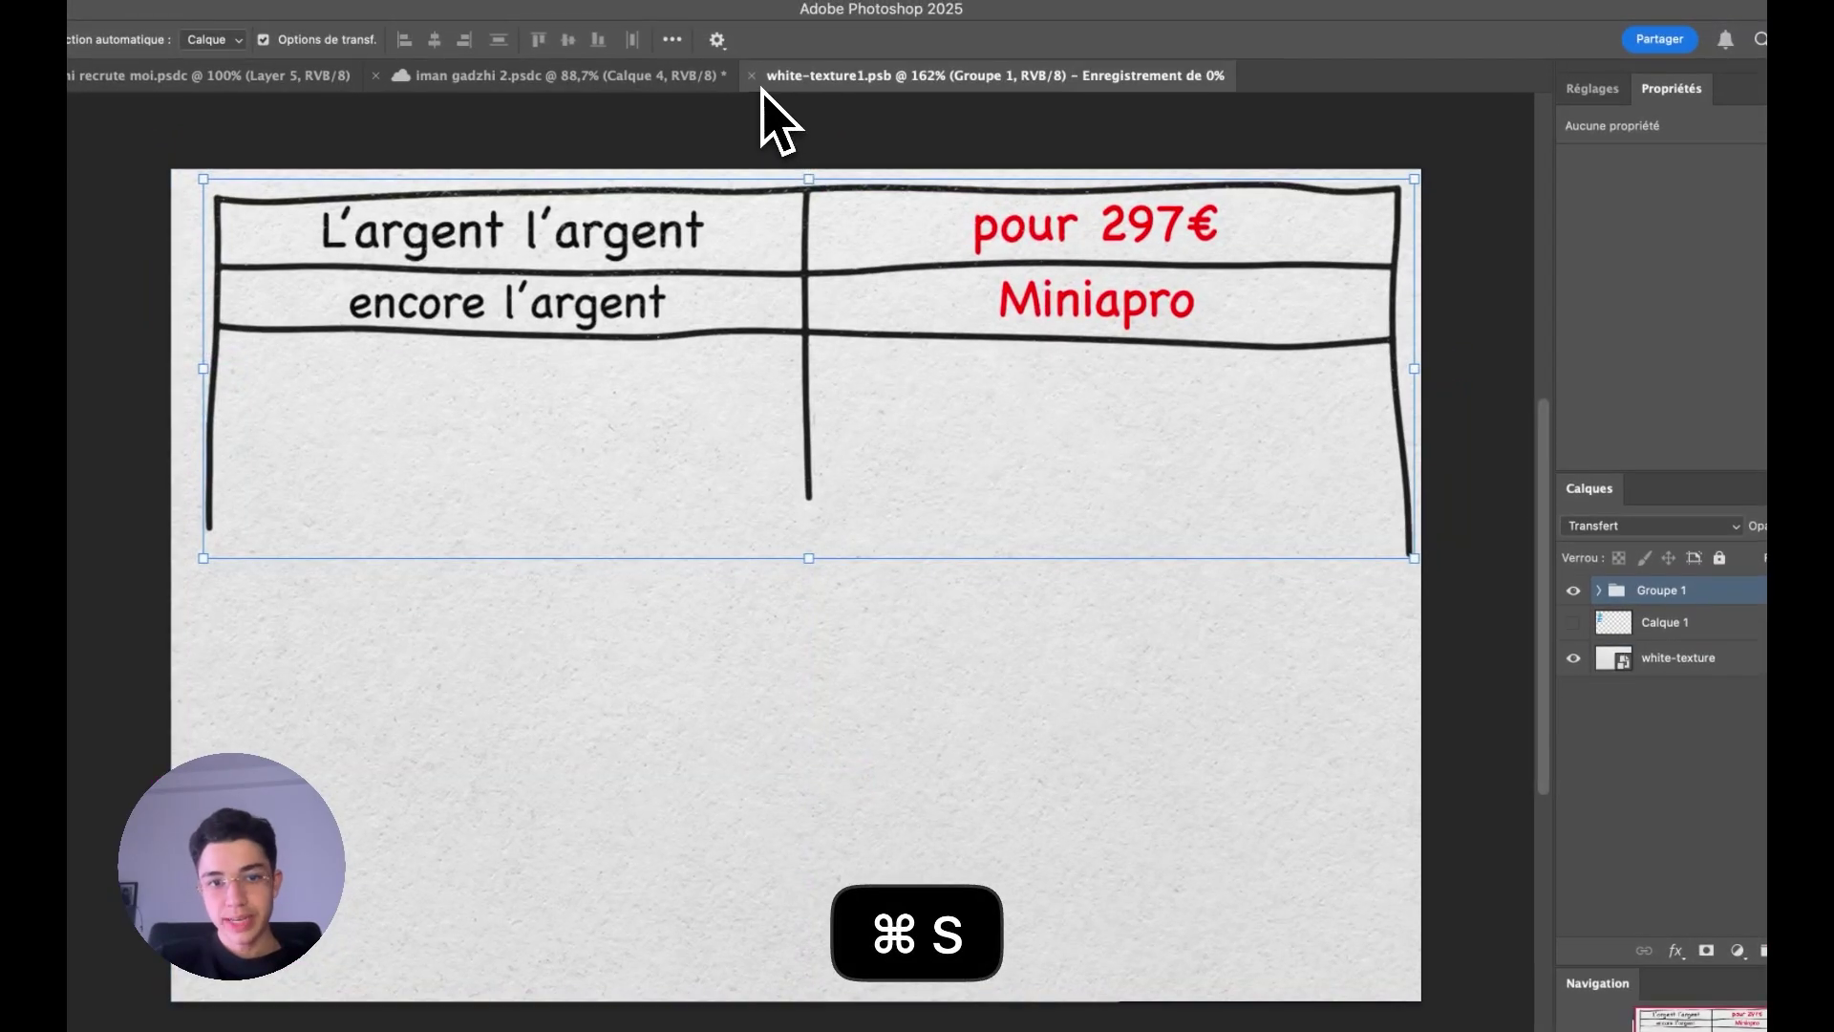
left_click(752, 75)
scroll(1066, 632, "down", 3)
scroll(1047, 628, "up", 3)
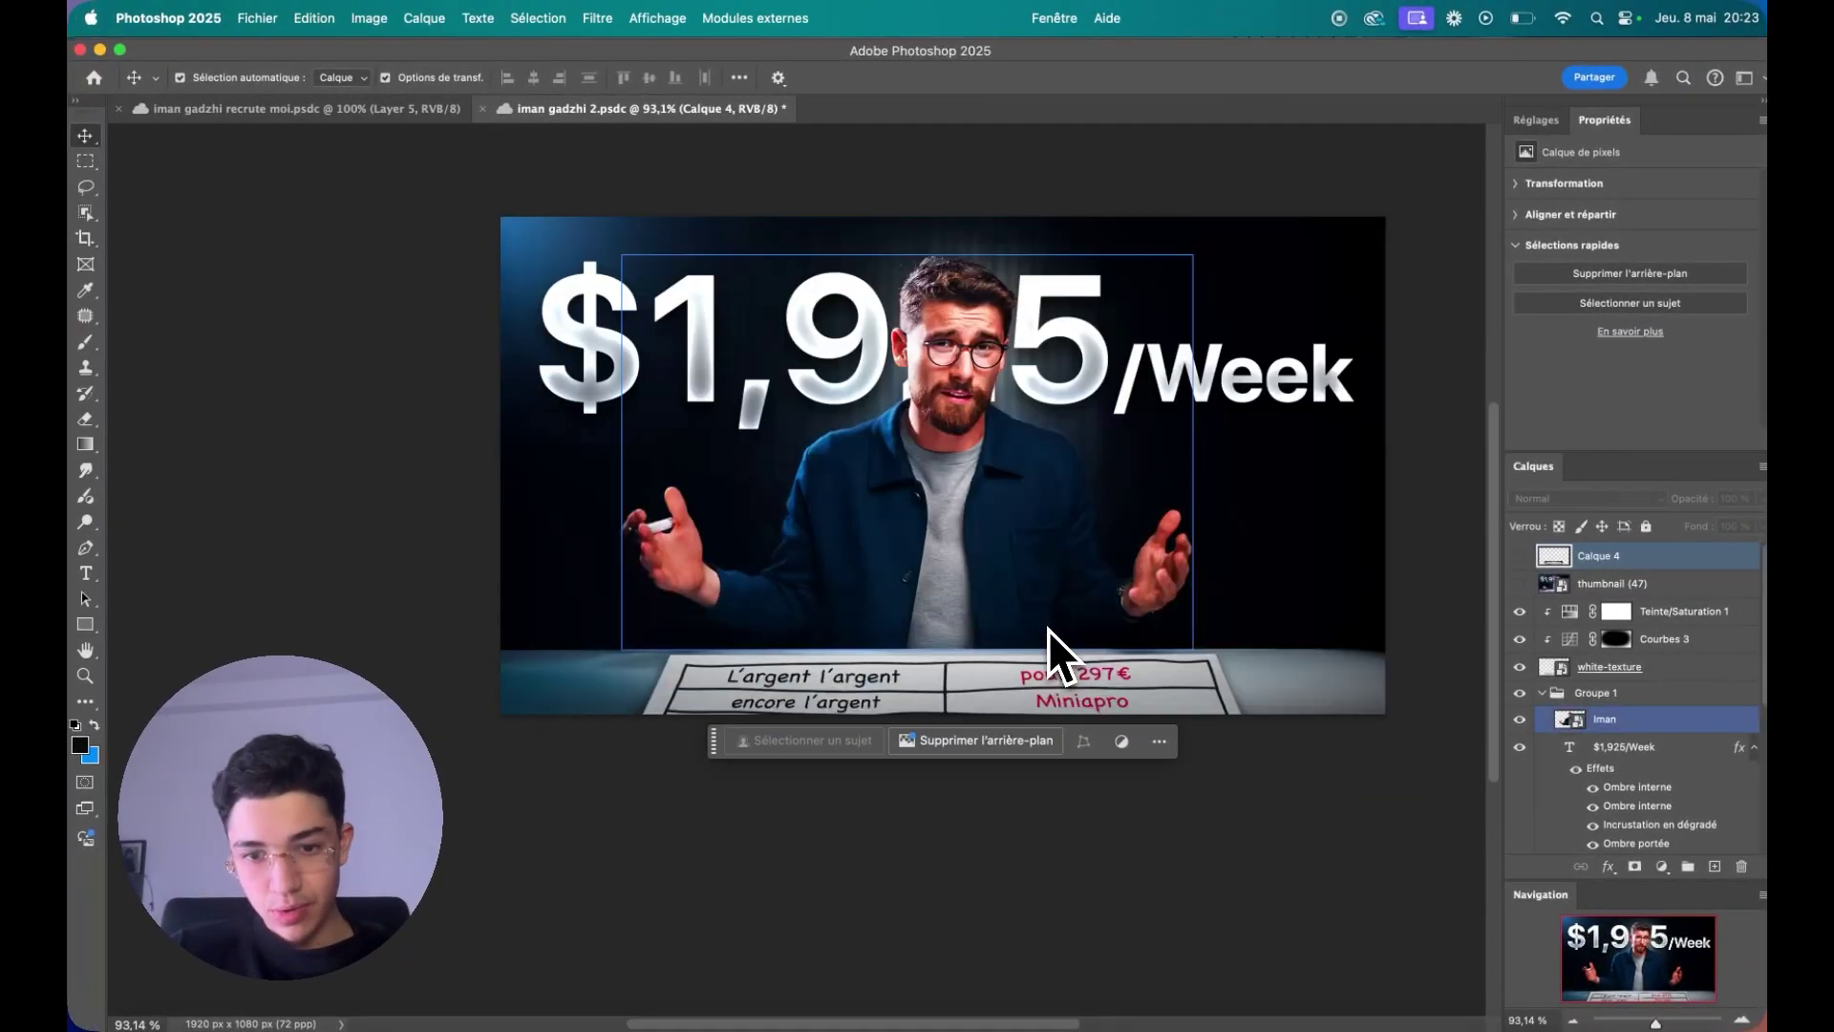
scroll(1047, 628, "up", 2)
scroll(1085, 602, "up", 1)
scroll(933, 573, "up", 2)
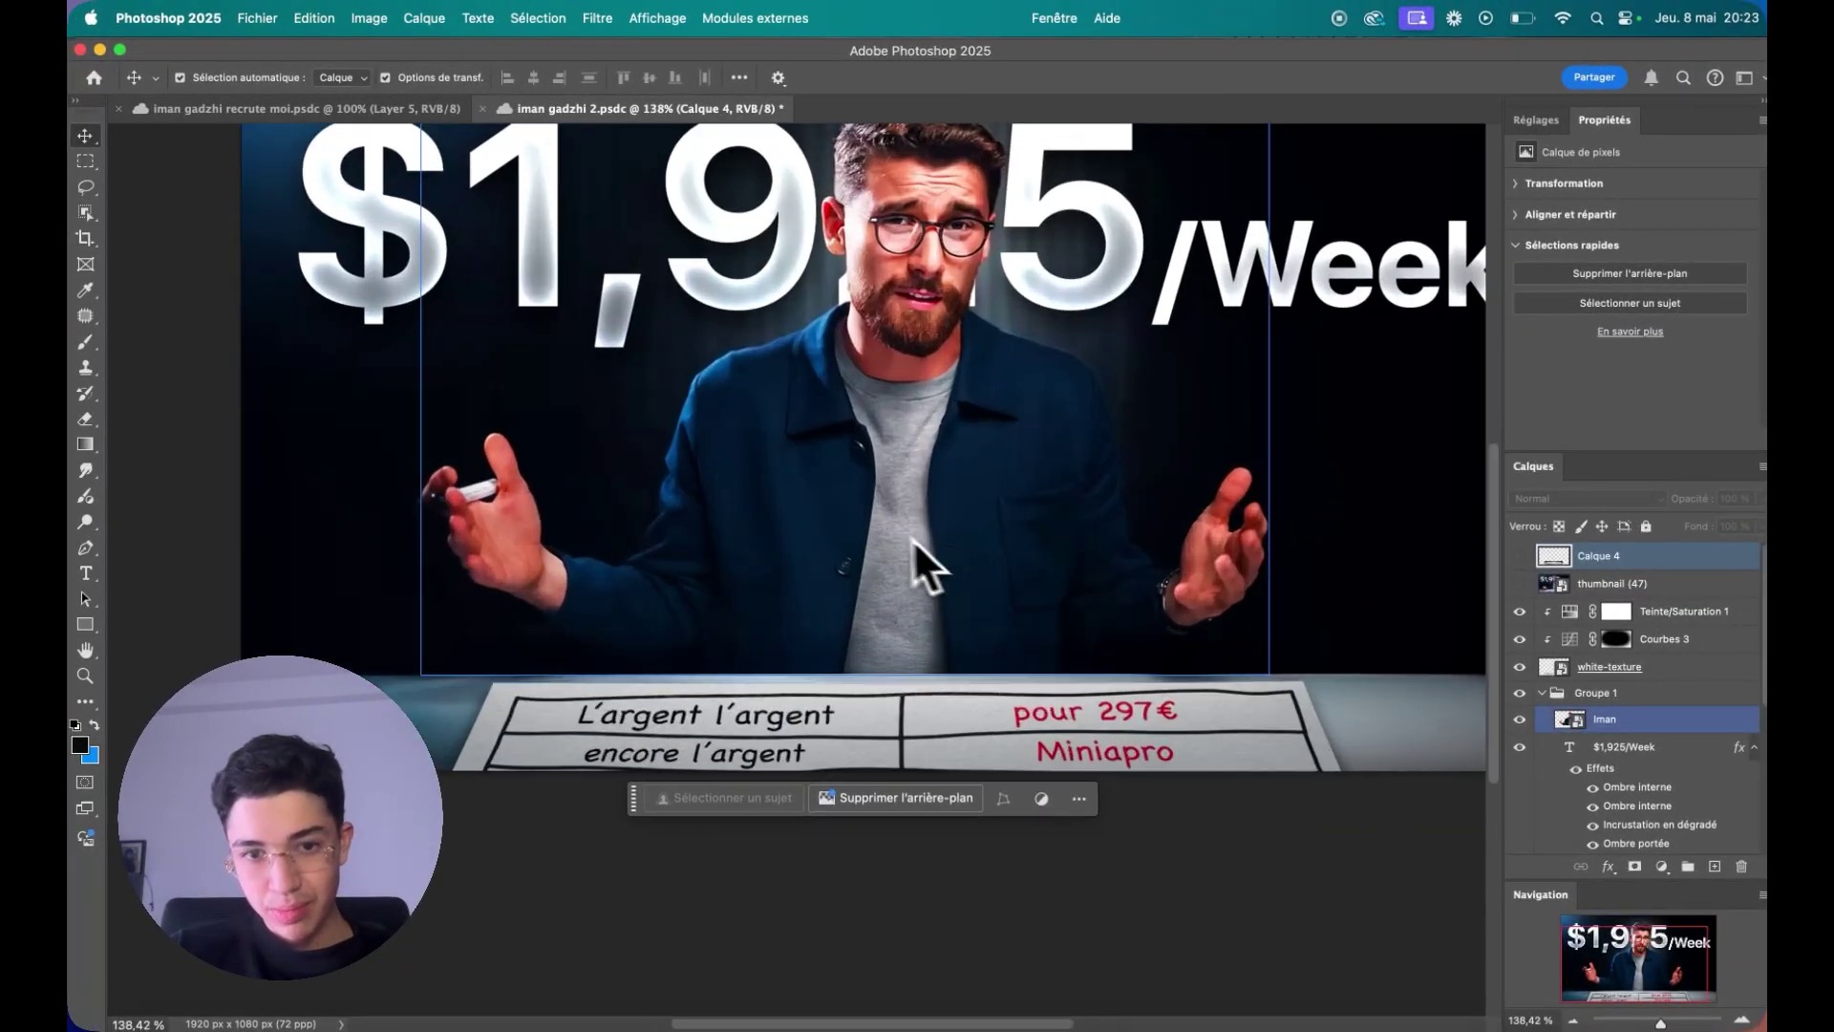
scroll(934, 535, "down", 5)
scroll(946, 392, "up", 3)
- Paste the scene image above Teinte/Saturation 1 and hide it after comparing
left_click(1667, 611)
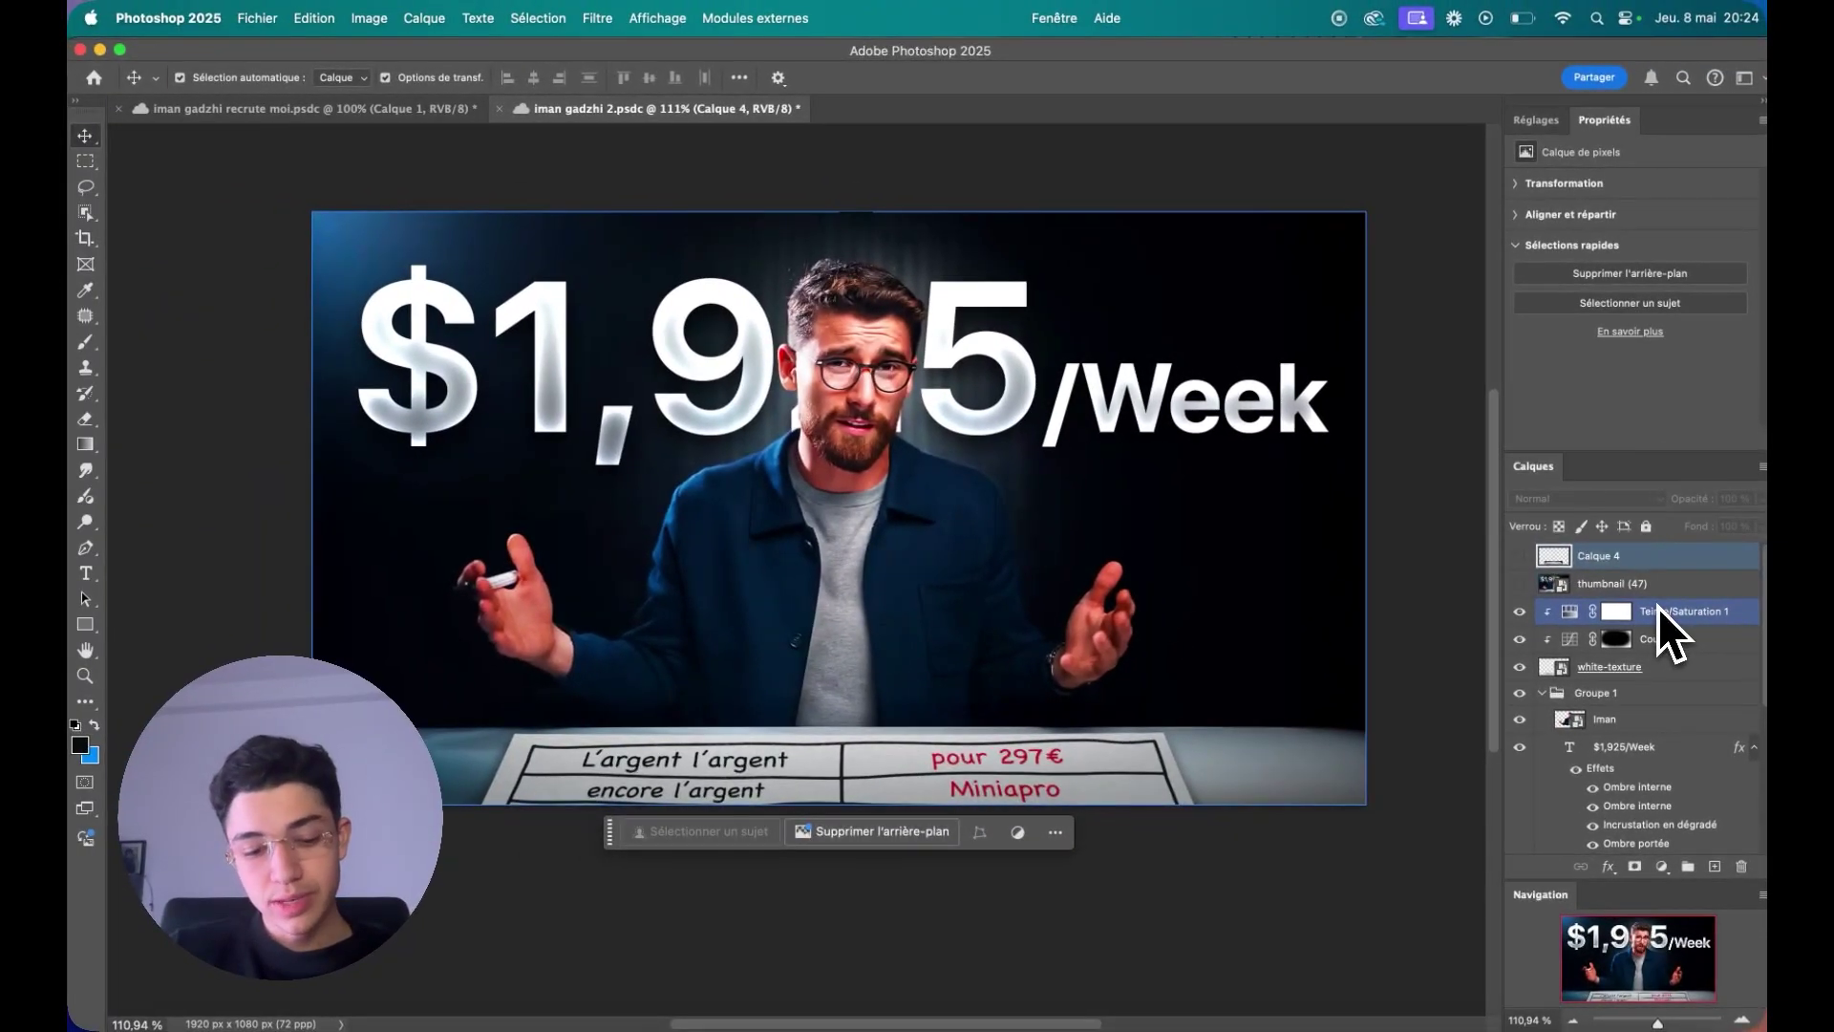
key("ctrl+v")
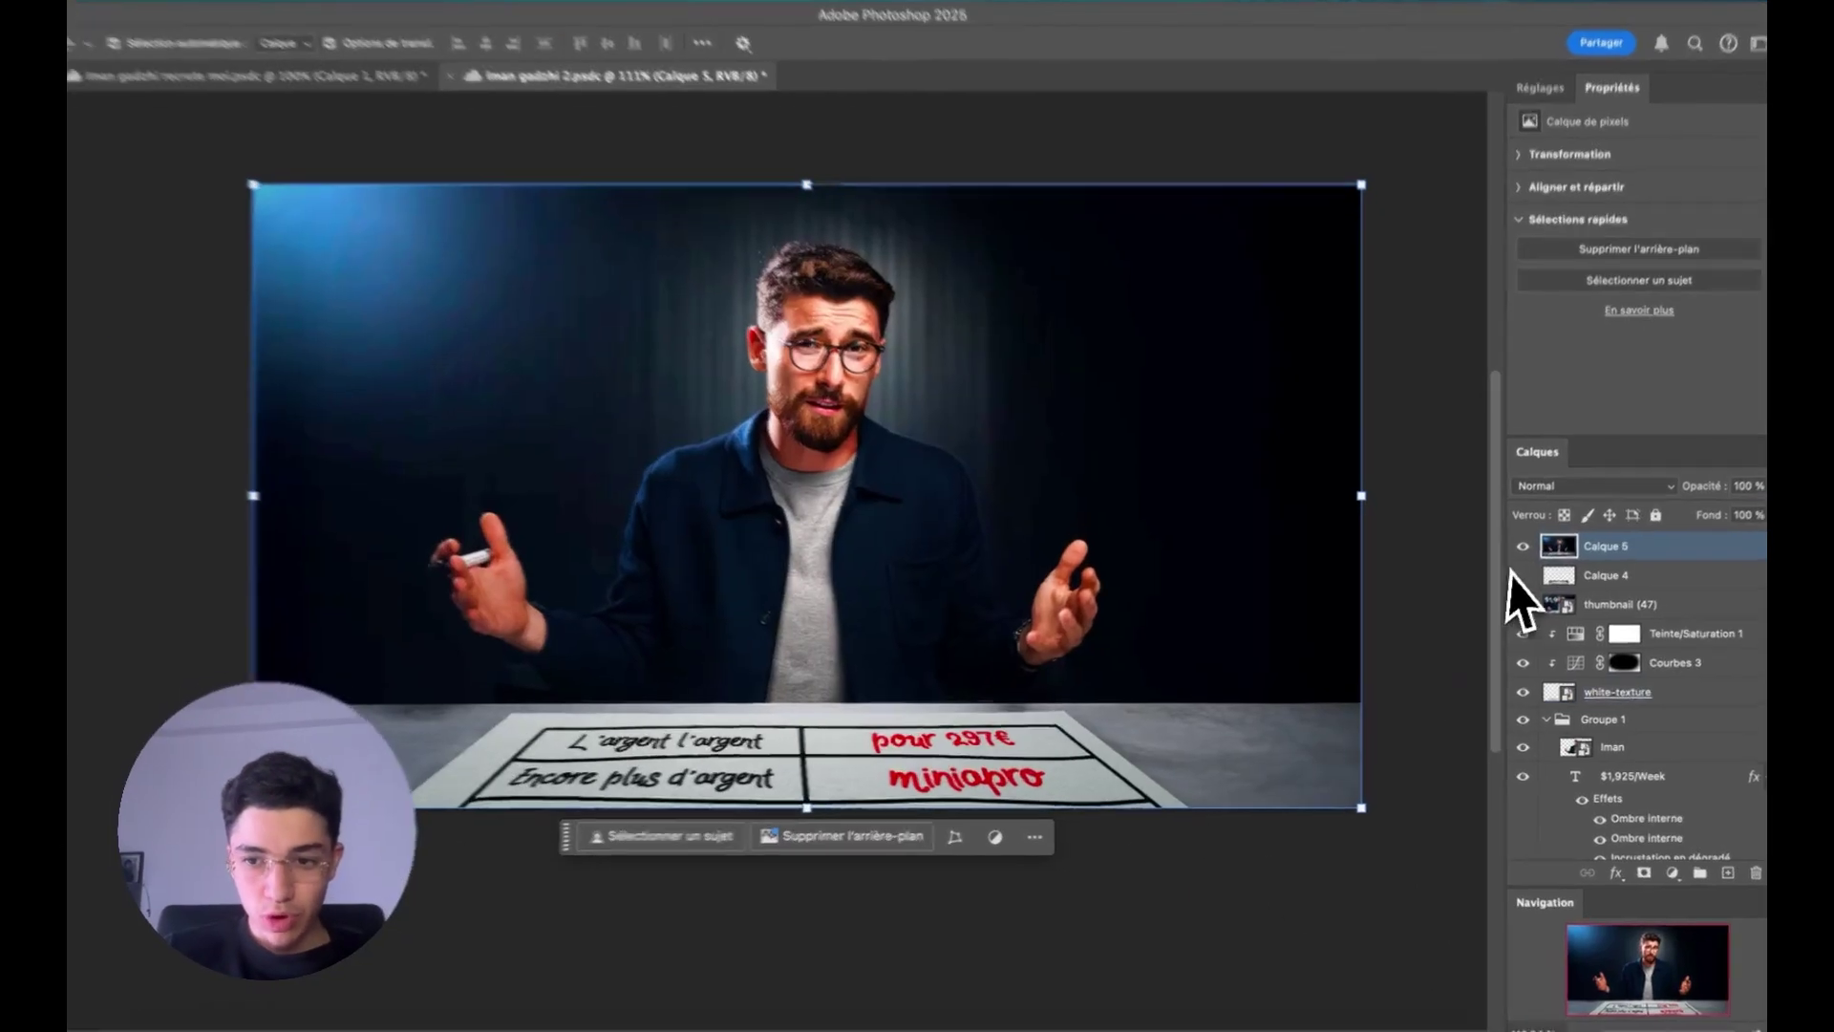
left_click(1519, 555)
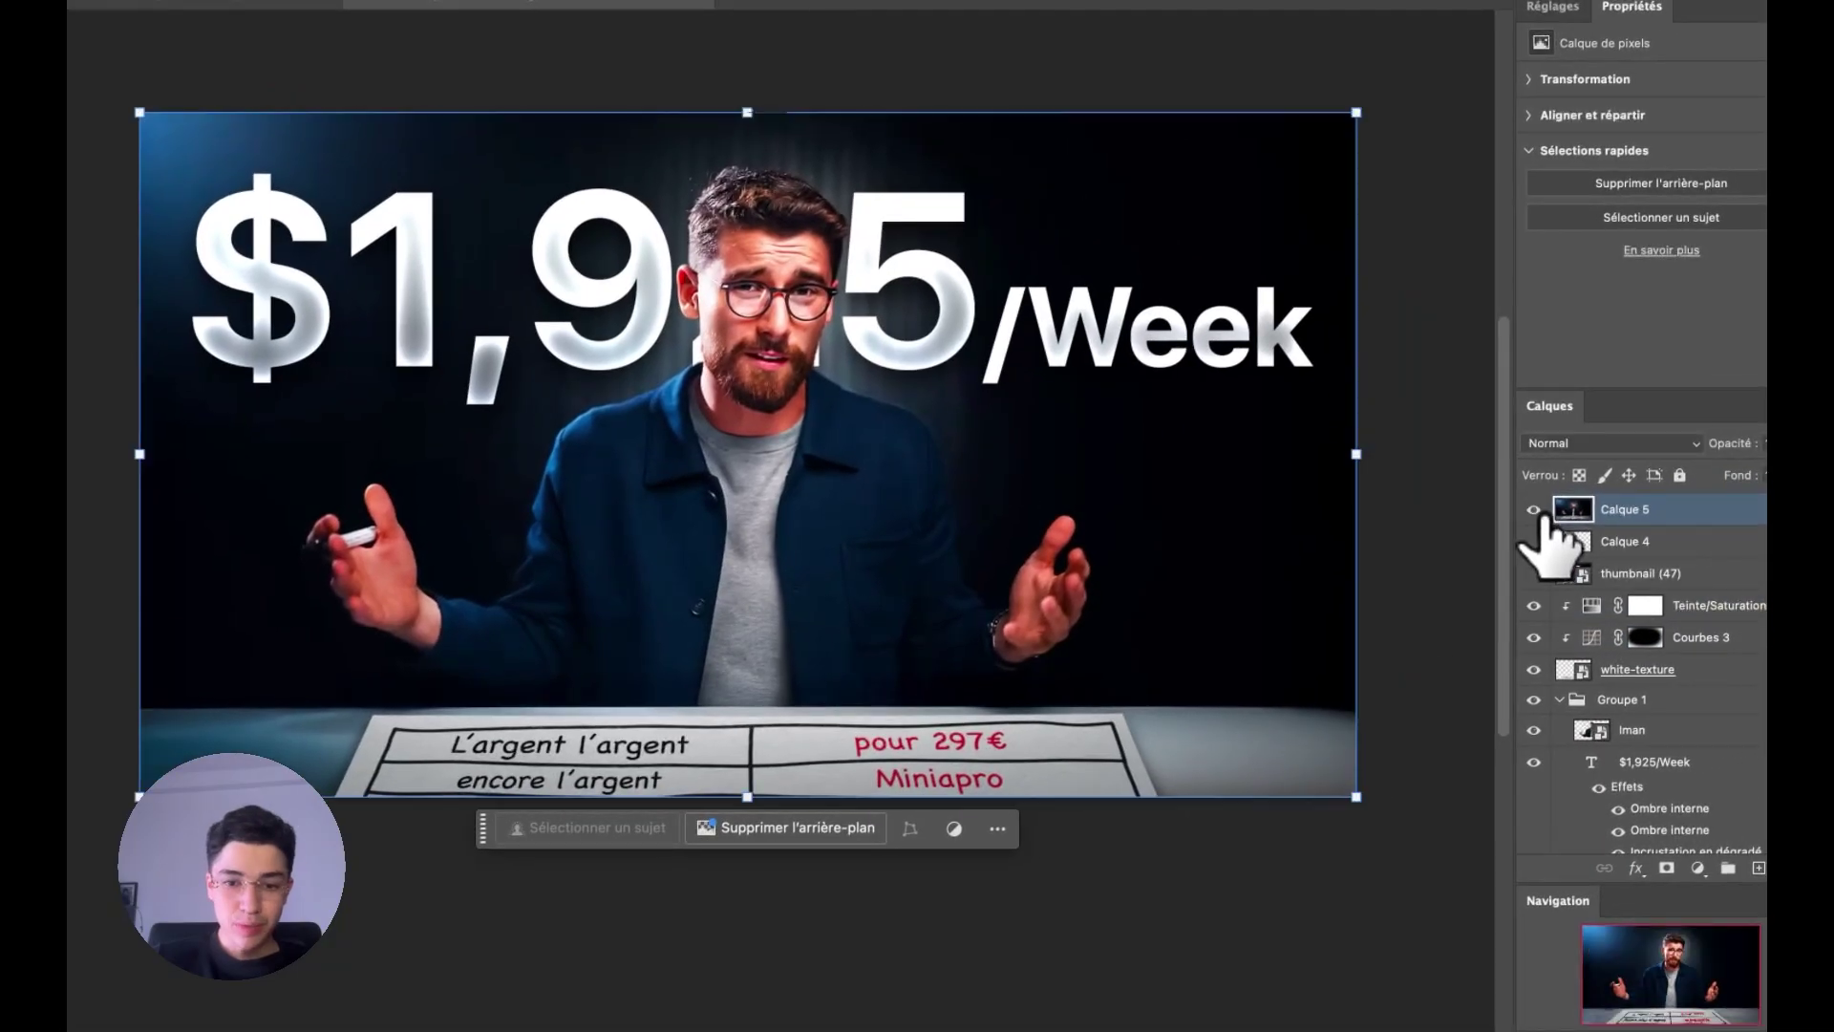
left_click(1639, 482)
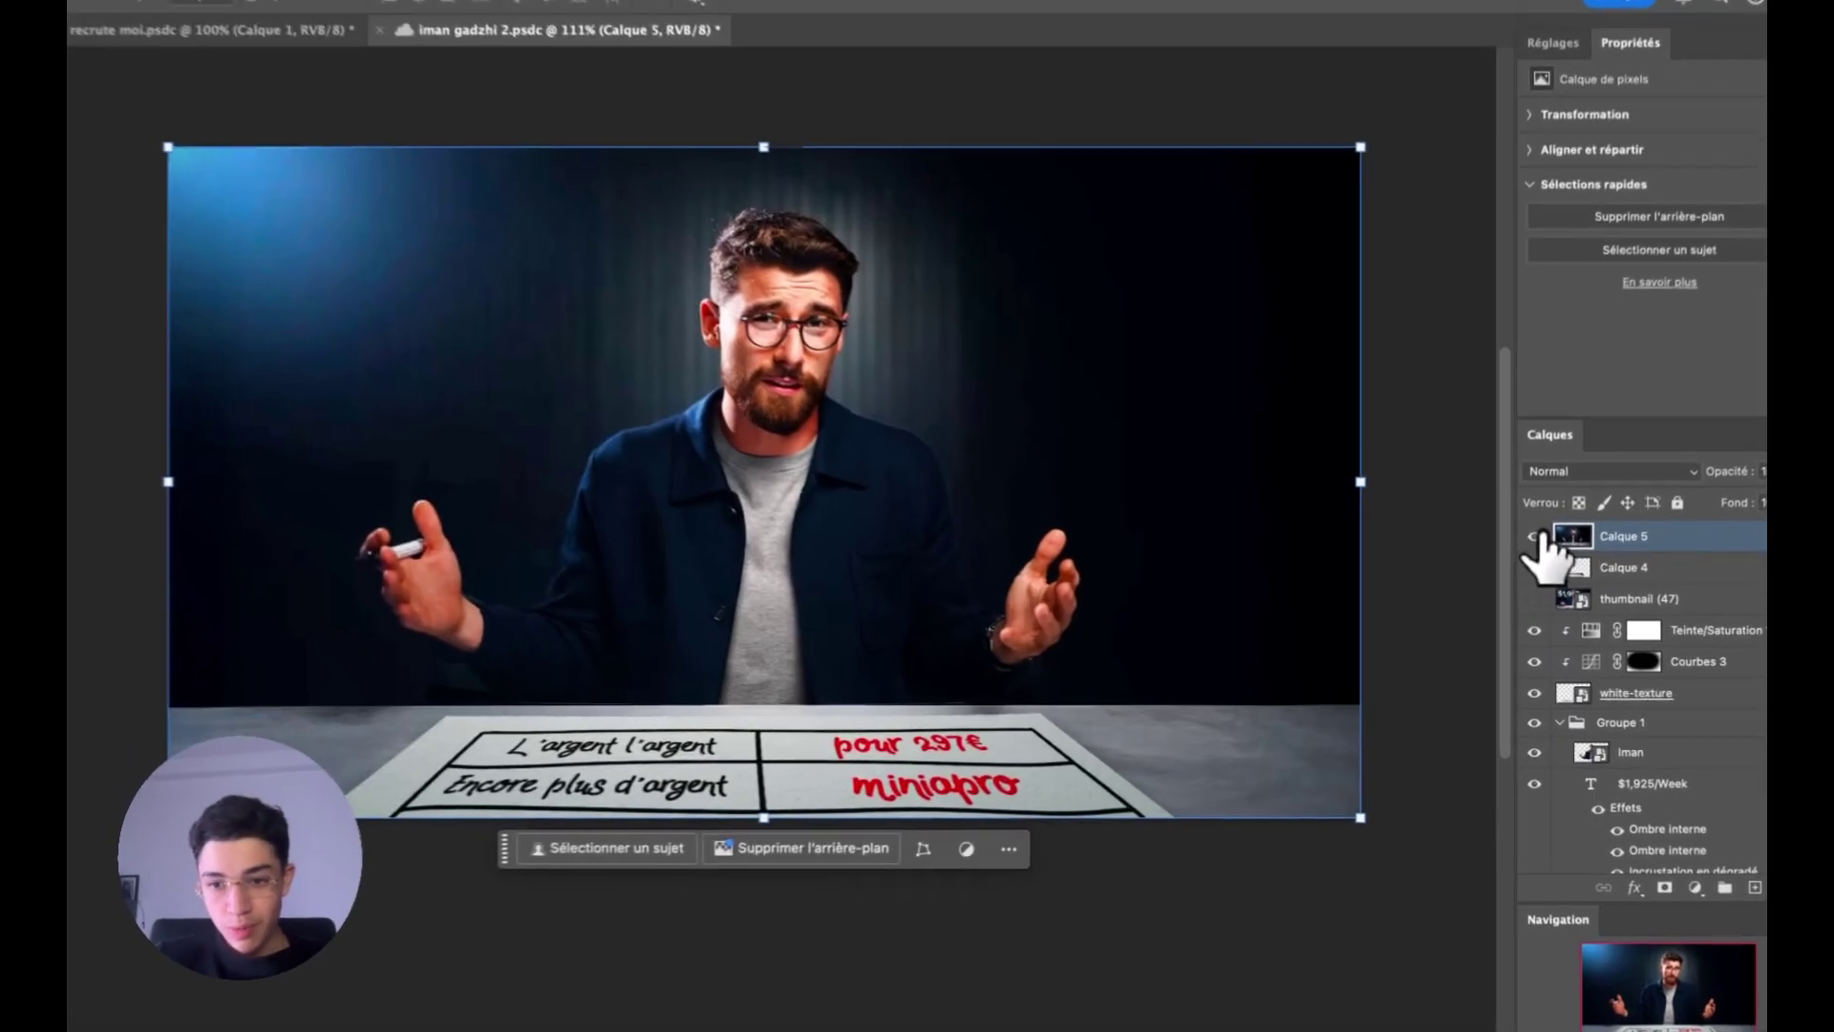
left_click(1519, 554)
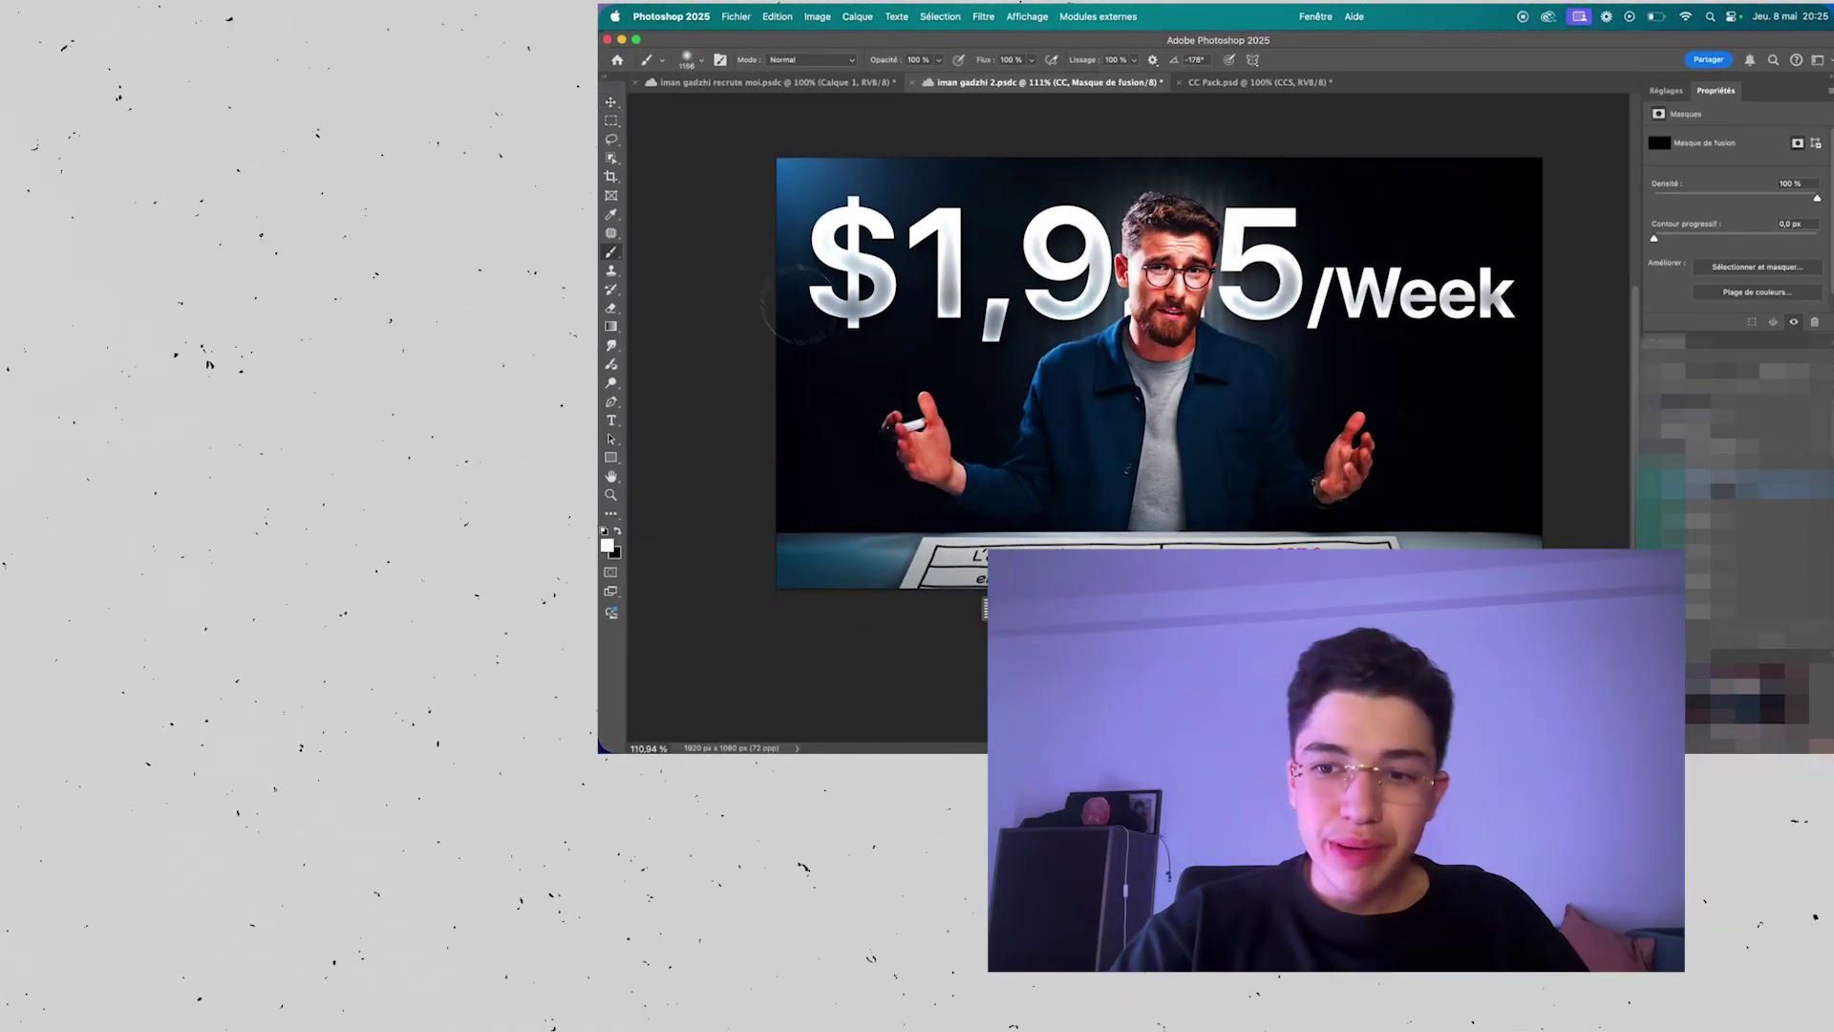
- Paint white with the brush on the Mon CC pack mask to limit the grade
key("b")
key("x")
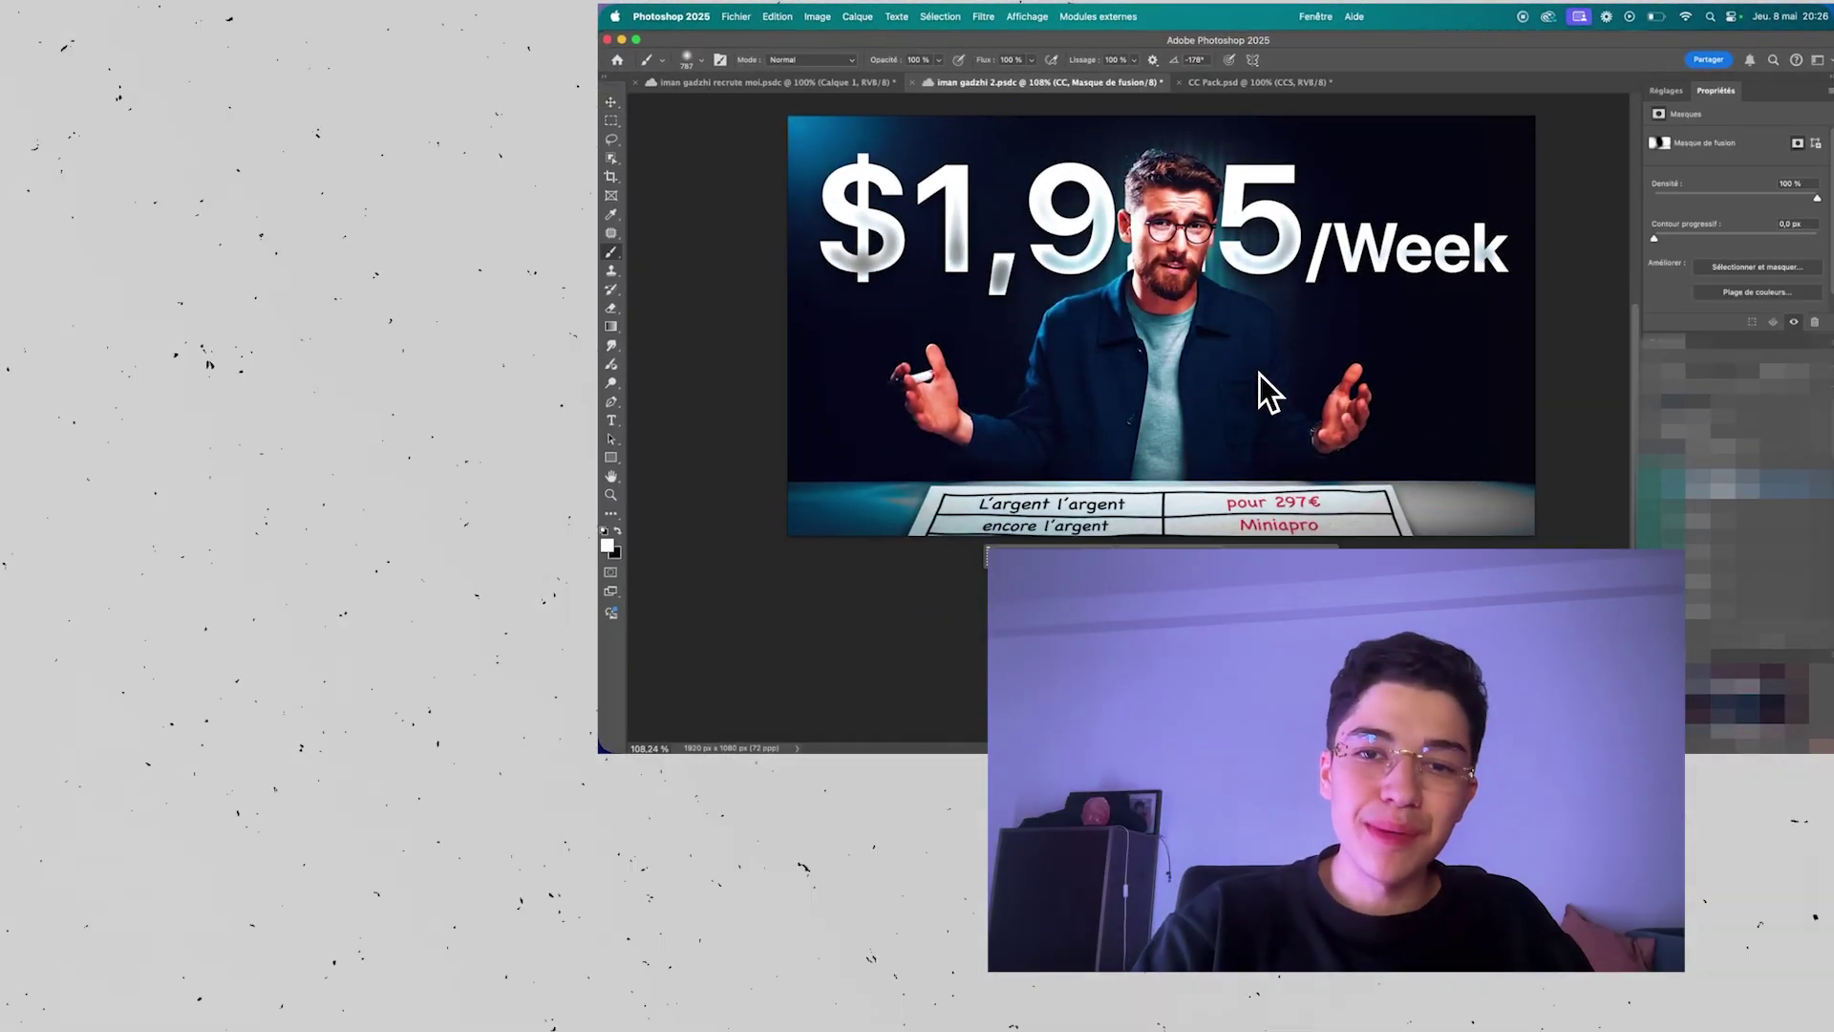
scroll(1261, 389, "down", 2)
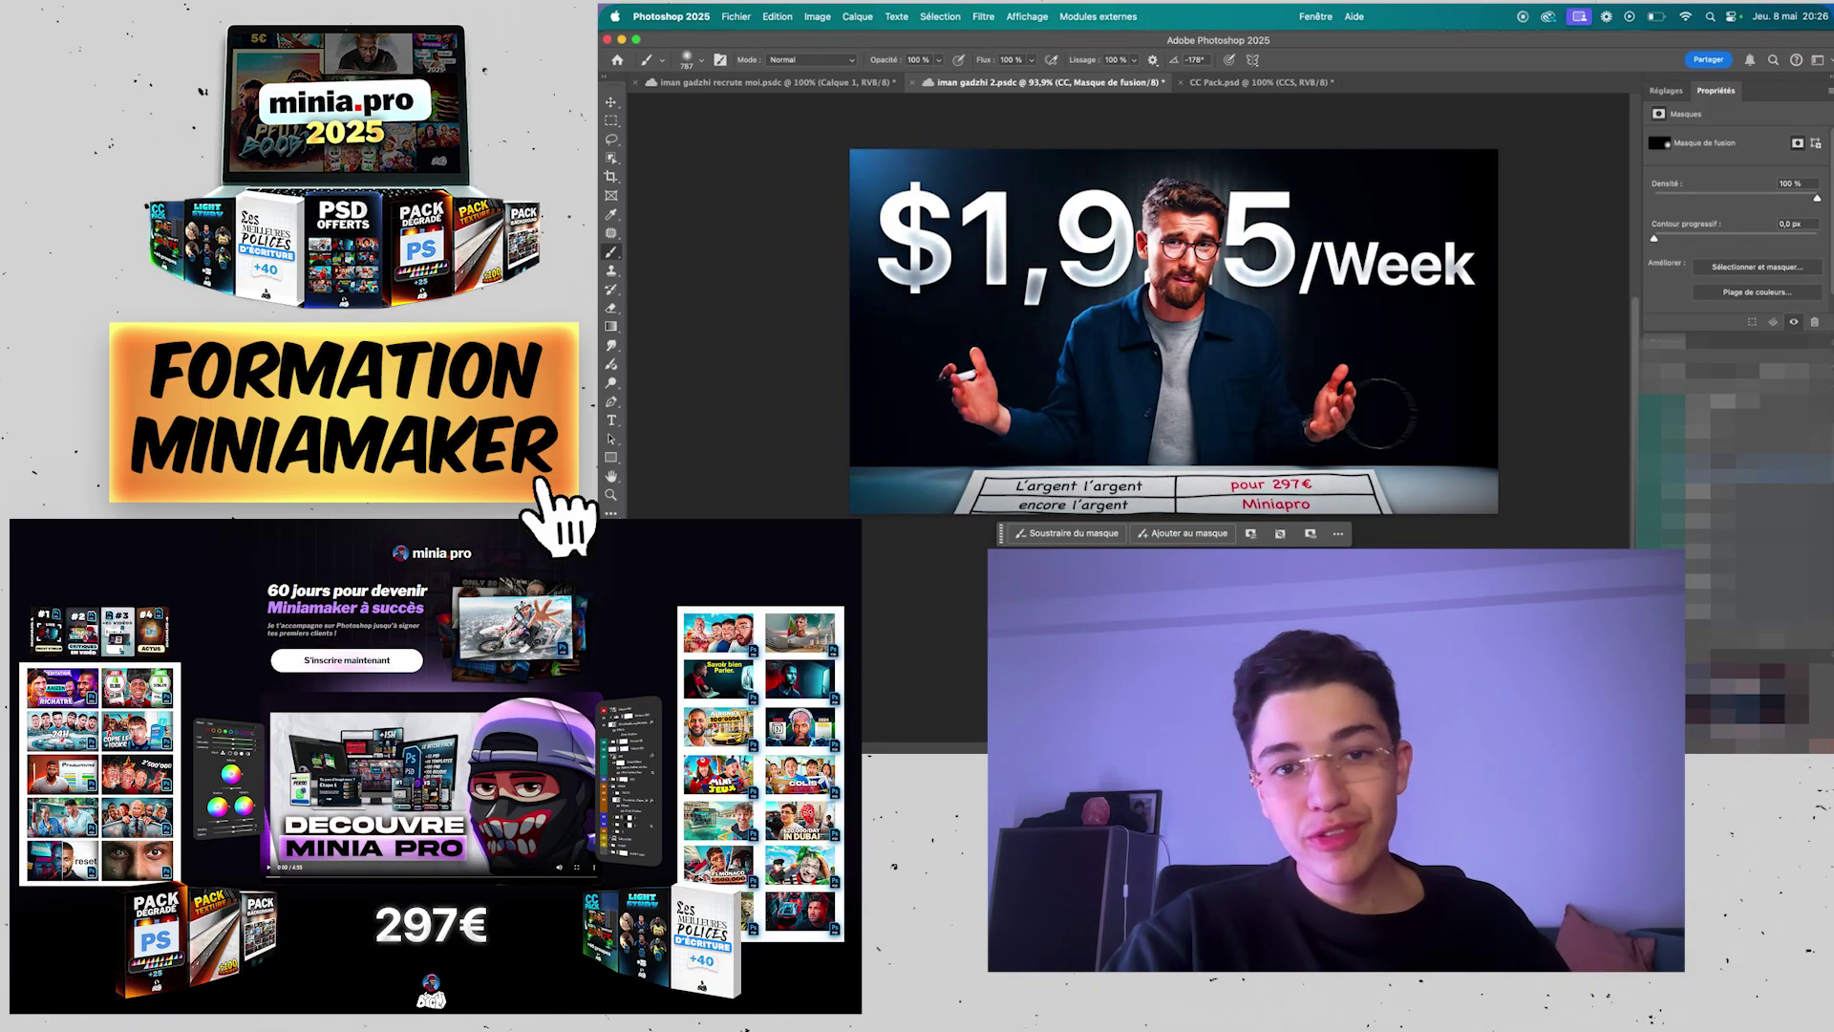
left_click_drag(1194, 286, 1385, 401)
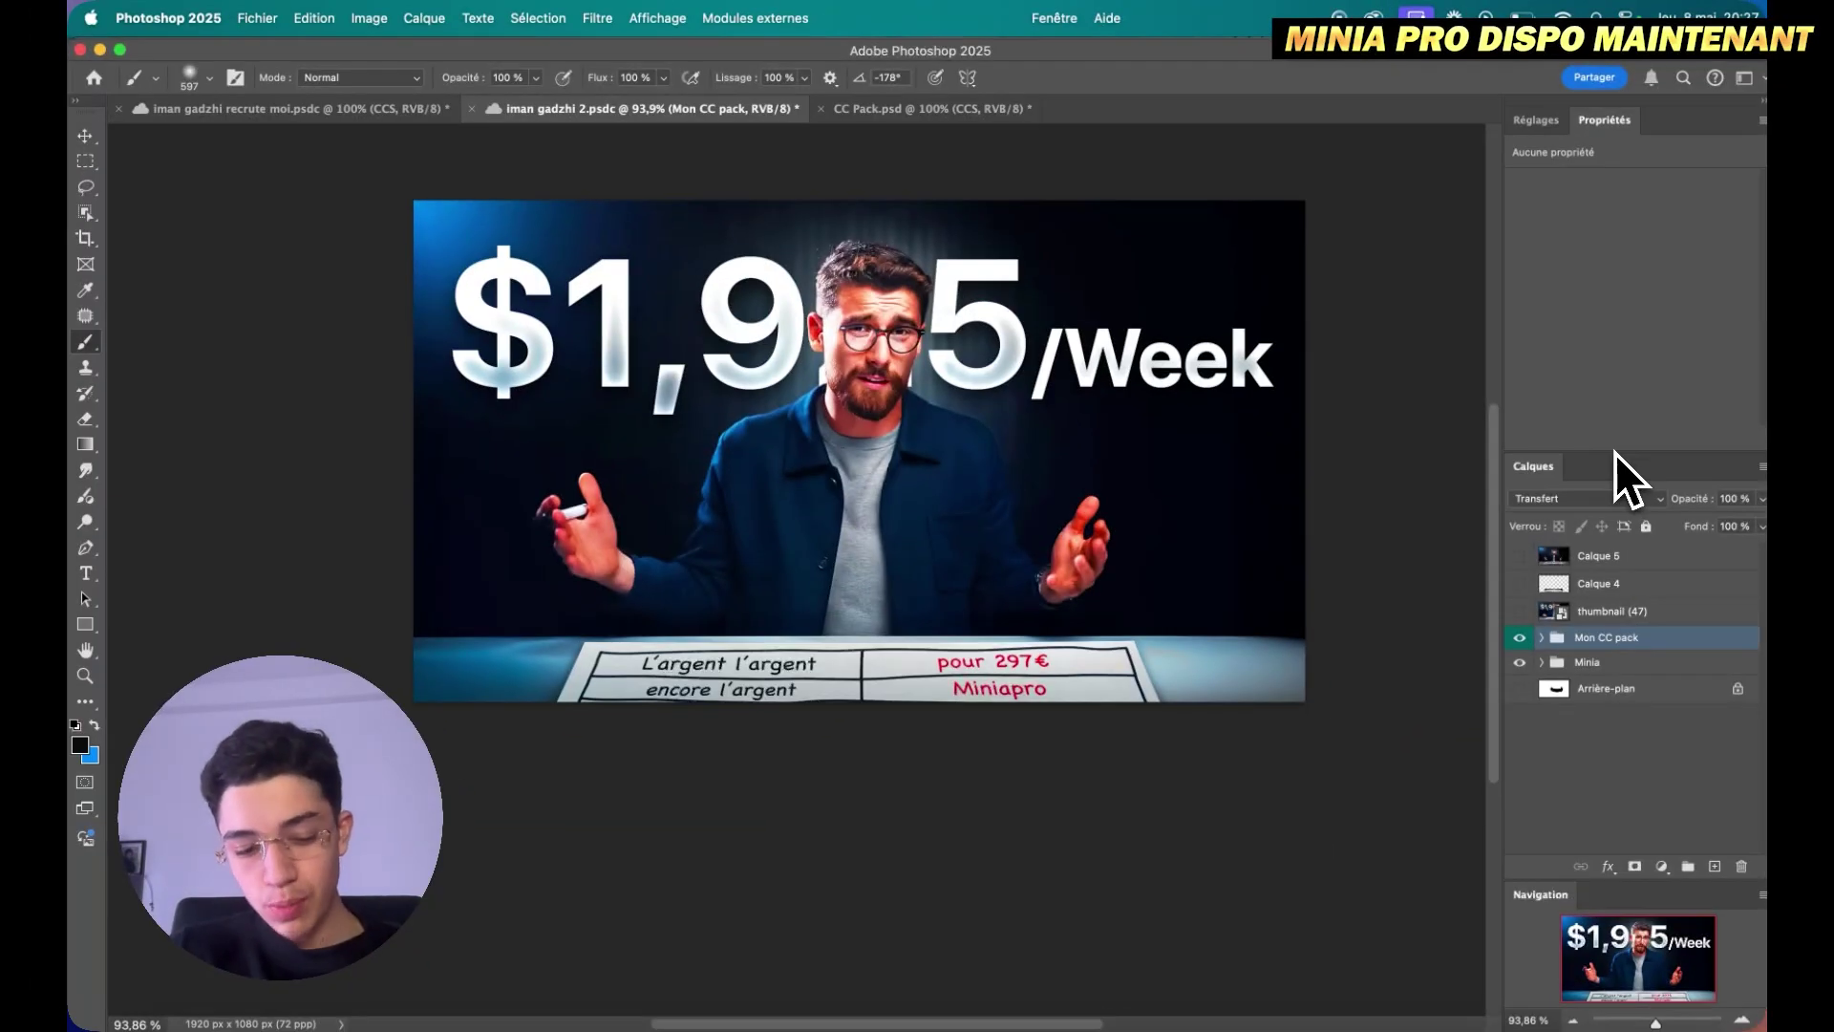
- Merge all visible layers into a new layer and convert it to a smart object
key("ctrl+shift+alt+e")
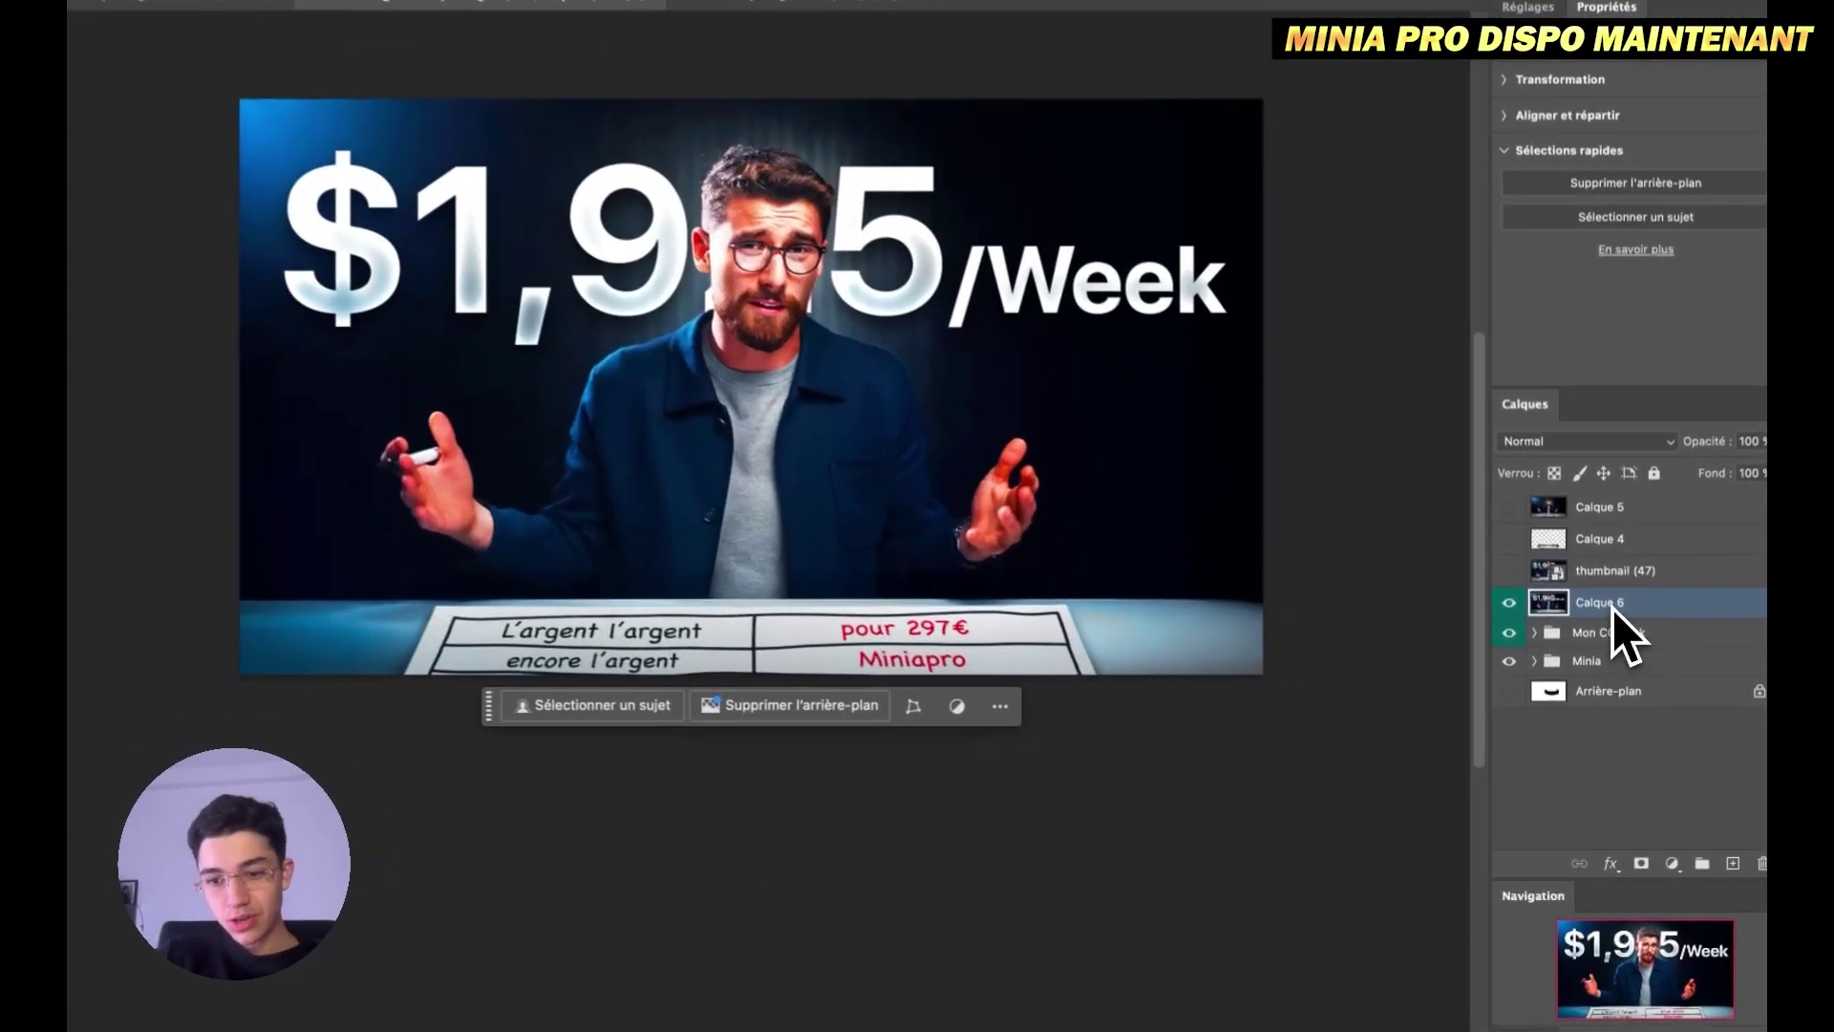
right_click(1605, 638)
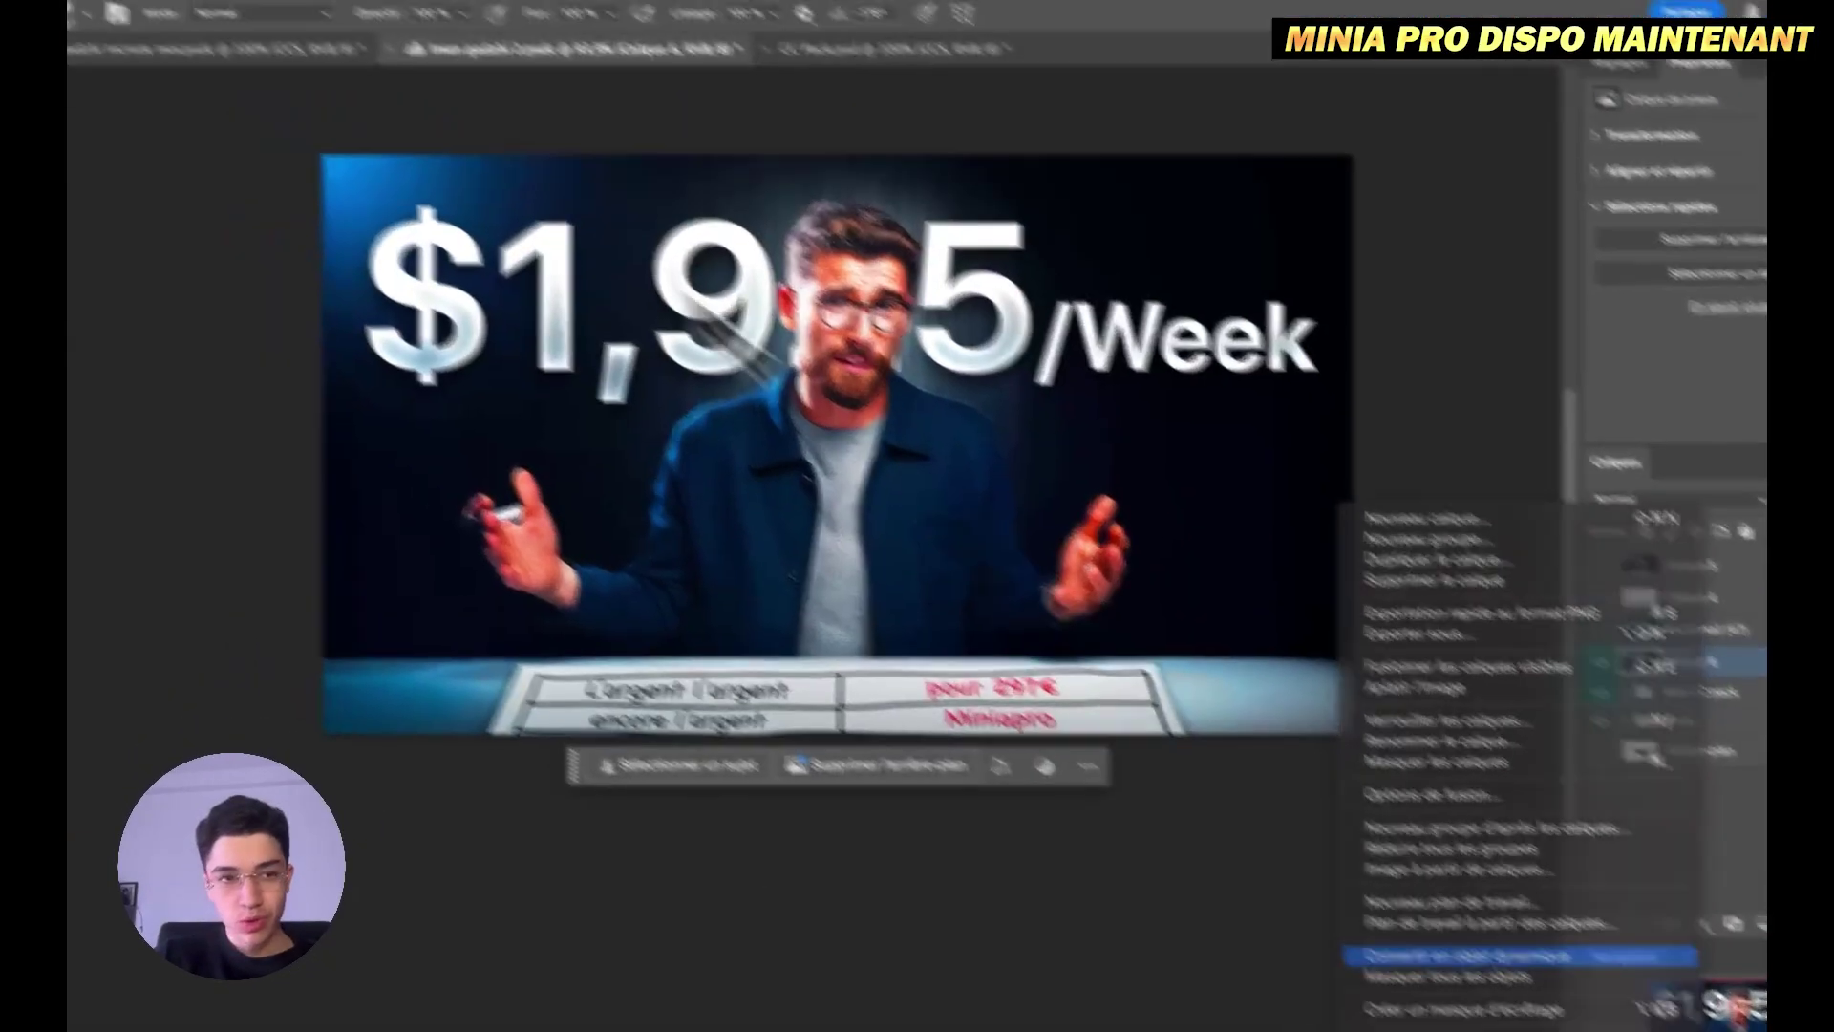
left_click(1462, 955)
- Start a 15 px depth-of-field blur (Flou de profondeur de champ) on the smart object
left_click(626, 7)
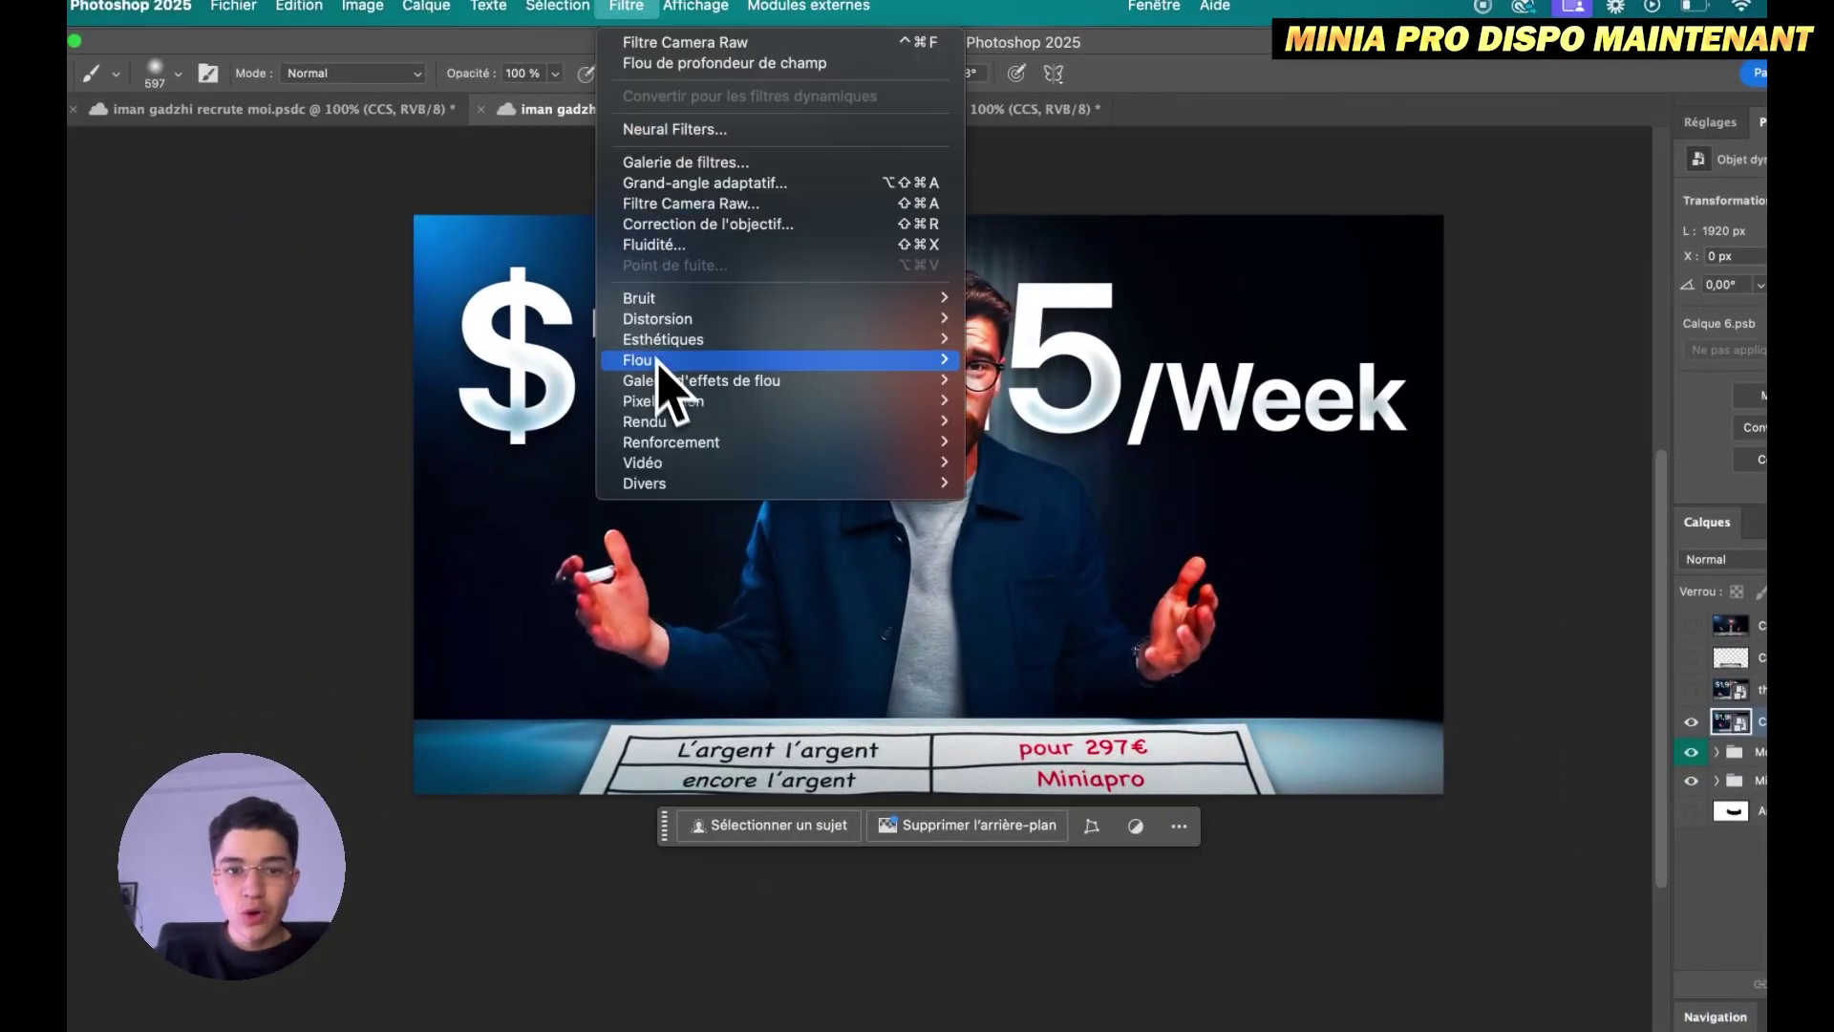
left_click(1097, 384)
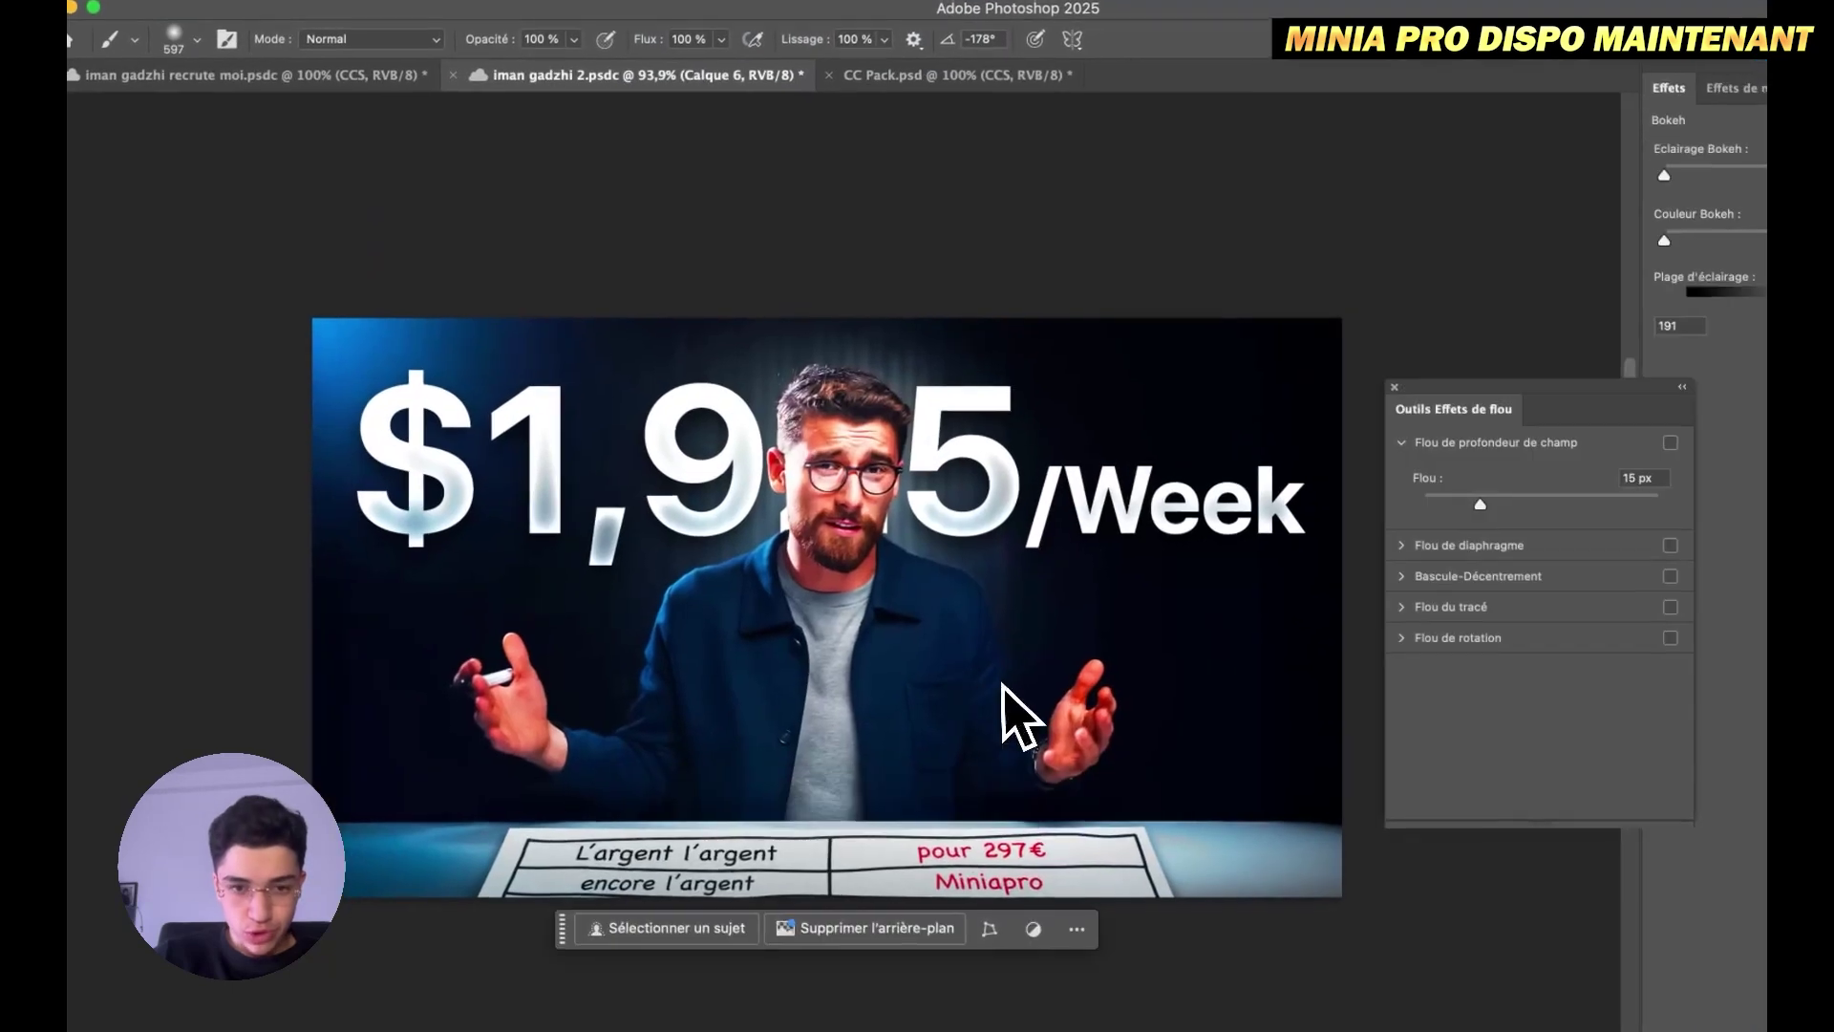
scroll(854, 359, "up", 2)
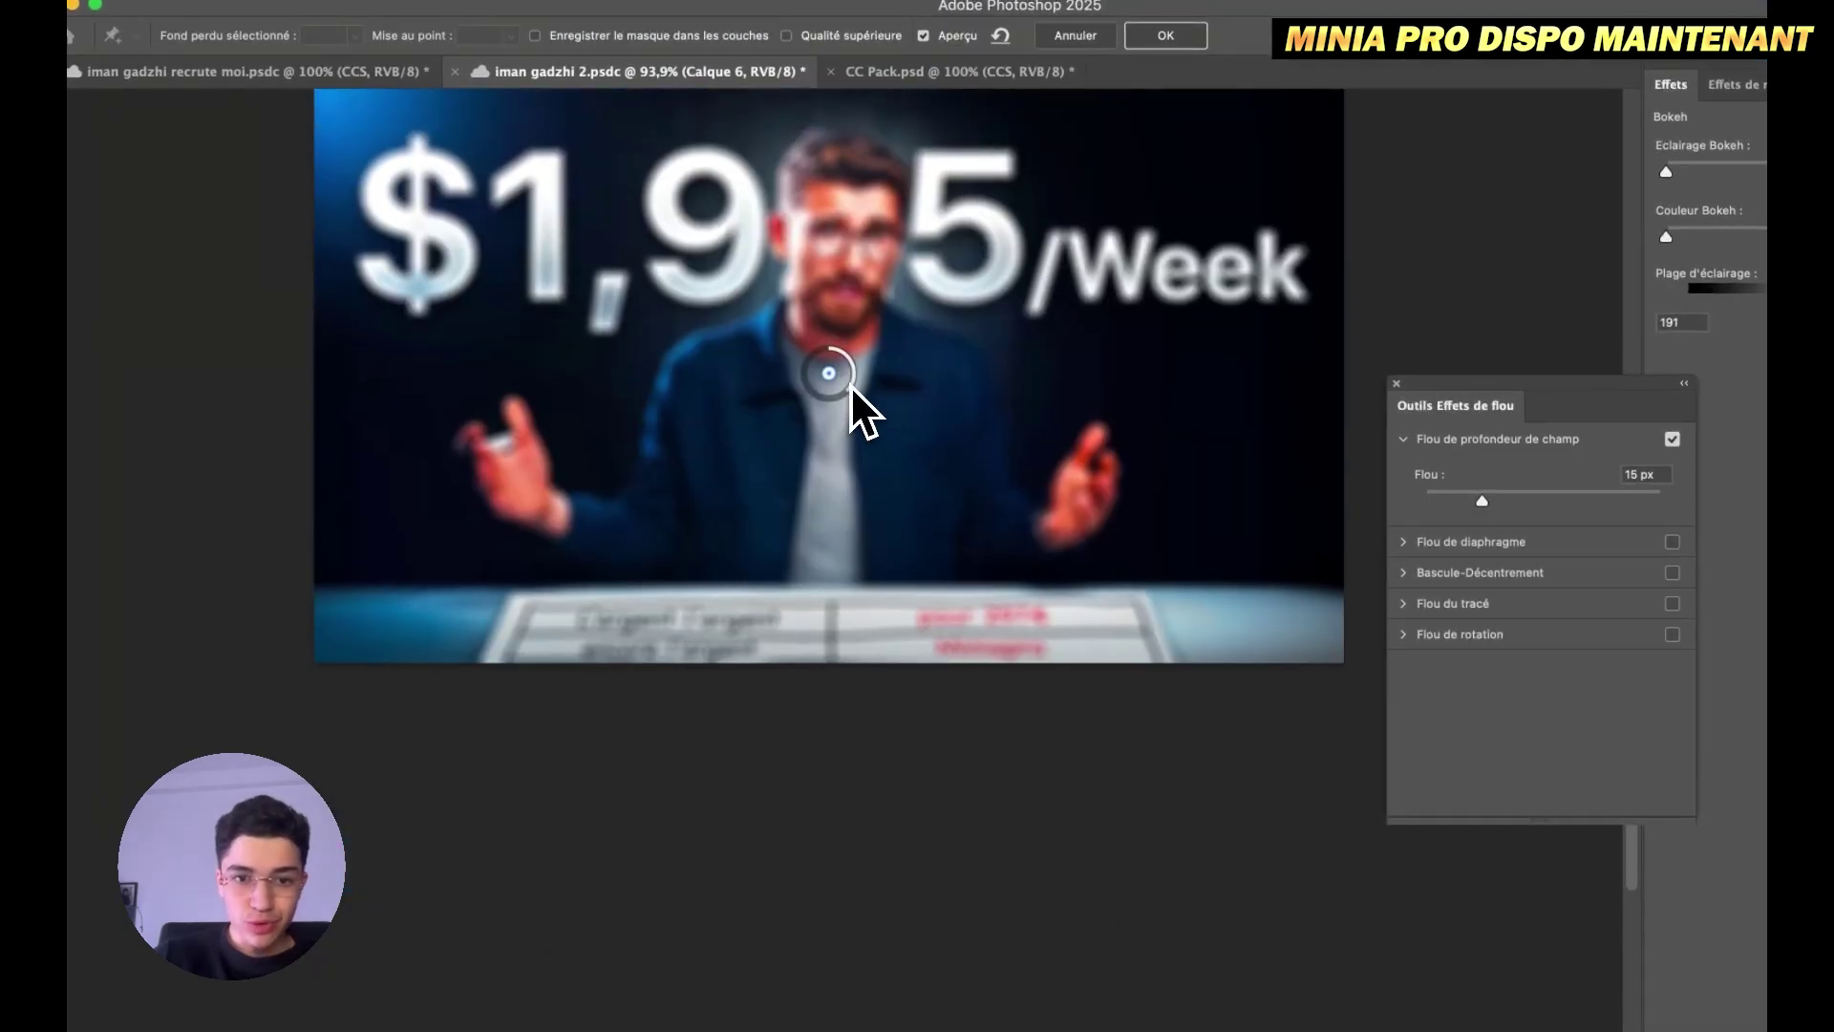
- Place Field Blur pins: 0 px on the man, blur on table, edges and both sides, then apply
left_click_drag(830, 363, 812, 374)
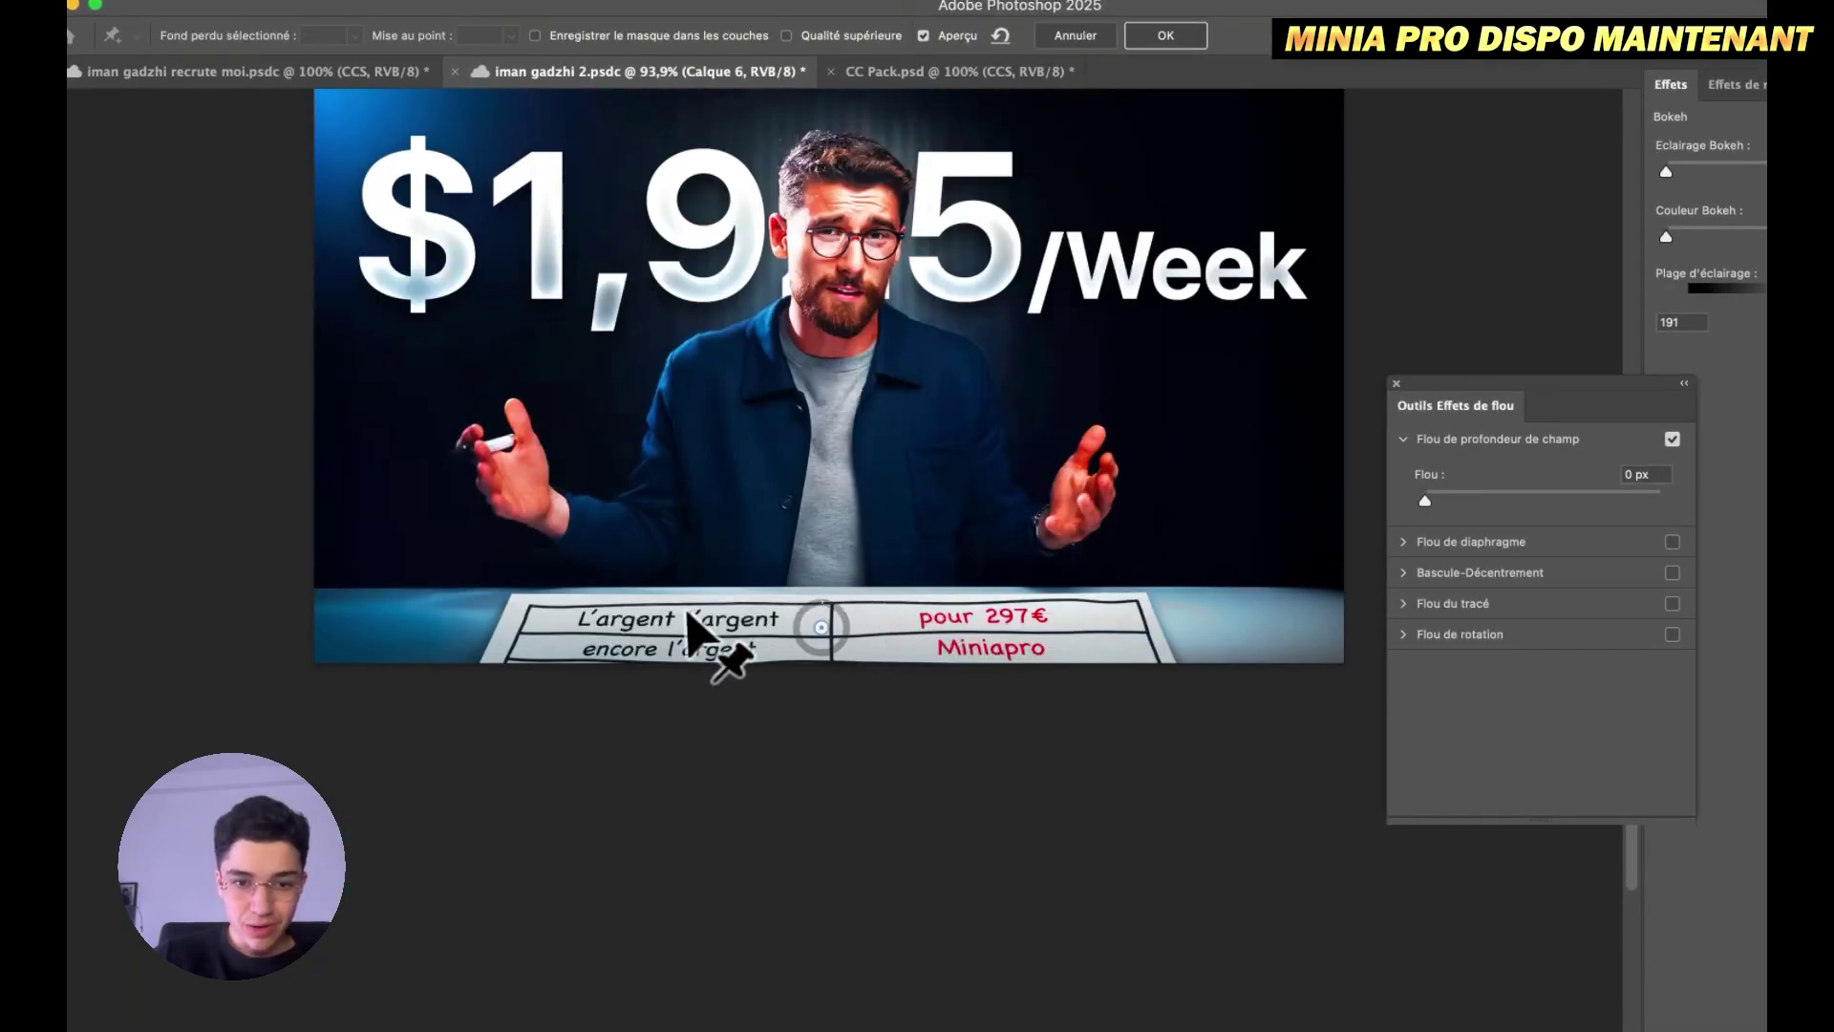
left_click(989, 638)
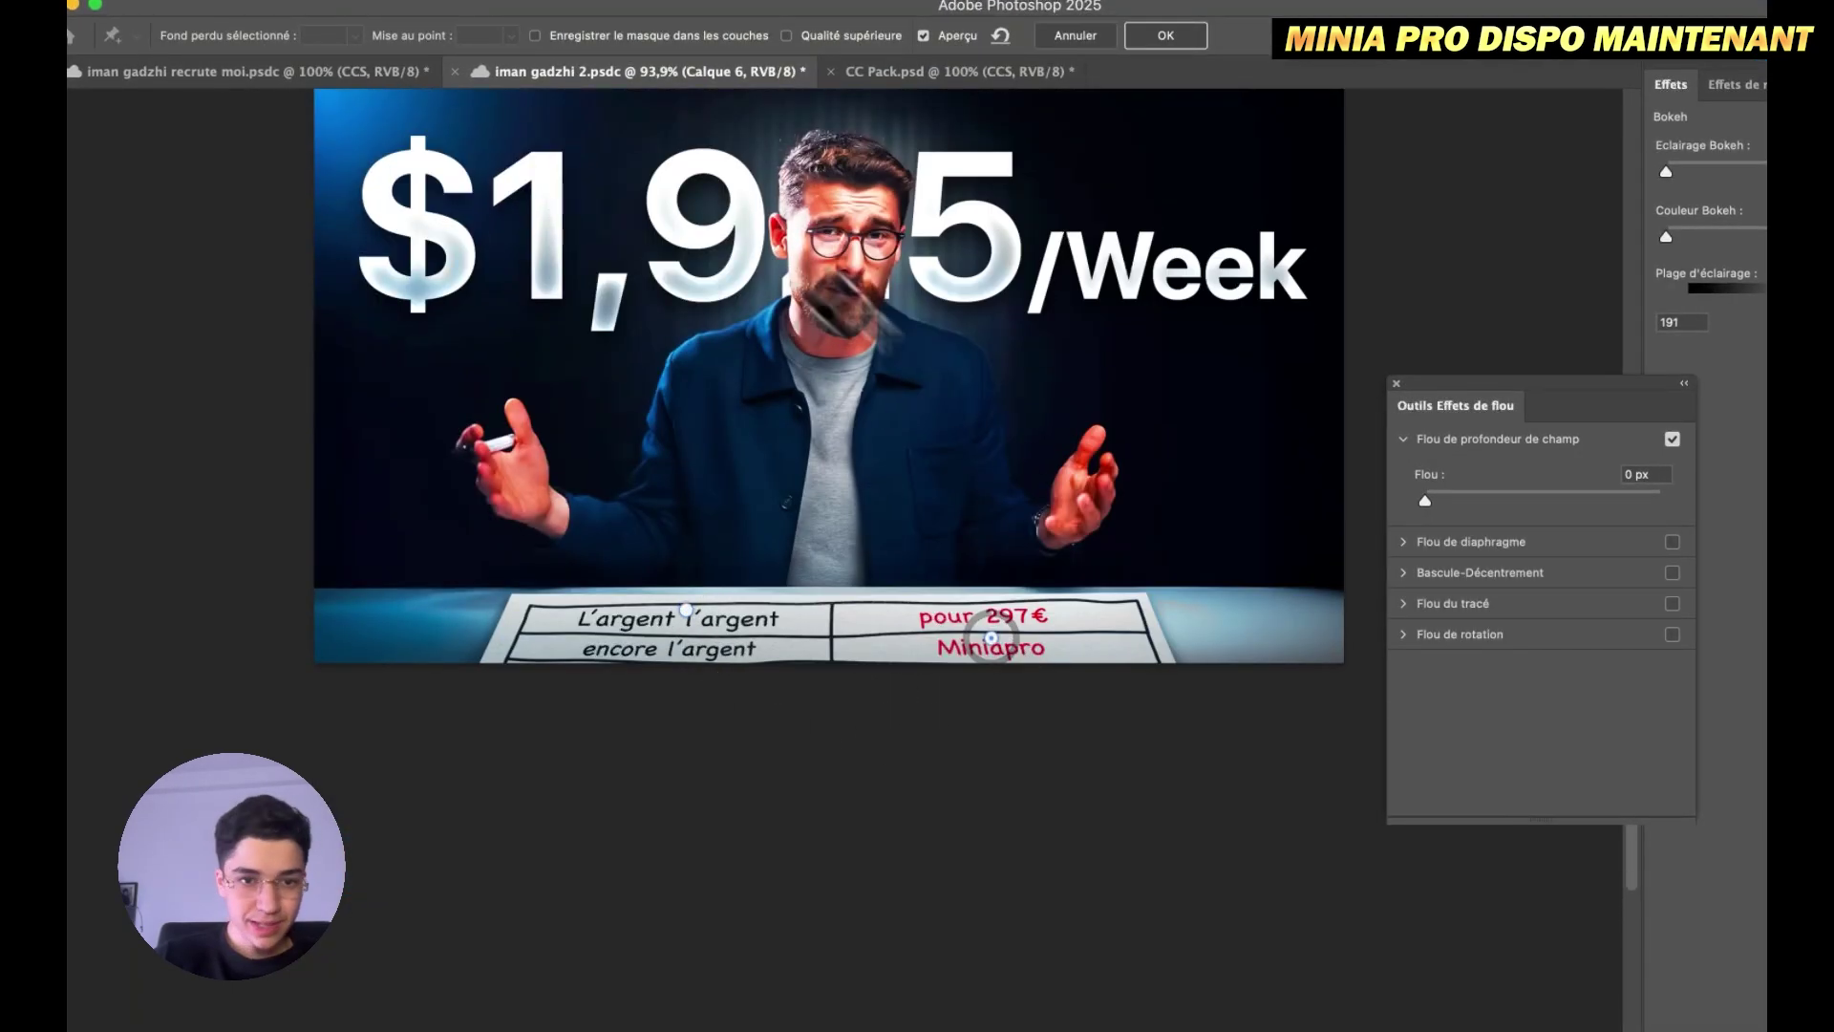
left_click(144, 286)
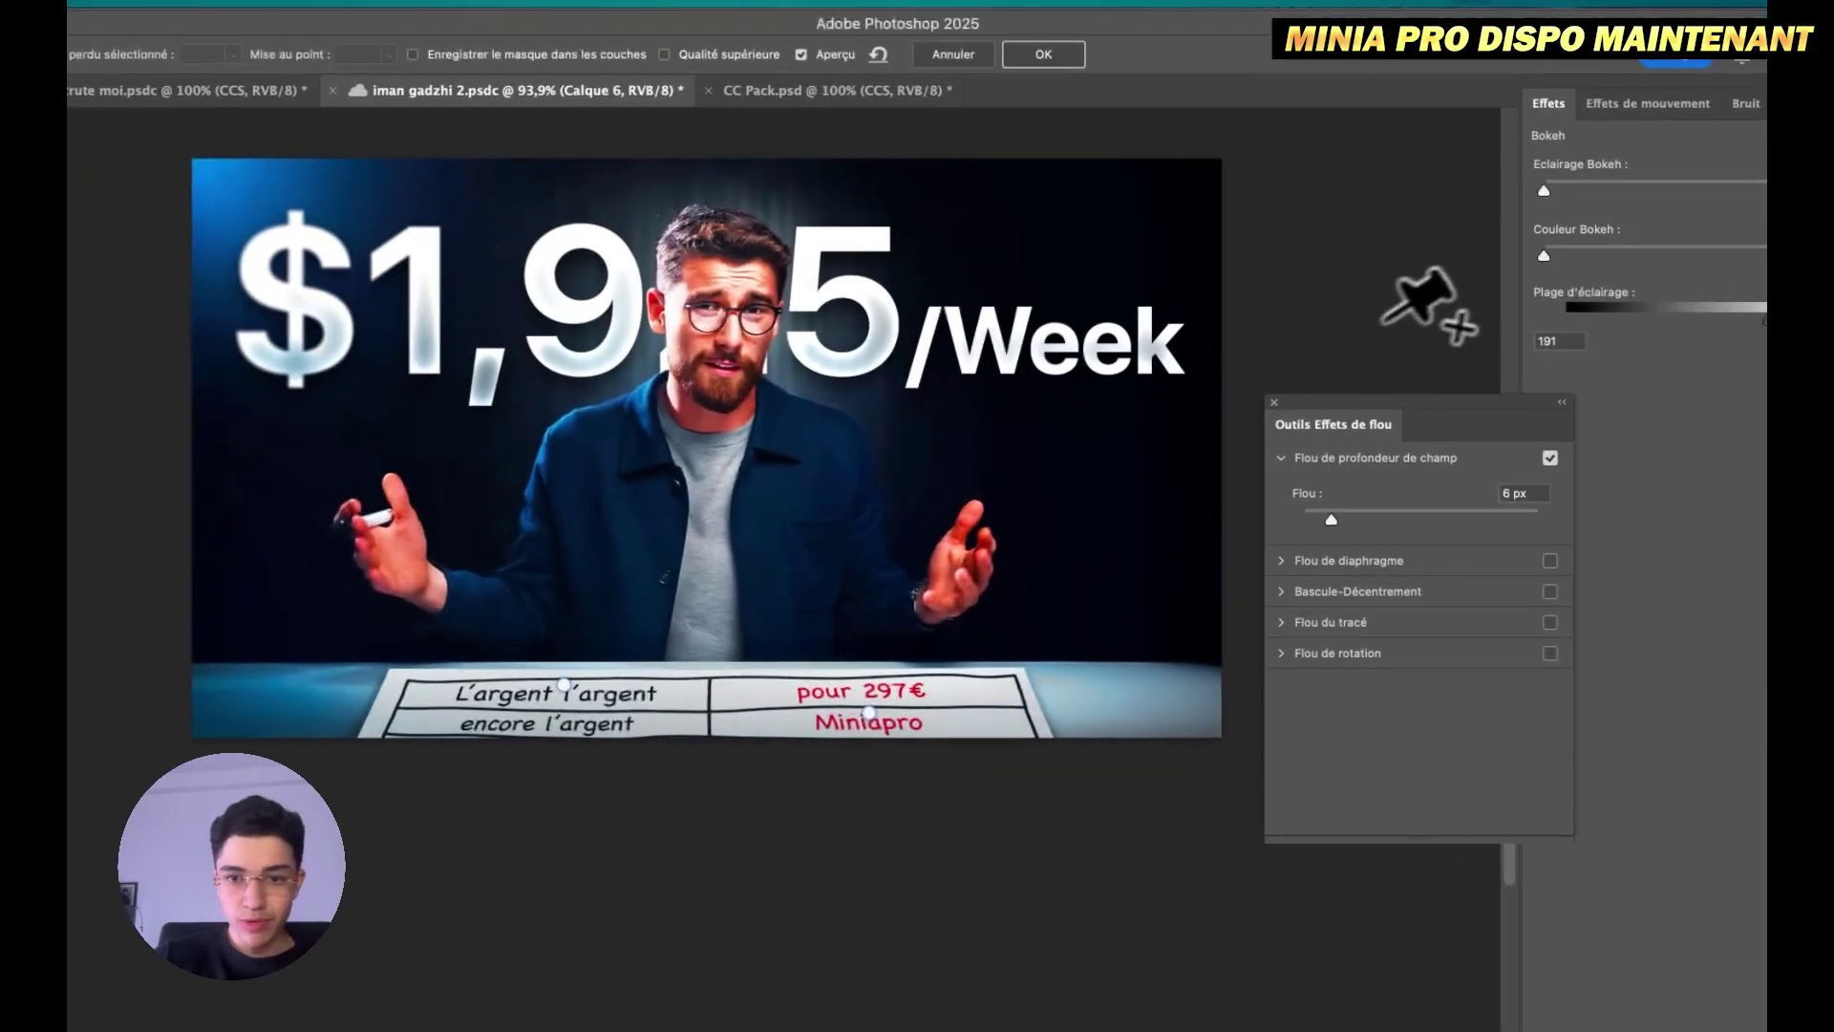
left_click_drag(222, 299, 1424, 296)
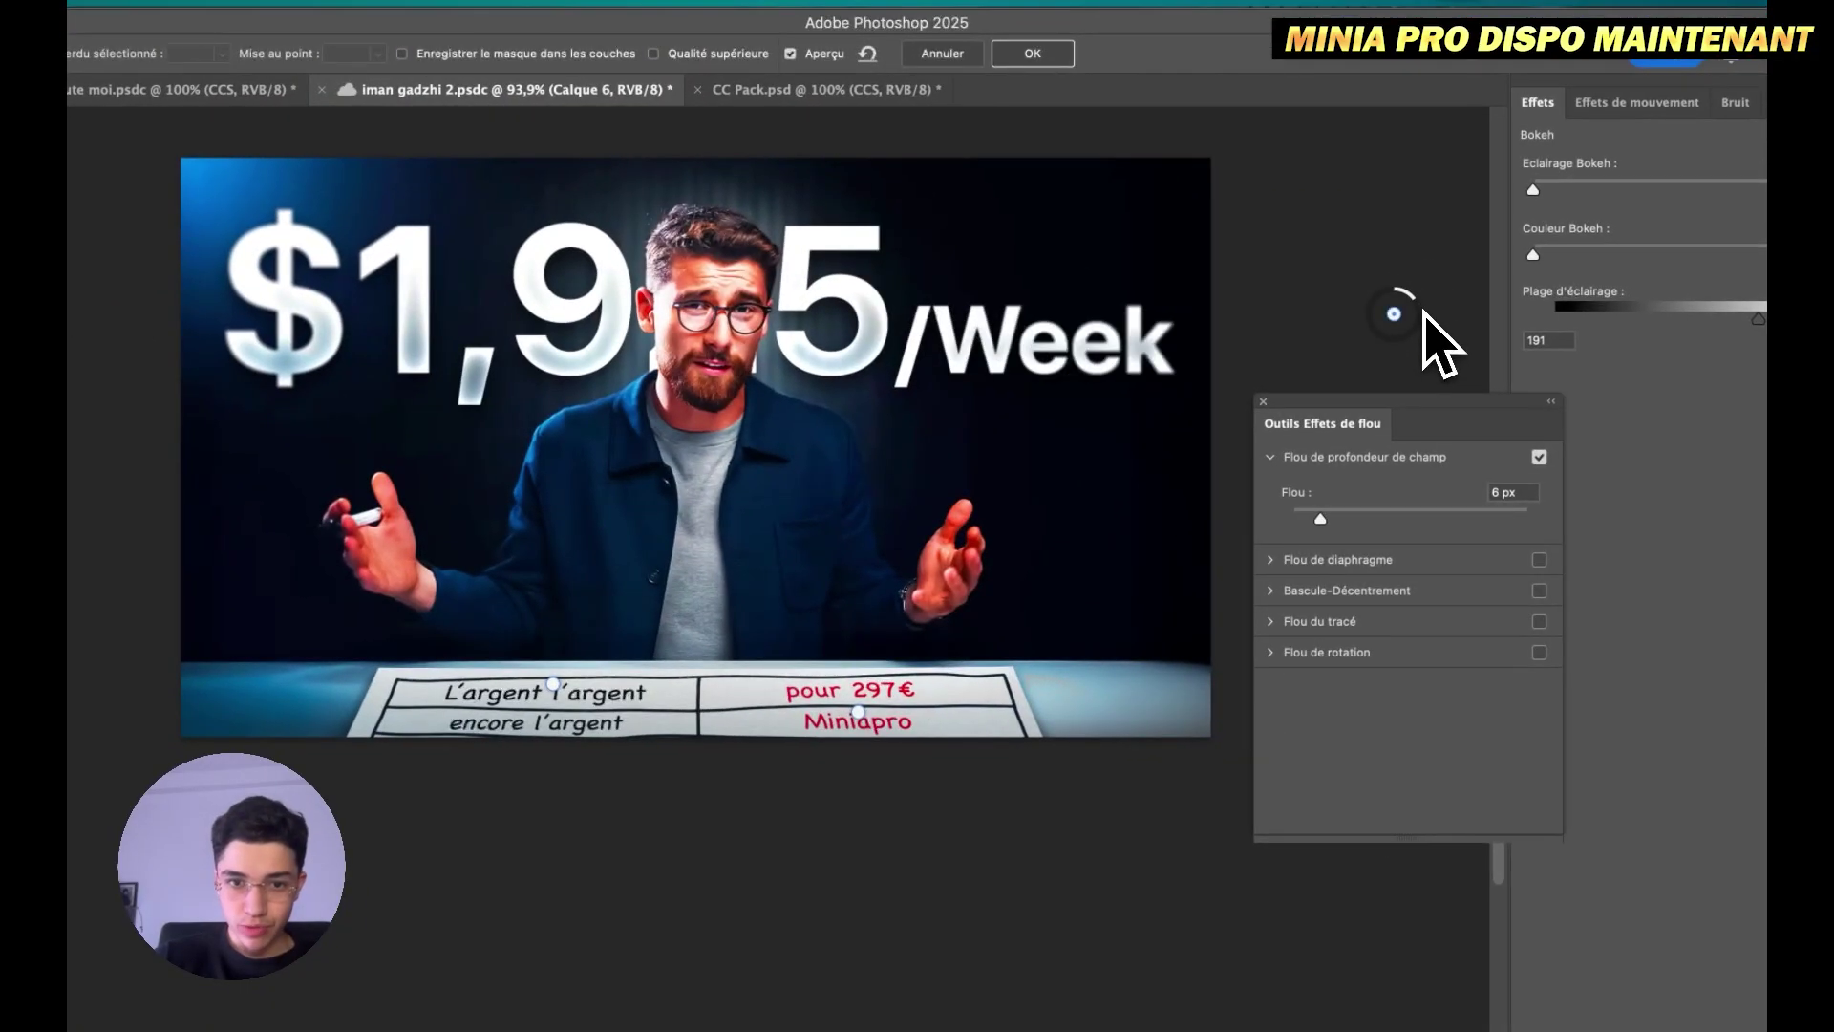
left_click(707, 334)
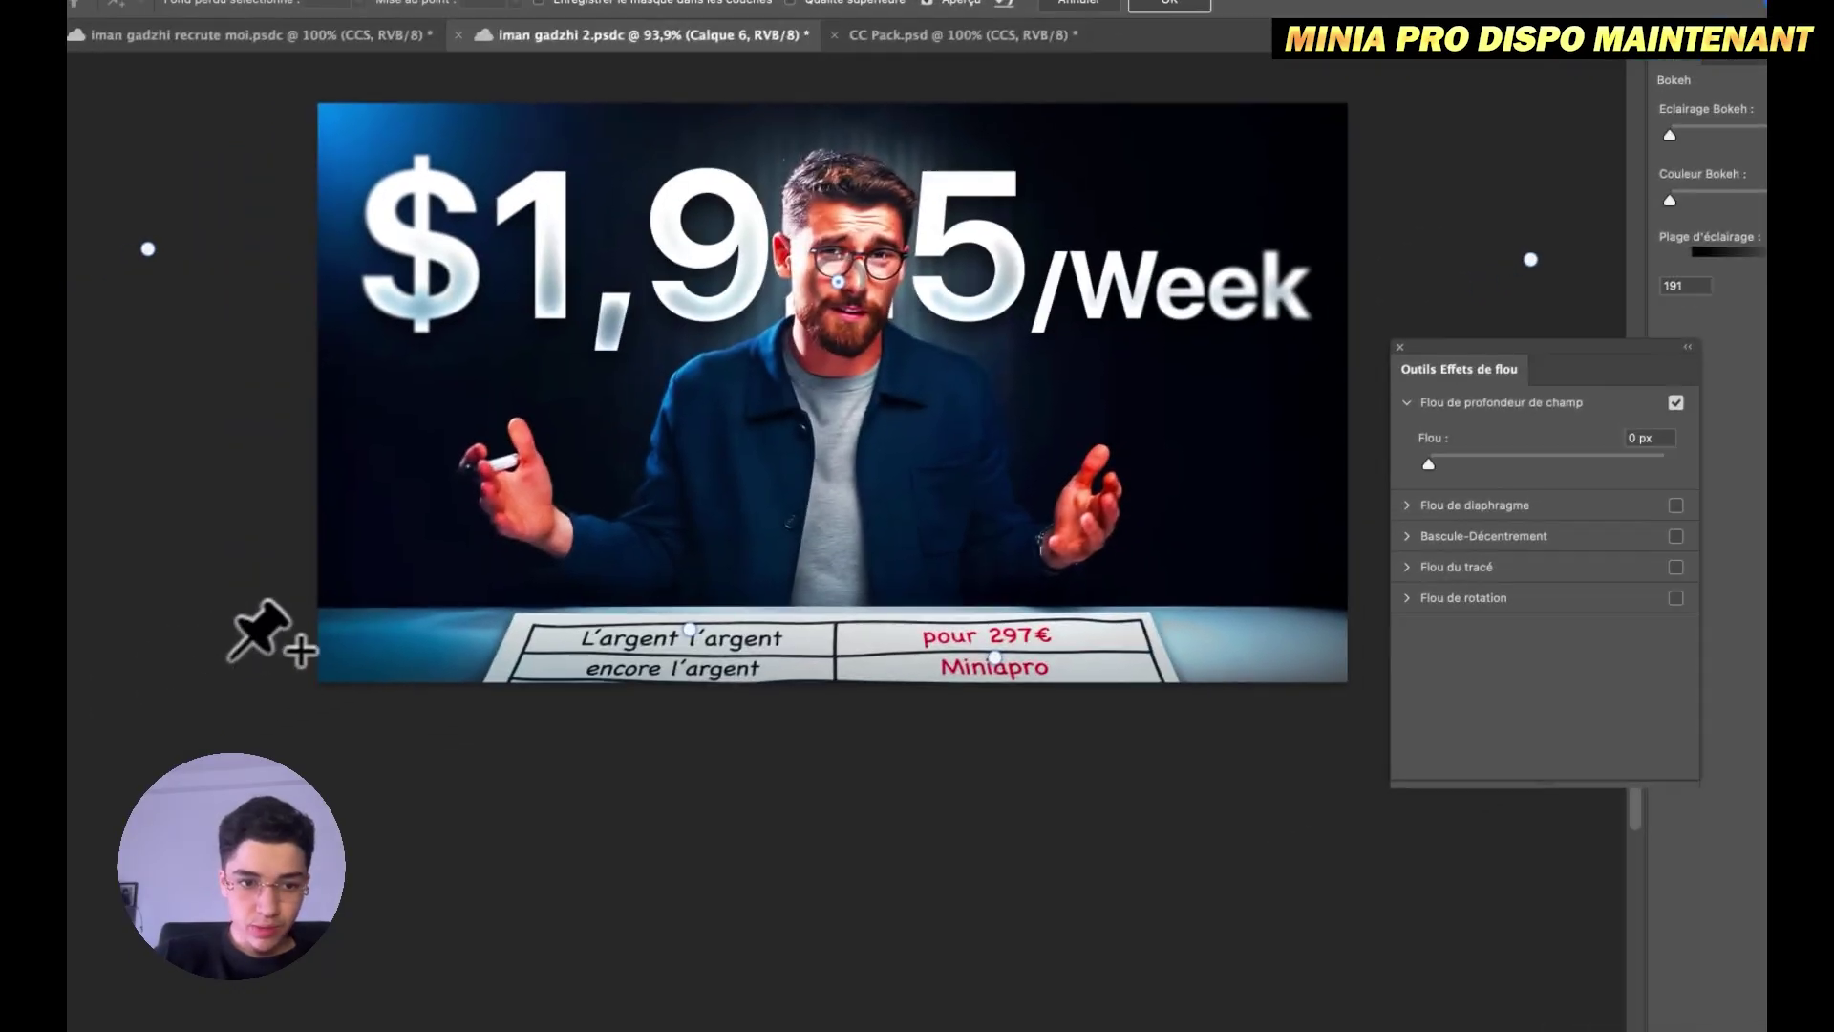
left_click(226, 651)
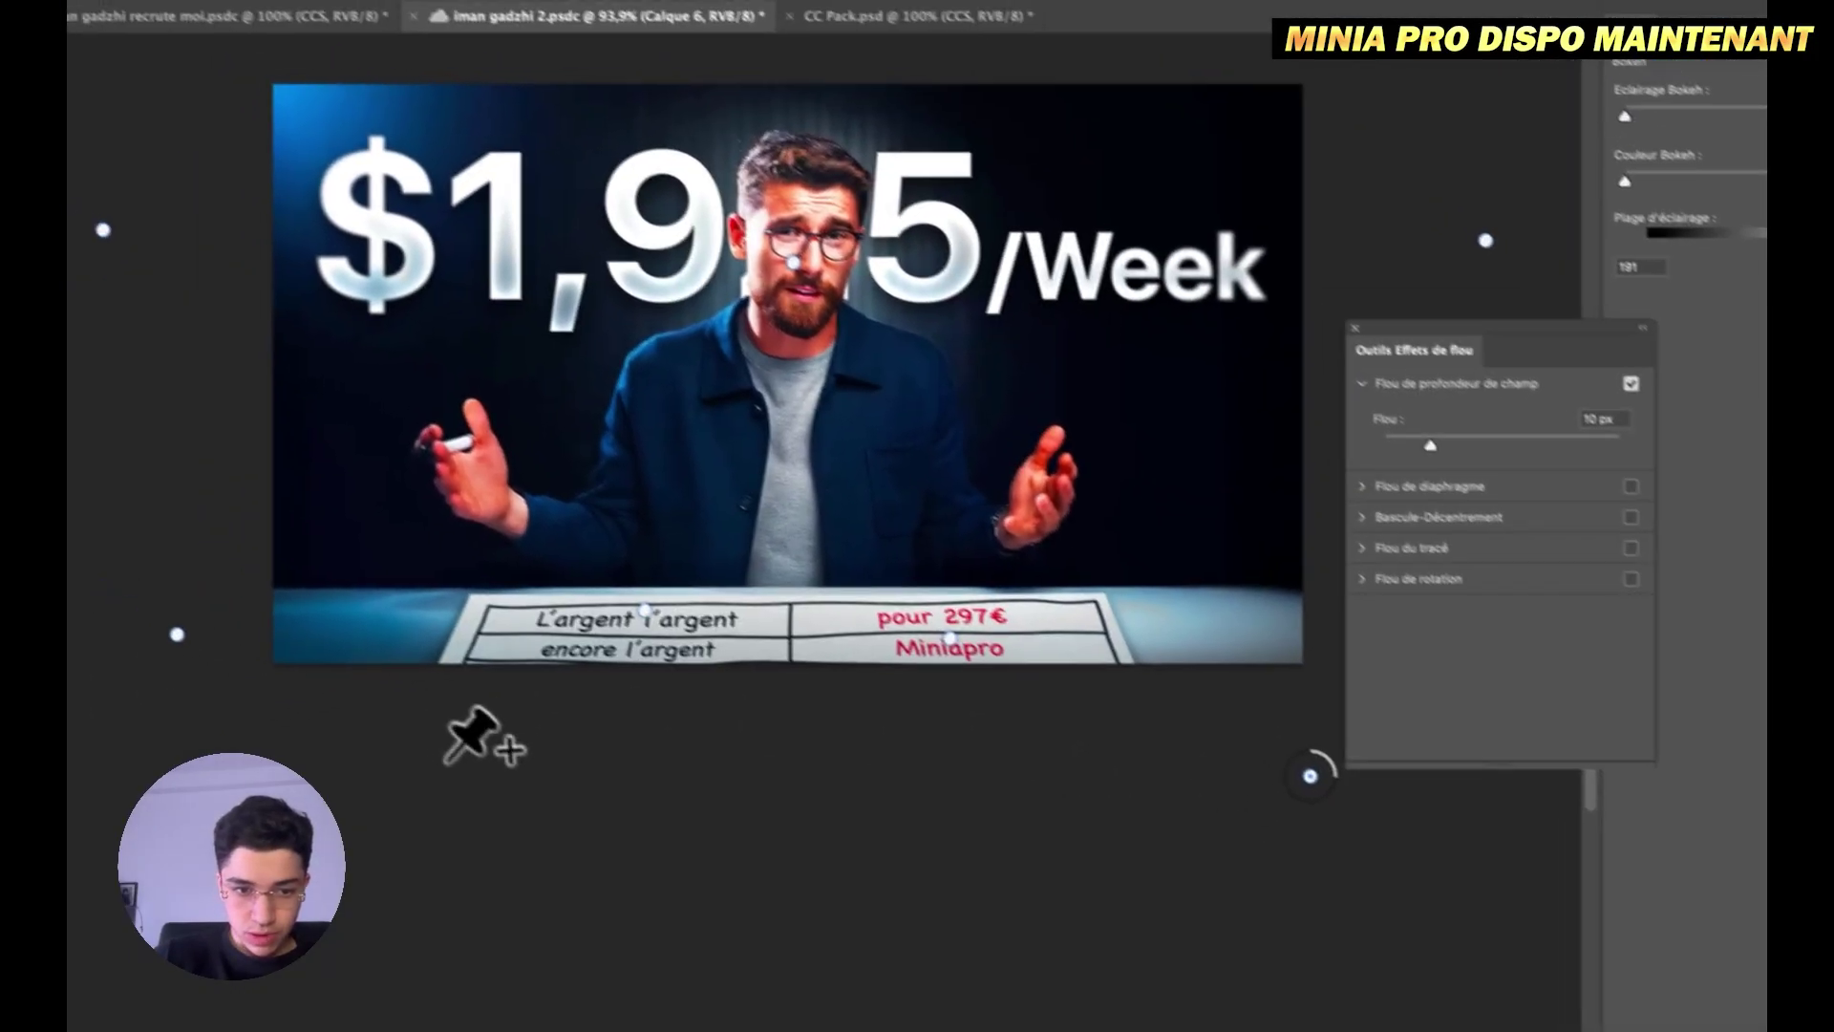
left_click(471, 775)
left_click_drag(511, 740, 520, 743)
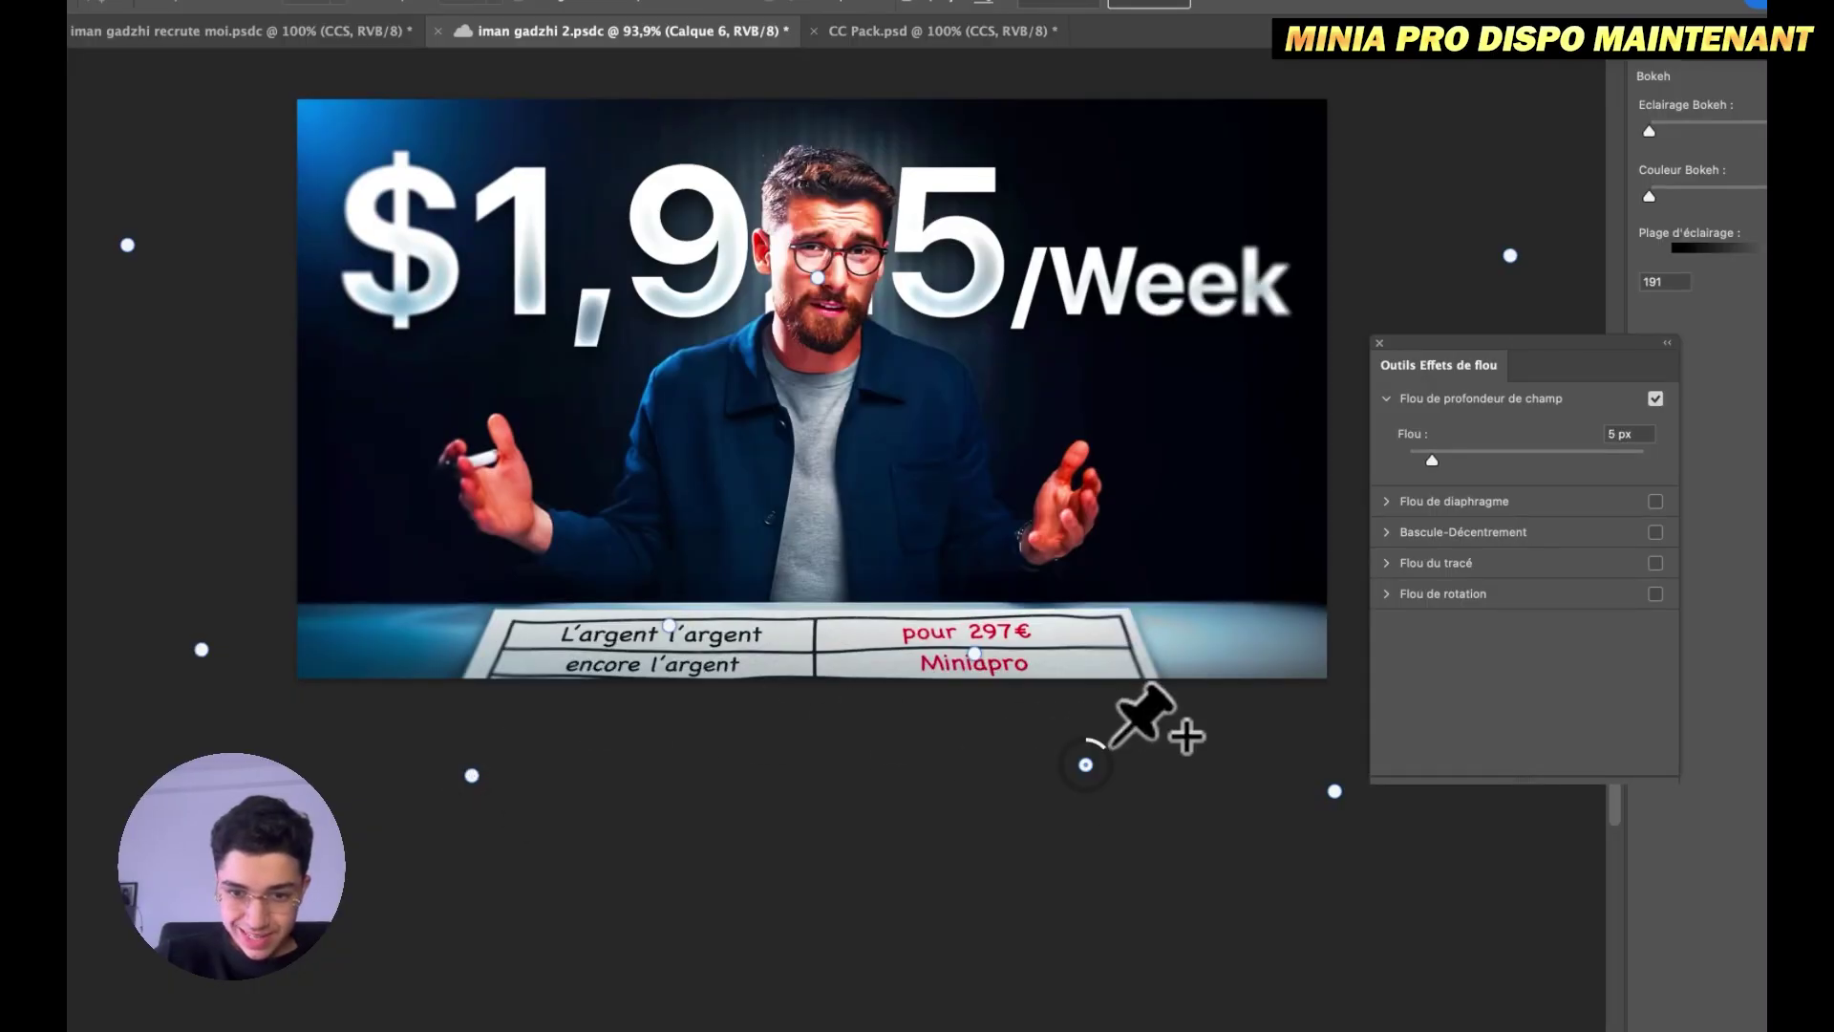
left_click(277, 518)
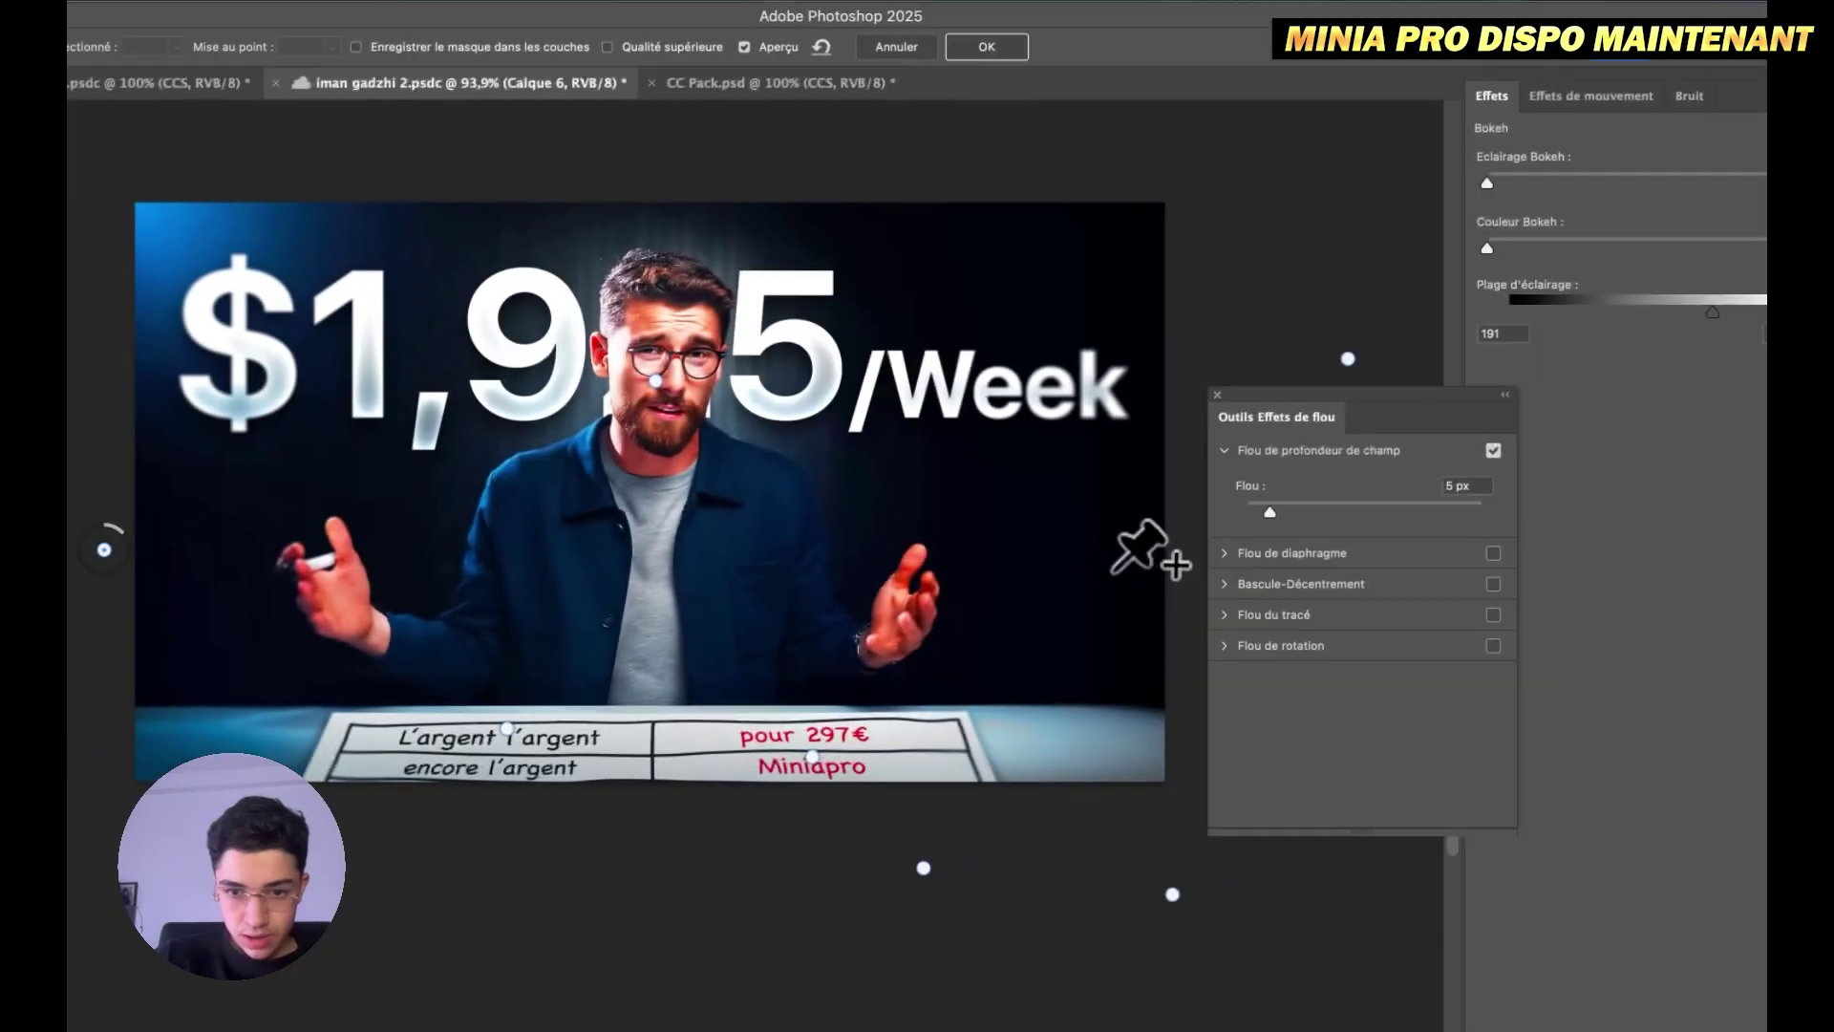
left_click(1285, 538)
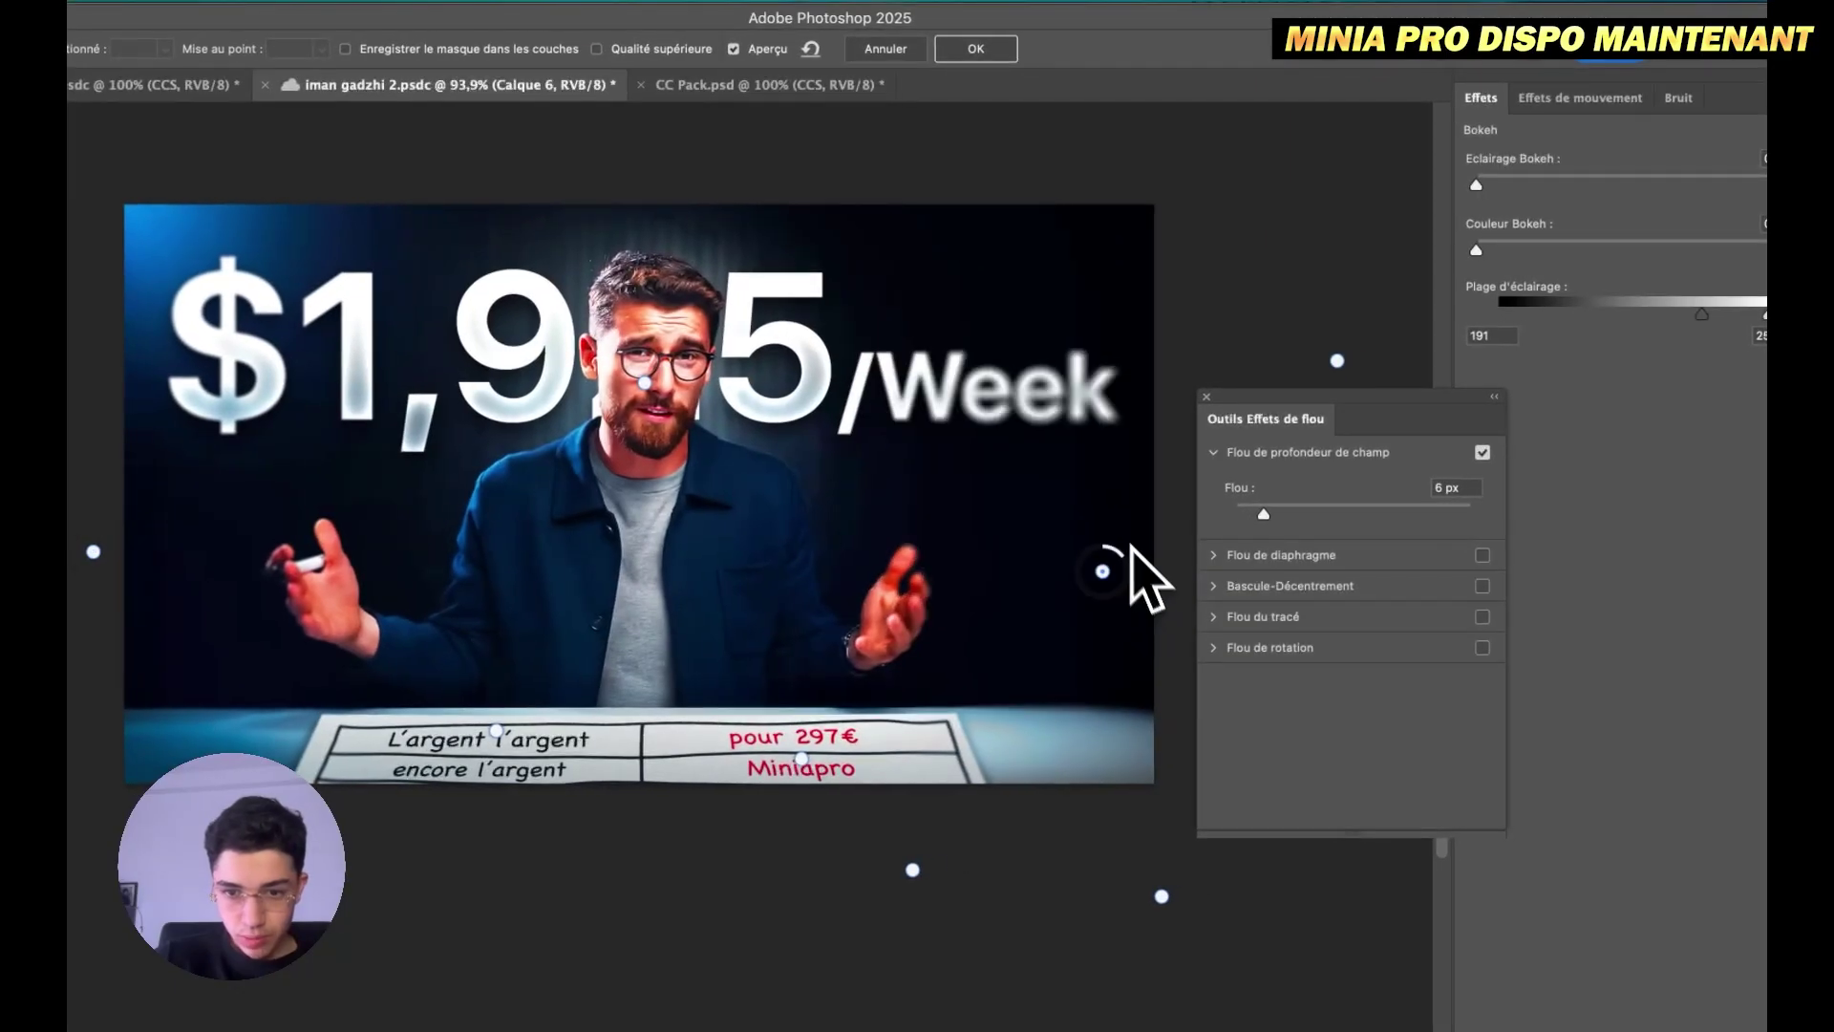
left_click(952, 57)
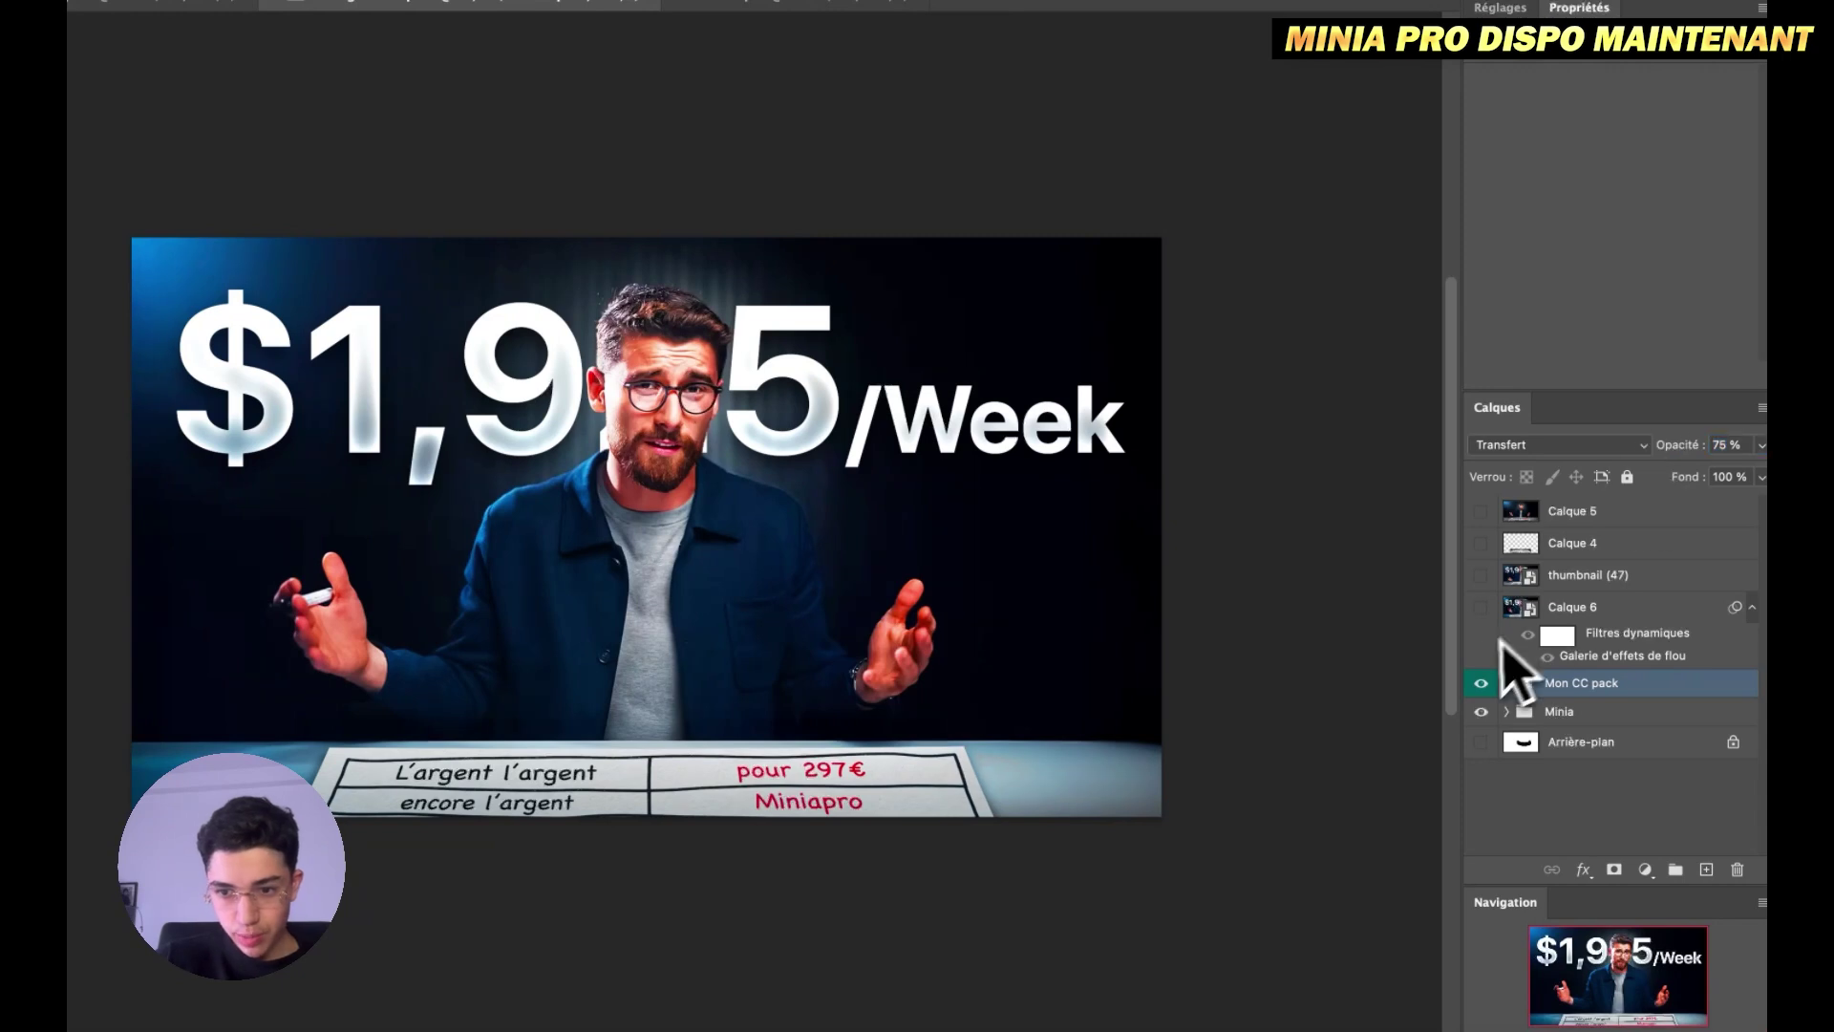
- Show the Mon CC pack and Minia groups and merge everything into smart-object layer Calque 7
left_click_drag(1481, 682, 1480, 711)
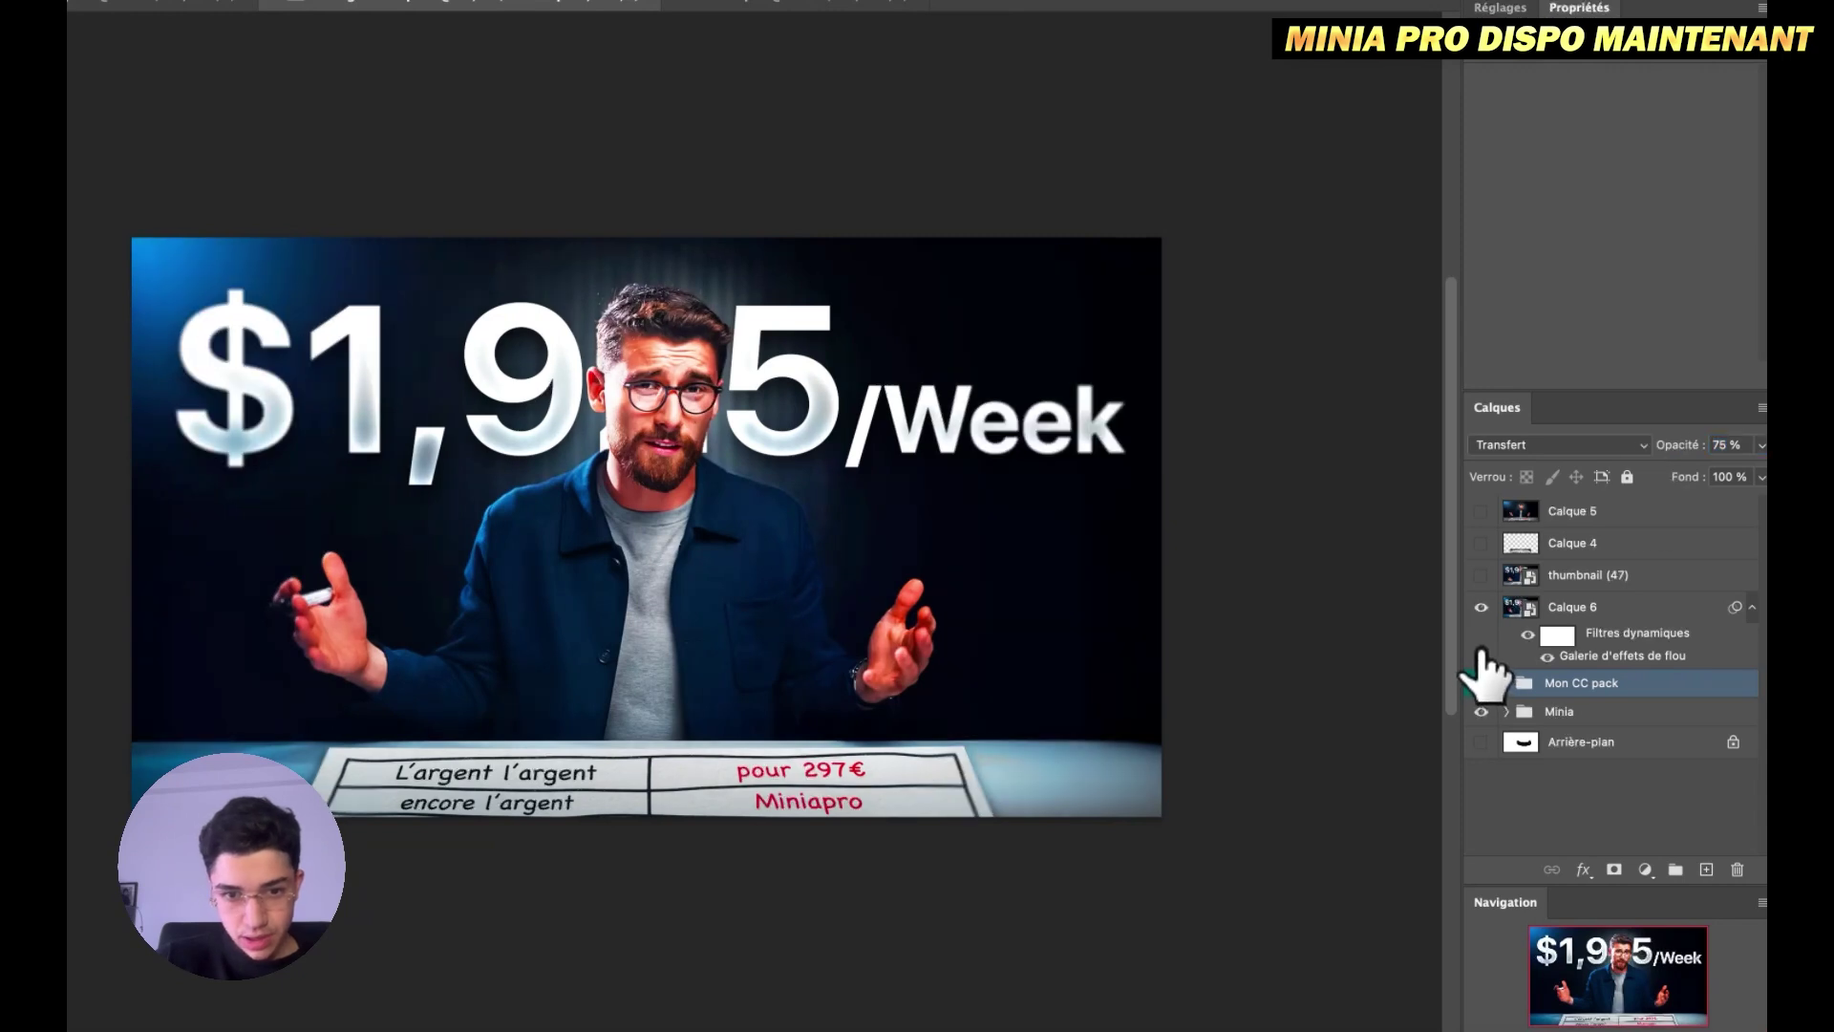
key("super+shift+alt+e")
right_click(1612, 714)
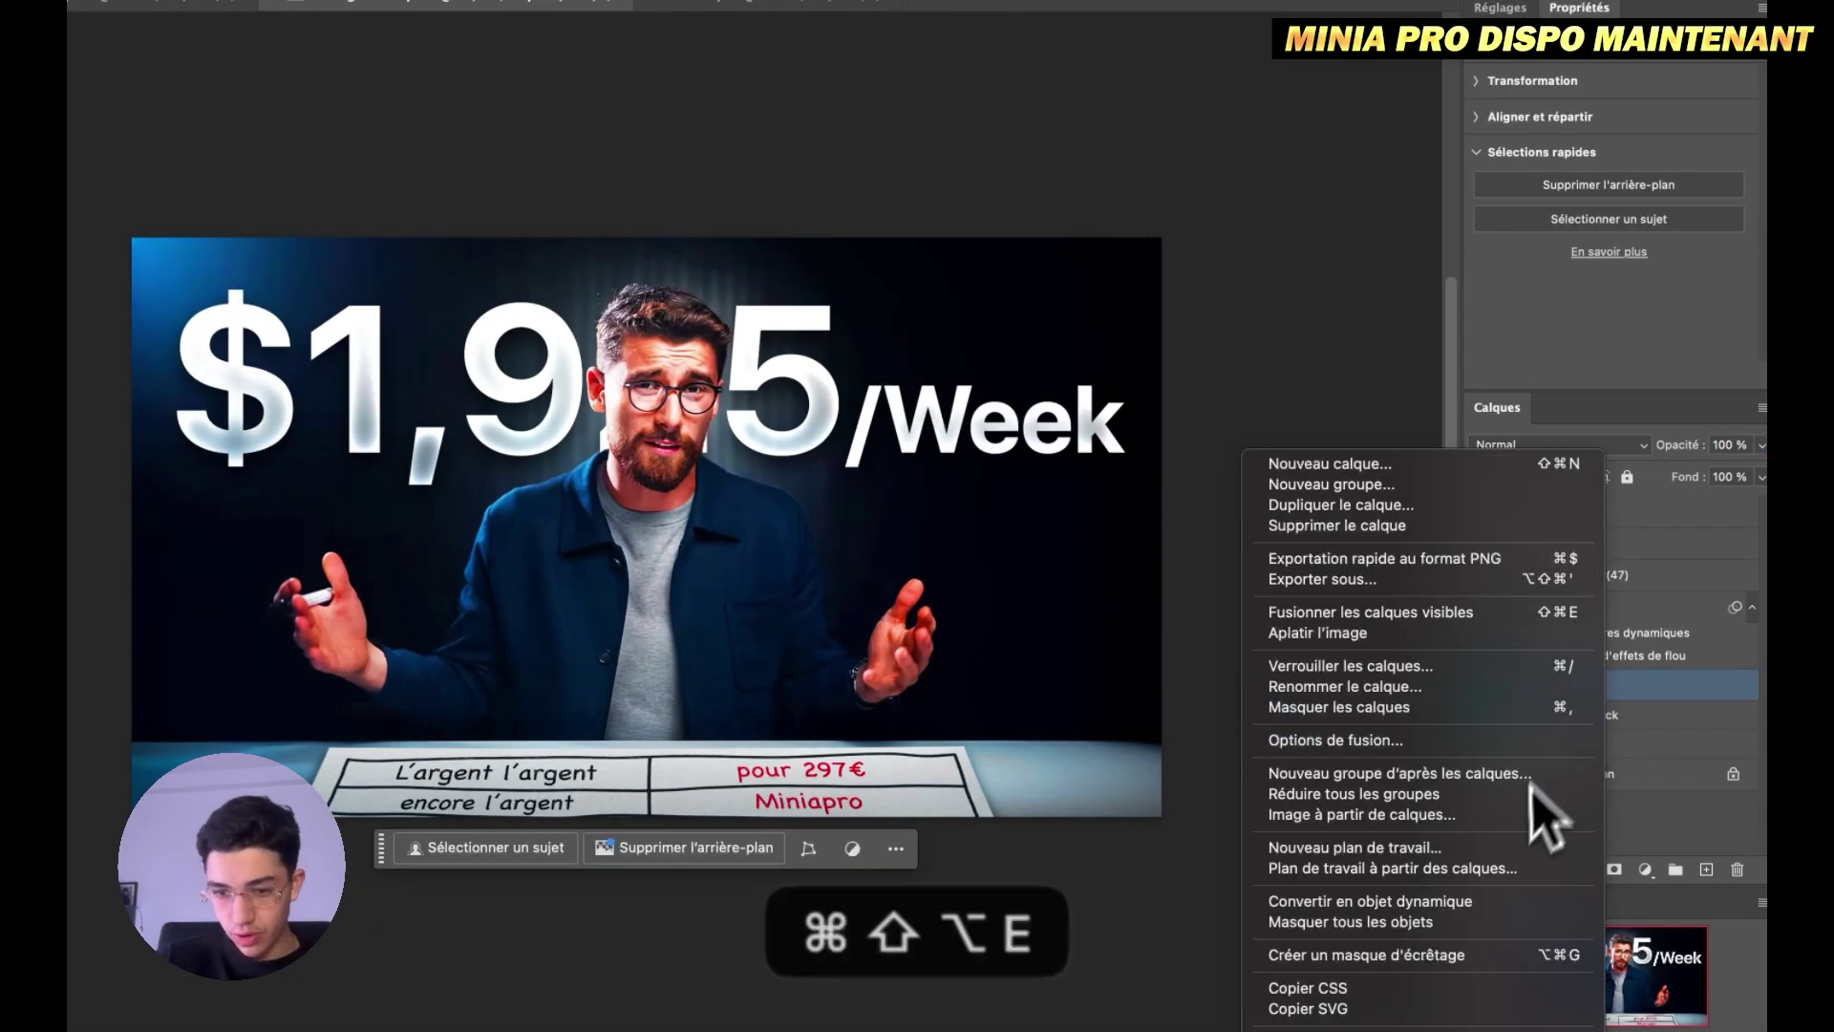
left_click(1493, 902)
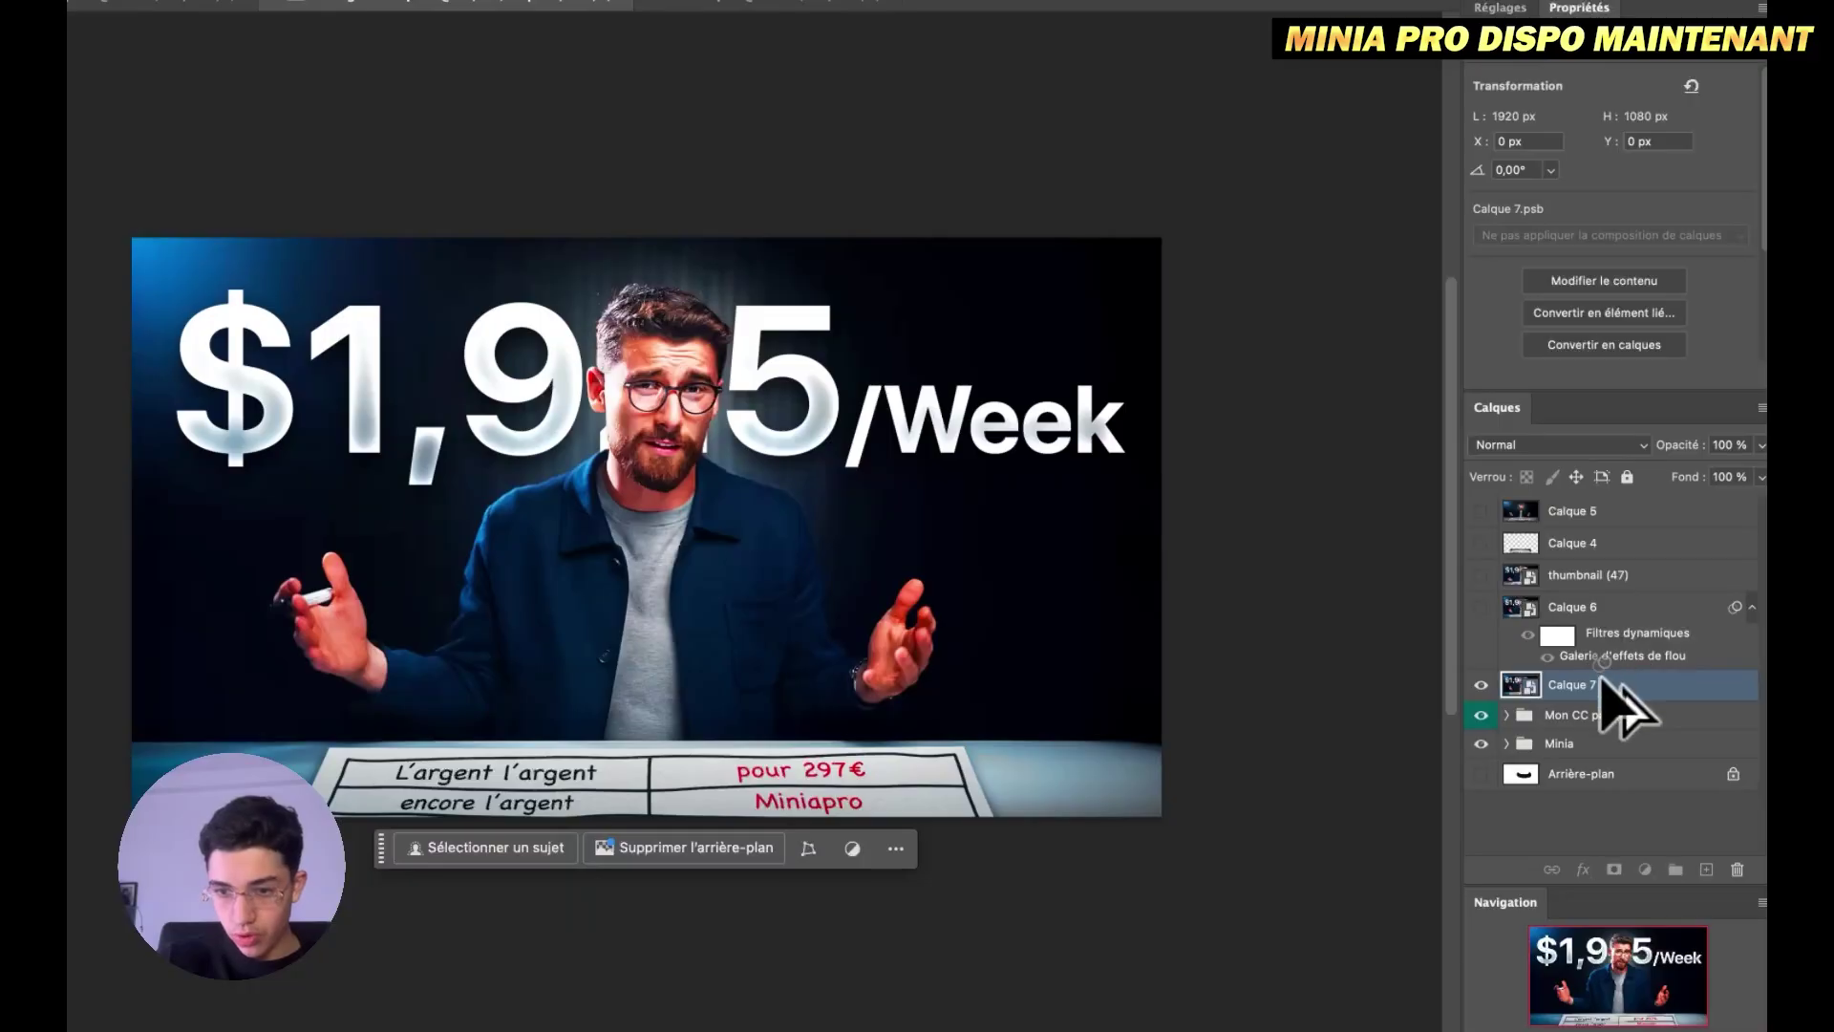
- Move the Blur Gallery smart filter onto Calque 7 and open the Camera Raw filter
left_click_drag(1604, 683, 1612, 688)
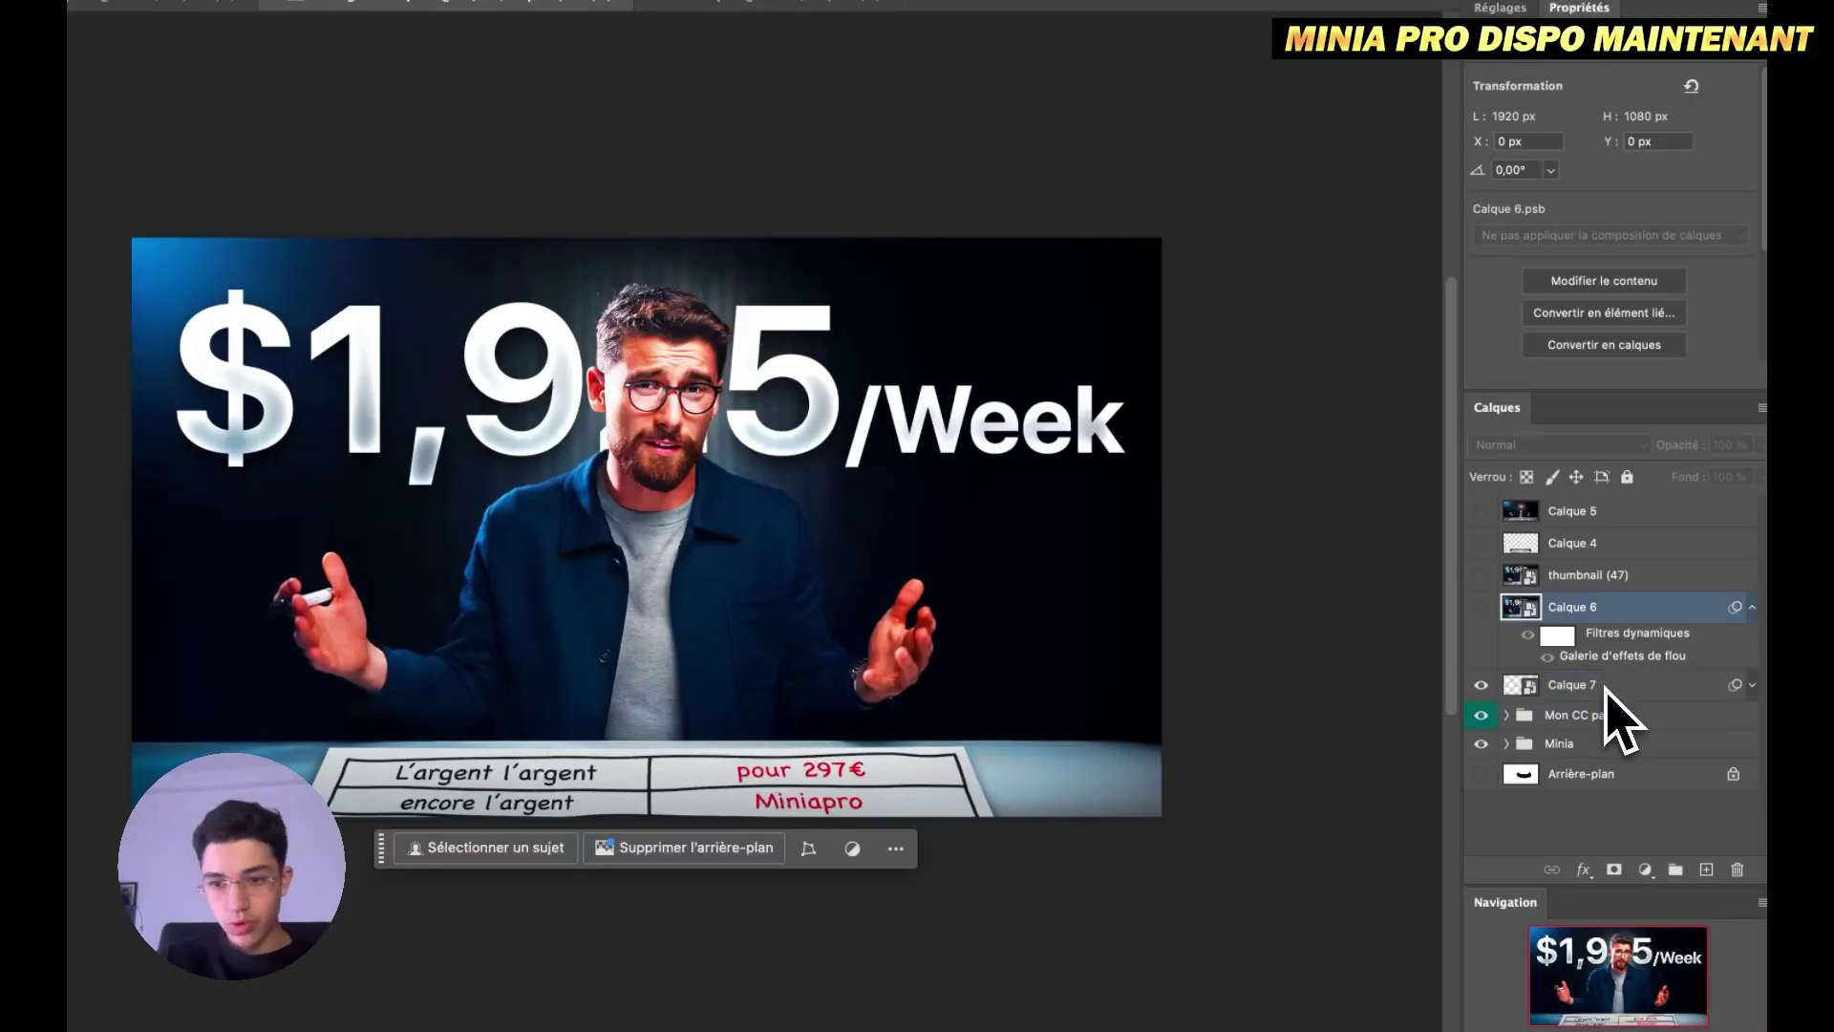
left_click(1753, 686)
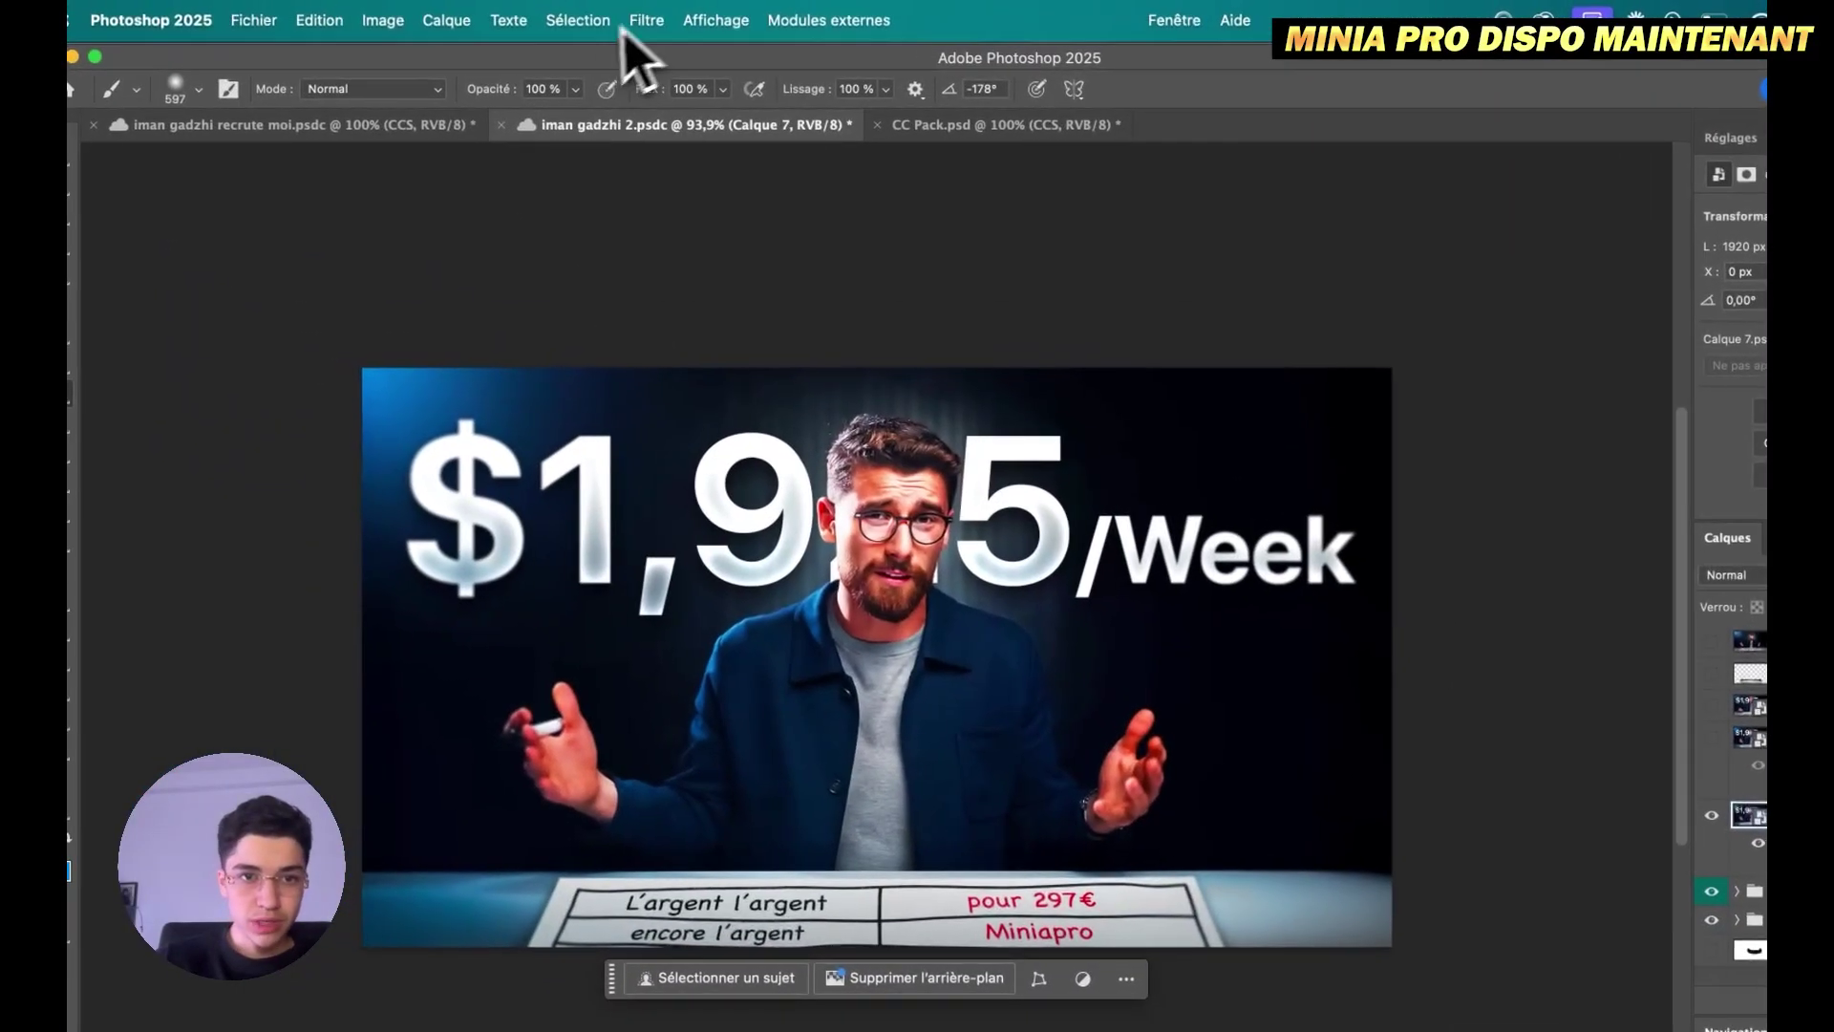
left_click(650, 21)
left_click(745, 220)
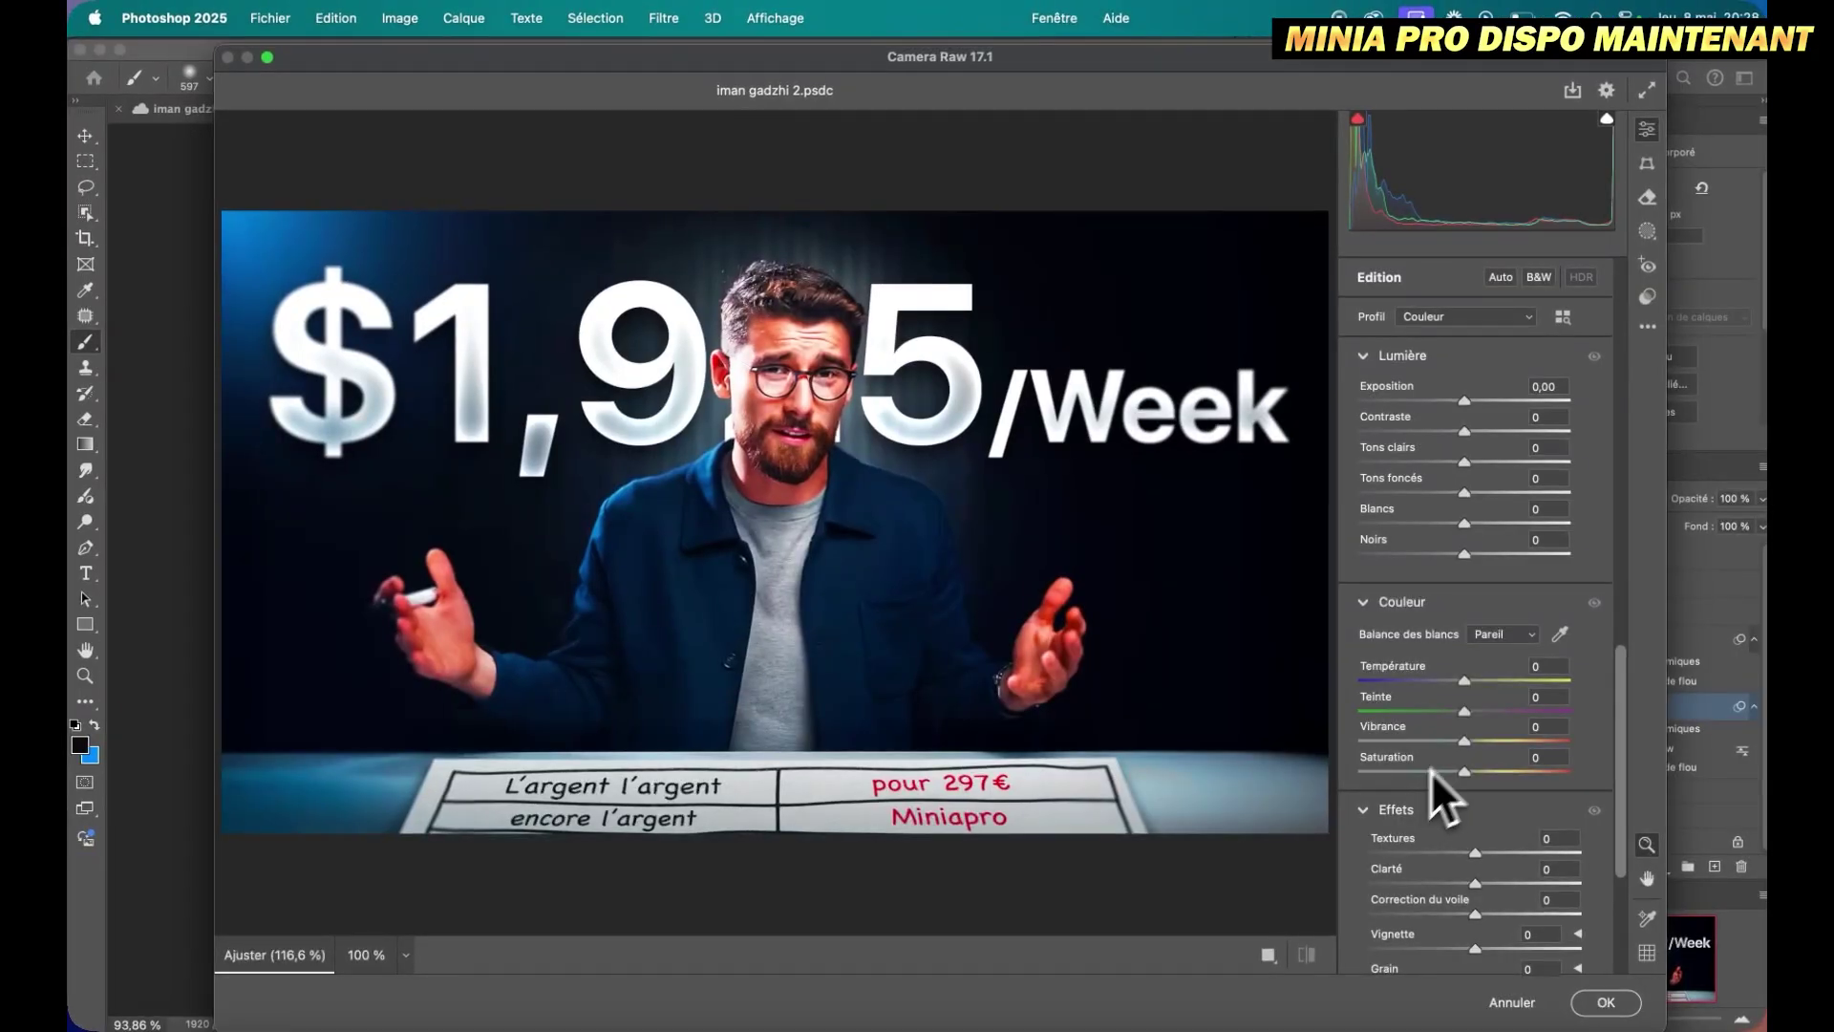
- Raise contrast, highlights, texture, clarity and dehaze, and add a -8 dark vignette
left_click(1475, 431)
left_click(1468, 463)
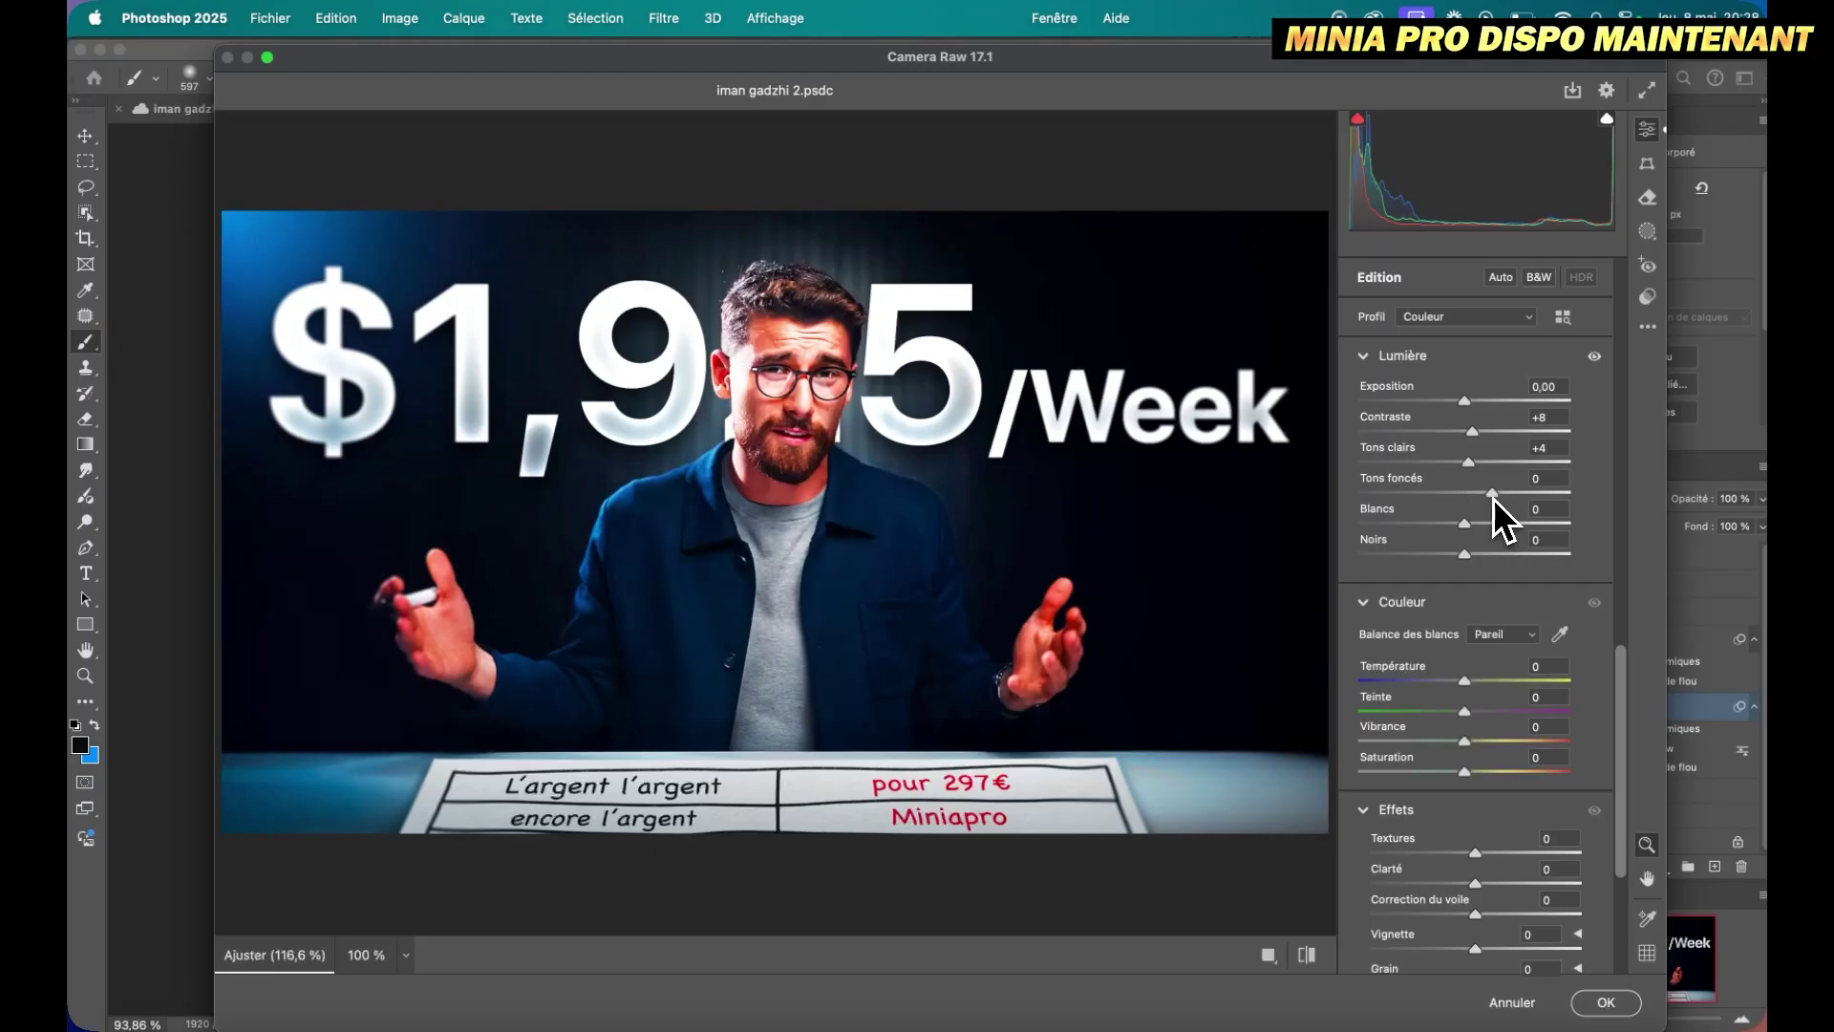
left_click(1488, 852)
scroll(1480, 890, "down", 1)
left_click(1482, 895)
scroll(1482, 896, "down", 1)
left_click(1469, 898)
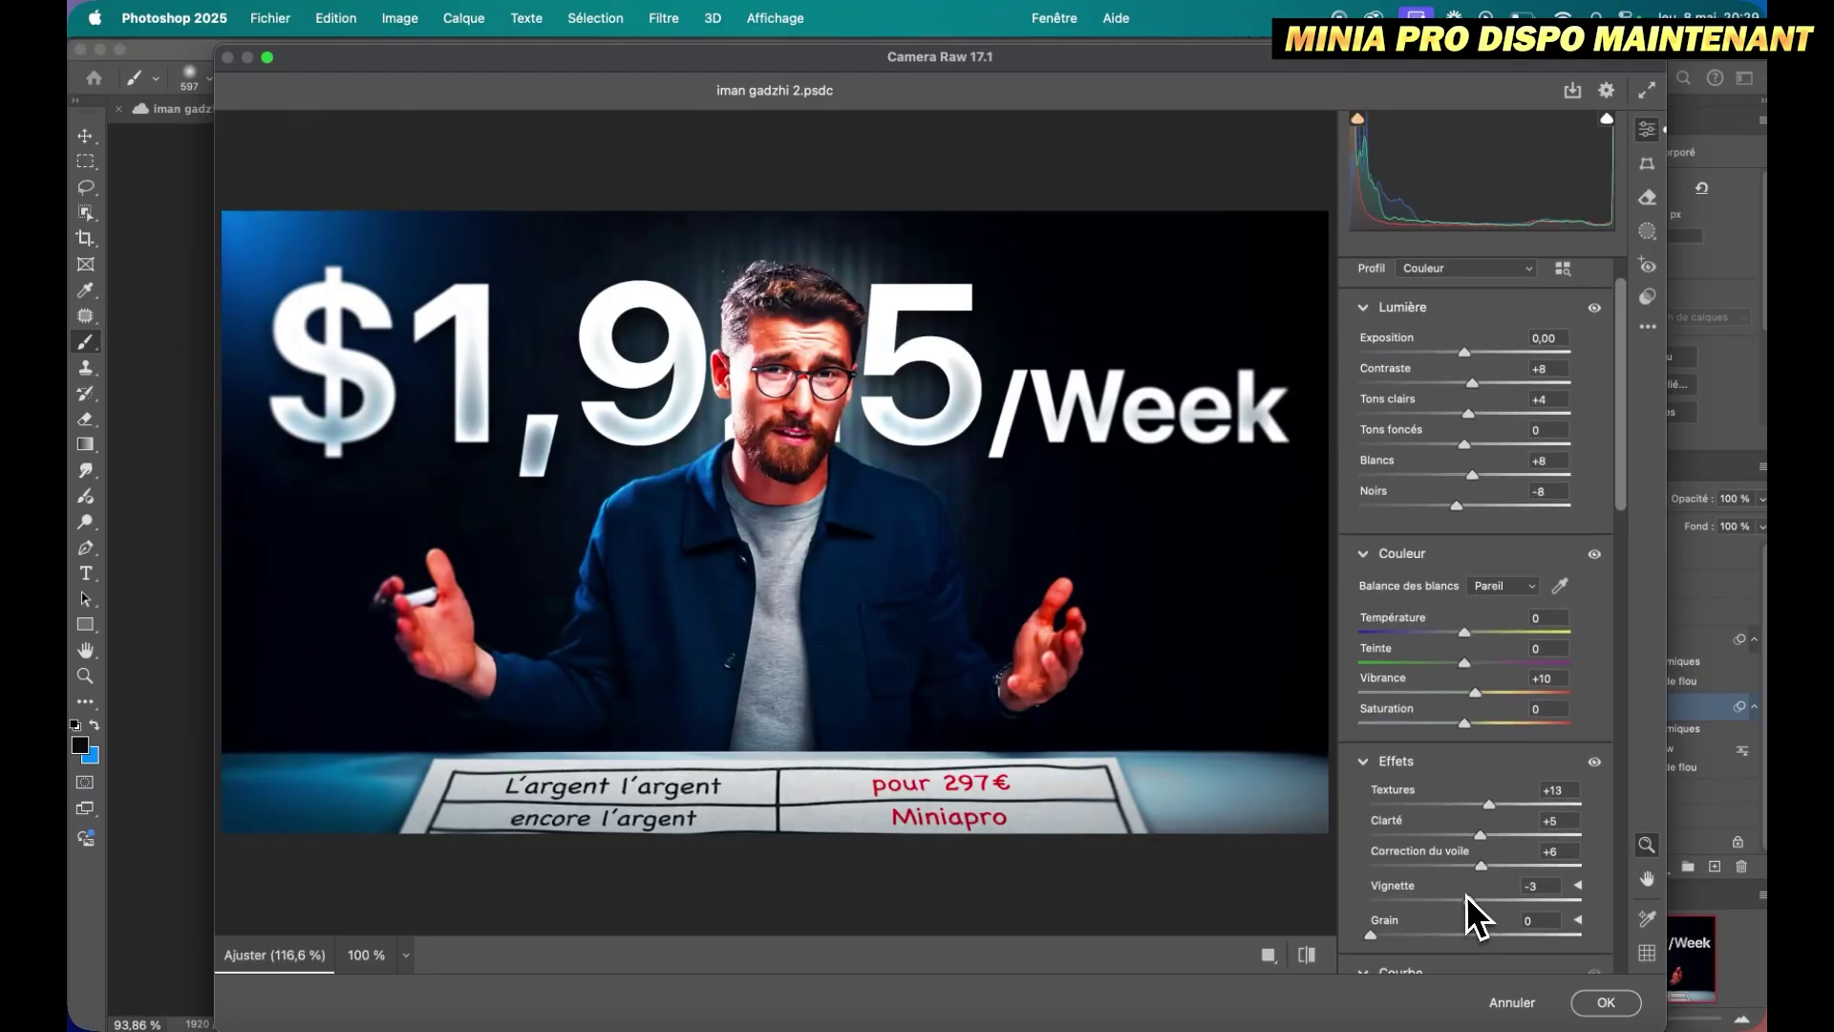
- Set noise reduction to 6, mute the blue primary, and apply the Camera Raw grade
scroll(1488, 852, "down", 3)
scroll(1617, 573, "down", 10)
left_click(1383, 772)
scroll(1586, 791, "down", 5)
left_click(1471, 953)
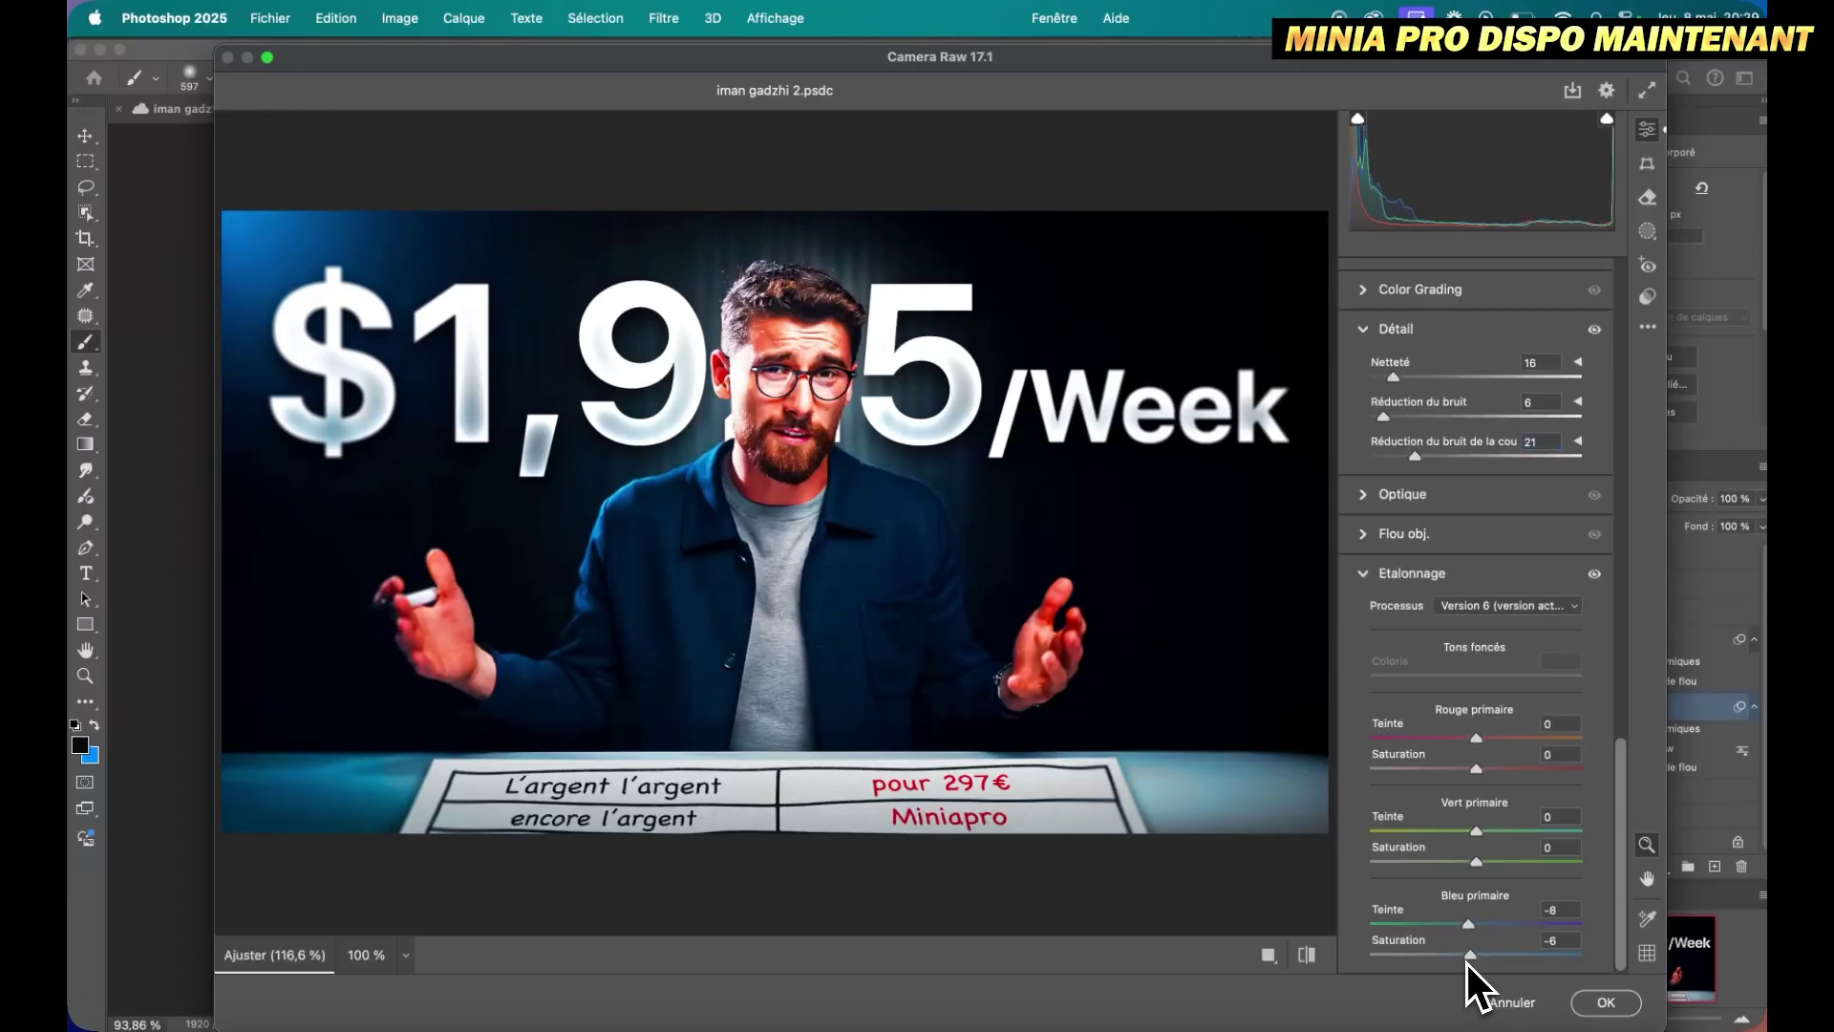
scroll(1427, 390, "up", 4)
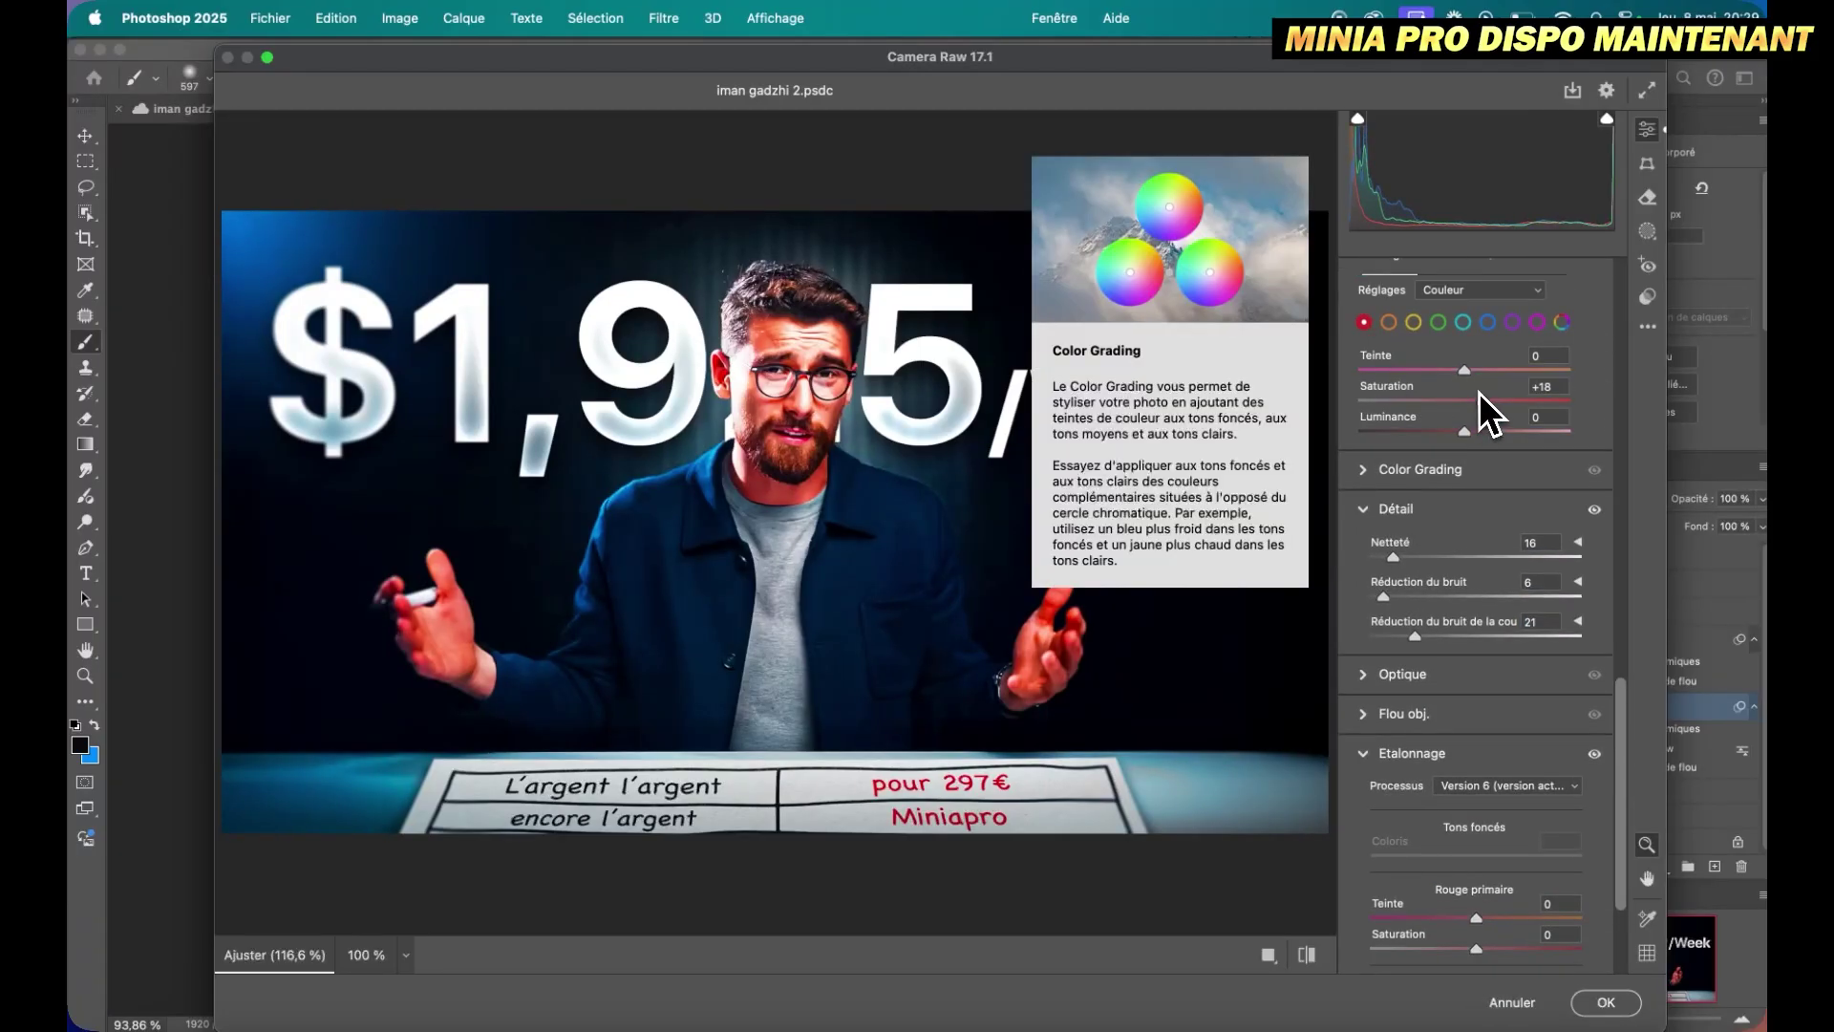
scroll(1462, 369, "up", 3)
scroll(1528, 371, "up", 4)
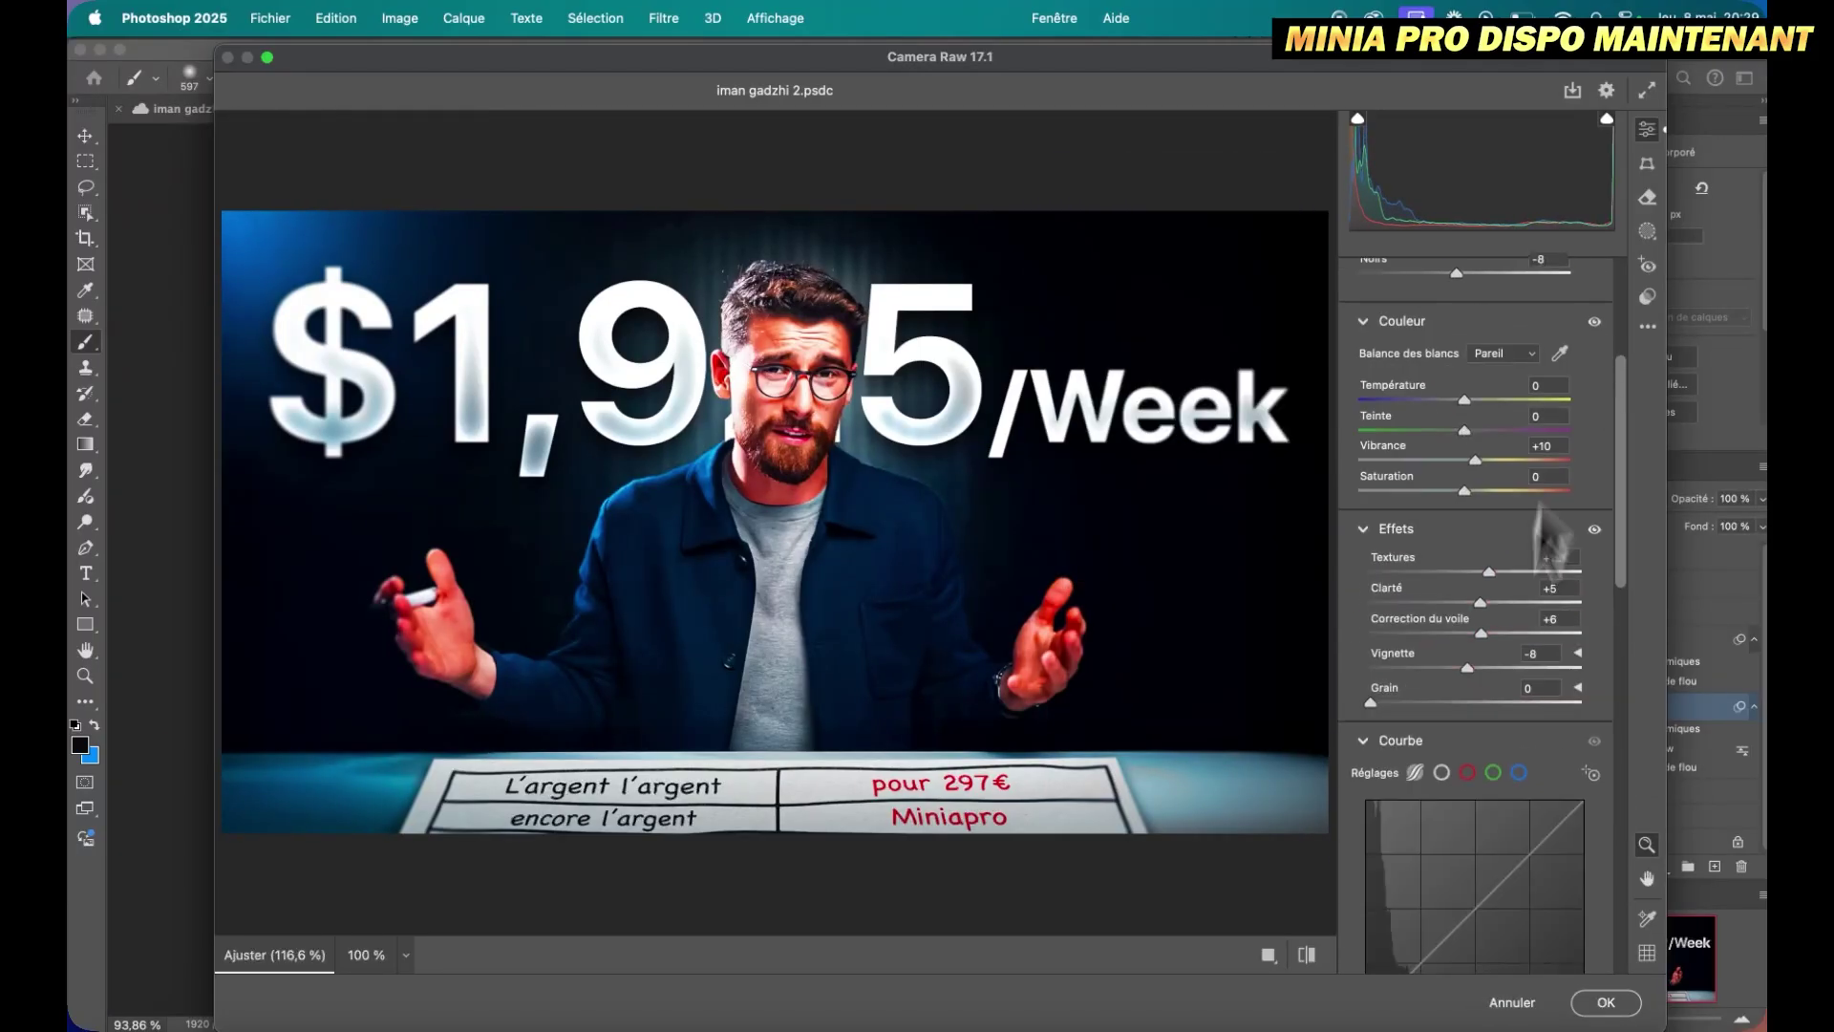
left_click(1606, 1002)
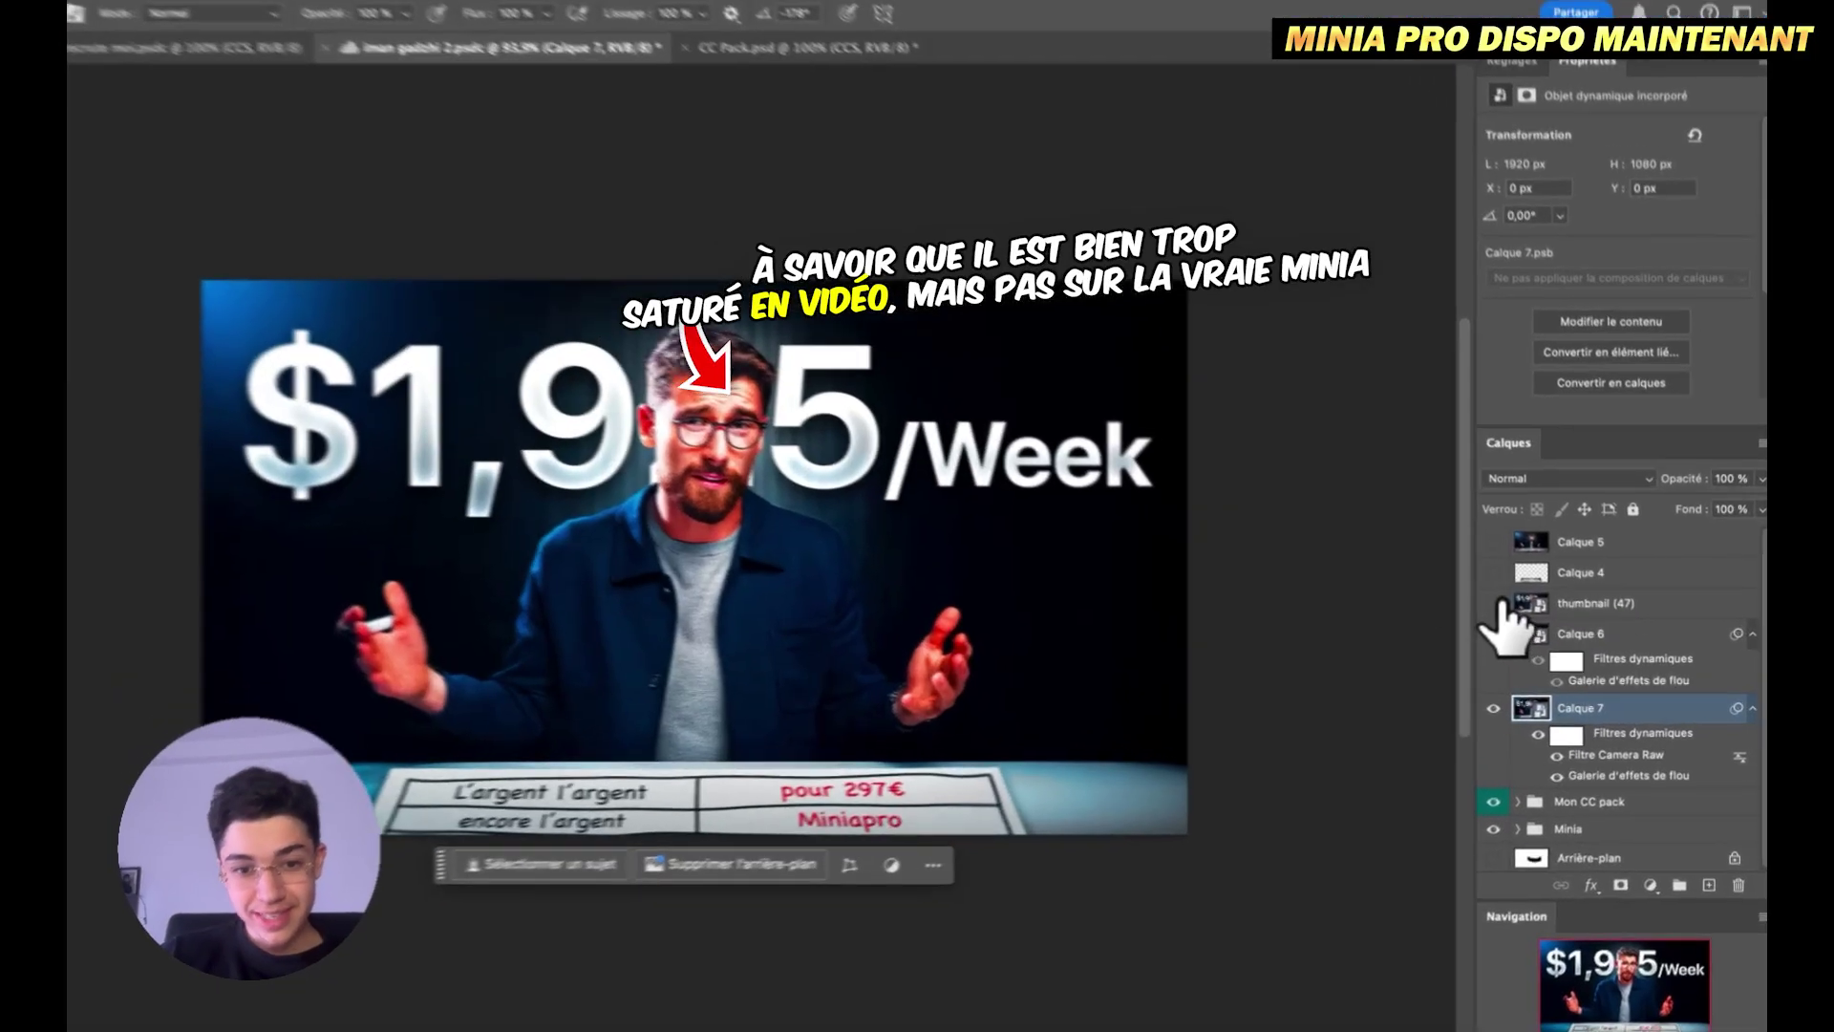
left_click(1526, 612)
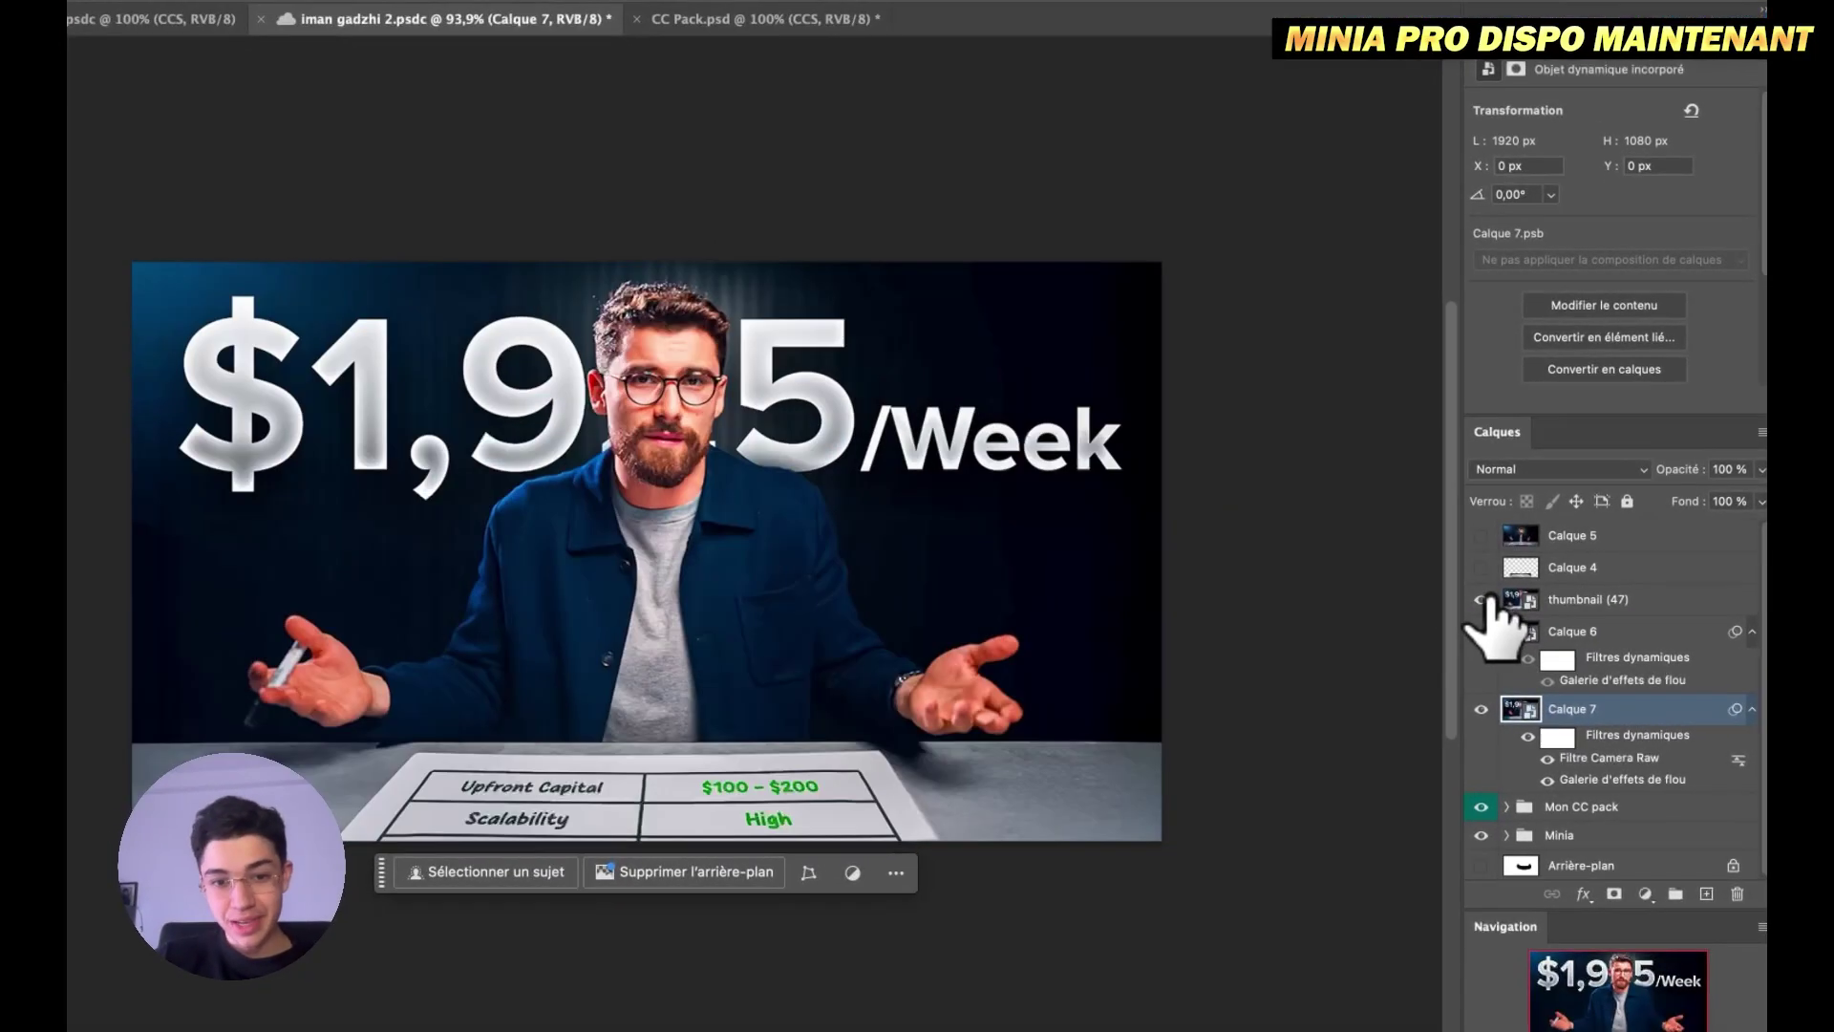
left_click(1483, 600)
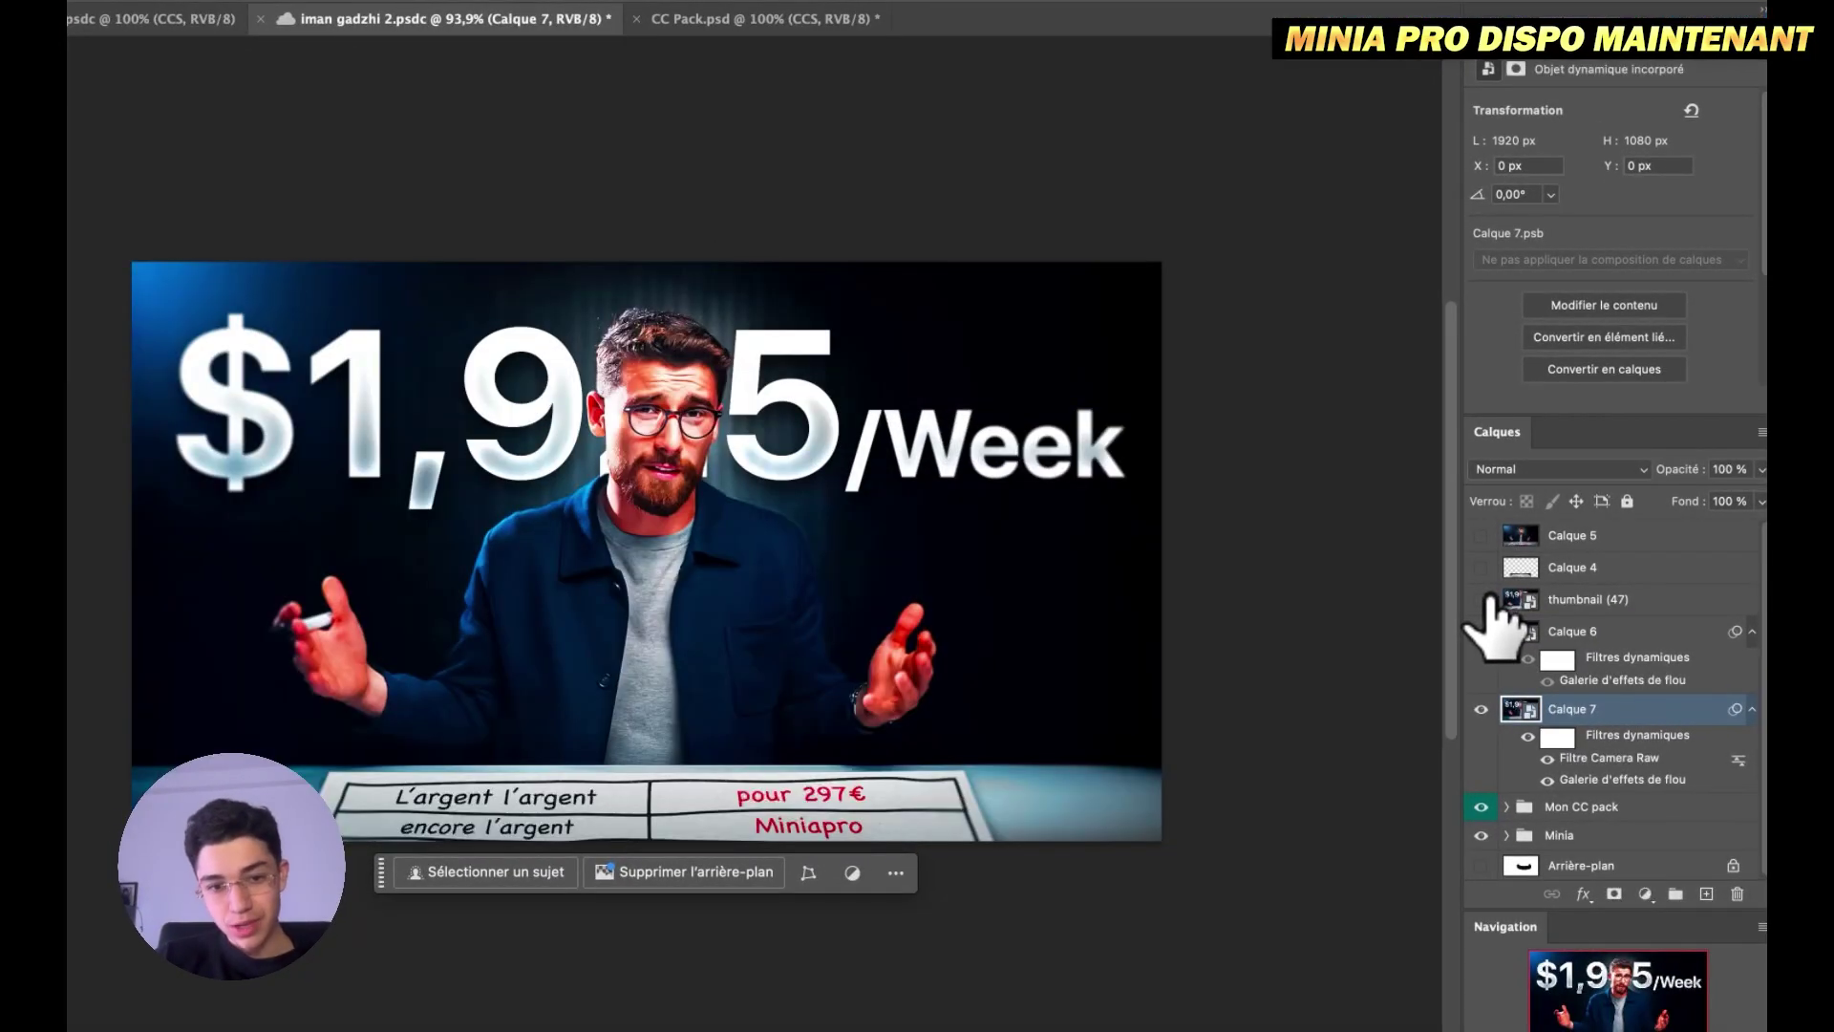
left_click(1483, 600)
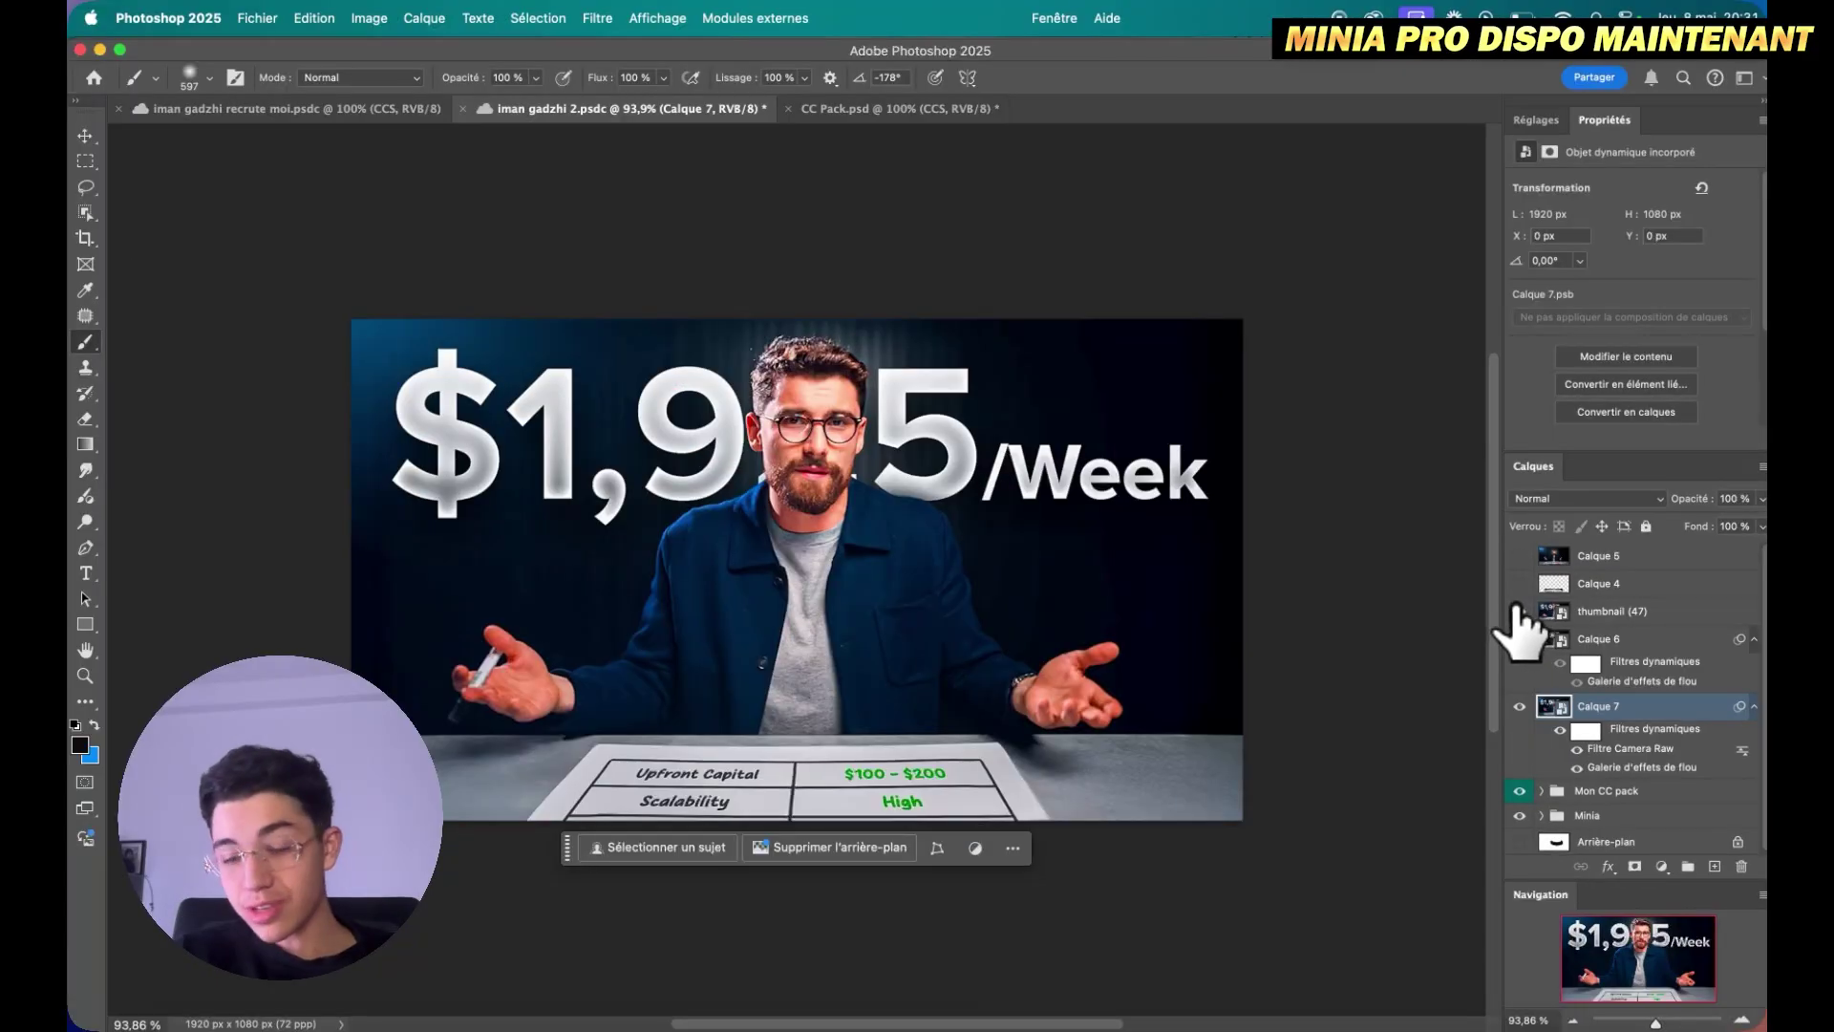
left_click(1519, 611)
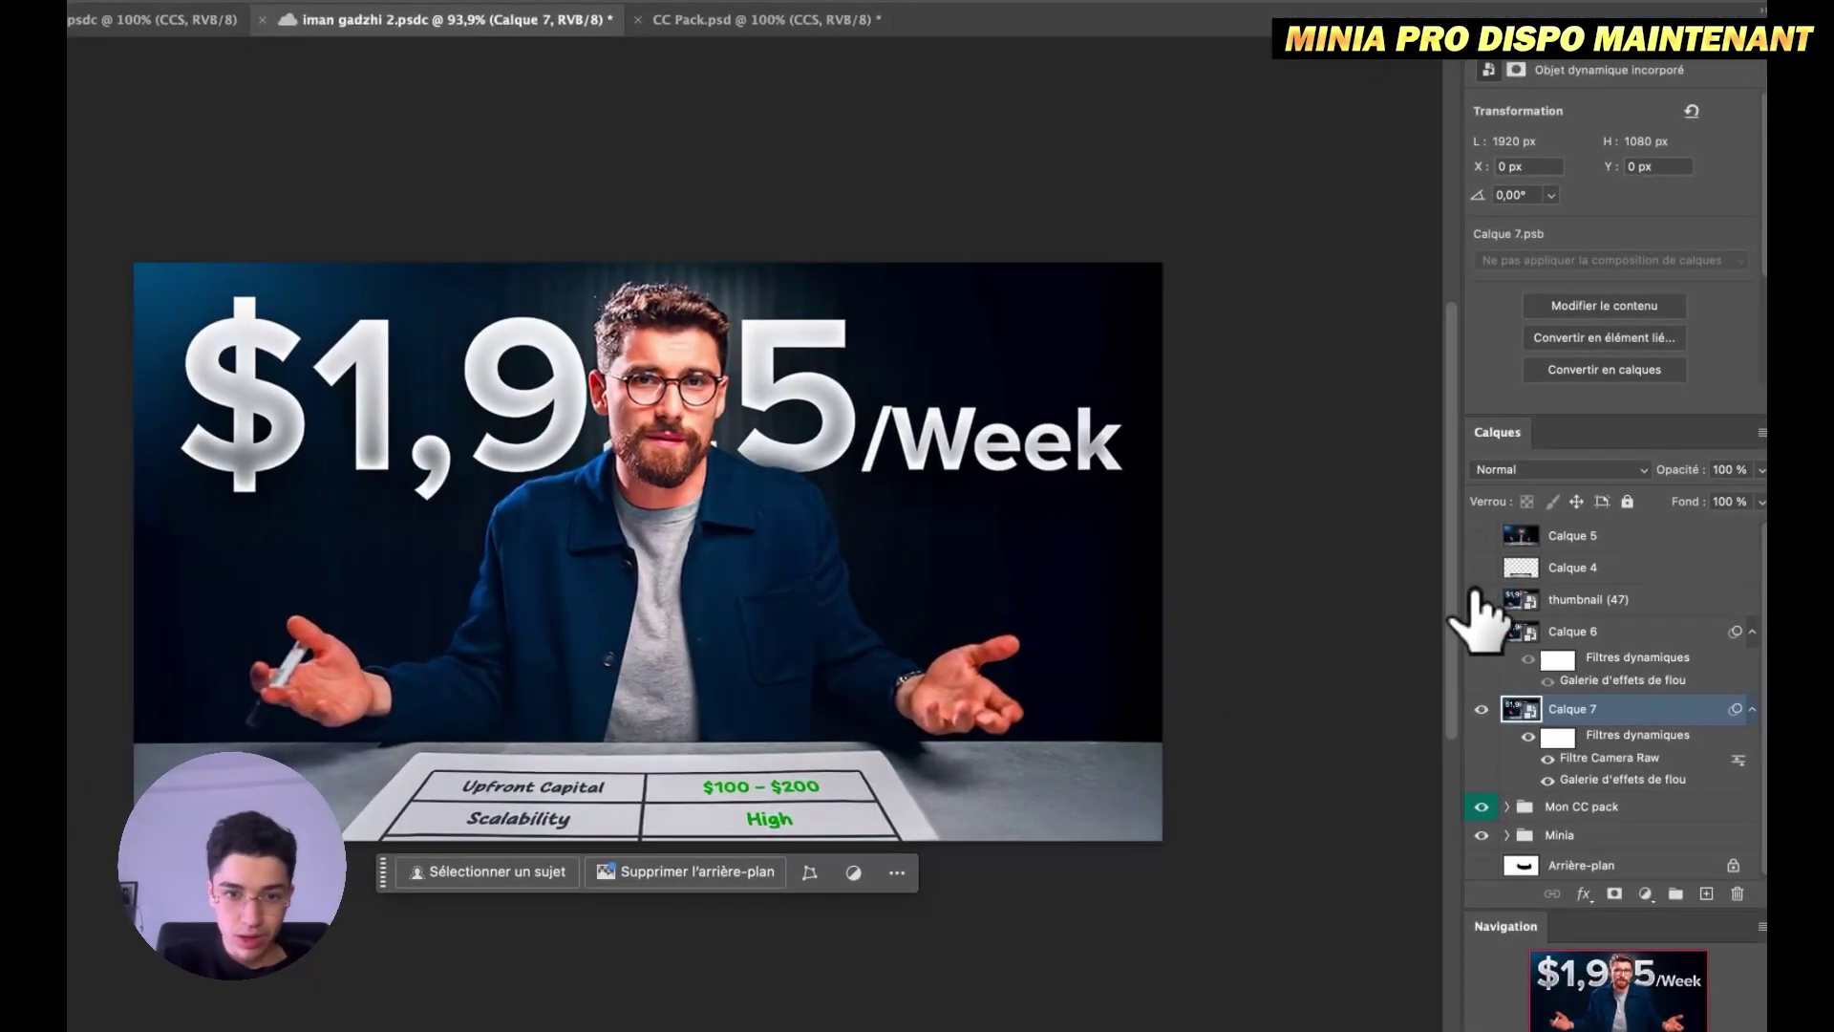